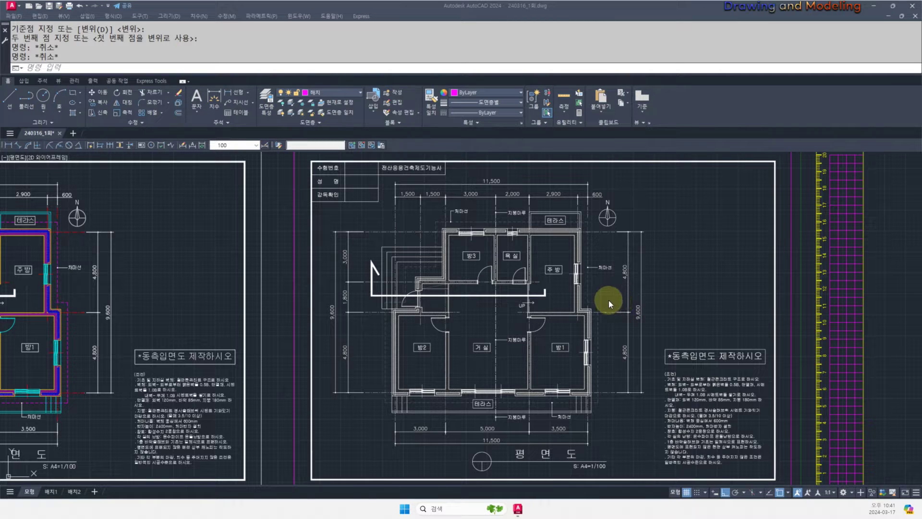
- Examine the exam floor plan, including its overall dimensions and room layout
mouse_move(357, 303)
mouse_down()
mouse_move(644, 291)
mouse_move(376, 179)
mouse_move(393, 234)
mouse_up()
mouse_move(347, 303)
mouse_down()
mouse_move(349, 387)
mouse_move(539, 312)
mouse_move(346, 382)
mouse_up()
mouse_move(446, 236)
mouse_down()
mouse_move(469, 203)
mouse_move(472, 225)
mouse_up()
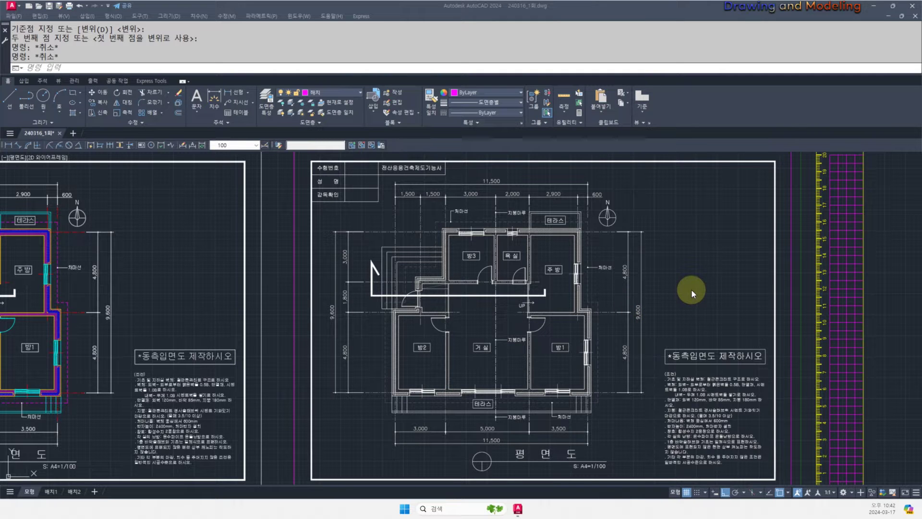
scroll(567, 296, down, 3)
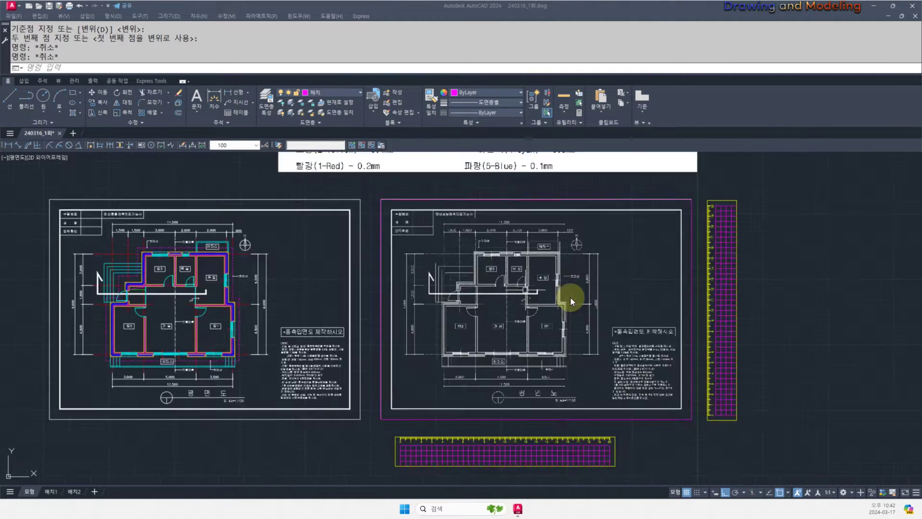
middle_drag(646, 336, 506, 379)
key(Escape)
scroll(560, 341, up, 1)
mouse_move(554, 334)
middle_down()
mouse_move(547, 354)
mouse_move(661, 336)
middle_up()
scroll(447, 345, up, 4)
middle_drag(484, 301, 504, 321)
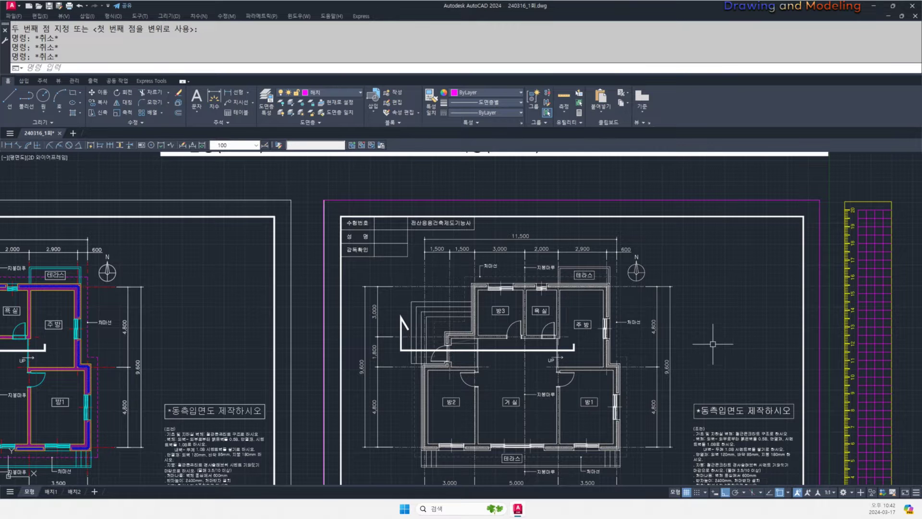
middle_drag(625, 314, 594, 302)
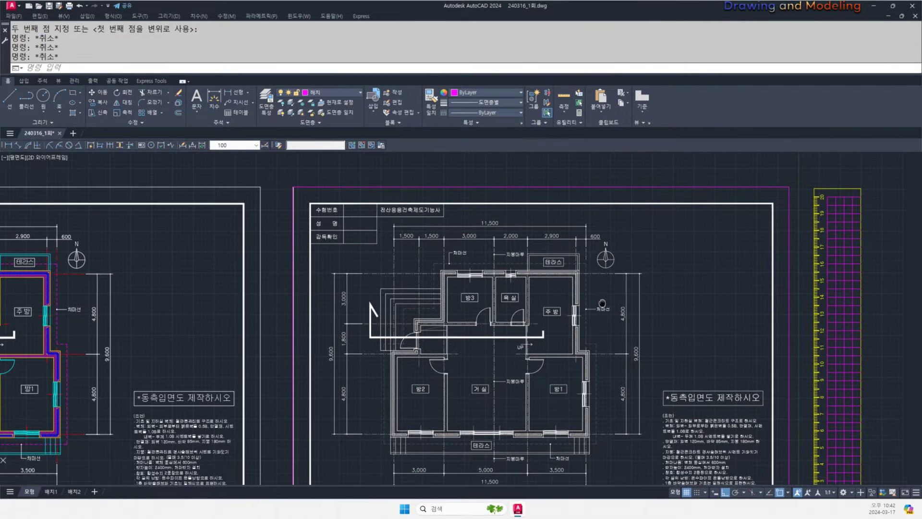
middle_drag(601, 337, 677, 352)
middle_drag(611, 382, 578, 358)
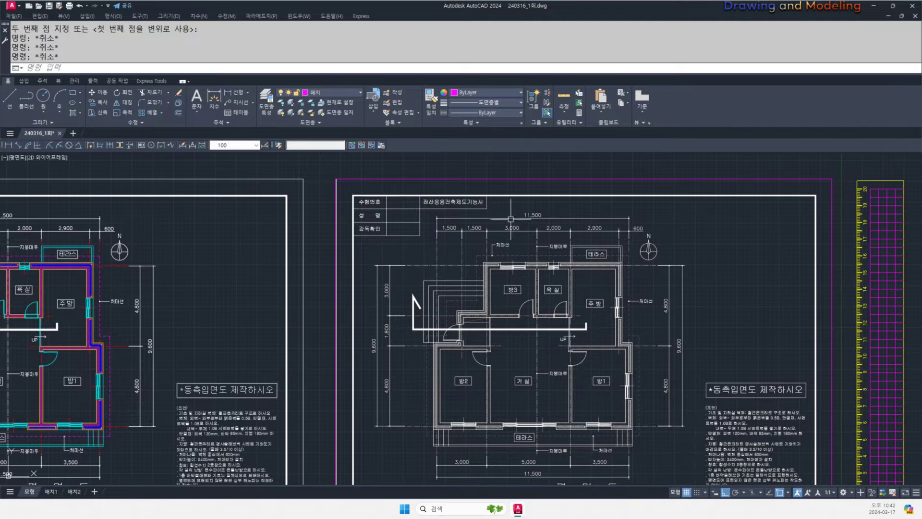
- Draw an 11500 by 9600 rectangle in the empty area to the right of the plan sheets
scroll(674, 326, down, 4)
middle_drag(789, 327, 572, 353)
middle_drag(749, 355, 617, 359)
text(rec)
key(space)
click(556, 362)
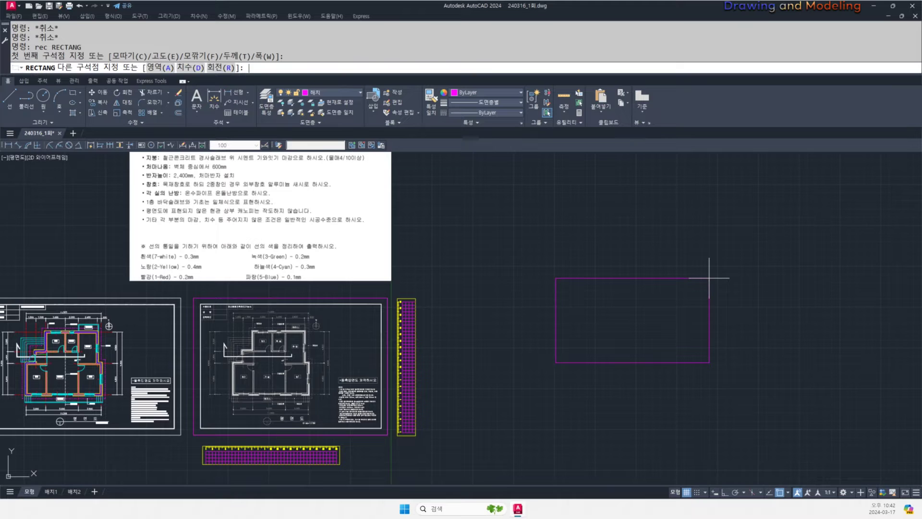
text(@11500,9600)
key(Return)
key(Escape)
key(Escape)
middle_drag(526, 344, 541, 305)
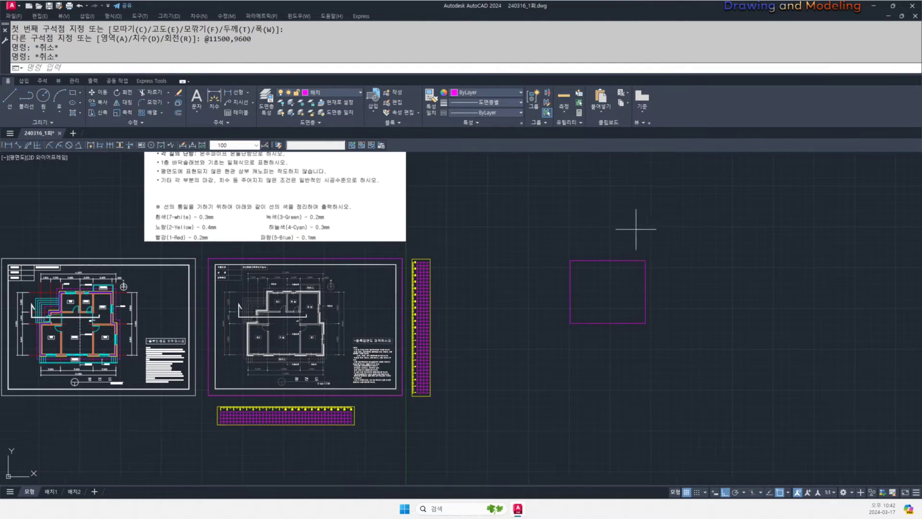
- Move the new rectangle onto the 중심선 layer
click(636, 230)
click(586, 282)
click(339, 96)
click(319, 186)
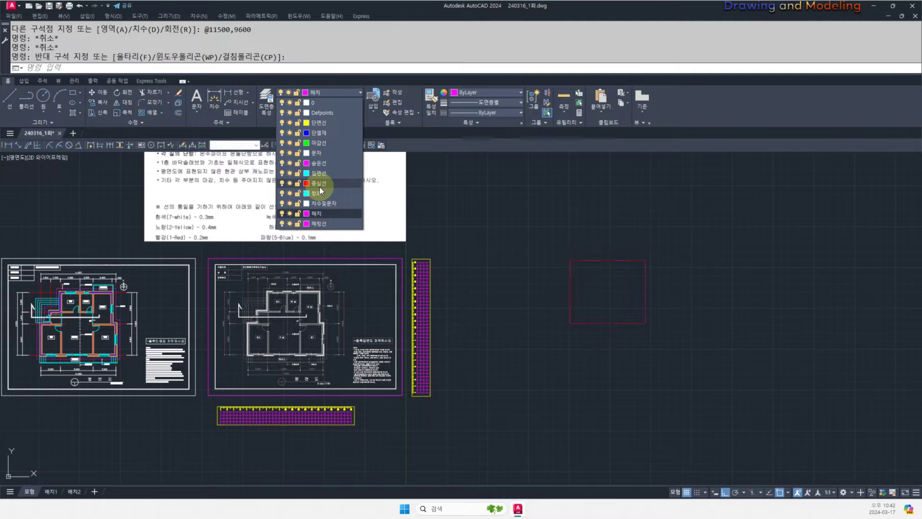
key(Escape)
key(Escape)
scroll(567, 273, up, 2)
text(o)
key(Return)
text(2000)
key(Return)
key(Escape)
key(Escape)
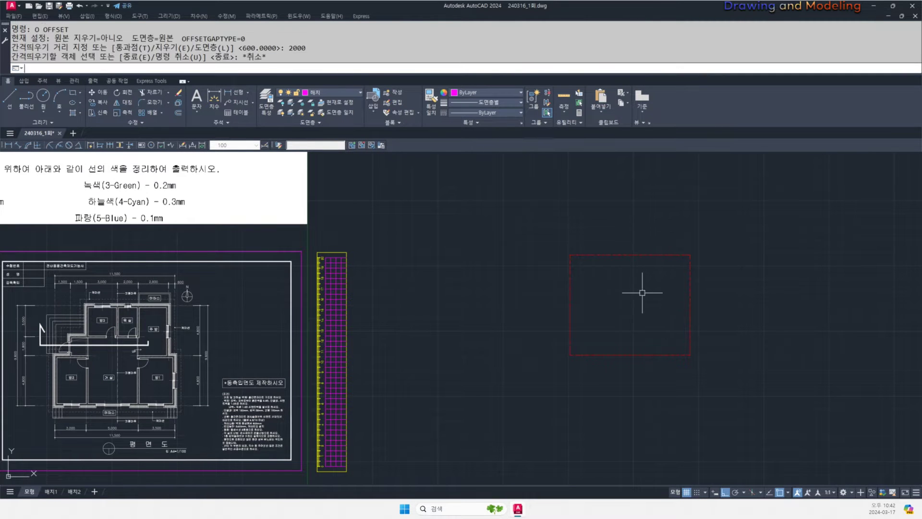
- Offset the centreline rectangle outward by 1000
key(Return)
text(1000)
key(Return)
click(654, 255)
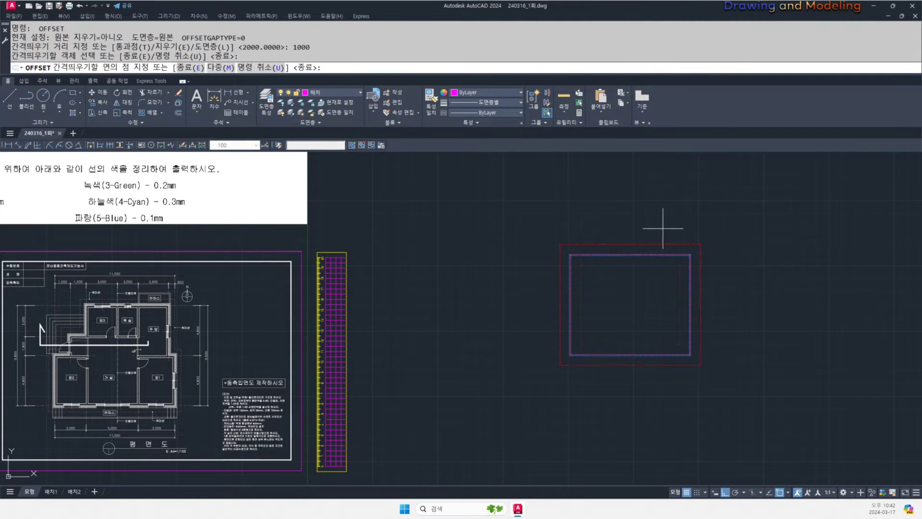
click(663, 229)
key(Escape)
key(Escape)
- Move the outer offset rectangle onto a white layer
scroll(636, 256, up, 3)
click(659, 241)
click(634, 222)
click(344, 94)
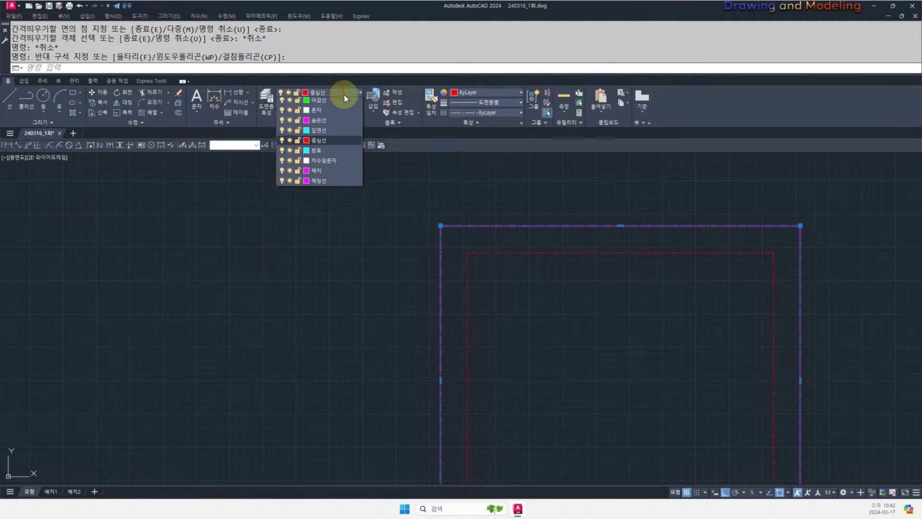
click(343, 108)
key(Escape)
key(Escape)
- Explode the inner centreline rectangle into separate lines
scroll(556, 245, down, 2)
click(556, 244)
click(535, 262)
text(x)
key(Return)
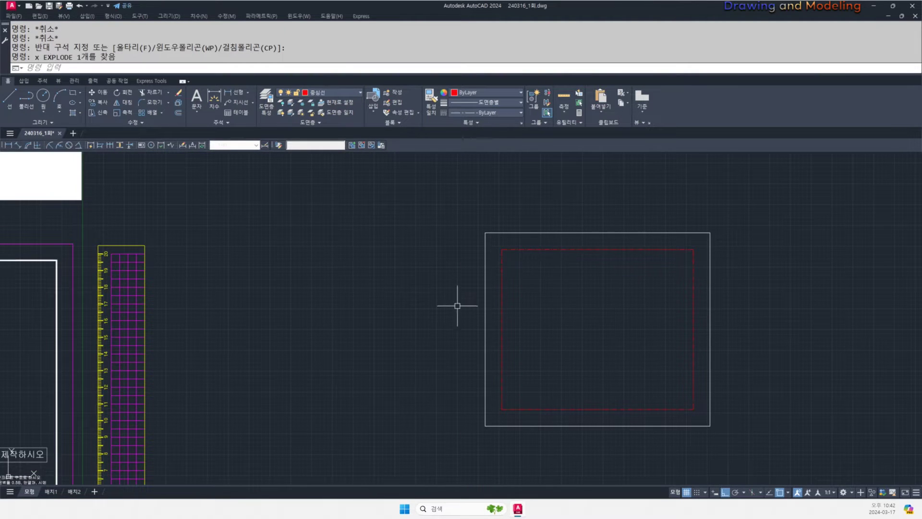
- Examine the dimensions along the top and right side of the floor plan, including the recessed upper-right corner
middle_drag(361, 323, 623, 323)
scroll(588, 319, down, 2)
middle_drag(328, 381, 515, 342)
mouse_move(785, 322)
middle_down()
mouse_move(573, 322)
mouse_move(595, 347)
middle_up()
mouse_move(486, 335)
middle_down()
mouse_move(692, 312)
mouse_move(484, 304)
middle_up()
scroll(431, 312, up, 4)
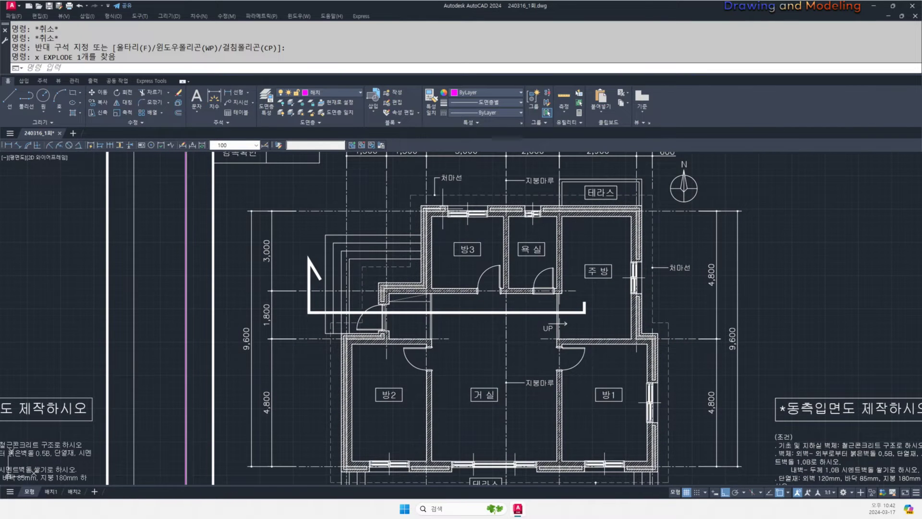
scroll(583, 277, down, 3)
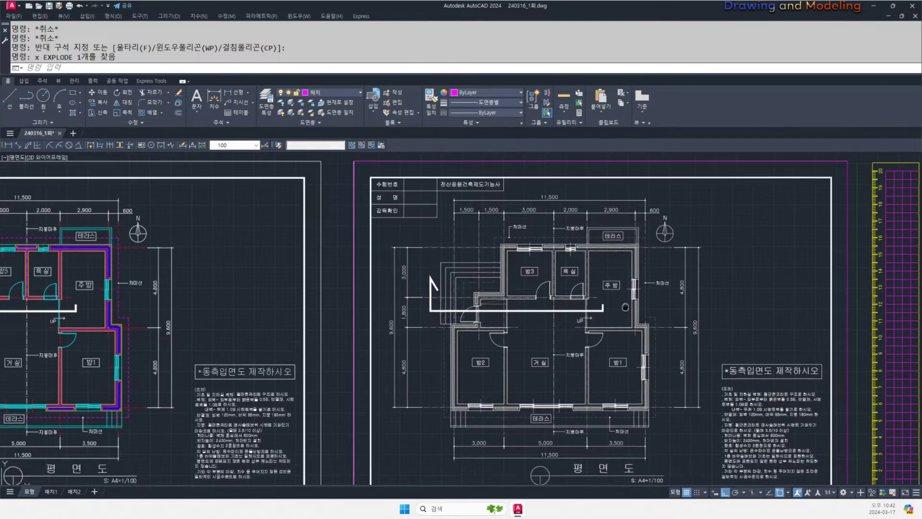
scroll(605, 243, up, 1)
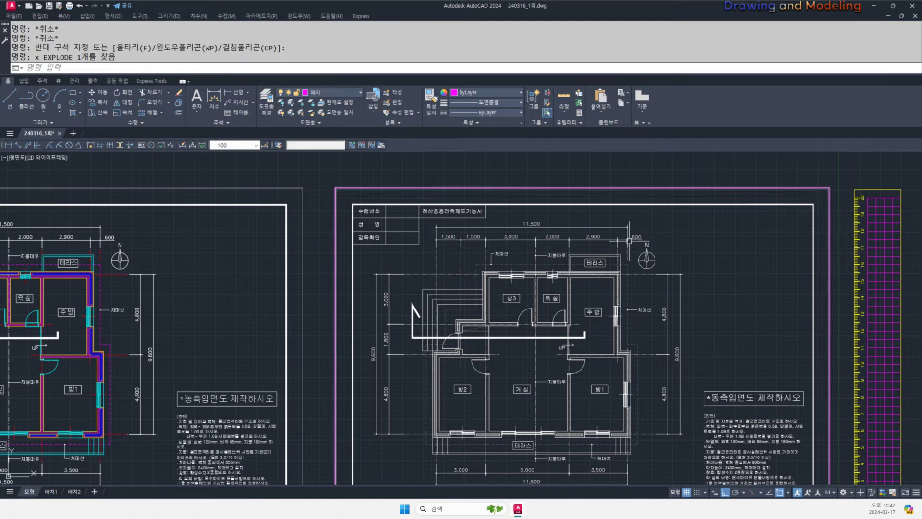
scroll(667, 327, up, 2)
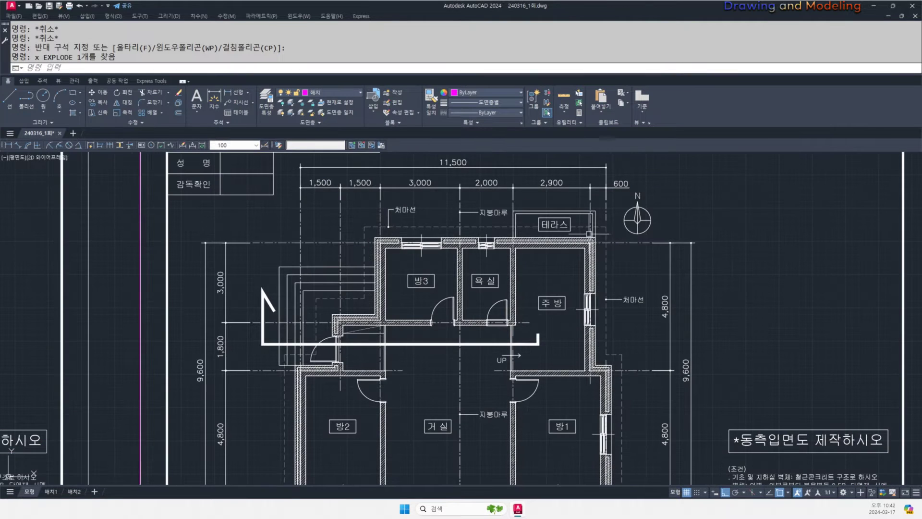
key(Escape)
key(Escape)
middle_drag(703, 319, 737, 320)
key(ctrl+2)
mouse_move(723, 329)
mouse_down()
mouse_move(692, 290)
mouse_move(692, 311)
mouse_up()
key(Escape)
key(ctrl+2)
drag(664, 195, 650, 202)
key(Escape)
- Offset the top centreline downward by 4800
scroll(557, 272, down, 4)
middle_drag(793, 295, 585, 297)
middle_drag(682, 311, 463, 324)
scroll(276, 291, up, 4)
scroll(497, 299, down, 4)
text(o)
key(Return)
text(4800)
key(Return)
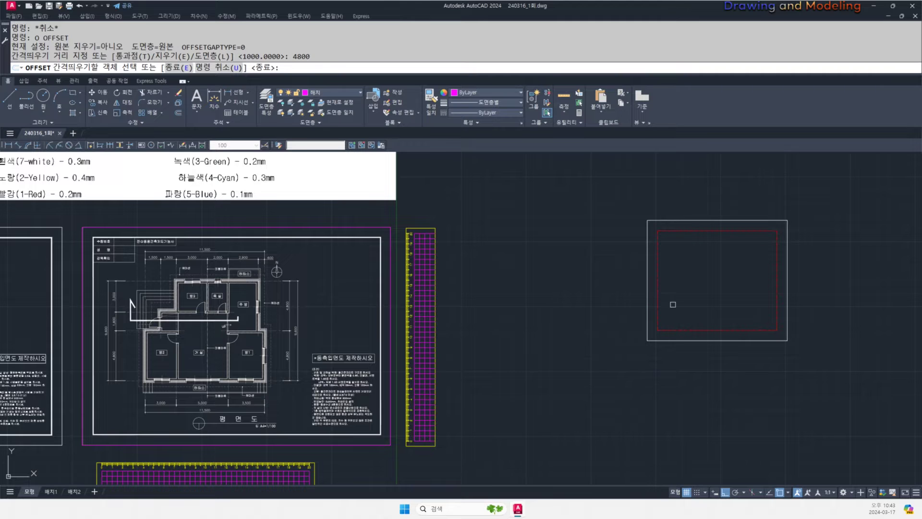
click(725, 231)
click(724, 267)
key(Escape)
key(Escape)
- Offset the right-hand centreline inward by 600
key(space)
text(600)
key(Return)
click(777, 253)
click(767, 250)
key(Escape)
key(Escape)
- Trim the excess centrelines to form the stepped upper-right corner of the plan outline
scroll(776, 236, up, 2)
text(tr)
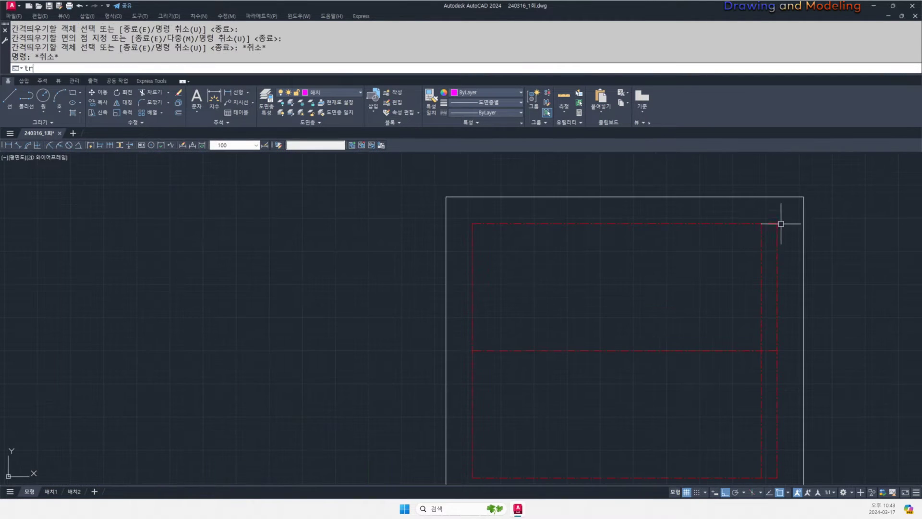
key(space)
key(space)
click(783, 217)
click(769, 236)
key(space)
key(space)
key(space)
click(765, 368)
click(747, 373)
click(731, 371)
click(710, 337)
scroll(673, 296, down, 2)
key(Escape)
- Check the plan's upper-left dimensions and offset the left centreline inward twice at 1500 spacing
scroll(673, 296, down, 4)
middle_drag(485, 319, 653, 325)
scroll(456, 335, up, 4)
middle_drag(458, 334, 510, 329)
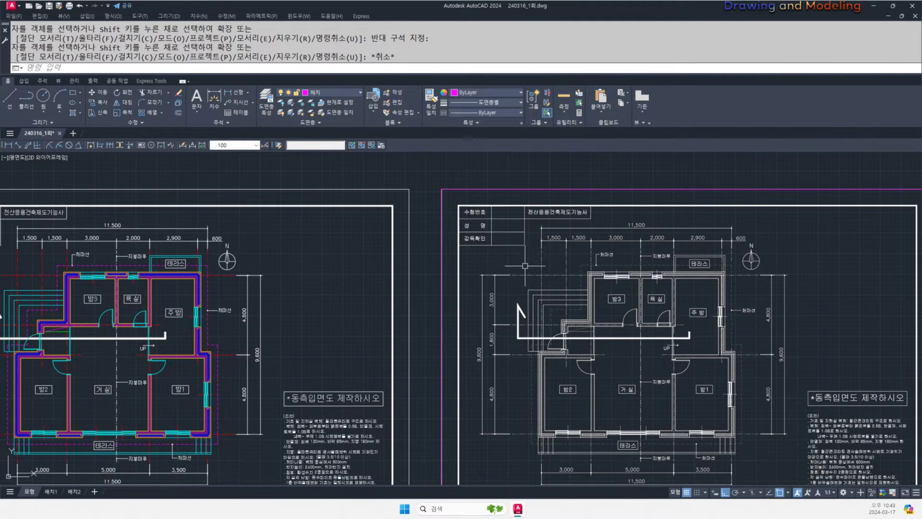
scroll(593, 269, down, 2)
middle_drag(723, 294, 454, 308)
middle_drag(836, 278, 684, 304)
scroll(736, 294, up, 2)
text(o)
key(space)
text(1500)
key(space)
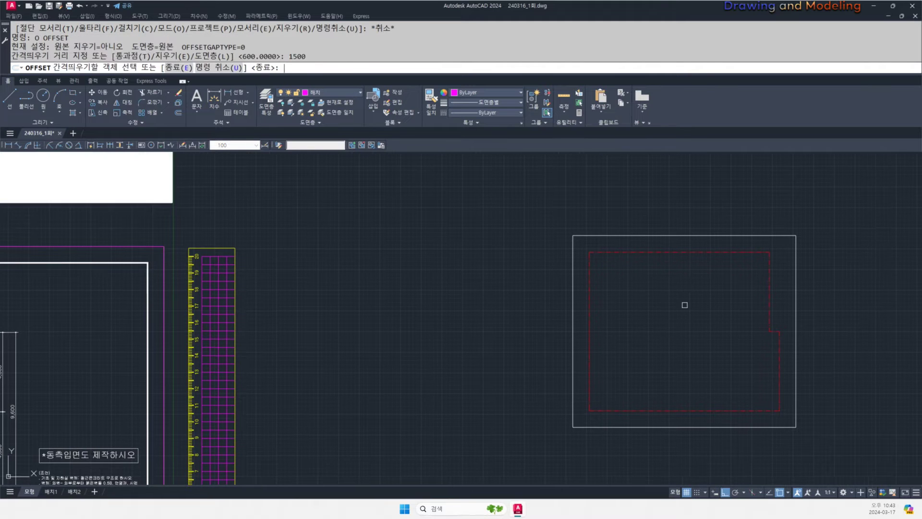
click(590, 278)
click(625, 282)
click(613, 282)
click(634, 284)
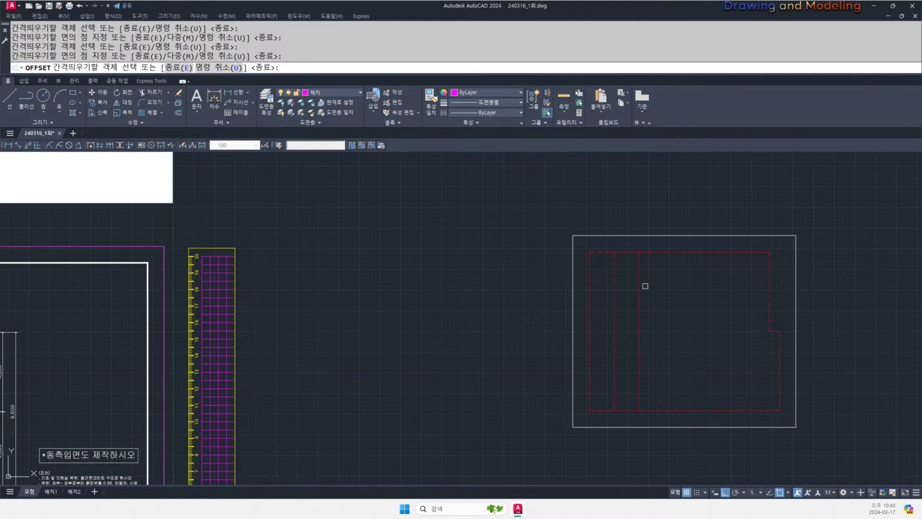
key(Escape)
key(Escape)
- Check the plan's left-side dimensions and offset the top centreline downward by 3000
scroll(634, 286, down, 3)
middle_drag(443, 311, 602, 325)
scroll(603, 325, up, 3)
scroll(500, 328, up, 2)
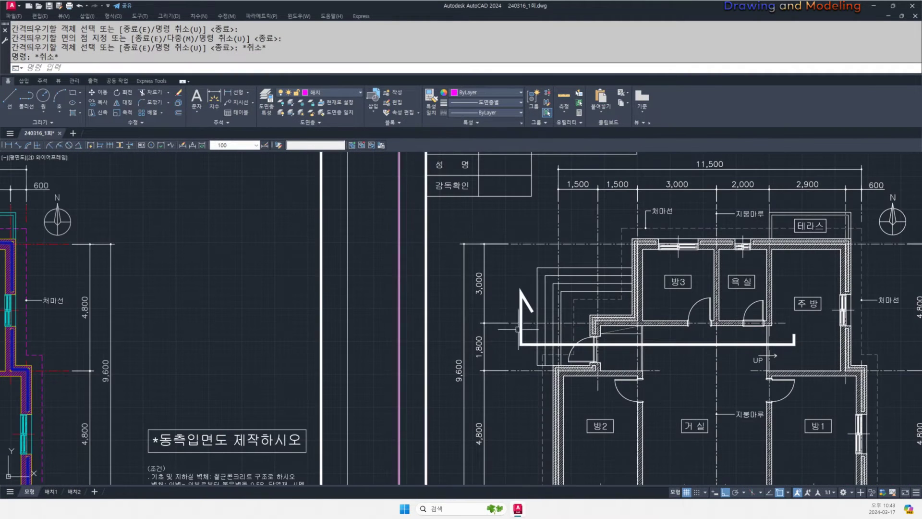
scroll(463, 335, down, 2)
middle_drag(828, 343, 599, 344)
scroll(598, 336, down, 2)
middle_drag(773, 354, 409, 353)
scroll(596, 313, up, 2)
text(o)
key(Return)
text(3000)
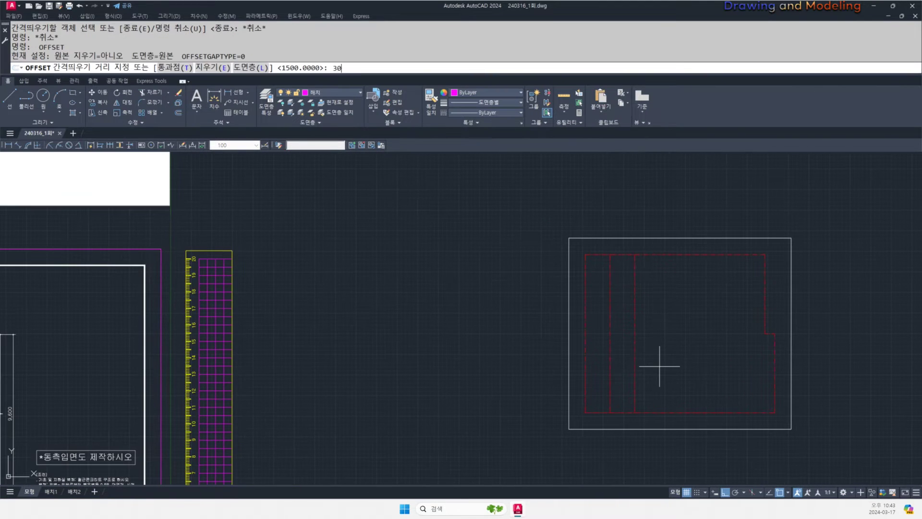
key(Return)
click(665, 255)
click(656, 273)
key(Escape)
key(Escape)
- Offset the horizontal centreline 3000 below the top edge downward by another 1800
key(Return)
text(1800)
key(Return)
click(650, 303)
click(659, 329)
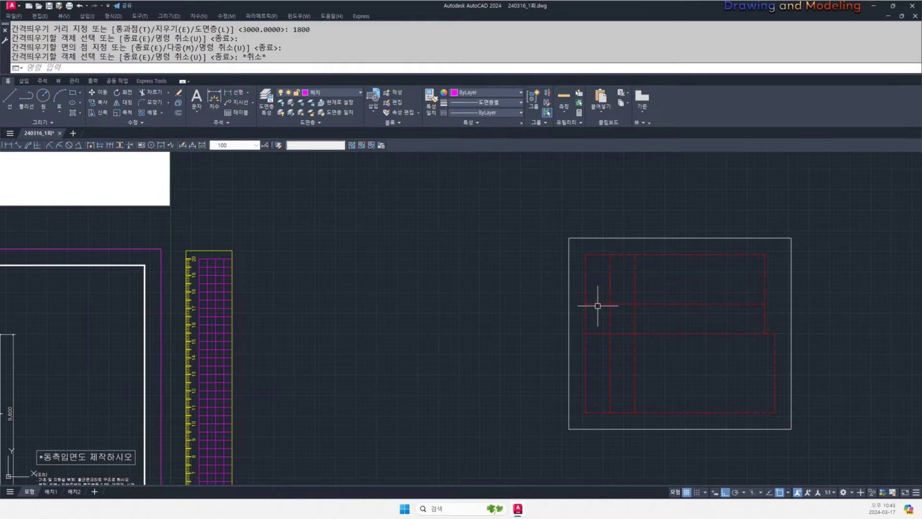
- Trim the outer ends of the horizontal and vertical centrelines that project beyond the stepped upper-left corner of the outline
key(Escape)
key(Escape)
middle_drag(605, 306, 650, 330)
scroll(649, 330, up, 2)
text(tr)
key(Return)
key(Return)
click(634, 225)
click(599, 195)
click(680, 198)
click(665, 217)
click(613, 308)
click(592, 355)
middle_drag(711, 420, 655, 386)
key(Escape)
- Trim the excess beyond the crossing of the middle vertical and lower horizontal centrelines to form the lower step
key(Escape)
key(Return)
click(630, 360)
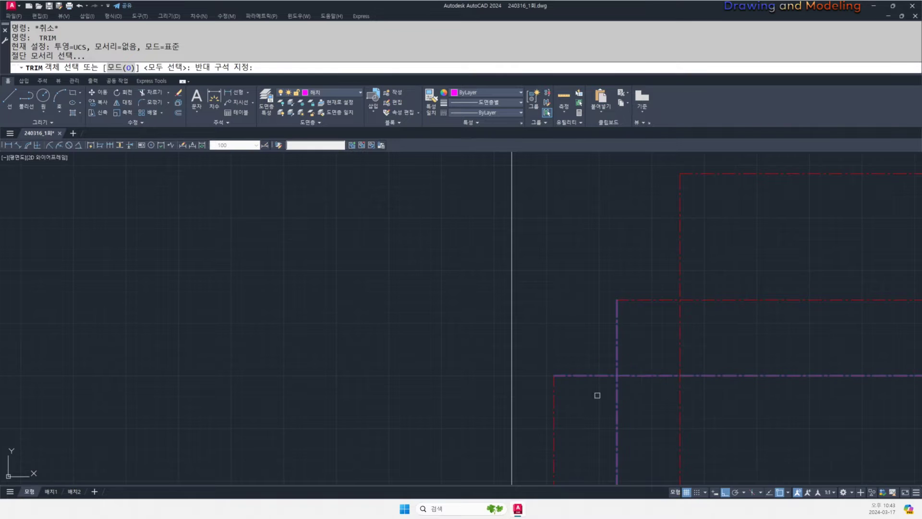
click(599, 392)
key(Return)
click(646, 361)
click(642, 380)
click(629, 397)
click(608, 415)
key(Escape)
- Trim the excess of the inner vertical and upper horizontal centrelines to form the upper step of the upper-left corner
key(Return)
click(715, 324)
click(651, 299)
key(Return)
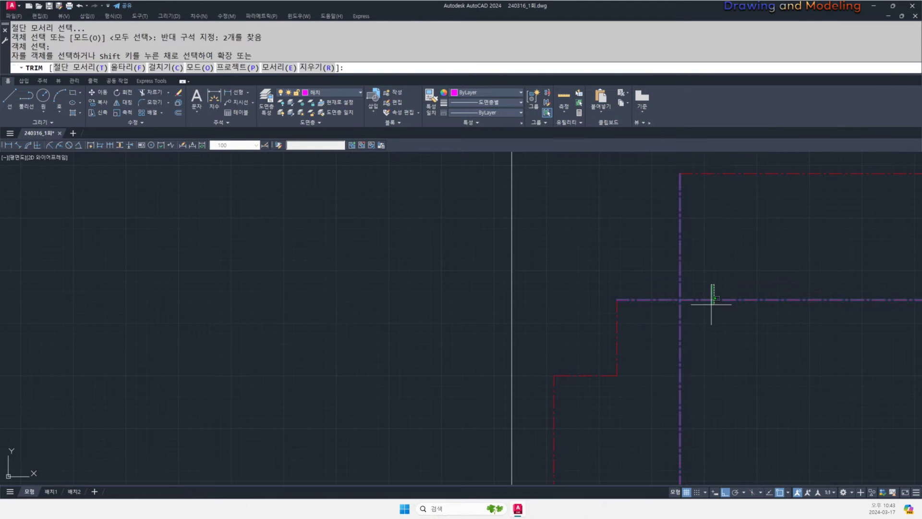
key(Escape)
key(Escape)
- Examine the reference floor plan's outline, eaves lines and the dimensions along its upper and left sides
scroll(551, 345, down, 8)
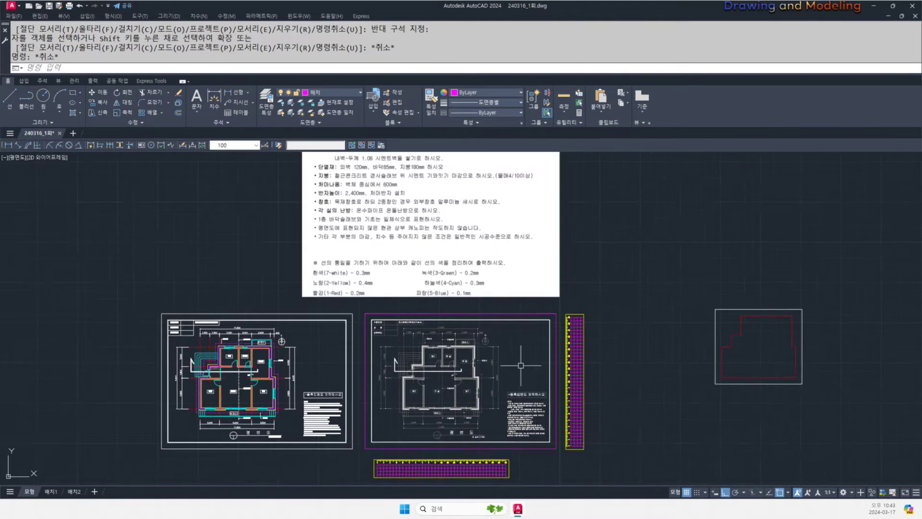
scroll(456, 351, up, 3)
scroll(742, 383, down, 2)
middle_drag(744, 381, 533, 360)
middle_drag(788, 357, 609, 354)
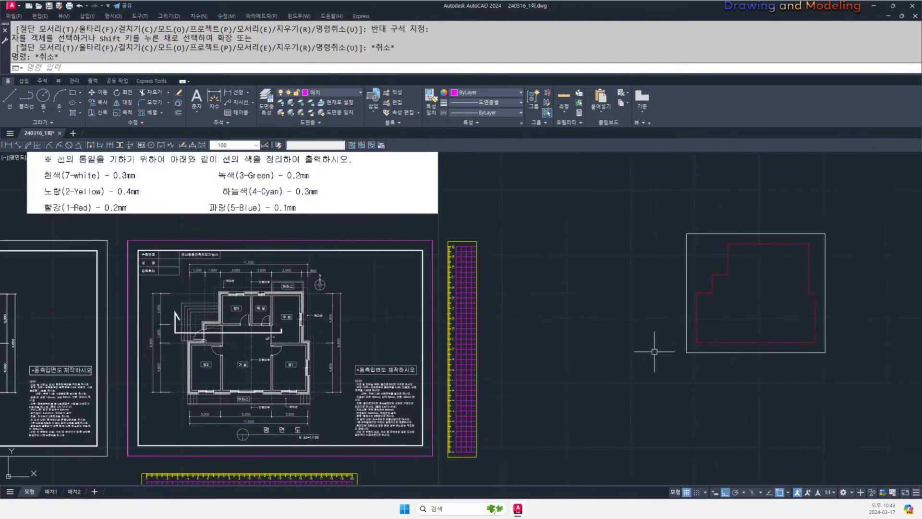
scroll(649, 345, up, 2)
scroll(626, 352, down, 2)
scroll(213, 377, up, 2)
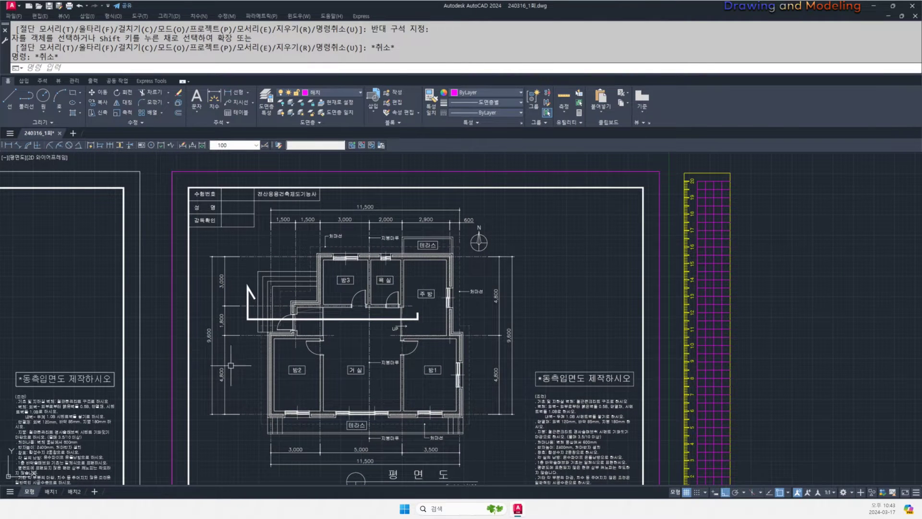
scroll(357, 380, up, 2)
middle_drag(356, 379, 433, 379)
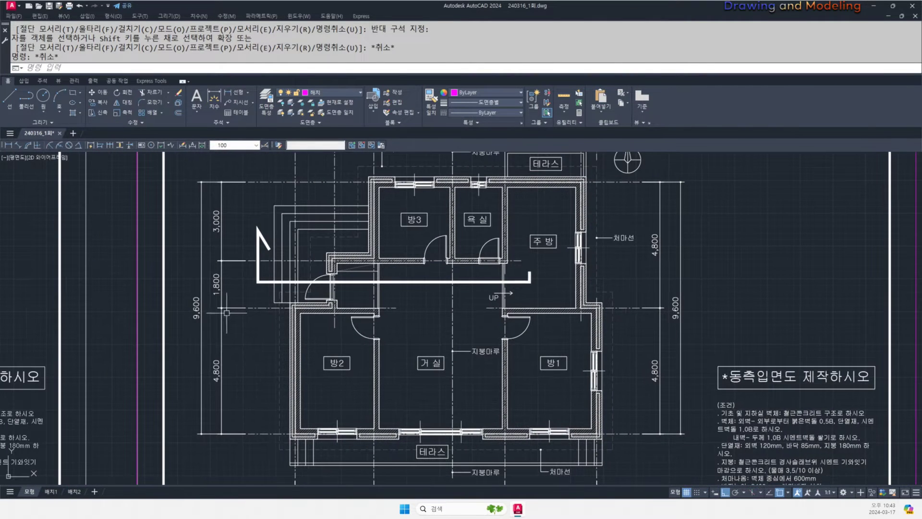
middle_drag(390, 327, 457, 390)
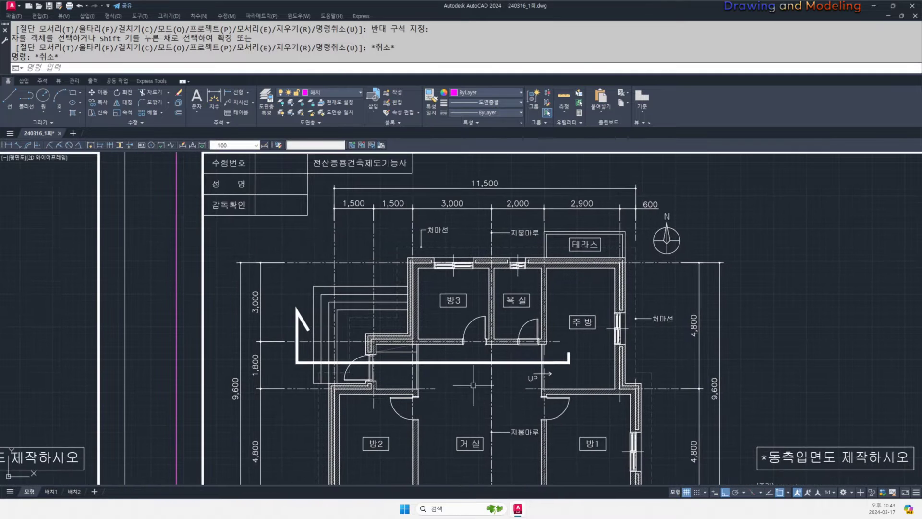
scroll(424, 209, down, 3)
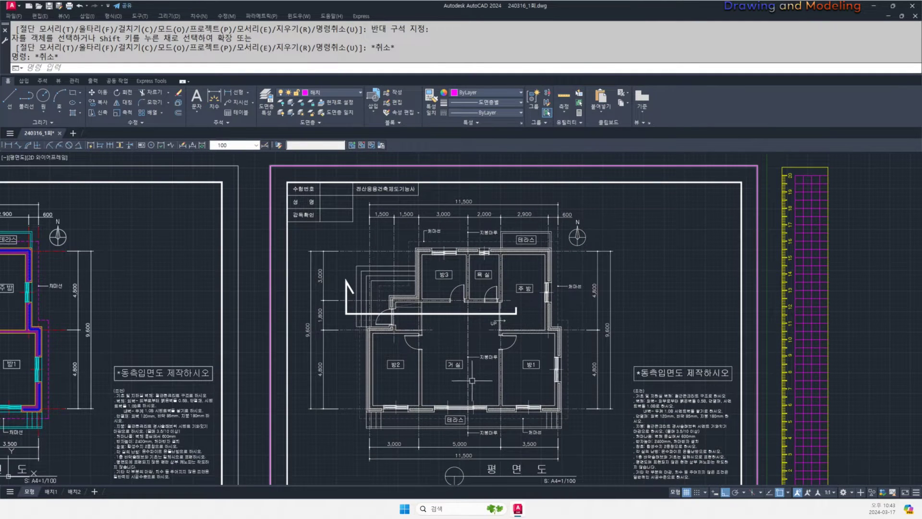
scroll(360, 280, down, 3)
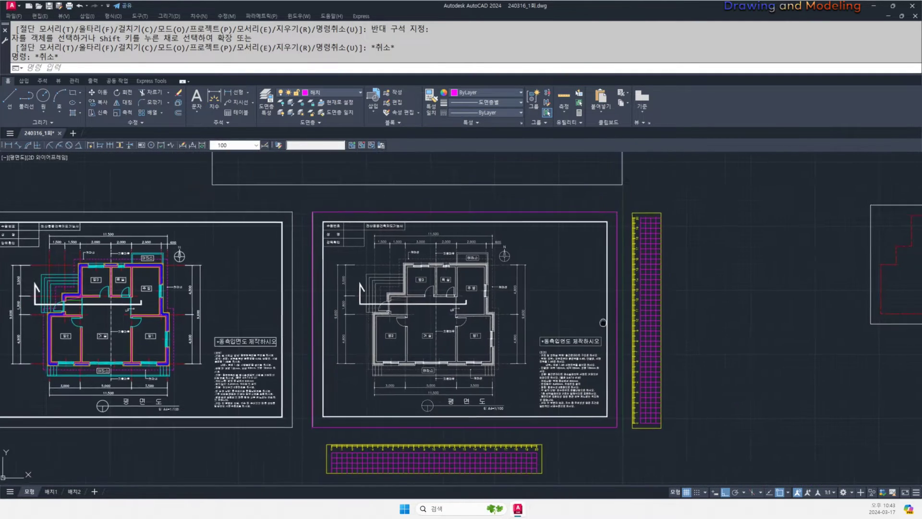
- Join all centreline segments of the trimmed plan outline into a single polyline
scroll(344, 276, up, 3)
scroll(673, 302, down, 3)
middle_drag(730, 315, 578, 321)
middle_drag(766, 285, 513, 305)
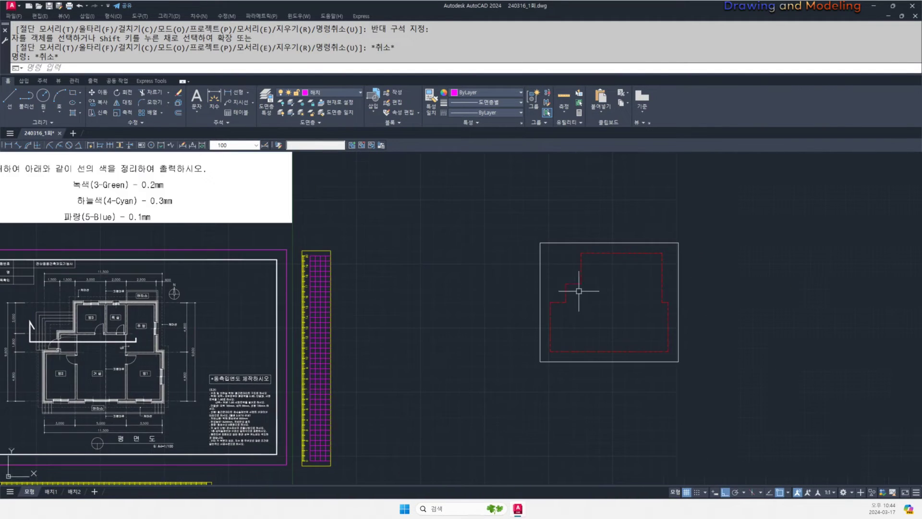
scroll(547, 261, up, 2)
click(475, 237)
click(738, 421)
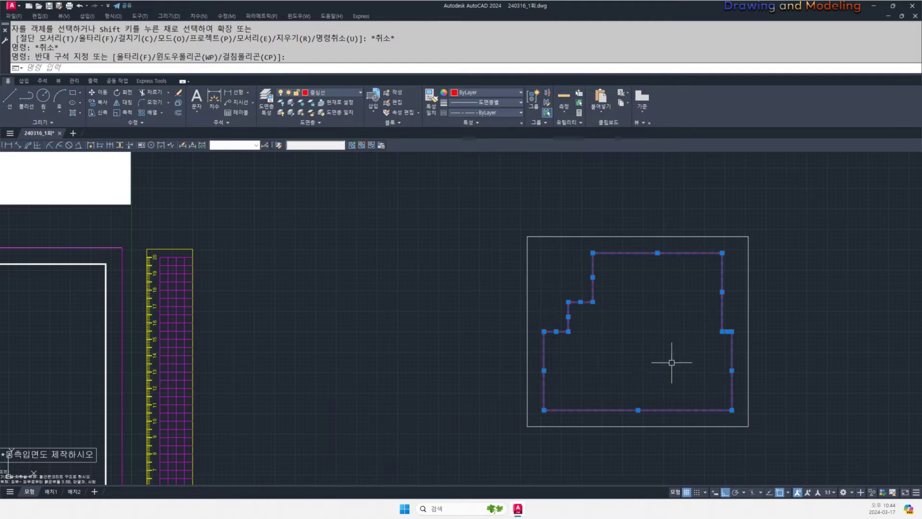
middle_drag(668, 361, 620, 351)
key(Escape)
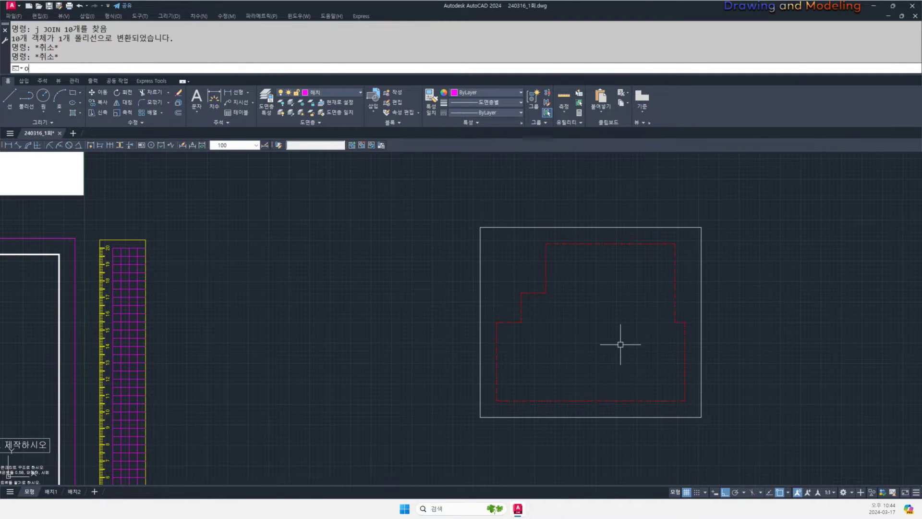
- Offset the joined plan outline outward by 600 to create the eaves line
text(o)
key(Return)
text(600)
key(Return)
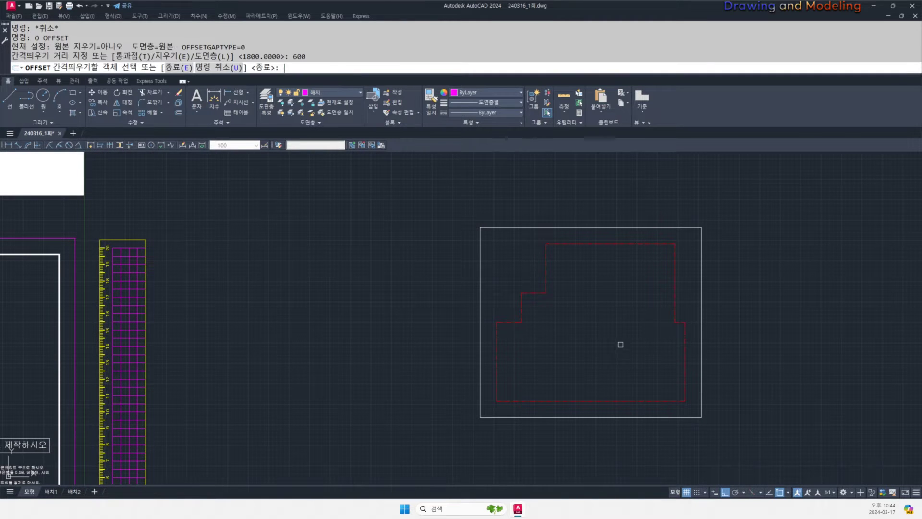
click(678, 297)
click(733, 304)
key(Escape)
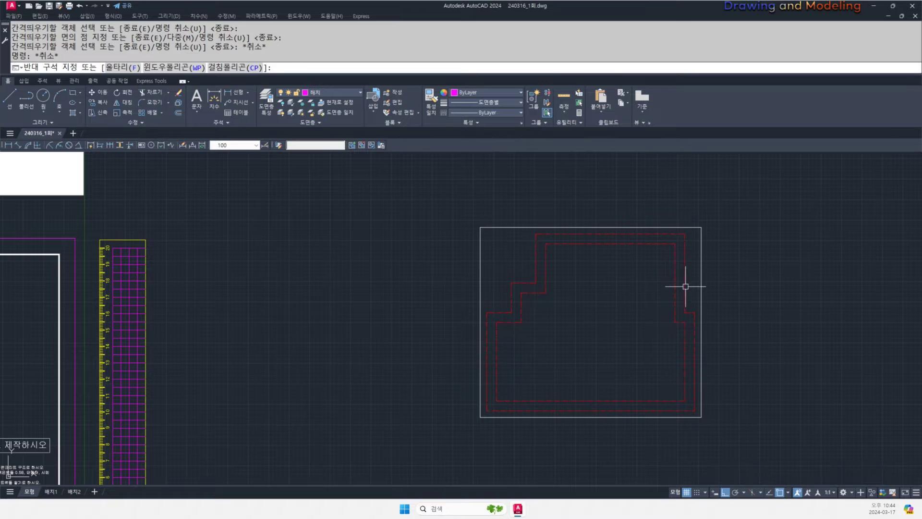
- Move the outer offset outline to the 숨은선 layer
click(685, 277)
click(341, 92)
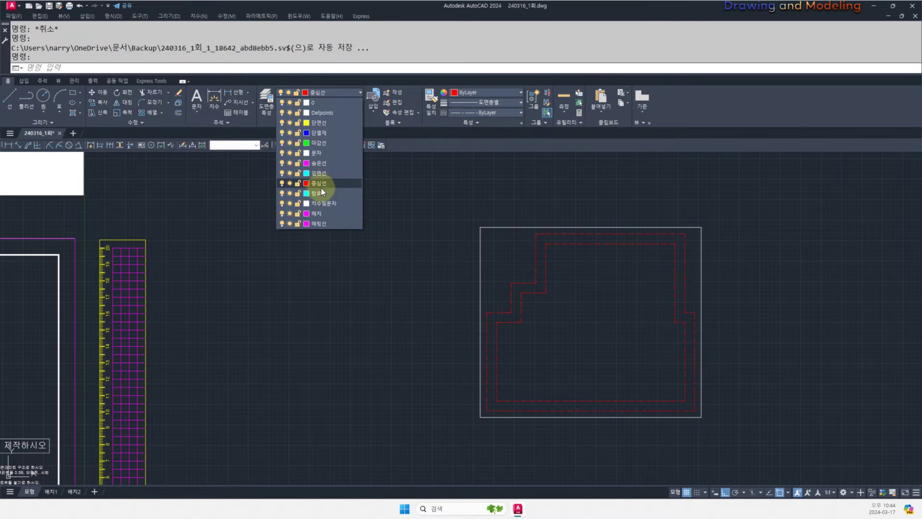
click(319, 163)
key(Escape)
key(Escape)
- Set the linetype scale of the outer eaves outline to 3
click(686, 235)
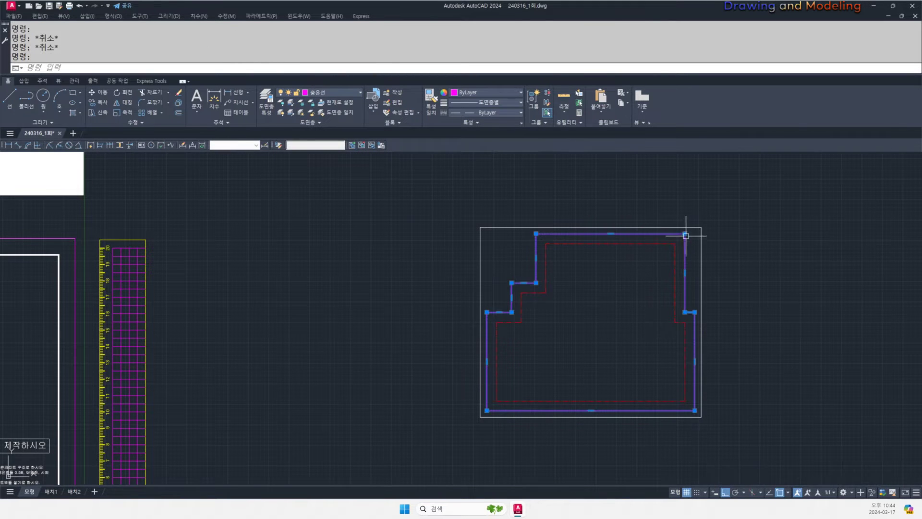
key(ctrl+1)
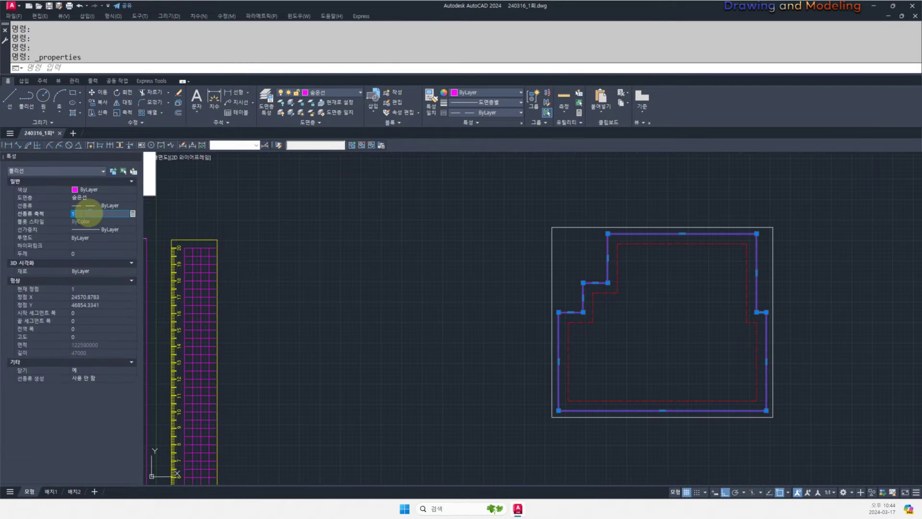
text(3)
key(Return)
click(137, 158)
key(Escape)
key(Escape)
middle_drag(592, 294, 525, 286)
scroll(474, 301, up, 2)
middle_drag(519, 344, 537, 347)
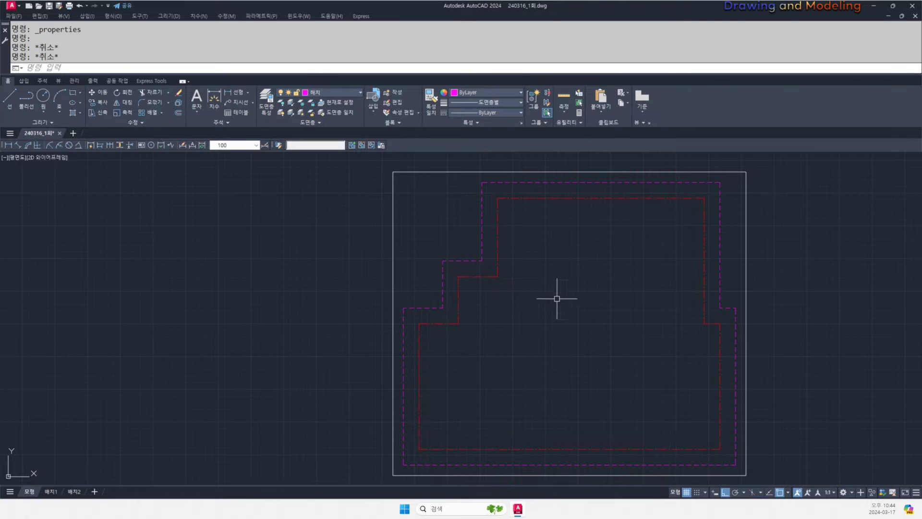
- Explode the inner centreline outline into separate line segments
scroll(619, 327, down, 4)
scroll(641, 331, down, 4)
scroll(434, 333, up, 8)
scroll(416, 362, down, 4)
middle_drag(670, 375, 503, 350)
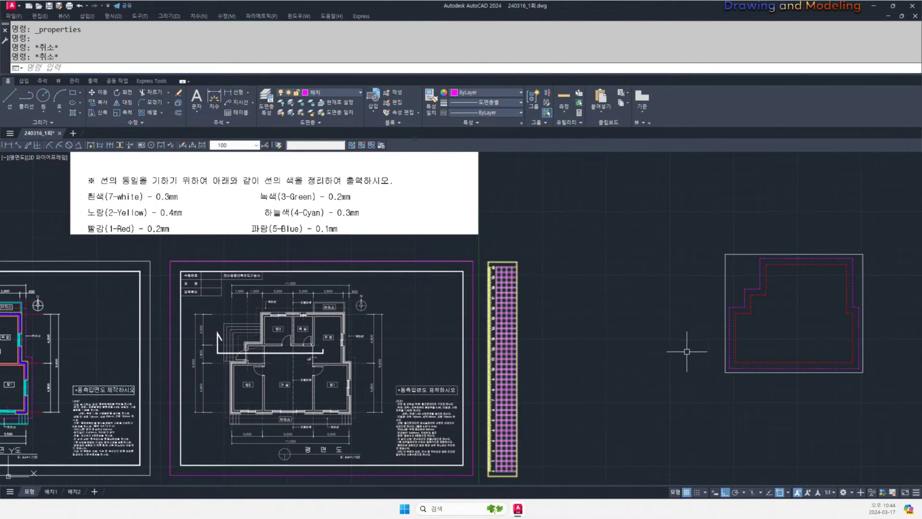
middle_drag(603, 350, 531, 344)
scroll(693, 308, up, 4)
middle_drag(682, 325, 656, 317)
click(572, 301)
click(537, 323)
scroll(521, 333, down, 3)
text(x)
key(Escape)
scroll(716, 276, up, 2)
text(ex)
click(751, 249)
click(723, 269)
key(Escape)
key(Escape)
- Extend the centrelines at the upper-right and upper-left corners of the outline to the surrounding white rectangle
key(space)
click(752, 247)
click(737, 261)
key(space)
scroll(724, 267, up, 2)
click(719, 264)
click(709, 274)
click(526, 275)
click(500, 262)
- Extend the centrelines at the left-side step and the lower-left corner to the surrounding white rectangle
middle_drag(470, 368, 581, 285)
scroll(539, 340, up, 1)
click(561, 319)
click(522, 358)
scroll(548, 334, down, 2)
scroll(569, 372, up, 2)
click(586, 354)
click(564, 373)
scroll(730, 368, down, 2)
- Extend the centrelines at the lower-right corner and the right-side step to the surrounding white rectangle
middle_drag(739, 369, 512, 354)
scroll(705, 354, up, 3)
click(711, 354)
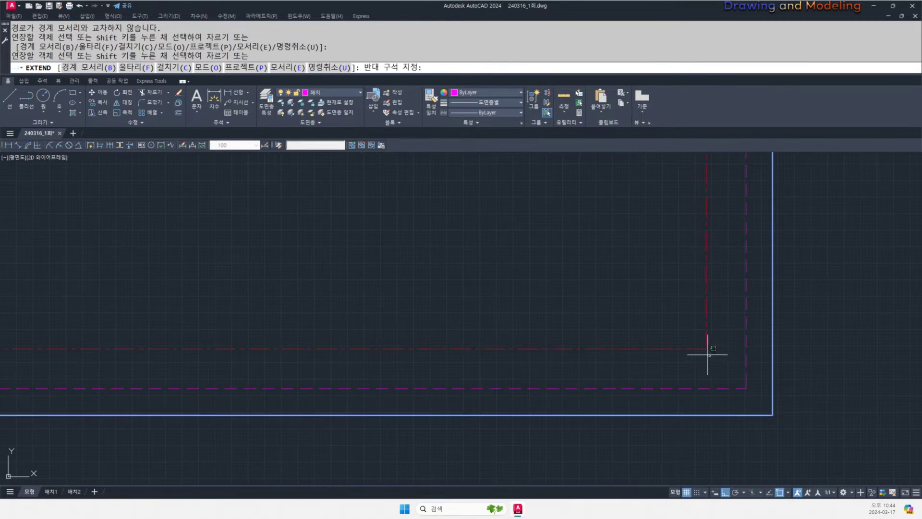
click(698, 342)
scroll(701, 357, down, 2)
middle_drag(711, 183, 693, 327)
click(682, 290)
click(679, 307)
scroll(653, 329, down, 2)
middle_drag(553, 325, 614, 346)
key(Escape)
middle_drag(540, 277, 627, 329)
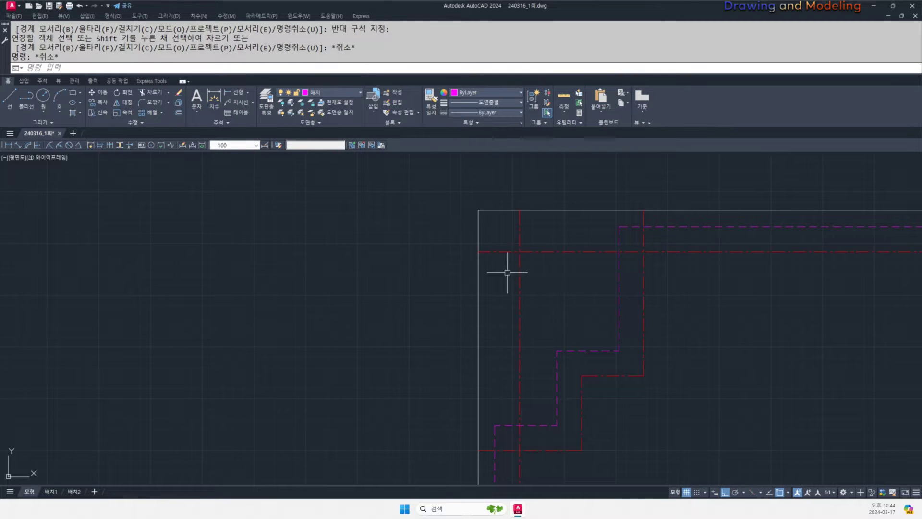
- Examine the reference plan's interior walls and the dimension chain along its upper edge for the room spacings
scroll(553, 276, down, 6)
middle_drag(453, 306, 708, 303)
scroll(612, 317, up, 2)
middle_drag(301, 346, 556, 280)
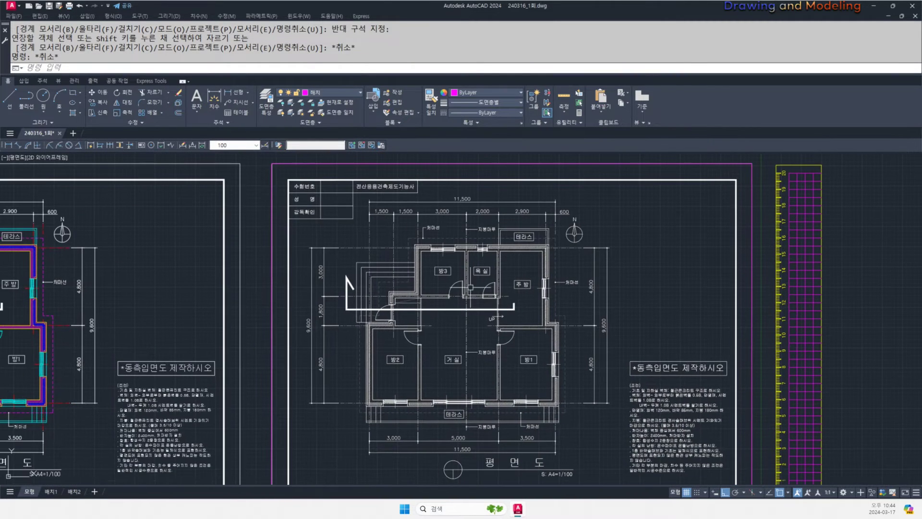
scroll(696, 309, down, 4)
scroll(534, 318, up, 5)
middle_drag(575, 191, 574, 256)
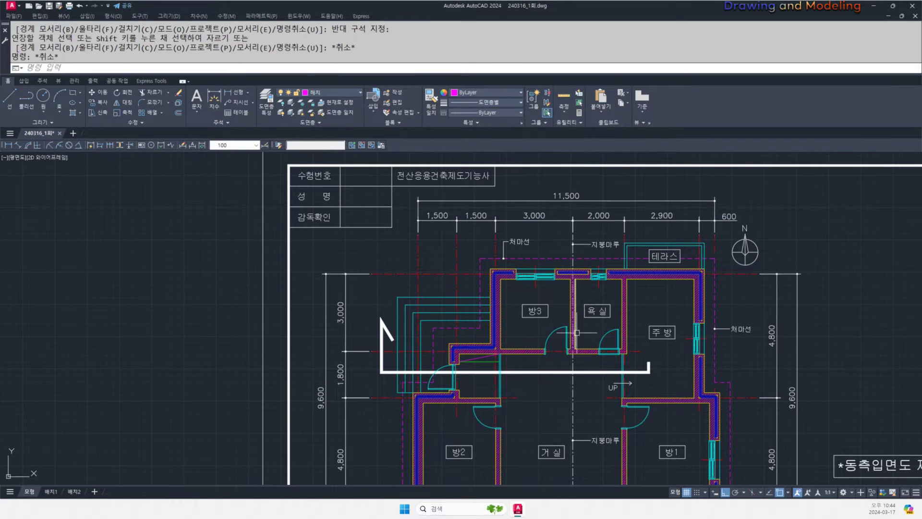
middle_drag(568, 453, 583, 301)
scroll(589, 392, up, 4)
scroll(578, 387, down, 4)
middle_drag(580, 209, 567, 266)
scroll(567, 266, up, 2)
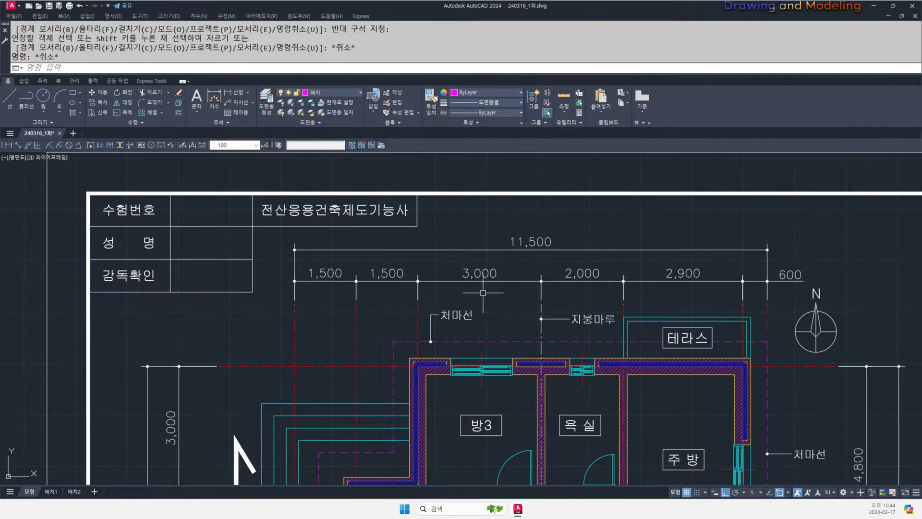
middle_drag(653, 306, 604, 300)
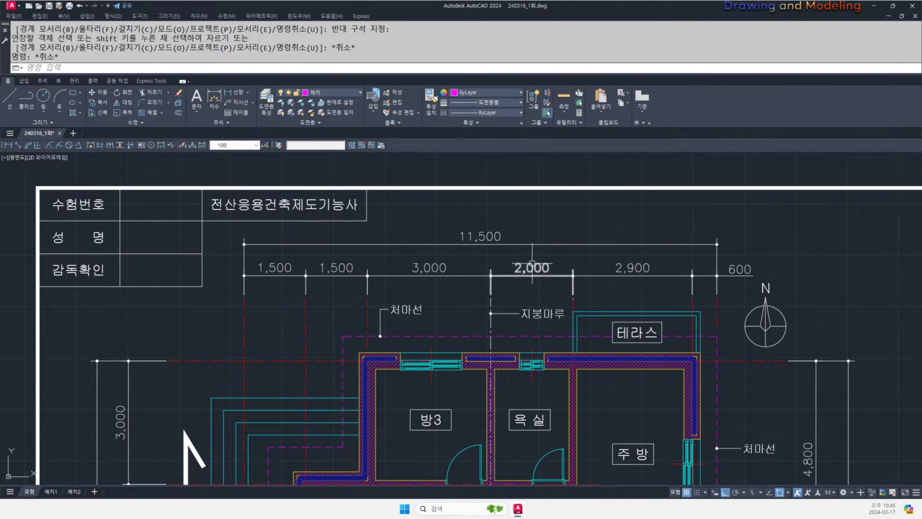
- Offset the upper-right vertical centreline of the redrawn outline 2900 to the left
scroll(531, 261, down, 6)
middle_drag(531, 261, 293, 258)
key(Escape)
scroll(616, 287, up, 2)
scroll(616, 287, down, 2)
middle_drag(880, 307, 595, 307)
middle_drag(747, 287, 600, 317)
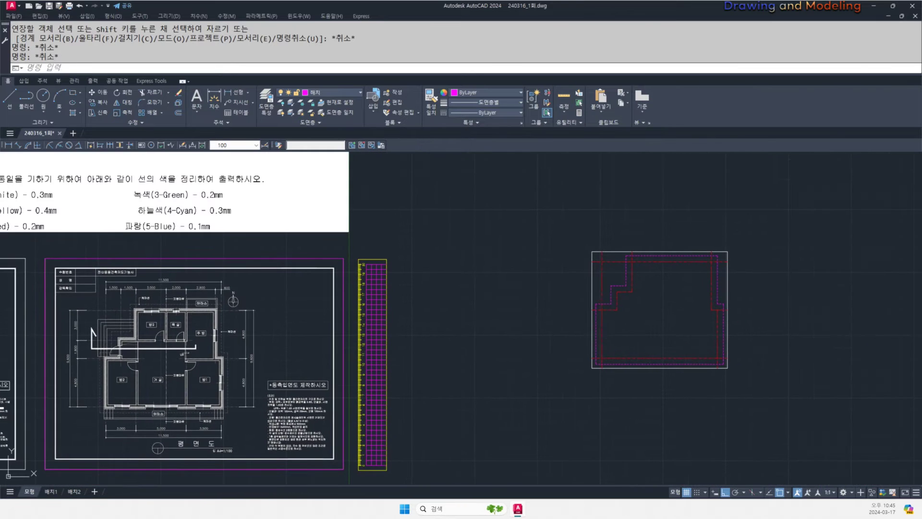
text(o)
key(Return)
text(2)
key(Return)
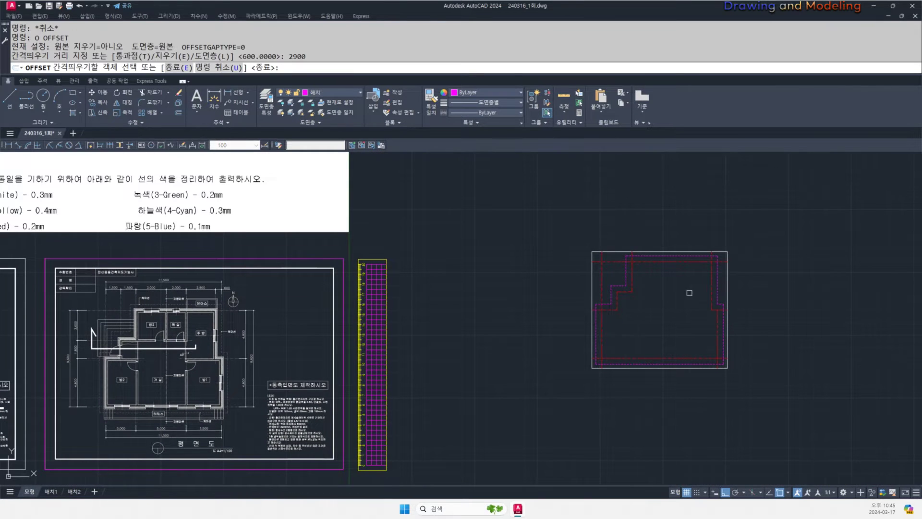
scroll(687, 288, up, 2)
click(715, 259)
click(674, 273)
key(Escape)
- Offset the vertical centreline between the kitchen and bathroom another 2000 to the left
key(Return)
text(2000)
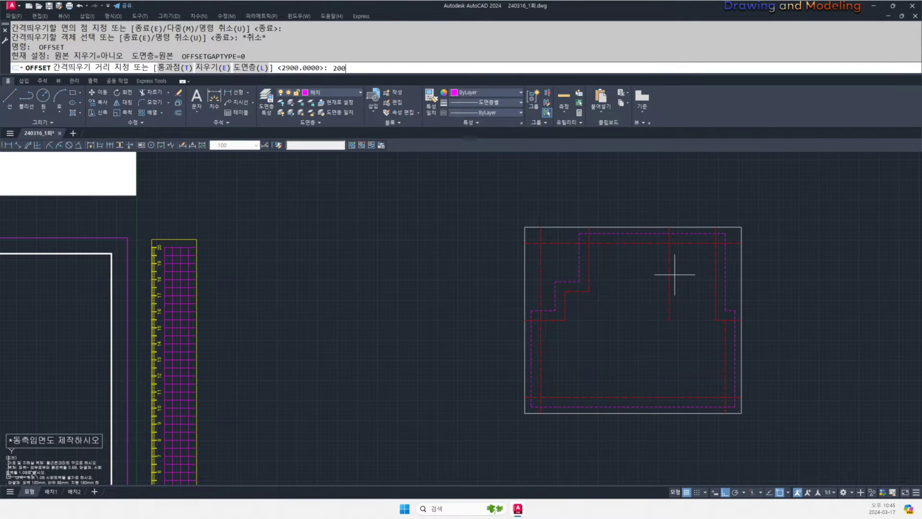
key(Return)
click(669, 262)
click(662, 261)
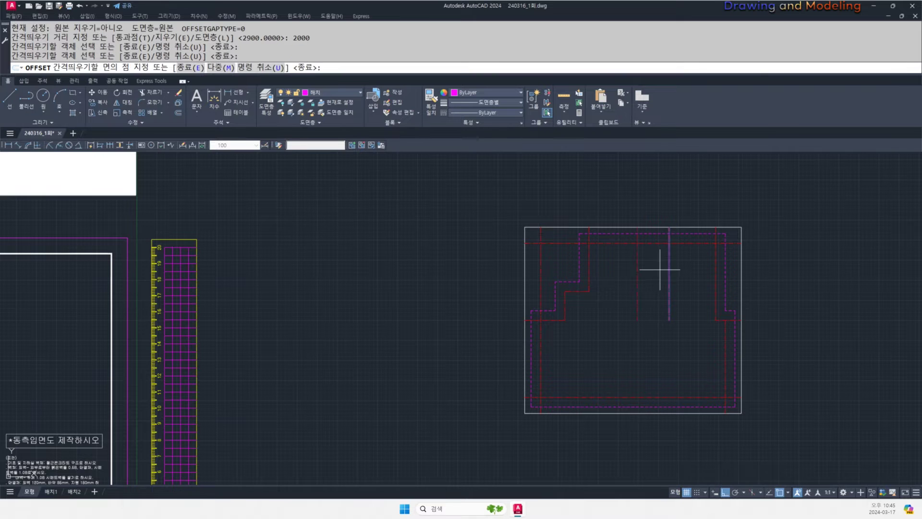
key(Escape)
scroll(529, 284, down, 5)
scroll(490, 295, up, 5)
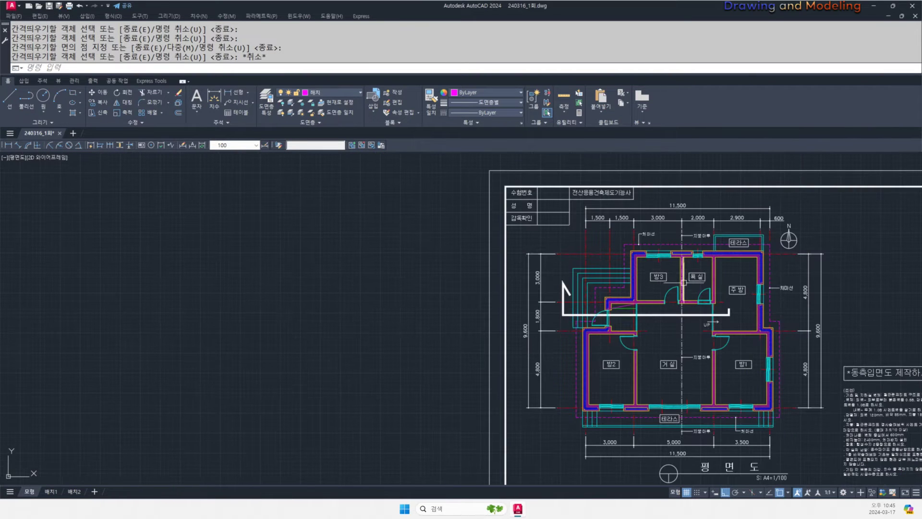
- Extend the roof-ridge centreline of the redrawn outline to the surrounding white rectangle
scroll(693, 345, down, 5)
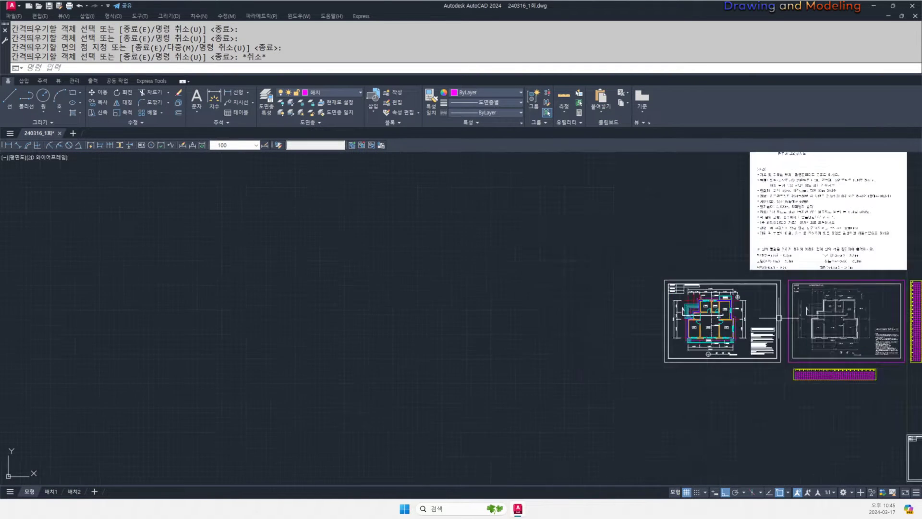
scroll(659, 293, up, 5)
text(s)
key(Return)
click(677, 226)
click(654, 238)
key(space)
key(Escape)
key(Escape)
text(ex)
key(space)
click(685, 345)
key(space)
click(658, 241)
key(Escape)
key(Escape)
- Erase the helper centreline between the kitchen and bathroom beside the ridge line
middle_drag(698, 211, 689, 245)
click(703, 243)
click(679, 244)
text(e)
key(space)
key(Escape)
key(Escape)
- Change the colour of the vertical ridge line to white
click(669, 231)
click(644, 226)
click(486, 92)
click(507, 173)
key(Escape)
key(Escape)
key(Escape)
middle_drag(671, 249, 653, 266)
click(654, 266)
click(619, 298)
key(Escape)
key(Escape)
key(Escape)
- Draw the horizontal section line across the upper half of the redrawn outline, ending in a short upward stroke at its right end
scroll(793, 292, down, 4)
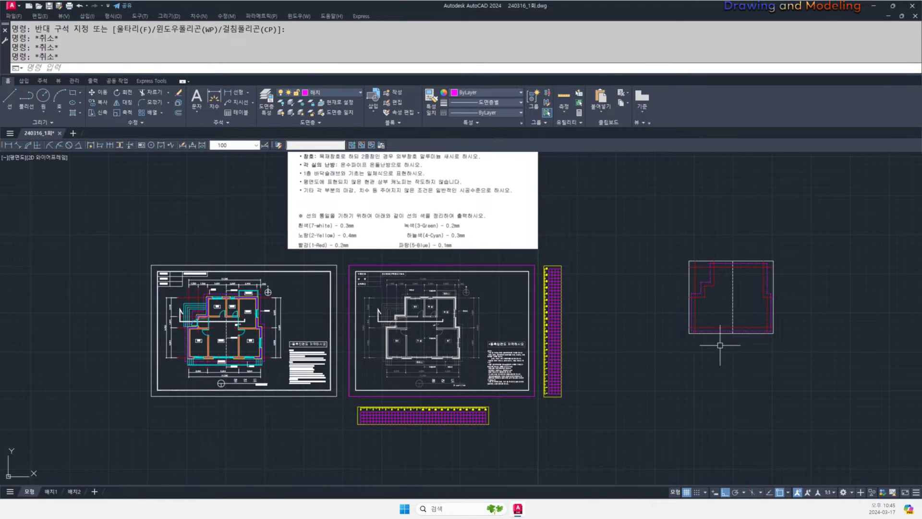
scroll(640, 341, up, 4)
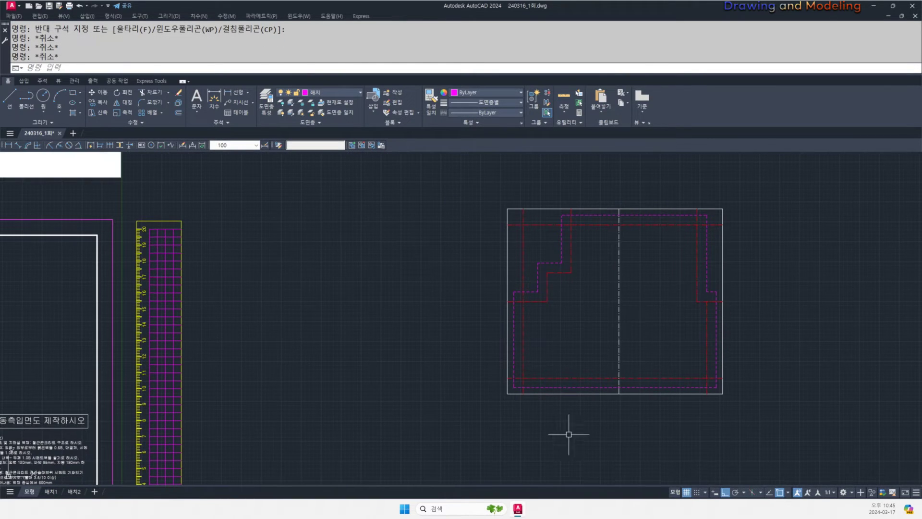
scroll(645, 337, down, 2)
middle_drag(510, 333, 476, 329)
scroll(597, 319, up, 2)
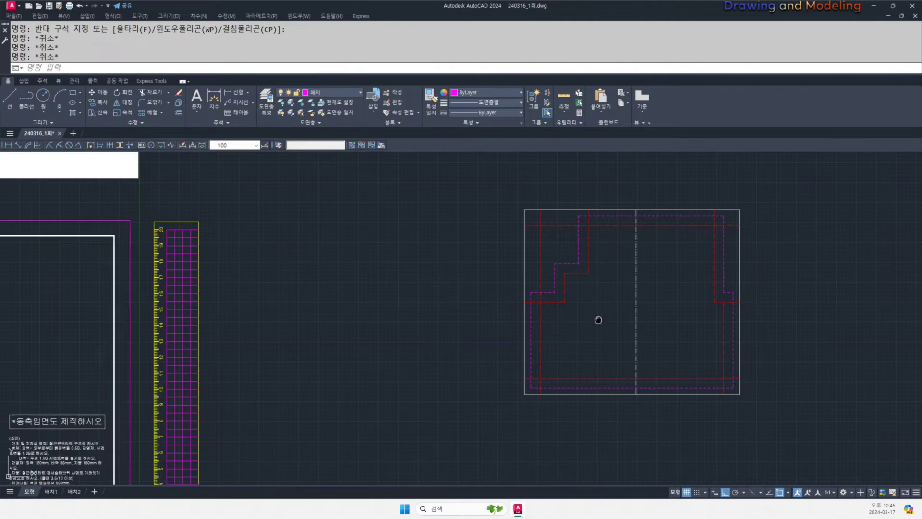
text(l)
key(Return)
click(477, 294)
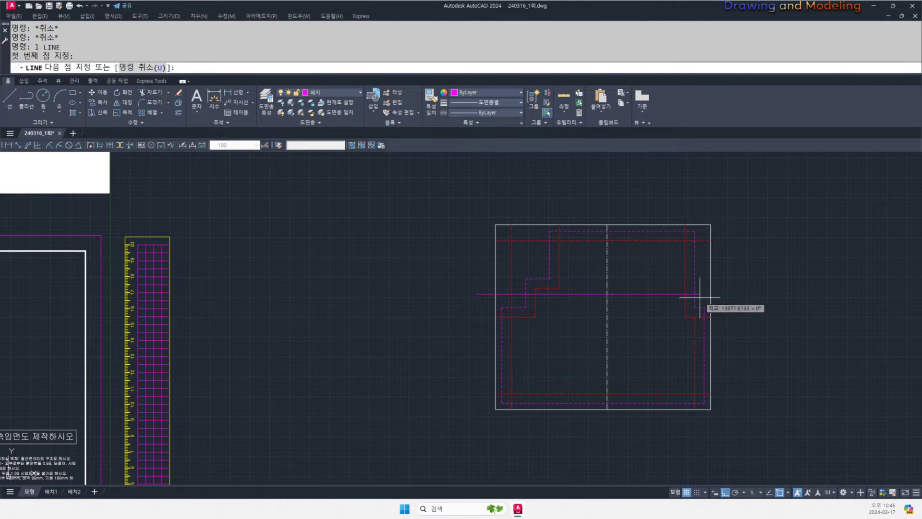
scroll(699, 296, up, 3)
click(658, 294)
click(658, 276)
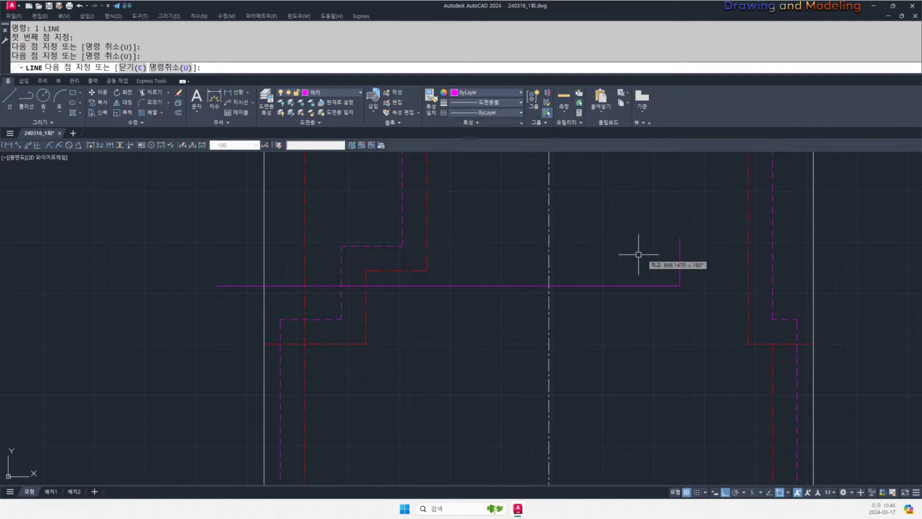
key(Escape)
key(Escape)
- Draw a vertical stroke and a slanted half-arrowhead at the left end of the section line
key(space)
middle_drag(260, 281, 442, 325)
click(399, 329)
key(F8)
click(414, 289)
key(shift)
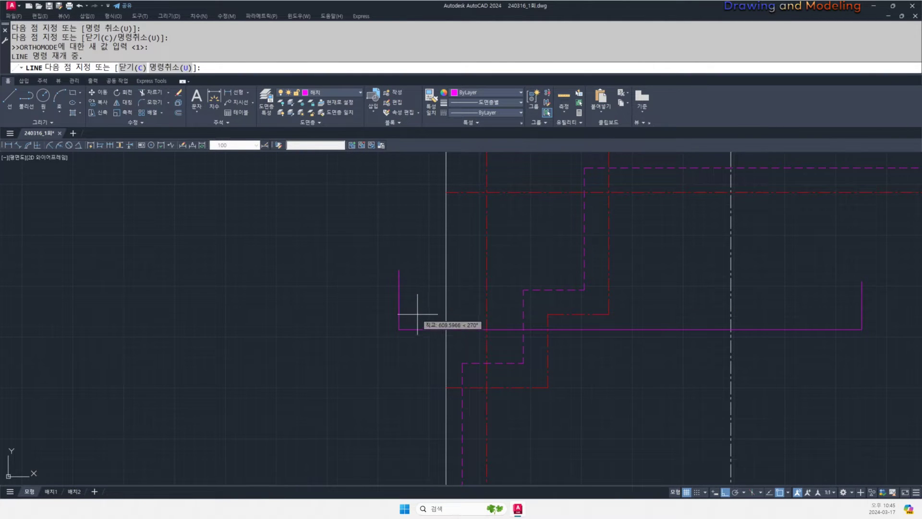
key(ctrl+z)
shift+click(419, 305)
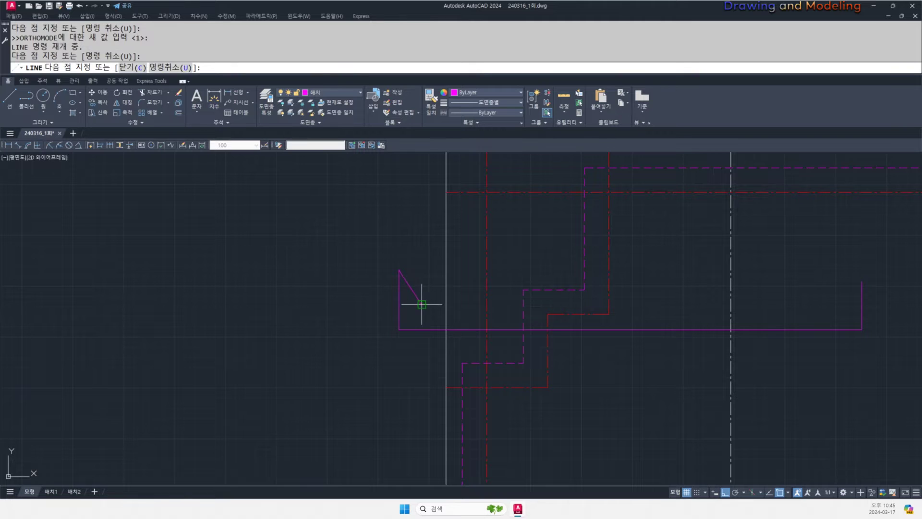
key(Escape)
key(Escape)
- Join the section line, its end strokes and the half-arrowhead into one polyline
scroll(439, 329, down, 6)
middle_drag(344, 346, 562, 335)
scroll(614, 328, up, 4)
click(712, 320)
click(692, 282)
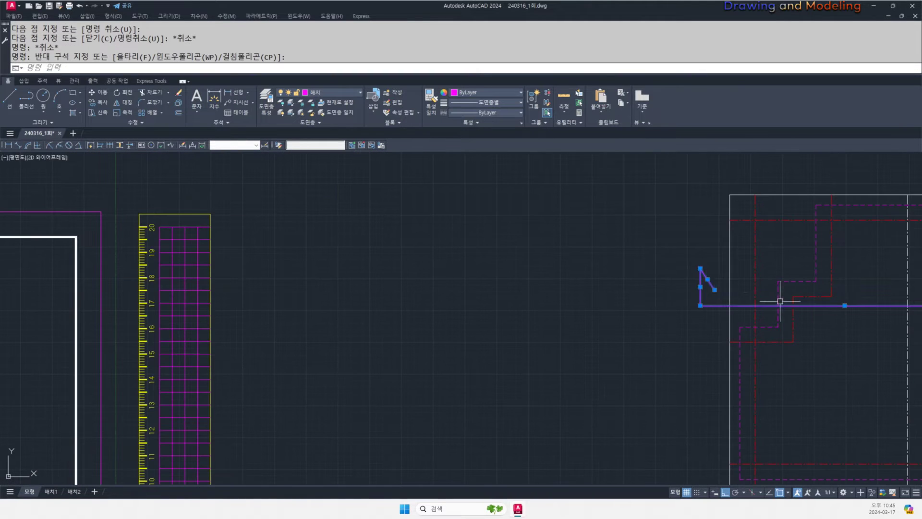
middle_drag(779, 303, 515, 302)
click(749, 313)
click(704, 291)
middle_drag(611, 329, 637, 334)
text(j)
key(space)
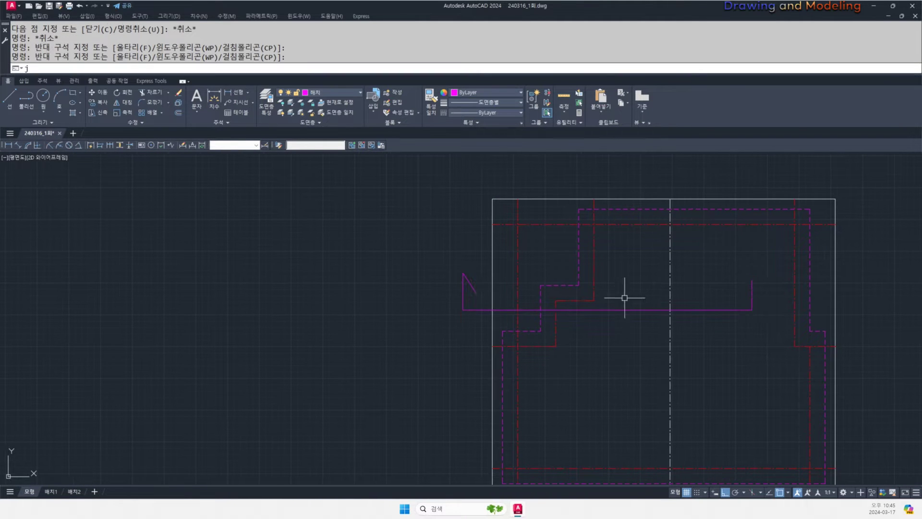
click(636, 318)
click(620, 302)
click(335, 103)
- Match the section polyline's properties to those of the white surrounding rectangle
text(m)
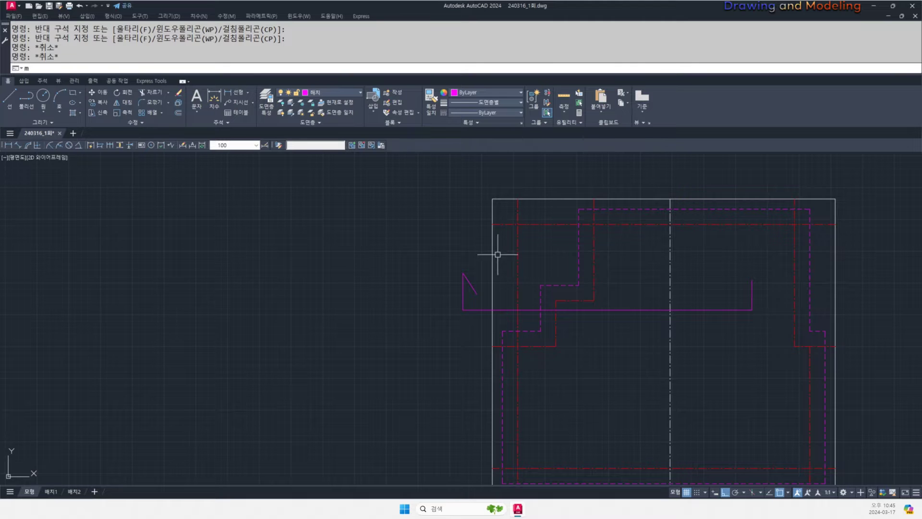
text(a)
key(space)
click(492, 259)
click(482, 274)
click(454, 283)
key(Escape)
key(Escape)
- Set the width of all segments of the section polyline to 100
click(480, 306)
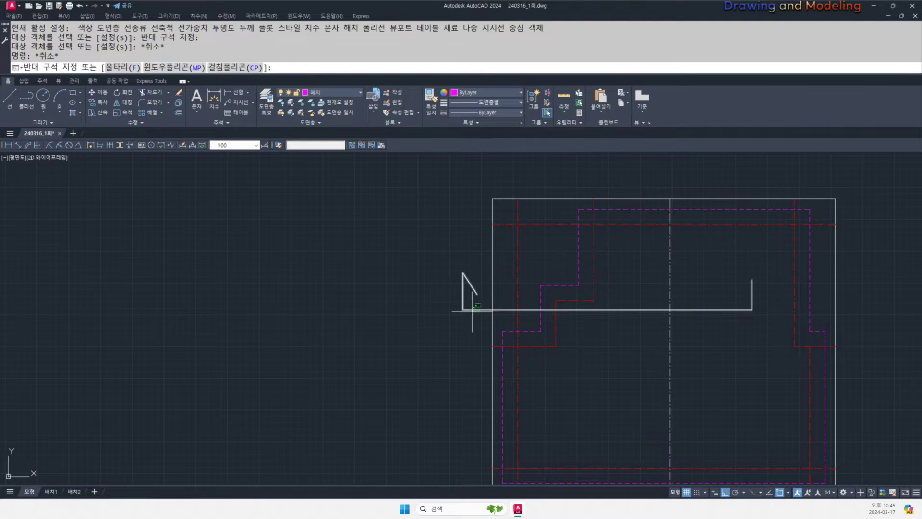
click(472, 311)
double_click(475, 310)
text(w)
key(space)
text(1)
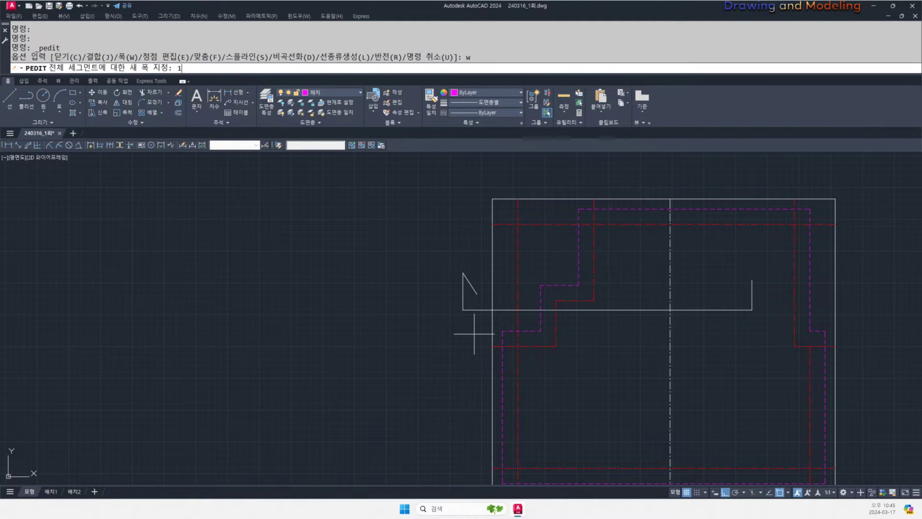
text(00)
key(Return)
key(Escape)
key(Escape)
- Erase the white rectangle surrounding the redrawn centreline layout
scroll(542, 289, down, 5)
scroll(288, 309, up, 4)
middle_drag(728, 340, 224, 346)
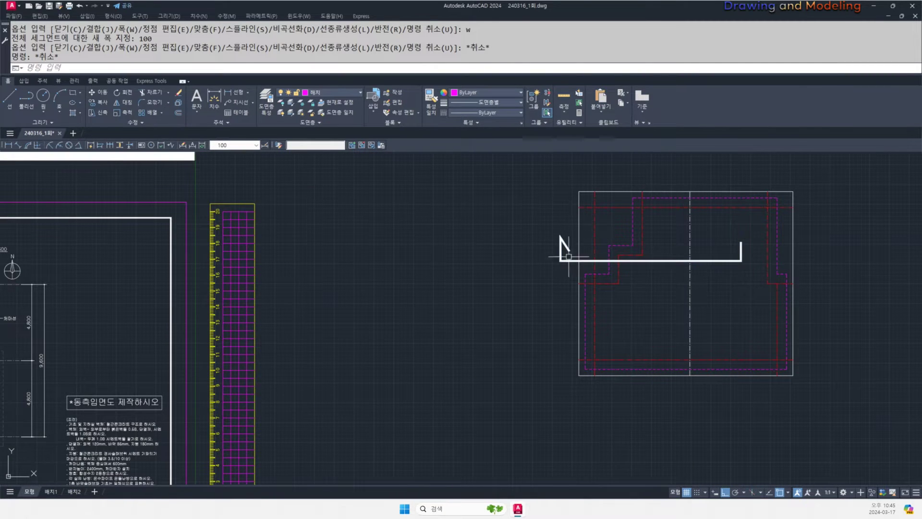
middle_drag(463, 277, 574, 283)
click(687, 231)
text(e)
key(space)
middle_drag(690, 201, 561, 218)
key(Escape)
key(Escape)
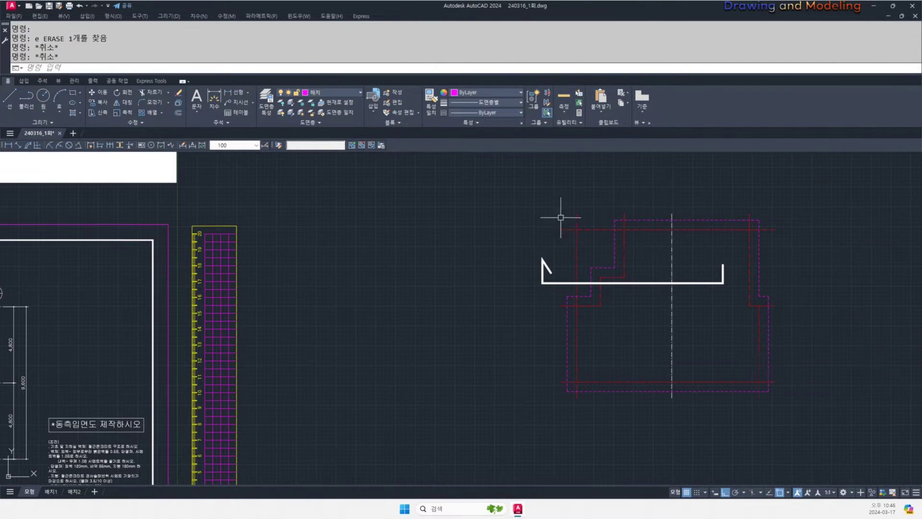
- Examine the monochrome reference plan sheet, including its overall layout, lower dimension chain and drawing title with scale
scroll(422, 317, down, 5)
middle_drag(119, 394, 363, 357)
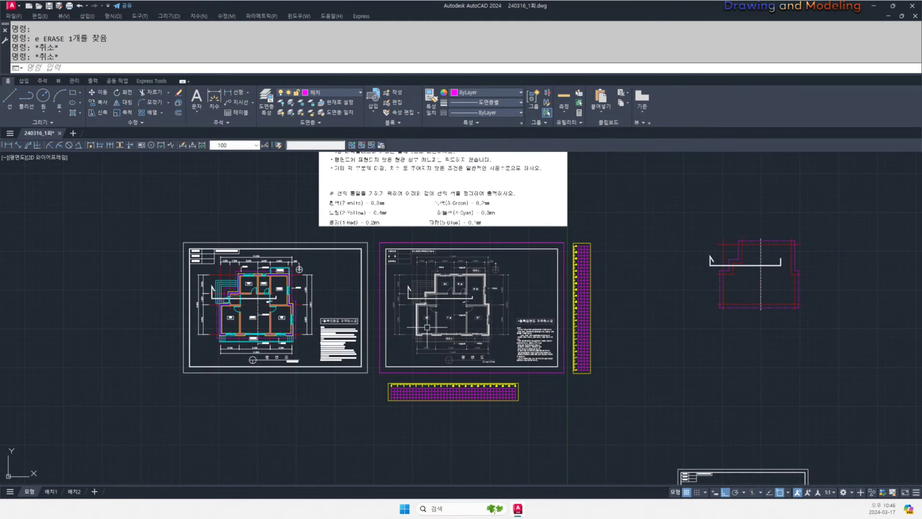
middle_drag(665, 323, 612, 337)
middle_drag(499, 312, 650, 301)
middle_drag(515, 283, 641, 280)
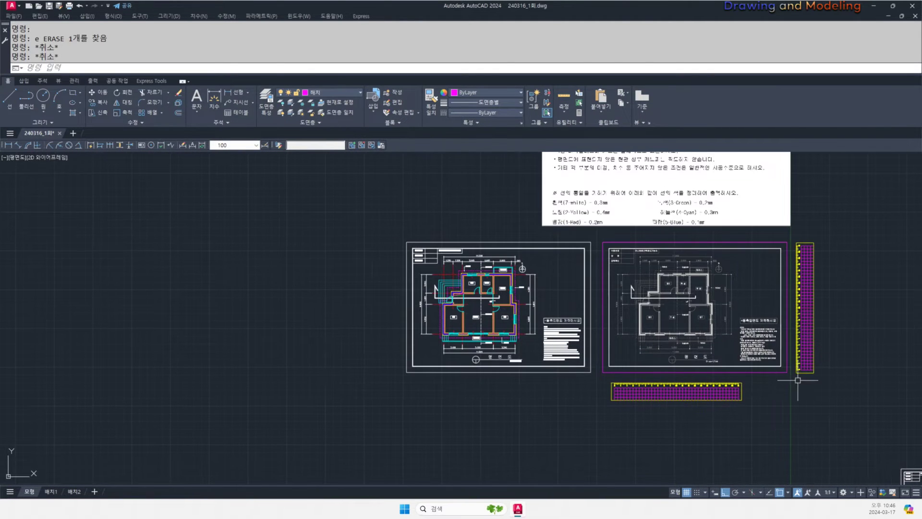
middle_drag(459, 314, 504, 321)
scroll(619, 305, up, 2)
middle_drag(755, 343, 543, 329)
scroll(636, 346, up, 2)
middle_drag(624, 348, 593, 370)
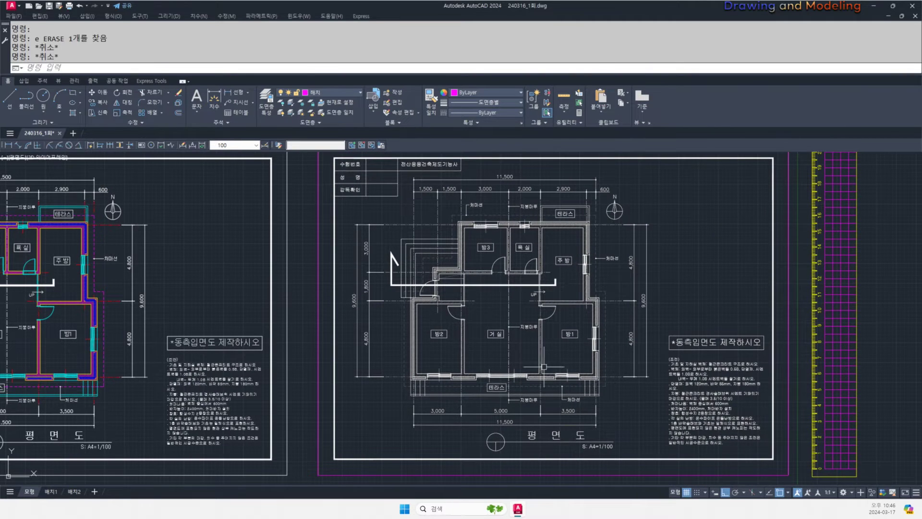
middle_drag(703, 271, 719, 282)
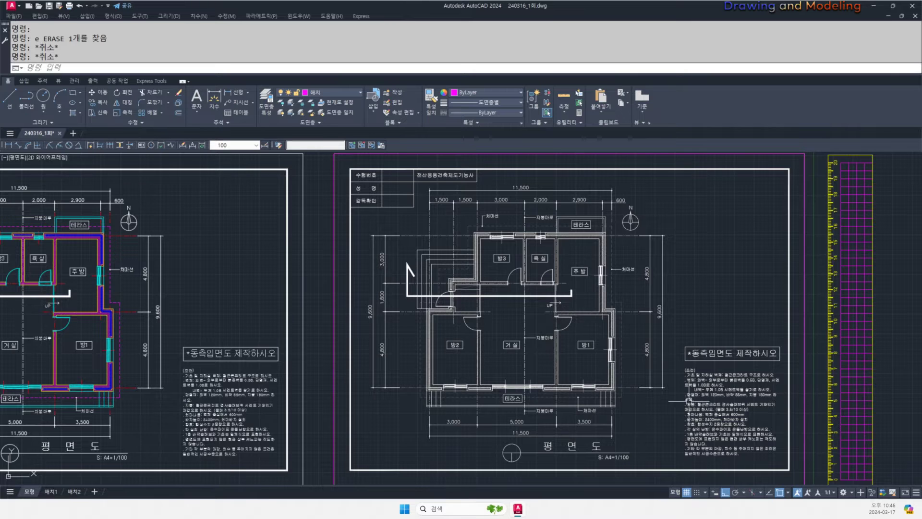
scroll(620, 470, up, 3)
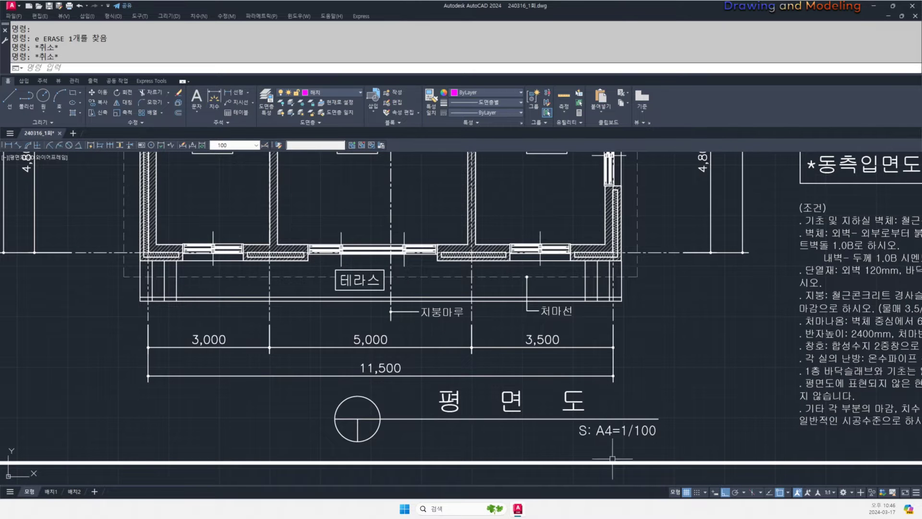
scroll(667, 421, down, 3)
mouse_move(672, 347)
middle_down()
mouse_move(663, 372)
mouse_move(651, 361)
middle_up()
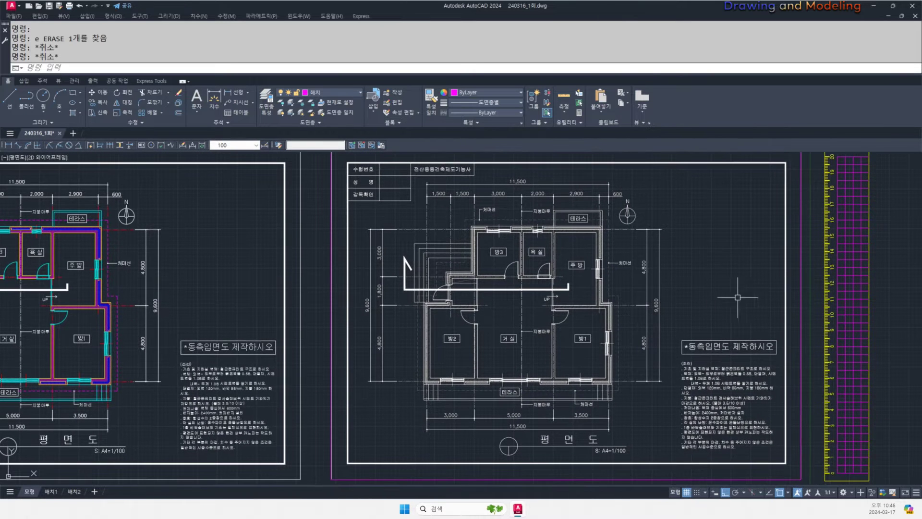
middle_drag(747, 319, 769, 323)
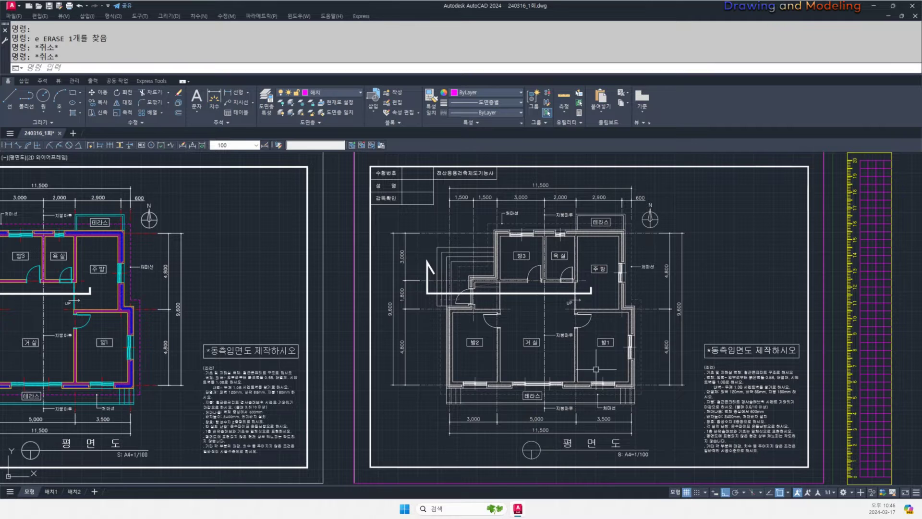
middle_drag(624, 406, 508, 382)
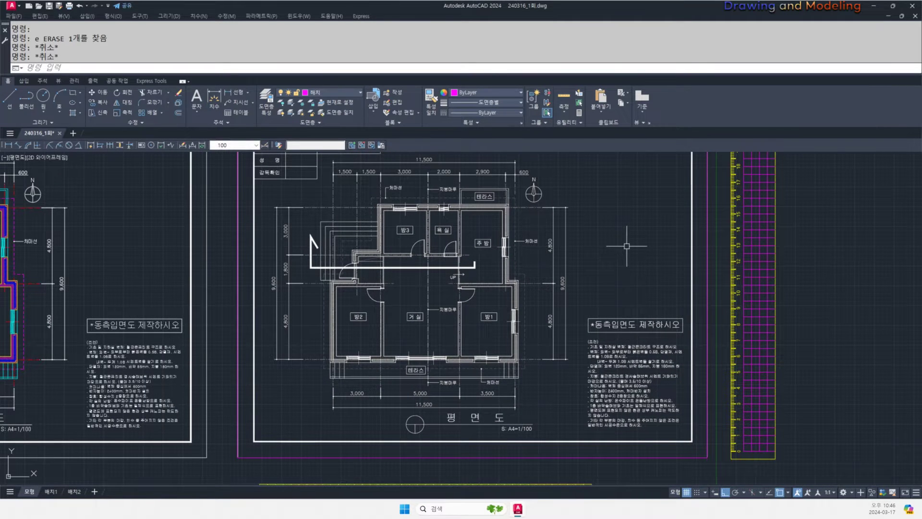
scroll(645, 249, down, 2)
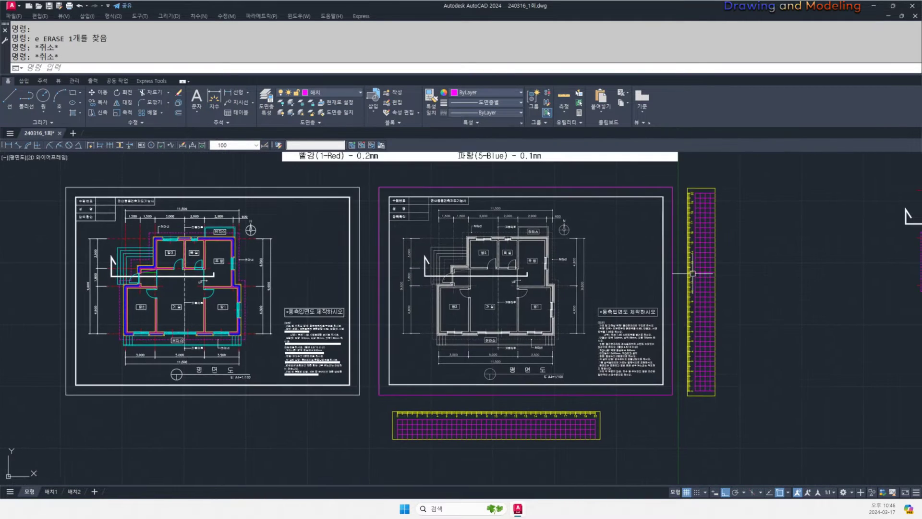
middle_drag(593, 287, 670, 295)
scroll(651, 295, up, 2)
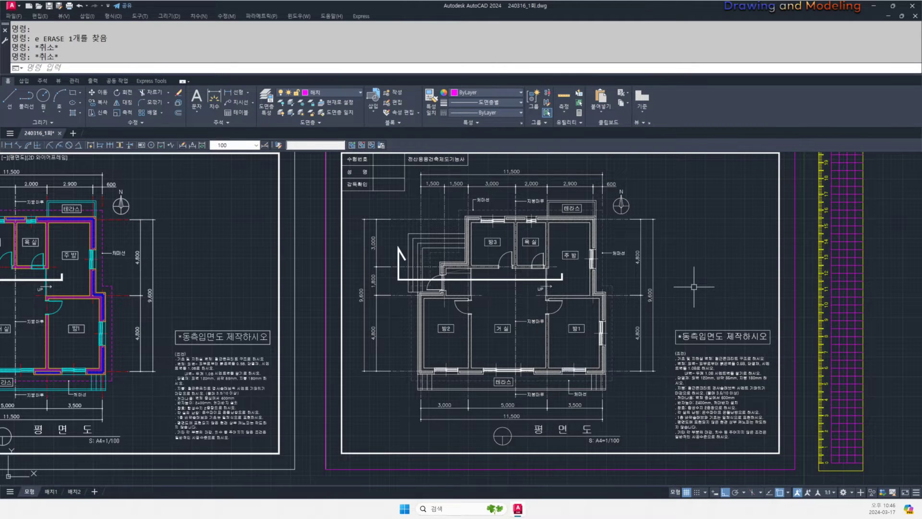
middle_drag(660, 284, 691, 308)
scroll(545, 312, down, 4)
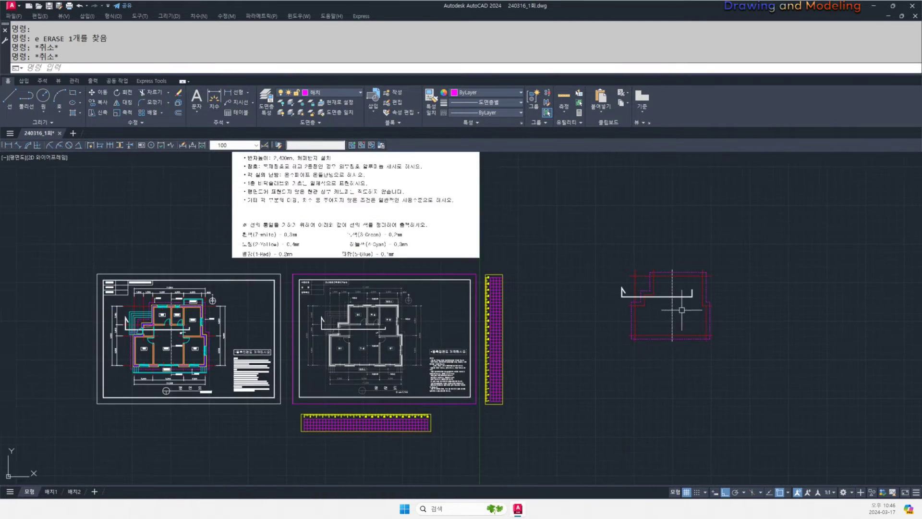
scroll(672, 318, up, 2)
middle_drag(573, 337, 692, 330)
middle_drag(411, 358, 611, 309)
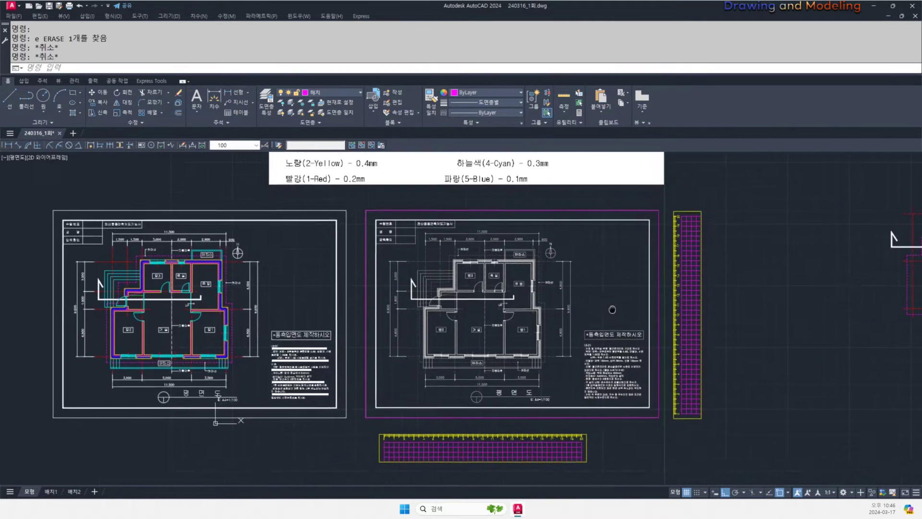
- Examine the reference plan's elevation task note, the path of the section line, the kitchen level change and the entrance steps
scroll(589, 336, up, 5)
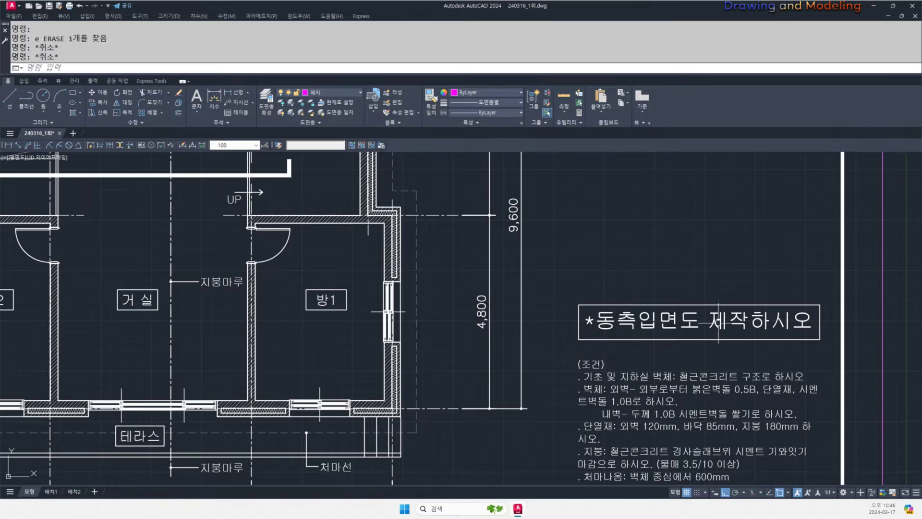
scroll(685, 279, down, 5)
scroll(592, 356, up, 3)
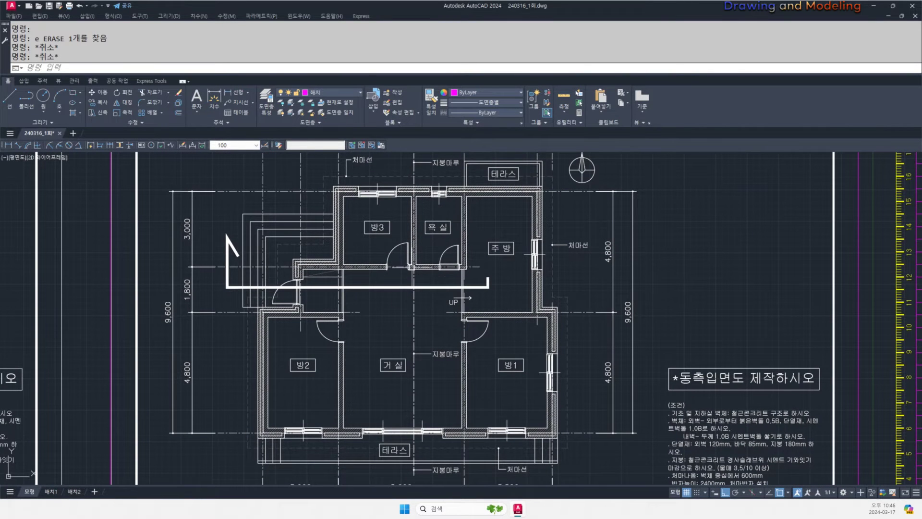
scroll(432, 312, up, 4)
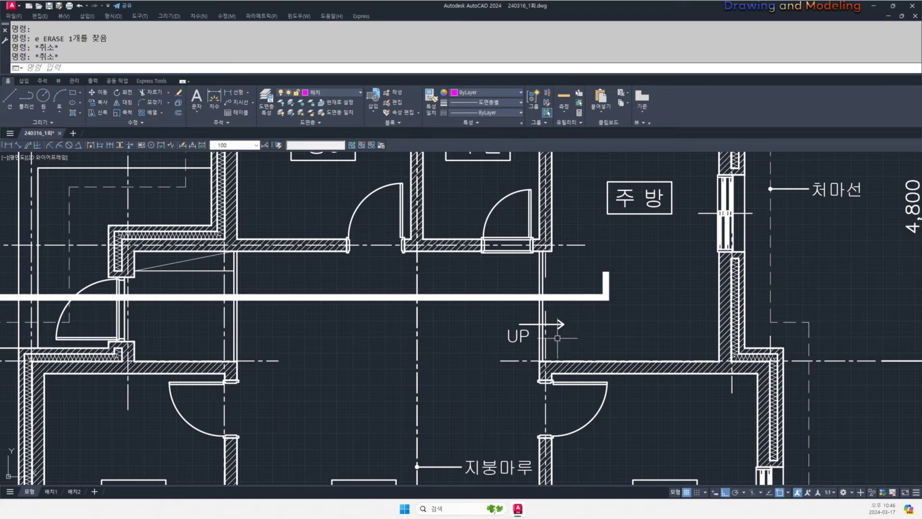
mouse_move(565, 340)
mouse_down()
mouse_move(499, 341)
mouse_move(585, 310)
mouse_move(502, 350)
mouse_move(511, 350)
mouse_up()
key(Escape)
mouse_move(569, 318)
mouse_down()
mouse_move(568, 281)
mouse_move(518, 319)
mouse_up()
key(Escape)
scroll(463, 315, down, 2)
mouse_move(437, 325)
middle_down()
mouse_move(494, 332)
mouse_move(576, 308)
mouse_move(586, 327)
mouse_move(560, 354)
middle_up()
scroll(526, 319, down, 2)
scroll(566, 303, up, 2)
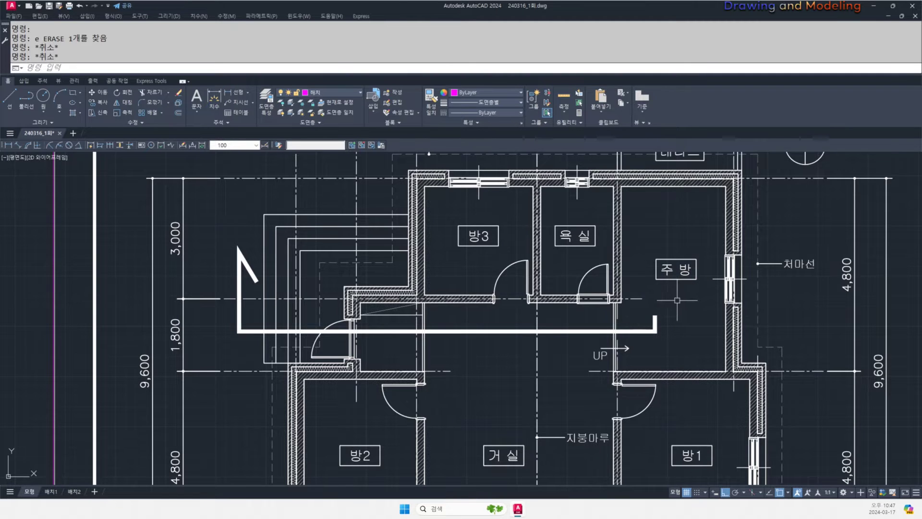
scroll(710, 288, down, 2)
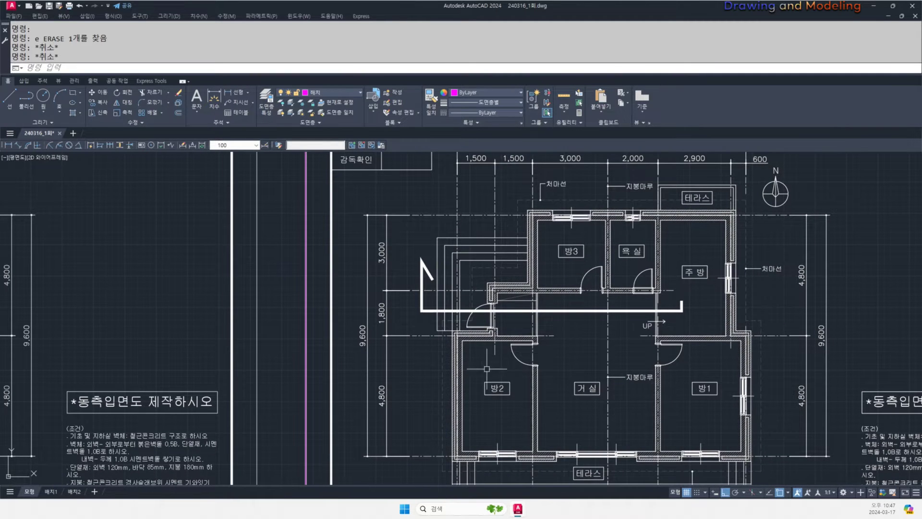
middle_drag(573, 371, 537, 360)
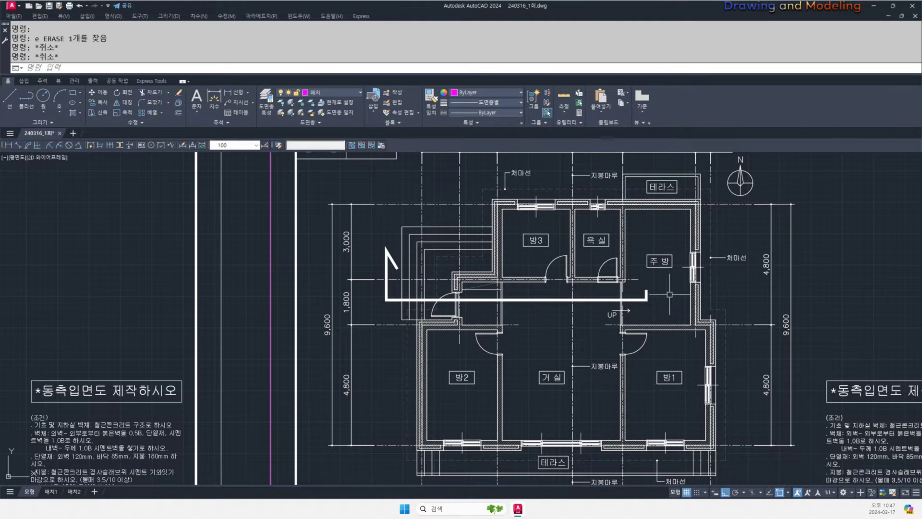
middle_drag(444, 278, 509, 291)
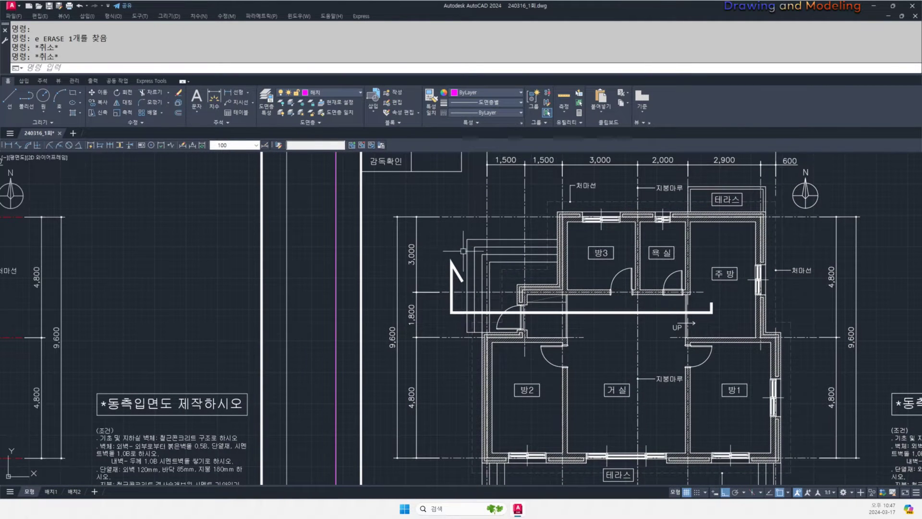
mouse_move(493, 283)
middle_down()
mouse_move(548, 299)
mouse_move(531, 316)
middle_up()
scroll(545, 288, up, 2)
scroll(532, 316, down, 4)
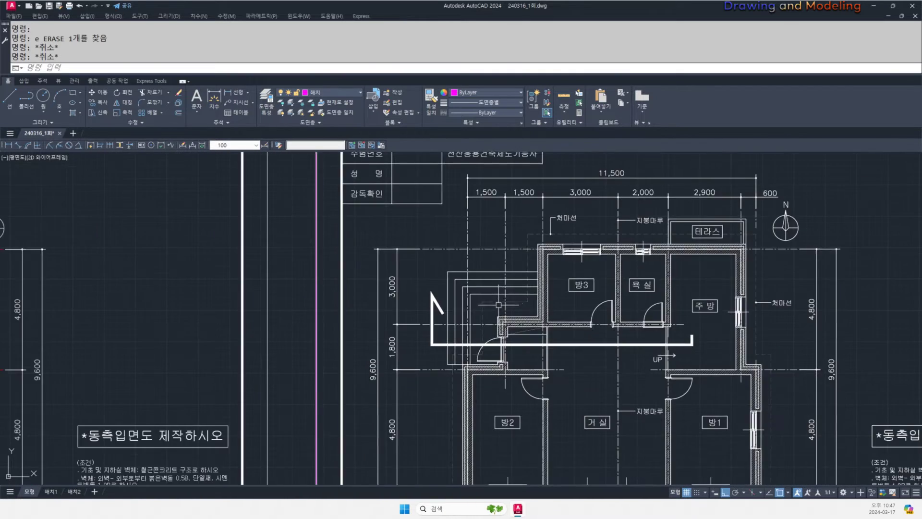
scroll(531, 317, up, 4)
scroll(370, 298, down, 4)
scroll(418, 318, down, 4)
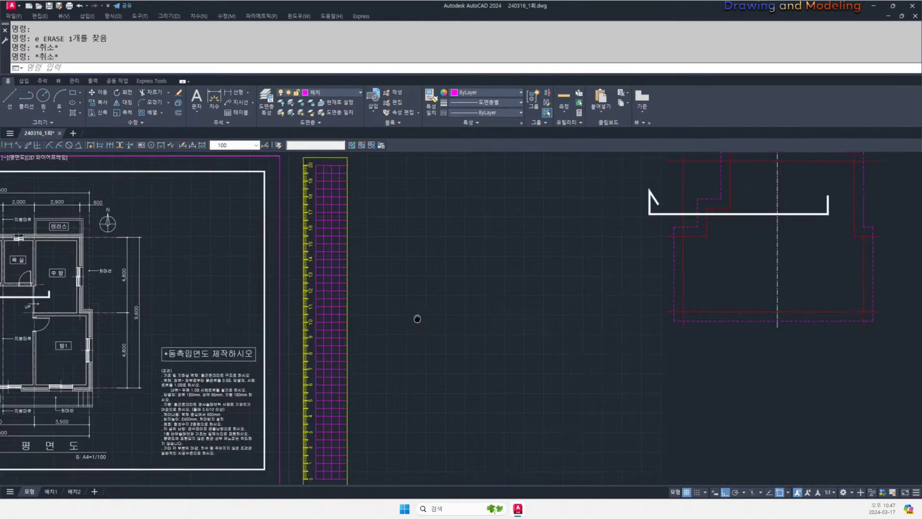
click(679, 377)
click(531, 291)
key(Escape)
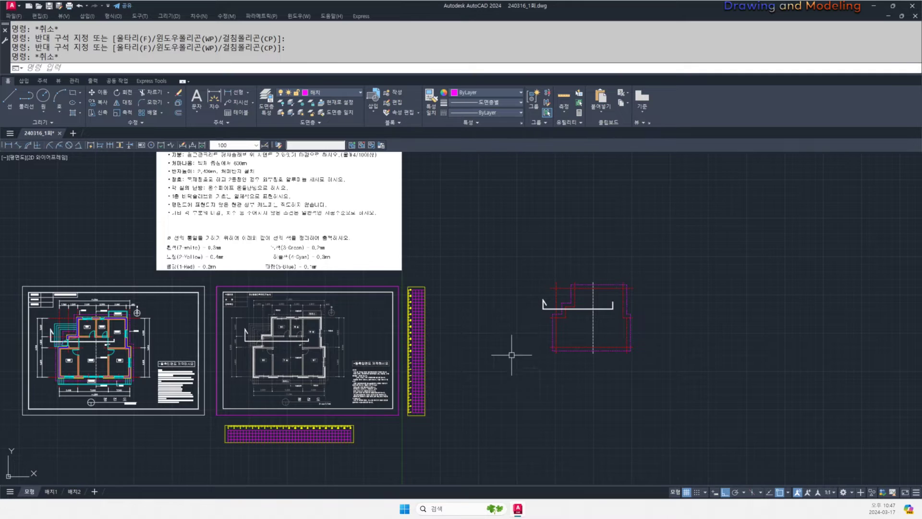
middle_drag(532, 331, 579, 343)
middle_drag(693, 377, 676, 379)
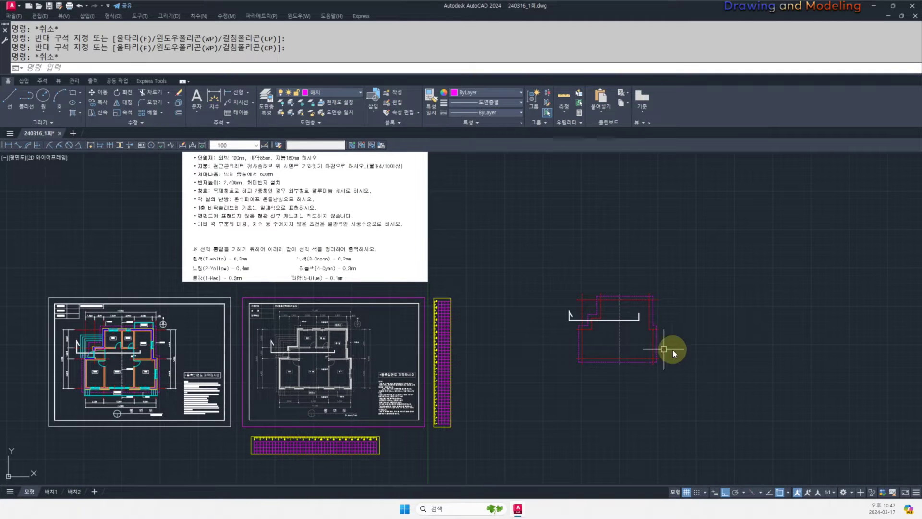
- Copy the complete redrawn layout horizontally about 27,350 to the right of the original
click(664, 371)
click(551, 282)
middle_drag(658, 335, 598, 335)
text(co)
key(Return)
click(517, 363)
click(685, 396)
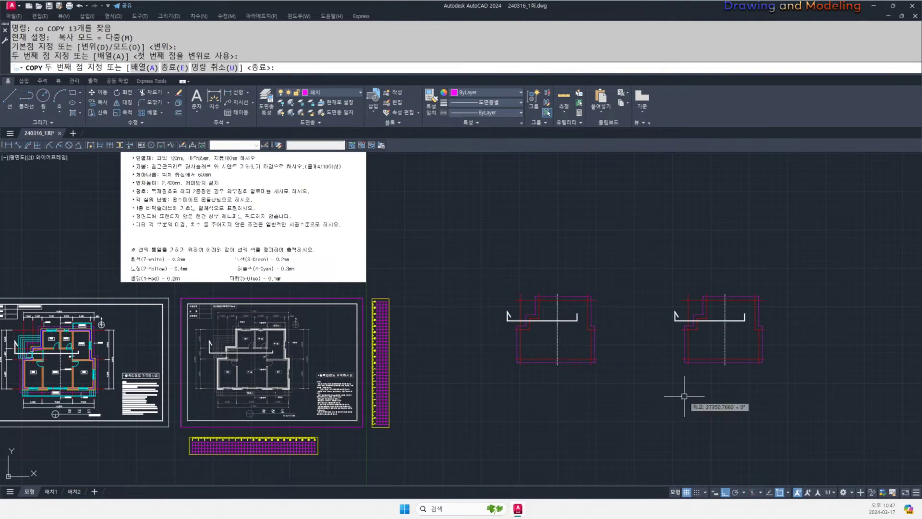
key(Return)
- Rotate the copied layout 90 degrees clockwise so its ridge line runs horizontally
middle_drag(684, 396, 646, 387)
text(ro)
key(Return)
click(758, 374)
click(596, 231)
key(Return)
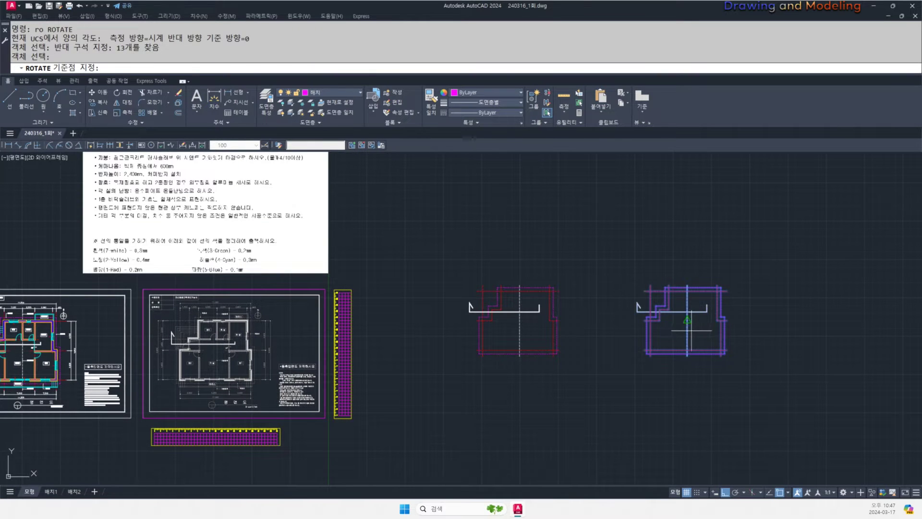
click(682, 324)
click(667, 407)
key(Escape)
key(Escape)
- Move the rotated layout copy slightly upward relative to the original
click(757, 402)
click(647, 280)
middle_drag(711, 309, 700, 308)
text(m)
key(Return)
click(720, 352)
click(722, 330)
key(Escape)
key(Escape)
middle_drag(651, 358, 710, 373)
click(815, 380)
click(664, 258)
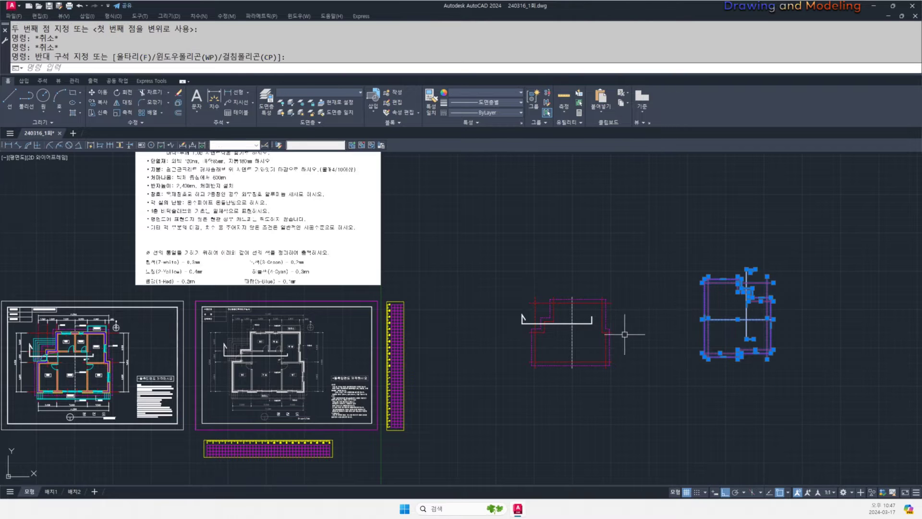
key(Escape)
middle_drag(629, 339, 664, 327)
click(679, 369)
click(546, 279)
key(Escape)
- Move the rotated layout copy slightly left, closer to the original layout
click(706, 233)
click(834, 380)
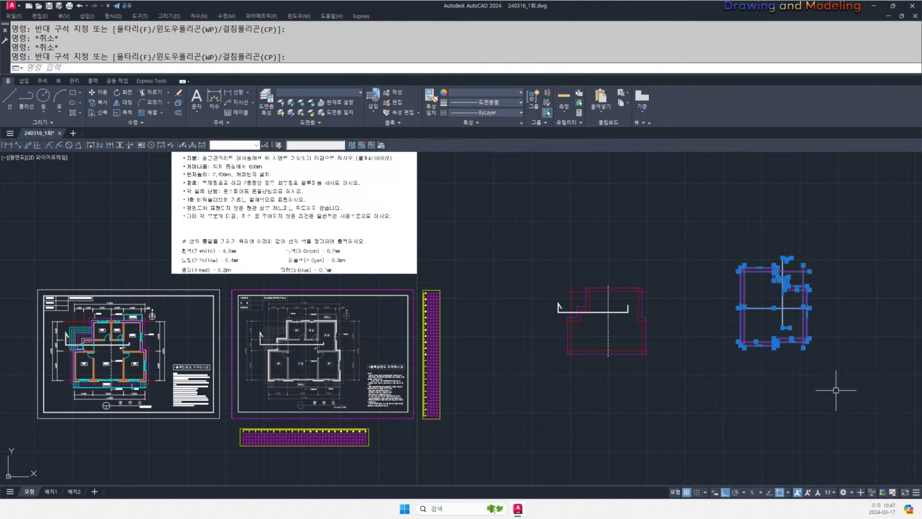
middle_drag(743, 393, 735, 392)
text(m)
key(Return)
click(748, 394)
click(725, 397)
key(Escape)
key(Escape)
- Draw a vertical projection line downward from the original layout's bottom eaves line, in line with the ridge
middle_drag(599, 365, 642, 331)
text(l)
key(Return)
click(642, 320)
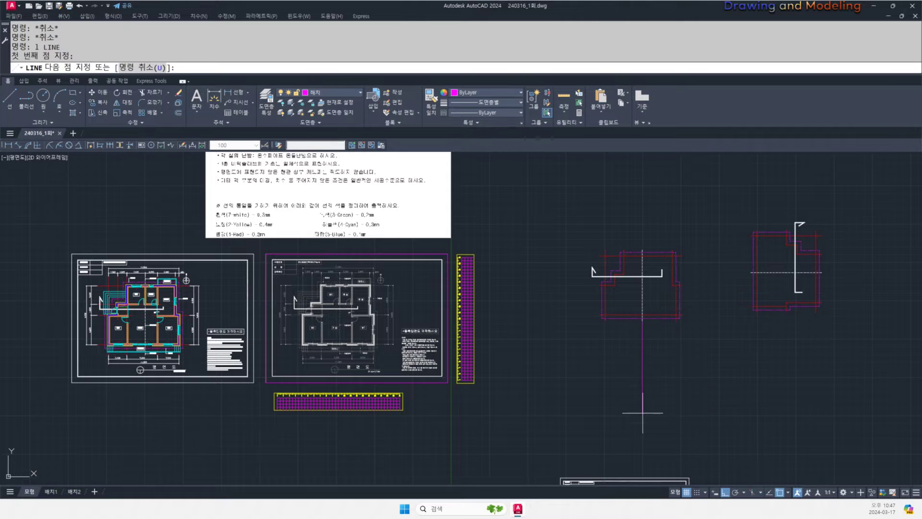
click(643, 413)
key(Escape)
key(Escape)
- Move both layouts and the projection line together upward to free space below them
click(838, 357)
click(520, 166)
middle_drag(681, 232, 631, 263)
text(m)
key(Return)
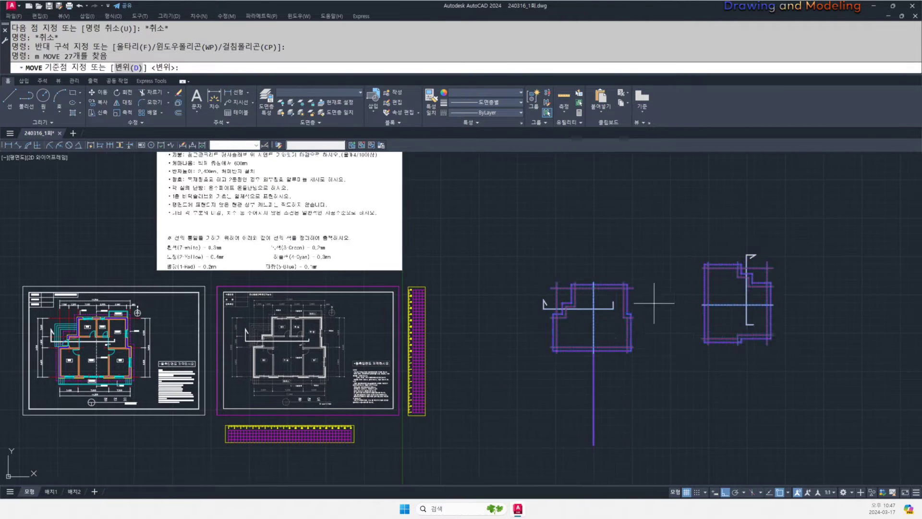
click(660, 288)
click(667, 237)
key(Escape)
key(Escape)
middle_drag(563, 265, 596, 301)
scroll(595, 300, up, 2)
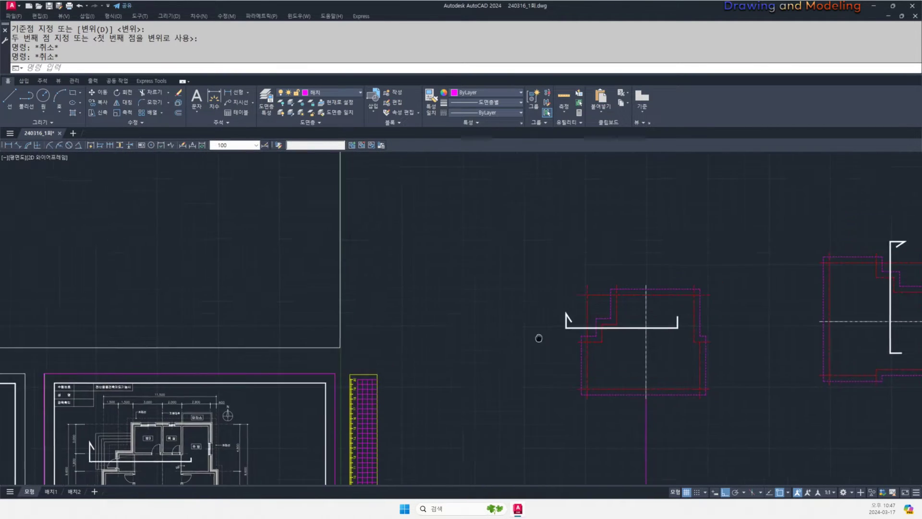
middle_drag(583, 350, 611, 251)
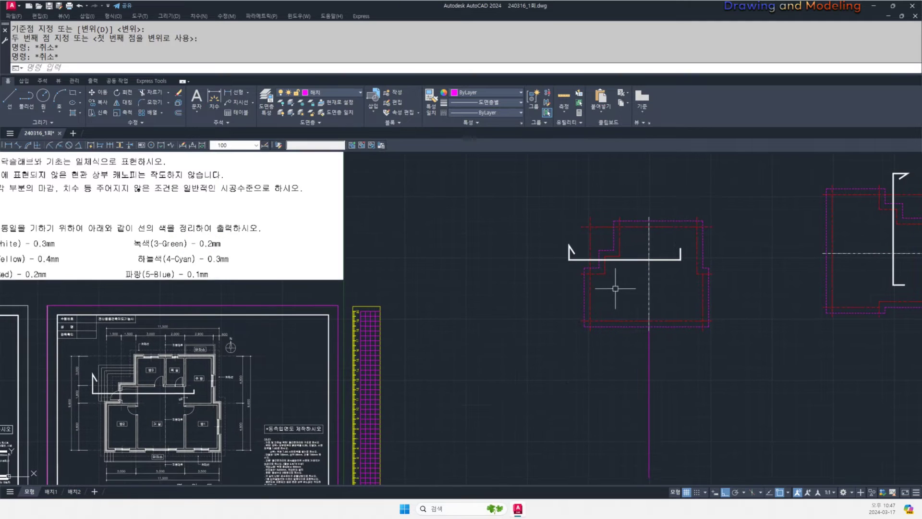
text(l)
key(Return)
key(Escape)
scroll(557, 212, up, 2)
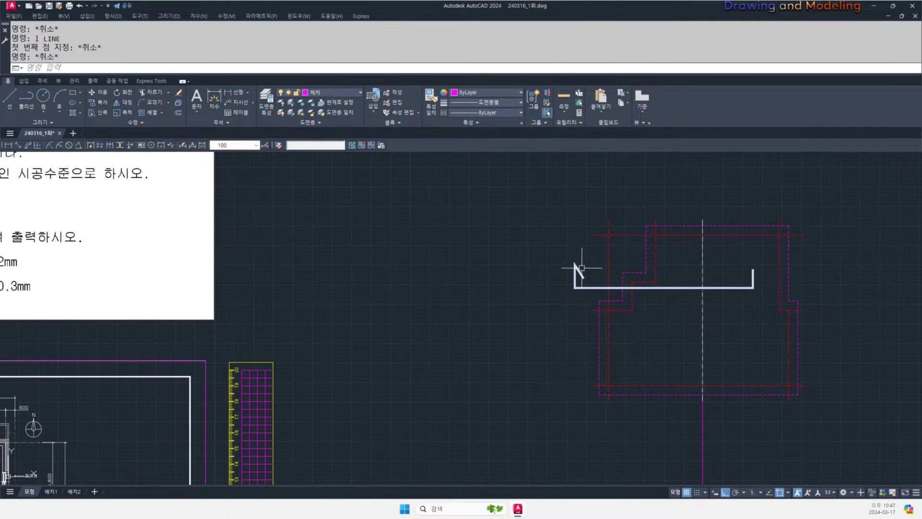
drag(563, 224, 515, 267)
drag(563, 219, 607, 256)
right_click(552, 307)
mouse_move(530, 292)
mouse_down()
mouse_move(811, 307)
mouse_move(564, 302)
mouse_move(589, 324)
mouse_up()
drag(715, 309, 613, 370)
drag(616, 290, 758, 389)
key(Escape)
drag(611, 288, 584, 239)
drag(614, 207, 648, 236)
key(Escape)
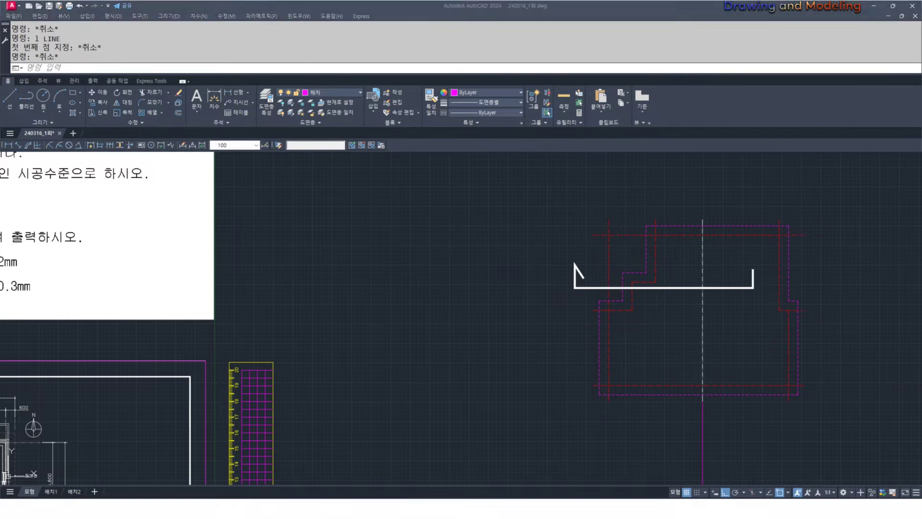
- Draw a vertical projection line downward from the centreline corner of the recessed entrance wall in the original layout
scroll(599, 299, down, 4)
middle_drag(628, 316, 637, 280)
text(l)
key(space)
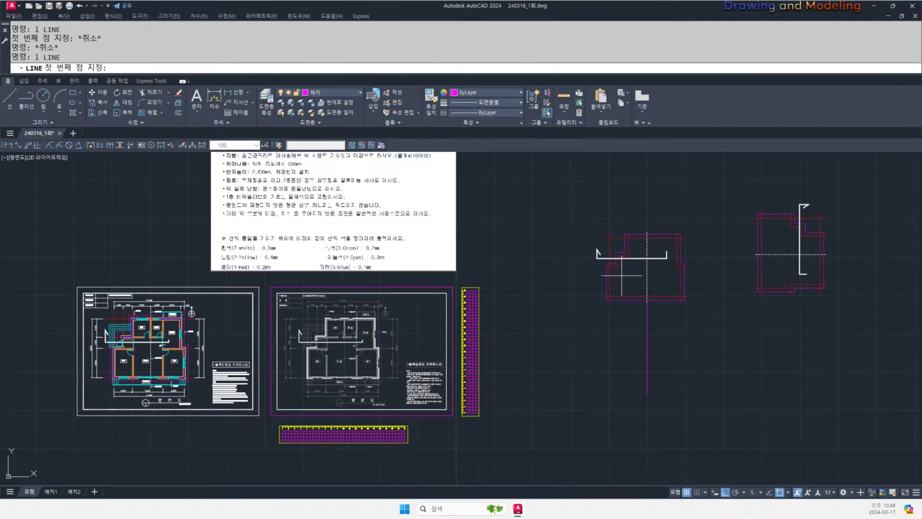
scroll(622, 272, up, 2)
click(619, 263)
middle_drag(611, 378, 631, 314)
scroll(630, 314, down, 2)
click(623, 366)
key(Escape)
key(Escape)
- Draw a vertical projection line downward from the original layout's right outer wall centreline
key(space)
click(697, 277)
click(703, 371)
key(Escape)
key(Escape)
- Draw a vertical projection line downward from the left outer wall centreline and erase the projection line at the right wall
key(space)
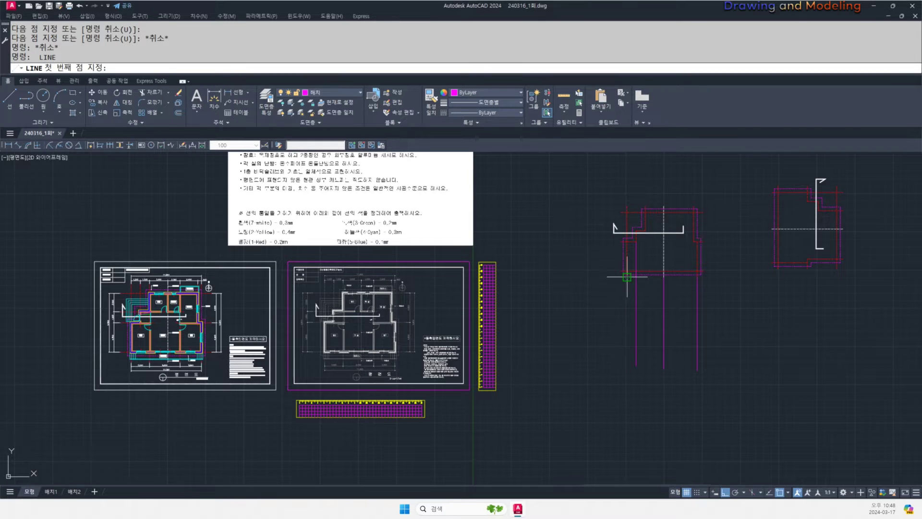
click(626, 276)
click(627, 366)
key(Escape)
key(Escape)
middle_drag(674, 318, 652, 318)
key(Escape)
key(Escape)
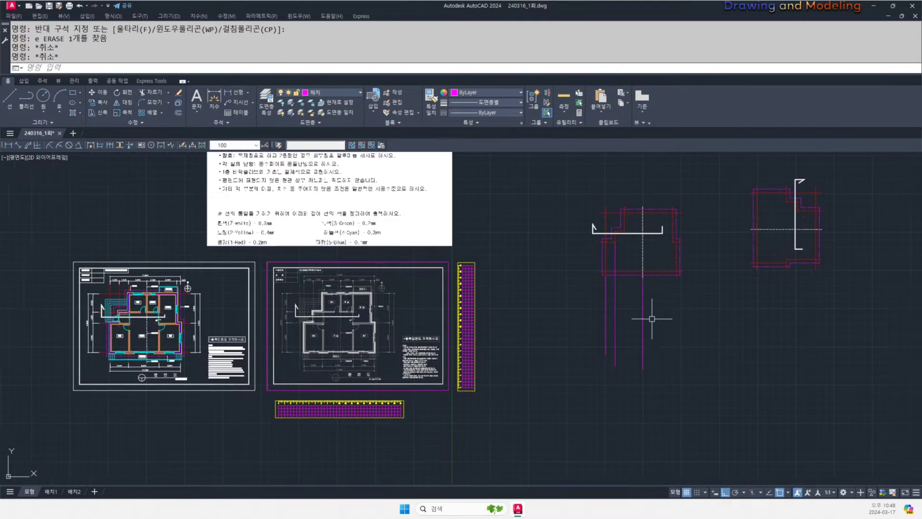
- Draw a horizontal line across the three vertical projection lines below the original layout
scroll(652, 318, up, 2)
text(l)
click(512, 327)
click(722, 332)
key(Escape)
key(Escape)
middle_drag(629, 251, 656, 280)
text(ma)
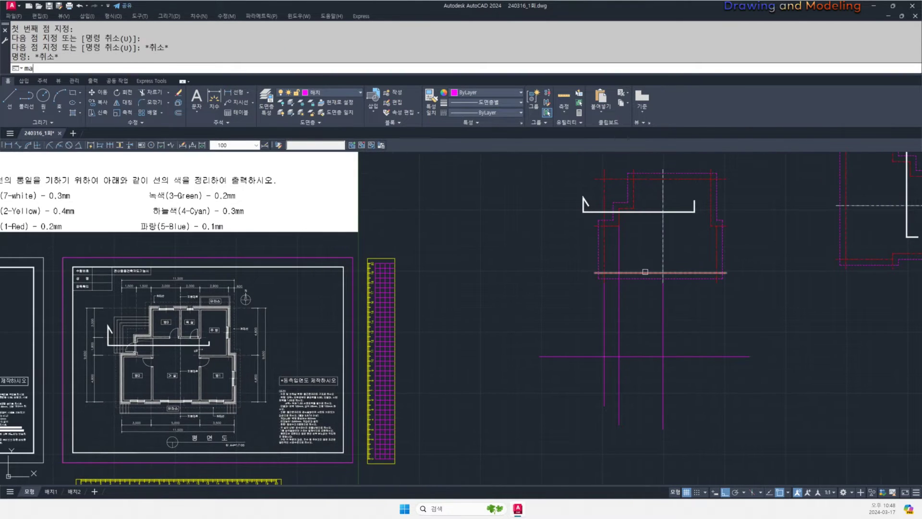
click(645, 272)
key(Escape)
key(Escape)
- Assign the horizontal line below the layout to the 단면선 layer
click(710, 333)
click(689, 367)
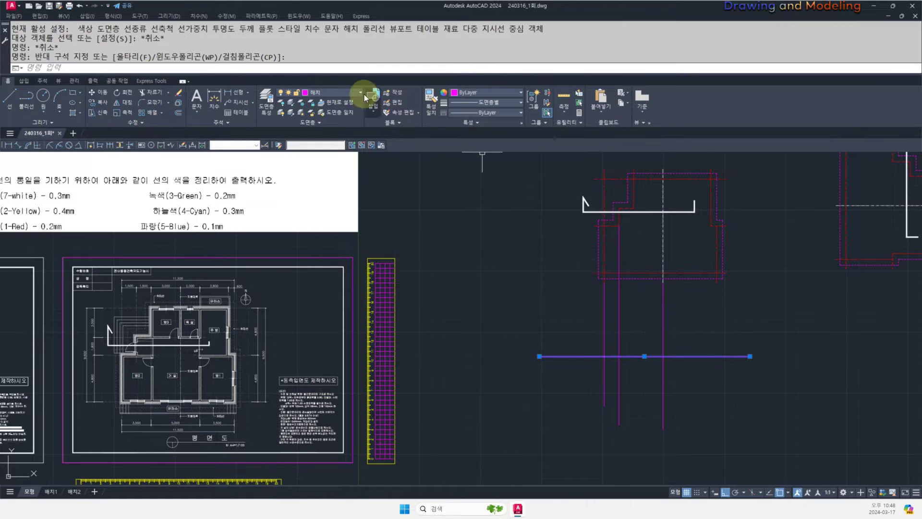
click(328, 94)
click(323, 124)
key(Escape)
key(Escape)
- Match the three vertical projection lines to the properties of the layout's red wall centreline
mouse_move(688, 353)
middle_down()
mouse_move(658, 362)
mouse_move(666, 371)
mouse_move(638, 344)
mouse_move(666, 346)
middle_up()
click(655, 292)
click(670, 315)
click(573, 352)
key(Escape)
key(Escape)
- Move the yellow horizontal line slightly down along the vertical projection lines
click(688, 352)
click(678, 382)
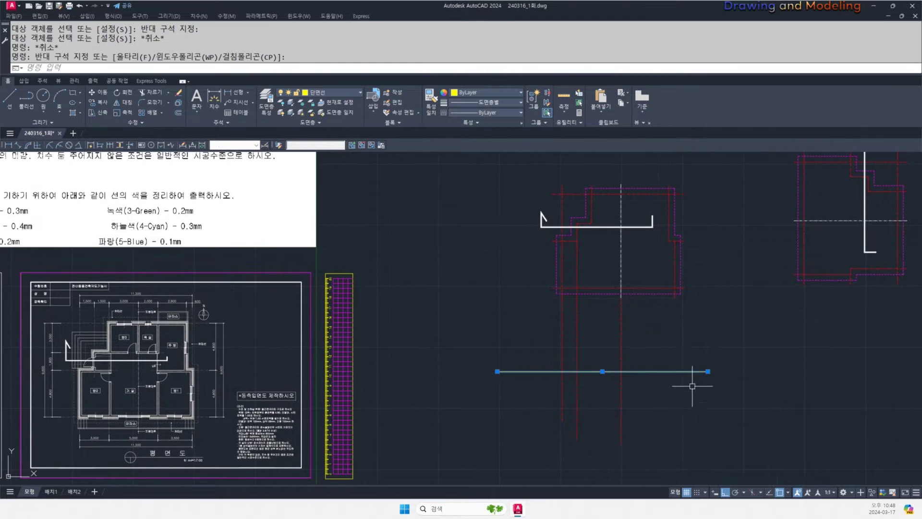
middle_drag(746, 366, 687, 362)
text(m)
key(space)
click(685, 347)
click(685, 360)
key(Escape)
key(Escape)
middle_drag(778, 359, 696, 376)
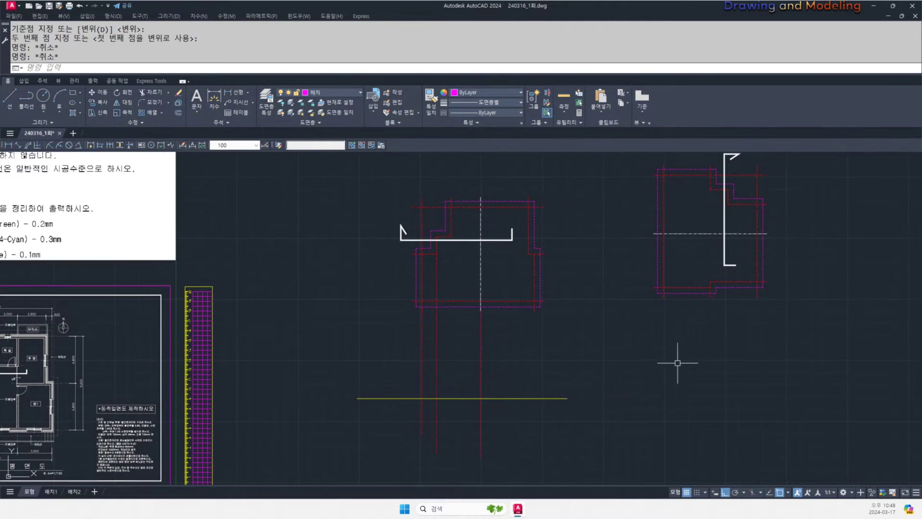
- Draw two vertical projection lines straight down from the rotated layout's outer wall centrelines
click(664, 297)
click(665, 430)
key(Escape)
key(space)
click(758, 288)
click(758, 411)
key(Escape)
key(Escape)
middle_drag(737, 408, 750, 417)
- Match the two new vertical projection lines to the properties of the rotated layout's red wall centreline
text(ma)
click(676, 282)
click(788, 339)
click(624, 355)
key(Escape)
- Draw a horizontal line across the two projection lines below the rotated layout, level with the existing yellow line
mouse_move(683, 361)
middle_down()
mouse_move(646, 361)
mouse_move(638, 347)
middle_up()
text(l)
click(534, 392)
click(760, 391)
key(Escape)
key(Escape)
- Stretch the near end of the new horizontal line inward so it clears the yellow line's end
text(ws)
key(Escape)
key(Escape)
text(s)
click(542, 407)
click(525, 387)
shift+click(524, 382)
shift+click(486, 420)
key(space)
key(Escape)
- Match the horizontal line below the rotated layout to the properties of the yellow line
text(ma)
middle_drag(647, 410, 633, 417)
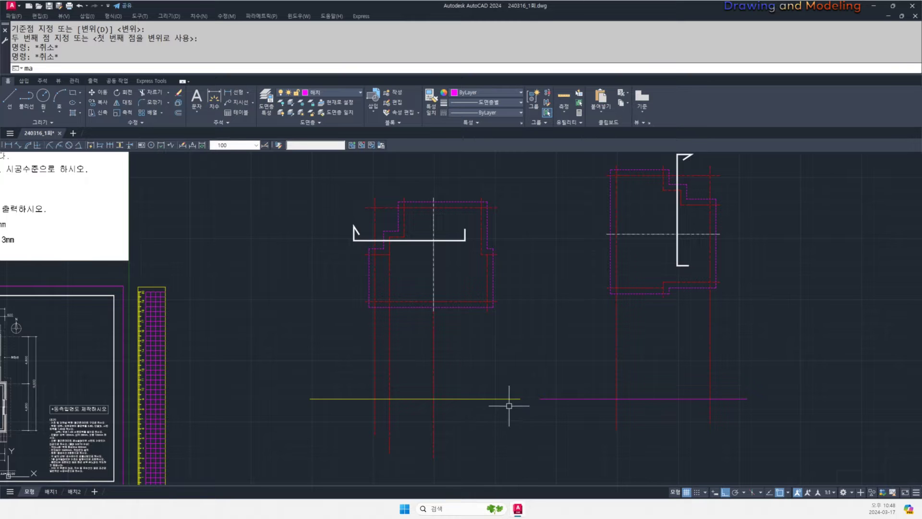
click(505, 398)
click(555, 391)
click(533, 430)
key(Escape)
- Try a vertical projection line down from the step in the rotated layout's lower outline, and erase it
middle_drag(664, 364, 650, 372)
text(l)
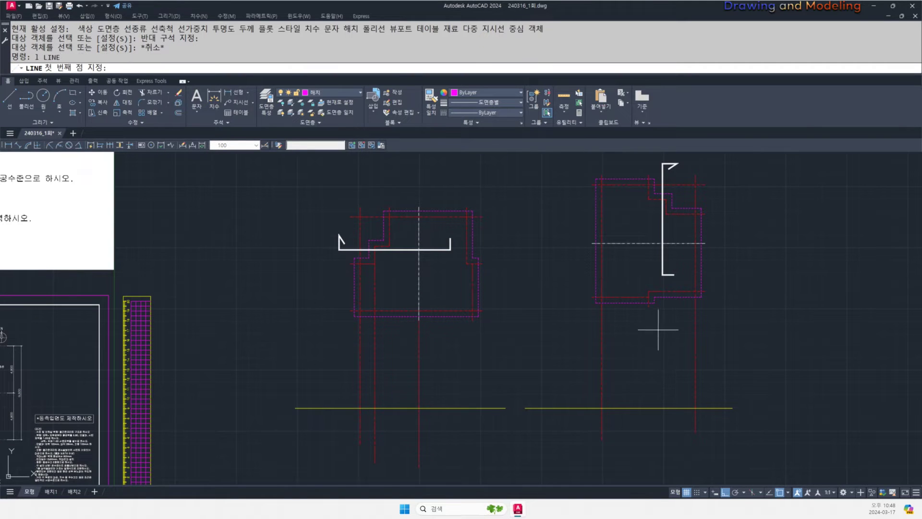
click(648, 306)
click(649, 453)
key(Escape)
click(673, 346)
click(642, 368)
text(e)
- Try calculating 150+5 with the CAL command
mouse_move(664, 373)
middle_down()
mouse_move(700, 354)
mouse_move(608, 411)
mouse_move(672, 406)
middle_up()
mouse_move(557, 412)
middle_down()
mouse_move(652, 347)
mouse_move(723, 336)
middle_up()
scroll(731, 356, down, 1)
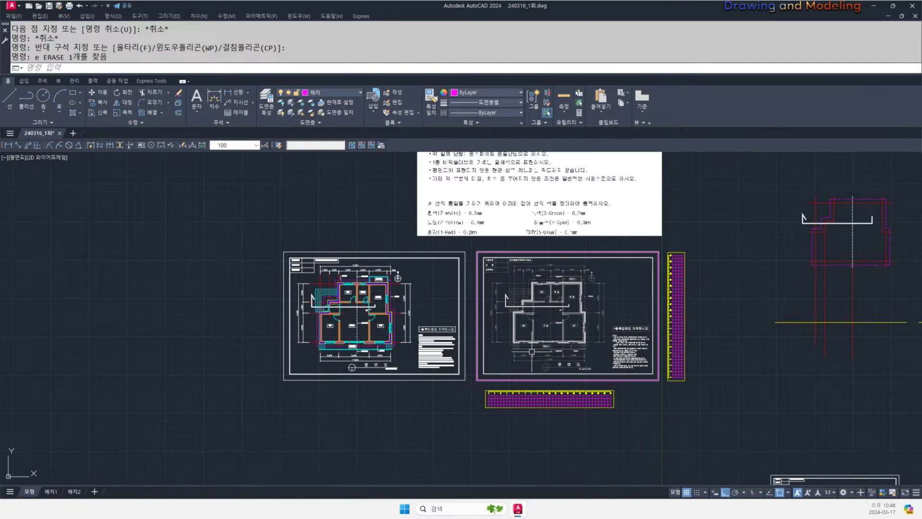
scroll(494, 320, up, 1)
scroll(672, 332, down, 1)
mouse_move(846, 329)
middle_down()
mouse_move(596, 341)
mouse_move(584, 359)
middle_up()
scroll(596, 340, up, 3)
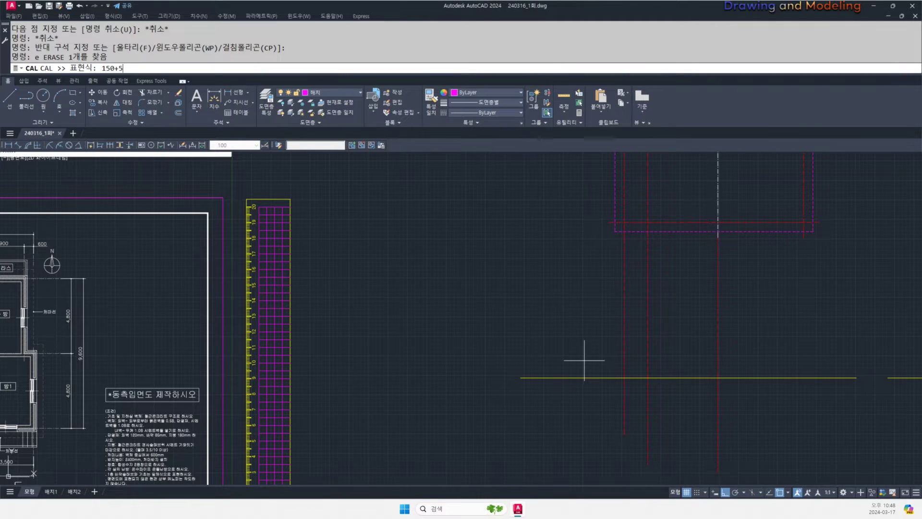
key(Return)
- Check the entrance steps in the floor plan and calculate 150*5 with the CAL command
scroll(560, 365, down, 3)
scroll(371, 330, up, 5)
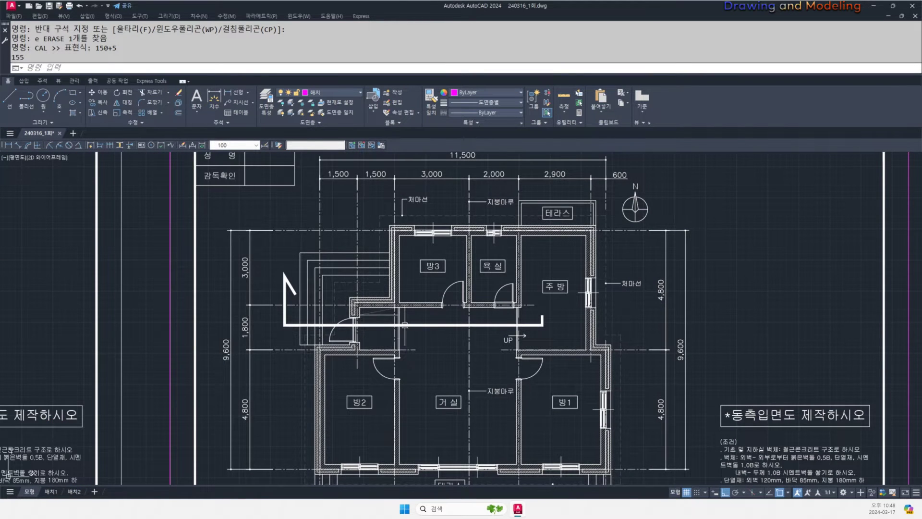
scroll(405, 325, down, 3)
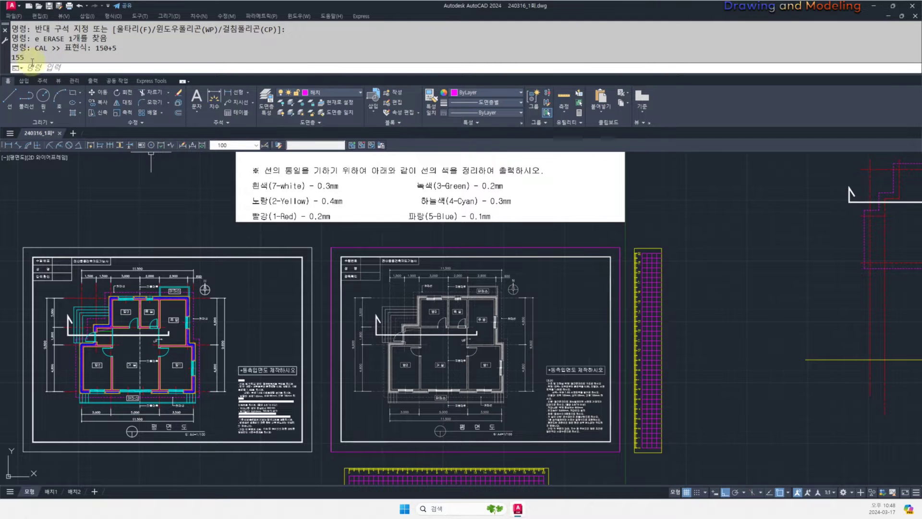
middle_drag(576, 325, 419, 317)
key(Escape)
key(Escape)
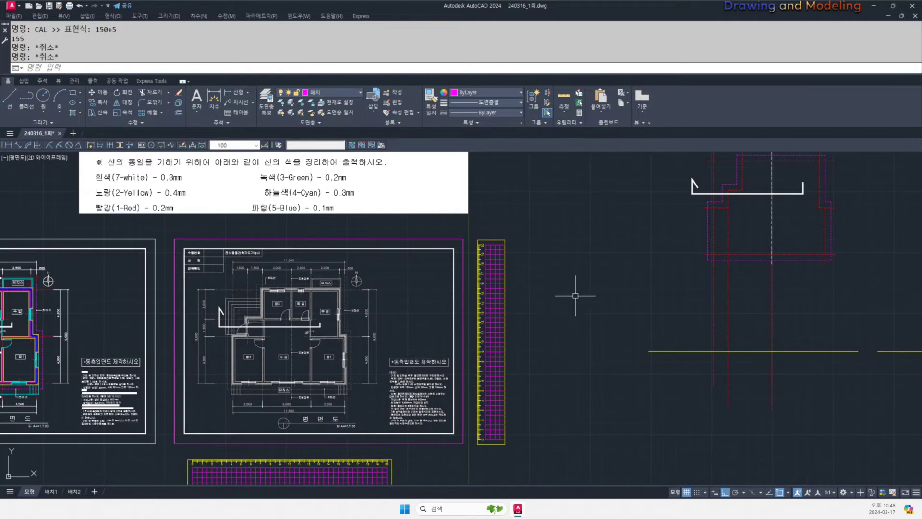
key(Escape)
key(Escape)
key(space)
text(150*)
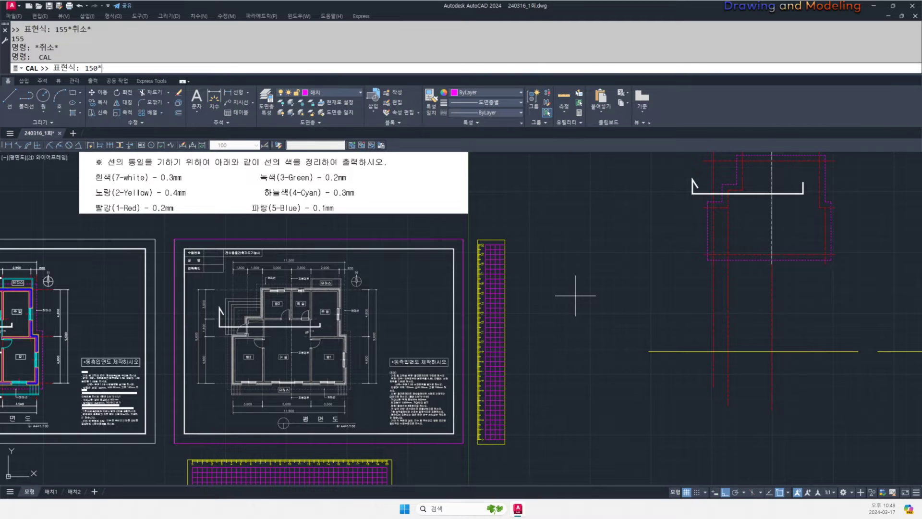
text(5)
key(Return)
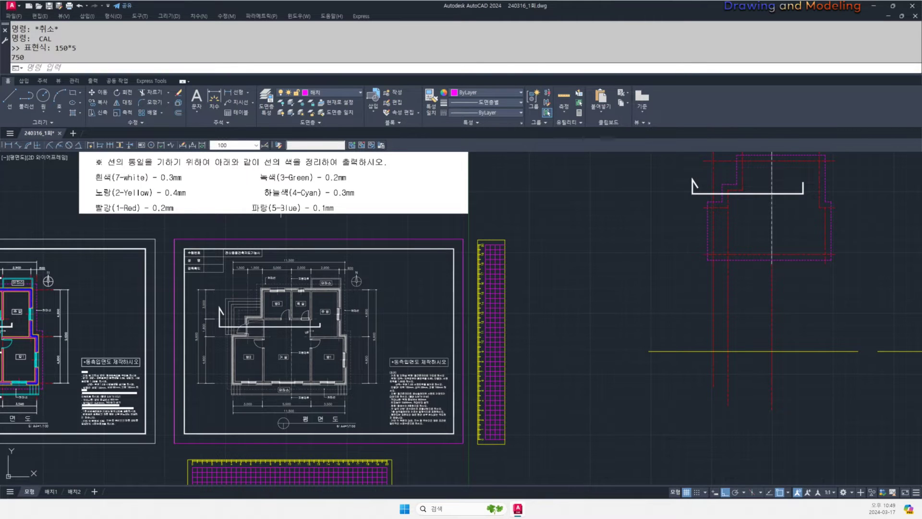
- Examine the entrance steps, the hall and the UP level change along the section line in the floor plan
scroll(261, 324, up, 5)
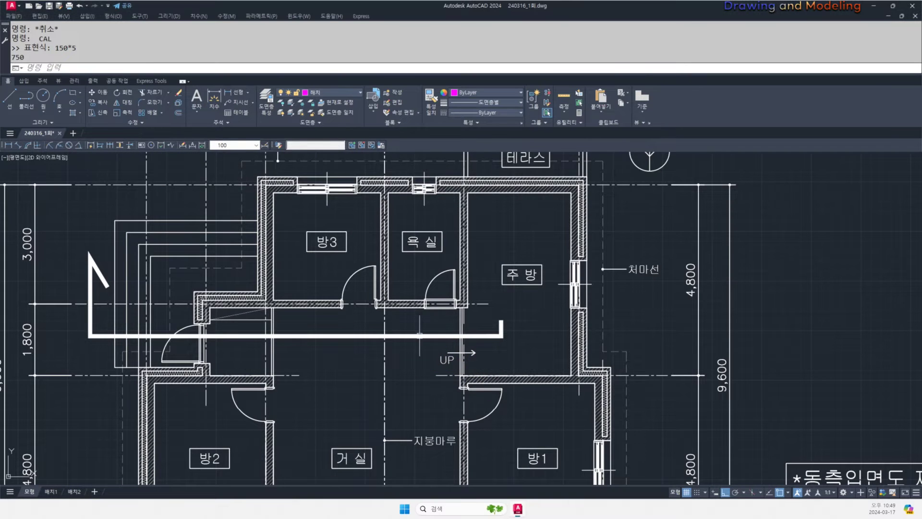
scroll(260, 299, down, 4)
scroll(330, 308, up, 4)
middle_drag(244, 348, 389, 346)
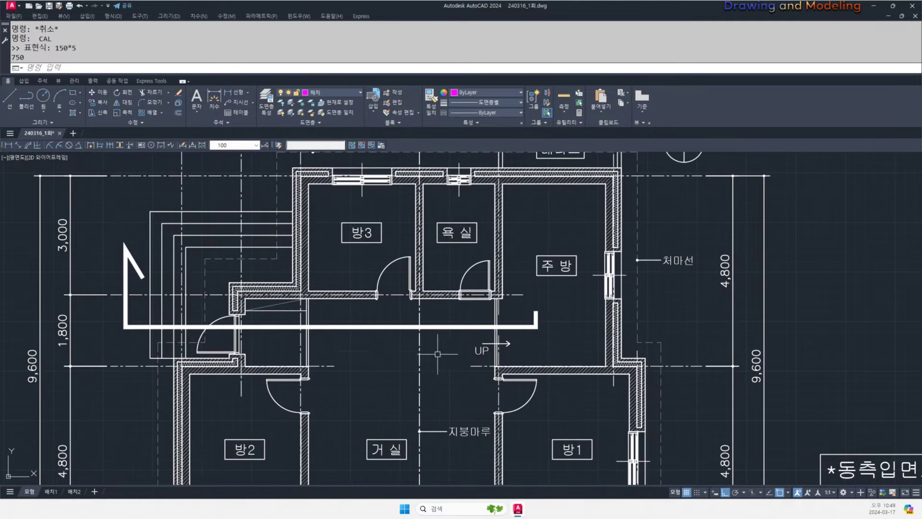
middle_drag(537, 323, 435, 326)
mouse_move(492, 267)
mouse_down()
mouse_move(437, 295)
mouse_move(475, 299)
mouse_up()
mouse_move(455, 215)
mouse_down()
mouse_move(461, 239)
mouse_move(477, 217)
mouse_up()
key(Escape)
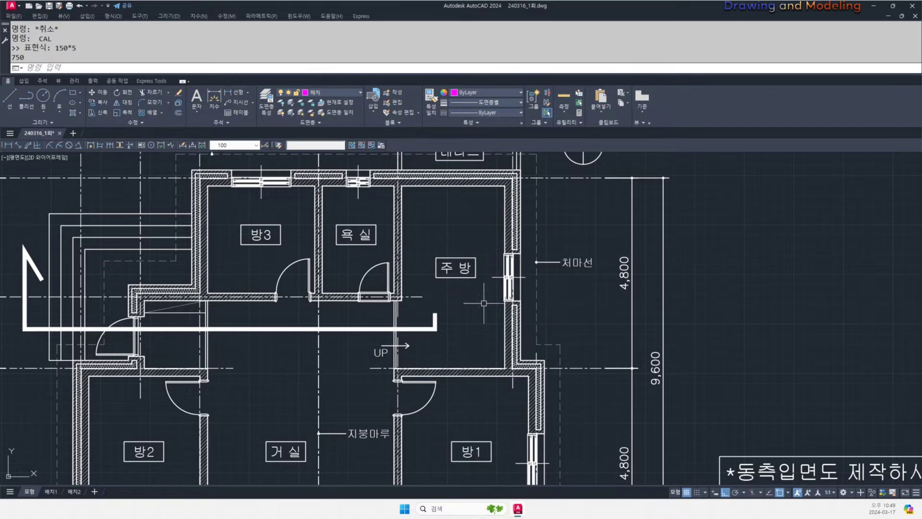
scroll(413, 349, down, 4)
- Calculate 150*6 with the CAL command
mouse_move(704, 362)
middle_down()
mouse_move(523, 371)
mouse_move(240, 364)
middle_up()
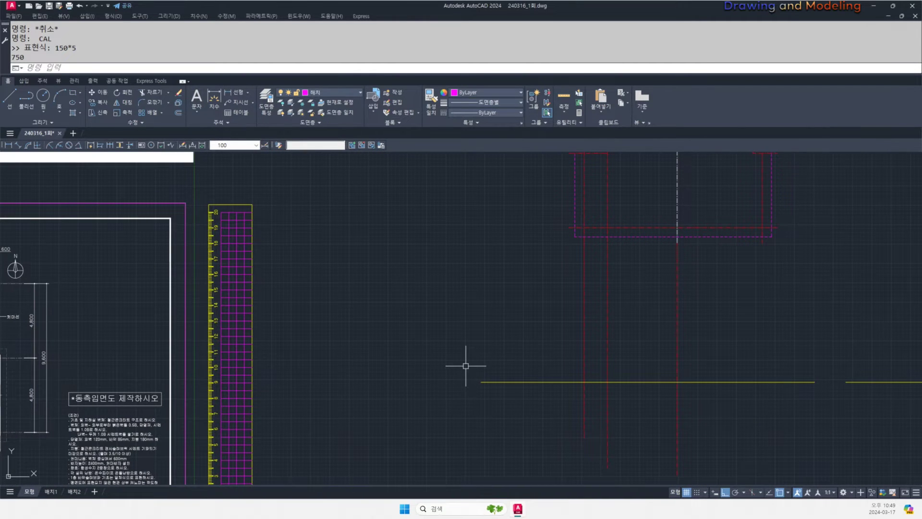
key(Return)
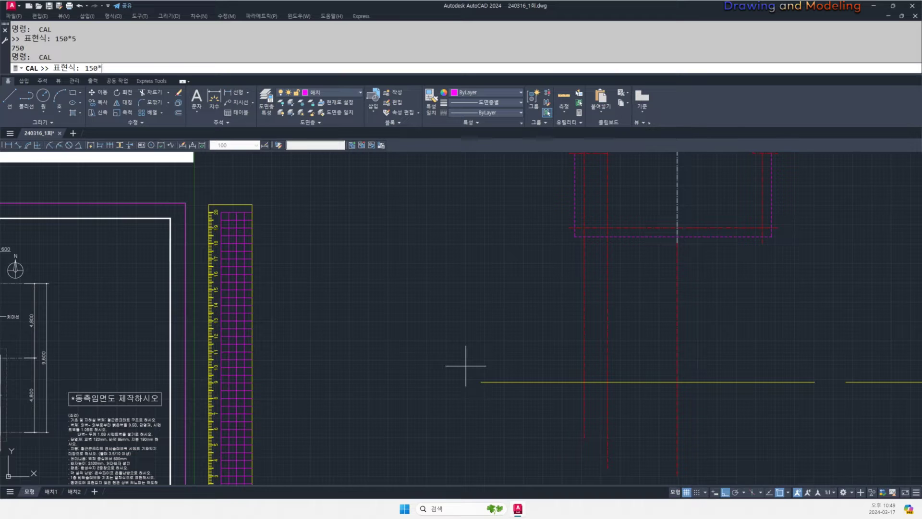
key(Return)
click(17, 50)
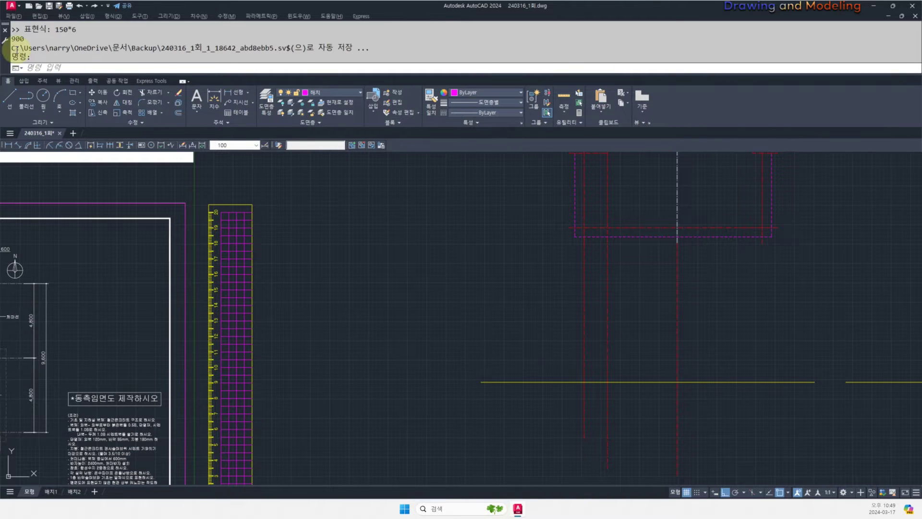
key(Escape)
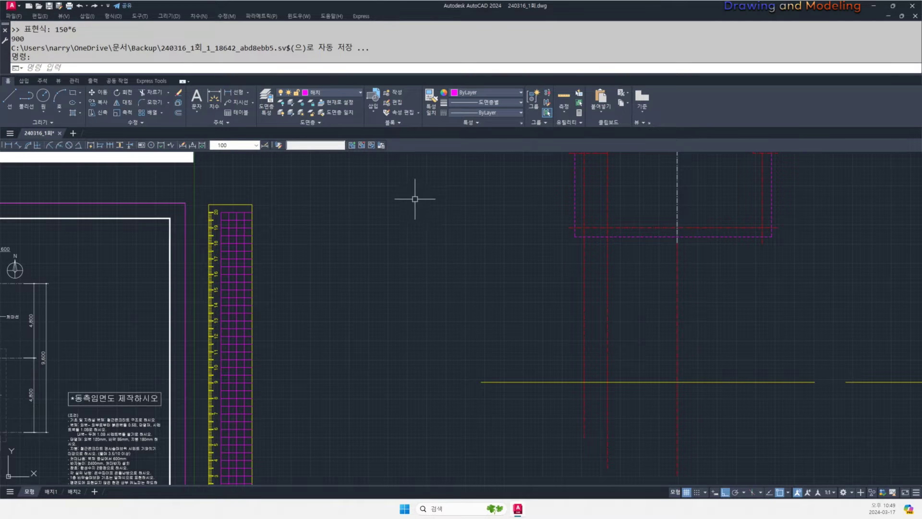
- Offset the yellow base line below the original layout upward by 900
drag(434, 206, 439, 59)
key(Escape)
key(Escape)
scroll(519, 323, up, 2)
text(o)
key(Return)
text(900)
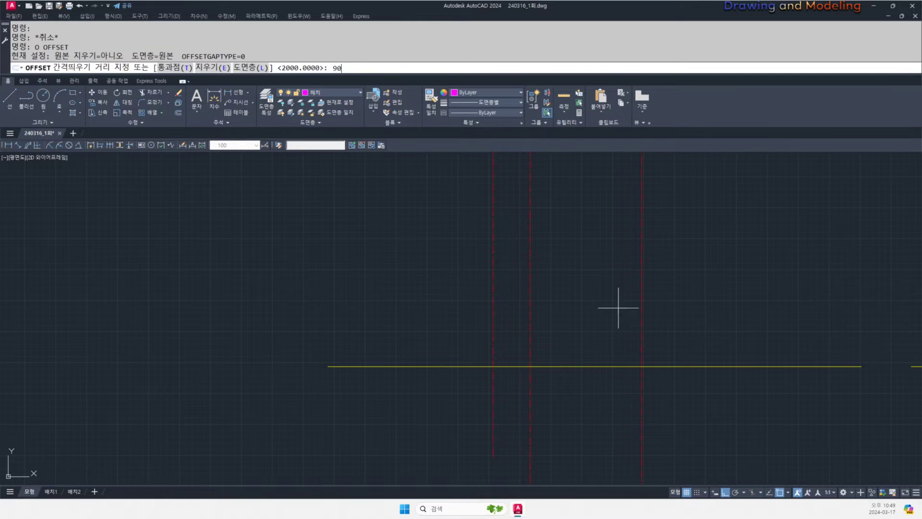
key(Return)
click(552, 367)
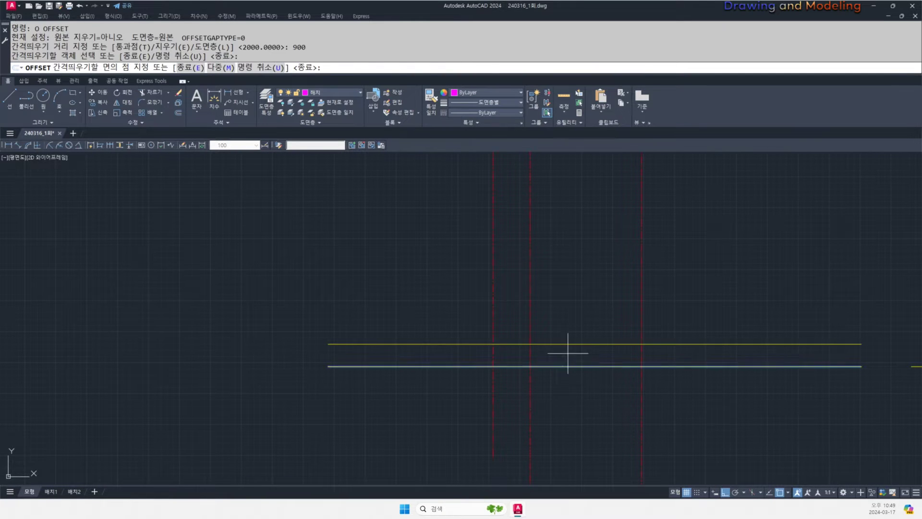
click(573, 305)
key(Escape)
key(Escape)
- Examine the rooms cut by the section line in the floor plan
drag(444, 344, 662, 352)
scroll(465, 352, down, 3)
middle_drag(141, 377, 393, 383)
scroll(428, 355, up, 6)
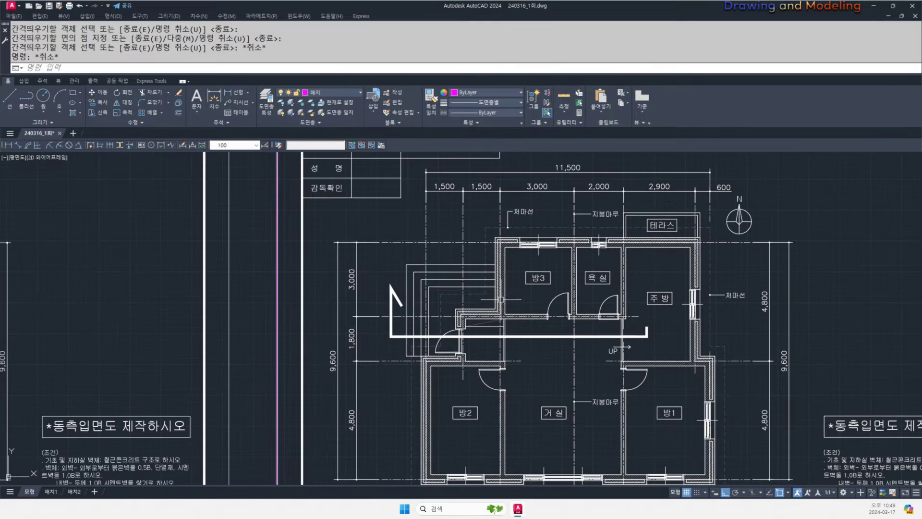
drag(641, 340, 649, 302)
scroll(631, 319, down, 2)
scroll(631, 319, down, 2)
scroll(612, 346, up, 8)
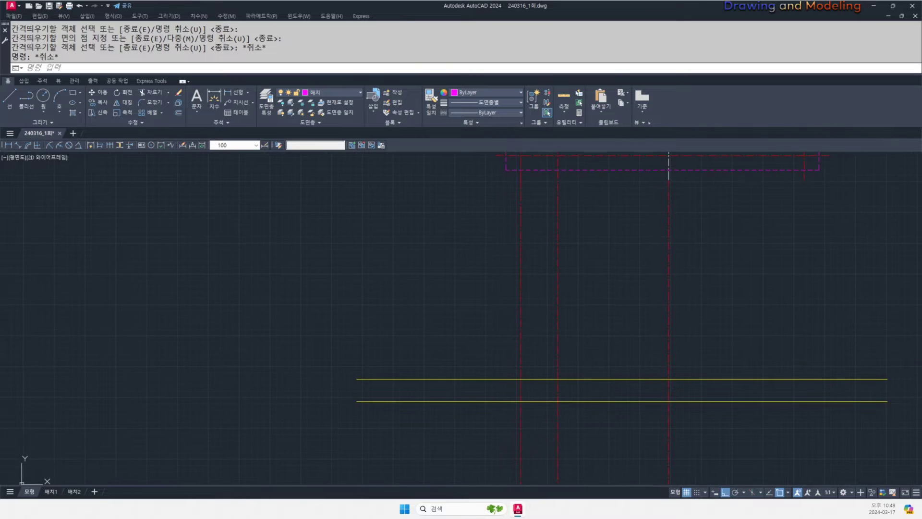
- Offset the upper of the two yellow lines below the original layout upward by 2400
middle_drag(448, 339, 525, 350)
text(o)
key(Return)
text(2400)
key(Return)
click(506, 393)
click(522, 366)
key(Escape)
- Read the written conditions on the plan sheet and the exam paper for ceiling height, eaves and roof
scroll(522, 366, down, 3)
scroll(617, 320, up, 7)
scroll(617, 319, down, 5)
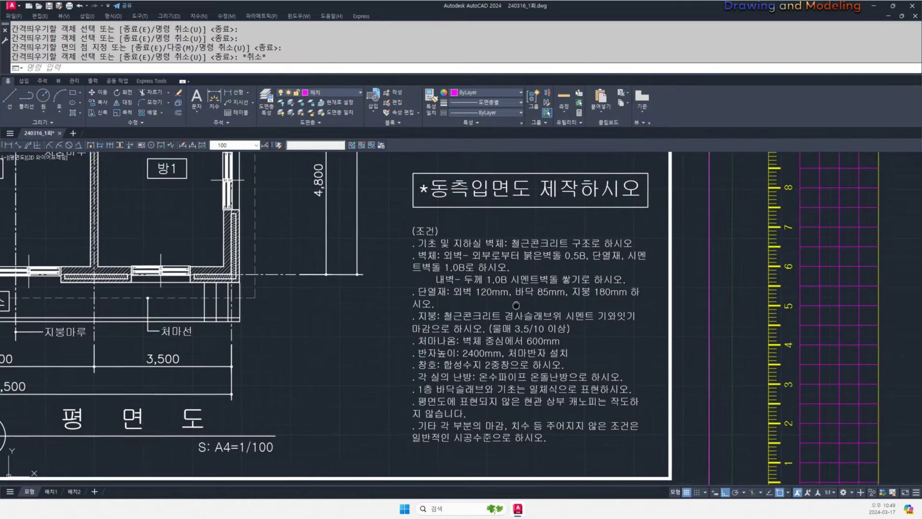
scroll(550, 344, down, 3)
scroll(550, 344, down, 2)
middle_drag(550, 344, 557, 401)
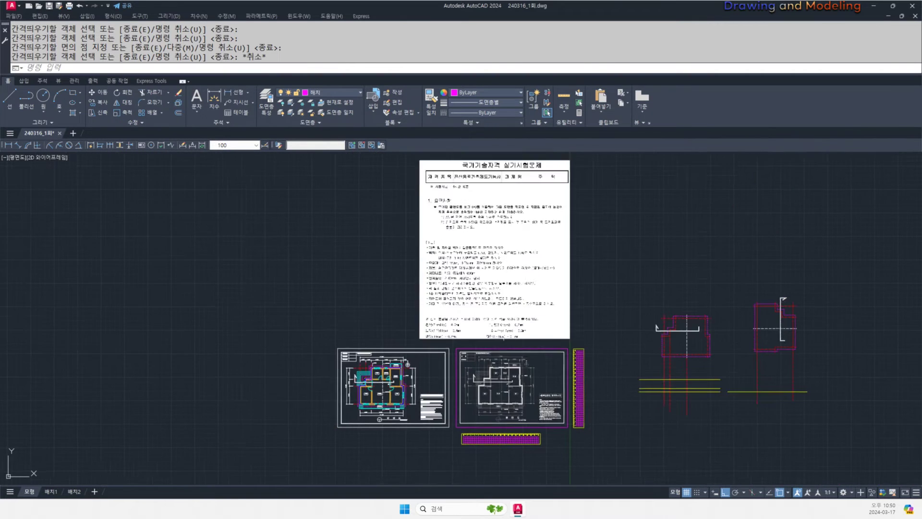
scroll(459, 272, up, 6)
middle_drag(460, 273, 455, 327)
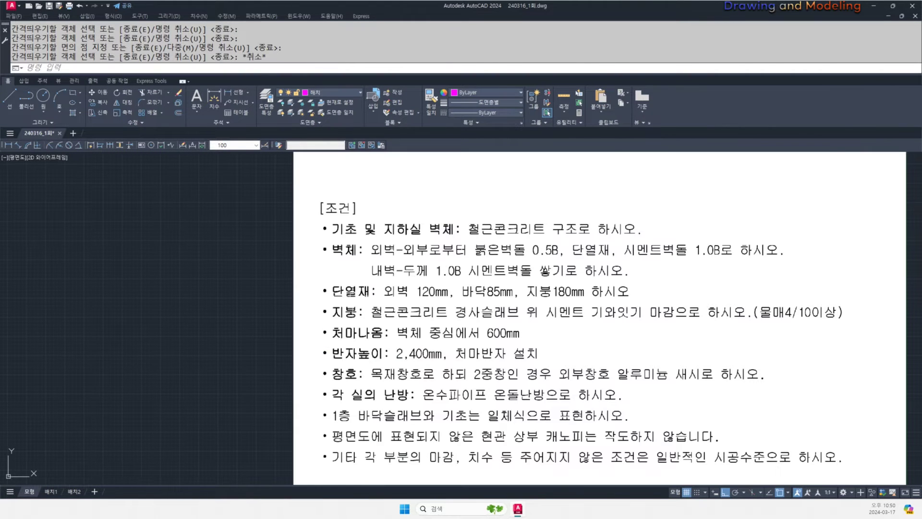
mouse_move(187, 316)
middle_down()
mouse_move(261, 302)
mouse_move(207, 266)
middle_up()
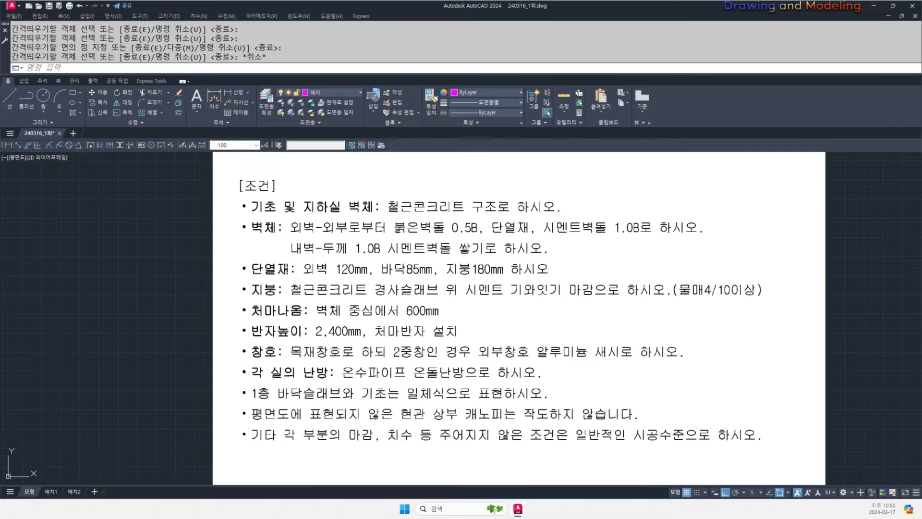
scroll(255, 288, down, 6)
scroll(308, 319, up, 8)
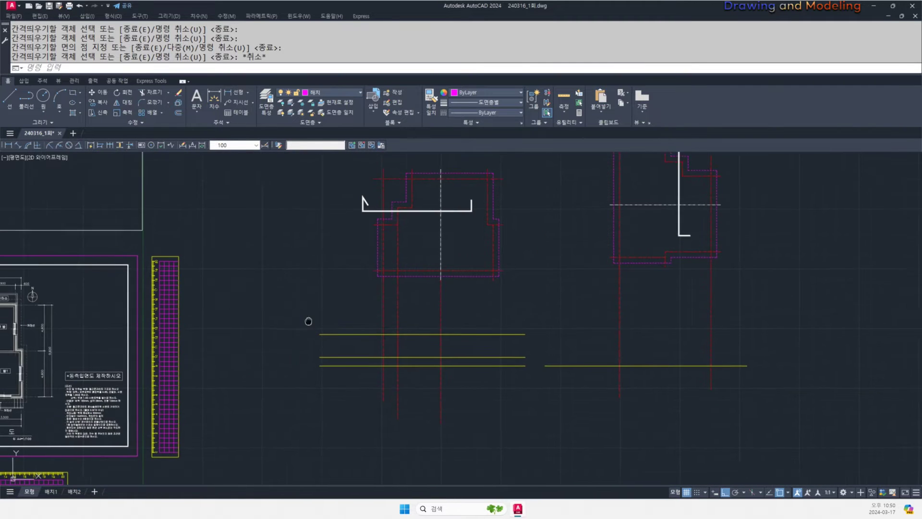
- Offset the topmost yellow line below the original layout upward by 600
middle_drag(425, 329, 450, 370)
scroll(463, 331, down, 4)
scroll(479, 370, up, 4)
key(Return)
text(600)
key(Return)
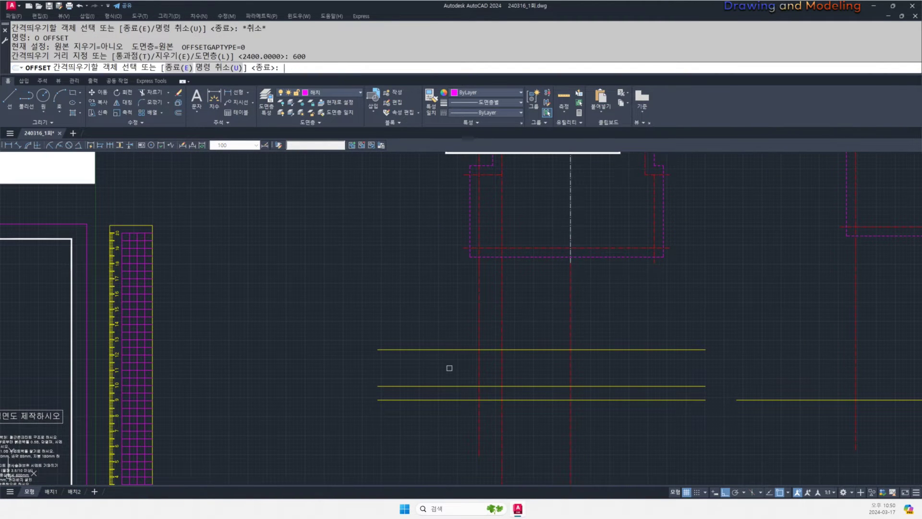
click(446, 348)
click(438, 305)
key(Escape)
key(Escape)
- Examine the upper pair of yellow level lines where they cross the vertical projection lines
scroll(466, 351, up, 5)
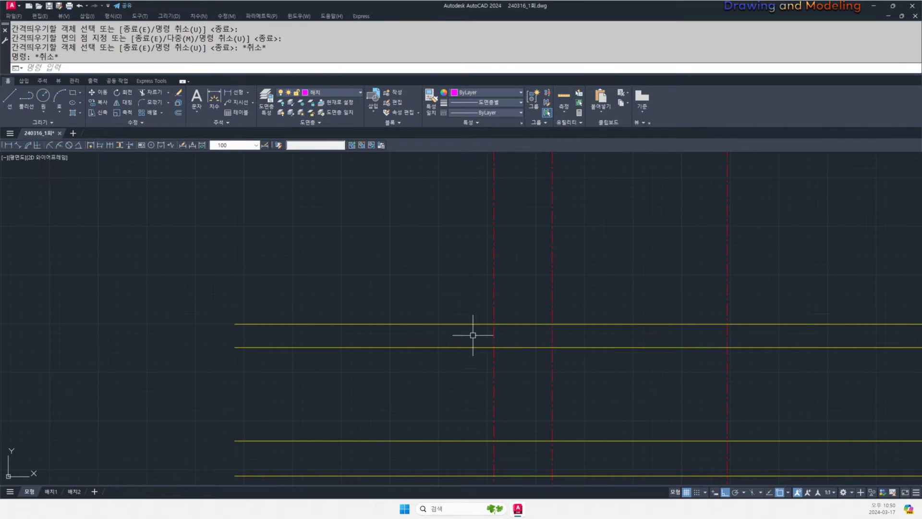
middle_drag(482, 335, 467, 347)
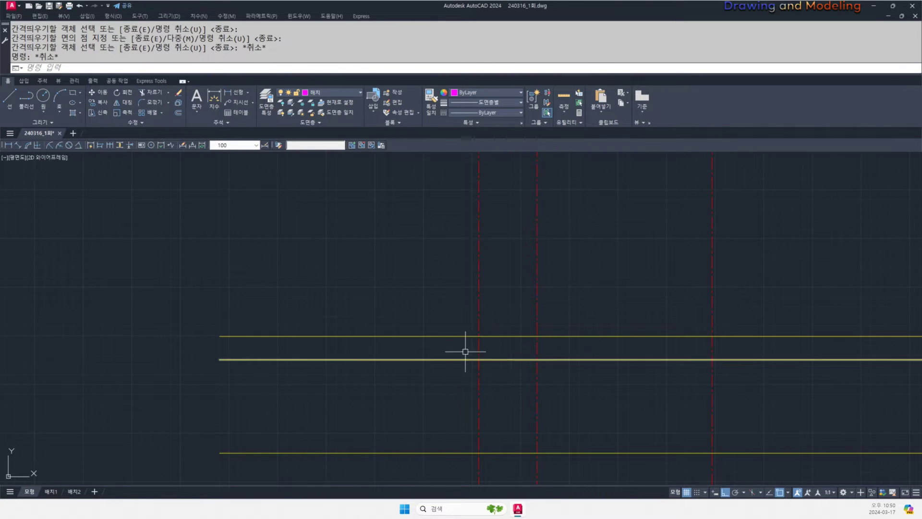
scroll(475, 354, up, 2)
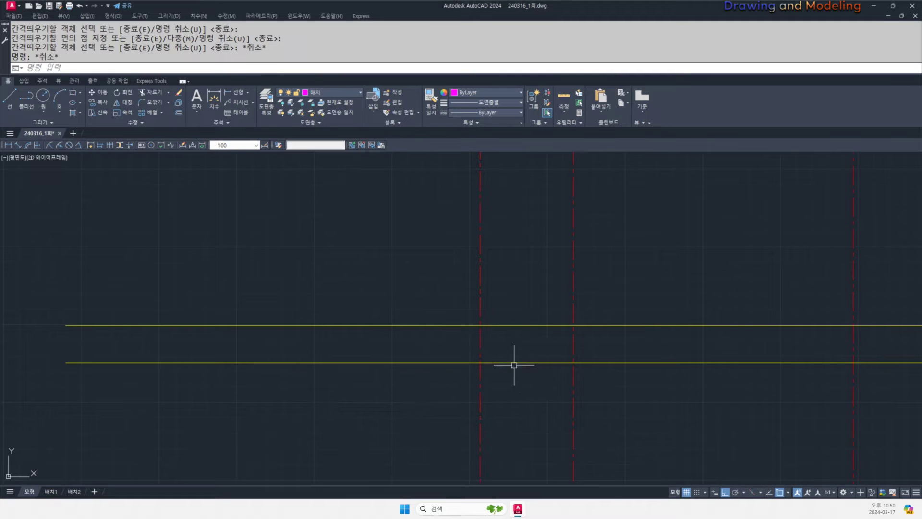
scroll(461, 364, down, 6)
middle_drag(508, 390, 578, 397)
key(Escape)
key(Escape)
scroll(533, 380, up, 2)
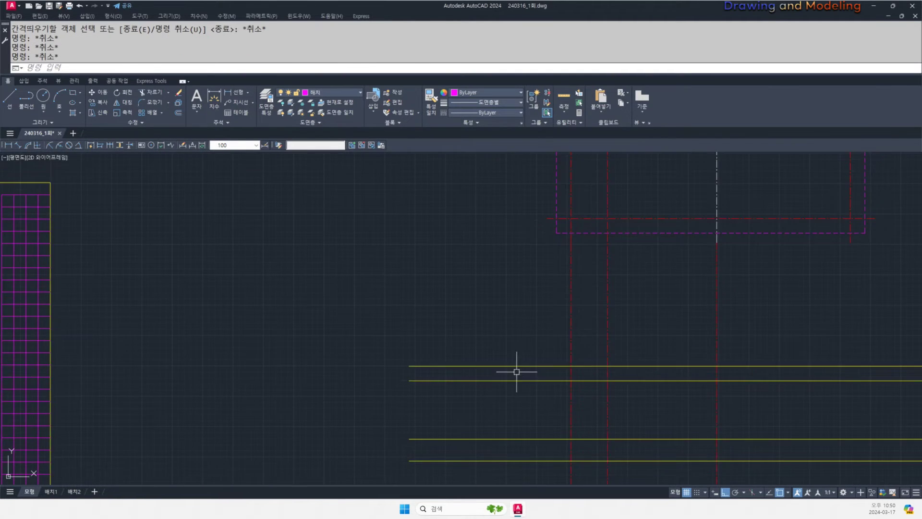
- Check the roof slope requirement in the plan sheet's list of conditions
scroll(537, 357, down, 6)
middle_drag(473, 337, 589, 350)
scroll(644, 360, up, 2)
middle_drag(649, 369, 570, 384)
middle_drag(407, 404, 614, 358)
scroll(521, 366, up, 8)
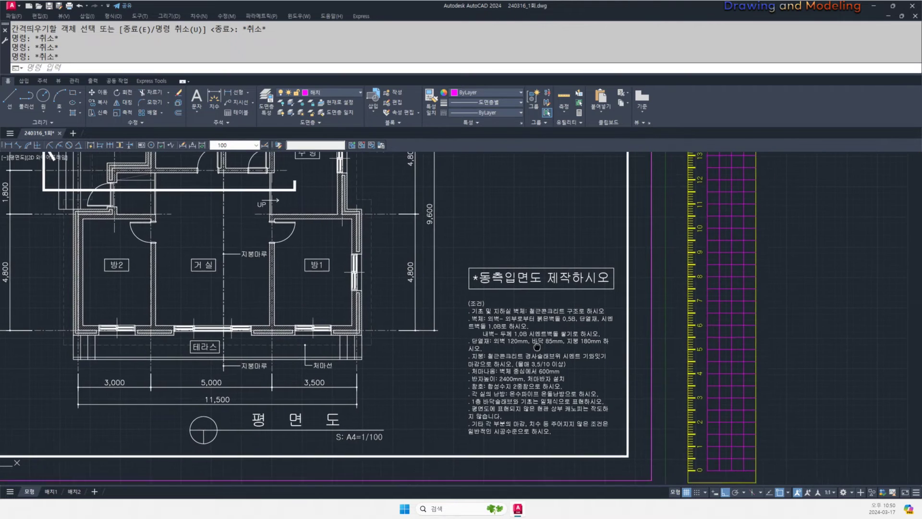
scroll(587, 347, down, 8)
scroll(626, 383, up, 8)
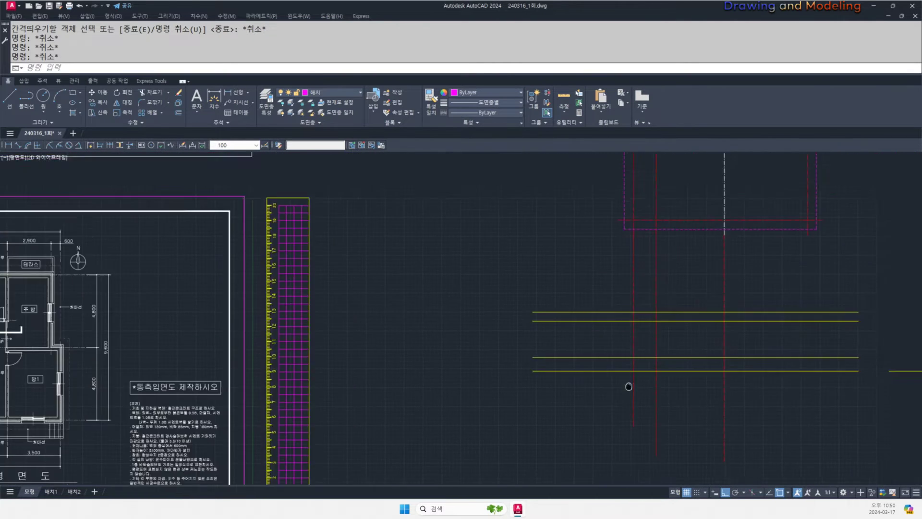
- Draw a 1000 by 350 rectangle just above the yellow level lines, beside the projection lines
text(rec)
key(Return)
click(515, 364)
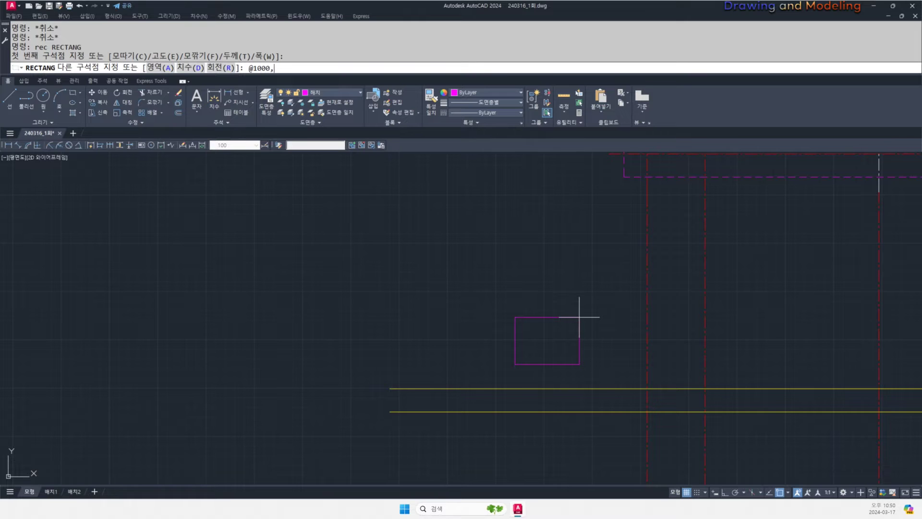
text(@1000,350)
key(Return)
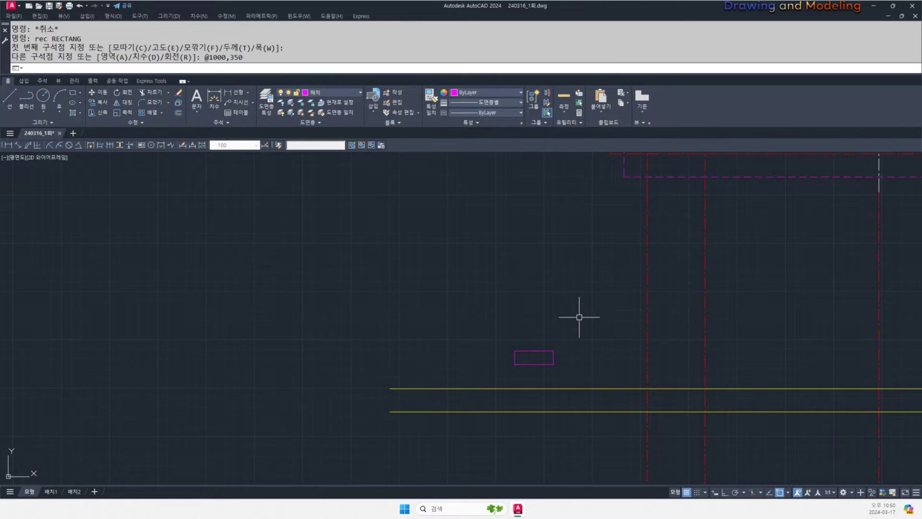
- Draw a diagonal line across the rectangle from its lower-left corner to its upper-right corner
key(Escape)
key(Escape)
scroll(580, 359, up, 2)
text(l)
key(Return)
click(475, 366)
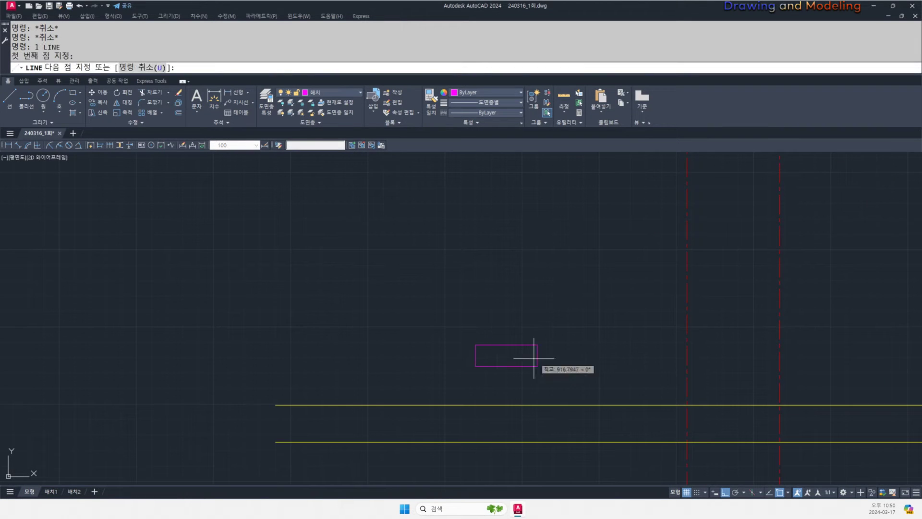
click(537, 344)
key(Escape)
- Match the properties of the yellow level line onto the rectangle's diagonal
text(ma)
middle_drag(525, 405, 552, 376)
key(Return)
click(560, 407)
click(538, 360)
key(Escape)
key(Escape)
- Copy the diagonal by its lower end to where the upper yellow level line crosses the first and second vertical projection lines
text(co)
key(Return)
click(525, 356)
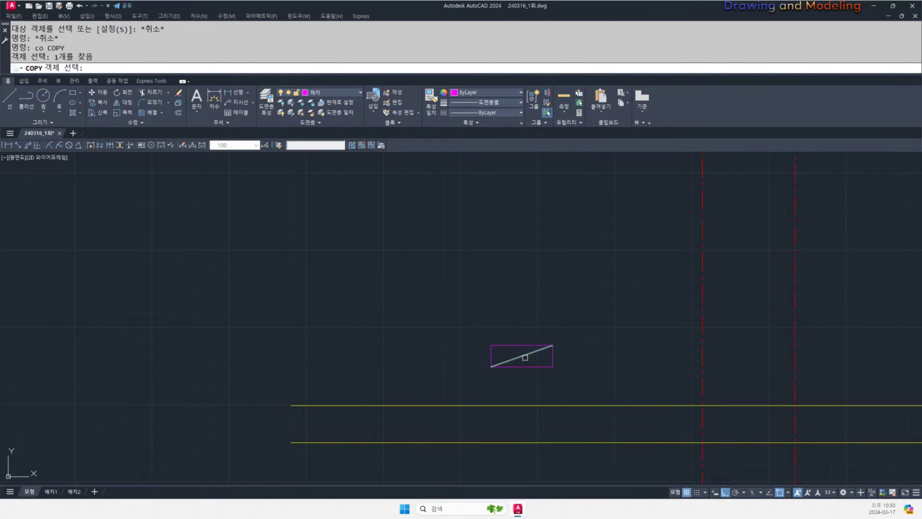
key(Return)
click(492, 366)
click(788, 404)
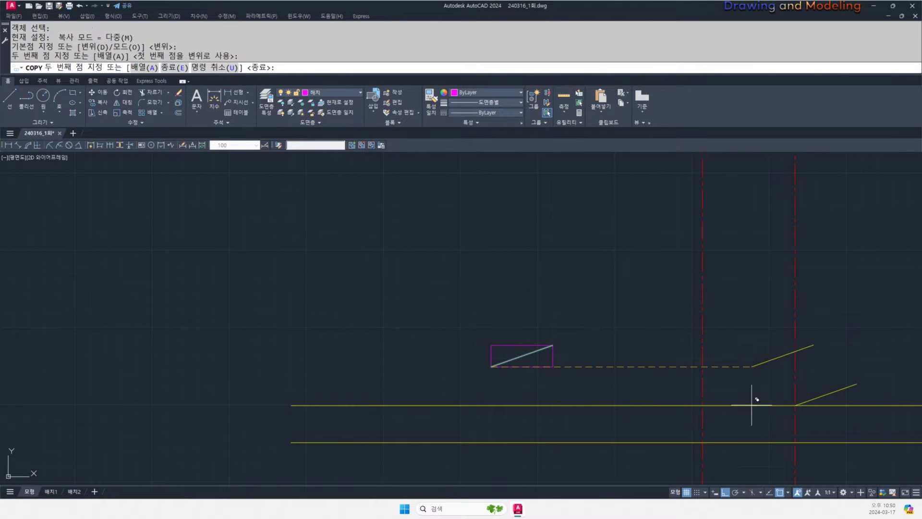
click(703, 405)
key(Escape)
key(Escape)
- Erase the copied sloped line at the second vertical projection line
click(823, 396)
text(e)
key(Return)
key(Escape)
scroll(650, 367, down, 6)
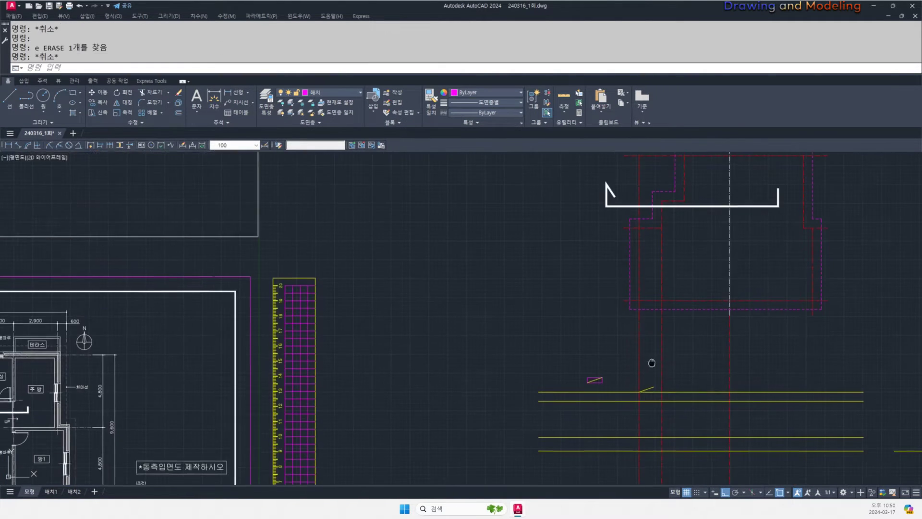
click(655, 298)
key(Escape)
- Dimension the horizontal distance from the section cut line to the leftmost wall centre line below the plan outline
middle_drag(714, 377, 689, 356)
text(dli)
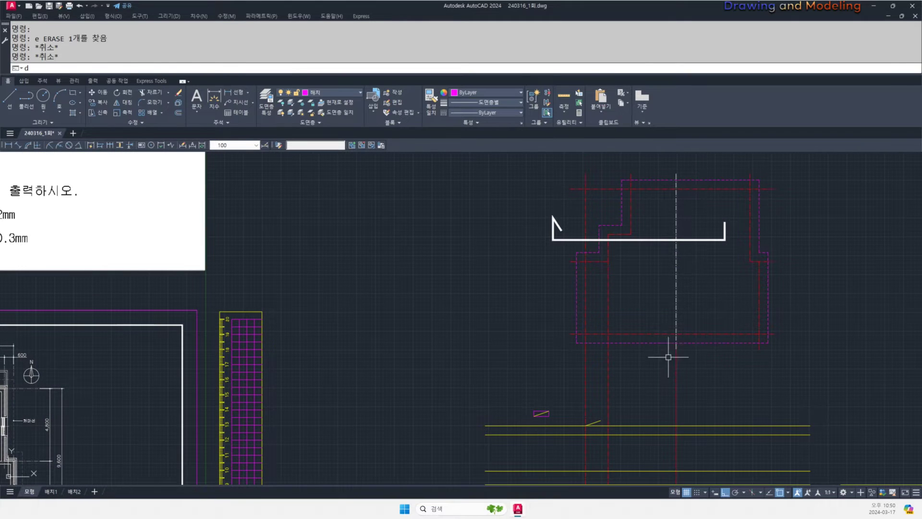
key(Return)
click(676, 349)
click(586, 349)
click(676, 371)
key(Escape)
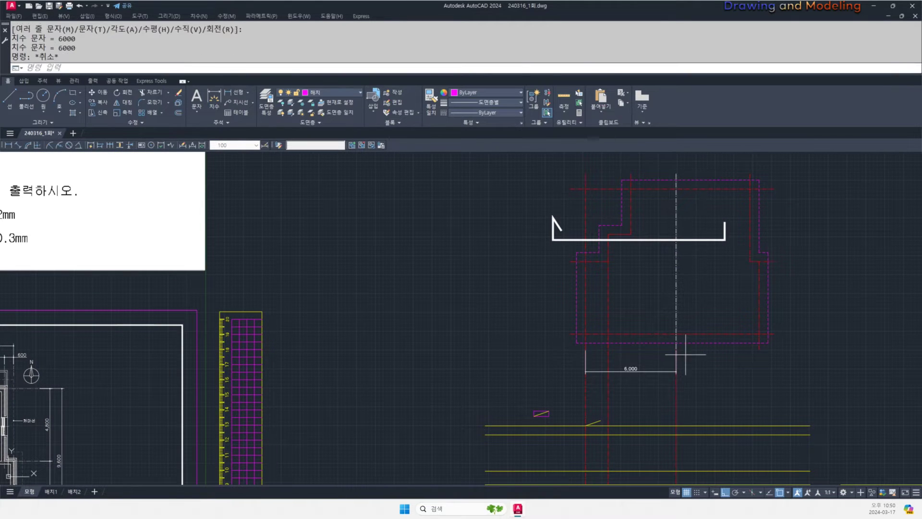
- Dimension the horizontal distance from the section cut line to the rightmost wall centre line below the plan outline
key(space)
click(676, 349)
click(762, 348)
click(714, 370)
key(Escape)
key(Escape)
scroll(695, 370, up, 2)
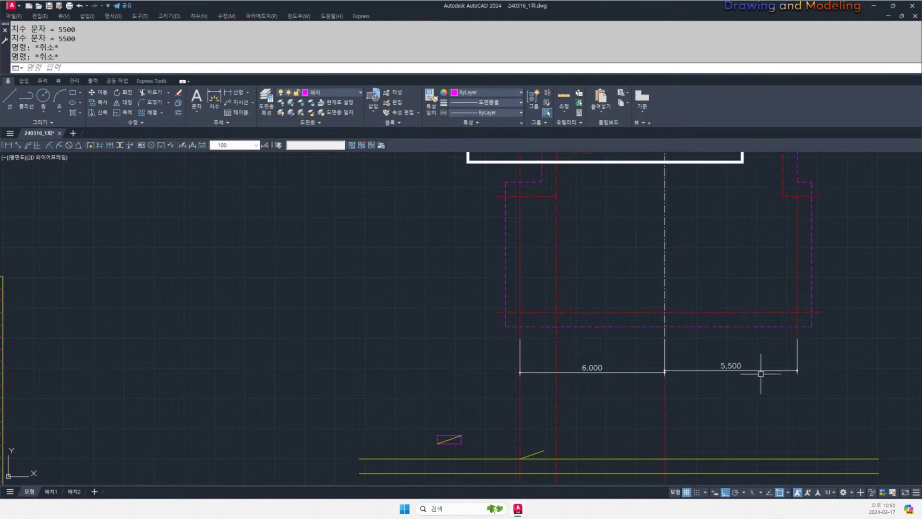
drag(504, 279, 554, 251)
drag(512, 322, 677, 276)
drag(615, 268, 656, 315)
key(Escape)
key(Escape)
- Erase the two horizontal dimensions below the plan outline
click(743, 385)
click(714, 354)
text(e)
click(626, 391)
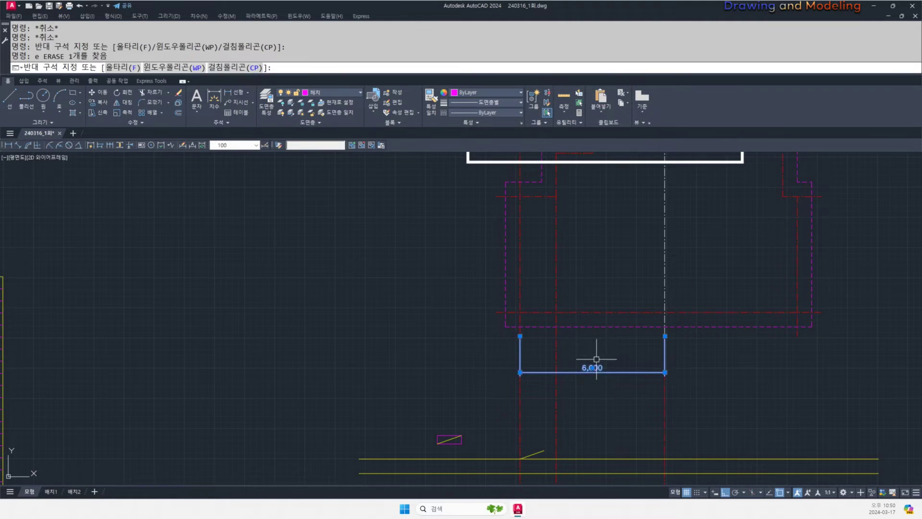
click(597, 359)
text(e)
scroll(597, 360, down, 4)
mouse_move(581, 385)
middle_down()
mouse_move(619, 363)
mouse_move(573, 340)
middle_up()
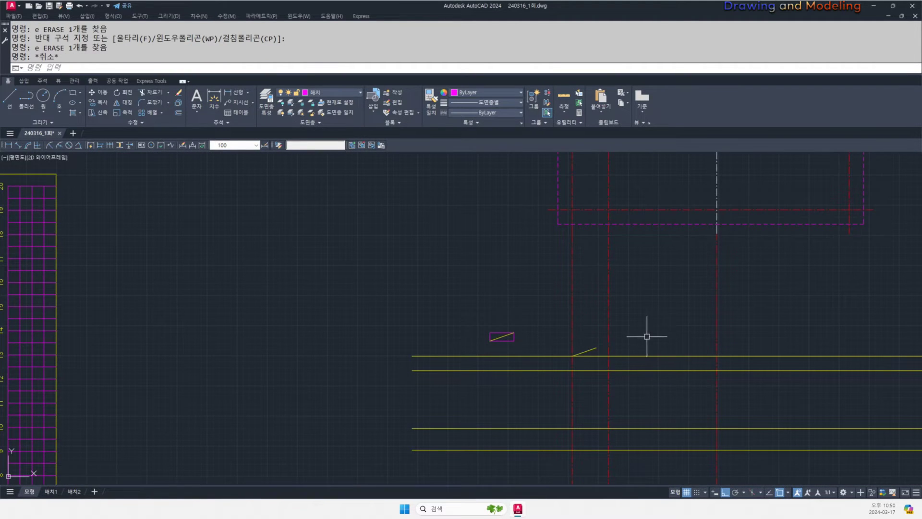
- Trim away the bottom and right edges of the slope guide rectangle, keeping the triangle above the diagonal
scroll(495, 340, up, 4)
text(tr)
key(space)
click(555, 344)
click(524, 331)
key(Escape)
key(Escape)
middle_drag(501, 338, 526, 346)
key(Escape)
- Extend the copied sloped line up to the central vertical projection line
scroll(595, 344, down, 4)
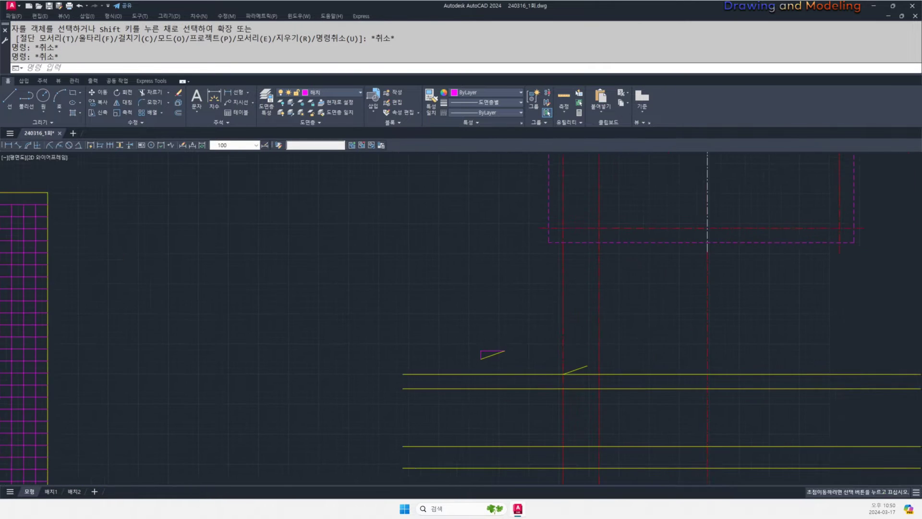
middle_drag(641, 355, 585, 361)
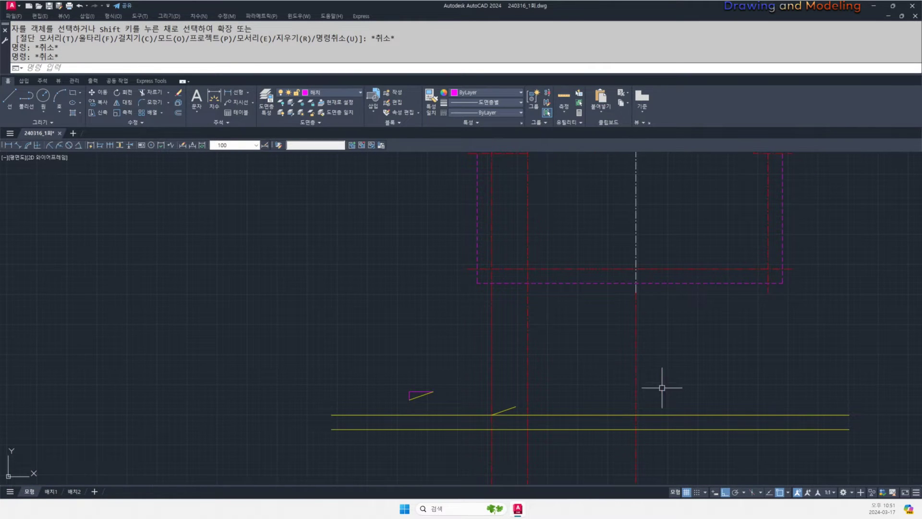
text(ex)
key(space)
click(636, 365)
key(space)
click(511, 408)
key(Escape)
key(Escape)
- Erase the uppermost yellow level line at the base of the roof slope line
middle_drag(577, 407, 634, 372)
scroll(633, 372, up, 2)
click(631, 391)
click(615, 375)
text(e)
middle_drag(525, 384, 592, 422)
key(Escape)
- Offset the roof slope line upward by 150
text(o)
key(space)
text(150)
key(space)
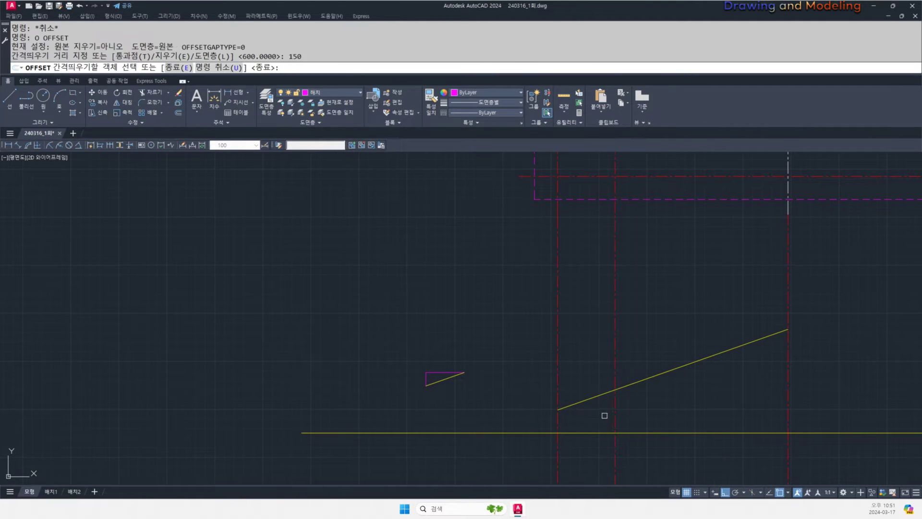
click(600, 395)
click(586, 366)
scroll(573, 408, up, 2)
middle_drag(554, 403, 579, 404)
key(Escape)
key(Escape)
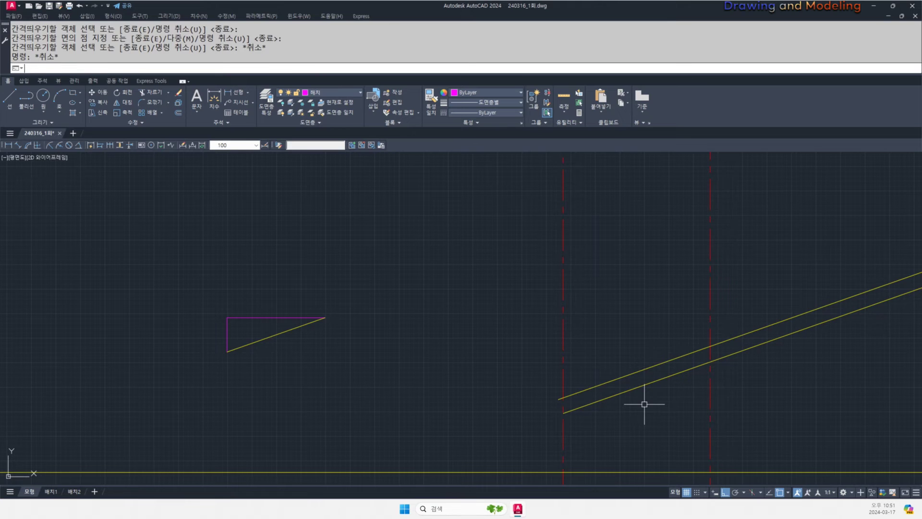
- Offset the upper slope line upward by 10 twice to form three closely spaced parallel lines
key(space)
text(10)
key(space)
scroll(639, 396, up, 3)
click(612, 344)
click(609, 337)
scroll(612, 343, up, 2)
click(612, 346)
click(612, 351)
key(Escape)
key(Escape)
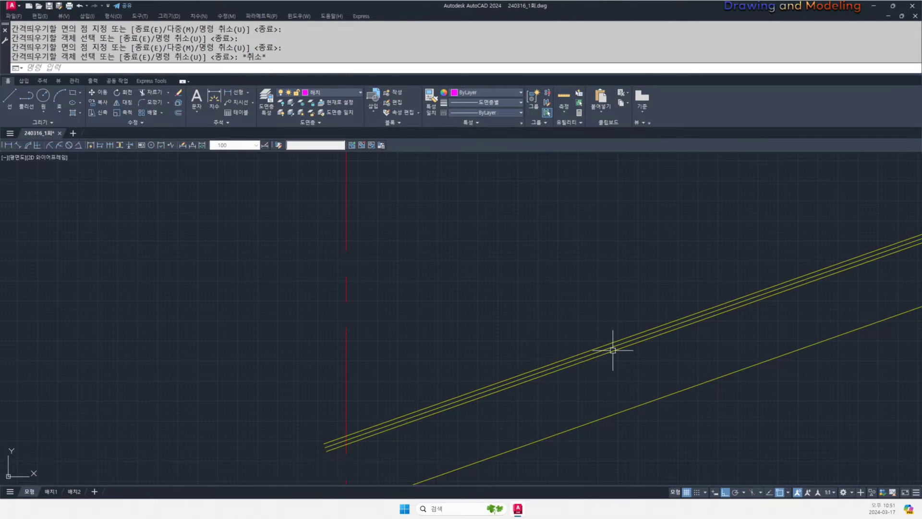
- Assign the middle of the three parallel lines to the 숨은선 layer and the topmost line to the green 마감선 layer
click(614, 346)
click(356, 94)
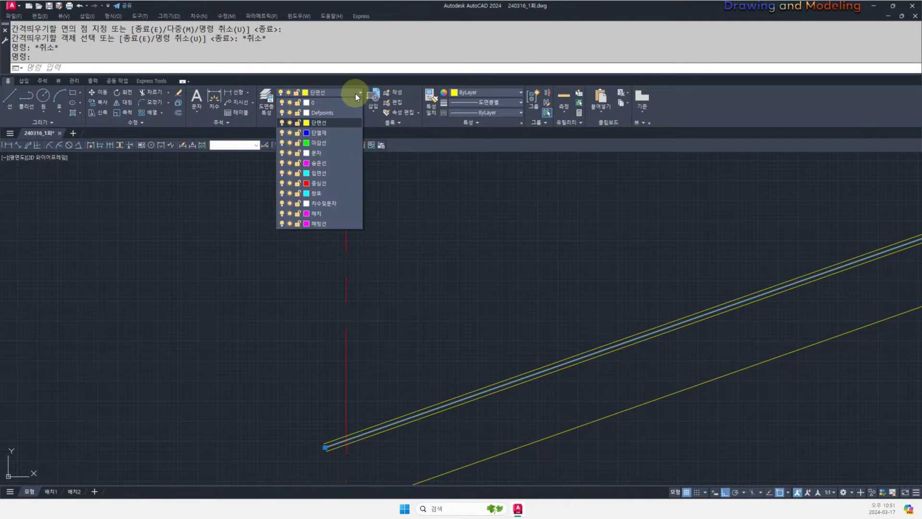
click(317, 213)
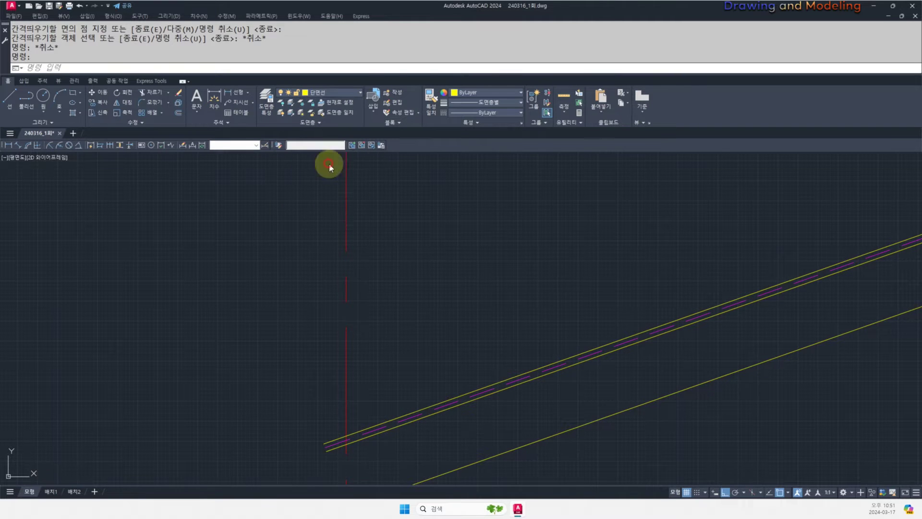
key(Escape)
key(Escape)
scroll(602, 336, up, 2)
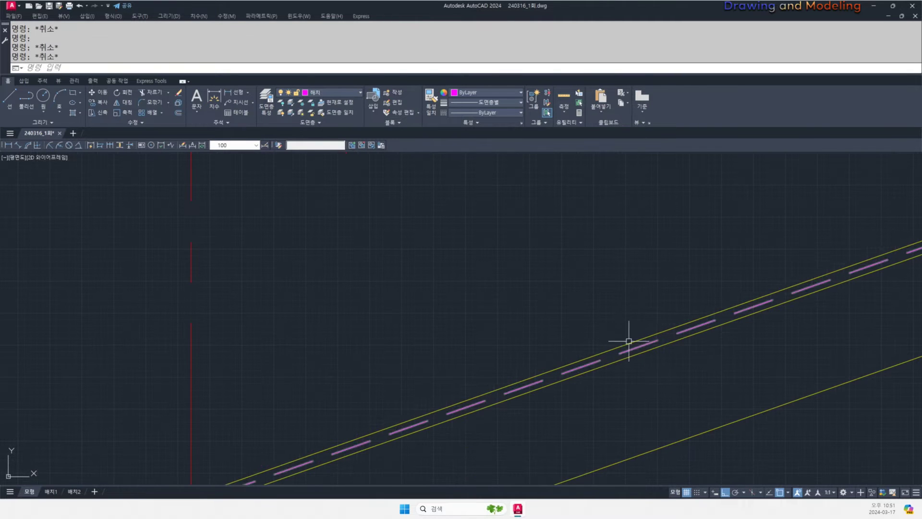
click(331, 92)
click(331, 196)
scroll(501, 311, down, 3)
- Extend the upper ends of the offset roof slope lines to the central vertical projection line
scroll(501, 311, down, 4)
middle_drag(663, 286, 492, 396)
text(ex)
click(675, 288)
click(646, 309)
key(space)
scroll(673, 318, up, 4)
click(634, 308)
click(612, 280)
key(Escape)
scroll(595, 305, down, 8)
key(Escape)
- Mirror the roof slope lines about the central vertical projection line, keeping the originals
mouse_move(604, 348)
middle_down()
mouse_move(675, 325)
mouse_move(633, 322)
middle_up()
text(mi)
key(space)
click(634, 315)
click(650, 299)
click(658, 319)
key(space)
key(Escape)
key(Escape)
- Move the slope guide triangle straight up, clear of the roof's lower edge
middle_drag(520, 330, 569, 327)
click(582, 352)
click(553, 330)
text(m)
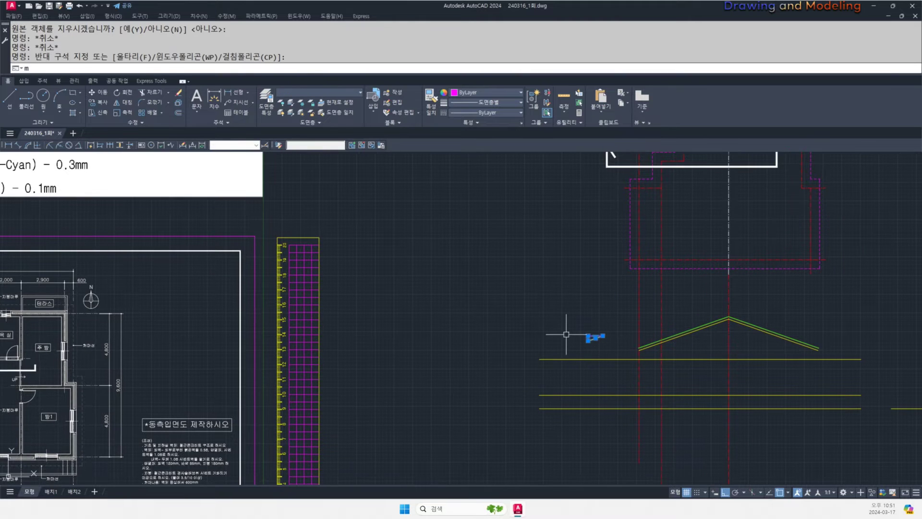
key(space)
click(566, 333)
click(570, 321)
key(Escape)
key(Escape)
- Match the slope guide triangle's properties to the green finish line of the roof slope
scroll(636, 345, up, 9)
text(ma)
key(space)
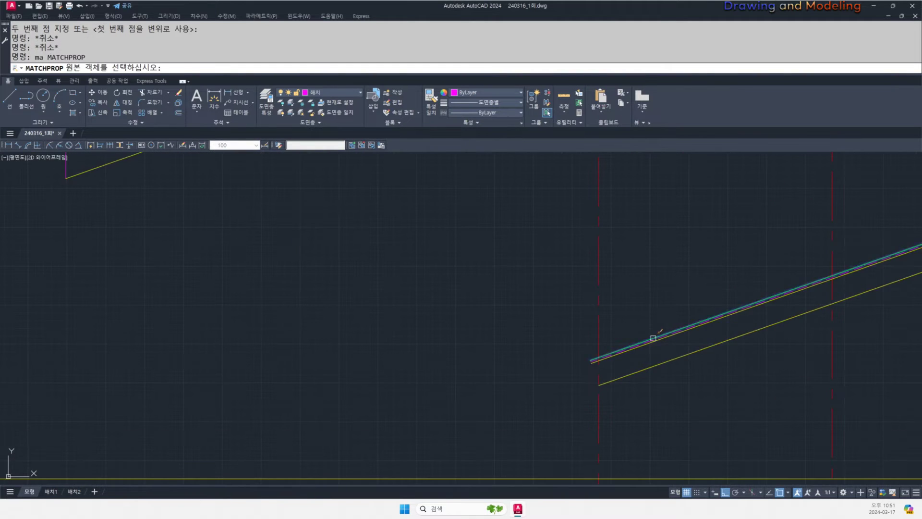
click(655, 337)
scroll(535, 343, down, 8)
scroll(505, 302, up, 4)
key(Escape)
- Move the slope guide triangle to the open area on the left, clear of the roof slope and projection lines
click(629, 381)
click(490, 287)
scroll(479, 340, down, 4)
text(m)
key(space)
click(486, 292)
click(594, 303)
key(Escape)
key(Escape)
middle_drag(643, 363, 624, 369)
click(632, 366)
click(579, 283)
key(space)
click(594, 279)
click(499, 279)
scroll(550, 297, down, 5)
scroll(592, 308, down, 3)
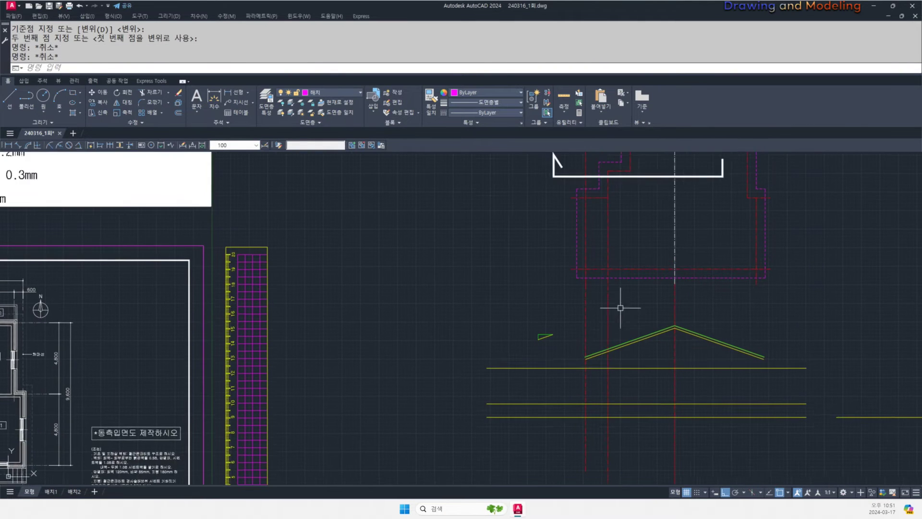
- Draw a vertical projection line from the plan's outermost left eave corner down past the level lines
scroll(617, 309, up, 1)
text(l)
key(space)
middle_drag(584, 456, 632, 328)
click(617, 397)
key(Escape)
- Check the eave overhang condition in the exam notes and extend the left roof slope lines to the outermost eave projection line
middle_drag(363, 384, 619, 317)
scroll(466, 365, up, 5)
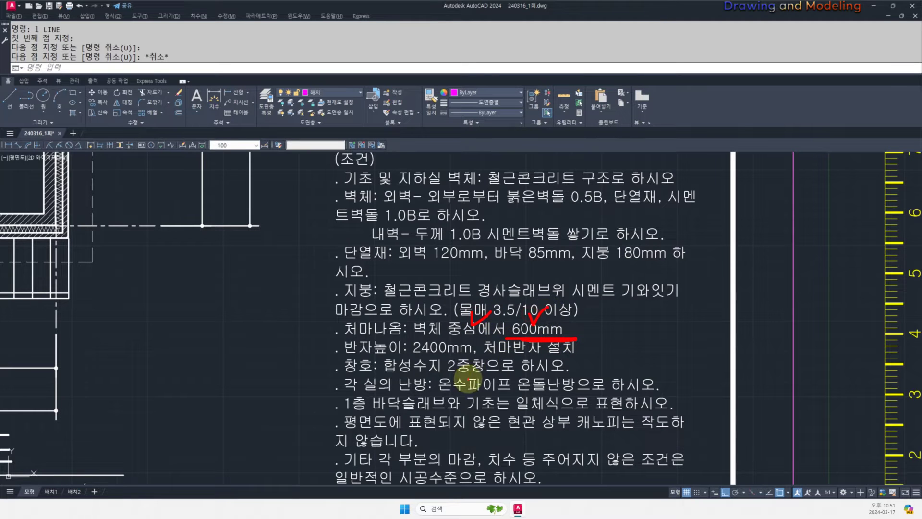
key(Escape)
scroll(468, 377, down, 6)
scroll(439, 336, up, 8)
text(ex)
click(548, 308)
click(526, 319)
key(space)
click(594, 335)
click(579, 317)
key(Escape)
key(Escape)
scroll(576, 336, down, 7)
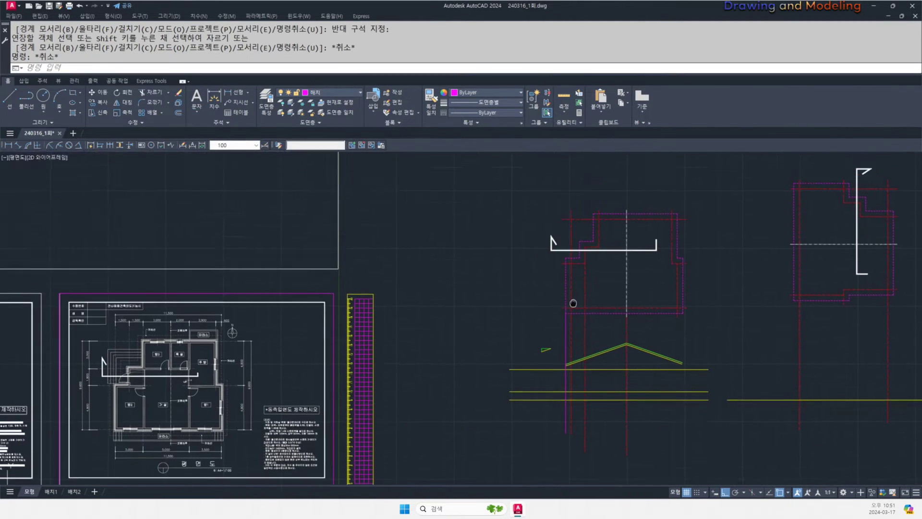
- Draw a vertical projection line from the plan's recessed left eave edge, where the section cut passes, down past the level lines
scroll(562, 279, up, 4)
mouse_move(621, 349)
middle_down()
mouse_move(576, 378)
mouse_move(537, 358)
mouse_move(565, 361)
mouse_move(570, 378)
middle_up()
key(Escape)
mouse_move(584, 431)
middle_down()
mouse_move(594, 330)
mouse_move(603, 391)
middle_up()
text(l)
key(space)
click(582, 232)
scroll(597, 439, down, 2)
middle_drag(597, 440, 623, 264)
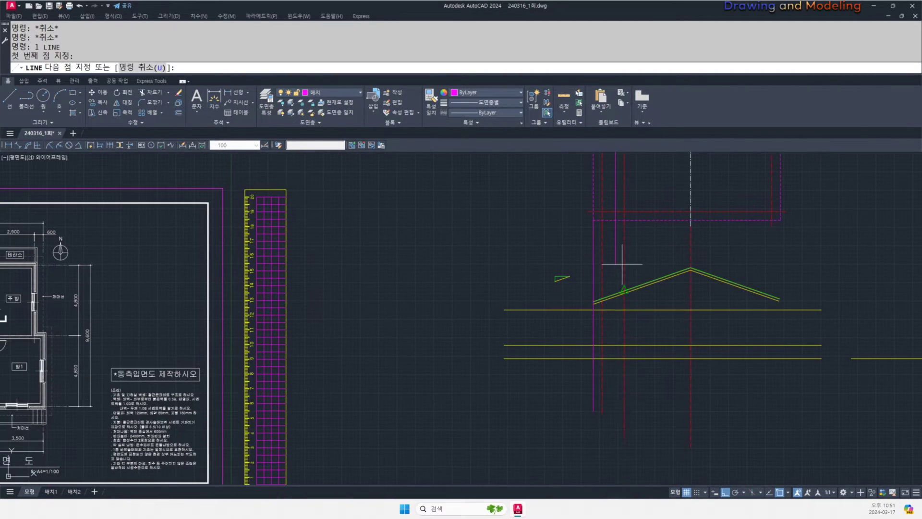
click(615, 452)
key(Escape)
key(Escape)
- Trim the left ends of the roof slope lines back to the recessed eave projection line
scroll(609, 362, up, 3)
text(tr)
click(632, 315)
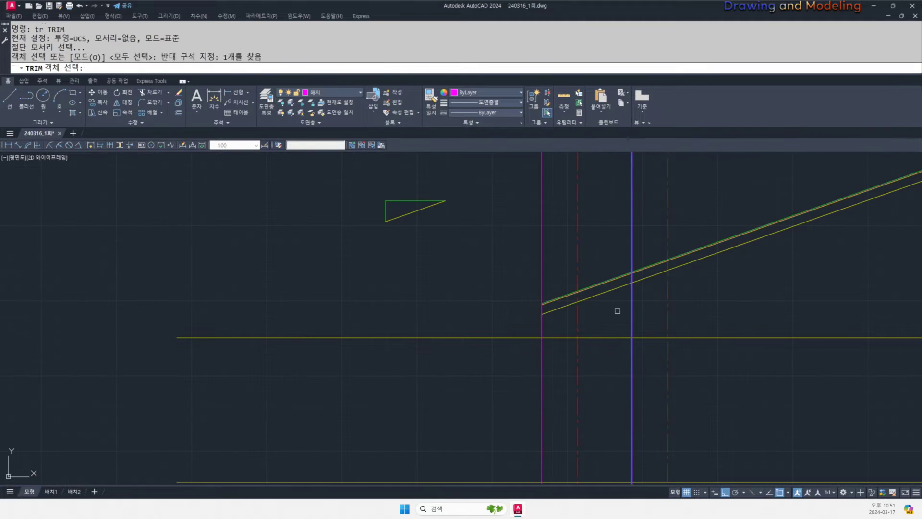
key(space)
click(619, 311)
click(608, 258)
key(Escape)
key(Escape)
- Erase the outermost left eave projection line
click(554, 271)
click(504, 291)
text(e)
scroll(590, 332, down, 4)
key(Escape)
key(Escape)
middle_drag(590, 332, 590, 366)
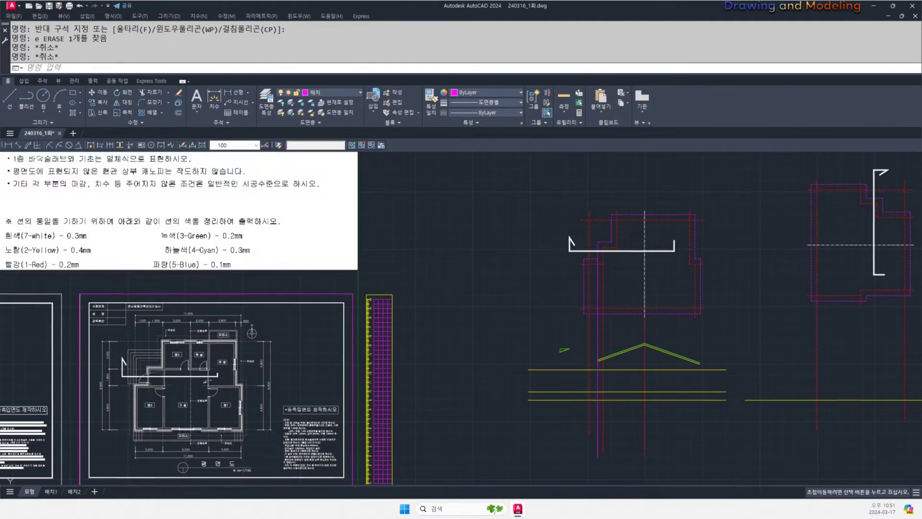
- Erase the red projection line of the outermost left wall centerline below the plan
scroll(593, 277, up, 2)
click(600, 412)
click(587, 394)
scroll(587, 389, down, 4)
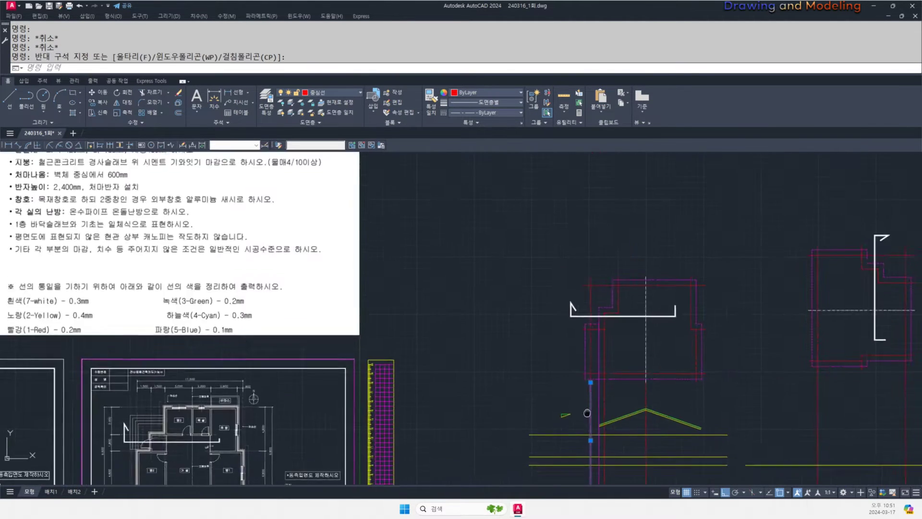
middle_drag(587, 413, 614, 329)
scroll(630, 358, up, 4)
text(e)
scroll(604, 324, down, 4)
scroll(613, 304, up, 2)
mouse_move(601, 385)
middle_down()
mouse_move(593, 390)
mouse_move(622, 366)
middle_up()
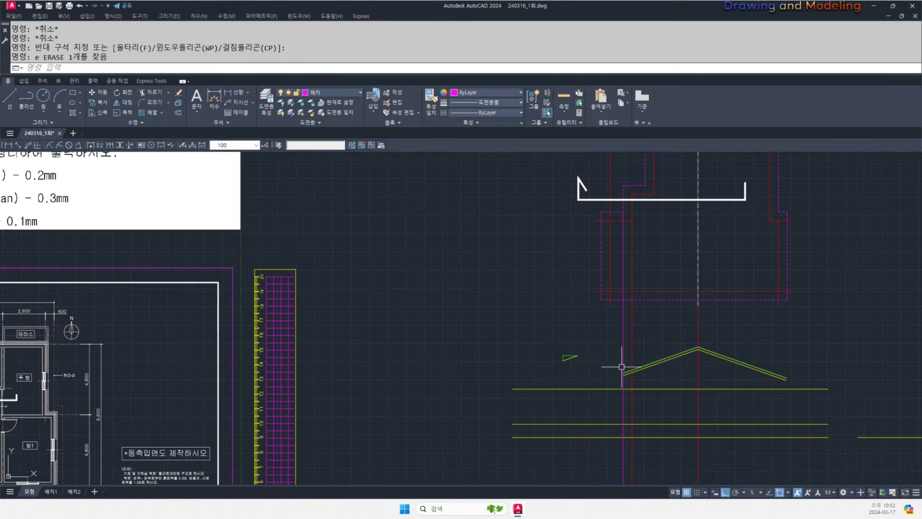
- Match the magenta eave projection line's properties to the yellow roof slab line
scroll(609, 385, up, 6)
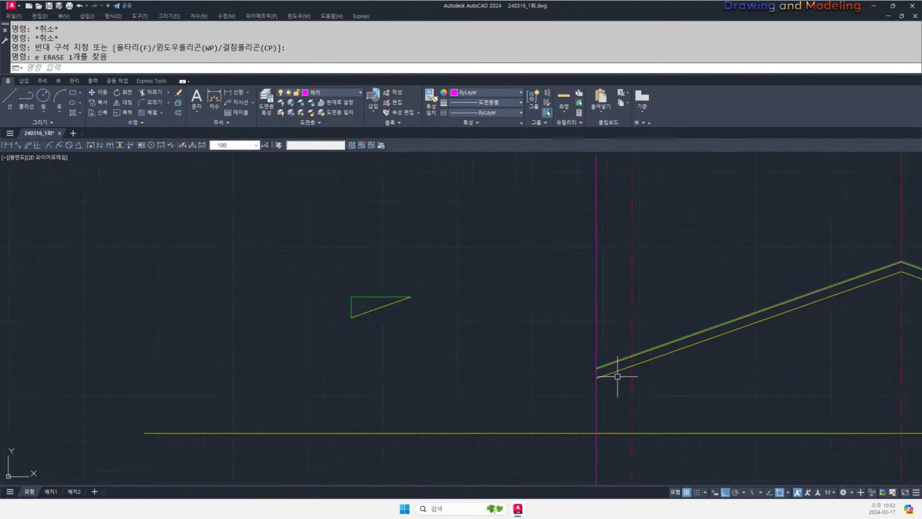
text(ma)
click(589, 377)
click(606, 390)
click(544, 411)
key(Escape)
key(Escape)
- Draw a rectangle 150 mm wide and 200 mm high in the empty area left of the eave
middle_drag(549, 390, 638, 387)
scroll(639, 387, up, 4)
text(rec)
click(488, 388)
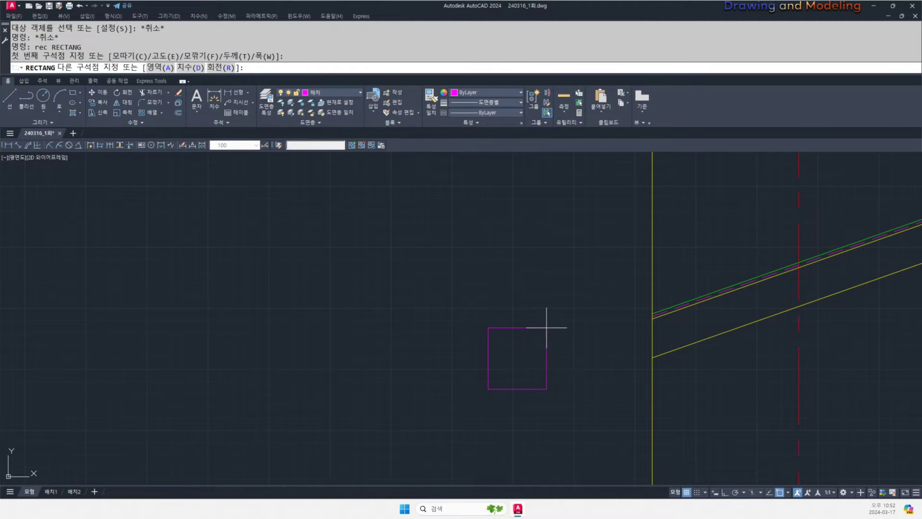
text(@150,200)
key(Return)
- Offset the rectangle outward by 20 mm
text(o 20)
key(Return)
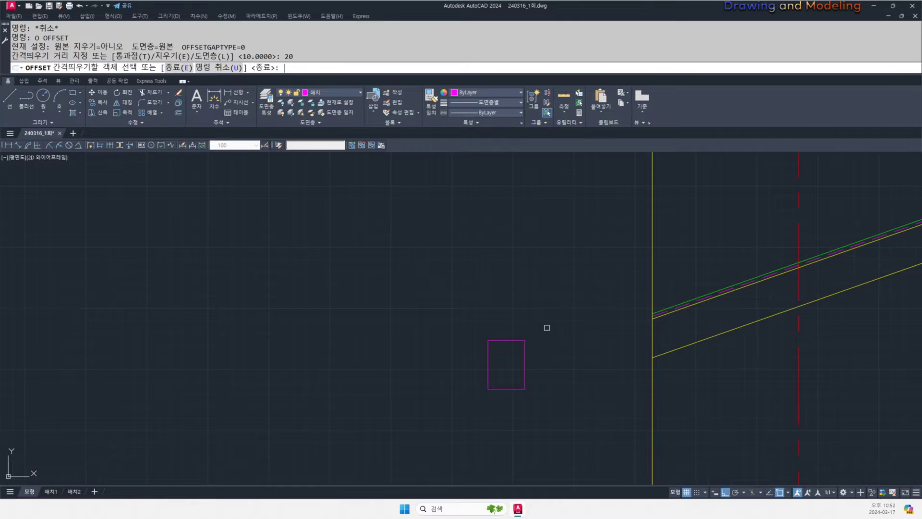
click(518, 338)
click(541, 313)
key(Escape)
key(Escape)
- Match the inner rectangle to the yellow roof slab line and the outer rectangle to the green finish line
text(ma)
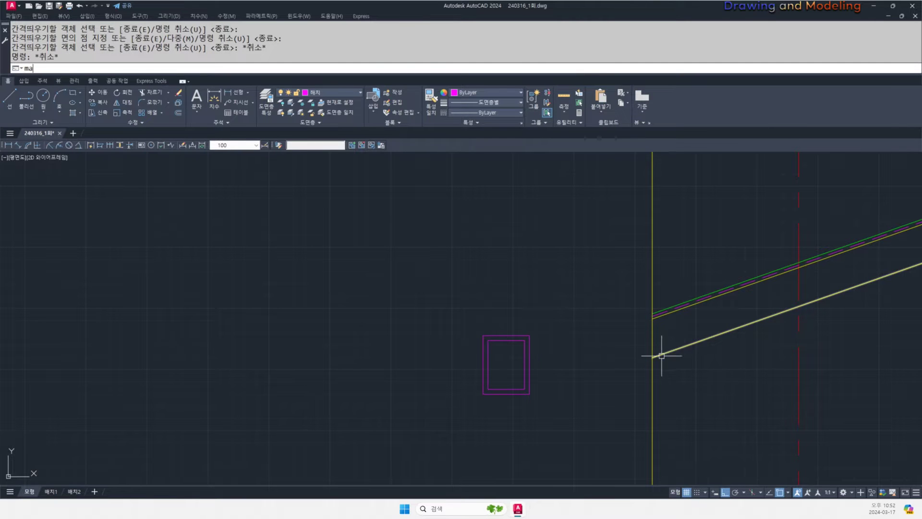
click(662, 356)
click(554, 314)
click(510, 355)
key(Escape)
key(Escape)
key(space)
click(669, 307)
click(530, 342)
key(Escape)
key(Escape)
- Move both rectangles so the inner one's upper-left corner meets the slab's top line at the eave line
middle_drag(551, 362, 568, 364)
text(m)
click(508, 350)
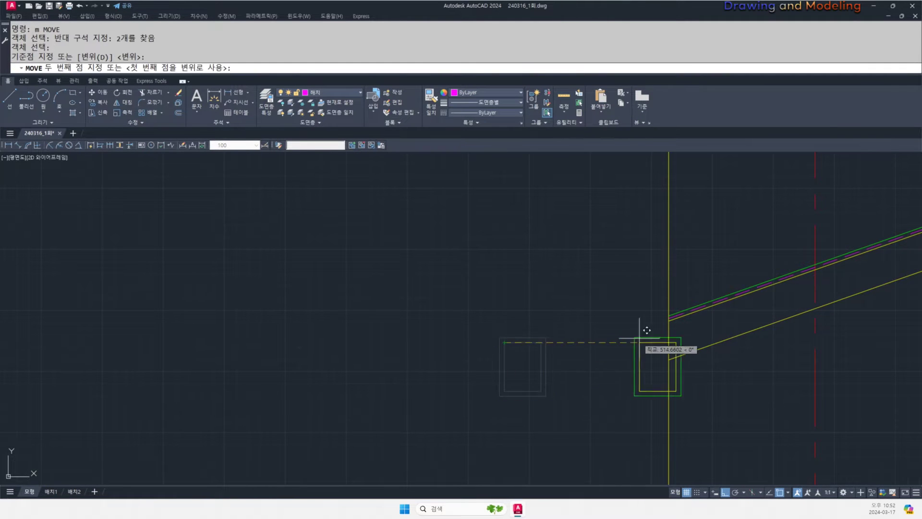
- Explode both rectangles and erase their top edges and the vertical eave projection line
click(760, 300)
click(702, 317)
text(x)
scroll(701, 315, up, 5)
text(e)
scroll(595, 323, down, 2)
click(611, 258)
click(560, 264)
text(e)
scroll(585, 303, down, 4)
scroll(626, 330, up, 4)
- Trim the eave beam's right edges above the slab's bottom line and the slab's bottom line inside the beam
text(tr)
key(space)
click(651, 319)
click(604, 359)
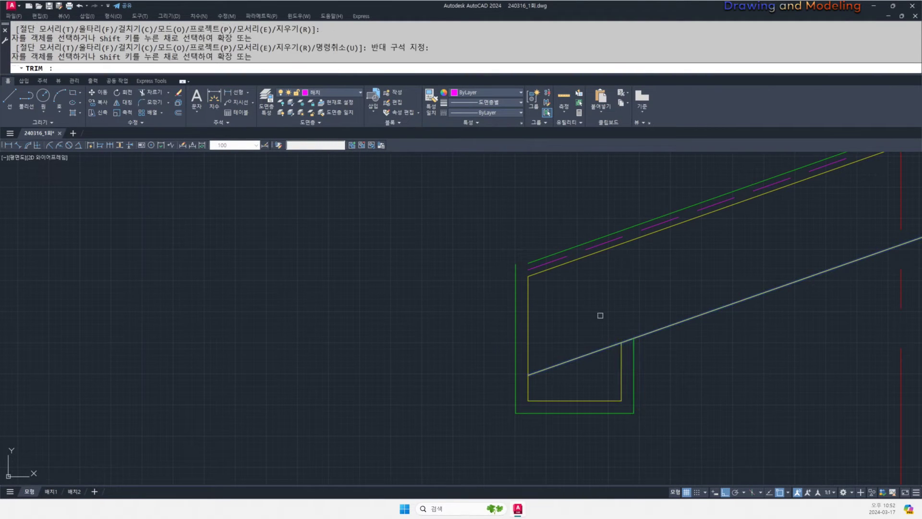
key(Escape)
key(Escape)
- Fillet the green roof finish line and the beam's outer left finish line into a sharp corner at radius 0
text(f)
click(540, 260)
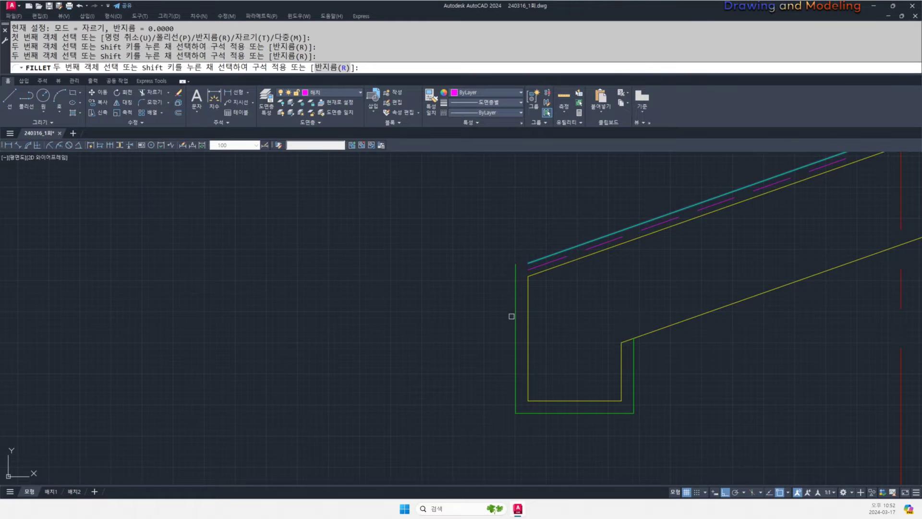
key(Escape)
key(Escape)
- Offset a vertical line at the midpoint of the eave beam's underside 20 mm to each side and erase the middle line
middle_drag(575, 425, 615, 377)
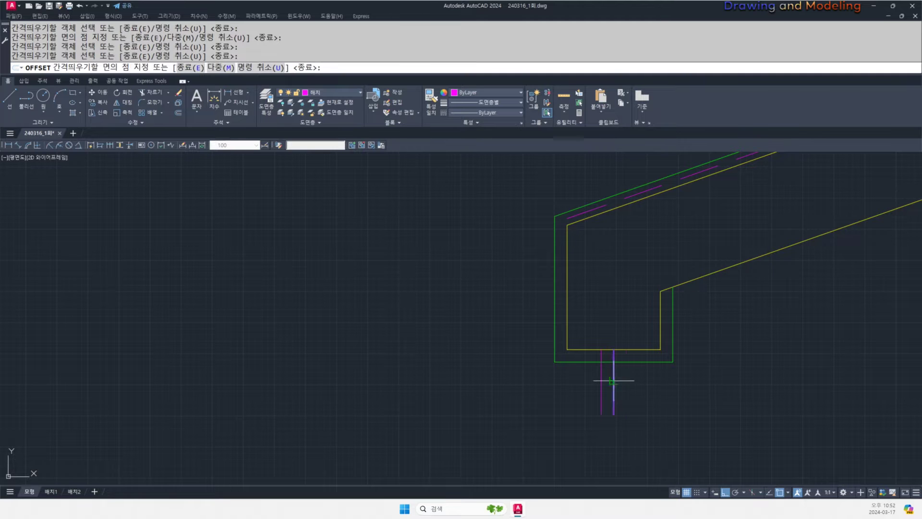
key(Escape)
key(Escape)
scroll(607, 373, up, 2)
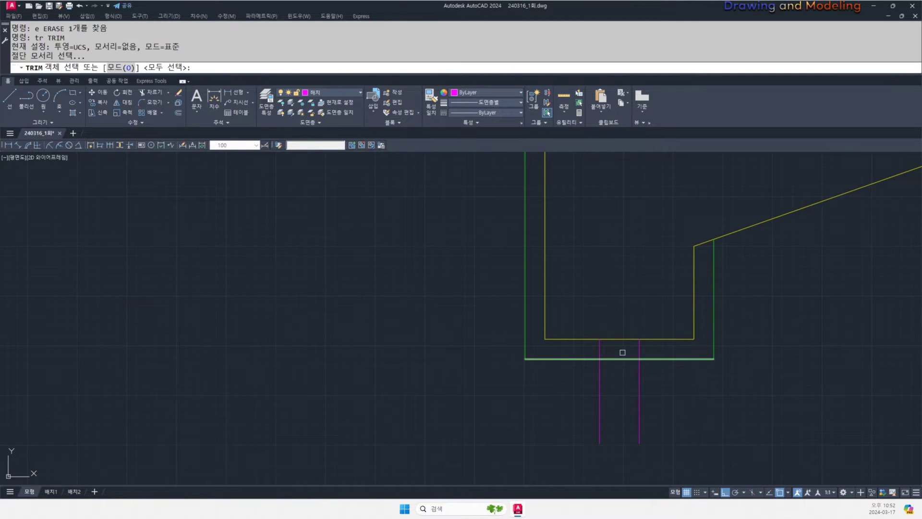
- Trim the drip groove opening in the beam's lower finish line and match the groove lines to the green finish line
click(623, 357)
key(Escape)
text(ma)
key(Return)
click(595, 359)
click(585, 321)
click(672, 385)
key(Escape)
key(Escape)
scroll(629, 357, down, 8)
middle_drag(650, 354, 595, 339)
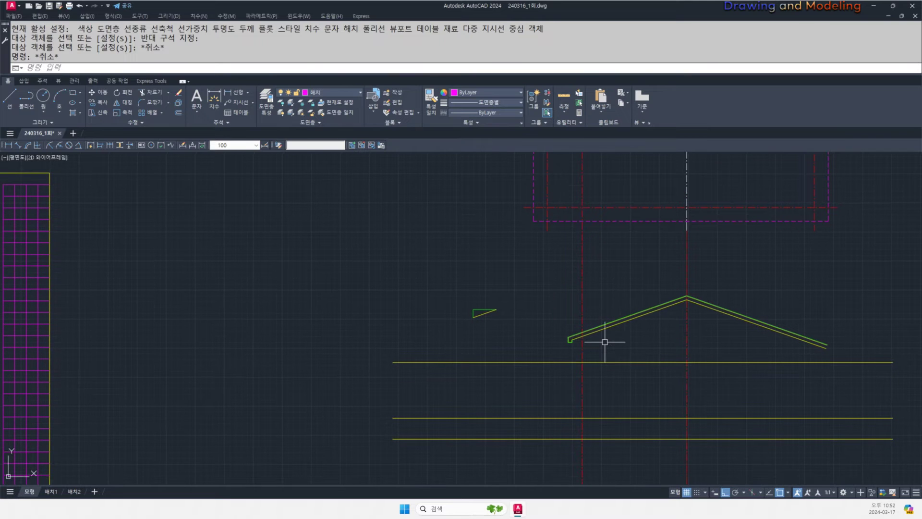
- Offset the vertical wall centerline below the roof eave by 200 mm for the wall faces
text(o)
key(Return)
text(200)
key(Return)
scroll(534, 352, up, 5)
click(653, 343)
click(620, 356)
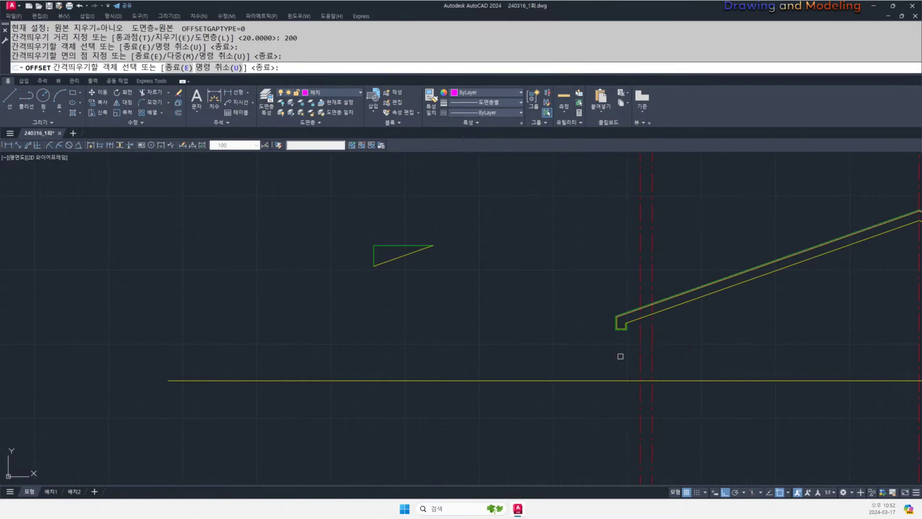
key(Escape)
- Match the offset wall face lines to the properties of the yellow section lines
text(ma)
key(Return)
scroll(655, 309, up, 6)
click(655, 319)
click(650, 359)
click(583, 374)
click(569, 383)
key(Escape)
key(Escape)
- Trim the two wall face lines above the underside of the roof slab
middle_drag(617, 355, 607, 404)
text(tr)
key(Return)
click(607, 402)
click(596, 367)
key(Return)
click(593, 305)
click(568, 298)
click(687, 276)
click(654, 255)
key(Escape)
- Offset the horizontal ceiling line below the roof 100 mm downward
scroll(654, 331, down, 10)
middle_drag(676, 255, 633, 380)
scroll(653, 365, down, 2)
scroll(626, 377, up, 4)
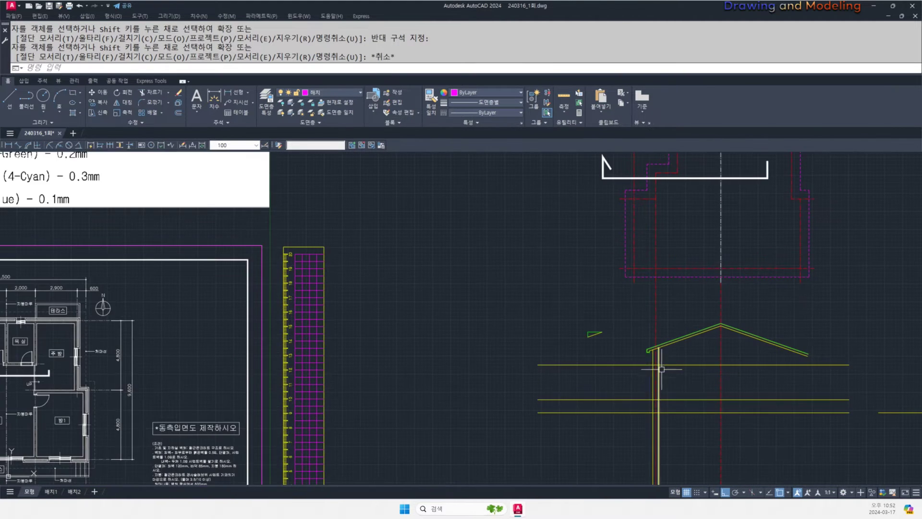
scroll(634, 340, up, 3)
scroll(525, 340, down, 2)
scroll(575, 344, down, 2)
key(Escape)
middle_drag(611, 343, 641, 329)
scroll(604, 457, up, 2)
middle_drag(618, 453, 582, 375)
text(o)
key(Return)
text(100)
key(Return)
click(642, 339)
click(638, 360)
key(Escape)
- Trim the ceiling line outside the inner wall face and the lower offset line on the room side
scroll(600, 339, up, 4)
text(tr)
key(Return)
drag(653, 349, 624, 314)
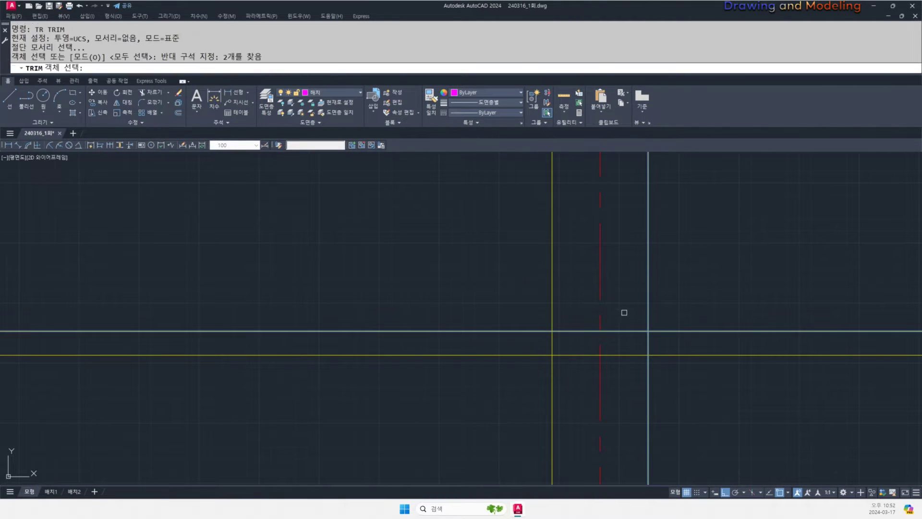
key(Return)
click(624, 331)
drag(676, 352, 657, 364)
key(Escape)
- Trim the lower offset line beyond the outer wall face so it only spans the wall thickness
key(Escape)
key(Return)
mouse_move(564, 338)
mouse_down()
mouse_move(534, 369)
mouse_move(555, 364)
mouse_up()
key(Return)
click(510, 355)
key(Escape)
key(Escape)
scroll(509, 387, down, 4)
key(Escape)
key(Escape)
- Compare the wall and roof section with the cutting line on the exam's floor plan
scroll(538, 390, down, 2)
middle_drag(548, 396, 505, 322)
scroll(481, 358, down, 2)
mouse_move(460, 361)
middle_down()
mouse_move(494, 364)
mouse_move(455, 383)
middle_up()
middle_drag(535, 403, 580, 373)
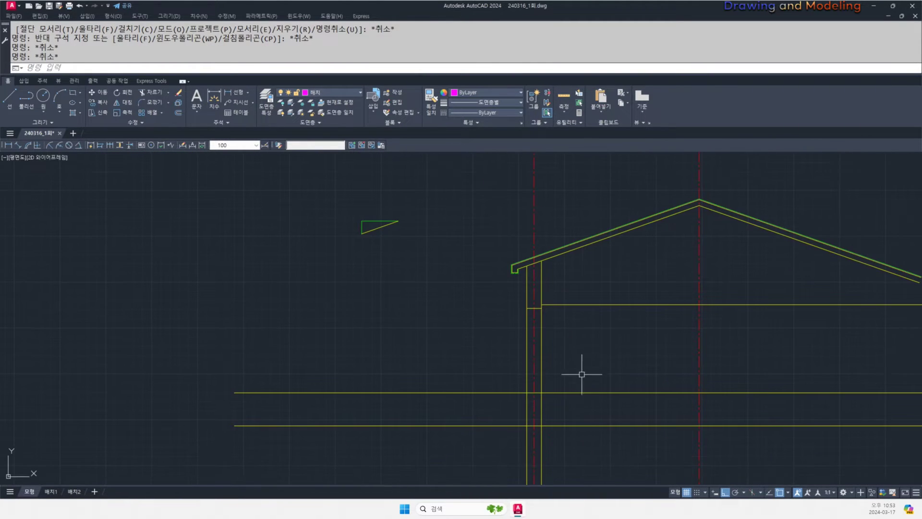
scroll(400, 354, down, 5)
middle_drag(402, 358, 678, 371)
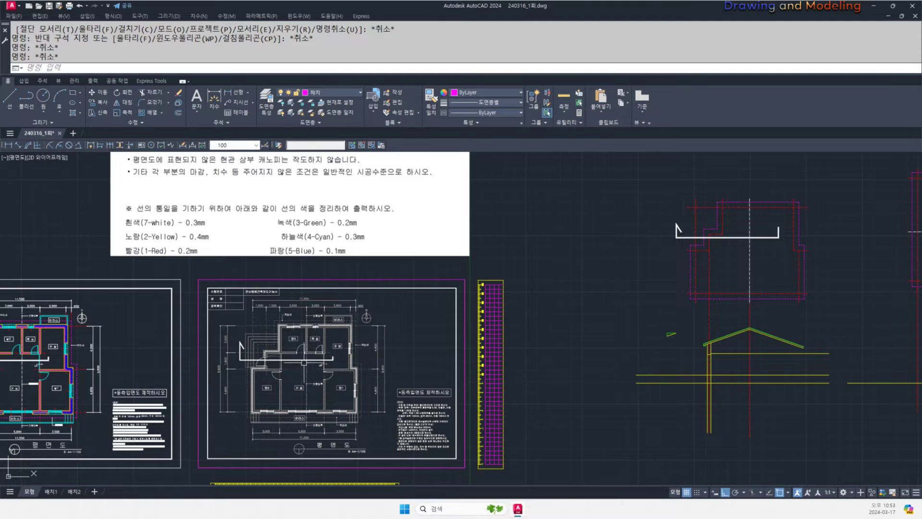
scroll(738, 370, up, 4)
mouse_move(650, 362)
middle_down()
mouse_move(577, 376)
mouse_move(612, 381)
middle_up()
key(Escape)
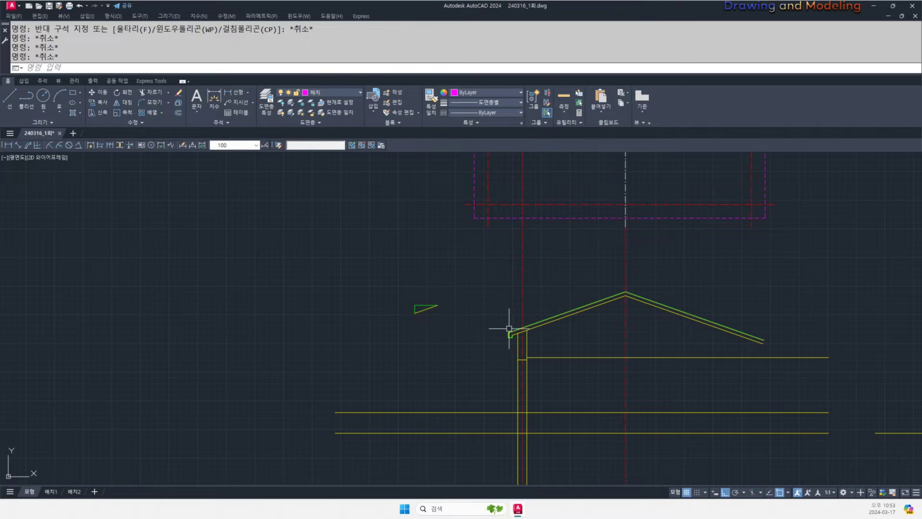
- Draw a vertical line from the right end of the plan's section mark down past the roof section
scroll(614, 387, down, 2)
text(l)
key(Return)
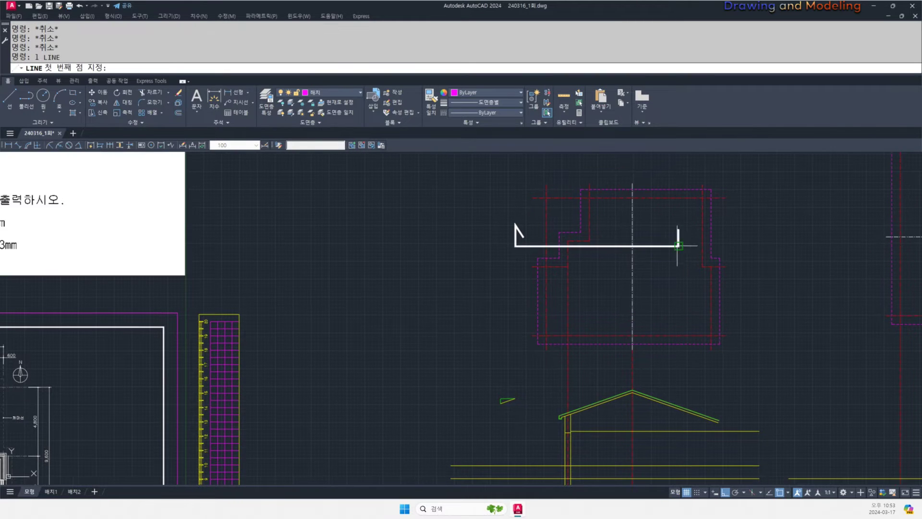
click(678, 246)
middle_drag(648, 381, 706, 278)
click(735, 423)
key(Escape)
- Reassign the vertical line projected from the section mark to a different layer
middle_drag(736, 327, 736, 375)
click(724, 315)
key(Escape)
key(Escape)
click(751, 307)
click(727, 332)
click(345, 90)
click(327, 106)
key(Escape)
key(Escape)
- Draw a 340 x 40 mm rectangle in the empty area between the slope triangle and the eave
scroll(624, 312, up, 4)
middle_drag(474, 338, 556, 366)
click(528, 344)
click(462, 301)
key(Escape)
key(Escape)
scroll(588, 350, up, 2)
key(Return)
click(560, 377)
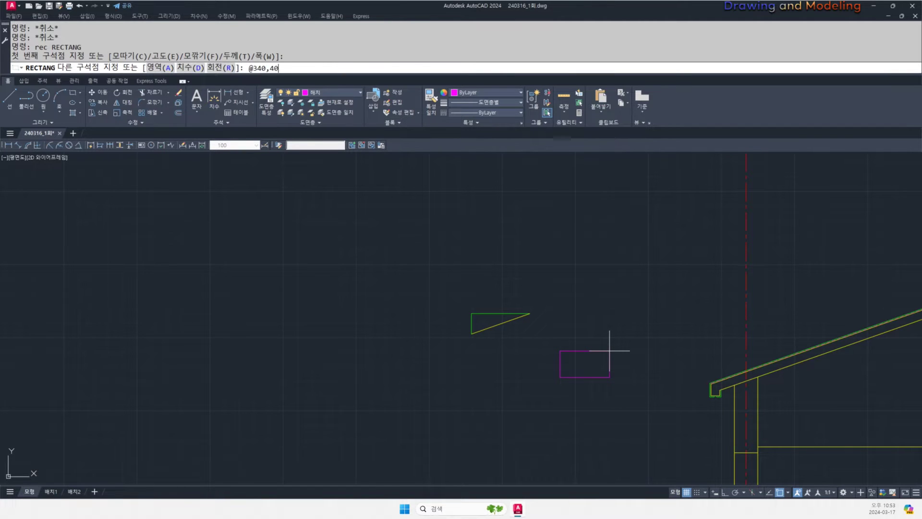
key(space)
key(Escape)
- Match the new rectangle to the properties of the green roof finish line
key(Escape)
scroll(669, 404, up, 3)
text(ma)
key(space)
click(778, 383)
drag(455, 306, 407, 307)
key(Escape)
- Move the green rectangle sideways, closer to the roof eave
middle_drag(408, 307, 409, 328)
text(m)
key(space)
click(440, 291)
click(634, 293)
key(Escape)
key(Escape)
- Explode the rectangle and offset its top, right and left edges 20 mm inward
scroll(635, 376, up, 3)
drag(648, 365, 596, 315)
text(x)
key(space)
text(o)
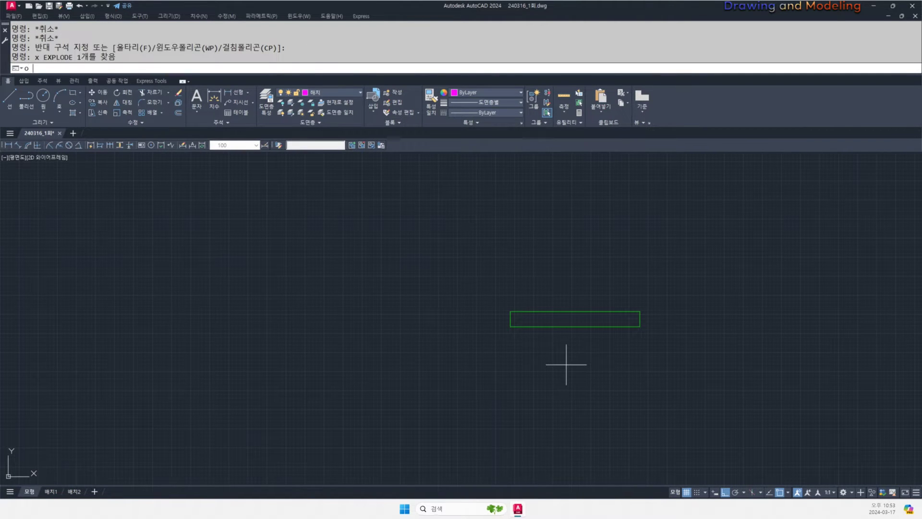
key(space)
text(20)
key(space)
click(610, 291)
click(607, 308)
click(689, 303)
click(388, 302)
click(374, 303)
click(374, 302)
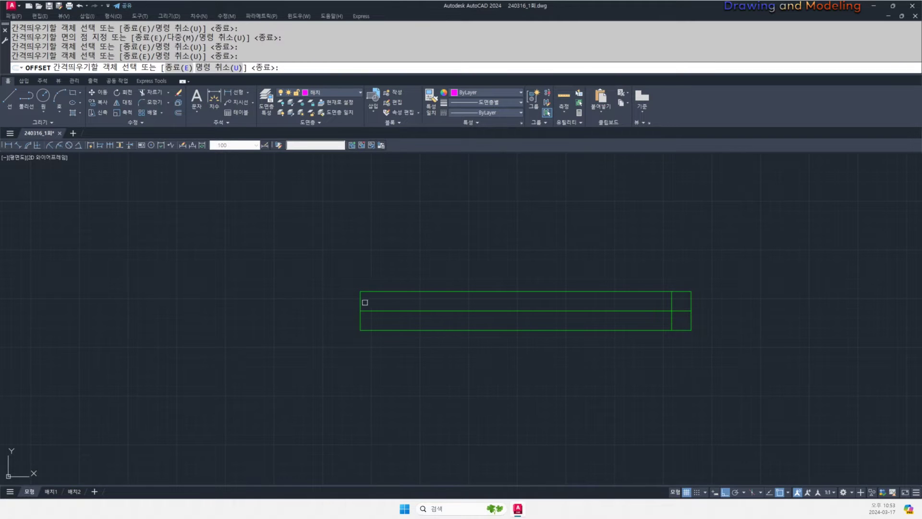
key(Escape)
- Trim the overlapping inner lines at the profile's left corner to form the left leg
scroll(353, 305, up, 4)
click(434, 337)
click(409, 306)
key(space)
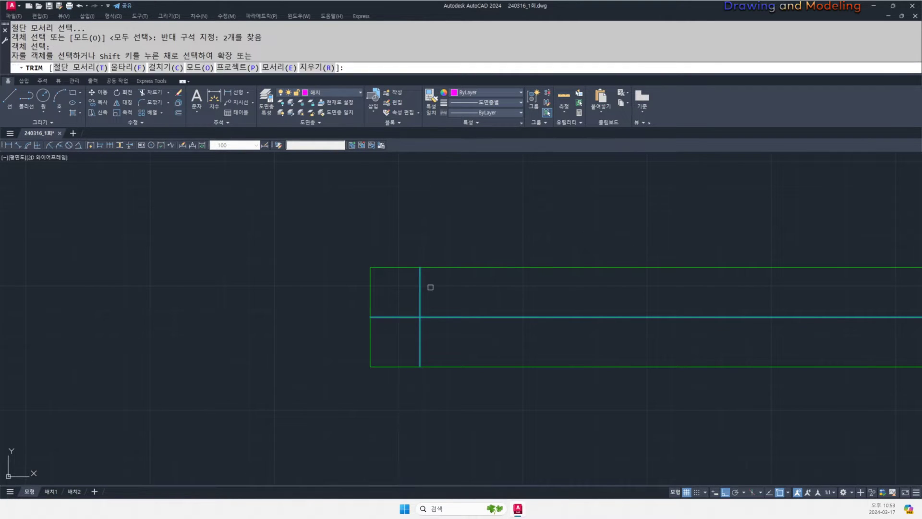
click(431, 287)
click(388, 323)
key(Escape)
key(Escape)
scroll(403, 323, down, 4)
- Trim the rectangle's bottom edge between the two end legs
key(space)
key(space)
click(575, 349)
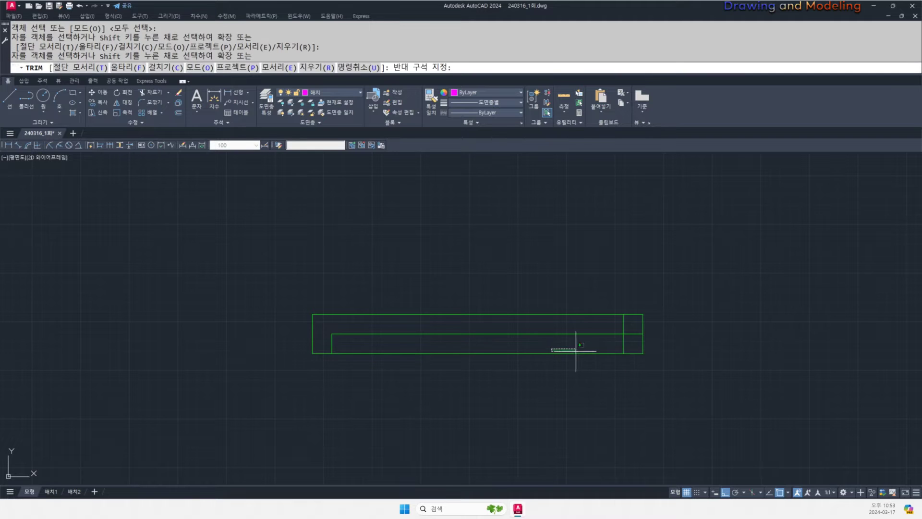
key(Escape)
key(Escape)
- Trim the overlapping inner lines at the profile's right corner to form the right leg
scroll(635, 333, up, 4)
key(space)
click(621, 349)
click(588, 315)
click(628, 324)
click(620, 347)
click(622, 299)
click(579, 307)
key(Escape)
scroll(588, 321, down, 4)
drag(666, 368, 269, 278)
middle_drag(390, 321, 475, 317)
click(590, 355)
click(572, 292)
key(Escape)
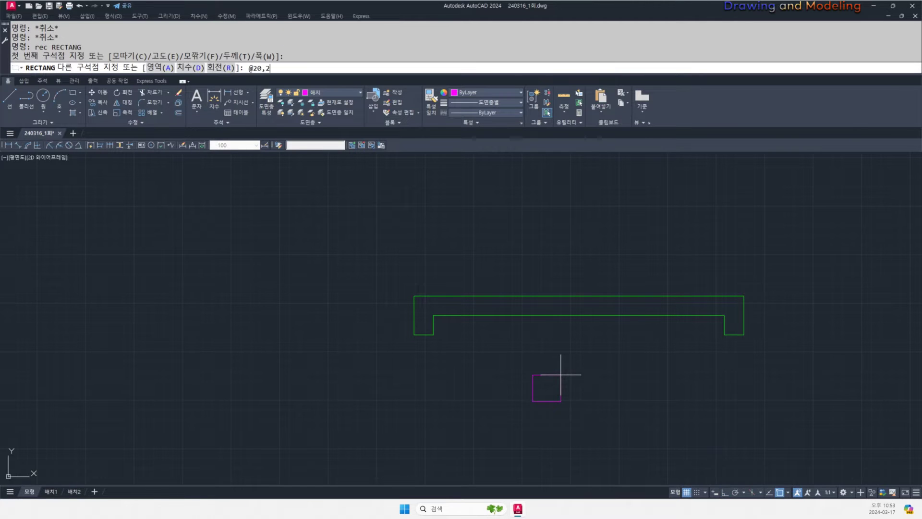
- Draw a 20 mm square below the profile and match its properties to the green profile
click(579, 315)
click(532, 391)
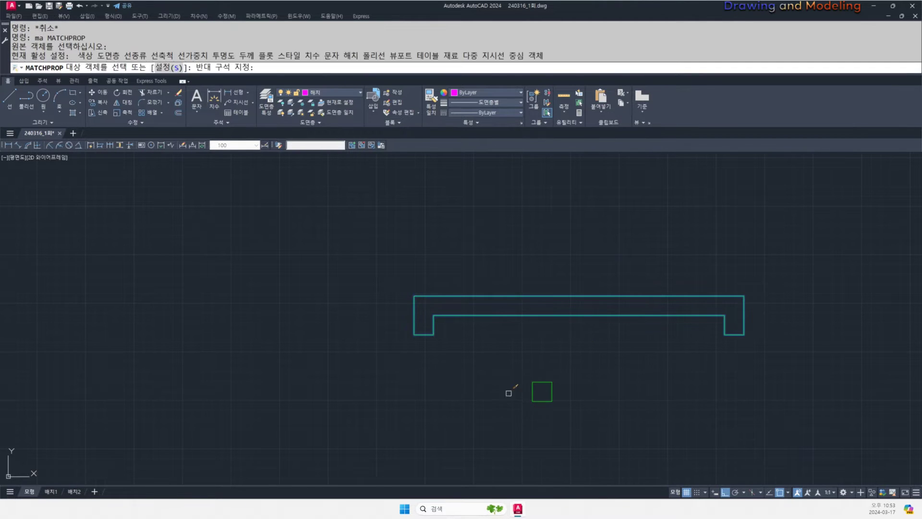
key(Escape)
key(Escape)
- Draw the square's rising diagonal and move both into the inner corner beside the profile's right leg
scroll(546, 412, up, 2)
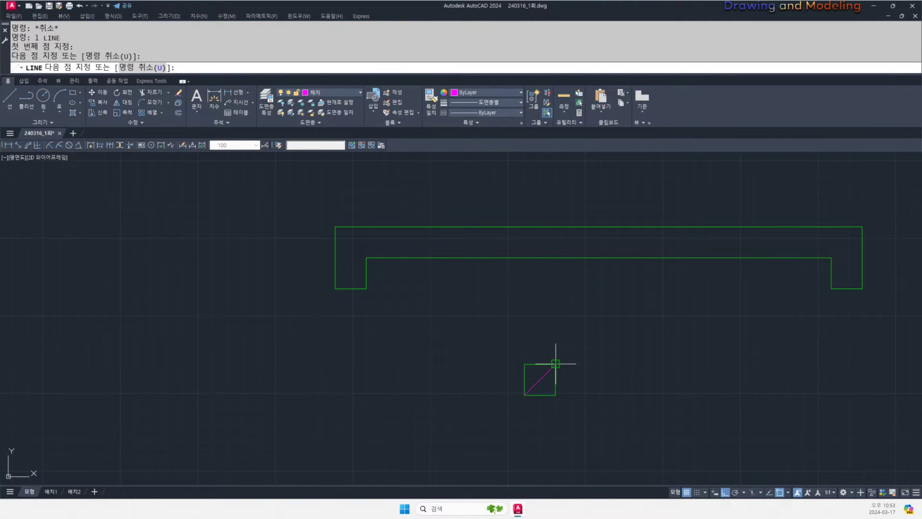
middle_drag(585, 374, 572, 394)
text(m)
click(527, 382)
key(Escape)
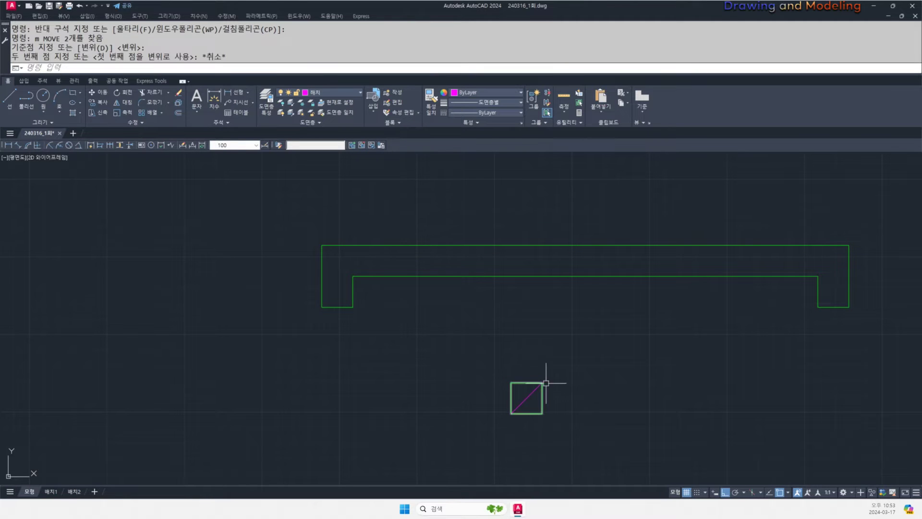
click(542, 383)
click(818, 276)
key(Escape)
key(Escape)
- Copy the square with its diagonal 270 mm toward the profile's left leg
middle_drag(780, 325, 754, 347)
key(Return)
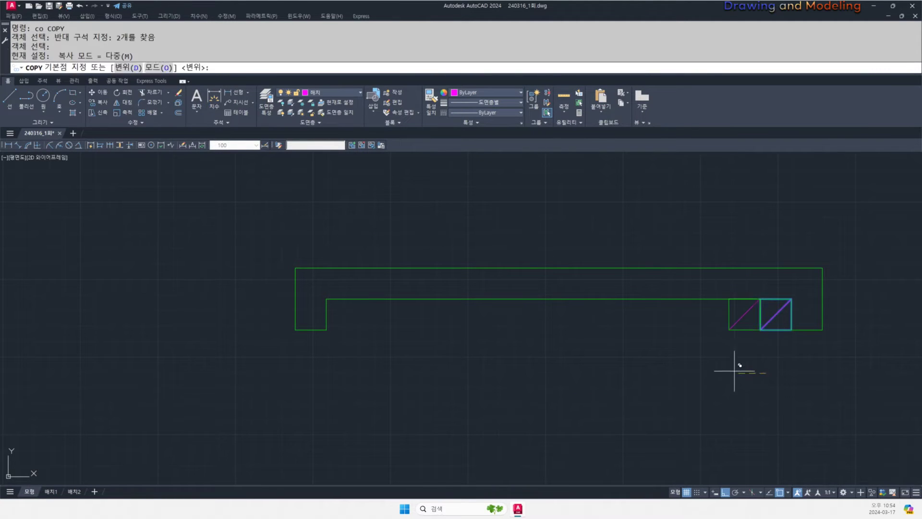
click(735, 370)
text(270)
key(Return)
key(Escape)
- Stretch the upper edge of the copied left square and its diagonal 20 mm upward
text(s)
key(Return)
scroll(495, 346, up, 4)
click(592, 344)
click(471, 293)
key(Return)
click(665, 430)
text(2)
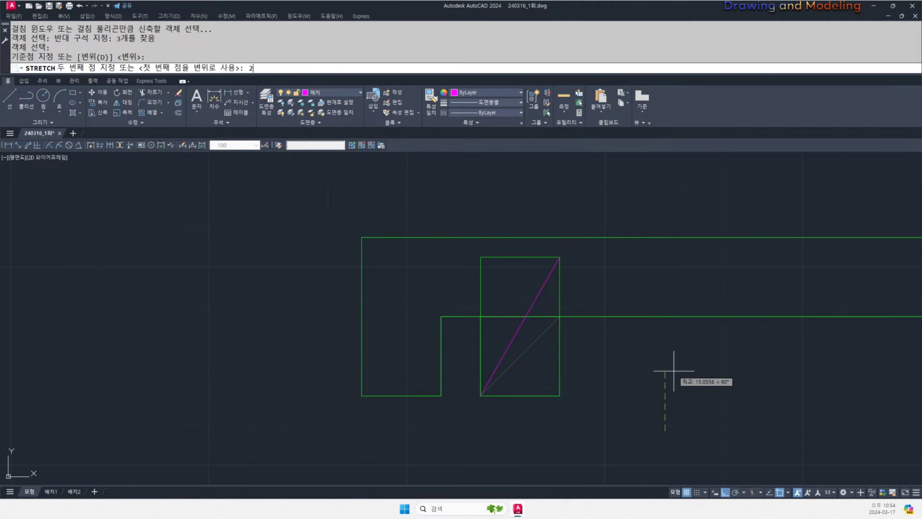
text(0)
key(Return)
key(Escape)
key(Escape)
- Rotate the profile clockwise about its right leg by reference until its underside meets the taller block's upper edge
scroll(673, 370, down, 6)
text(ro)
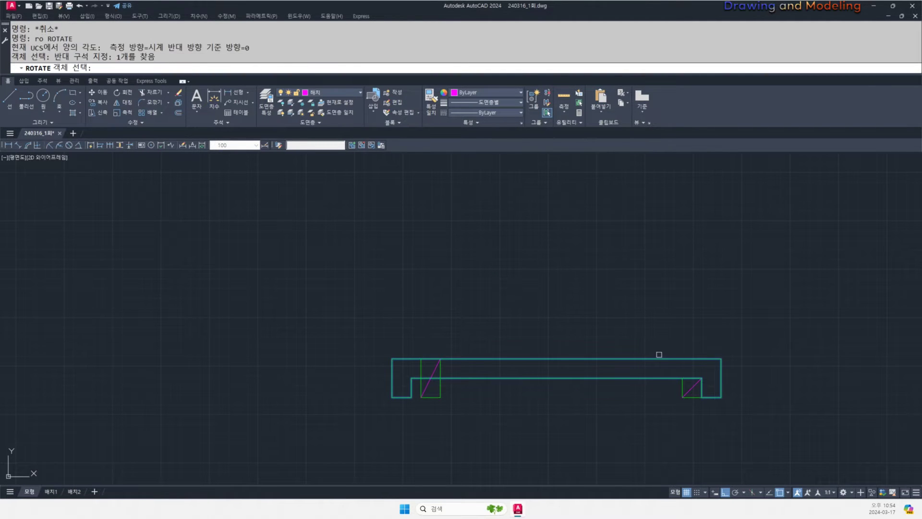
click(720, 396)
text(r)
key(Return)
click(721, 397)
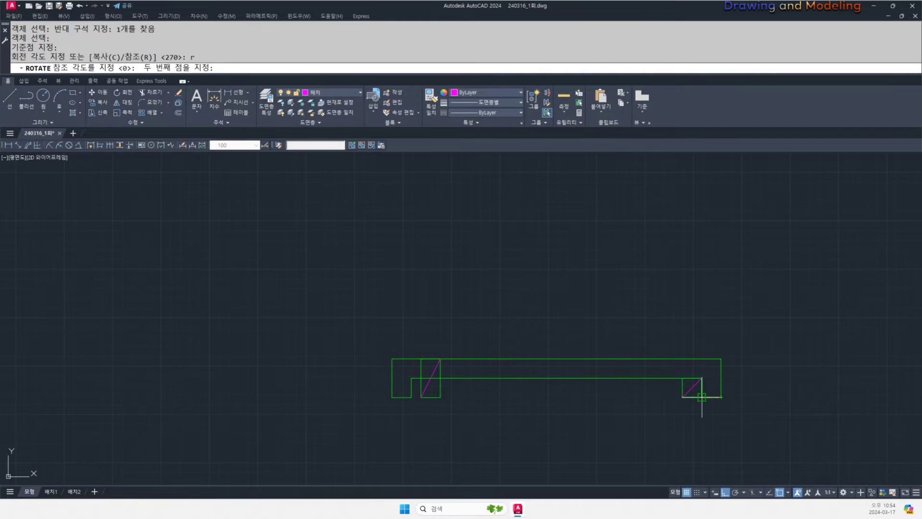
click(701, 396)
mouse_move(571, 385)
middle_down()
mouse_move(599, 387)
mouse_move(619, 406)
middle_up()
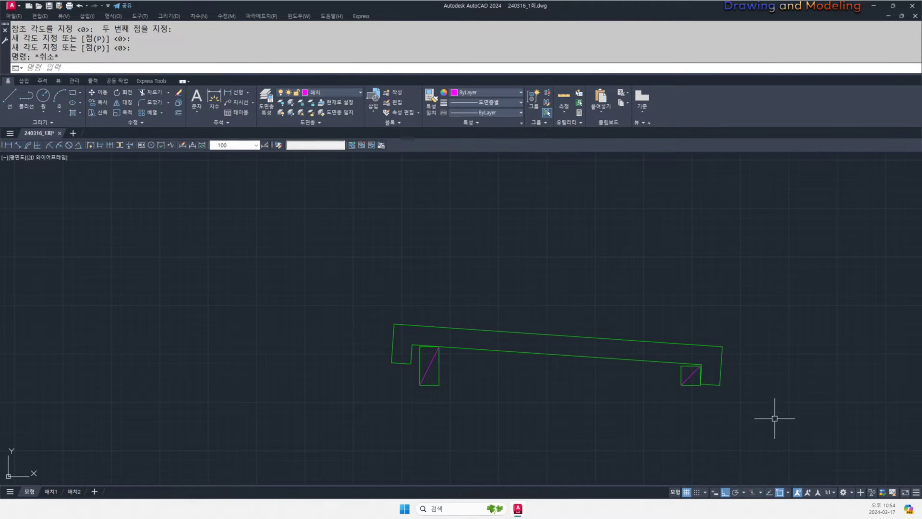
- Copy the tilted profile and its small right block with diagonal 300 mm to the right
click(775, 418)
click(640, 332)
scroll(736, 390, down, 2)
middle_drag(736, 389, 647, 381)
text(co)
key(Return)
click(565, 416)
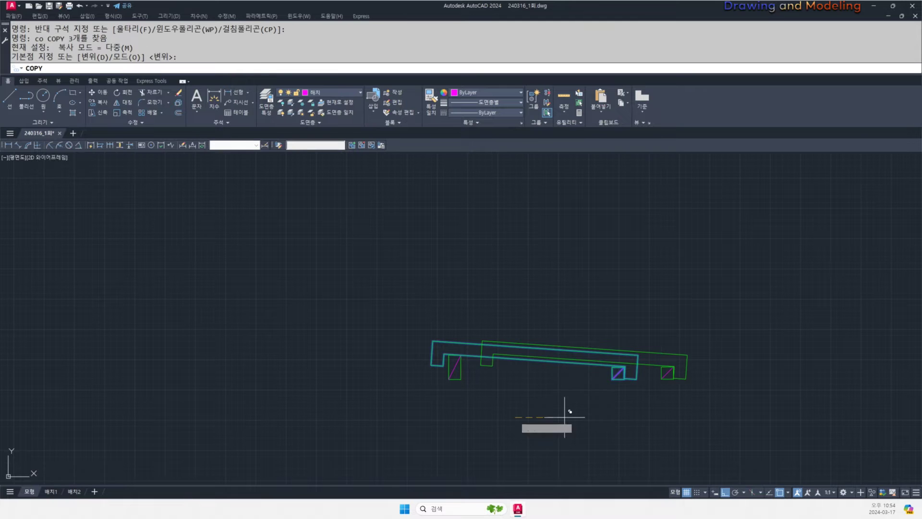
text(300)
key(Return)
key(Escape)
- Explode the copied profile into separate lines
click(719, 369)
click(699, 325)
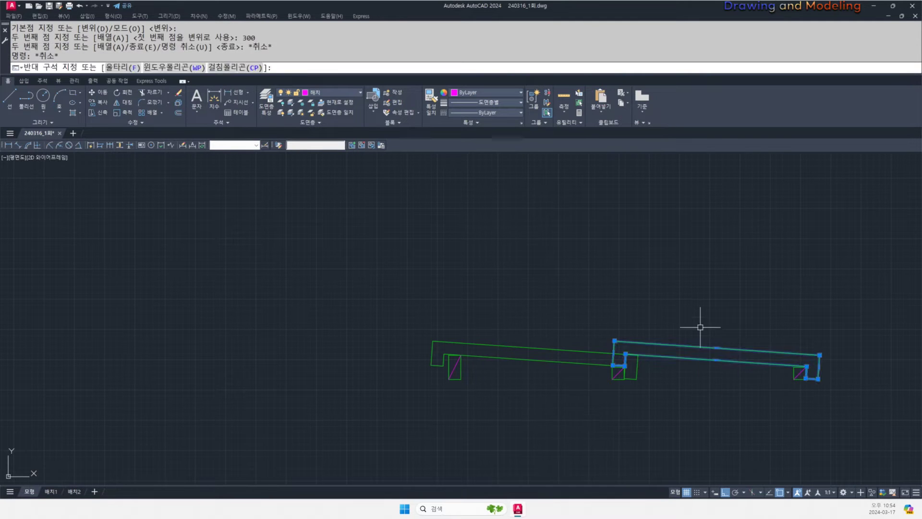
text(x)
key(Escape)
key(Escape)
- Fillet the copied profile's left edge with its underside to close the left end without a leg
scroll(624, 340, up, 2)
text(f)
click(624, 371)
click(651, 343)
key(space)
click(626, 352)
click(662, 366)
key(Escape)
key(Escape)
- Erase the leftover left-leg lines of the copied profile
scroll(607, 371, up, 2)
click(586, 375)
text(e)
click(565, 375)
click(661, 402)
text(e)
scroll(600, 373, down, 2)
click(661, 329)
click(617, 334)
- Select the copied profile's six lines and join them into one polyline
middle_drag(803, 390, 501, 355)
scroll(501, 356, down, 2)
click(575, 364)
click(562, 324)
click(614, 324)
click(671, 406)
middle_drag(634, 402, 687, 395)
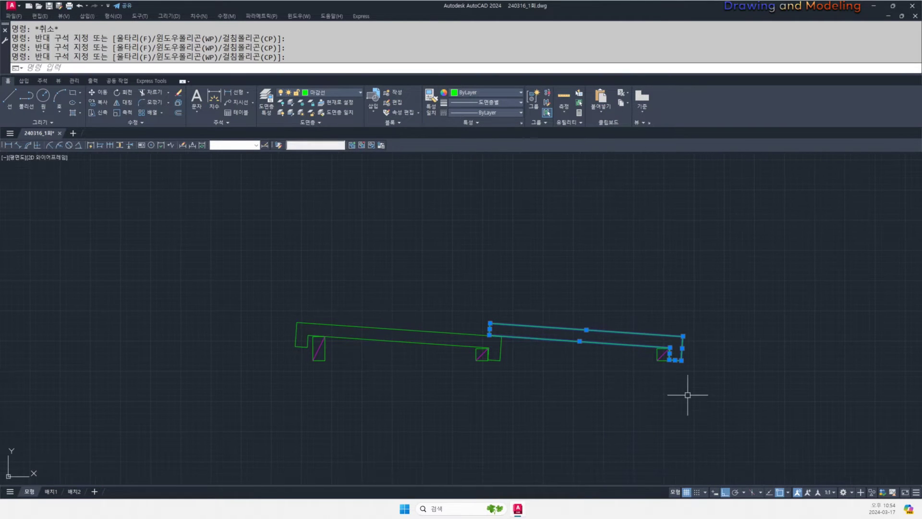
text(j JOIN 6개를 찾음)
- Group the right profile with its small block and diagonal
click(712, 378)
click(632, 317)
middle_drag(549, 387, 651, 383)
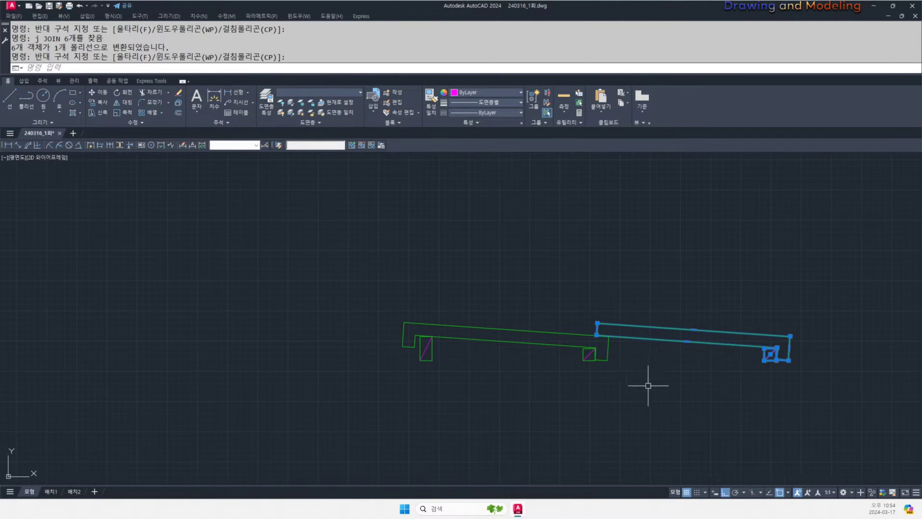
text(g)
- Group the left profile with its two blocks and their diagonals
click(391, 270)
click(647, 378)
click(532, 350)
click(485, 316)
key(space)
key(Escape)
- Check the grouping of both roof-covering pieces by selecting each one
click(557, 384)
click(519, 315)
click(735, 380)
click(690, 317)
key(Escape)
click(650, 379)
click(594, 327)
middle_drag(561, 380, 591, 366)
scroll(561, 364, up, 2)
scroll(635, 362, down, 3)
middle_drag(646, 358, 342, 330)
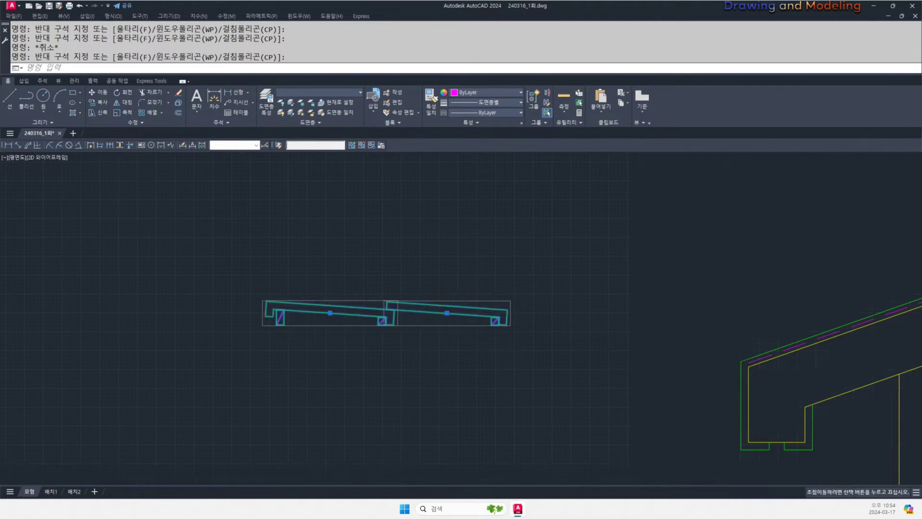
key(Escape)
key(Escape)
- Draw a helper circle of radius 20 mm centred on the outer corner of the left eave
middle_drag(706, 361, 611, 336)
scroll(650, 332, up, 2)
text(c)
key(space)
click(635, 342)
key(Escape)
key(Escape)
key(space)
click(634, 341)
text(20)
key(Return)
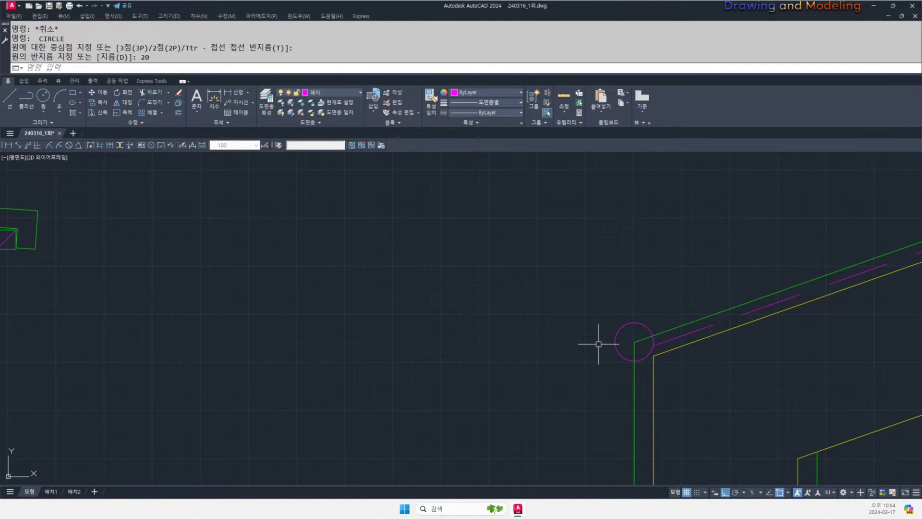
key(Escape)
key(Escape)
- Move both groups by the tall block's lower-left corner to where the helper circle crosses the outer roof line
scroll(673, 323, down, 3)
middle_drag(535, 372, 559, 378)
text(m)
key(space)
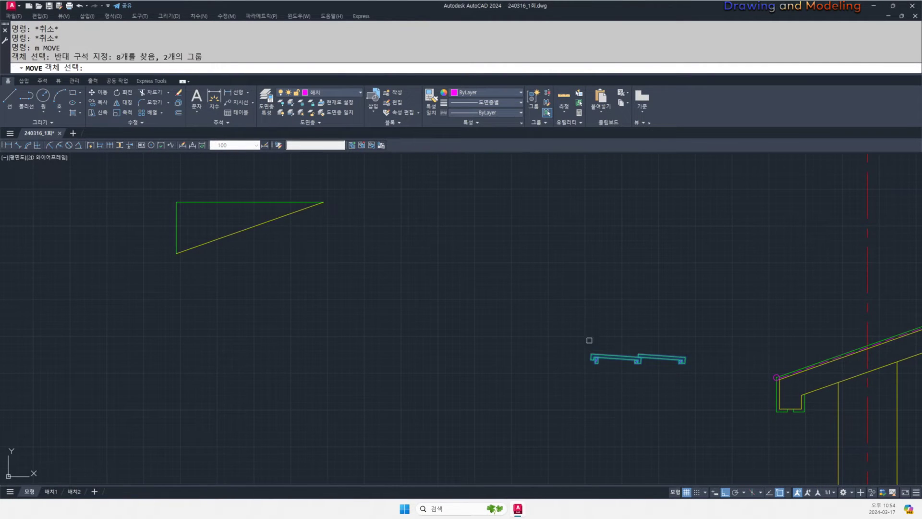
key(space)
scroll(597, 369, up, 3)
click(591, 353)
scroll(768, 382, down, 3)
scroll(700, 350, up, 5)
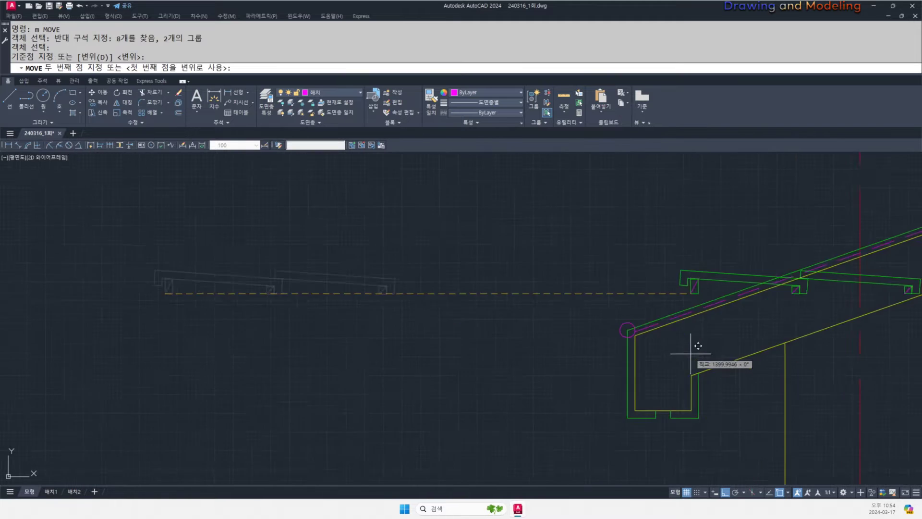
click(628, 315)
key(Escape)
key(Escape)
- Erase the helper circle at the eave corner
click(599, 327)
click(564, 337)
text(e)
- Rotate both roof-covering groups about the tall block's lower-left corner to align them with the roof slope
scroll(673, 346, down, 3)
middle_drag(737, 347, 629, 358)
text(ro)
key(space)
click(761, 333)
click(638, 319)
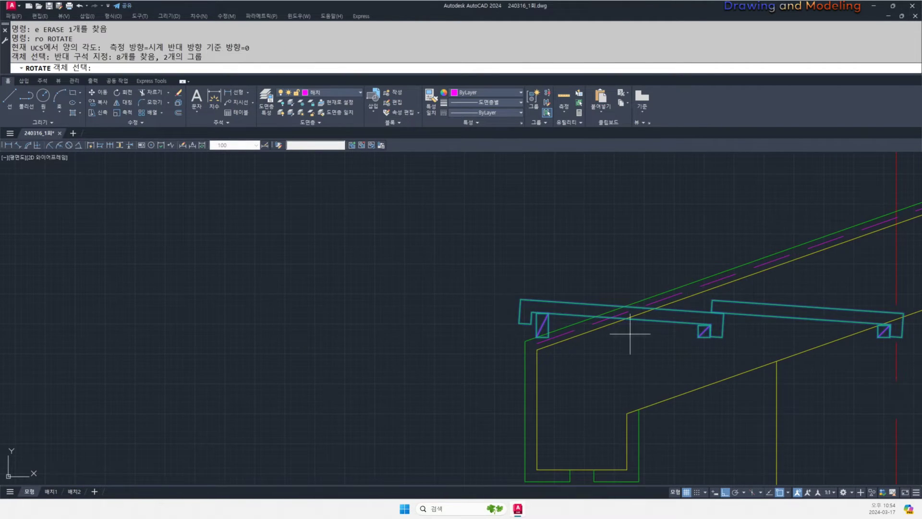
key(space)
scroll(487, 353, up, 8)
scroll(536, 337, down, 5)
key(Escape)
key(Escape)
- Array the upper roof-covering group along the outer roof line as a path array with 300 mm item spacing
text(a)
key(Return)
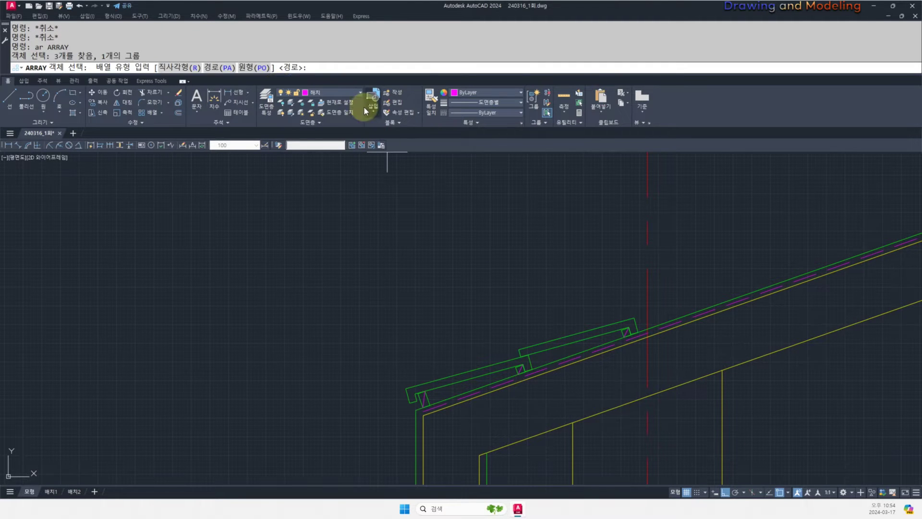
click(216, 69)
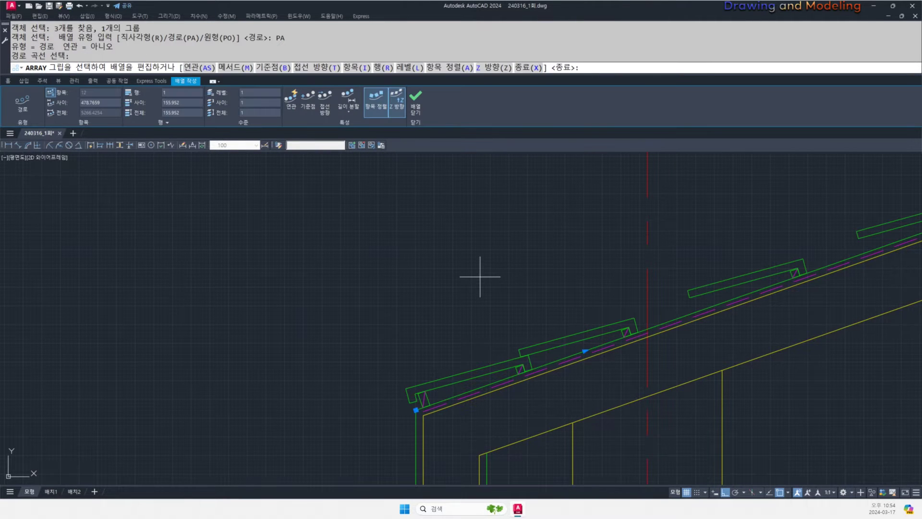
key(Return)
text(300)
key(Return)
key(Escape)
scroll(598, 323, down, 5)
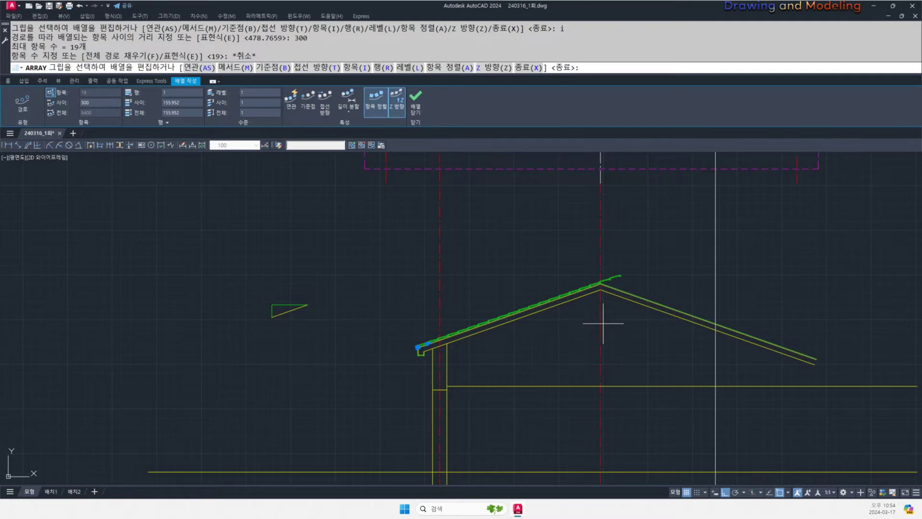
- Erase the arrayed roof-covering pieces that extend past the ridge
scroll(659, 286, up, 5)
key(Escape)
key(Escape)
click(697, 255)
click(656, 213)
text(e)
key(space)
middle_drag(637, 252, 638, 255)
key(Escape)
key(Escape)
- Erase the three uppermost roof-covering pieces next to the ridge on the left slope
scroll(629, 285, up, 6)
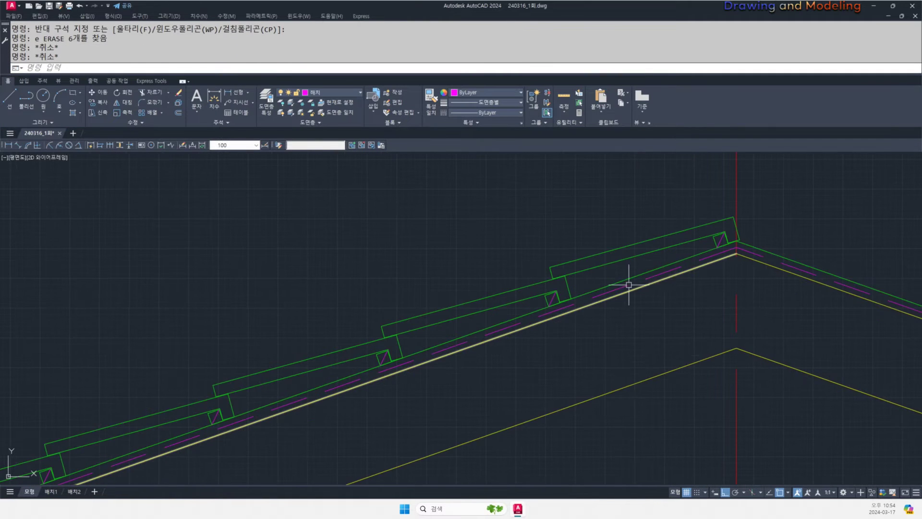
scroll(394, 303, down, 5)
middle_drag(384, 312, 666, 260)
middle_drag(626, 300, 419, 373)
scroll(552, 306, up, 10)
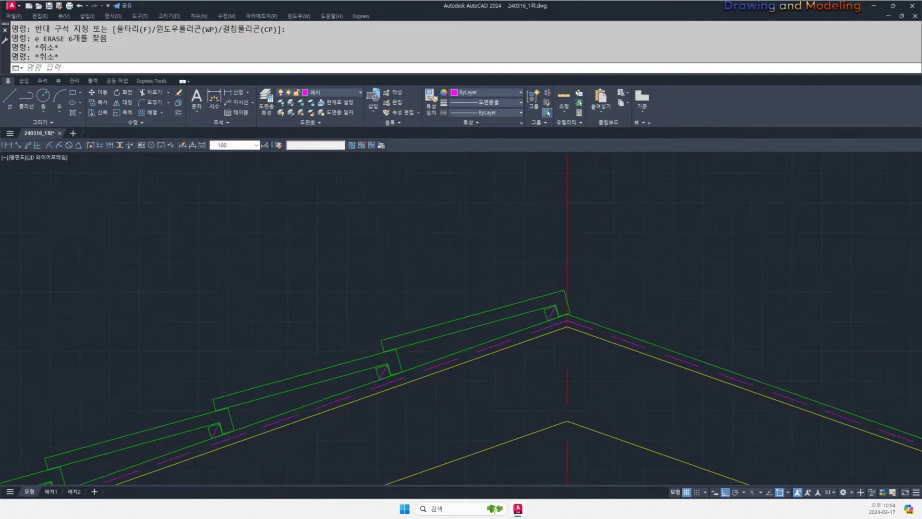
scroll(576, 339, down, 5)
scroll(617, 303, up, 3)
click(617, 303)
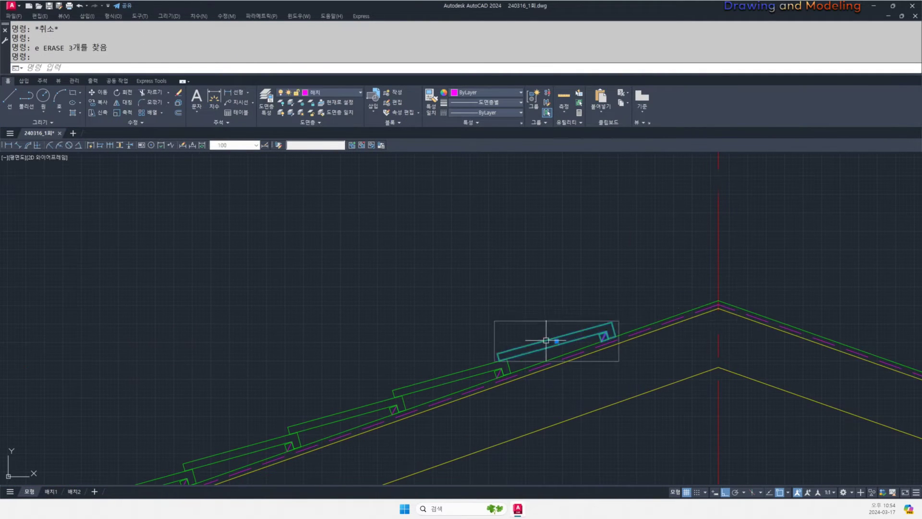
scroll(546, 340, down, 2)
key(Delete)
key(Escape)
- Create a path array of the topmost remaining roof-covering piece along the sloping underside line of the roof
middle_drag(516, 355, 596, 339)
text(ar)
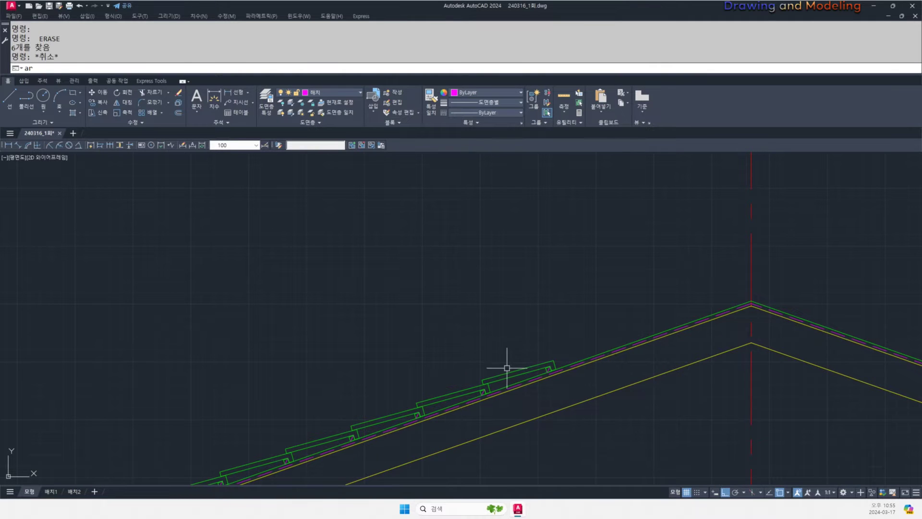
key(Return)
click(212, 67)
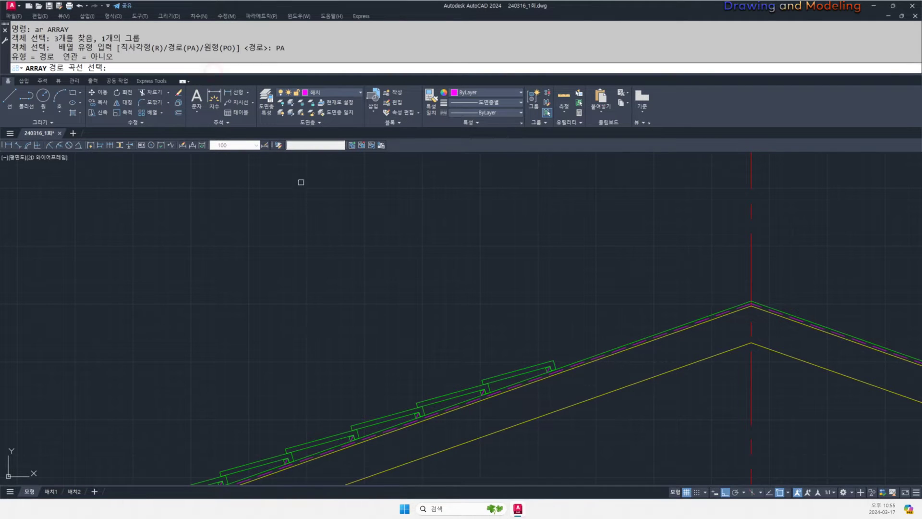
scroll(521, 301, down, 4)
click(317, 390)
middle_drag(488, 378, 439, 405)
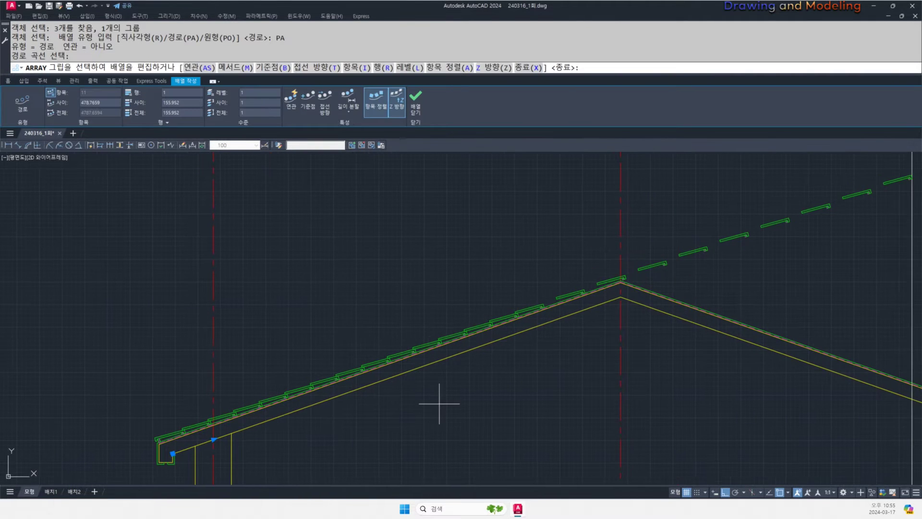
- Set the path array's item spacing to 280 mm and its item count to 4
text(i)
key(Return)
text(280)
key(Return)
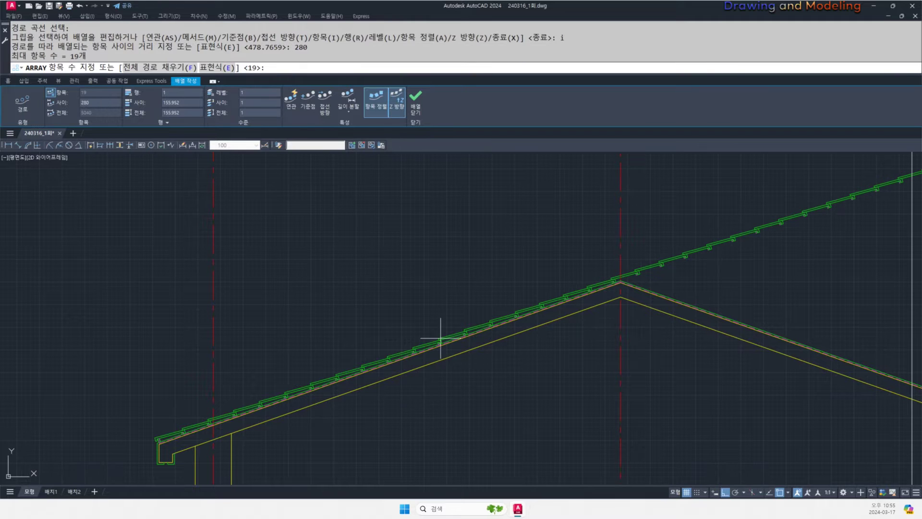
click(88, 91)
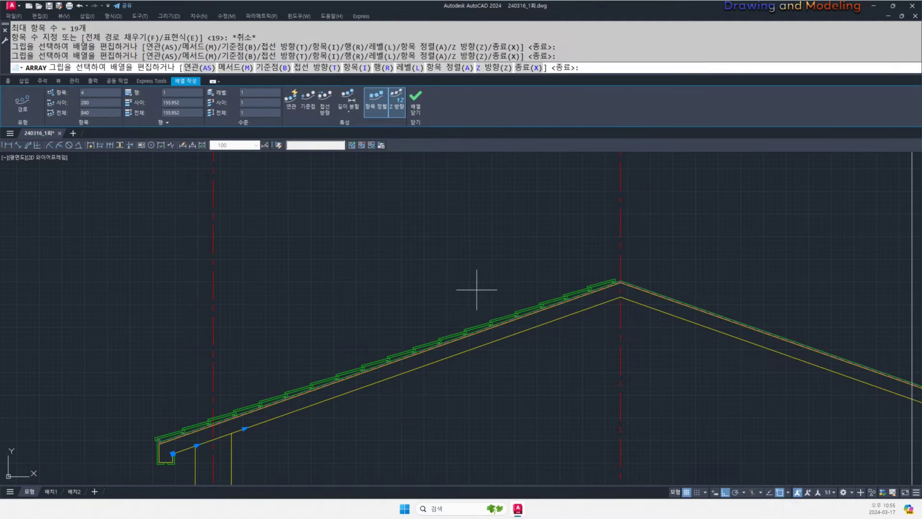
key(Escape)
key(Escape)
scroll(533, 333, up, 5)
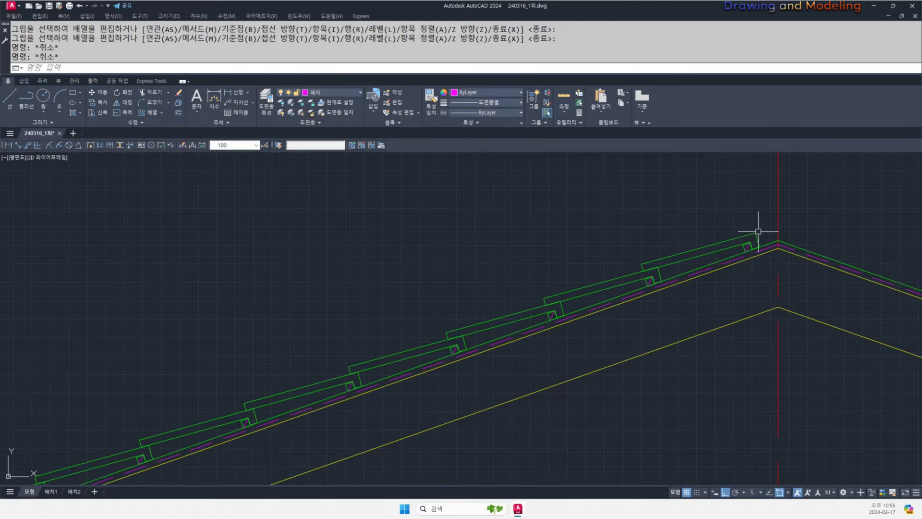
- Mirror the upper roof-covering pieces about the vertical centre line through the ridge, keeping the originals
scroll(635, 301, down, 5)
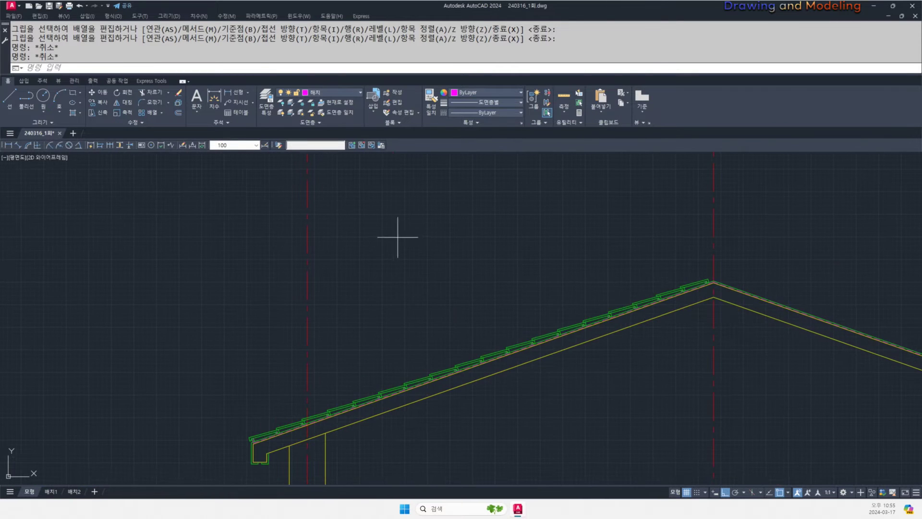
click(398, 237)
click(712, 396)
middle_drag(706, 364, 606, 347)
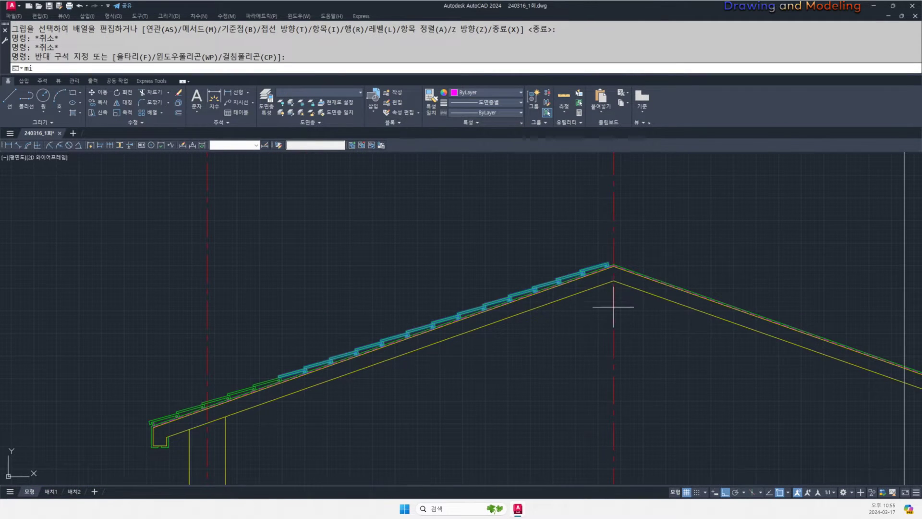
key(space)
click(613, 266)
click(644, 347)
key(space)
key(Escape)
key(Escape)
scroll(560, 308, down, 4)
middle_drag(561, 307, 569, 314)
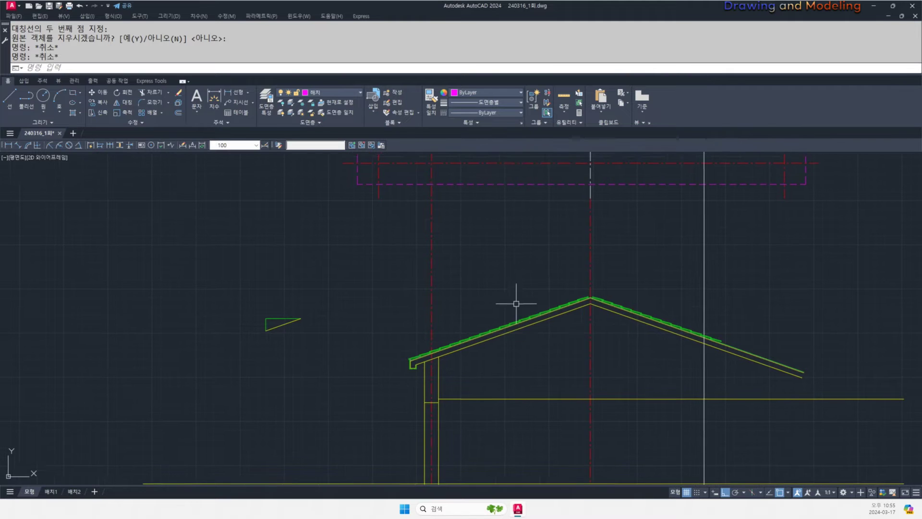
- Draw a helper circle of radius 50 mm centred on the apex of the outer roof line
scroll(517, 304, up, 6)
text(rec)
middle_drag(825, 371, 668, 344)
scroll(692, 345, up, 6)
key(Escape)
key(Escape)
text(c)
click(586, 330)
text(50)
key(space)
key(Escape)
key(Escape)
- Offset the ridge centre line by 150 mm to both sides
text(o)
key(space)
text(150)
key(space)
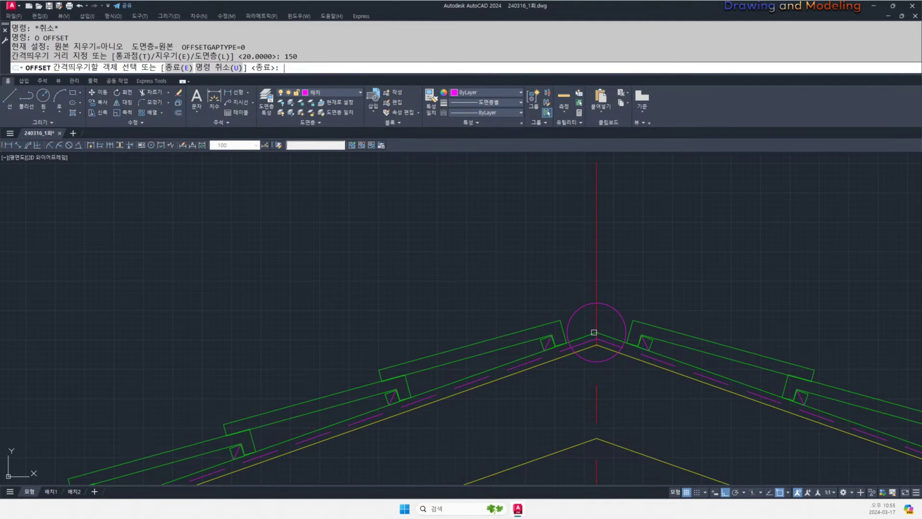
click(596, 270)
click(583, 269)
click(597, 267)
click(682, 282)
key(Escape)
key(Escape)
- Match the two offset vertical lines to the properties of the green roof outline
middle_drag(555, 316, 577, 330)
text(ma)
key(space)
click(543, 371)
click(565, 261)
click(486, 281)
click(735, 266)
click(644, 290)
key(Escape)
key(Escape)
- Draw a three-point arc between the covering's crossings with both offset lines, passing through the top of the helper circle
scroll(538, 338, up, 2)
text(a)
key(space)
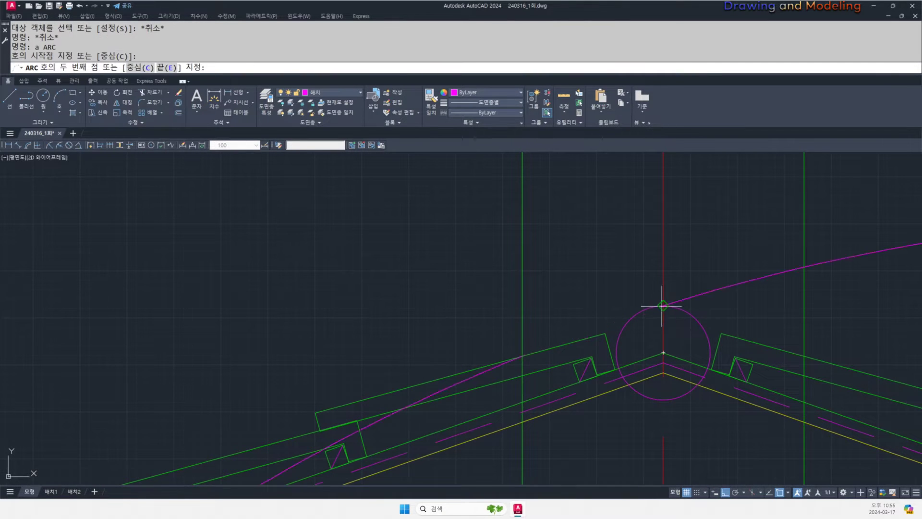
click(663, 306)
key(Escape)
key(Escape)
- Erase the helper circle at the roof apex
click(704, 321)
click(694, 325)
text(e)
key(space)
key(Escape)
- Offset the ridge arc upward three times at 20 mm spacing
middle_drag(702, 332, 695, 353)
text(o)
key(space)
text(20)
key(space)
click(729, 337)
click(736, 313)
click(736, 313)
click(731, 319)
click(734, 299)
click(735, 300)
click(742, 278)
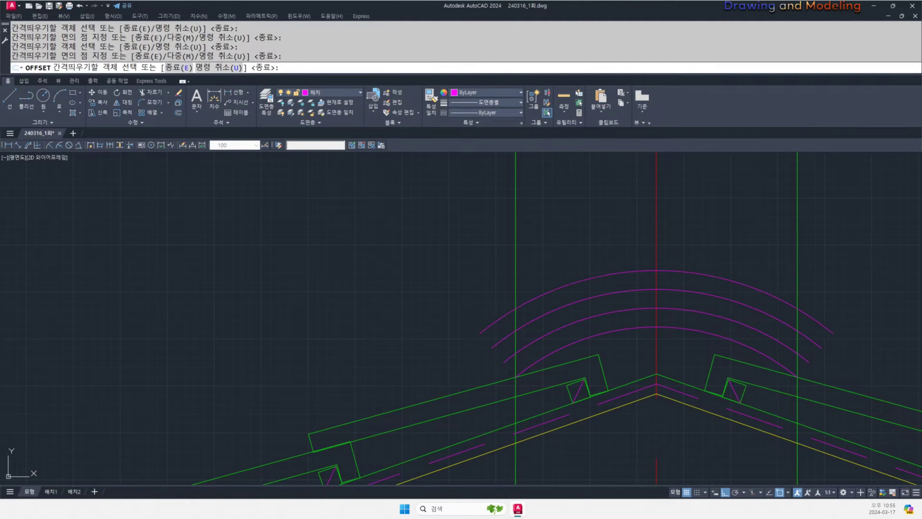
key(Escape)
key(Escape)
- Match the four ridge arcs to the properties of the green vertical line
middle_drag(795, 285, 776, 307)
text(ma)
key(space)
click(780, 289)
click(724, 268)
click(662, 371)
key(Escape)
key(Escape)
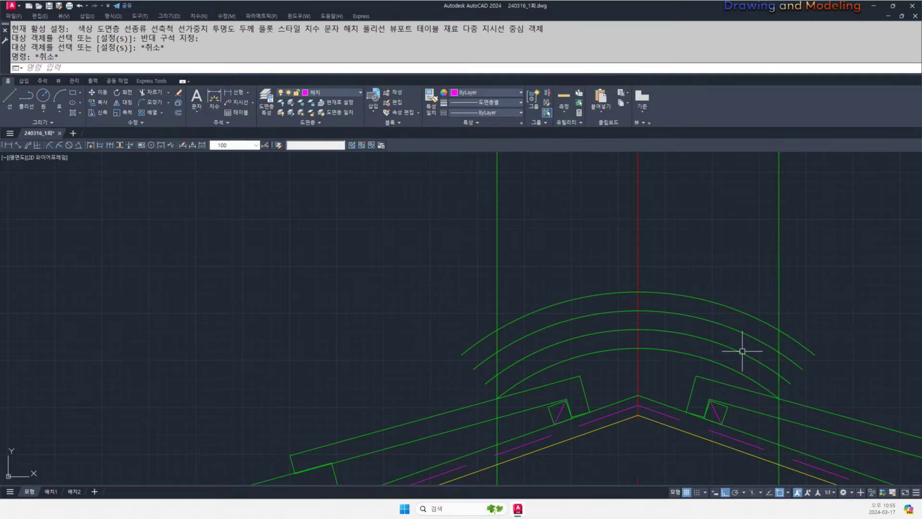
- Trim both vertical lines above the topmost ridge arc, using the arcs and verticals as cutting edges
text(tr)
key(space)
click(721, 277)
click(682, 346)
click(681, 348)
click(664, 356)
click(813, 280)
click(739, 304)
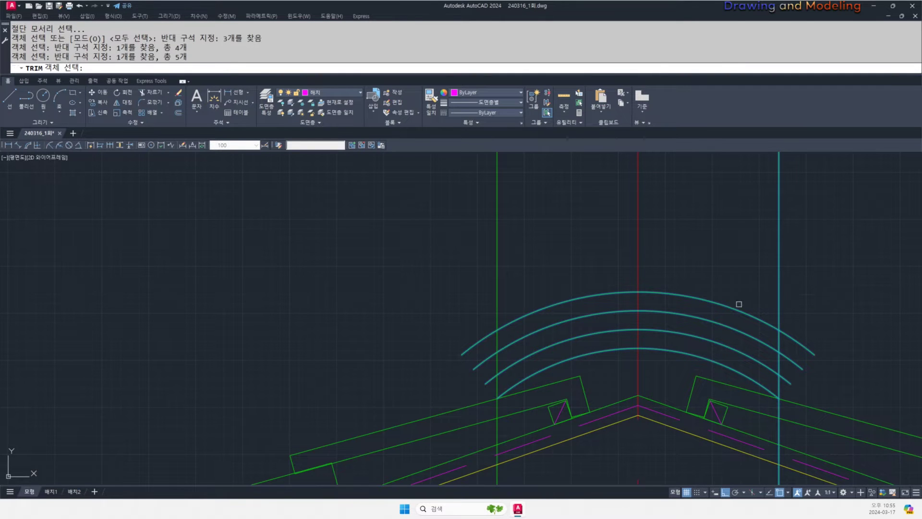
key(space)
click(483, 274)
click(532, 248)
click(803, 268)
click(726, 255)
- Trim the arc ends overhanging the two verticals and the parts of the verticals below the lowest arc
middle_drag(720, 453, 722, 315)
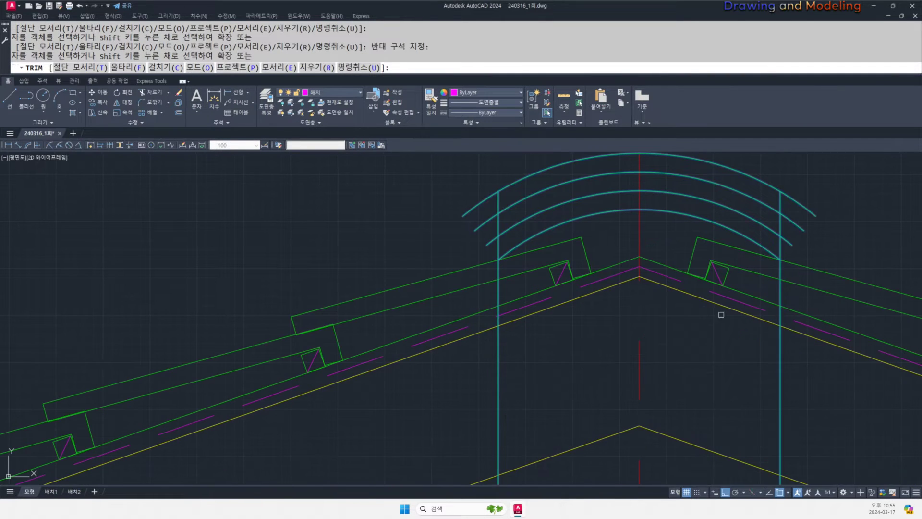
scroll(499, 325, up, 4)
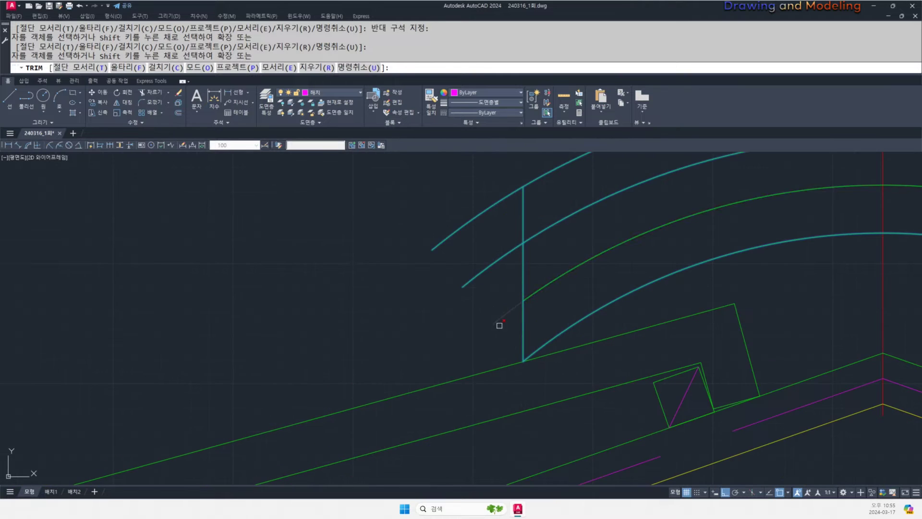
scroll(404, 212, down, 2)
middle_drag(404, 211, 323, 276)
scroll(671, 288, up, 2)
click(718, 241)
click(643, 375)
key(Escape)
key(Escape)
- Draw a circle of radius 70 mm centred on the crown of the topmost ridge arc
scroll(654, 355, down, 3)
middle_drag(550, 321, 589, 339)
text(c)
key(space)
click(600, 322)
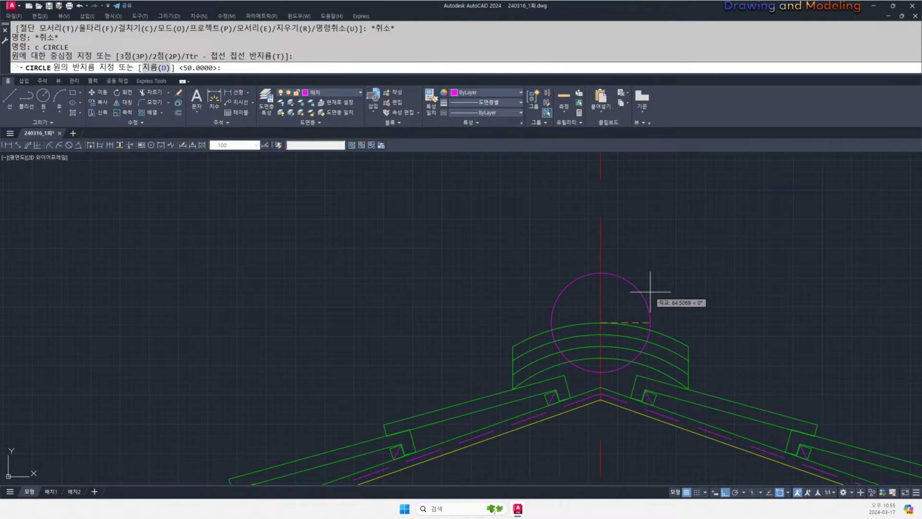
text(70)
key(Return)
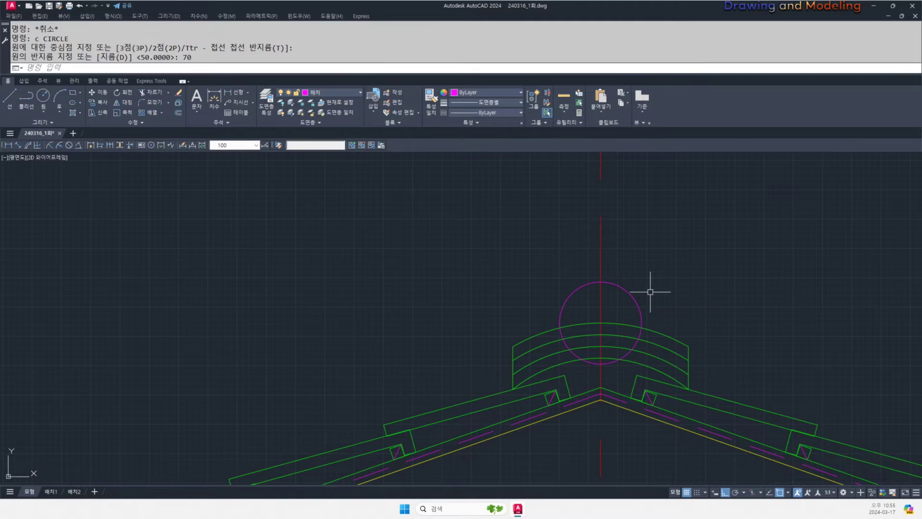
- Offset the circle on the crown of the topmost ridge arc 20 mm inward
key(Escape)
key(Escape)
text(o)
key(space)
text(20)
key(Return)
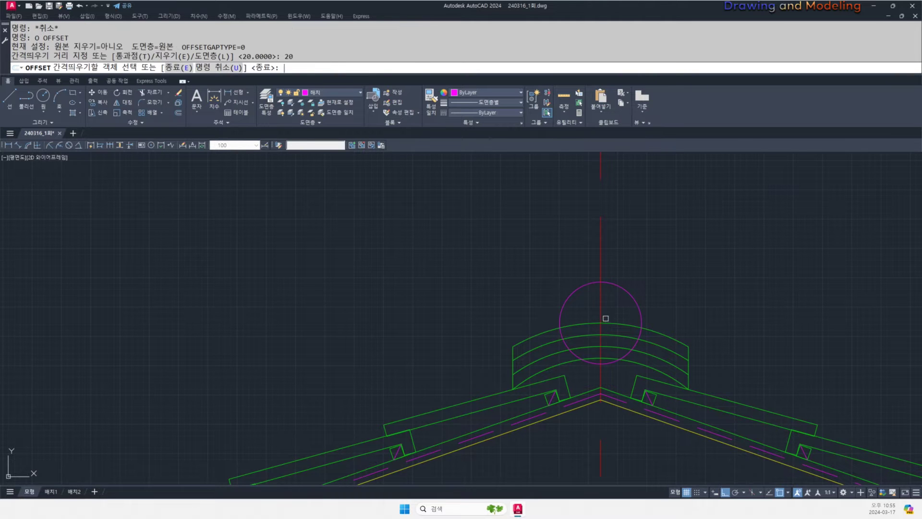
click(639, 309)
click(612, 311)
key(Escape)
key(Escape)
- Trim both concentric circles below the topmost ridge arc, using that arc as the cutting edge
scroll(603, 323, up, 4)
text(tr)
click(614, 307)
click(606, 333)
key(space)
click(649, 445)
click(617, 375)
key(Escape)
key(Escape)
middle_drag(631, 341, 632, 380)
- Match the two semicircular arcs to the properties of the green topmost ridge arc
text(ma)
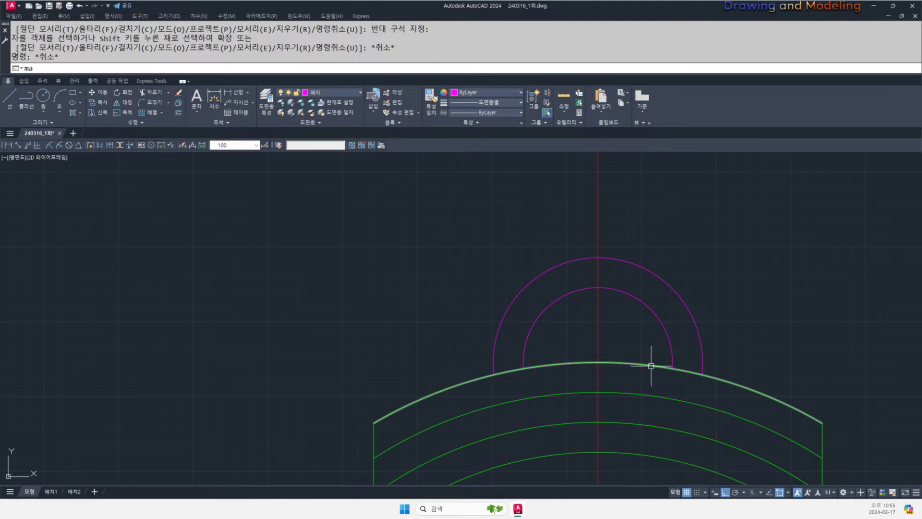
key(space)
click(653, 366)
click(665, 337)
click(690, 318)
key(Escape)
key(Escape)
- Draw a circle of radius 150 mm centred on the crown of the topmost ridge arc
scroll(644, 336, down, 4)
text(c)
key(space)
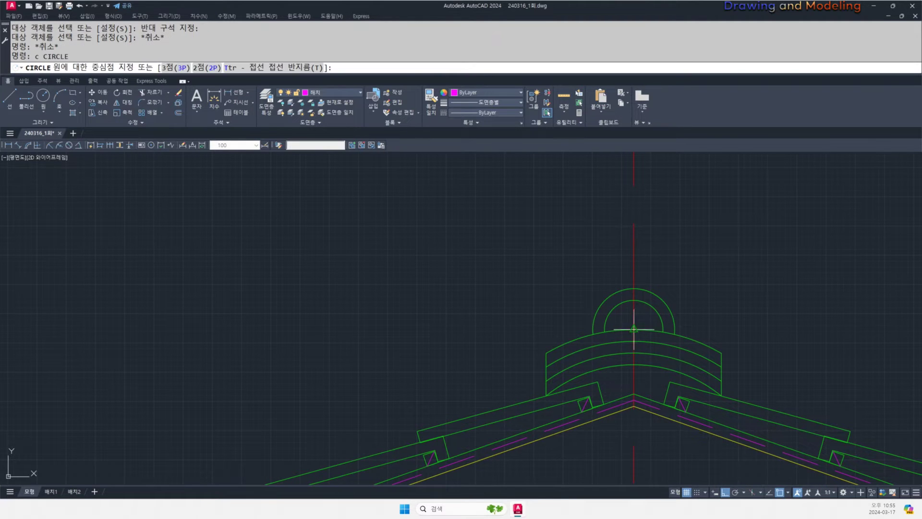
click(634, 329)
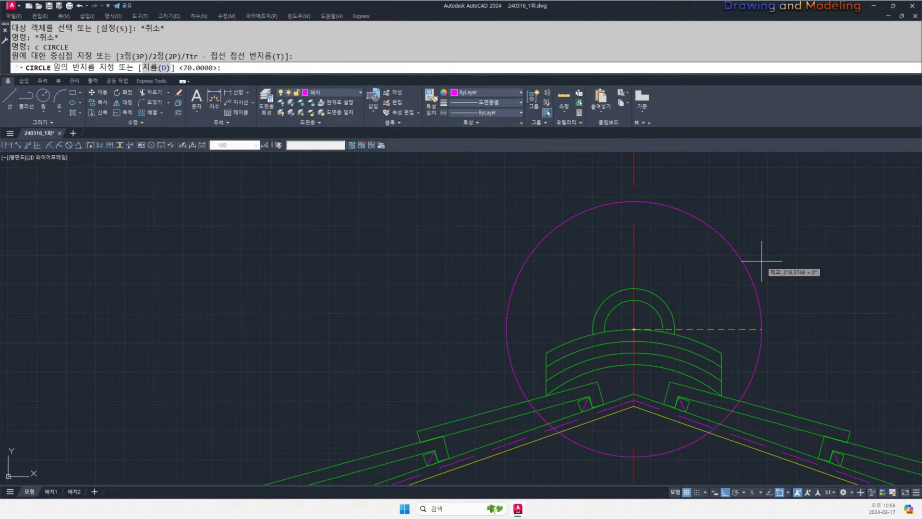
text(150)
key(Return)
key(Escape)
key(Escape)
key(Escape)
- Match the 150 mm radius circle to the properties of the green ridge lines
text(m)
middle_drag(576, 341, 625, 312)
click(624, 342)
click(630, 299)
click(582, 277)
key(Escape)
key(Escape)
- Draw a circle of radius 80 mm centred where the third ridge arc meets the ridge cap's left vertical
scroll(621, 349, up, 5)
text(c)
click(622, 330)
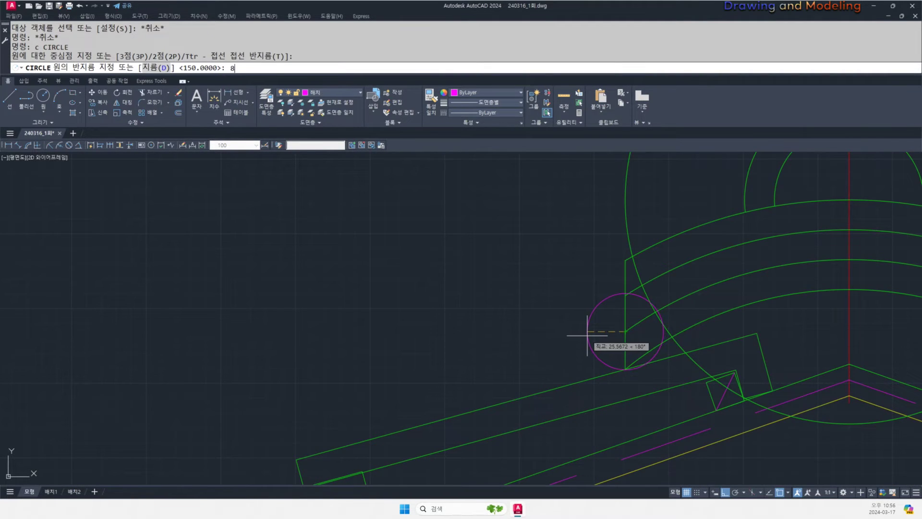
text(0)
key(Return)
key(Escape)
key(Escape)
- Trim the 80 mm circle to the arc outside the ridge cap above the roof tile, and erase the leftover piece
middle_drag(607, 243, 597, 284)
text(tr)
key(space)
click(625, 254)
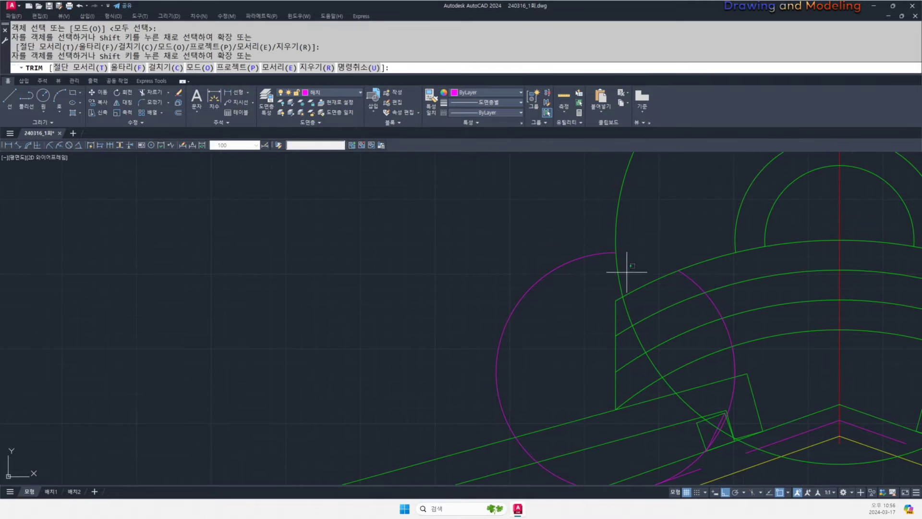
middle_drag(528, 440, 561, 364)
click(559, 368)
key(Escape)
click(573, 385)
text(e)
scroll(584, 343, down, 2)
key(Escape)
- Mirror the left side arc about the red ridge centreline, keeping the original
mouse_move(612, 307)
middle_down()
mouse_move(574, 359)
mouse_move(519, 369)
middle_up()
text(mi)
key(space)
click(511, 354)
click(474, 296)
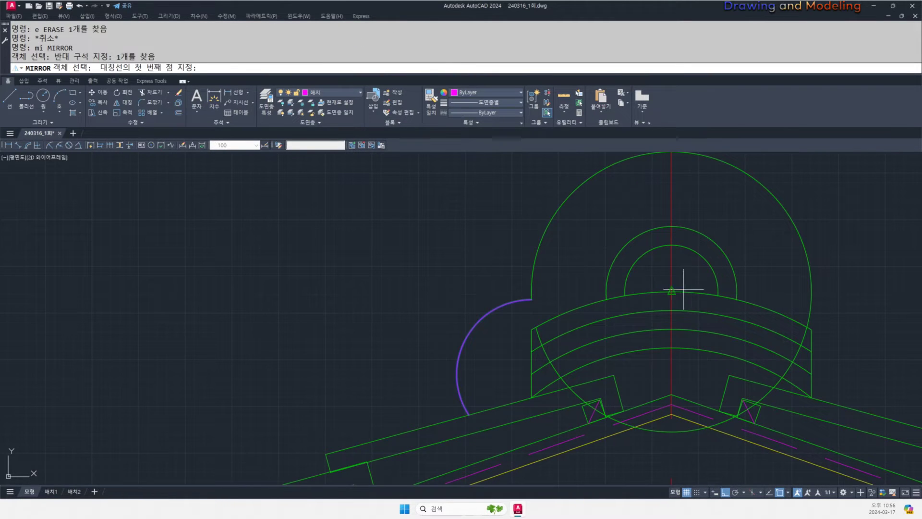
click(673, 290)
scroll(672, 290, down, 2)
middle_drag(669, 308, 638, 387)
click(662, 241)
key(space)
key(Escape)
- Trim the 150 mm circle so that only its part above the two side arcs is left
middle_drag(731, 333, 715, 280)
scroll(719, 322, up, 6)
text(tr)
key(space)
key(Escape)
scroll(786, 378, down, 2)
- Match both side arcs of the ridge cap to the properties of the green ridge lines
text(ma)
key(space)
click(620, 312)
click(274, 366)
click(229, 327)
key(Escape)
key(Escape)
scroll(307, 313, down, 3)
key(ctrl+2)
mouse_move(531, 410)
mouse_down()
mouse_move(517, 424)
mouse_move(464, 411)
mouse_up()
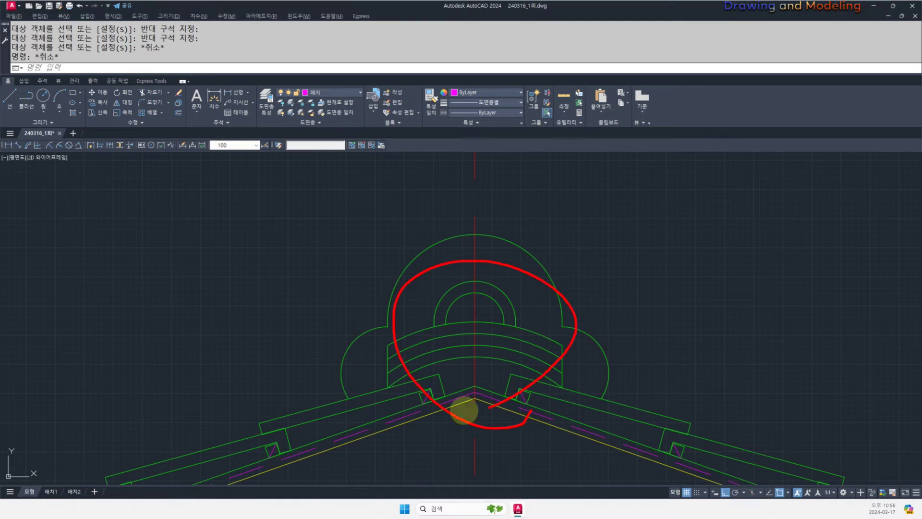
drag(401, 407, 464, 396)
key(Escape)
key(Escape)
mouse_move(482, 346)
middle_down()
mouse_move(527, 368)
mouse_move(543, 391)
mouse_move(621, 350)
mouse_move(540, 315)
middle_up()
click(638, 327)
click(589, 352)
click(454, 336)
click(422, 357)
key(Escape)
- Review the ridge cap and roof covering within the whole section drawing
scroll(459, 343, down, 4)
scroll(390, 341, up, 4)
scroll(514, 351, down, 6)
scroll(543, 391, down, 4)
scroll(588, 353, down, 2)
scroll(618, 328, up, 6)
middle_drag(617, 329, 523, 335)
scroll(615, 317, up, 4)
scroll(625, 307, down, 8)
middle_drag(605, 319, 650, 361)
scroll(542, 294, up, 6)
scroll(662, 316, up, 2)
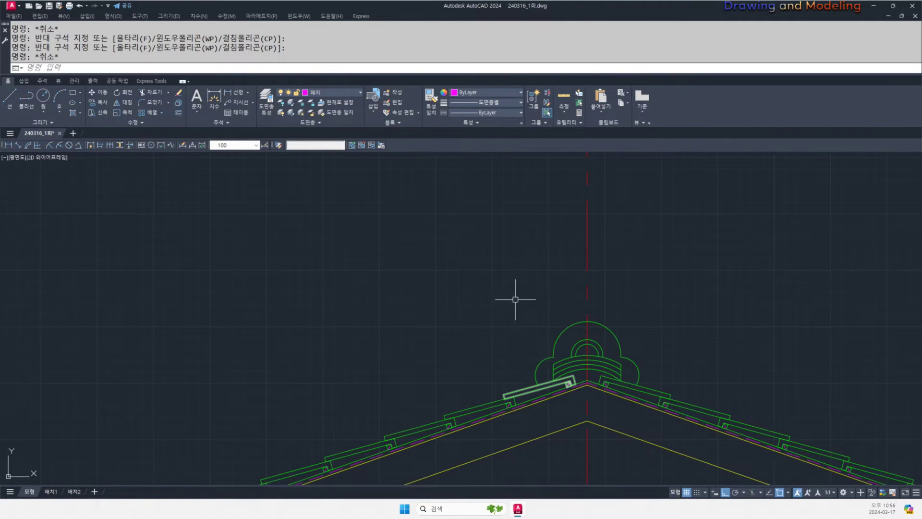
scroll(591, 365, down, 6)
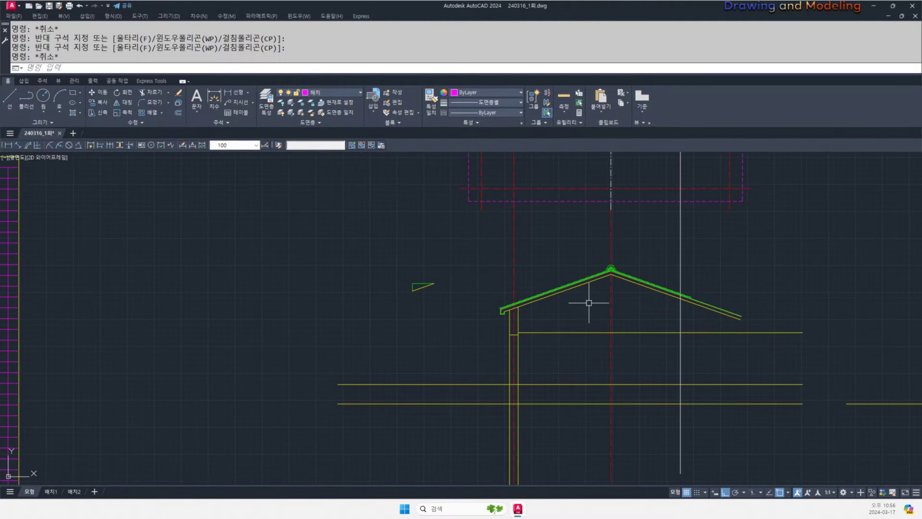
middle_drag(496, 373, 550, 352)
middle_drag(494, 270, 518, 294)
mouse_move(614, 365)
middle_down()
mouse_move(570, 407)
mouse_move(511, 419)
mouse_move(577, 383)
middle_up()
scroll(551, 376, up, 4)
scroll(531, 373, down, 4)
- Examine the floor plan along the section cut line, including the rooms and walls it crosses
scroll(576, 383, down, 5)
middle_drag(509, 372, 713, 369)
scroll(710, 370, up, 2)
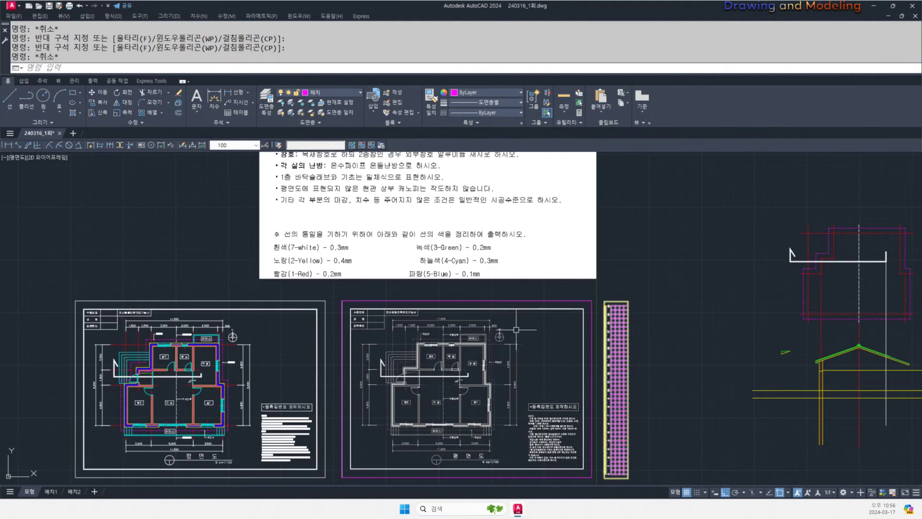
middle_drag(664, 393, 454, 374)
scroll(642, 346, up, 8)
mouse_move(560, 360)
middle_down()
mouse_move(701, 384)
mouse_move(595, 373)
mouse_move(608, 387)
middle_up()
scroll(574, 348, down, 2)
scroll(581, 331, down, 6)
middle_drag(372, 349, 408, 387)
scroll(502, 327, up, 8)
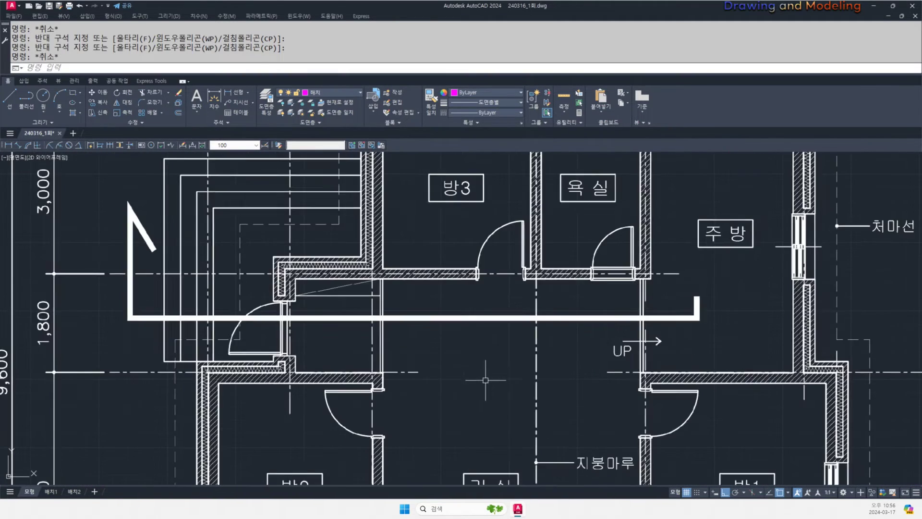
scroll(502, 327, down, 8)
scroll(494, 376, up, 10)
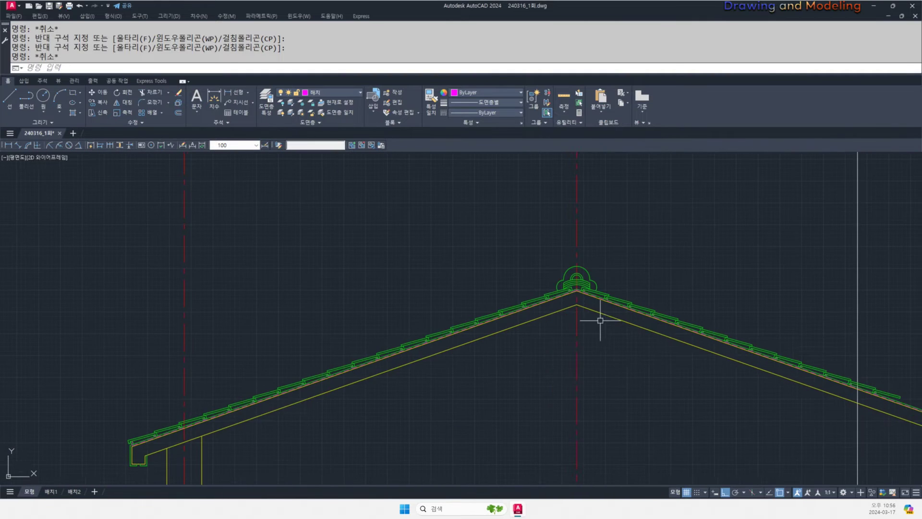
- Offset the red ridge centreline 300 mm to its left
key(Return)
text(300)
key(Return)
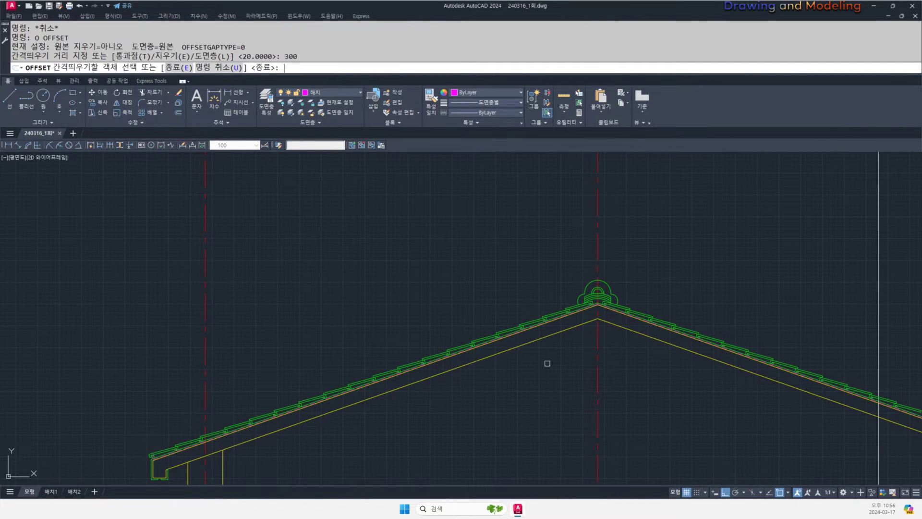
click(598, 349)
click(594, 344)
key(Escape)
key(Escape)
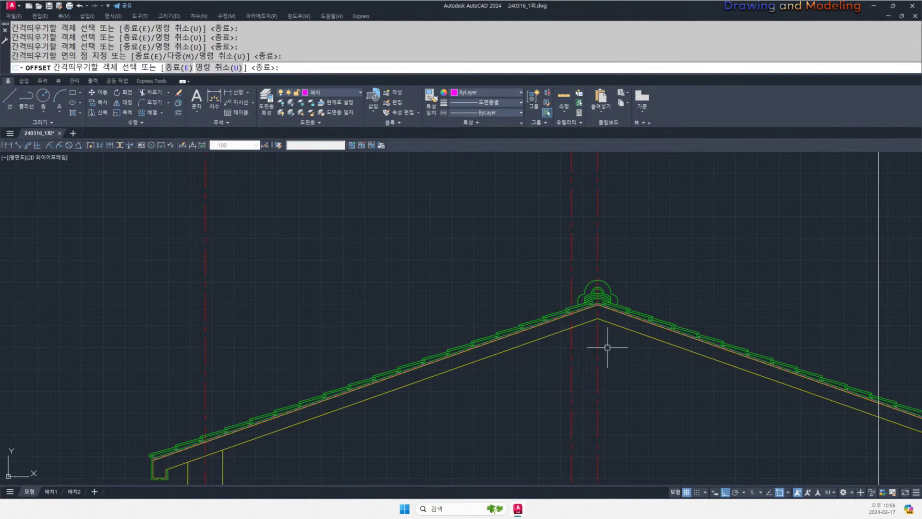
- Draw a horizontal line from the offset centreline's intersection with the lower roof slope past the right slope, and erase the offset centreline
scroll(580, 340, up, 3)
text(l)
key(Return)
click(511, 343)
click(691, 365)
key(Escape)
key(Escape)
click(533, 370)
click(490, 391)
text(e)
key(Return)
- Trim both lower roof slope lines above the horizontal line, and the horizontal line's overhang beyond the right slope
text(tr)
key(Return)
click(558, 351)
click(553, 336)
key(Return)
click(560, 326)
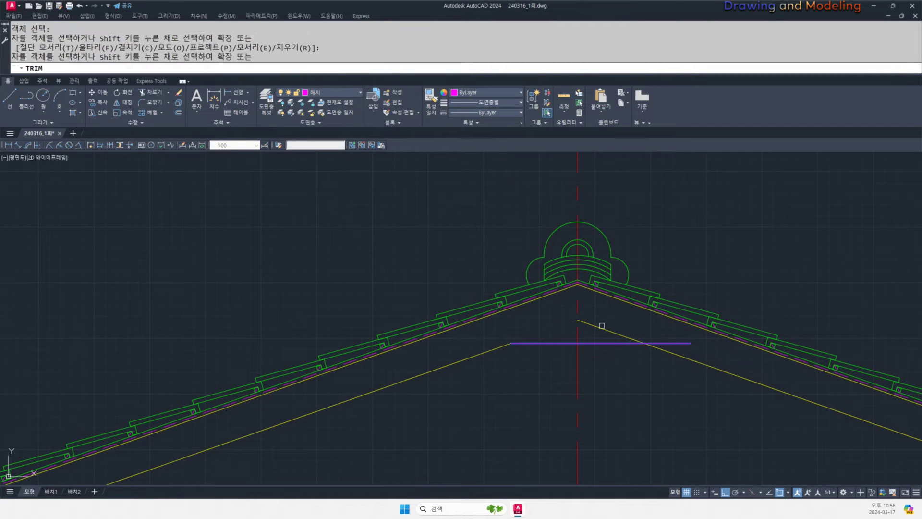
click(600, 327)
click(682, 353)
key(Escape)
key(Escape)
- Match the magenta horizontal line below the ridge to the properties of the yellow lower roof slope line
text(ma)
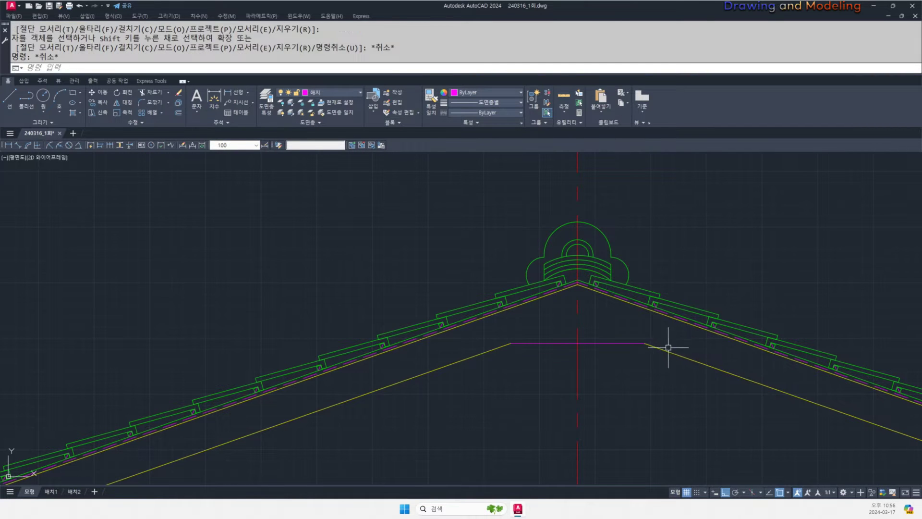
key(Return)
click(664, 347)
click(660, 334)
click(612, 367)
key(Escape)
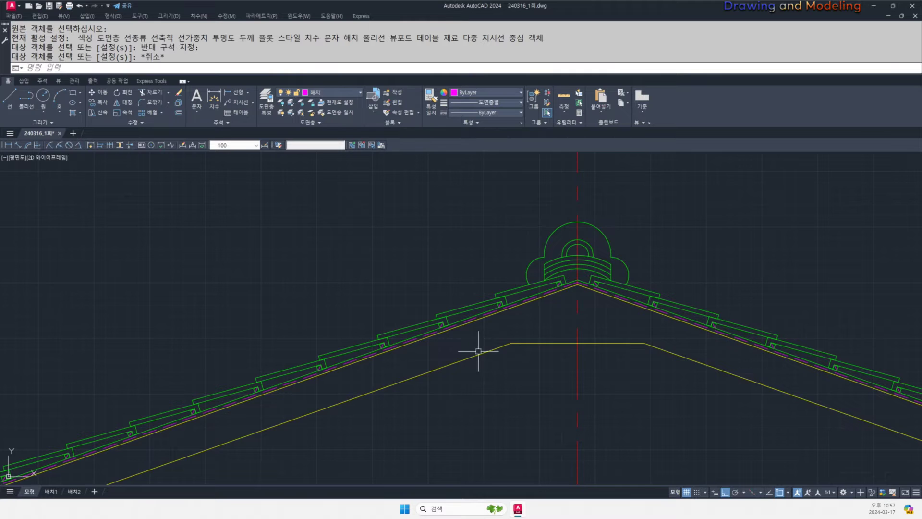
scroll(598, 341, down, 5)
middle_drag(529, 324, 597, 253)
scroll(595, 257, down, 2)
middle_drag(500, 317, 549, 331)
scroll(545, 289, up, 4)
text(o)
key(Return)
text(190)
key(Return)
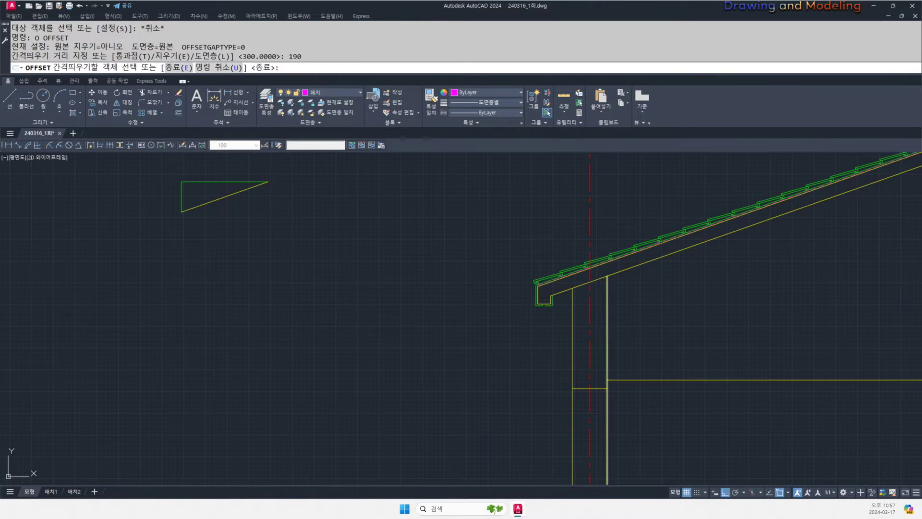
key(Escape)
scroll(551, 329, down, 5)
scroll(553, 330, up, 2)
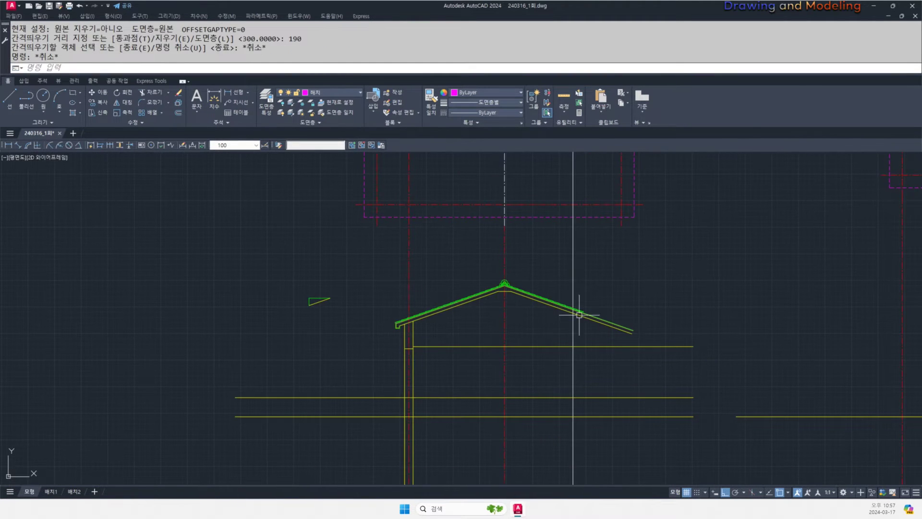
middle_drag(579, 315, 520, 297)
text(tr)
key(Return)
key(Escape)
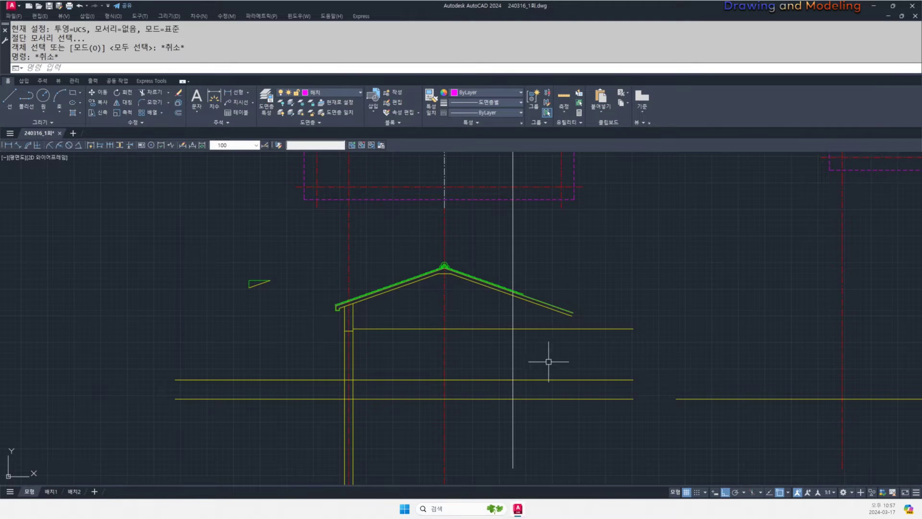
scroll(550, 343, down, 3)
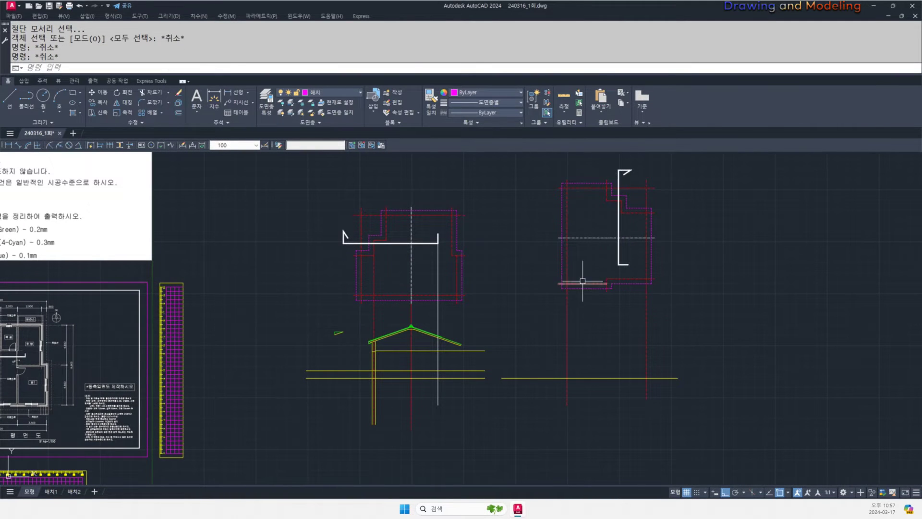
- Examine the exam sheet, the section and the elevation layout beside it
middle_drag(574, 305, 567, 324)
middle_drag(181, 352, 453, 358)
scroll(453, 358, down, 2)
middle_drag(345, 392, 469, 360)
scroll(468, 360, up, 2)
scroll(468, 360, up, 2)
scroll(566, 319, down, 4)
middle_drag(880, 313, 582, 354)
scroll(547, 298, up, 2)
middle_drag(492, 359, 531, 365)
middle_drag(607, 364, 586, 369)
- Draw horizontal construction lines through the ridge cap's base, layer corners, side-arc top, inner ring top and outer arc top
text(xl)
key(space)
text(h)
key(space)
scroll(426, 346, up, 10)
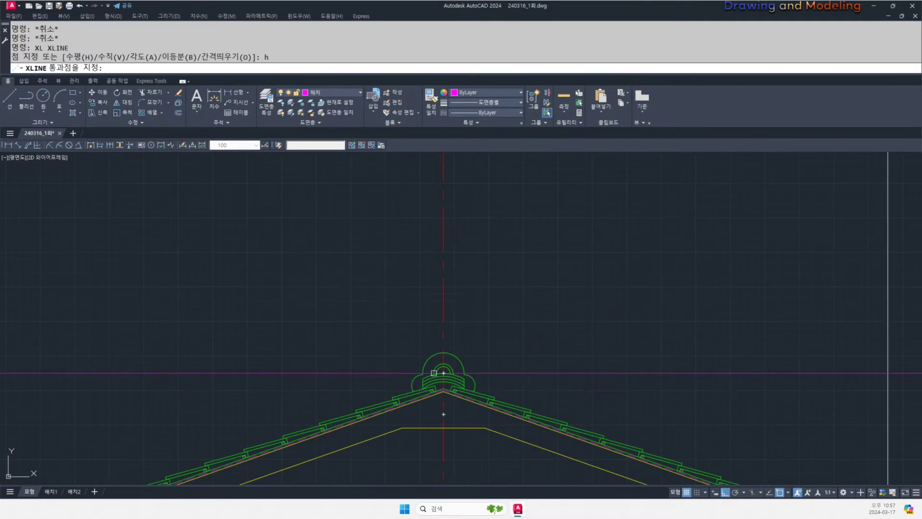
click(583, 412)
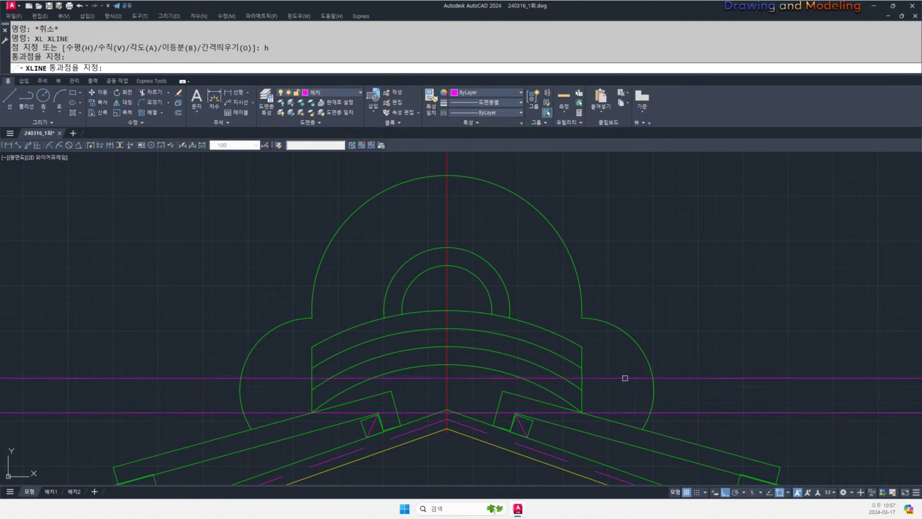
click(582, 390)
click(581, 368)
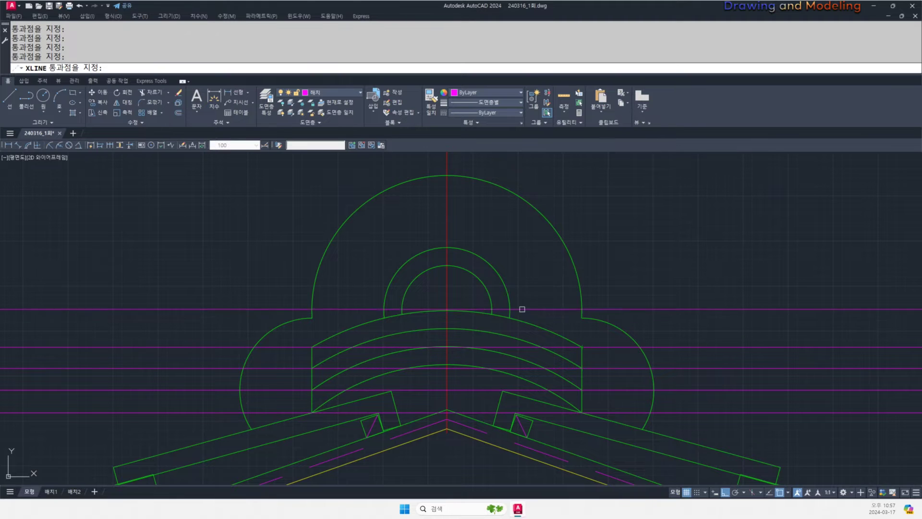
click(446, 175)
key(Escape)
key(Escape)
- Match the lowest construction line to the yellow roof slope line, and the upper three to the green roof covering
scroll(298, 294, down, 8)
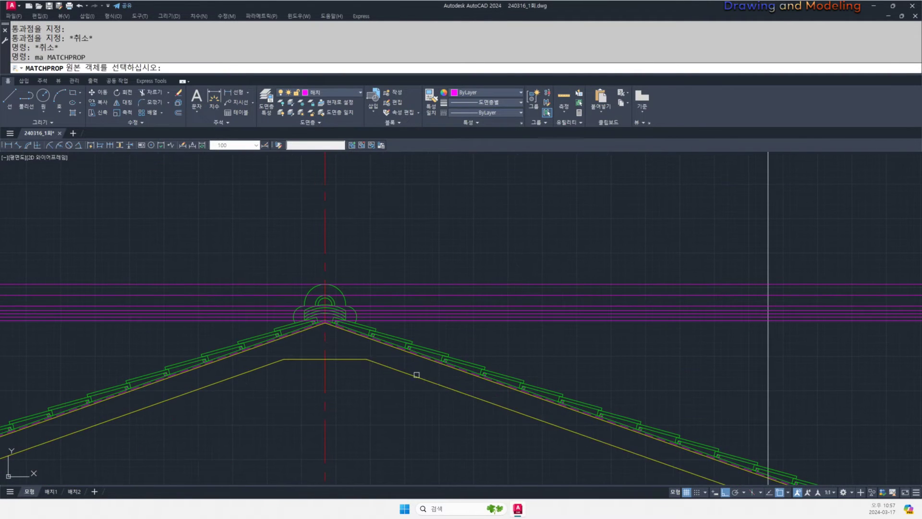
scroll(384, 337, up, 3)
click(382, 342)
scroll(433, 338, up, 1)
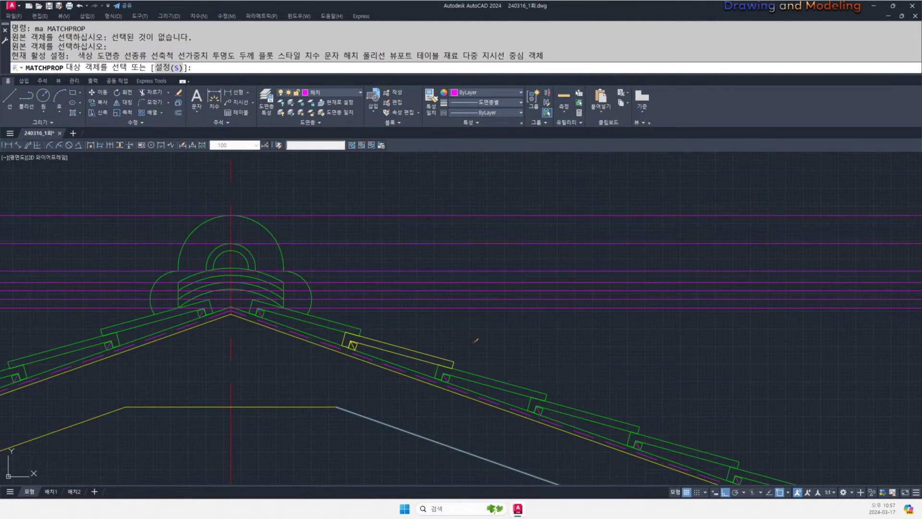
click(522, 303)
key(Escape)
key(Escape)
key(space)
click(417, 371)
middle_drag(552, 195, 548, 240)
click(549, 241)
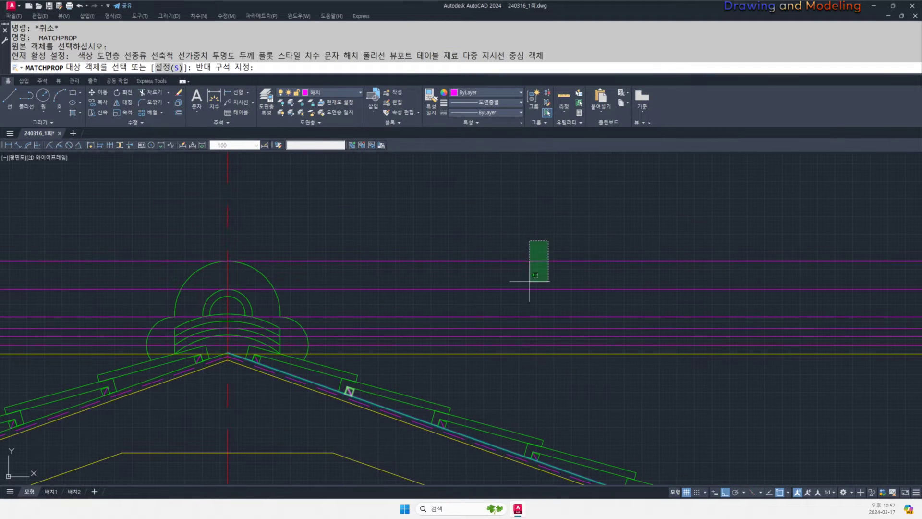
click(494, 337)
key(Escape)
key(Escape)
- Draw vertical lines down from the lower-left and lower-right corners of the right-hand roof plan, past the elevation's horizontal roof lines
scroll(634, 301, down, 5)
scroll(620, 312, down, 5)
text(l)
key(Return)
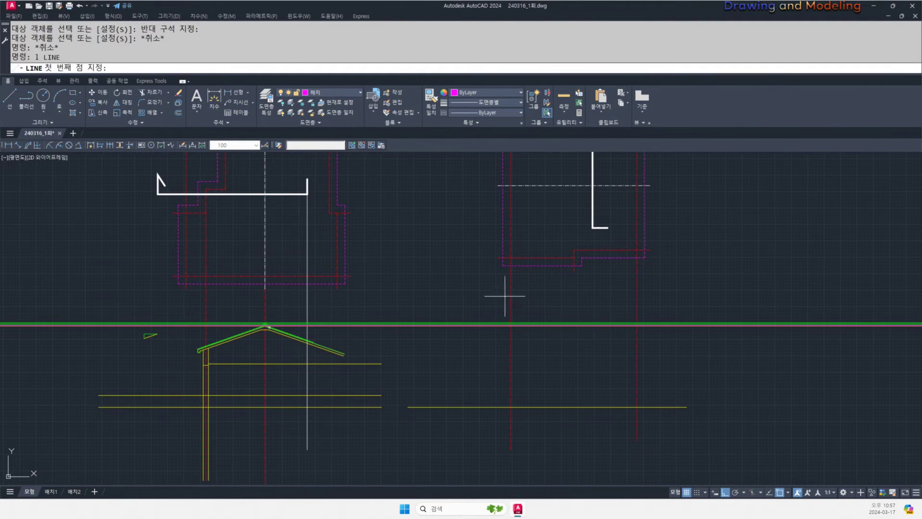
click(503, 264)
click(502, 471)
key(Escape)
key(Escape)
key(space)
click(644, 258)
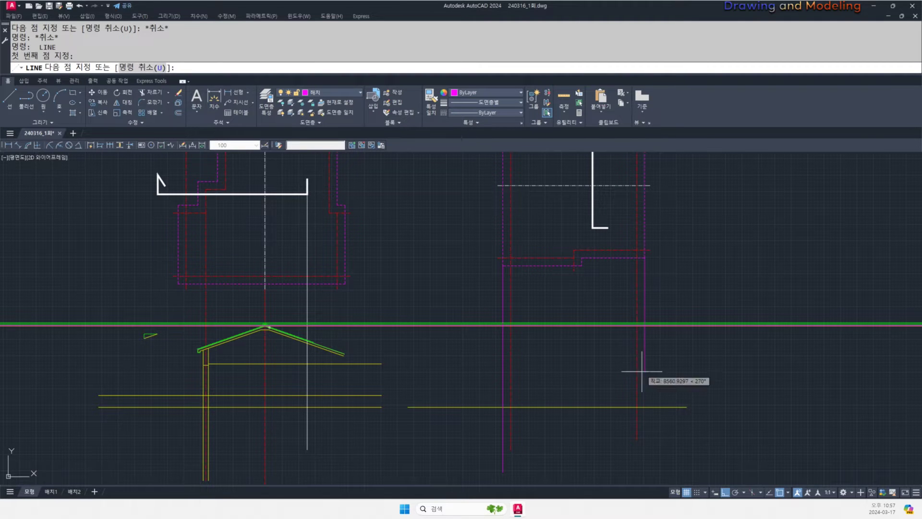
key(Escape)
key(Escape)
- Trim the horizontal roof lines outside the two vertical edge lines under the right-hand roof plan
text(tr)
click(684, 357)
click(474, 288)
key(space)
click(475, 298)
click(455, 356)
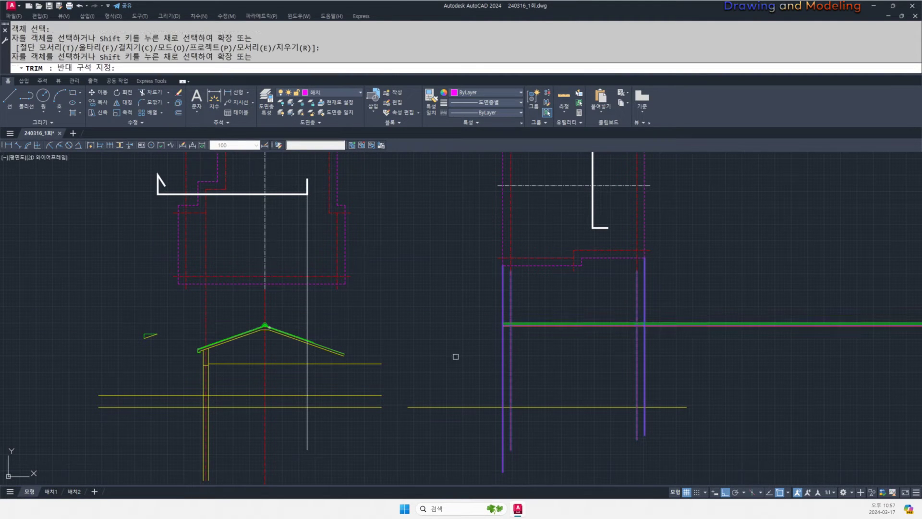
click(685, 302)
key(Escape)
scroll(469, 325, up, 5)
text(tr)
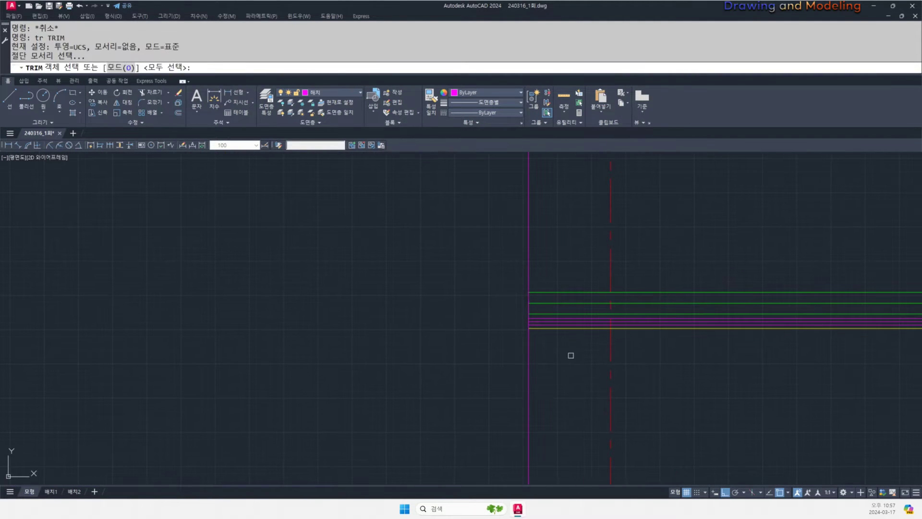
click(568, 354)
click(548, 276)
key(Escape)
scroll(437, 323, down, 5)
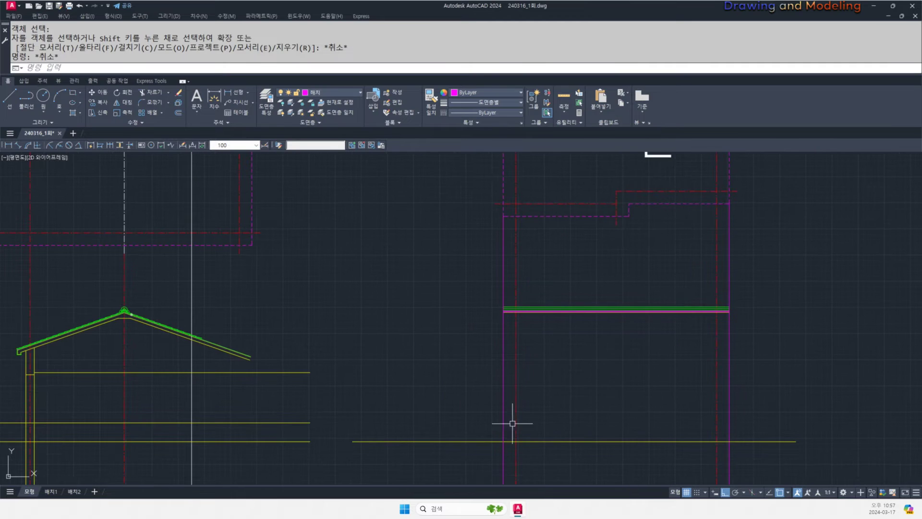
- Match both vertical roof edge lines to the properties of the elevation's yellow horizontal base line
text(ma)
click(539, 441)
click(503, 370)
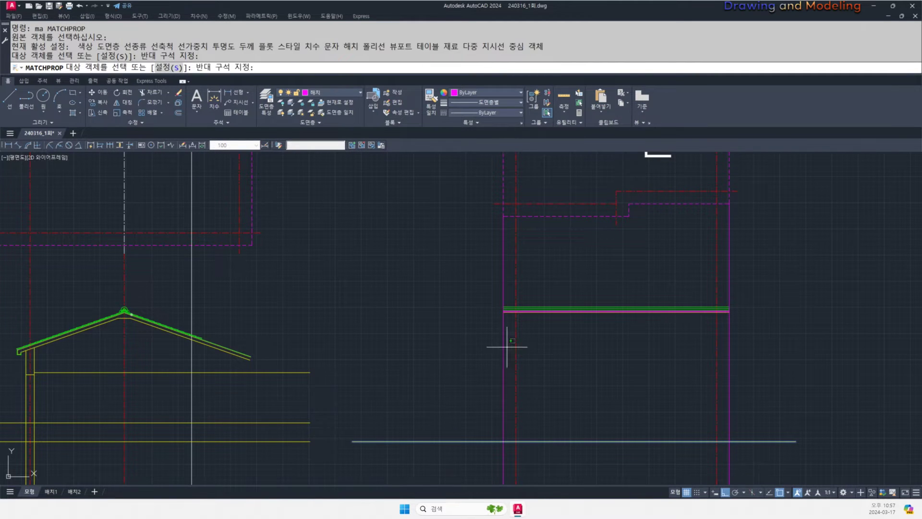
click(730, 364)
key(Escape)
key(Escape)
- Offset the elevation's left vertical roof edge line 300 mm inward
mouse_move(485, 345)
middle_down()
mouse_move(698, 343)
mouse_move(675, 370)
mouse_move(581, 384)
middle_up()
scroll(507, 374, up, 4)
scroll(488, 343, down, 5)
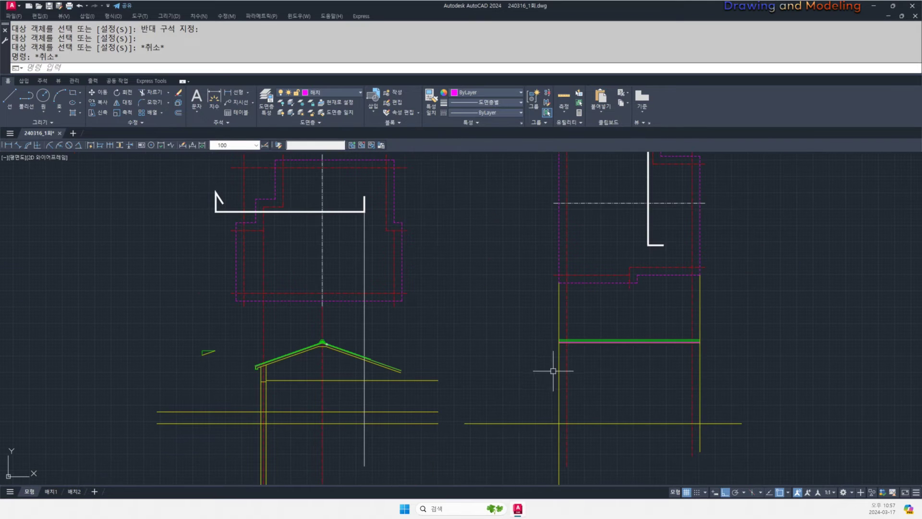
click(356, 93)
scroll(533, 337, up, 10)
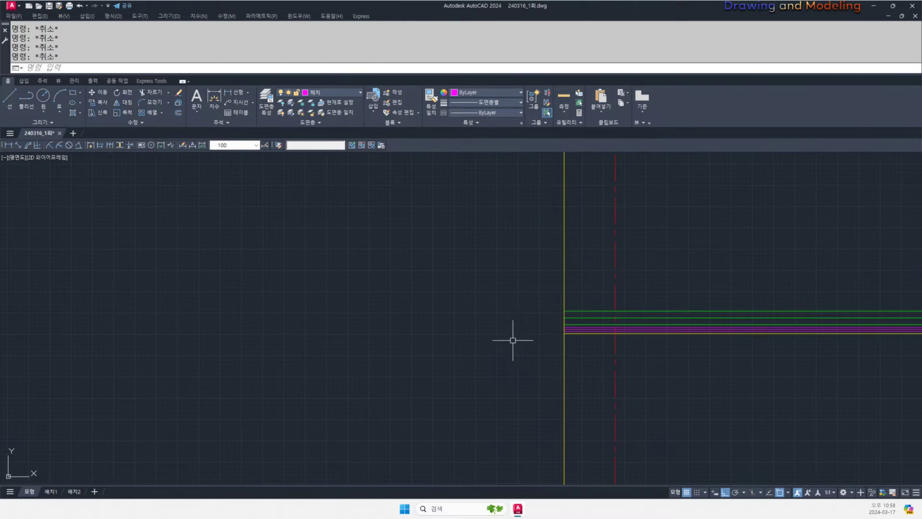
key(Return)
text(300)
key(Return)
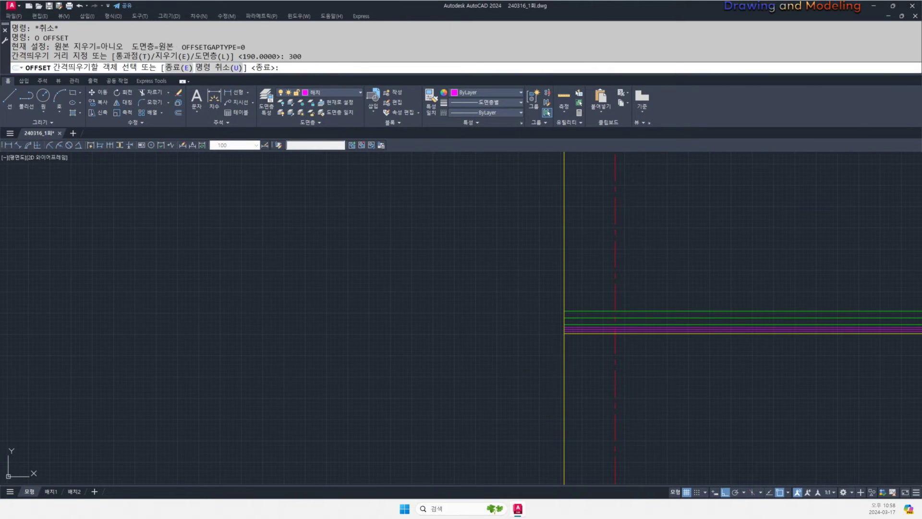
click(564, 354)
click(616, 358)
key(Escape)
key(Escape)
- Trim the offset vertical line below the yellow horizontal roof line, and the left edge line above it
scroll(581, 331, up, 6)
text(tr)
click(622, 348)
click(607, 333)
key(space)
click(631, 353)
click(602, 361)
middle_drag(575, 332, 593, 379)
key(Escape)
key(Escape)
key(space)
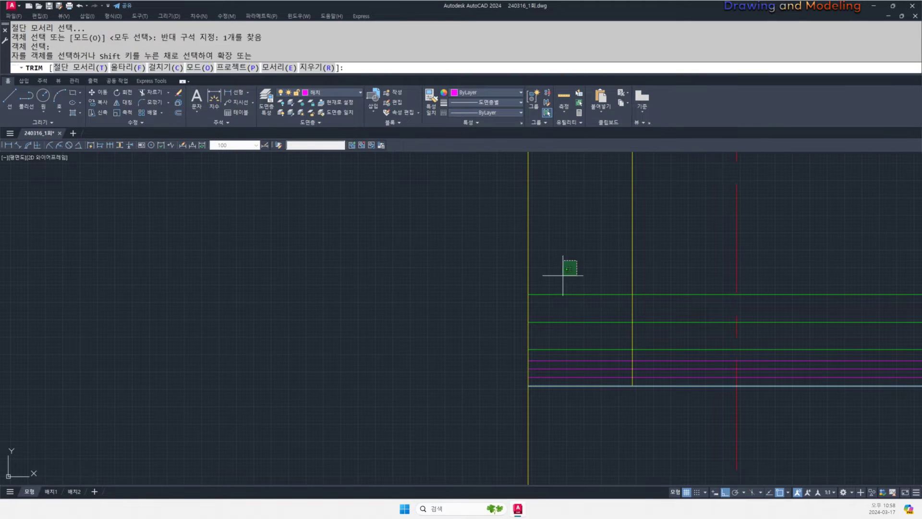
click(479, 383)
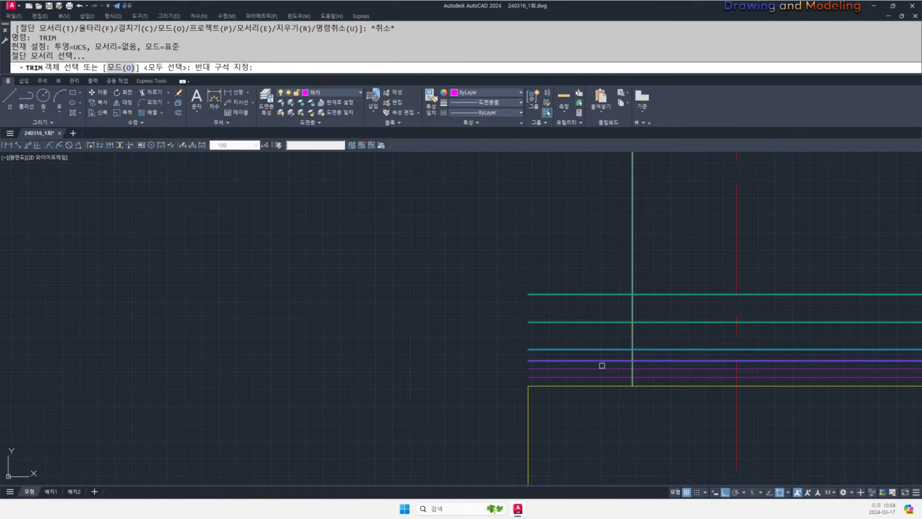
- Trim the green and magenta horizontal roof lines to the left of the offset vertical line
click(607, 269)
click(586, 380)
key(Escape)
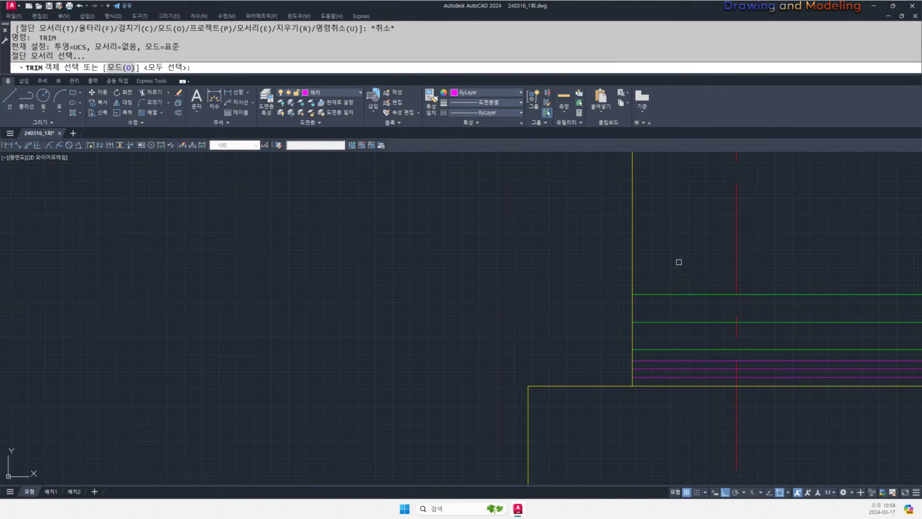
key(Escape)
- Match the offset vertical line to the properties of the top green horizontal roof line
scroll(654, 301, down, 2)
text(ma)
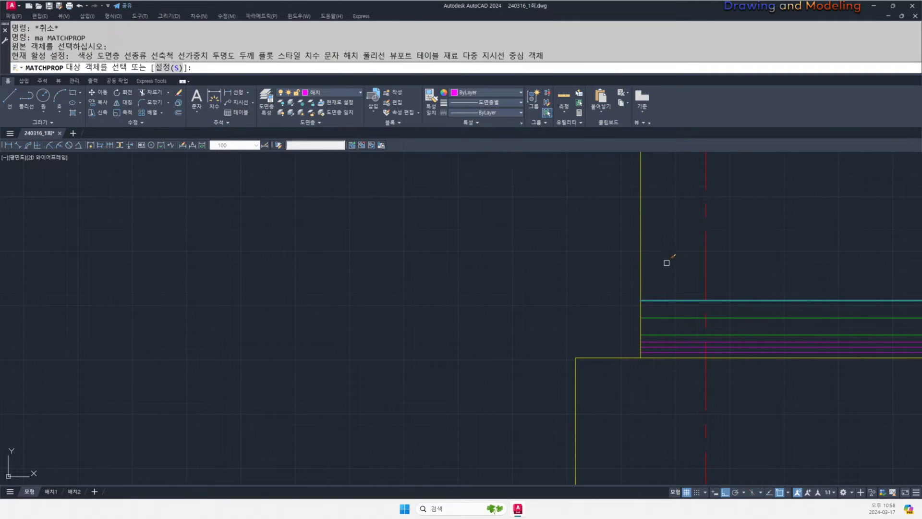
click(666, 263)
key(Escape)
key(Escape)
- Offset the yellow roof line 50 mm upward, and the yellow left edge and green vertical lines 50 mm outward
middle_drag(528, 319, 597, 263)
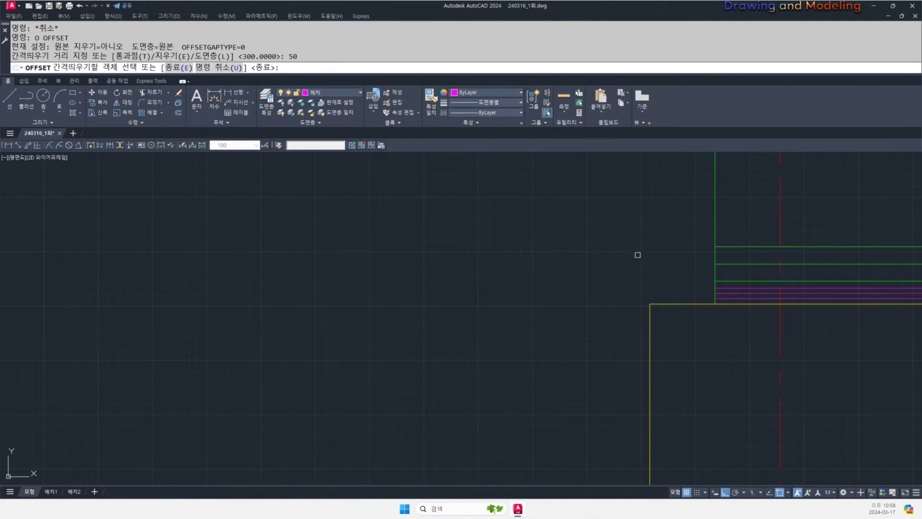
click(623, 313)
scroll(638, 306, up, 4)
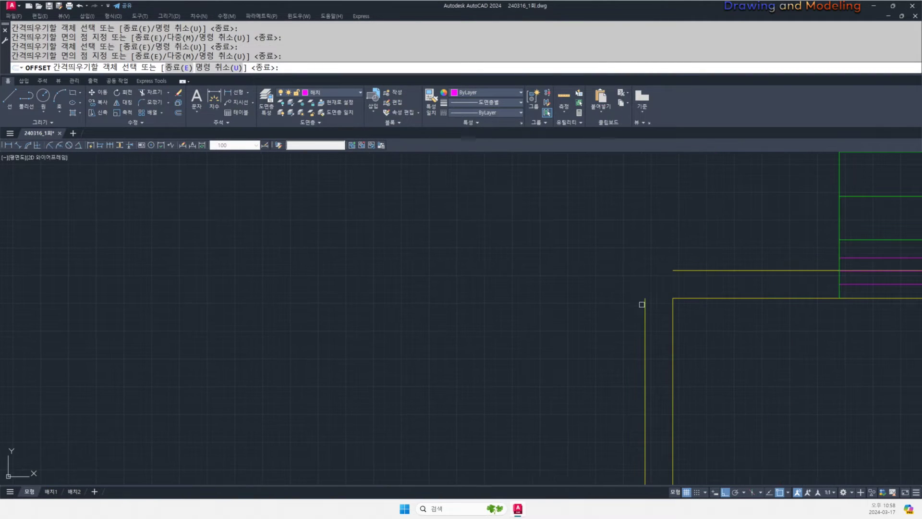
middle_drag(684, 264, 651, 360)
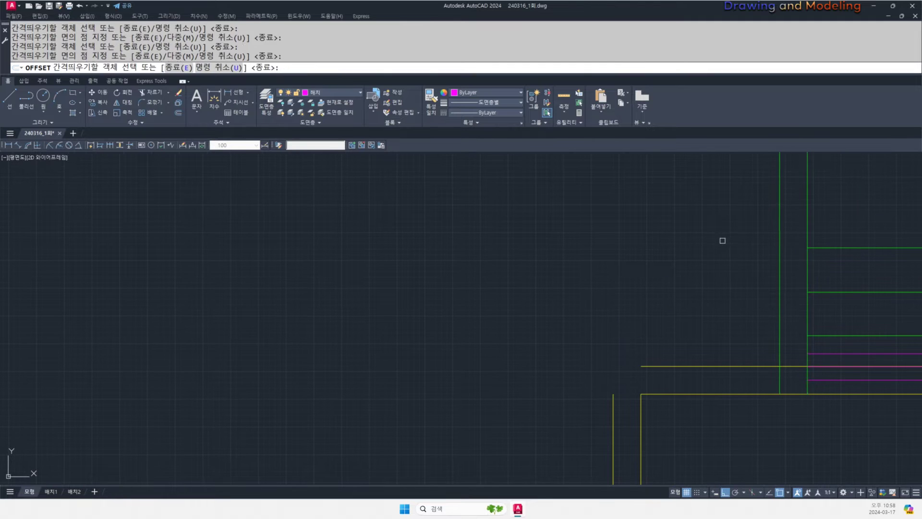
key(Escape)
key(Escape)
- Join the three offset lines with radius 0 fillets, and match the two yellow ones to the green line's properties
middle_drag(790, 345, 766, 333)
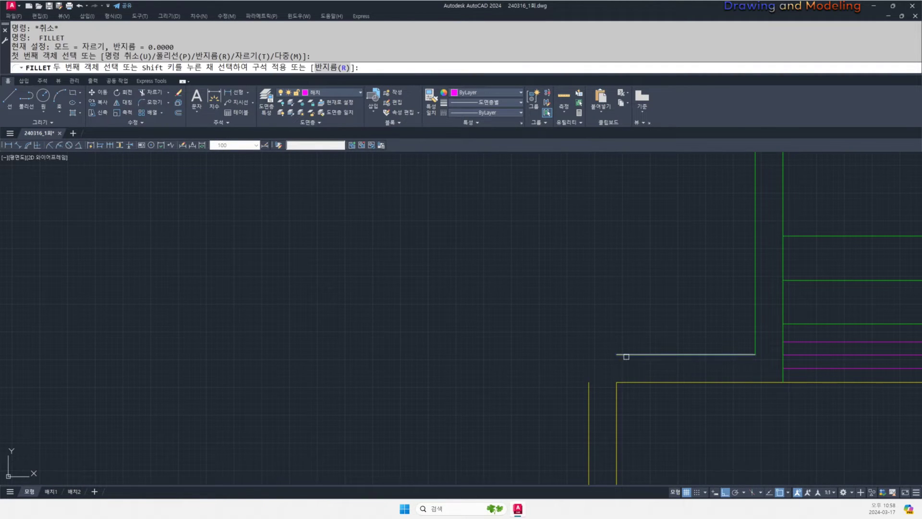
key(Escape)
key(Escape)
middle_drag(588, 396, 573, 409)
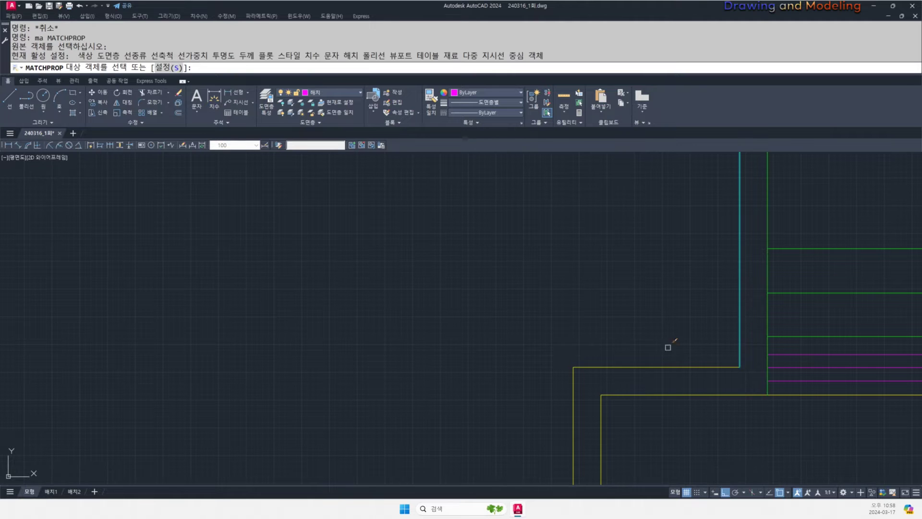
key(Escape)
key(Escape)
- Offset the green horizontal line at the roof's left end 150 mm downward
middle_drag(589, 365, 599, 322)
text(o)
key(Return)
text(150)
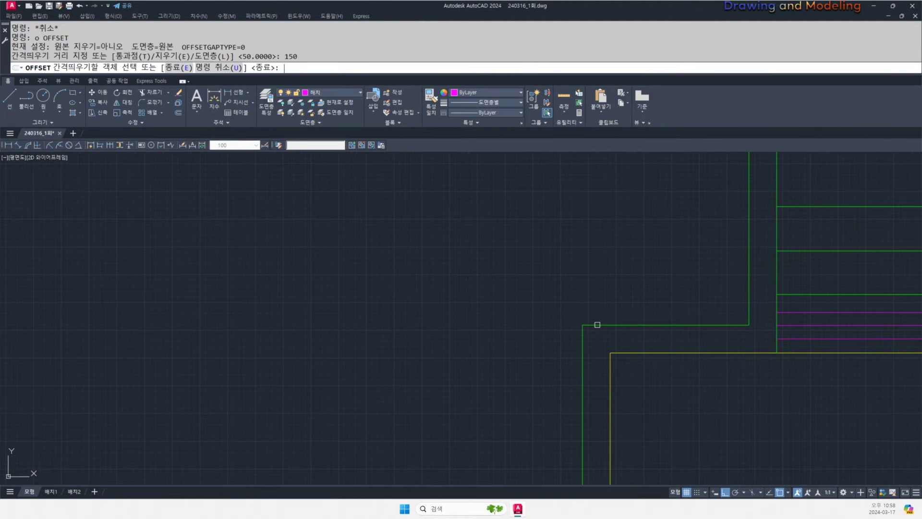
key(Escape)
- Trim the outer green vertical line below the 150 mm offset line, and that line's overhang past the yellow vertical line
scroll(596, 409, up, 2)
text(tr)
key(Return)
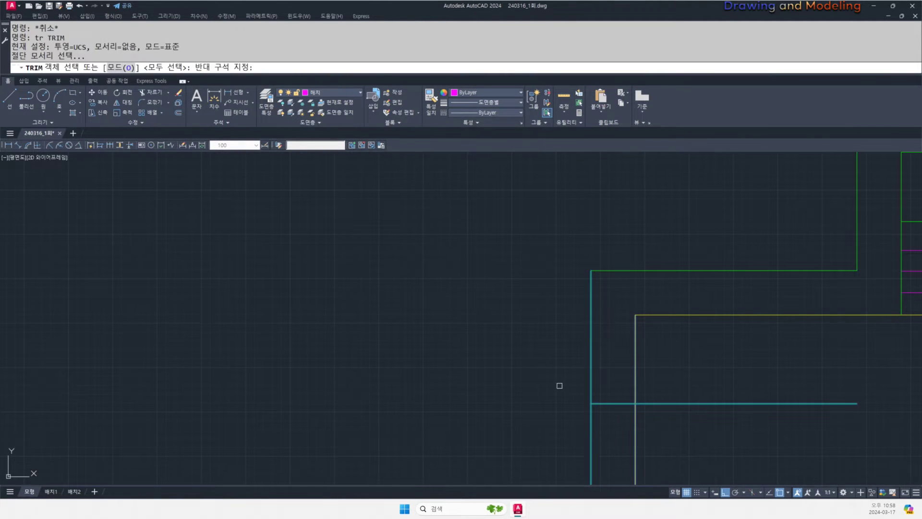
click(598, 434)
click(707, 386)
key(Escape)
key(Escape)
- Draw a horizontal construction line through the top of the section's outer ridge tile arc
scroll(672, 399, down, 15)
middle_drag(576, 417, 822, 396)
text(xl)
key(Return)
text(h)
key(Return)
scroll(499, 382, up, 10)
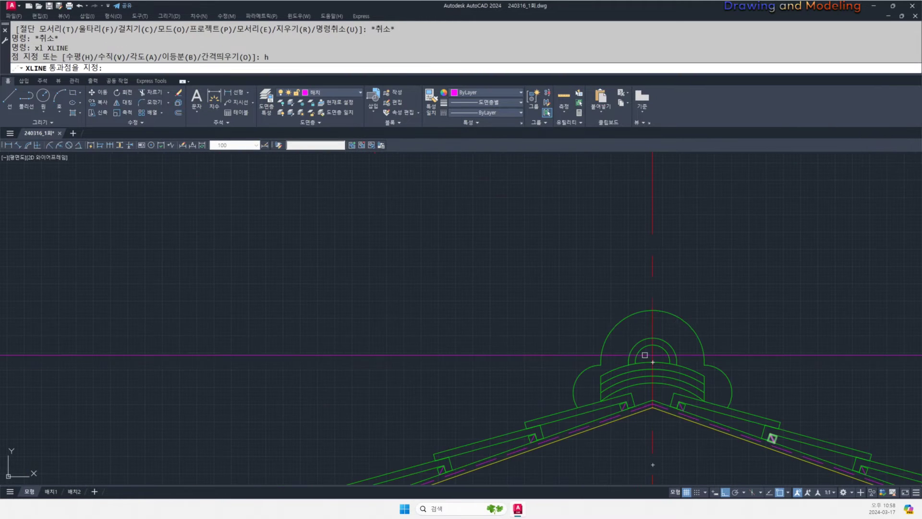
click(658, 313)
key(Escape)
scroll(481, 323, down, 9)
key(Escape)
- Trim the two vertical lines at the elevation roof's left end above the projected ridge line, and that line's overhang beyond them
middle_drag(802, 328, 494, 330)
scroll(783, 315, up, 6)
middle_drag(783, 315, 599, 319)
scroll(649, 353, up, 6)
text(tr)
key(Return)
click(681, 363)
click(597, 305)
key(Return)
click(720, 278)
click(619, 293)
click(586, 362)
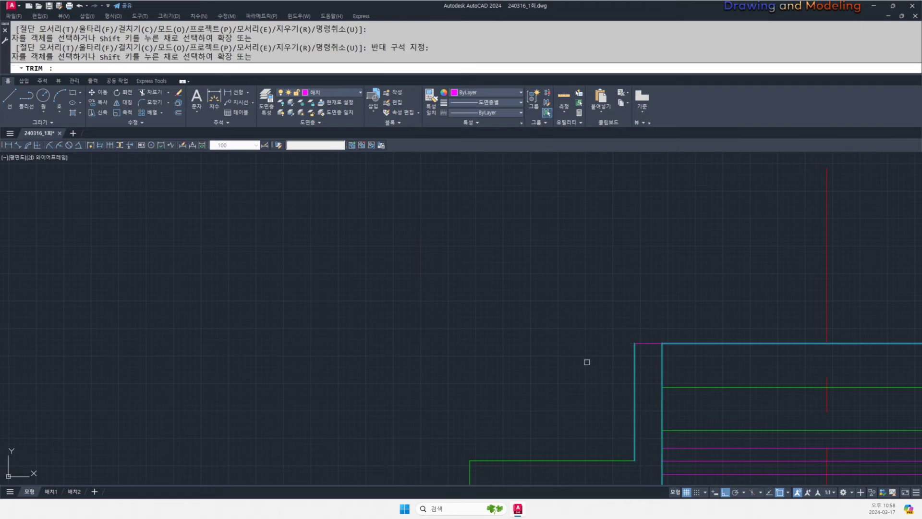
key(Escape)
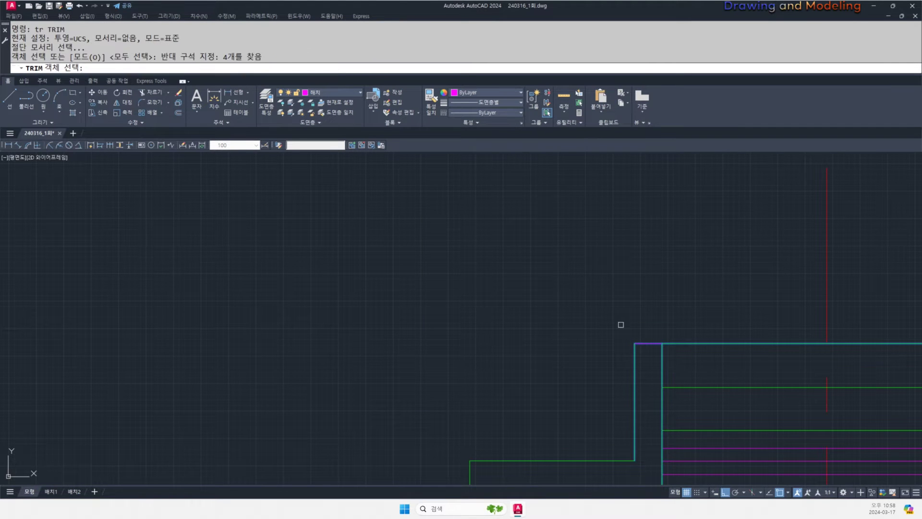
key(Escape)
- Erase the leftover projected line right of the roof end's two verticals, and match their short magenta cap line to the green line's properties
click(744, 365)
click(716, 322)
text(e)
key(Return)
text(ma)
key(Return)
double_click(658, 356)
click(662, 352)
click(684, 331)
click(646, 353)
key(Escape)
key(Escape)
- Mirror the six green lines of the elevation roof's left end about a vertical axis through the roof line's midpoint, keeping the originals
scroll(579, 323, down, 5)
click(494, 280)
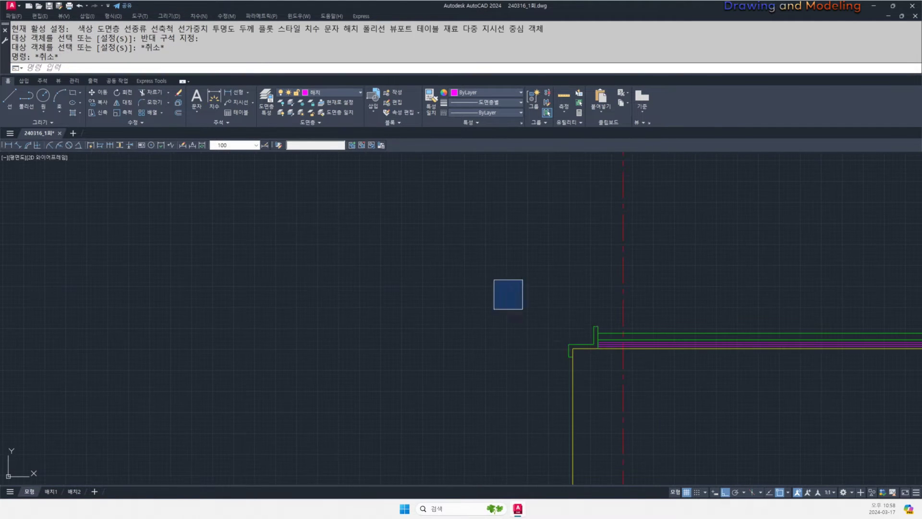
click(612, 362)
scroll(612, 362, down, 3)
middle_drag(752, 380, 679, 366)
scroll(654, 361, up, 2)
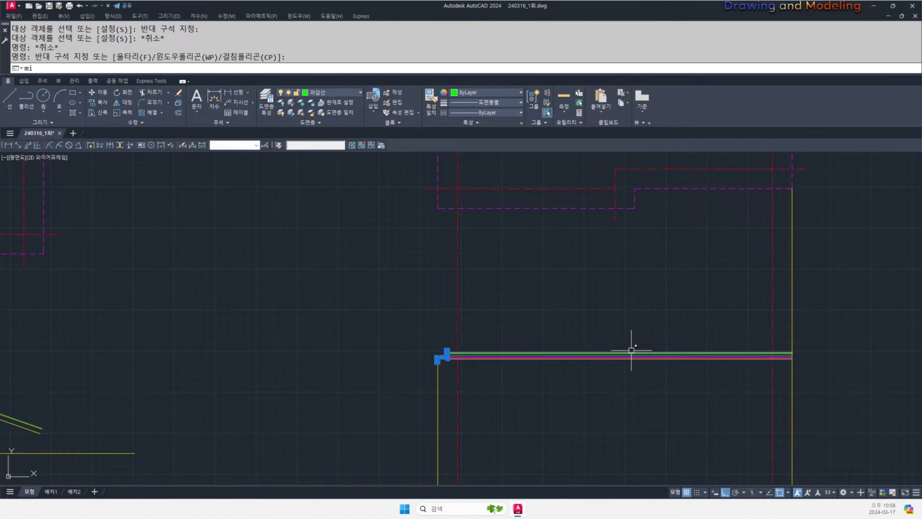
key(Return)
scroll(615, 373, up, 3)
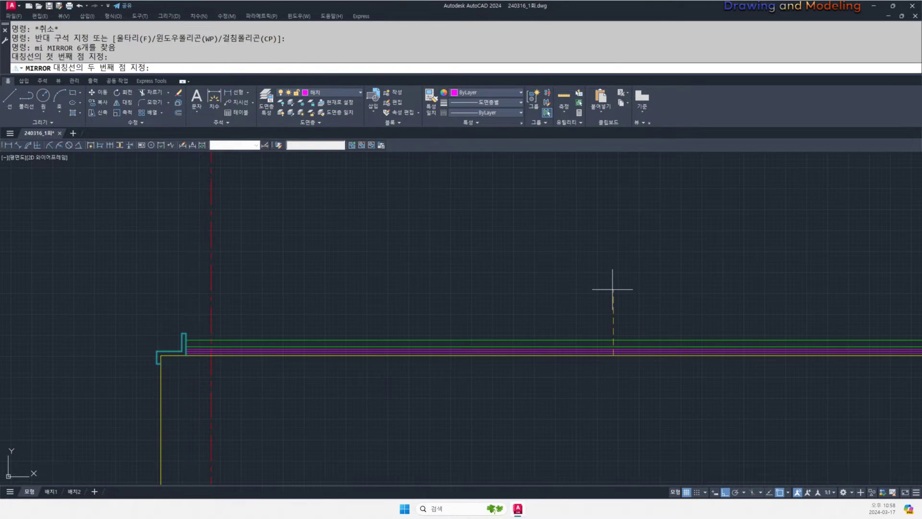
click(612, 289)
key(space)
scroll(576, 296, down, 2)
middle_drag(590, 301, 483, 309)
key(Escape)
key(Escape)
- Trim the green and magenta horizontal roof lines that pass the inner vertical line of the mirrored right end
scroll(652, 327, up, 6)
text(tr)
key(space)
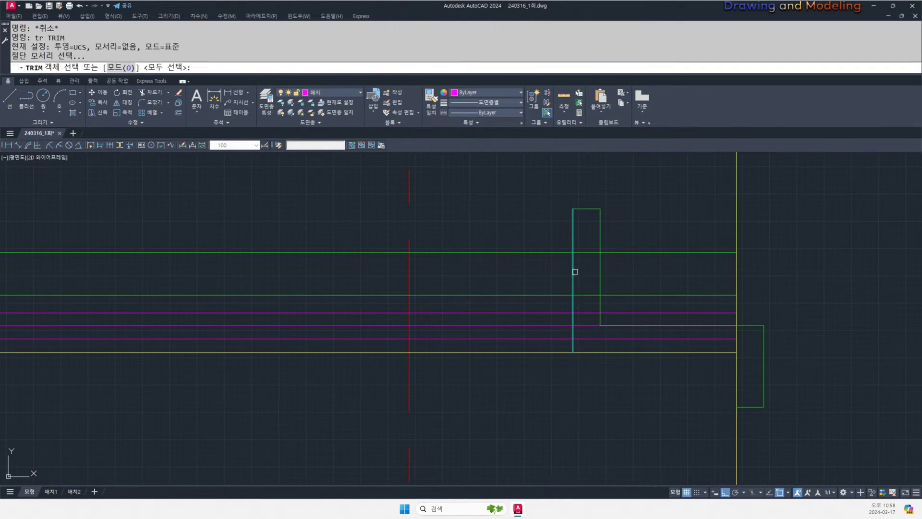
click(575, 272)
drag(615, 250, 652, 225)
key(space)
click(671, 222)
click(629, 340)
key(Escape)
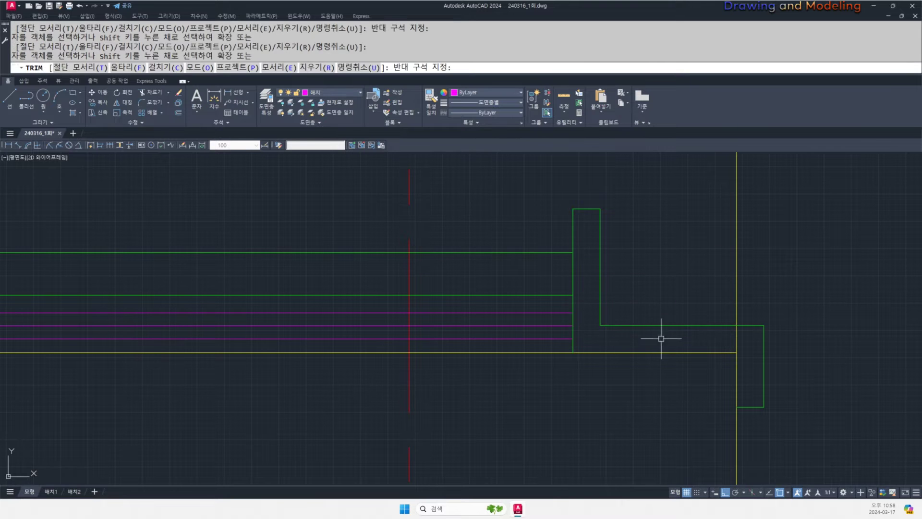
- Trim the right yellow vertical wall line above the yellow horizontal roof line
click(661, 338)
click(636, 354)
text(tr)
click(759, 273)
click(719, 300)
key(Escape)
key(Escape)
- Draw a vertical projection line from the outermost right edge of the first roof plan down past the section roof
scroll(655, 300, down, 10)
scroll(432, 329, down, 2)
middle_drag(427, 330, 627, 294)
scroll(427, 312, down, 2)
middle_drag(418, 314, 568, 350)
middle_drag(571, 279, 608, 302)
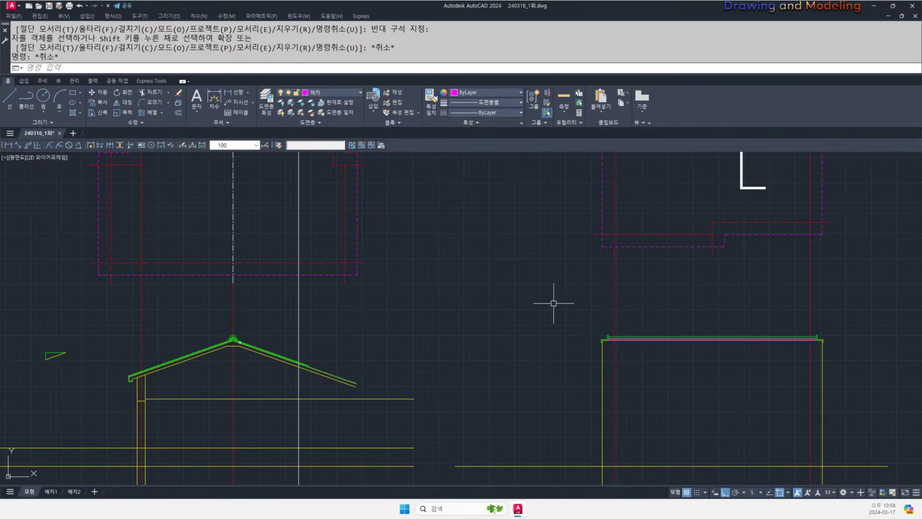
scroll(485, 303, down, 4)
middle_drag(388, 293, 531, 311)
scroll(495, 276, up, 2)
middle_drag(627, 329, 586, 319)
middle_drag(534, 369, 576, 349)
key(Escape)
key(Escape)
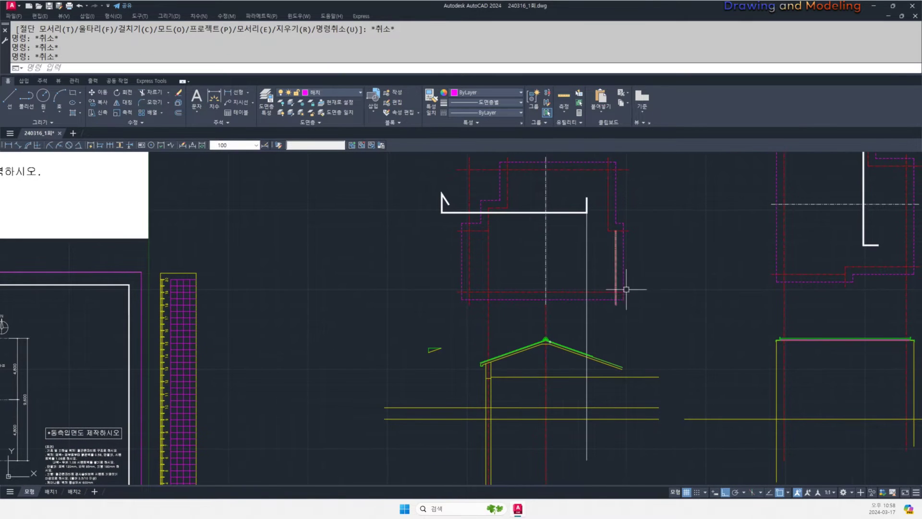
middle_drag(622, 299, 632, 310)
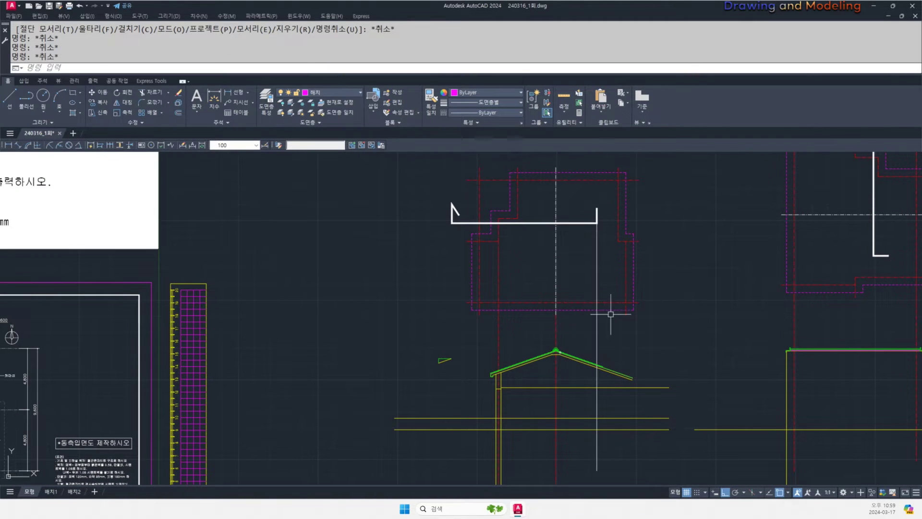
click(638, 461)
key(Escape)
key(Escape)
- Draw a second vertical projection line down from the inner right eave corner where the plan outline steps in
key(space)
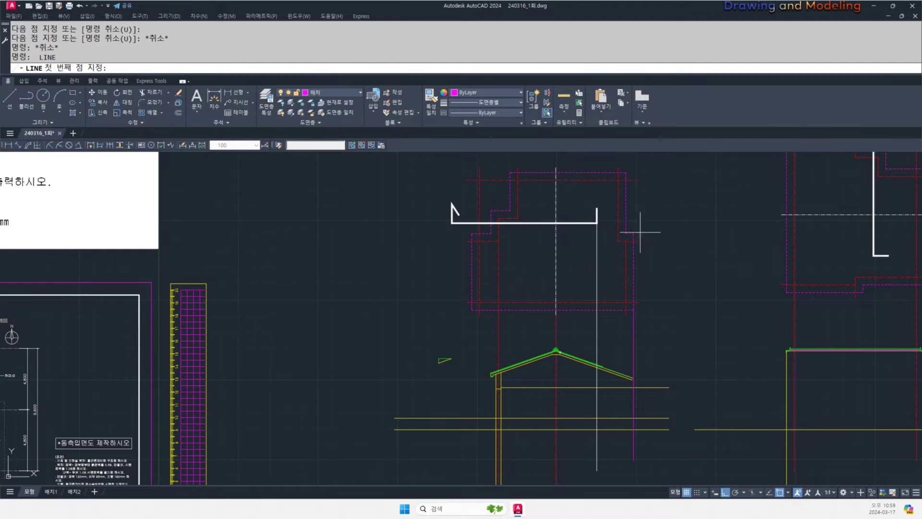
click(625, 233)
scroll(700, 384, up, 1)
key(Escape)
key(Escape)
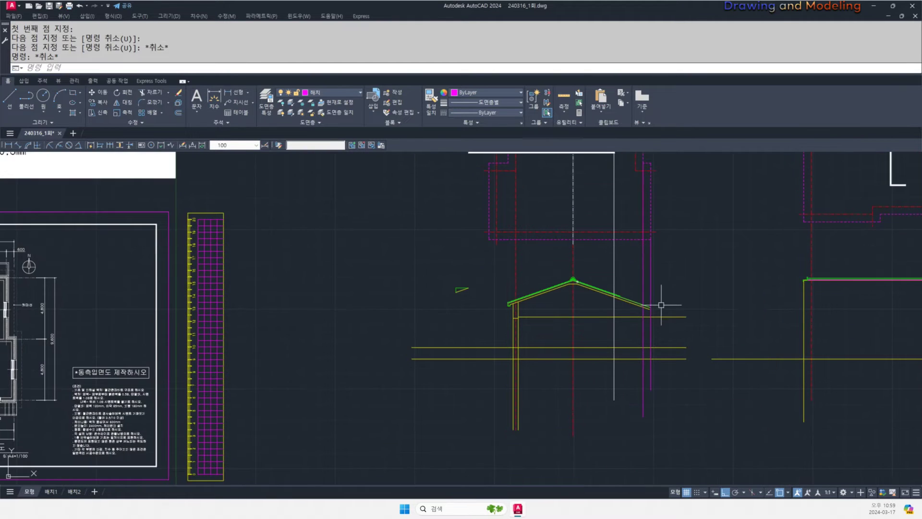
- Extend the upper yellow line of the section's right roof slope to the outer magenta projection line
scroll(653, 313, up, 1)
scroll(645, 321, up, 4)
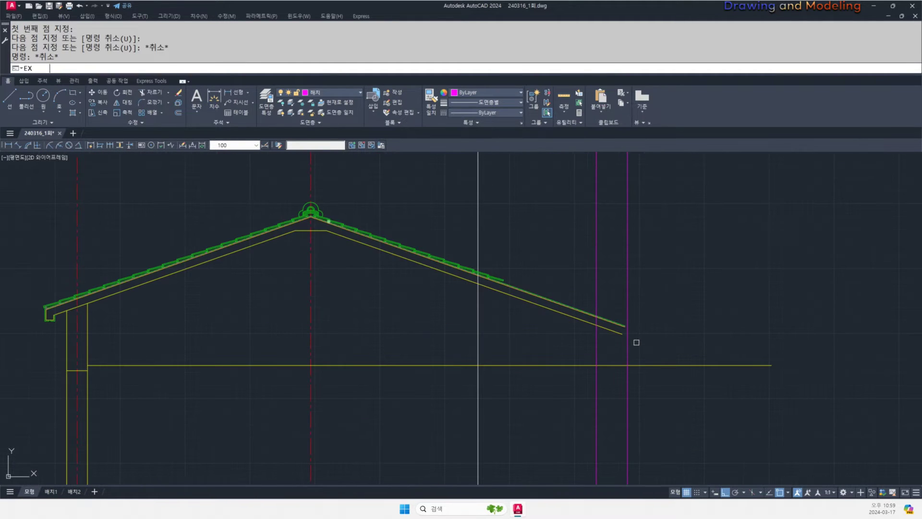
key(space)
click(637, 342)
click(621, 341)
scroll(625, 326, up, 3)
key(space)
scroll(615, 327, up, 2)
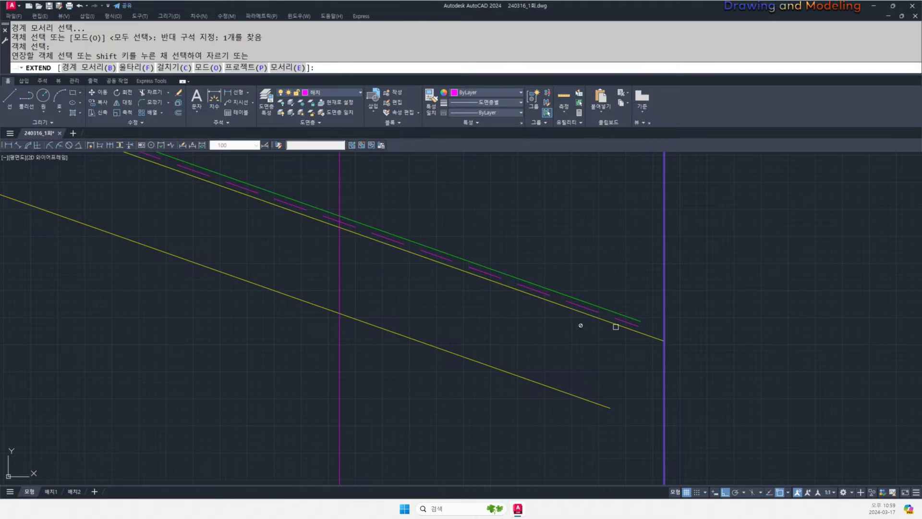
click(616, 327)
key(Escape)
key(Escape)
- Draw horizontal construction lines through the points where the upper yellow slope line meets the two vertical projection lines
scroll(556, 361, down, 5)
text(xl)
key(space)
text(h)
key(space)
scroll(496, 329, up, 6)
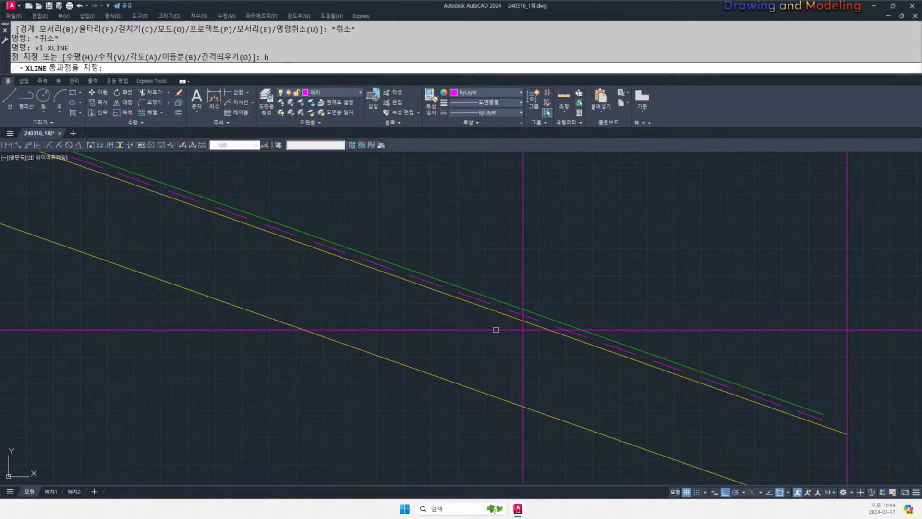
click(524, 321)
middle_drag(754, 421, 576, 369)
click(667, 378)
scroll(528, 365, down, 3)
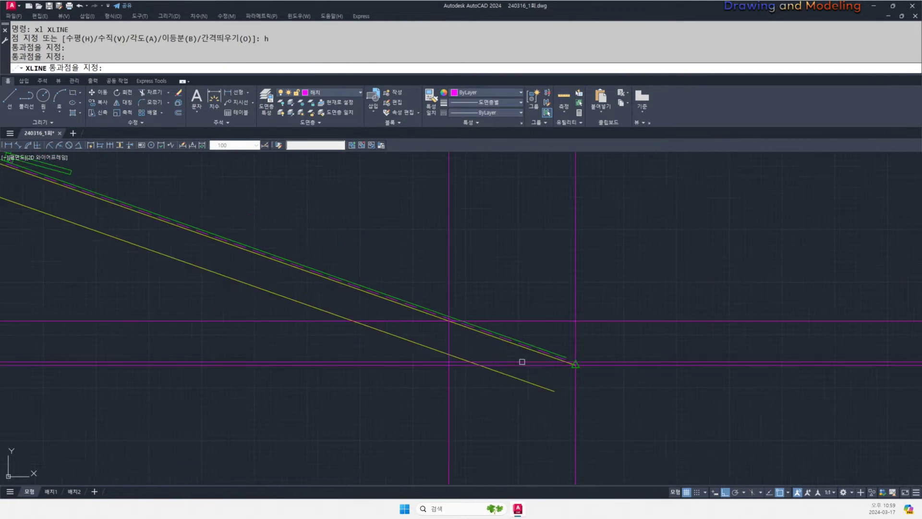
key(Escape)
key(Escape)
- Offset both horizontal eave construction lines 200 mm downward
text(o)
key(space)
text(200)
key(space)
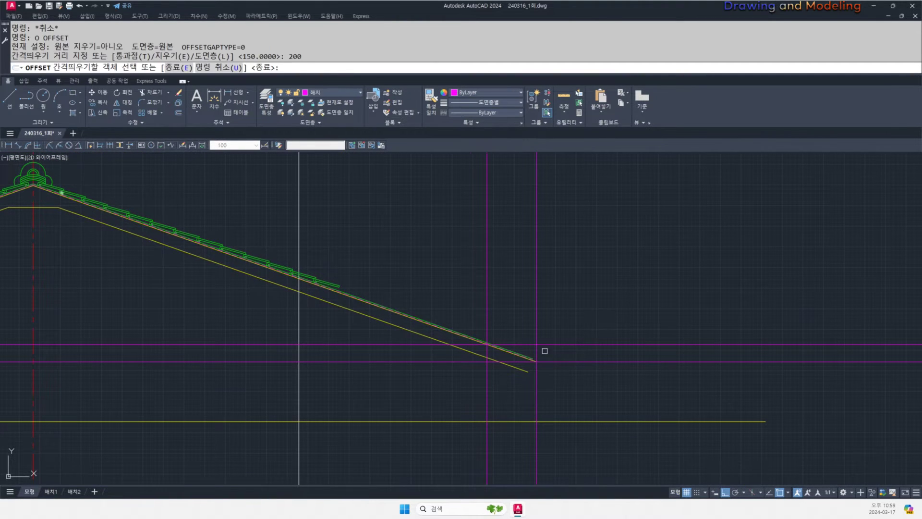
scroll(514, 347, up, 2)
click(597, 344)
click(597, 361)
scroll(597, 383, up, 4)
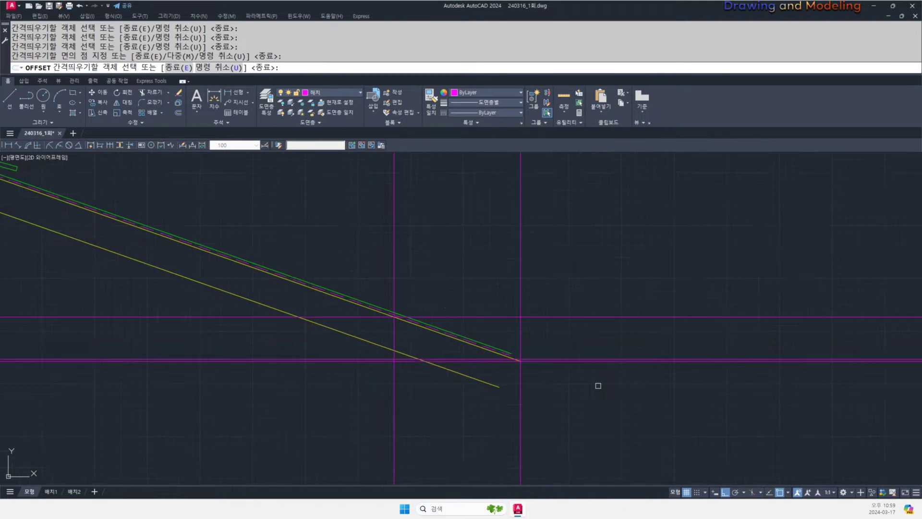
click(493, 346)
click(482, 380)
key(Escape)
key(Escape)
- Match the four horizontal eave construction lines to the properties of the section's lower yellow slope line
text(ma)
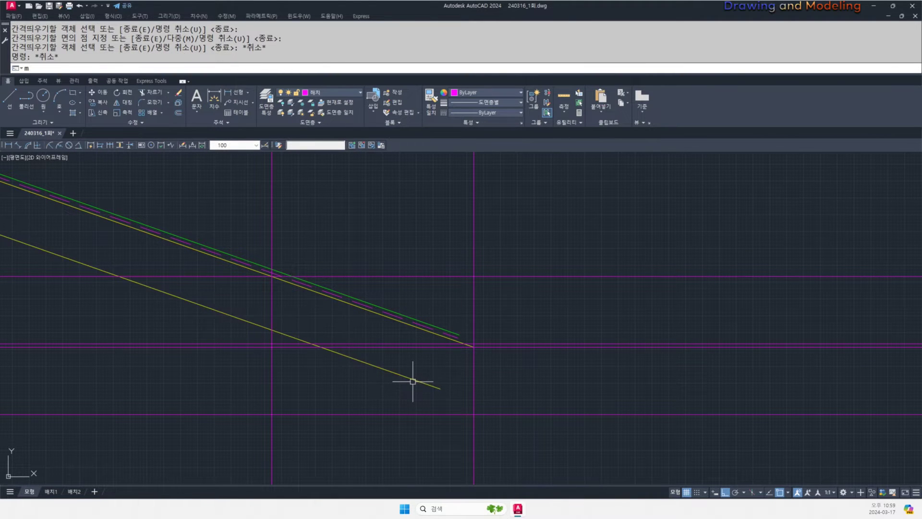
key(space)
click(412, 379)
click(662, 433)
click(556, 241)
key(Escape)
- Trim the horizontal eave lines and the vertical roof edge where they overrun the elevation's lower left corner
scroll(628, 313, down, 6)
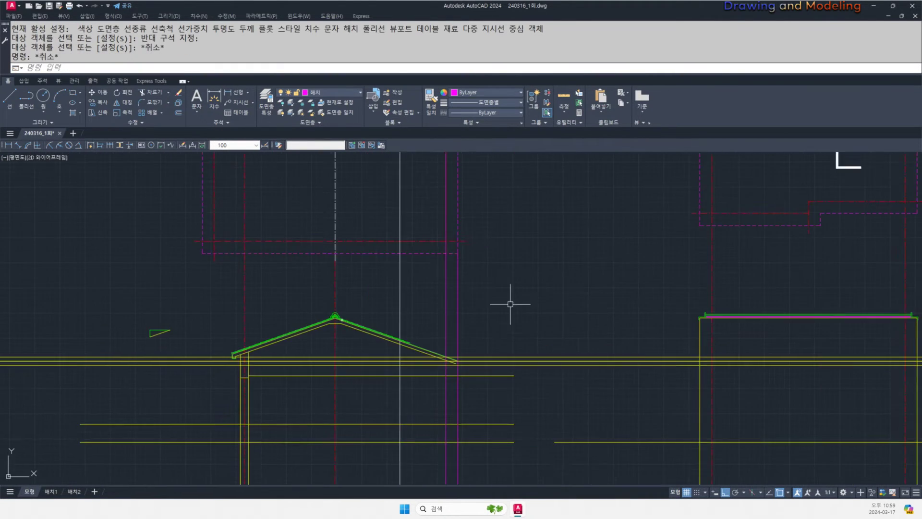
scroll(561, 394, down, 4)
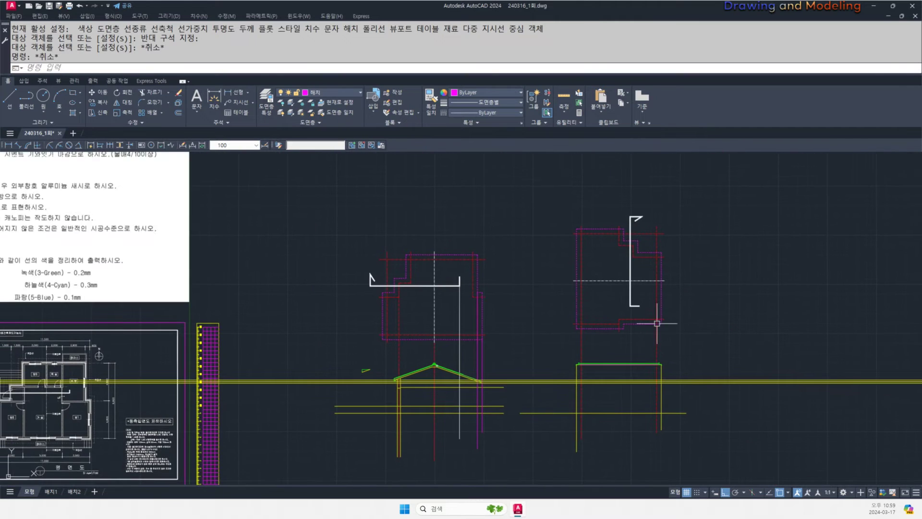
scroll(574, 324, up, 4)
middle_drag(654, 438, 590, 332)
scroll(497, 377, up, 6)
text(tr TRIM)
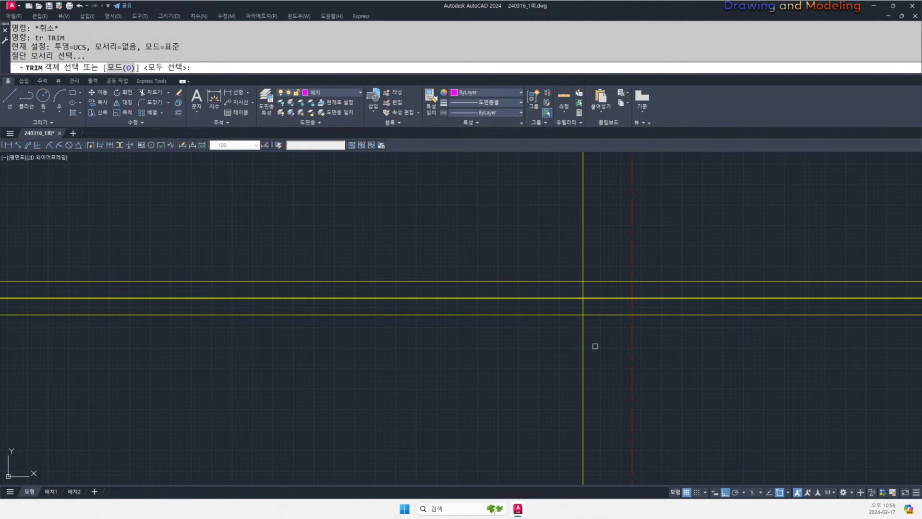
click(597, 337)
click(561, 240)
key(space)
click(583, 335)
click(554, 332)
key(Escape)
- Trim the overrunning eave lines and vertical roof edge at the elevation's lower right corner
scroll(547, 361, down, 3)
scroll(655, 313, up, 5)
text(tr)
click(696, 300)
click(649, 395)
key(space)
click(725, 423)
click(650, 409)
click(718, 404)
click(764, 271)
key(Escape)
key(Escape)
- Draw vertical projection lines from the right-hand plan's lower wall step and roof-outline step down past the elevation
middle_drag(594, 335, 679, 336)
text(l)
key(space)
click(665, 302)
middle_drag(644, 416, 657, 302)
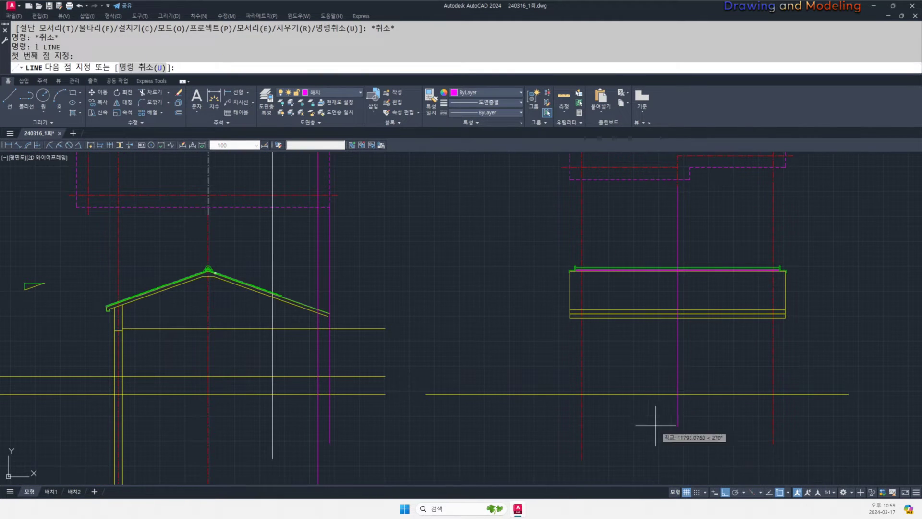
click(657, 437)
key(Escape)
key(Escape)
click(689, 180)
click(713, 436)
key(Escape)
key(Escape)
- Match the roof-step projection line to the yellow eave line and the wall-step projection line to the red center line
text(ma)
key(space)
click(711, 318)
click(706, 335)
click(682, 338)
key(Escape)
key(space)
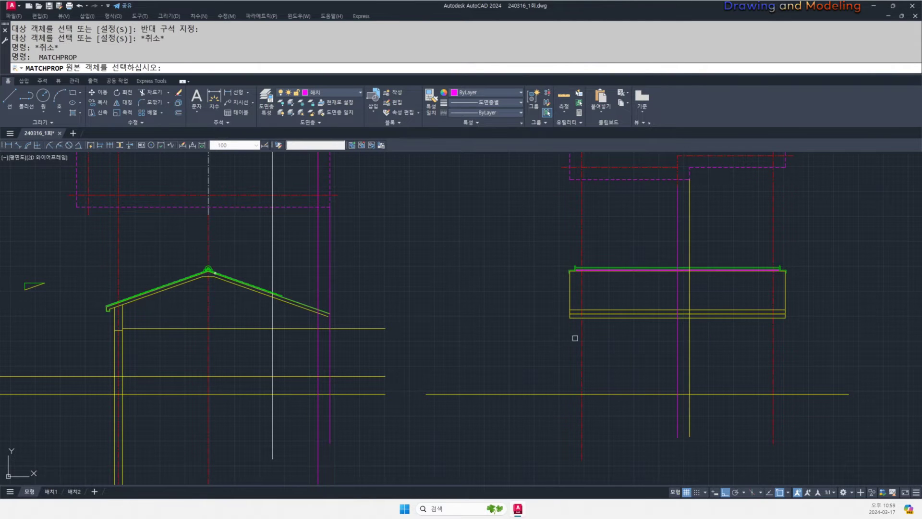
click(677, 330)
key(Escape)
key(Escape)
- Trim the four eave lines and the roof-step line into a stepped eave, lower on the left and higher on the right
middle_drag(679, 320, 677, 382)
scroll(677, 383, up, 5)
text(tr)
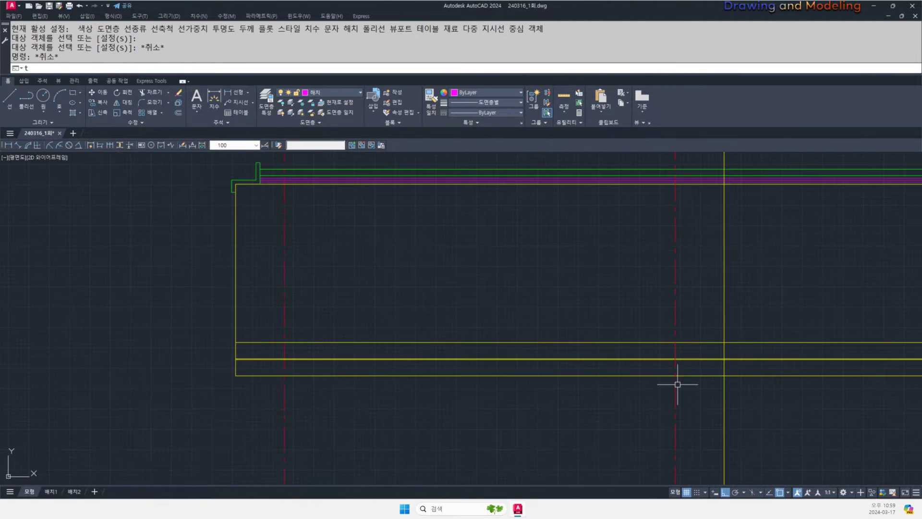
key(space)
click(742, 397)
click(706, 312)
scroll(734, 336, up, 6)
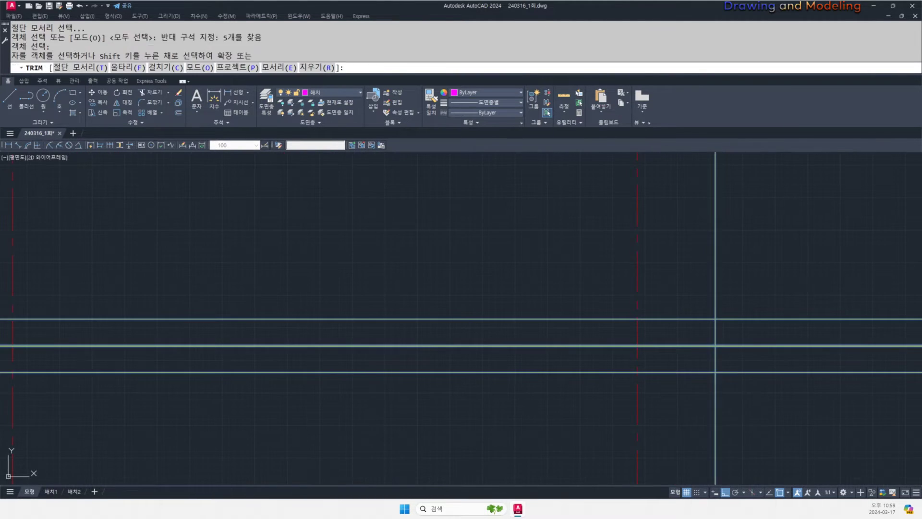
click(744, 451)
click(694, 361)
click(656, 265)
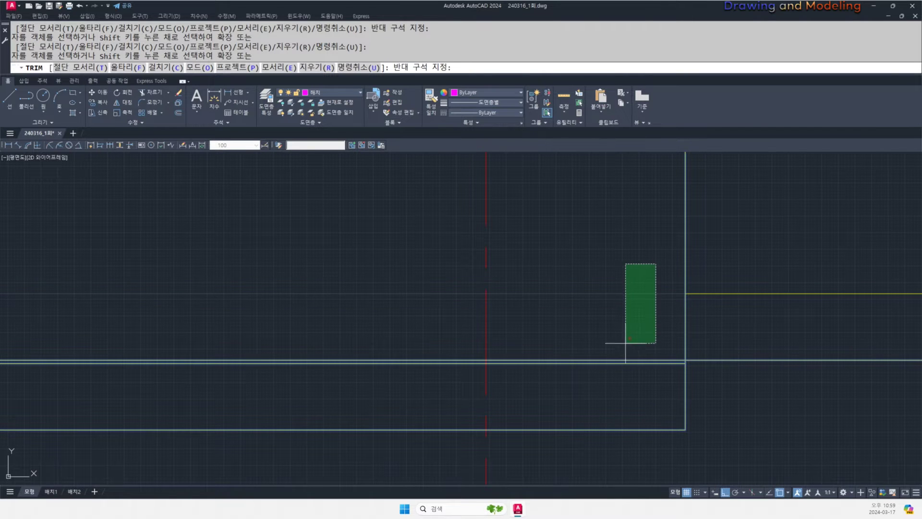
click(541, 368)
click(729, 243)
key(Escape)
key(Escape)
scroll(679, 288, down, 5)
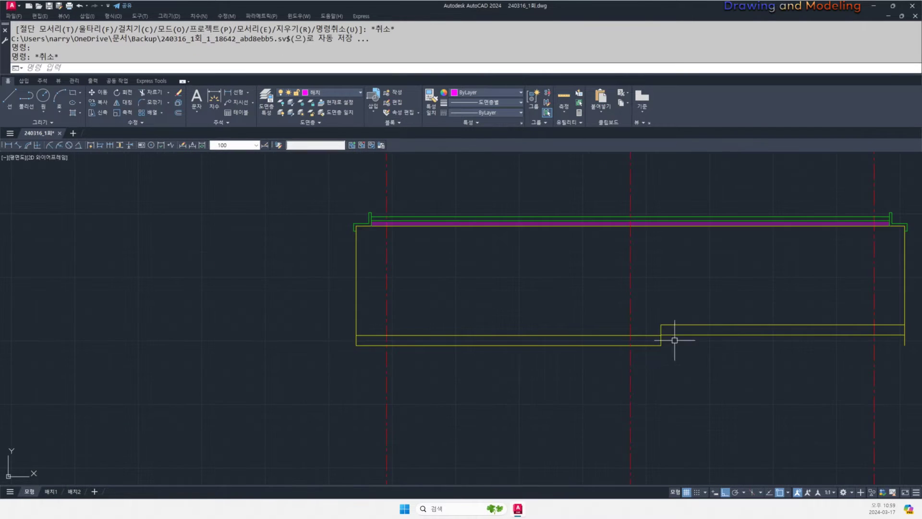
- Trim the stub of the elevation's right roof edge below the higher eave
middle_drag(580, 394, 418, 354)
text(tr)
key(space)
key(space)
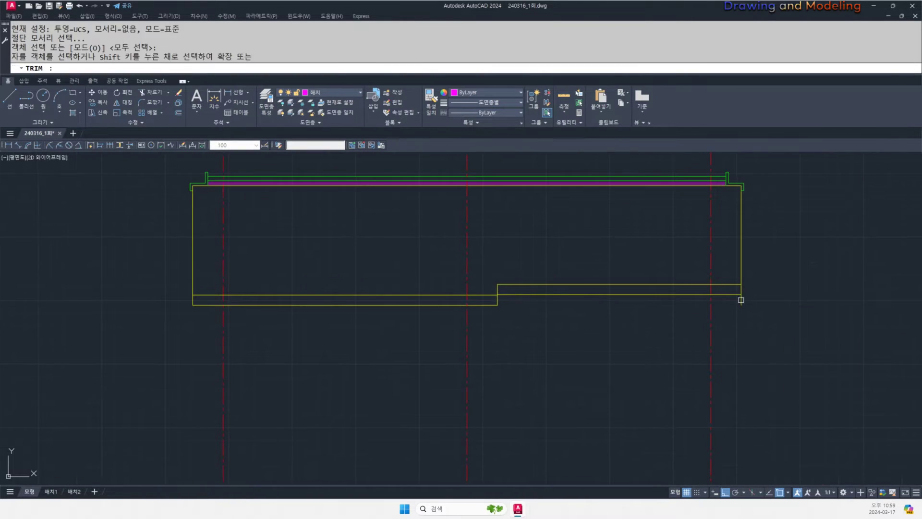
click(741, 299)
key(Escape)
scroll(641, 314, down, 6)
scroll(592, 258, up, 3)
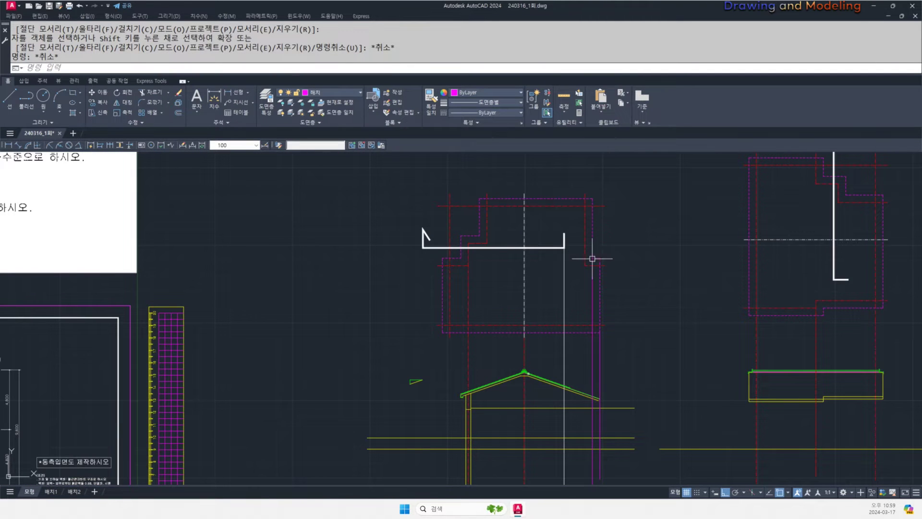
- Add a vertical linear dimension from the ridge line to the upper wall line in the right-hand plan
mouse_move(793, 331)
middle_down()
mouse_move(737, 331)
mouse_move(614, 356)
mouse_move(618, 366)
middle_up()
middle_drag(552, 284, 599, 304)
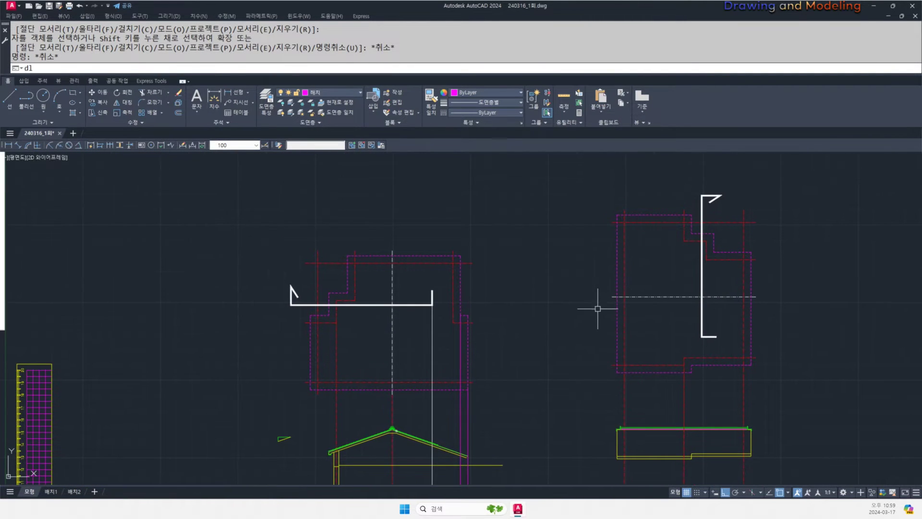
text(dli)
key(space)
click(611, 296)
click(611, 223)
click(578, 233)
key(Escape)
scroll(584, 257, up, 3)
scroll(665, 341, down, 3)
middle_drag(682, 384, 628, 252)
middle_drag(308, 368, 411, 359)
scroll(411, 357, up, 3)
scroll(504, 350, up, 3)
text(l)
key(space)
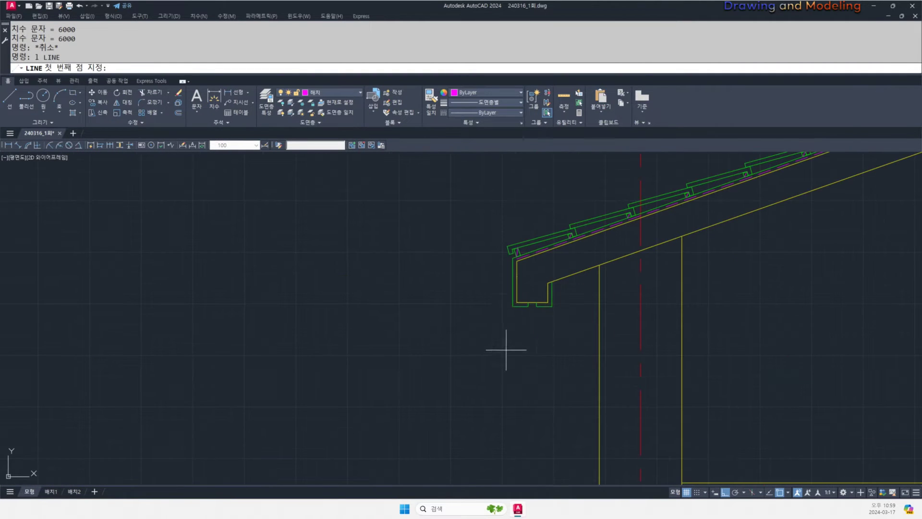
click(517, 301)
key(Escape)
key(space)
click(512, 306)
scroll(512, 308, down, 5)
middle_drag(711, 344, 337, 354)
middle_drag(785, 401, 584, 404)
middle_drag(406, 379, 524, 415)
key(Escape)
- Erase the two magenta vertical projection lines at the right end of the section roof
middle_drag(610, 379, 647, 401)
scroll(591, 371, down, 2)
middle_drag(491, 376, 566, 376)
scroll(465, 362, up, 2)
scroll(355, 335, down, 2)
middle_drag(375, 342, 580, 361)
mouse_move(639, 332)
middle_down()
mouse_move(536, 373)
mouse_move(621, 364)
middle_up()
click(650, 352)
click(573, 358)
text(e)
key(space)
- Draw a vertical projection line from the left-hand plan's outer left wall axis down past the section's left eave
text(l)
key(space)
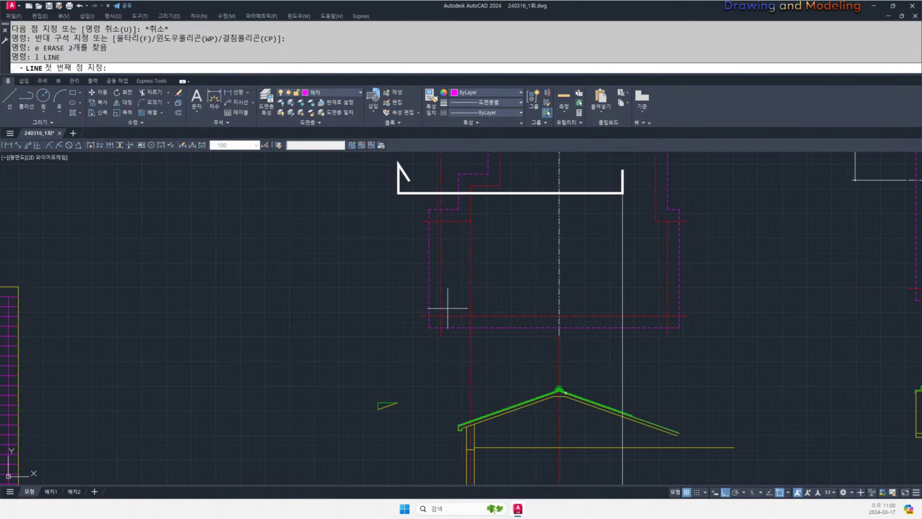
click(440, 336)
middle_drag(434, 381, 515, 226)
key(Escape)
key(Escape)
scroll(546, 260, up, 2)
- Extend the upper yellow line of the section's left roof slope to the new vertical projection line
text(ex)
click(509, 336)
click(452, 348)
key(space)
scroll(538, 285, up, 4)
click(522, 288)
click(527, 288)
scroll(522, 292, up, 3)
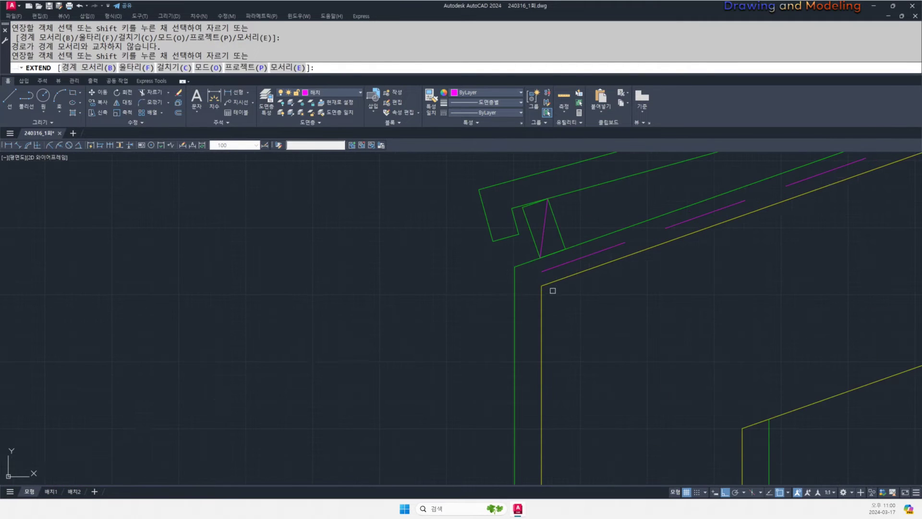
key(Escape)
key(Escape)
scroll(499, 312, down, 5)
scroll(500, 370, up, 1)
- Draw a horizontal line from the extended left slope's lower end across to the elevation
text(l)
key(space)
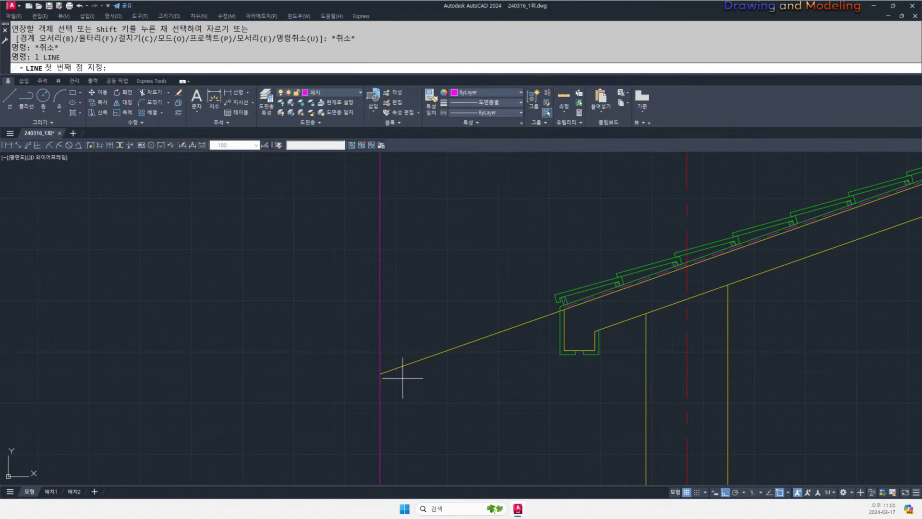
click(380, 373)
scroll(337, 370, down, 5)
middle_drag(653, 399, 377, 407)
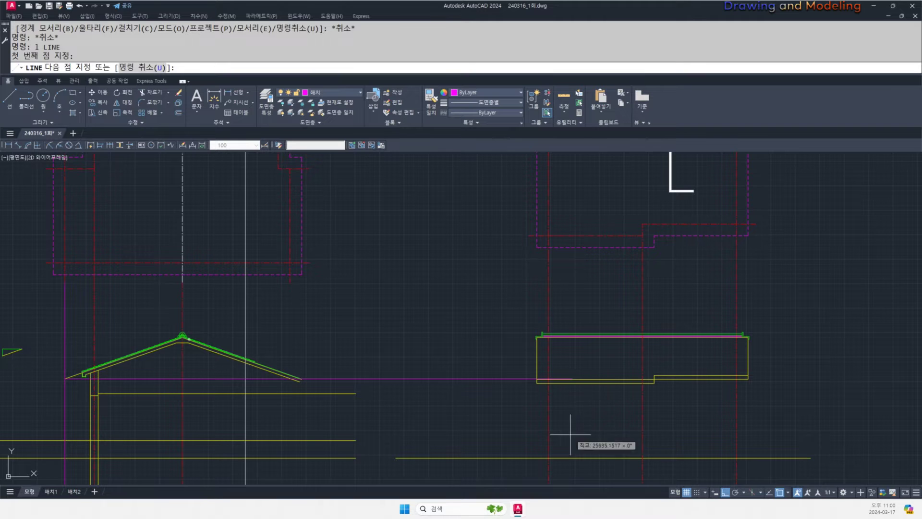
key(Escape)
middle_drag(472, 412, 506, 392)
- Offset the new horizontal projection line 200 mm downward
text(o)
key(space)
text(200)
key(space)
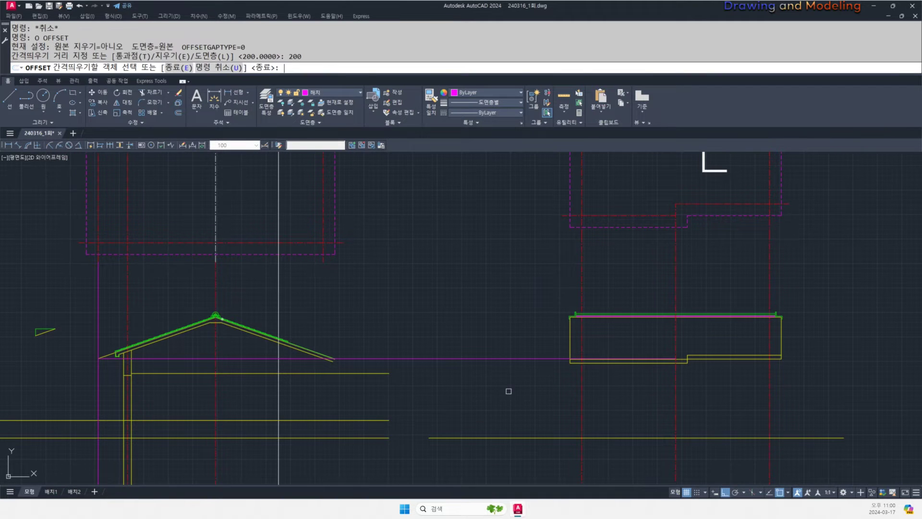
click(555, 359)
click(539, 395)
key(Escape)
key(Escape)
scroll(545, 359, up, 4)
click(578, 415)
click(552, 337)
scroll(554, 363, down, 5)
click(534, 358)
click(485, 364)
key(Escape)
middle_drag(479, 364, 589, 366)
scroll(508, 311, up, 2)
middle_drag(509, 311, 559, 376)
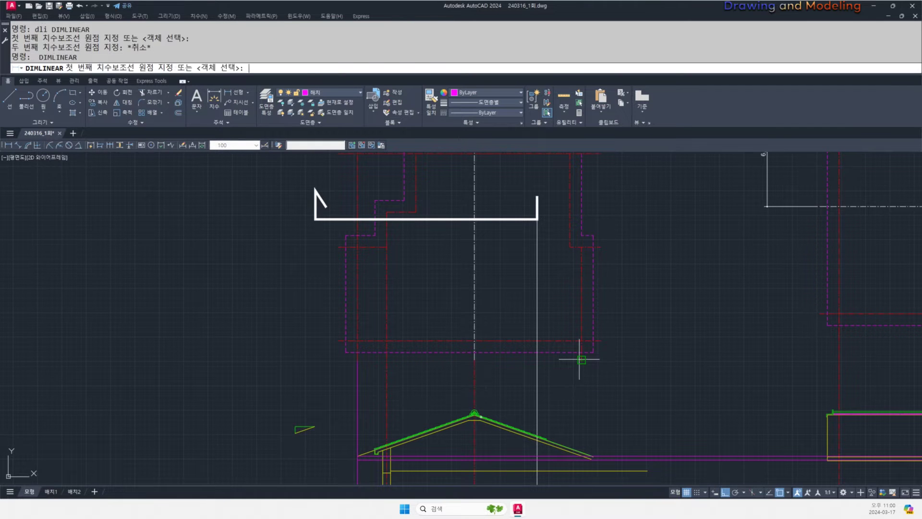
mouse_move(399, 392)
middle_down()
mouse_move(442, 375)
mouse_move(449, 352)
middle_up()
- Draw a vertical projection line from the lower left corner of the left-hand plan's roof outline down past the section
text(1)
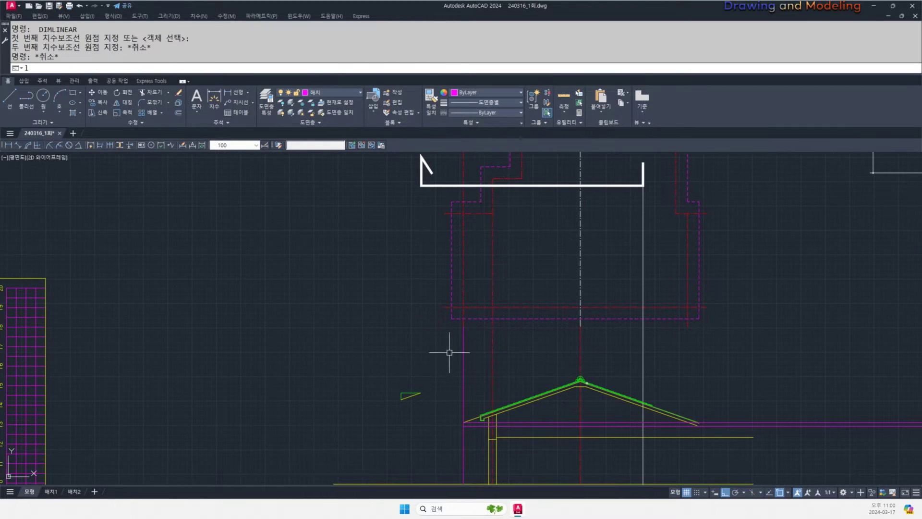
click(452, 318)
middle_drag(452, 318, 506, 206)
key(Escape)
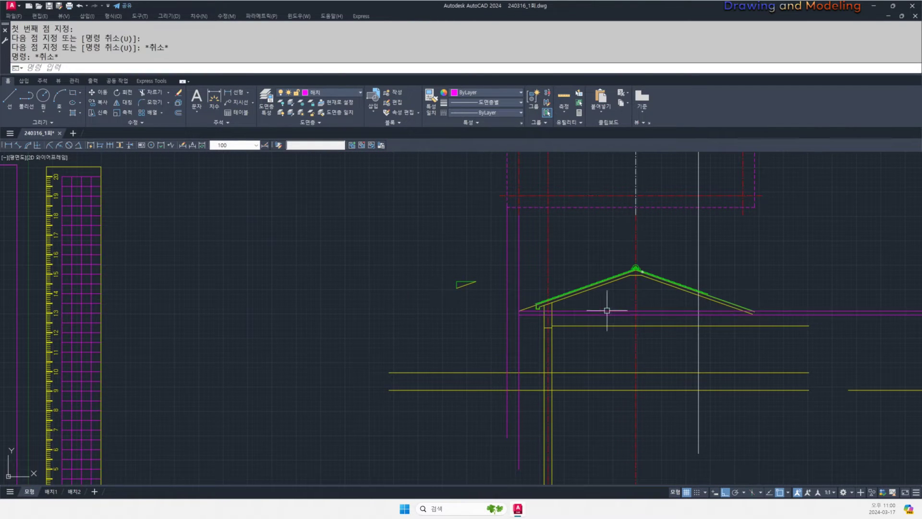
- Extend the lower end of the section's left roof slope to the outer vertical projection line
scroll(521, 329, up, 4)
key(Escape)
text(e)
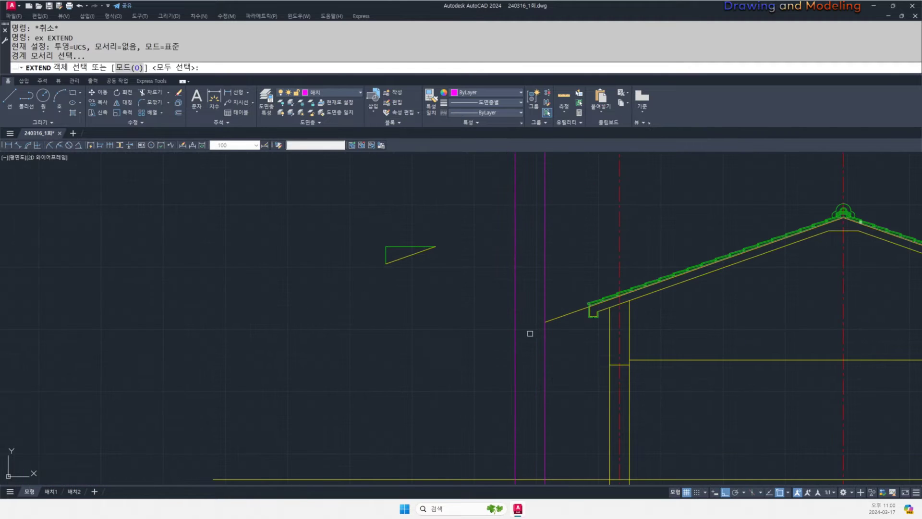
click(530, 334)
click(504, 319)
key(space)
click(572, 324)
key(Escape)
- Place a horizontal construction line through the lower end of the section's extended left roof slope
middle_drag(566, 350, 552, 355)
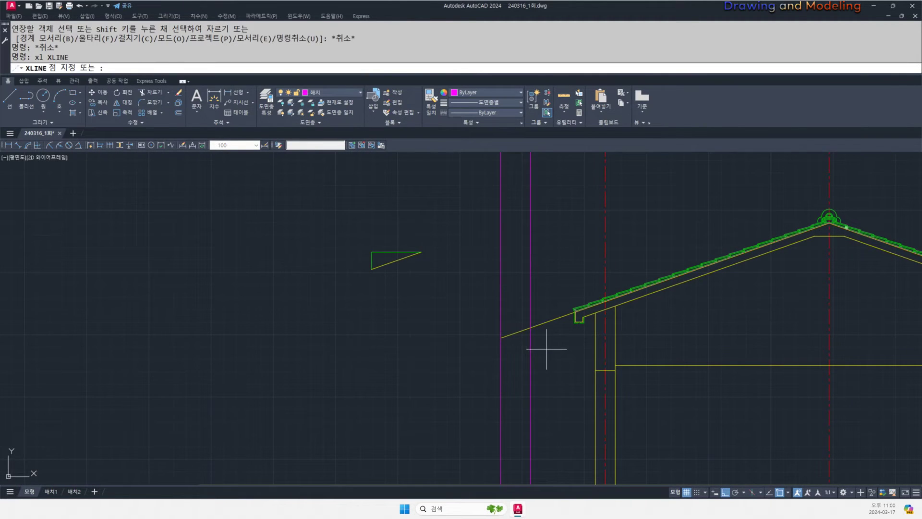
text(h)
key(space)
scroll(487, 341, up, 4)
key(Escape)
key(Escape)
scroll(555, 373, down, 5)
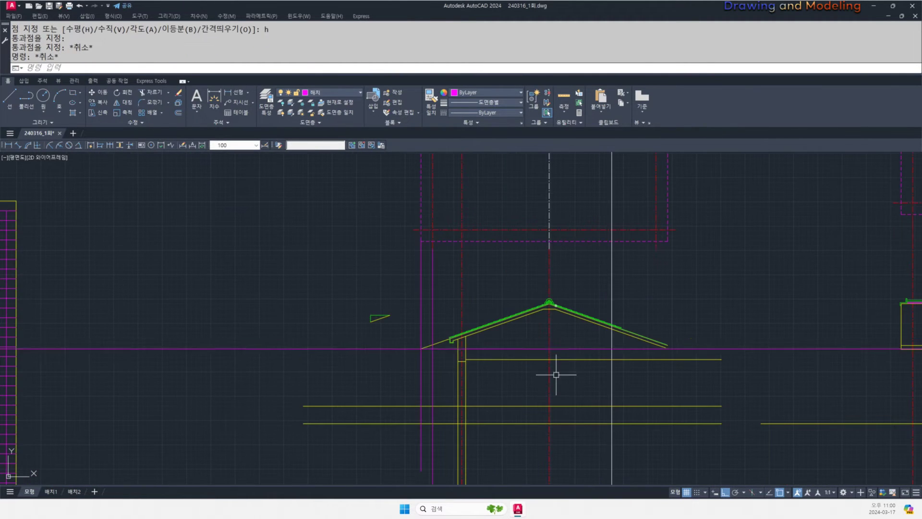
- Offset the horizontal construction line 200 mm downward
text(o)
key(space)
click(414, 349)
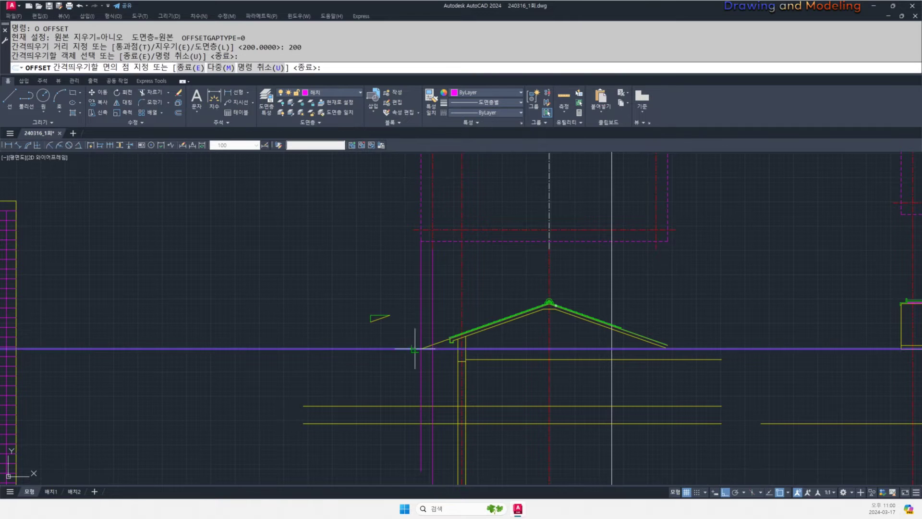
click(416, 357)
key(Escape)
key(Escape)
- Erase the two vertical projection lines left of the section
click(453, 290)
click(416, 297)
text(e)
key(Escape)
scroll(577, 326, down, 2)
key(Escape)
- Match the two horizontal projection lines to the properties of the elevation roof's yellow left edge
scroll(864, 334, up, 4)
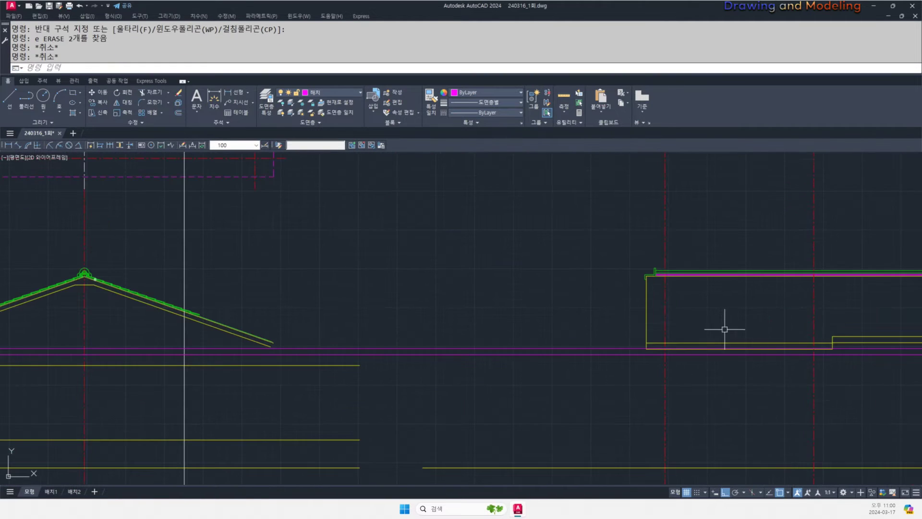
click(646, 333)
click(597, 330)
click(577, 358)
key(Escape)
key(Escape)
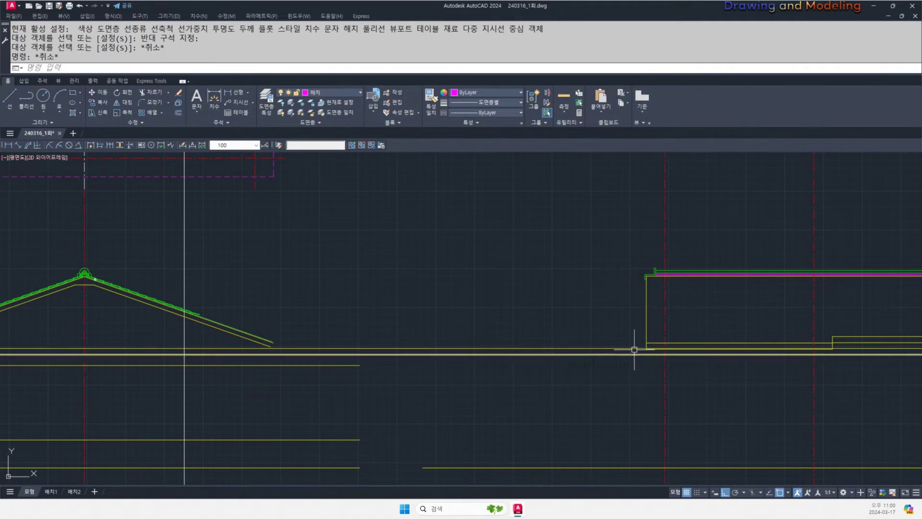
- Erase the upper horizontal projection line that runs to the elevation roof's lower left corner
scroll(635, 350, up, 5)
click(641, 345)
click(633, 358)
text(e)
middle_drag(613, 356, 609, 354)
- Draw a vertical line from the elevation roof's lower left corner to the remaining projection line and trim the projection beyond that corner
text(l LINE)
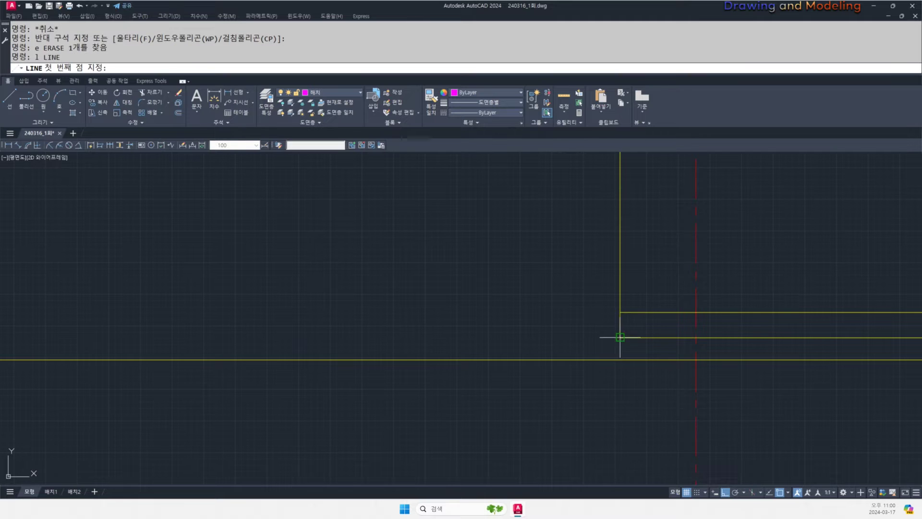
key(Escape)
scroll(621, 364, up, 3)
text(tr)
key(Return)
key(Escape)
key(Escape)
key(Escape)
key(space)
click(654, 357)
click(608, 319)
key(space)
click(582, 340)
key(Escape)
key(Escape)
scroll(615, 354, down, 1)
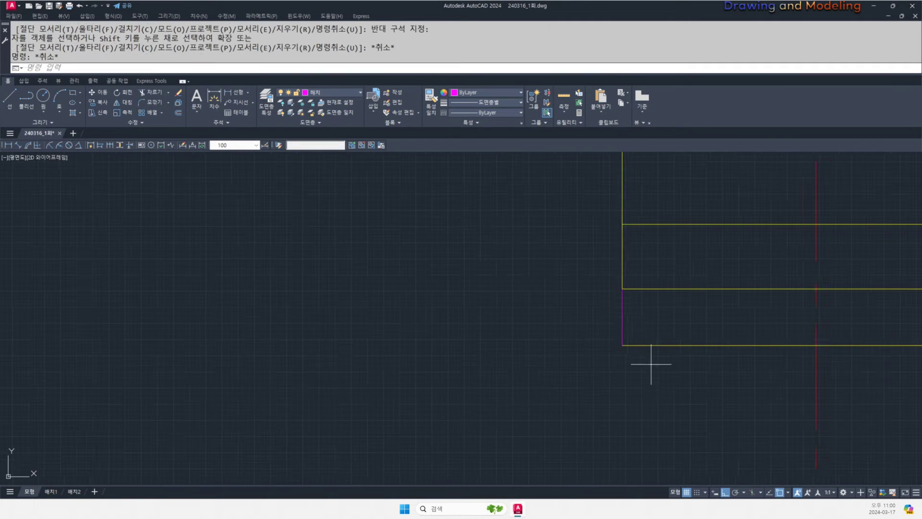
- Move the short vertical line and the horizontal line below the elevation's roof to the 마감선 layer
click(651, 364)
click(604, 328)
click(346, 93)
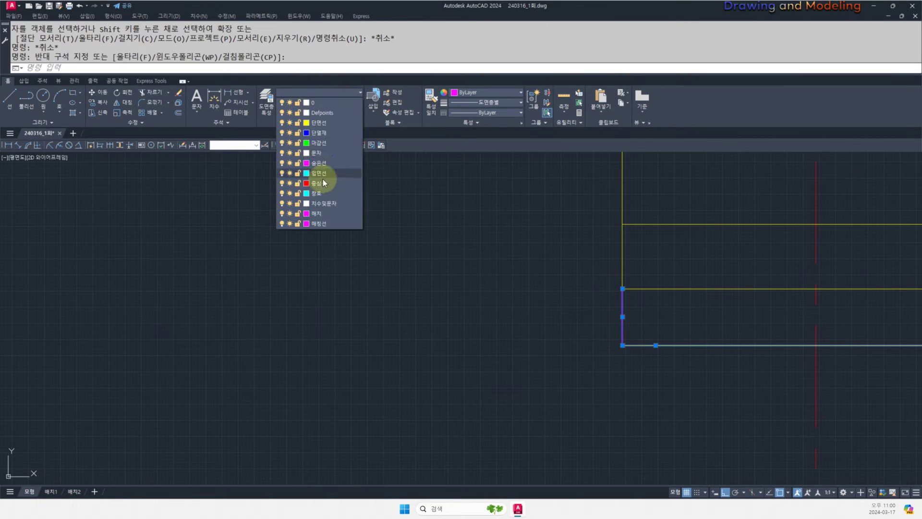
click(320, 142)
key(Escape)
key(Escape)
- Offset the elevation's leftmost centerline 200 mm to the left and match the copy to the yellow outline's properties
scroll(521, 305, down, 4)
text(o)
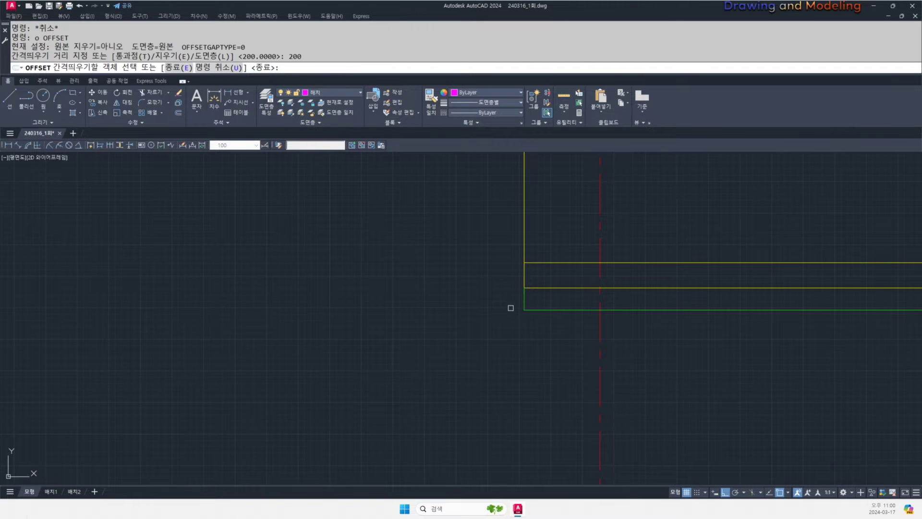
key(Escape)
key(Escape)
scroll(576, 336, up, 4)
text(m)
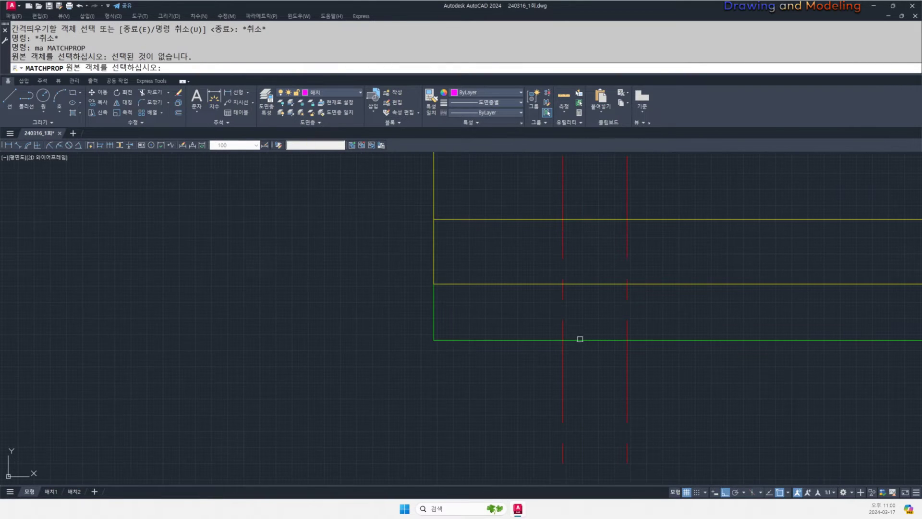
click(585, 295)
click(552, 305)
key(Escape)
key(Escape)
- Trim the new wall line above the roof's bottom edge and the green eave line to the right of the wall
text(tr)
middle_drag(572, 302, 584, 372)
click(578, 411)
click(524, 280)
key(space)
key(Escape)
key(space)
click(594, 377)
click(536, 341)
key(space)
click(599, 340)
click(557, 304)
scroll(518, 351, up, 5)
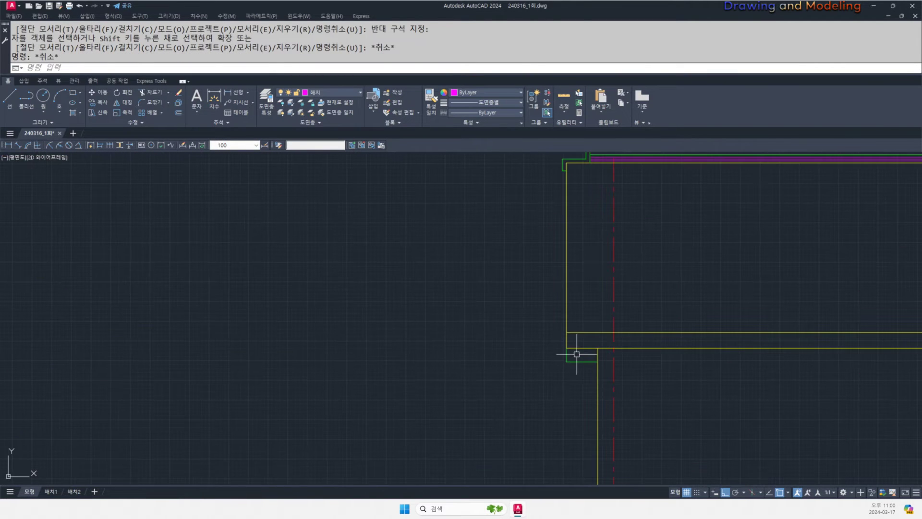
key(space)
text(1580)
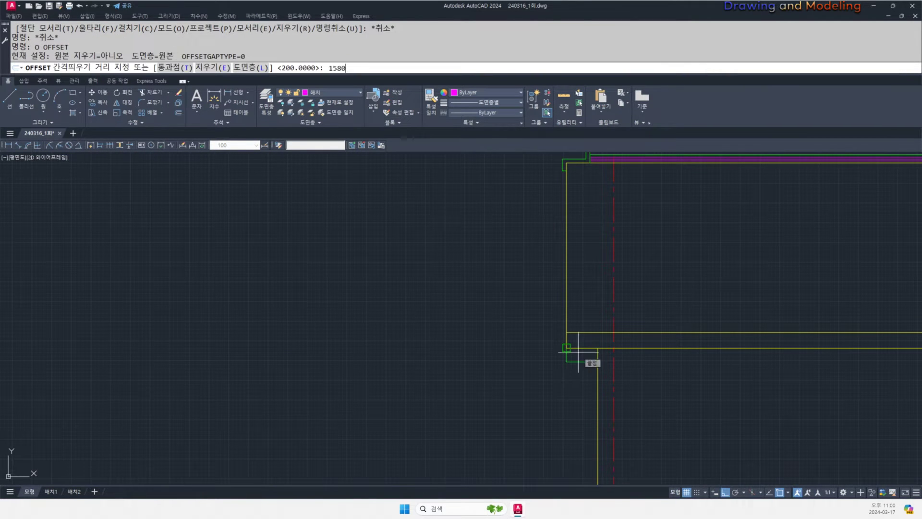
key(space)
key(Escape)
- Offset the green eave strip's left edge 150 mm to the right
key(space)
text(150)
key(space)
scroll(577, 360, up, 3)
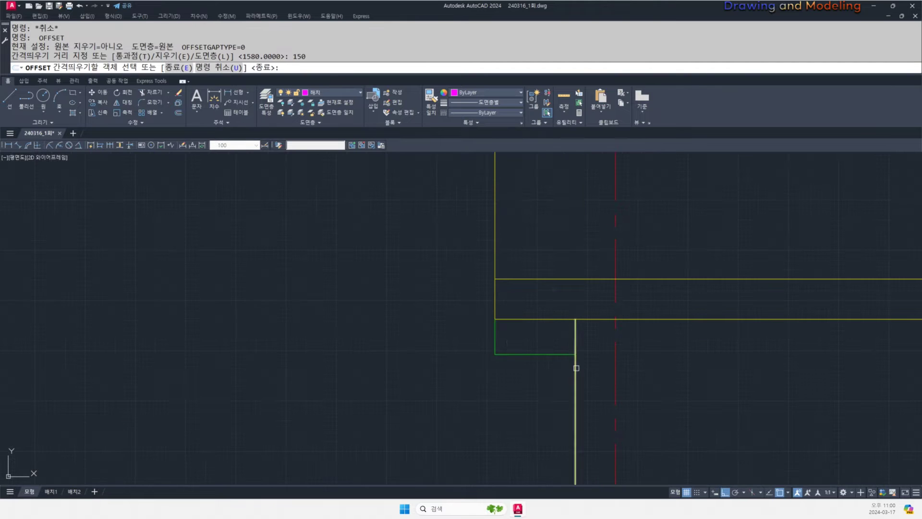
click(495, 336)
click(537, 364)
key(Escape)
middle_drag(528, 375, 535, 389)
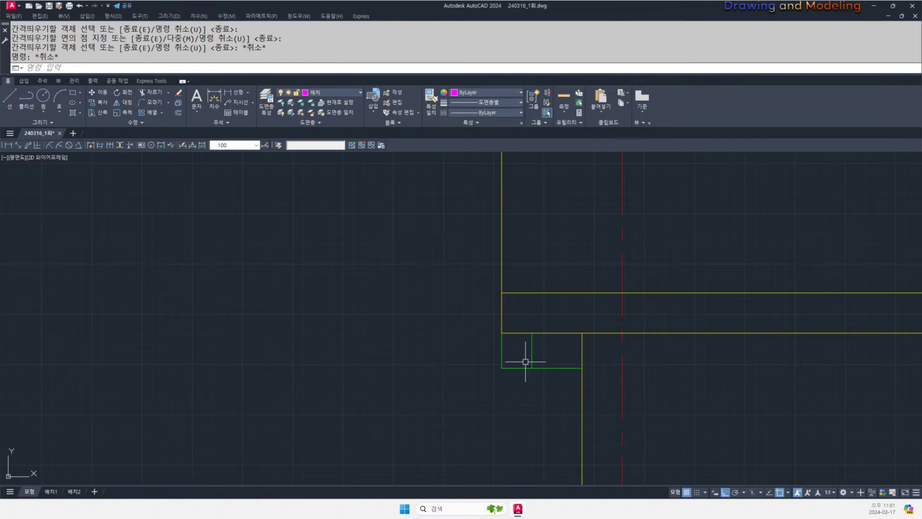
- Offset the green eave strip's bottom edge 50 mm upward
text(o)
key(space)
text(50)
key(space)
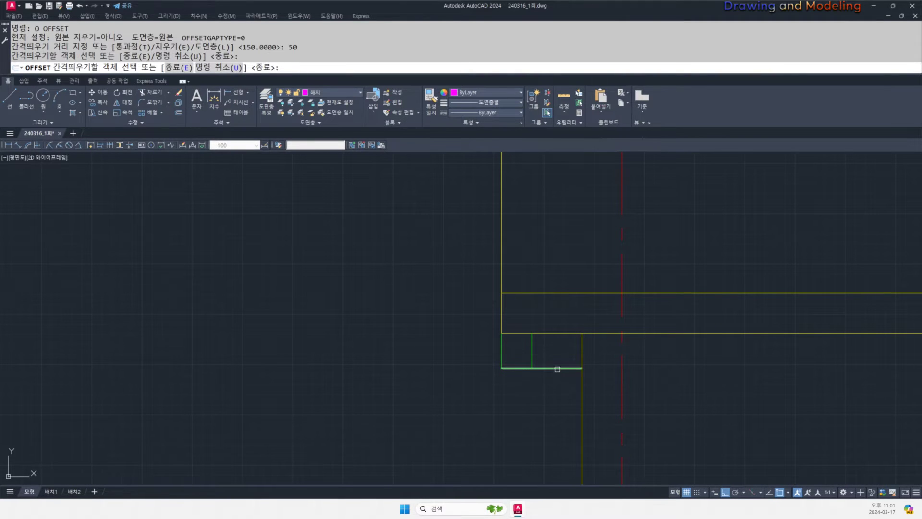
click(561, 367)
click(555, 347)
key(Escape)
- Trim the two offset green lines beyond their intersection to form the stepped eave detail
scroll(523, 357, up, 3)
text(tr)
click(586, 375)
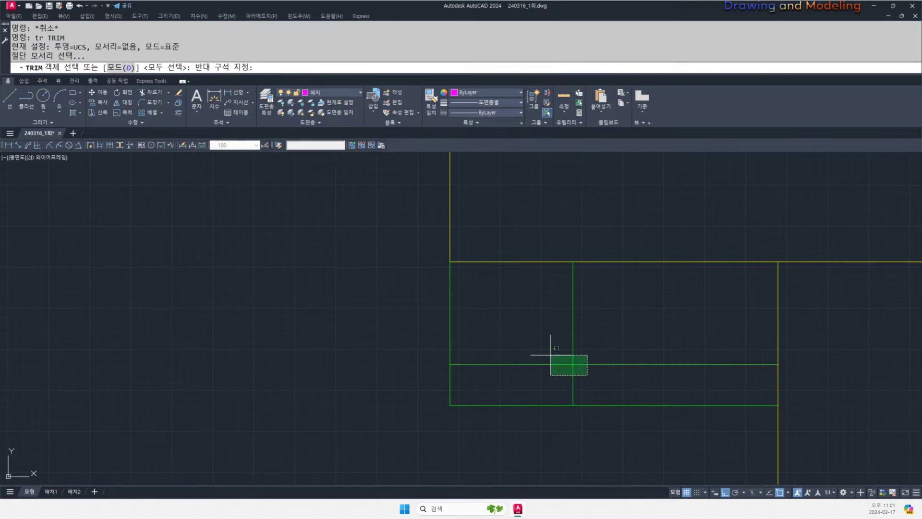
click(549, 355)
key(space)
click(524, 378)
key(Escape)
scroll(560, 371, down, 6)
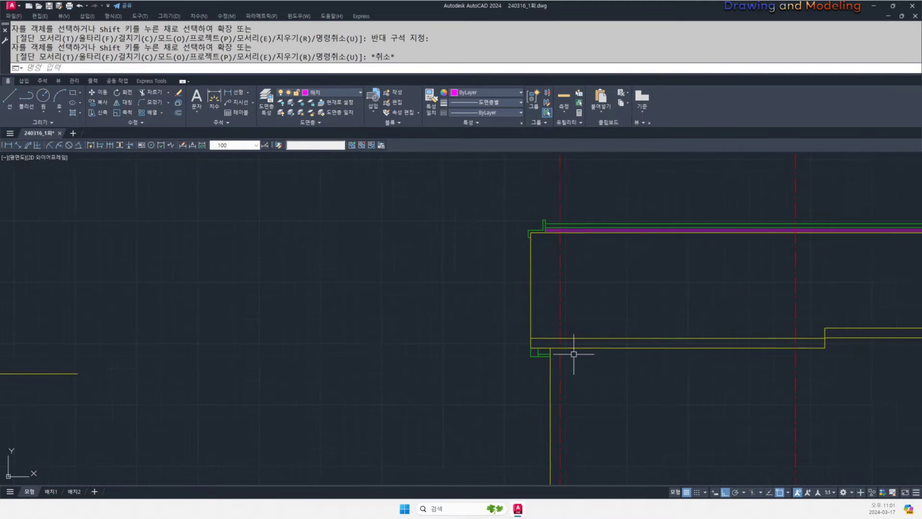
- Draw a horizontal line from the cross line at the top of the section's left wall across the elevation
middle_drag(691, 348, 673, 352)
middle_drag(608, 347, 662, 361)
key(Escape)
key(Escape)
middle_drag(585, 392, 643, 382)
scroll(619, 375, down, 2)
text(l)
key(Return)
scroll(312, 358, up, 6)
click(375, 339)
scroll(315, 345, down, 4)
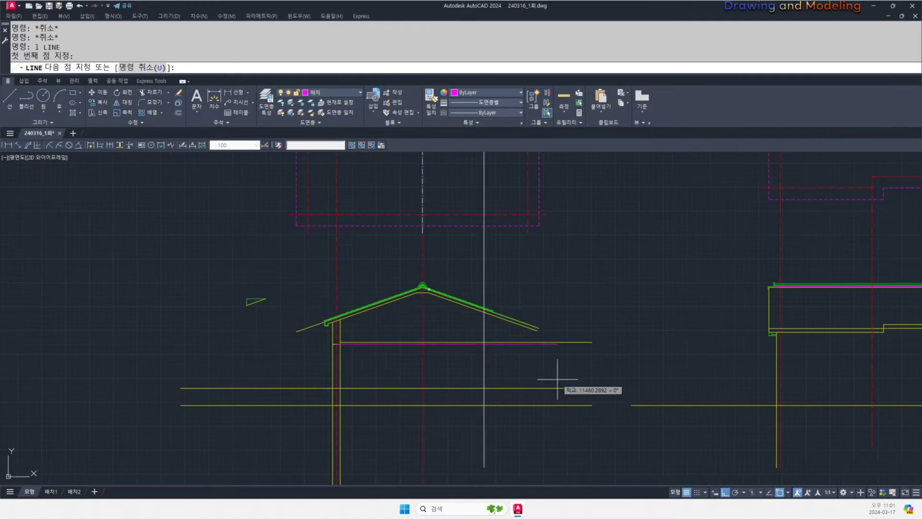
middle_drag(558, 379, 322, 373)
key(Escape)
key(Escape)
- Match the new horizontal line to the properties of the elevation's yellow left wall line
scroll(513, 345, up, 4)
text(ma MATCHPROP)
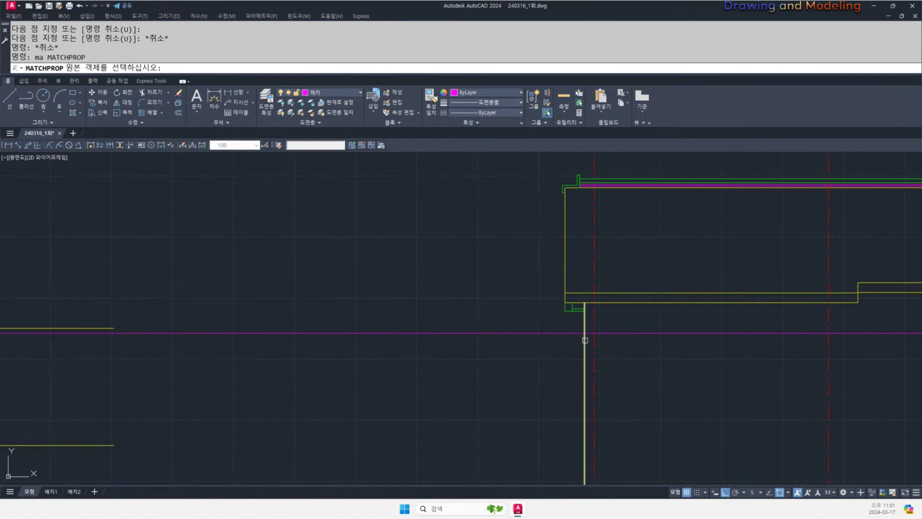
click(523, 313)
click(450, 364)
scroll(450, 363, up, 2)
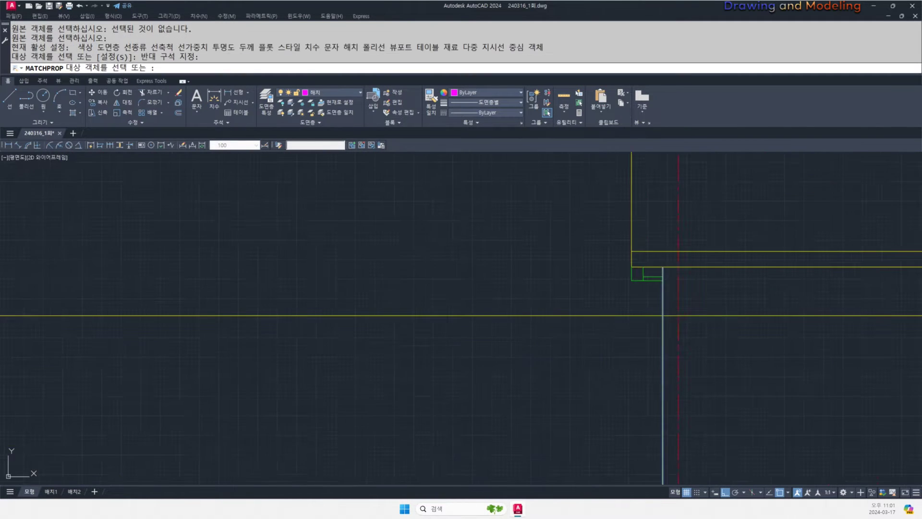
key(Escape)
- Trim the new horizontal line's portion left of the elevation's wall line
scroll(663, 359, down, 2)
middle_drag(675, 359, 489, 378)
text(tr)
click(521, 376)
click(346, 357)
key(Escape)
scroll(624, 403, down, 2)
middle_drag(624, 402, 434, 392)
scroll(667, 376, up, 2)
text(tr)
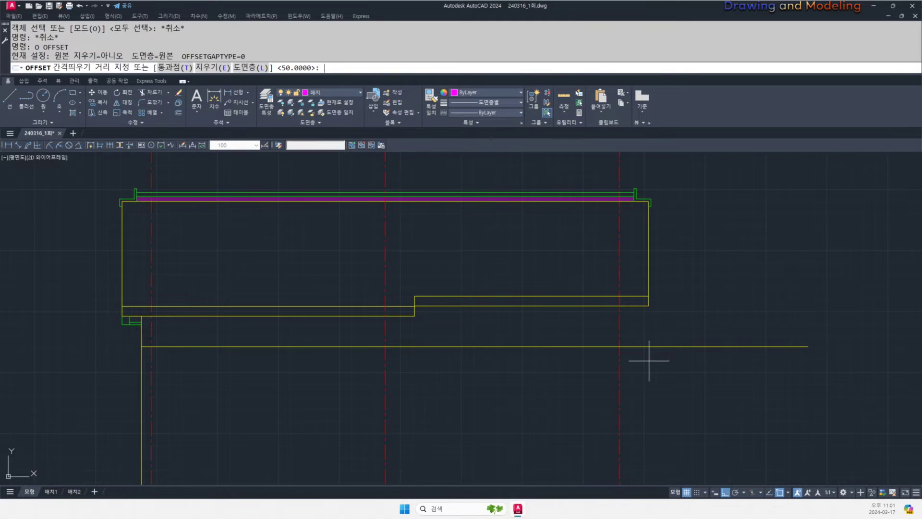
- Offset the elevation's right red centreline outward by 200 to place the right wall line
click(647, 332)
key(Escape)
key(Escape)
- Match the offset right wall line to the properties of the elevation's yellow lines
scroll(637, 312, up, 2)
text(ma)
click(634, 303)
click(637, 317)
click(619, 341)
key(Escape)
key(Escape)
- Trim the part of the right wall line that extends above the lower edge of the roof eave
scroll(621, 295, up, 2)
text(tr)
click(639, 296)
click(615, 317)
key(space)
click(631, 289)
click(618, 298)
- Trim the horizontal line below the eave where it extends past the right wall line
middle_drag(649, 329, 647, 304)
text(tr)
click(653, 304)
click(620, 327)
key(space)
click(676, 297)
click(666, 326)
key(Escape)
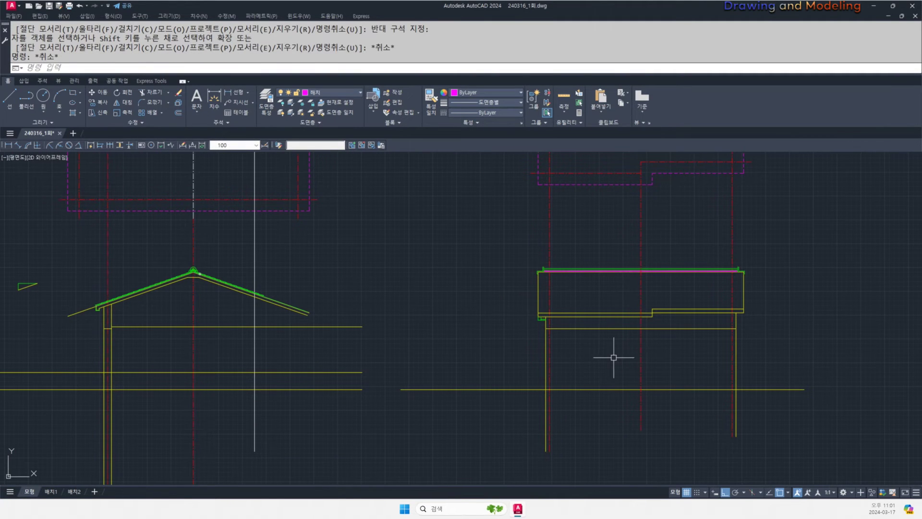
- Start an Offset with a distance of 200
key(Return)
text(200)
key(Return)
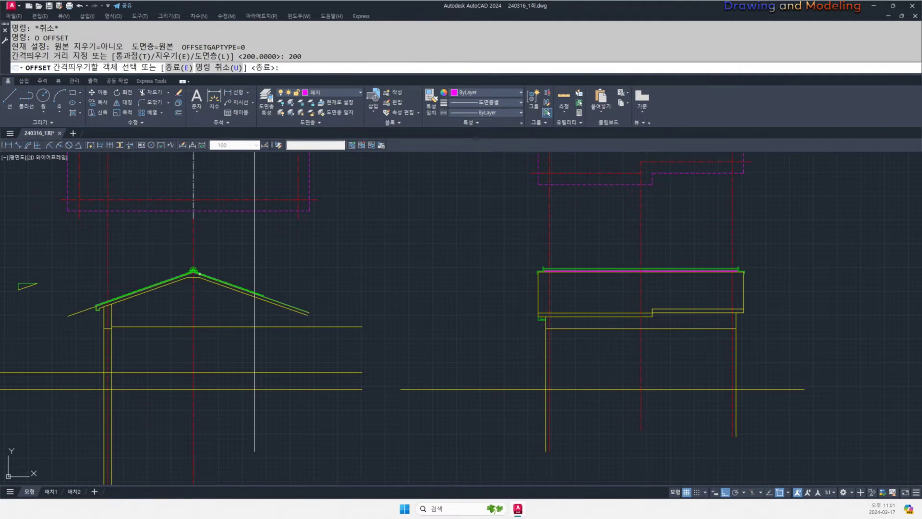
- Match the newly offset middle wall line in the side view to the properties of the yellow outlines
key(Escape)
key(Escape)
scroll(648, 315, up, 6)
text(ma)
key(Return)
click(646, 332)
click(641, 343)
click(628, 354)
key(Escape)
key(Escape)
- Trim the middle wall line where it extends above the lower eave line of the side view
scroll(632, 326, up, 4)
text(tr)
key(Return)
click(663, 357)
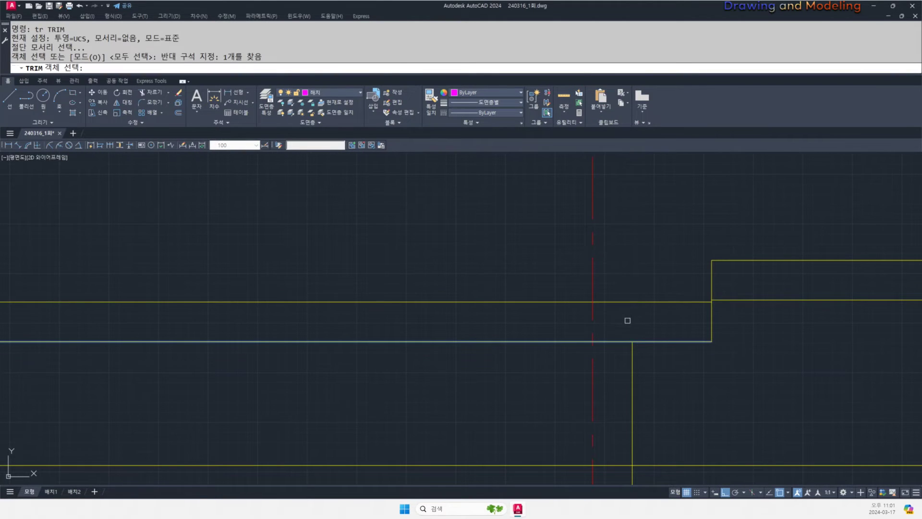
key(Escape)
key(Escape)
- Trim the three wall lines of the side view where they extend below the ground line
scroll(631, 334, down, 12)
middle_drag(619, 368, 662, 329)
scroll(656, 364, up, 4)
key(Escape)
key(Escape)
text(tr)
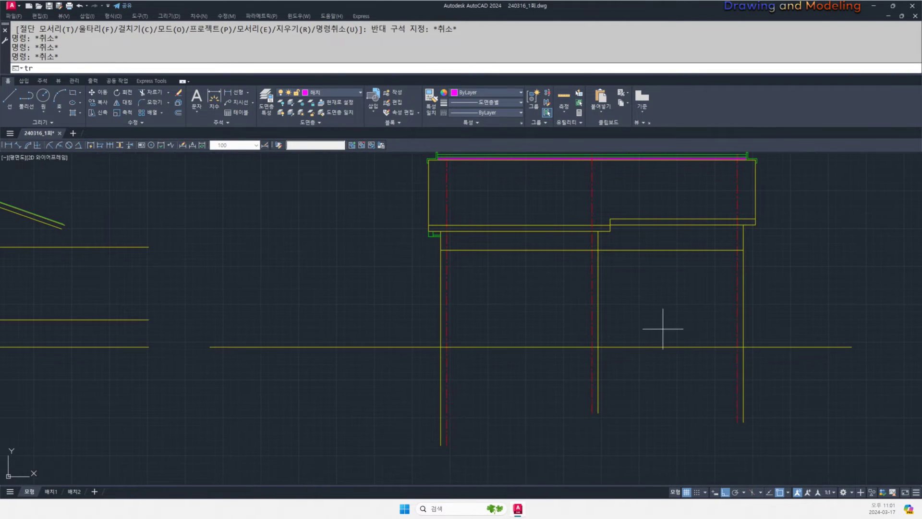
key(Return)
click(691, 347)
key(Return)
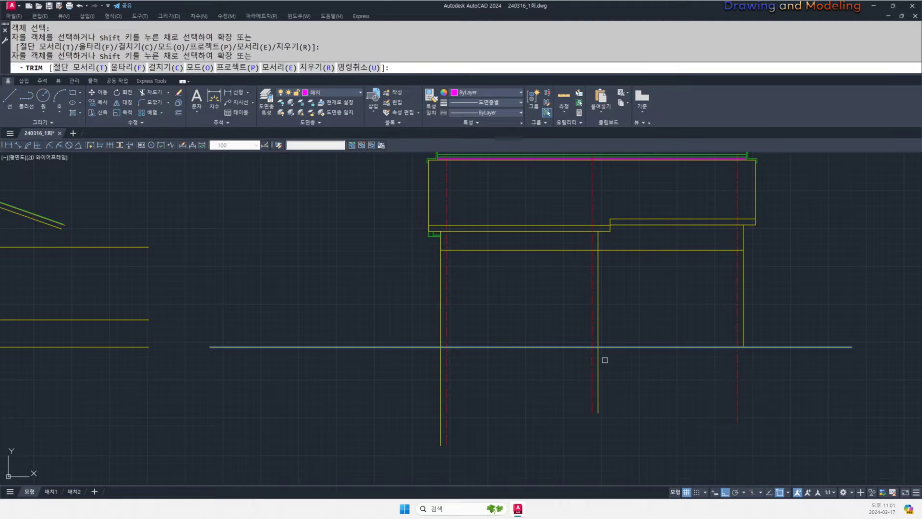
key(Escape)
scroll(494, 361, down, 4)
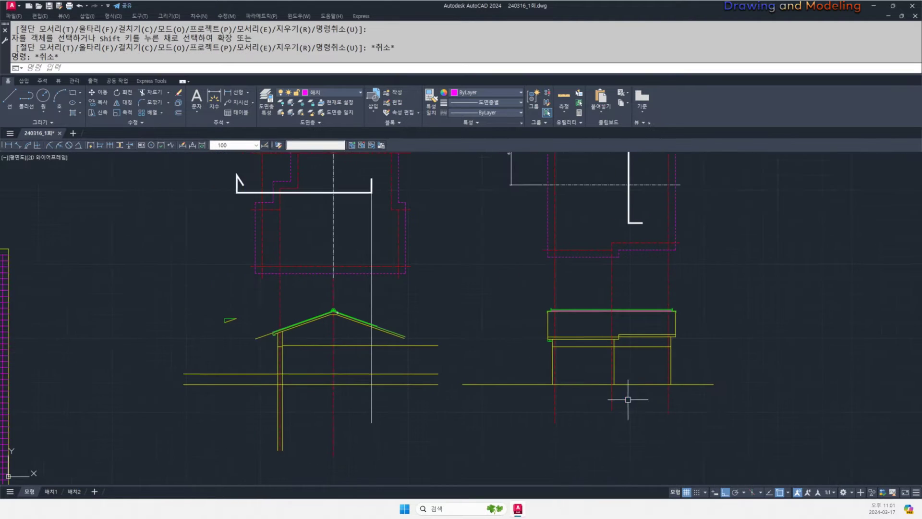
- Draw a temporary horizontal line below the side view's ground line and trim the red centerlines beneath it
scroll(618, 391, up, 2)
key(Return)
click(479, 390)
click(713, 402)
key(Escape)
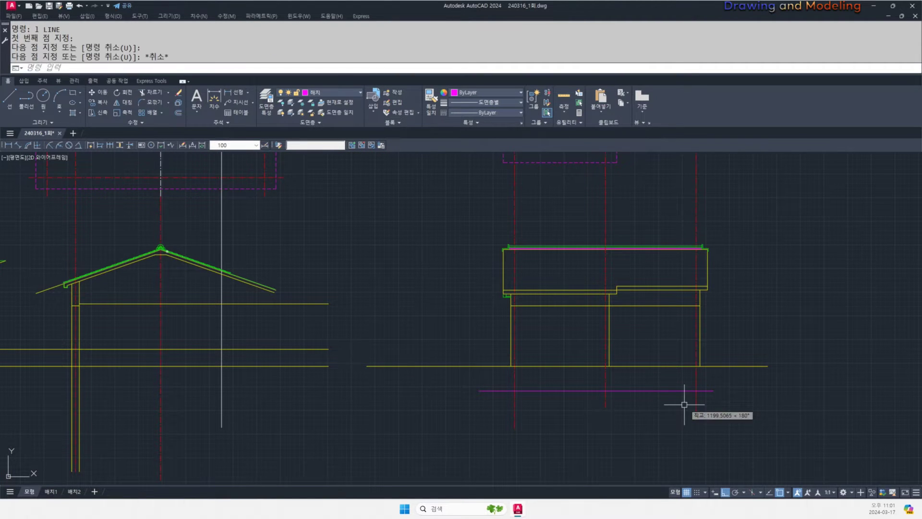
key(Return)
click(663, 407)
click(650, 384)
key(Return)
click(717, 428)
click(499, 404)
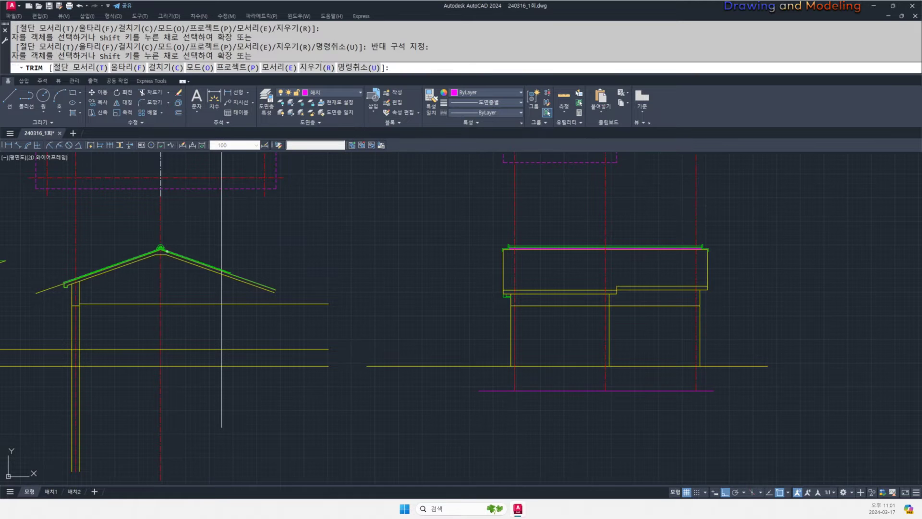
- Erase the temporary horizontal line below the side view
key(Escape)
key(Escape)
drag(550, 419, 533, 384)
text(e)
key(Return)
key(Escape)
key(Escape)
scroll(552, 384, down, 5)
scroll(546, 381, up, 3)
- Draw a temporary horizontal line above the side view's roof and trim the red centerlines between it and the plan
text(l)
key(Return)
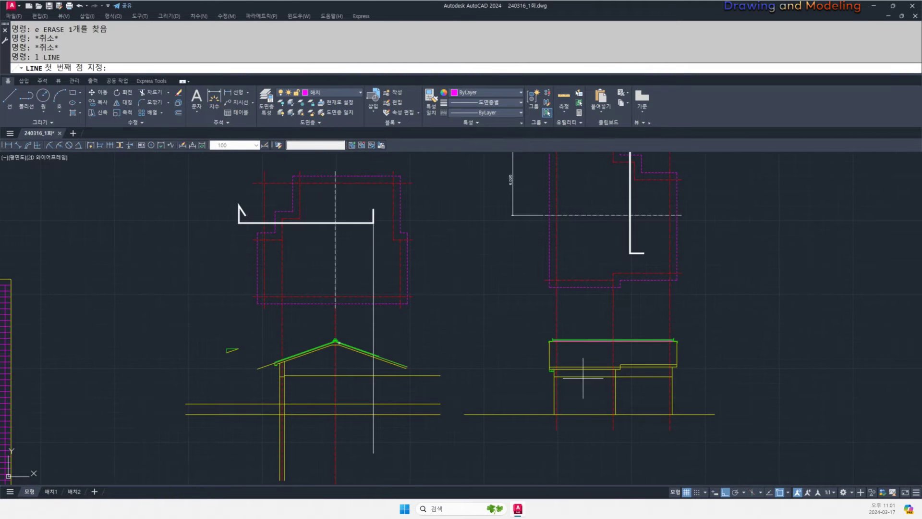
click(528, 322)
click(714, 333)
key(Escape)
key(Escape)
scroll(635, 319, up, 2)
text(tr)
key(Return)
click(644, 331)
click(642, 318)
click(478, 303)
key(Escape)
- Erase the temporary horizontal line above the side view's roof
click(478, 311)
click(461, 337)
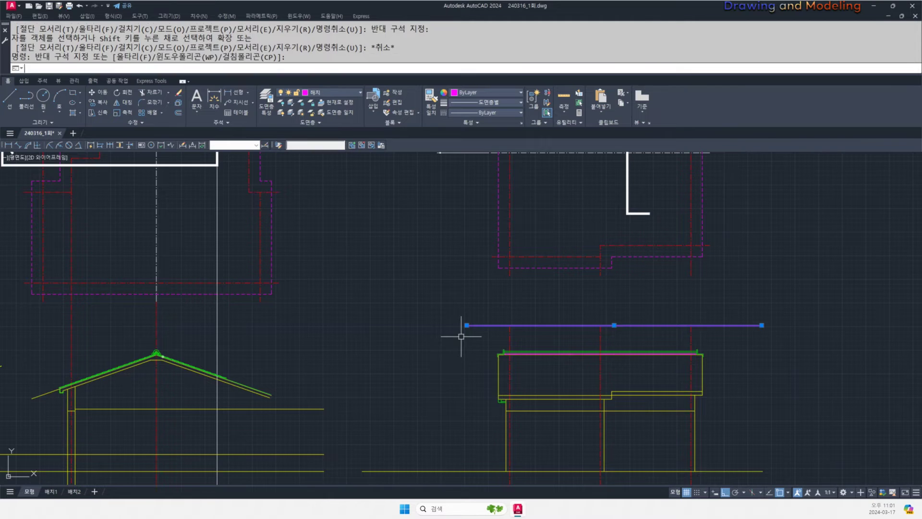
text(e)
key(Return)
scroll(460, 337, down, 2)
middle_drag(459, 341, 527, 340)
middle_drag(583, 393, 621, 382)
- Stretch the left end of the side view's ground line inward to shorten it
text(s)
click(606, 358)
click(558, 405)
key(space)
click(550, 426)
click(621, 425)
key(Escape)
key(Escape)
- Trim the horizontal ceiling, floor and ground lines of the gabled view beyond the vertical white cut line
middle_drag(523, 433, 764, 440)
middle_drag(397, 383, 554, 406)
key(Escape)
click(568, 371)
key(space)
click(665, 434)
click(658, 324)
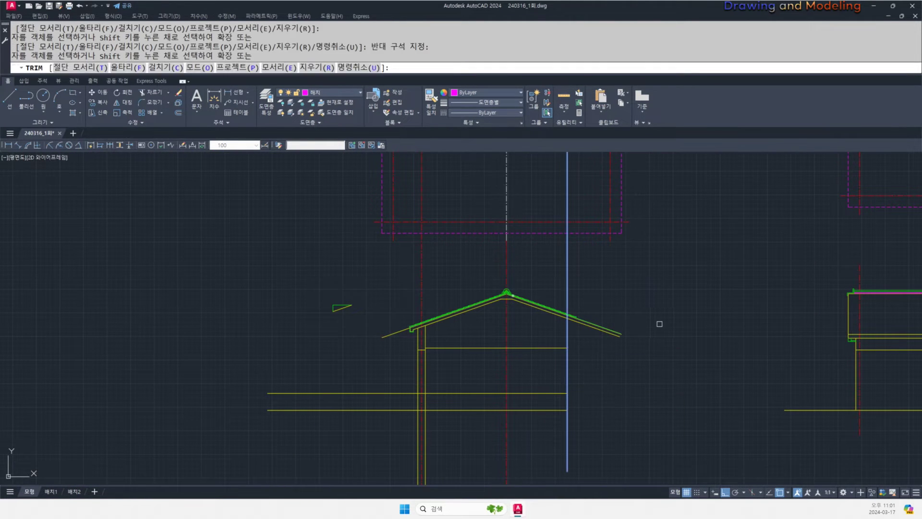
key(Escape)
- Draw a horizontal line from the gabled view's floor line at the cut line across and past the side view
scroll(691, 334, down, 2)
middle_drag(737, 345, 490, 330)
scroll(627, 339, up, 2)
middle_drag(620, 349, 605, 362)
middle_drag(377, 380, 480, 384)
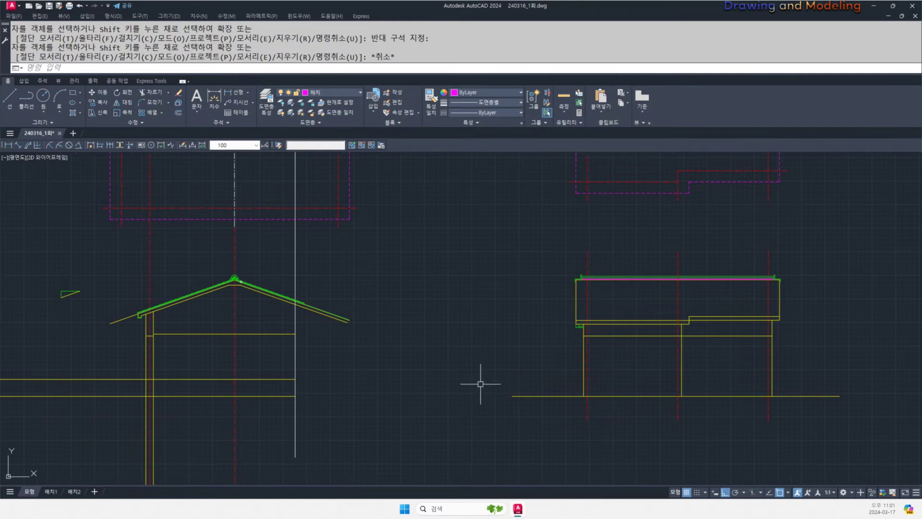
text(l)
click(291, 383)
key(Escape)
key(space)
click(294, 379)
key(Escape)
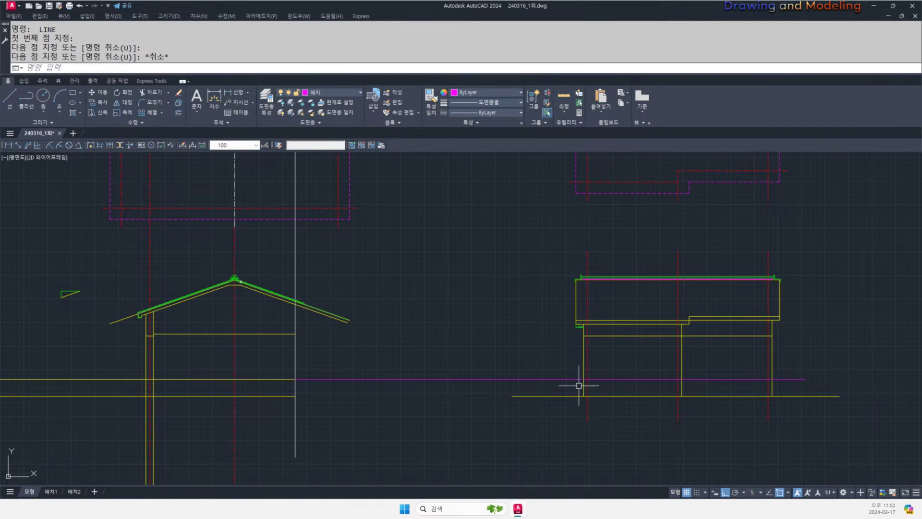
- Match the projected floor line to the properties of the yellow outlines
scroll(583, 383, up, 2)
text(ma)
click(504, 365)
key(Escape)
key(Escape)
middle_drag(594, 390, 538, 390)
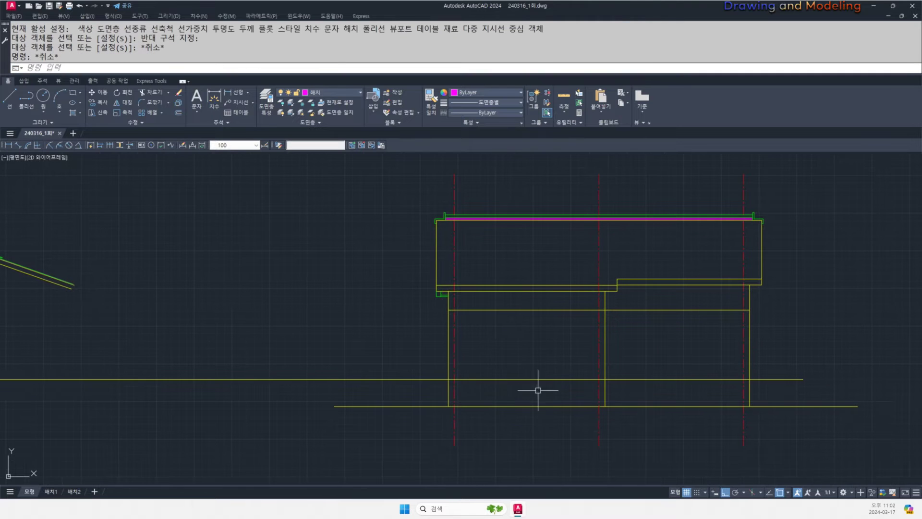
- Trim the projected floor line outside the outer walls of the side view
scroll(575, 389, down, 6)
middle_drag(340, 340, 600, 382)
scroll(592, 327, up, 4)
scroll(750, 331, down, 4)
middle_drag(794, 364, 576, 343)
scroll(619, 409, up, 4)
text(tr)
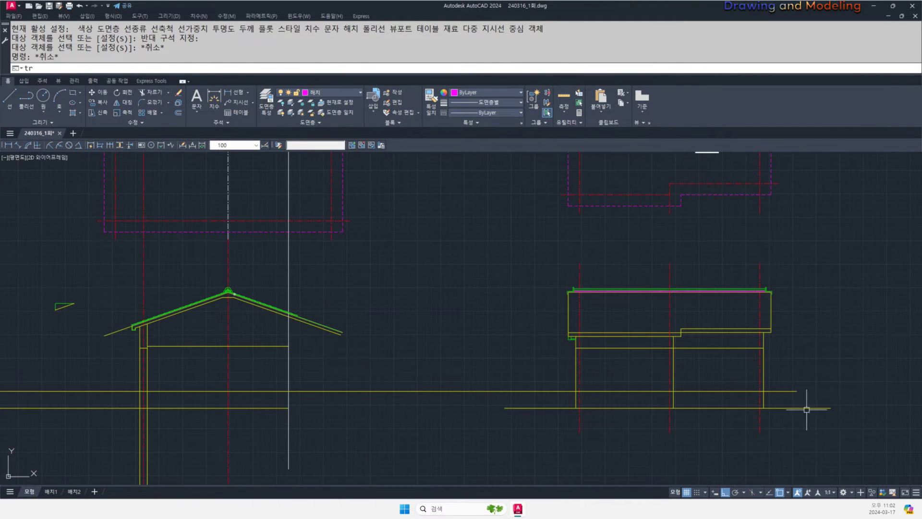
click(804, 374)
click(559, 365)
key(space)
click(485, 391)
click(764, 399)
click(770, 395)
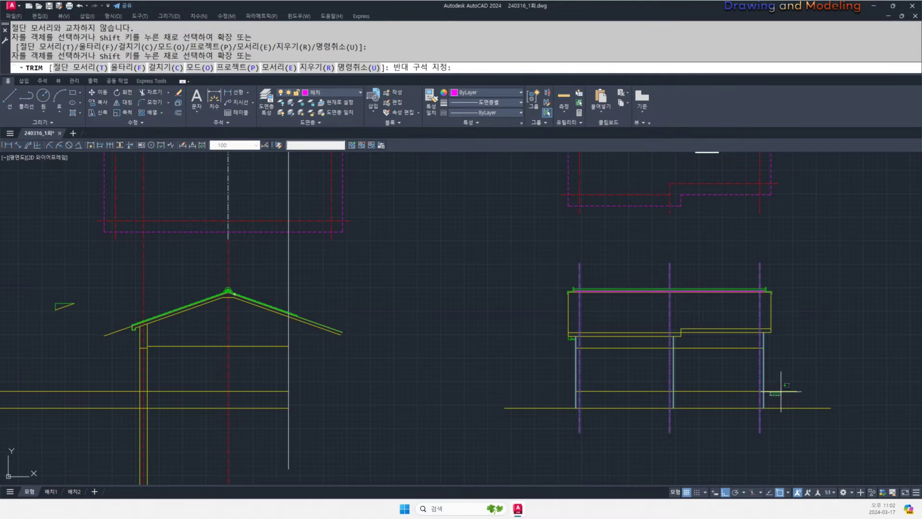
key(Escape)
key(Escape)
- Examine the floor plan sheet with its section line, and compare the gabled view with the side view
scroll(687, 388, down, 5)
middle_drag(528, 388, 708, 401)
middle_drag(571, 394, 751, 354)
scroll(582, 353, up, 4)
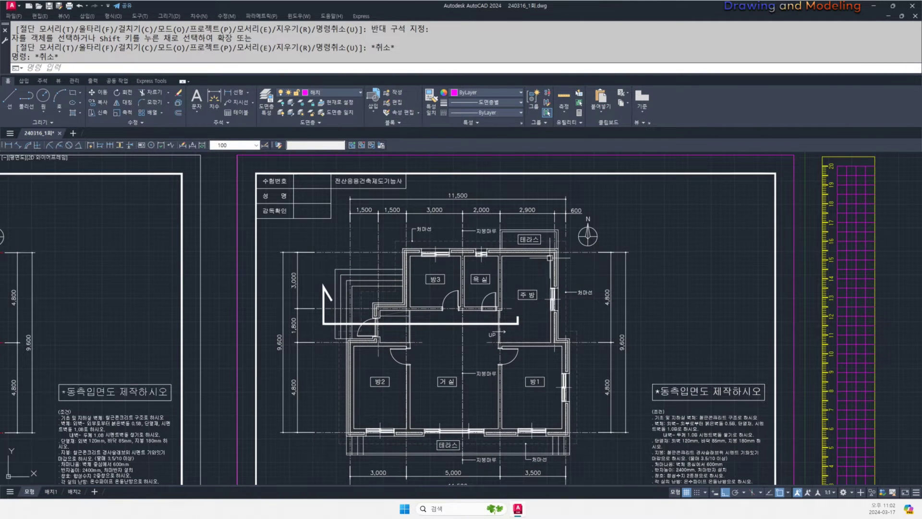
scroll(539, 325, down, 4)
middle_drag(793, 350, 551, 344)
scroll(574, 322, up, 4)
middle_drag(303, 333, 591, 371)
scroll(452, 339, up, 3)
middle_drag(633, 405, 364, 355)
scroll(364, 354, down, 3)
middle_drag(685, 387, 378, 406)
middle_drag(480, 373, 476, 404)
scroll(533, 403, down, 2)
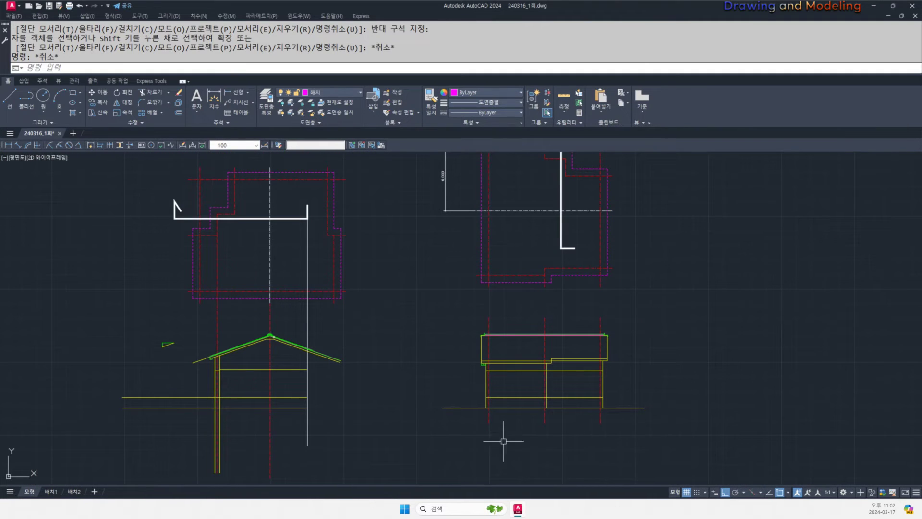
mouse_move(556, 325)
middle_down()
mouse_move(582, 381)
mouse_move(576, 354)
mouse_move(610, 330)
middle_up()
mouse_move(601, 421)
middle_down()
mouse_move(615, 413)
mouse_move(601, 413)
middle_up()
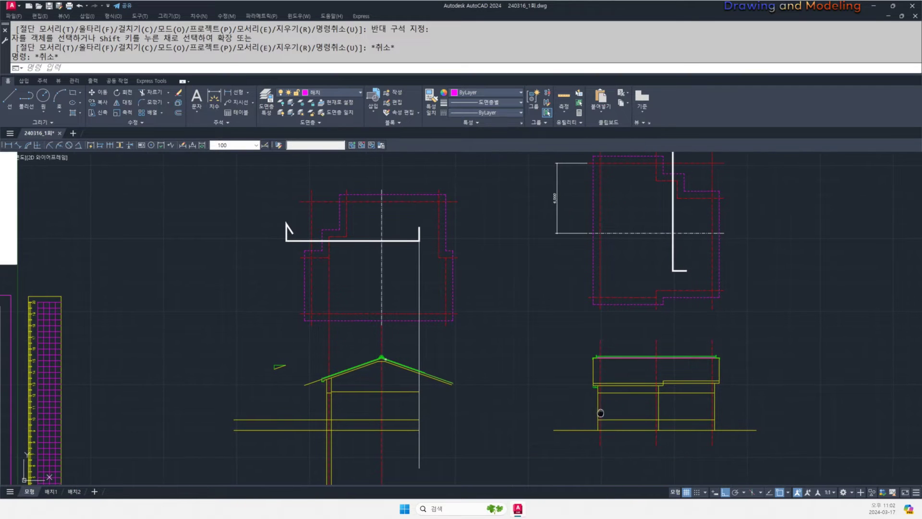
mouse_move(497, 441)
middle_down()
mouse_move(658, 411)
mouse_move(617, 425)
mouse_move(460, 417)
middle_up()
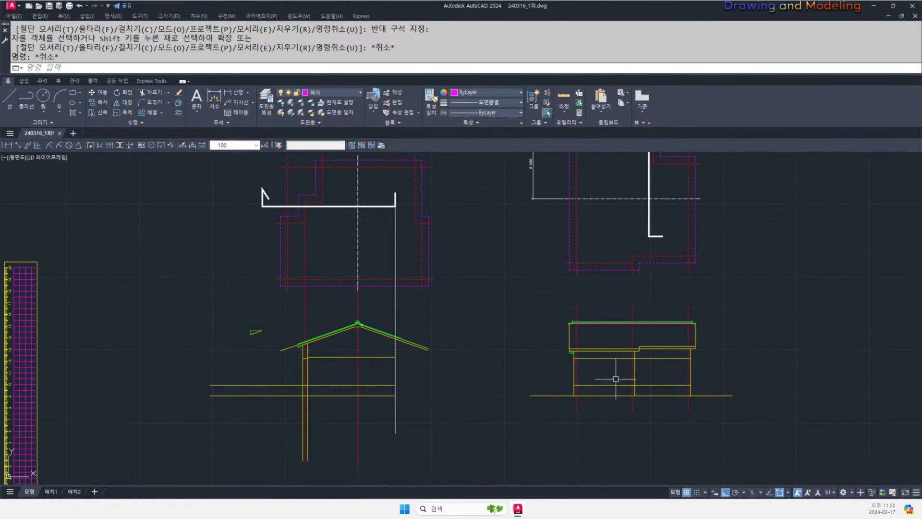
- Shorten the upper ends of the side view's red centerlines with Stretch, bringing them closer to the roof
middle_drag(615, 379, 619, 395)
scroll(654, 315, up, 1)
scroll(658, 320, down, 1)
scroll(698, 331, up, 2)
text(s)
key(space)
click(732, 325)
click(370, 290)
key(space)
click(340, 334)
click(342, 356)
- Shorten the lower ends of the side view's red centerlines with Stretch, bringing them closer to the ground line
middle_drag(473, 450, 558, 274)
key(space)
click(826, 444)
click(469, 398)
key(space)
click(451, 450)
click(441, 435)
key(Escape)
key(Escape)
scroll(528, 416, down, 3)
- Fillet the gabled view's overlong roof underside line to a sharp corner with the end of the left eave
middle_drag(274, 398, 592, 405)
scroll(590, 397, up, 2)
scroll(591, 406, down, 2)
scroll(588, 374, up, 3)
scroll(611, 332, up, 5)
text(f)
key(space)
click(560, 350)
click(572, 332)
key(Escape)
key(Escape)
- Examine the gabled view's wall, floor and ground lines alongside the floor plan sheet and the side view
scroll(479, 330, down, 4)
middle_drag(481, 350, 616, 330)
scroll(619, 372, down, 4)
middle_drag(628, 395, 534, 317)
scroll(543, 358, down, 2)
mouse_move(543, 358)
middle_down()
mouse_move(549, 317)
mouse_move(586, 334)
middle_up()
scroll(564, 342, up, 2)
middle_drag(564, 342, 563, 339)
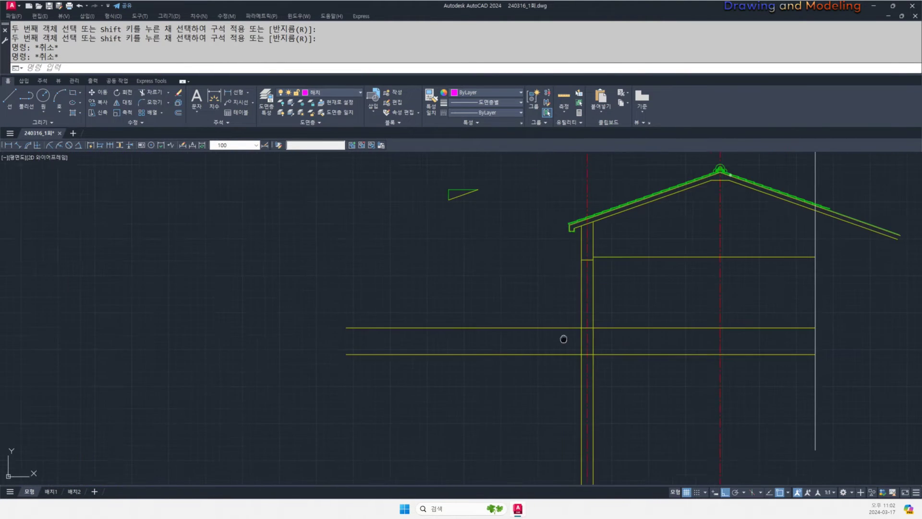
scroll(563, 339, down, 2)
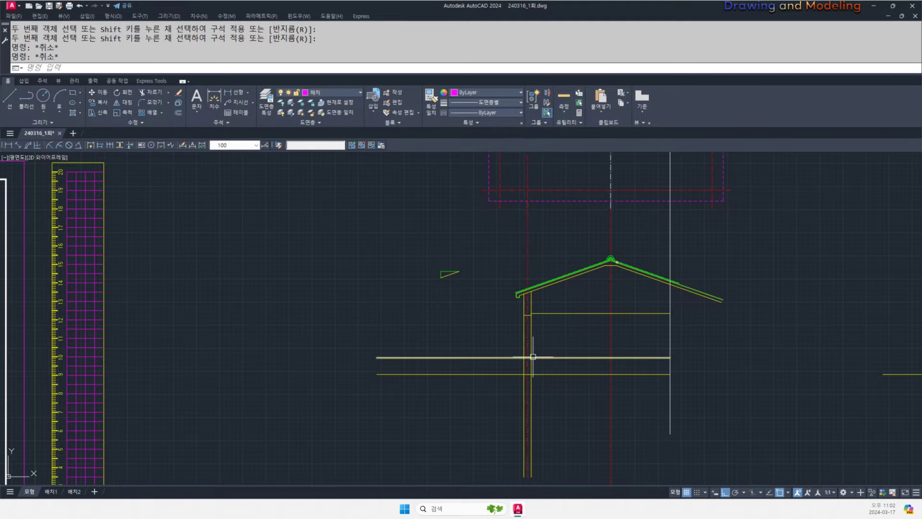
scroll(576, 346, down, 2)
middle_drag(679, 329, 562, 356)
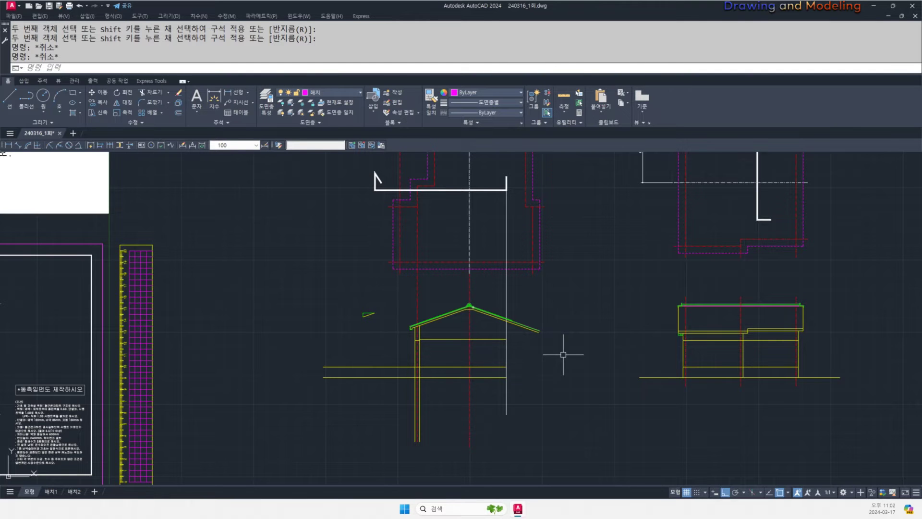
middle_drag(407, 384, 549, 383)
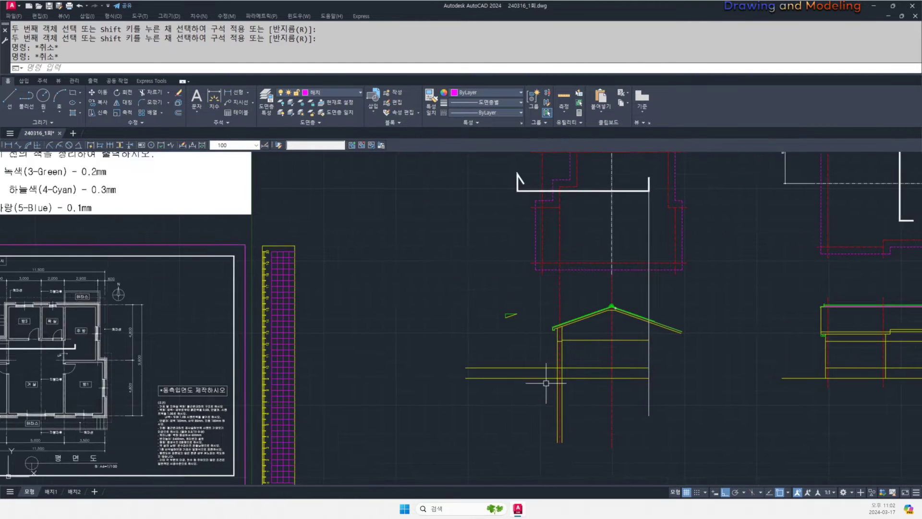
scroll(552, 385, up, 6)
middle_drag(613, 373, 589, 362)
scroll(589, 363, down, 8)
middle_drag(476, 369, 572, 370)
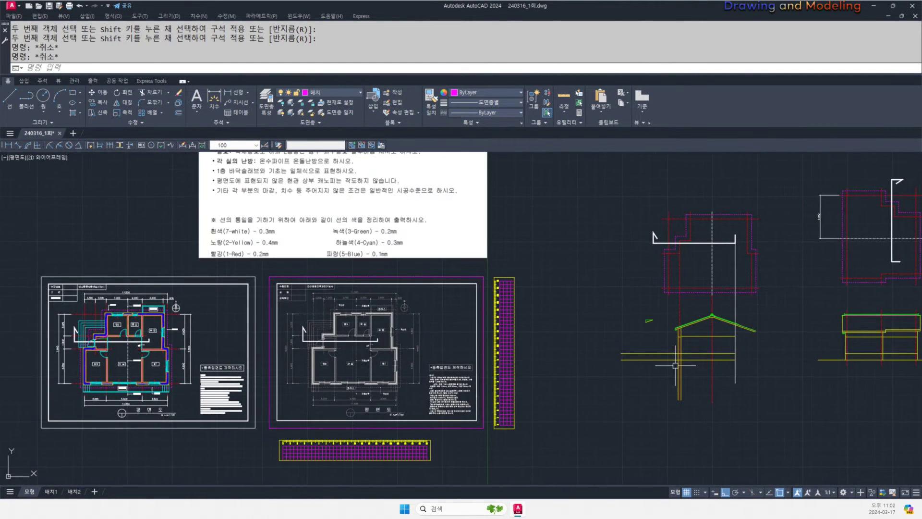
- Offset the gabled view's ground line 700 downward, and offset the resulting line another 300 downward for the footing levels
scroll(711, 367, up, 5)
middle_drag(710, 384, 642, 373)
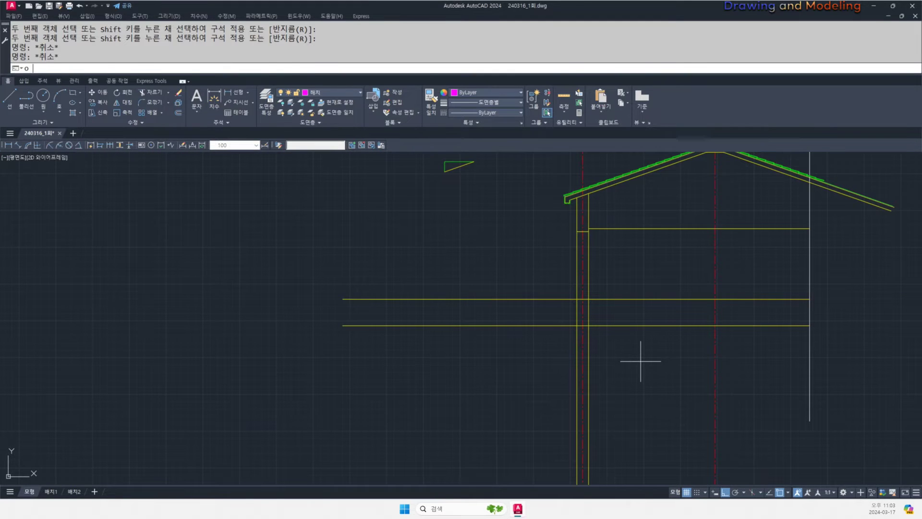
key(Return)
text(700)
key(Return)
click(617, 326)
click(640, 360)
key(Escape)
key(Return)
text(300)
key(Return)
click(627, 347)
click(608, 371)
key(Escape)
- Offset the lowest footing line 250 downward to set the underside of the foundation
scroll(574, 364, up, 4)
key(Return)
text(250)
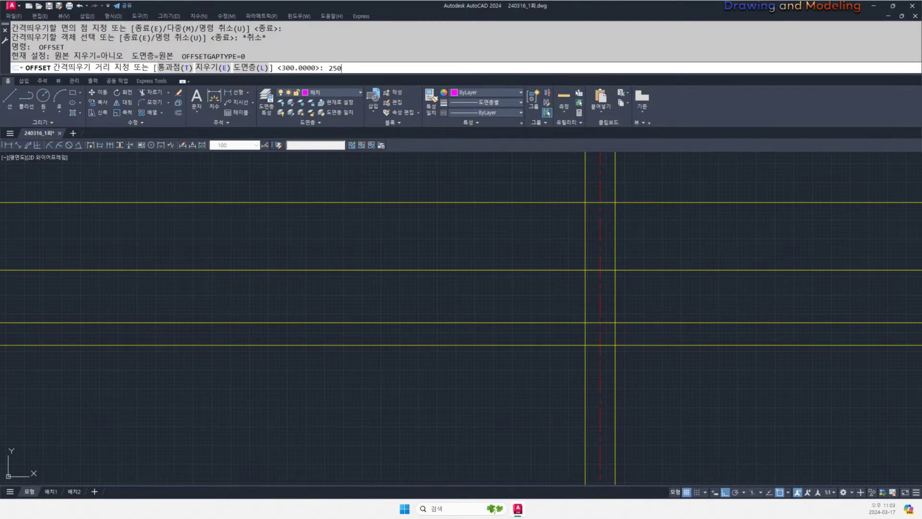
key(Return)
click(636, 345)
click(643, 354)
key(Escape)
key(Escape)
- Offset the outer face line of the left wall 200 outward for the upper footing's side
key(Return)
text(2)
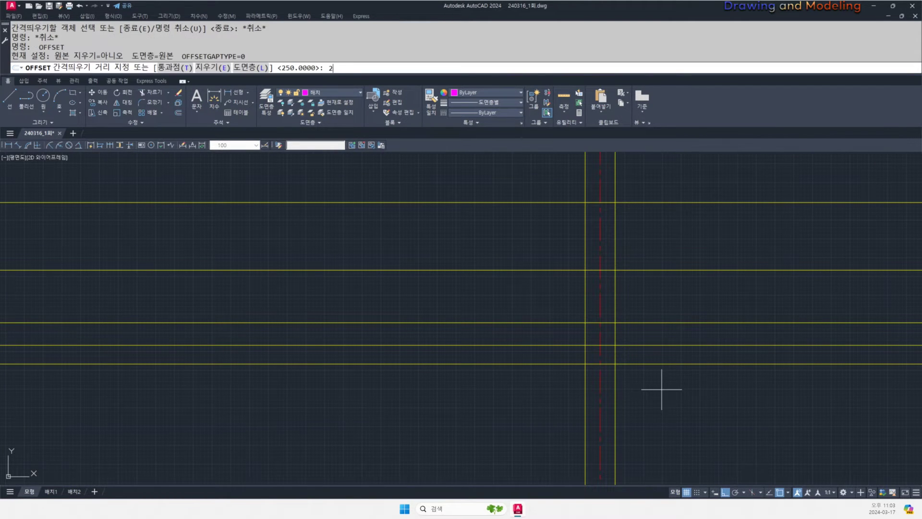
text(00)
key(Return)
scroll(590, 344, up, 5)
click(568, 288)
click(559, 263)
key(Escape)
key(Escape)
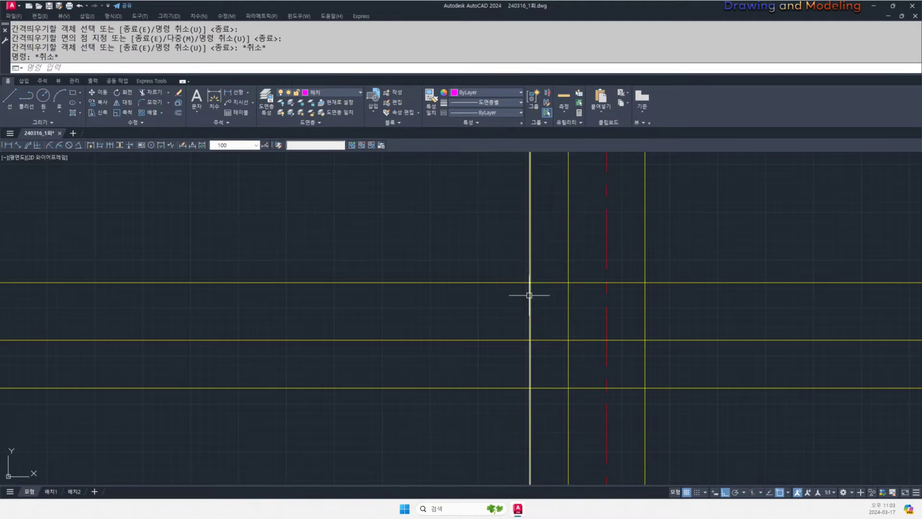
- Trim the upper footing line and its offset side line to a clean corner outside the wall
middle_drag(529, 295, 543, 337)
text(tr)
key(Return)
drag(556, 340, 502, 346)
key(Return)
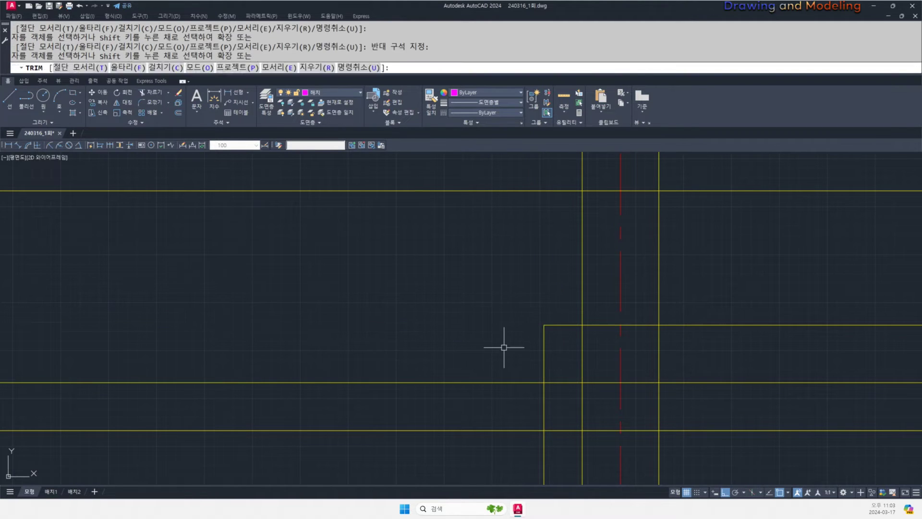
key(Escape)
- Offset the upper footing's outer side line 100 outward for the lower footing's side
key(Return)
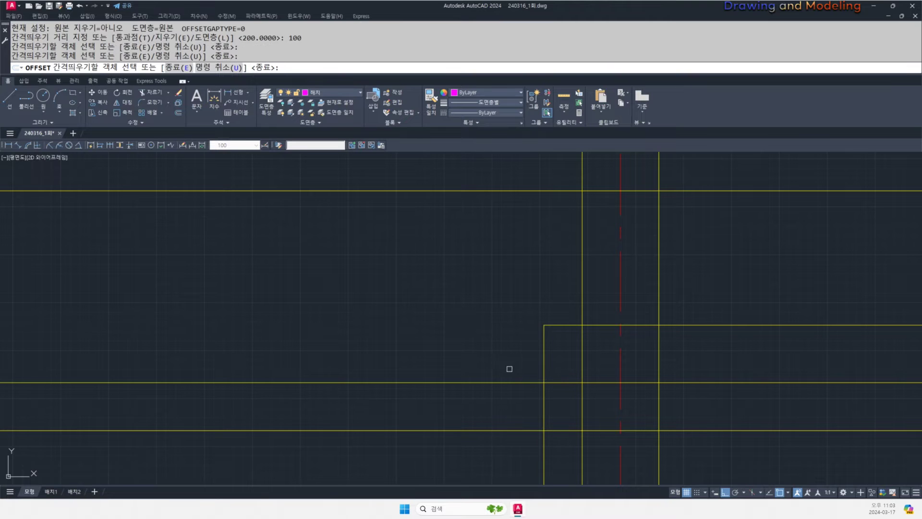
key(Escape)
key(Escape)
- Trim the two lower footing lines and the vertical lines to close the lower footing's outer end
middle_drag(583, 408, 566, 359)
text(tr)
key(Return)
click(727, 400)
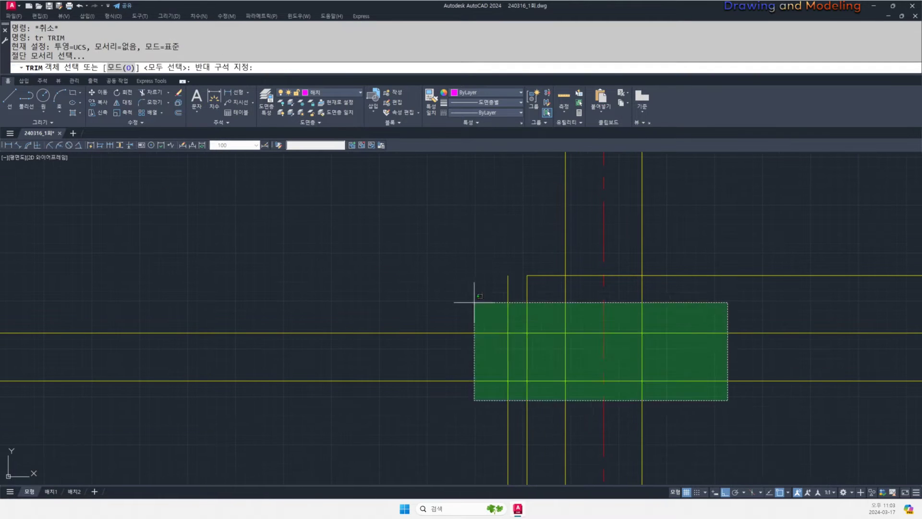
click(474, 302)
key(Return)
click(457, 309)
click(412, 392)
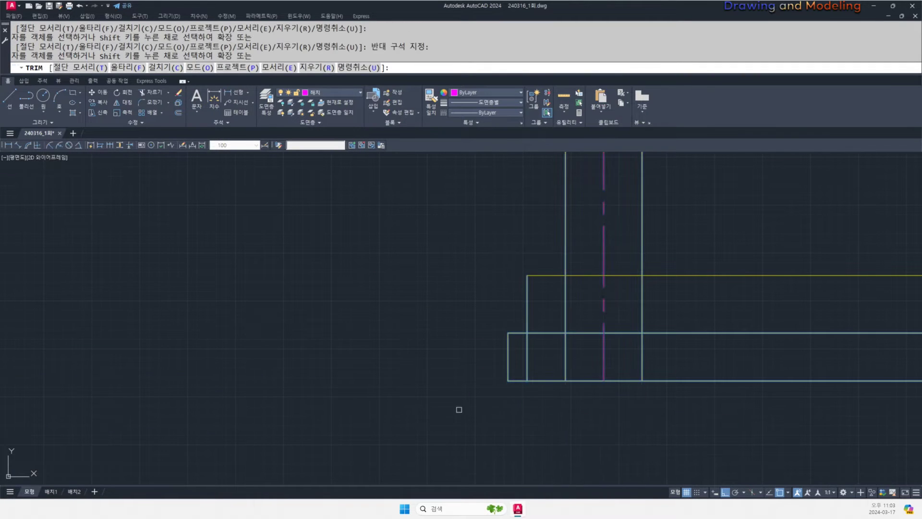
key(Escape)
key(Escape)
- Trim the upper footing's side line where it runs inside the lower footing
key(Return)
click(544, 343)
click(536, 326)
key(Return)
key(Escape)
key(Escape)
- Trim the wall lines below the upper footing's top and the footing line inside and beyond the wall
middle_drag(583, 286, 570, 331)
key(Return)
click(570, 332)
click(539, 308)
click(671, 335)
click(625, 343)
click(656, 310)
click(673, 336)
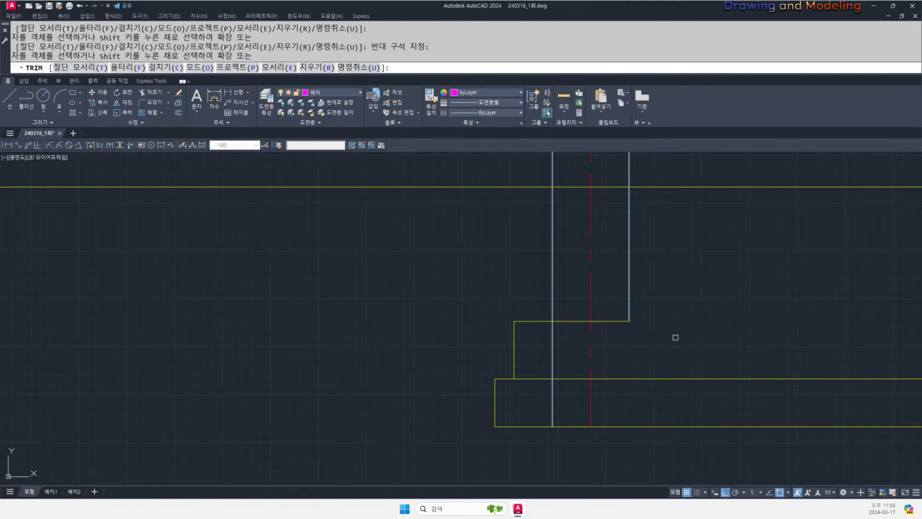
key(Escape)
key(Escape)
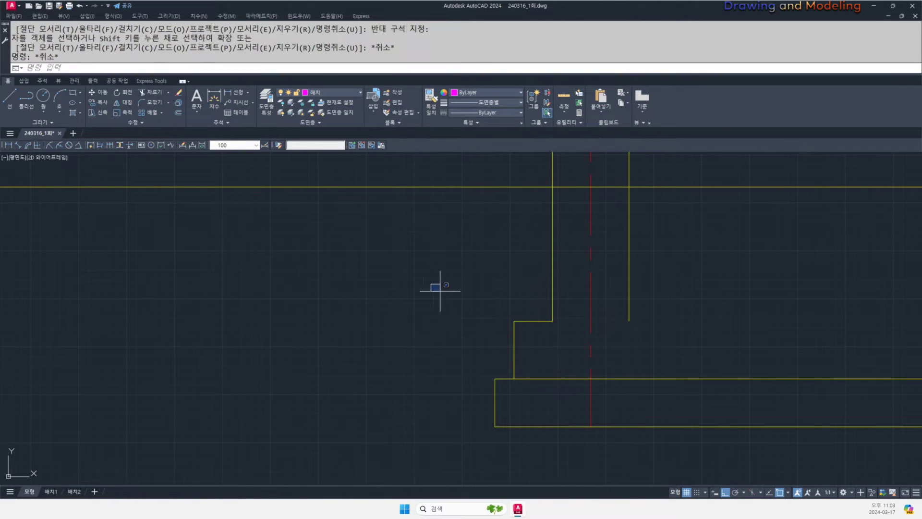
- Mirror the stepped outer half of the footing about the wall's centerline
click(438, 285)
click(576, 451)
middle_drag(578, 426, 579, 404)
text(m)
key(space)
key(Escape)
key(Escape)
middle_drag(723, 426, 682, 434)
text(r)
click(677, 430)
click(614, 339)
key(space)
click(690, 321)
click(699, 439)
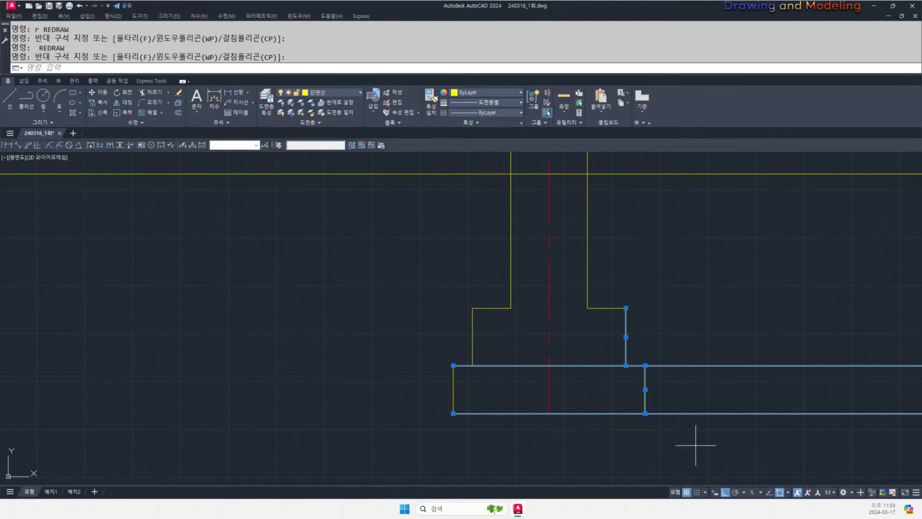
key(Escape)
key(Escape)
- Trim the lower footing's two horizontal lines beyond its mirrored inner end
middle_drag(651, 387, 695, 405)
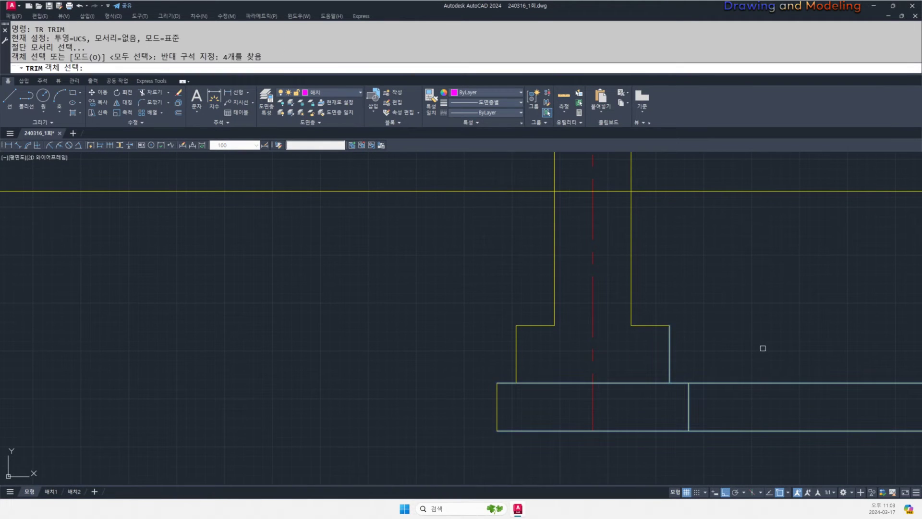
key(space)
click(762, 348)
click(726, 457)
key(Escape)
key(Escape)
click(428, 280)
key(Escape)
key(Escape)
text(o)
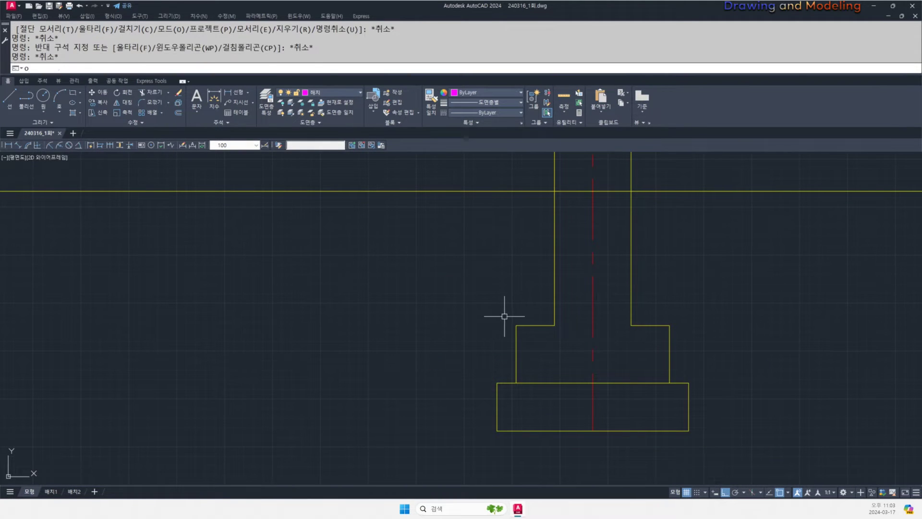
key(space)
text(0)
key(space)
key(Escape)
key(Escape)
- Offset the lower footing's top line 50 downward
text(o)
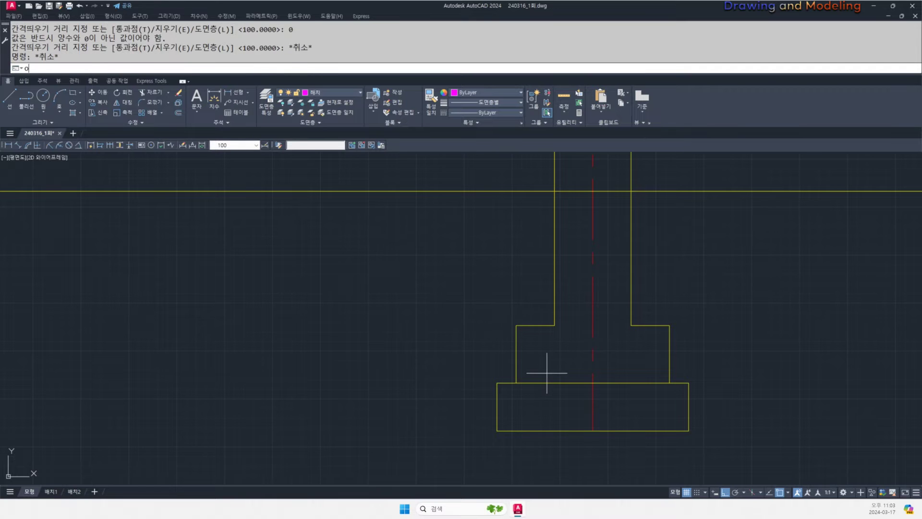
key(space)
text(50)
key(space)
click(562, 383)
click(560, 395)
key(Escape)
key(Escape)
scroll(525, 386, down, 2)
click(450, 316)
click(675, 416)
middle_drag(687, 419, 629, 402)
key(space)
scroll(479, 338, up, 2)
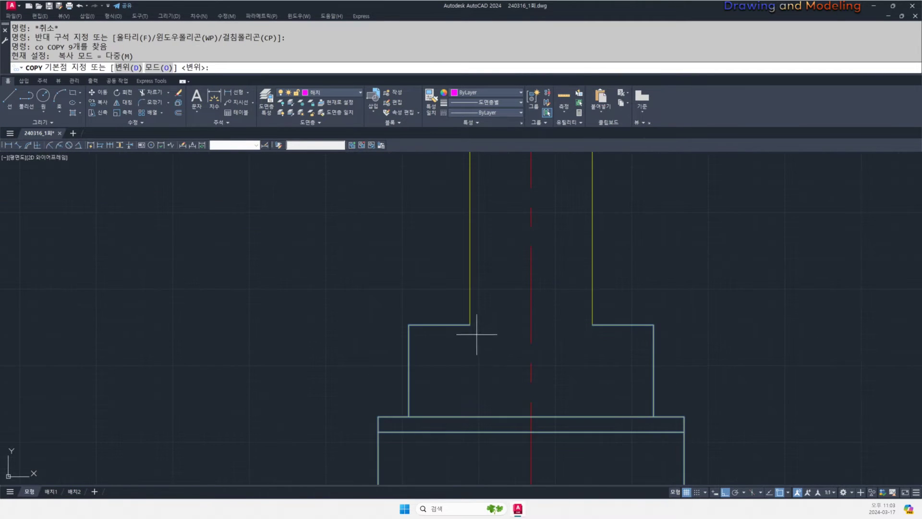
click(470, 325)
scroll(394, 335, down, 3)
key(Escape)
key(Escape)
- Trim the ridge centerline below the underside of the roof slab
scroll(576, 342, down, 3)
middle_drag(583, 308, 582, 321)
scroll(586, 253, up, 2)
middle_drag(587, 253, 590, 303)
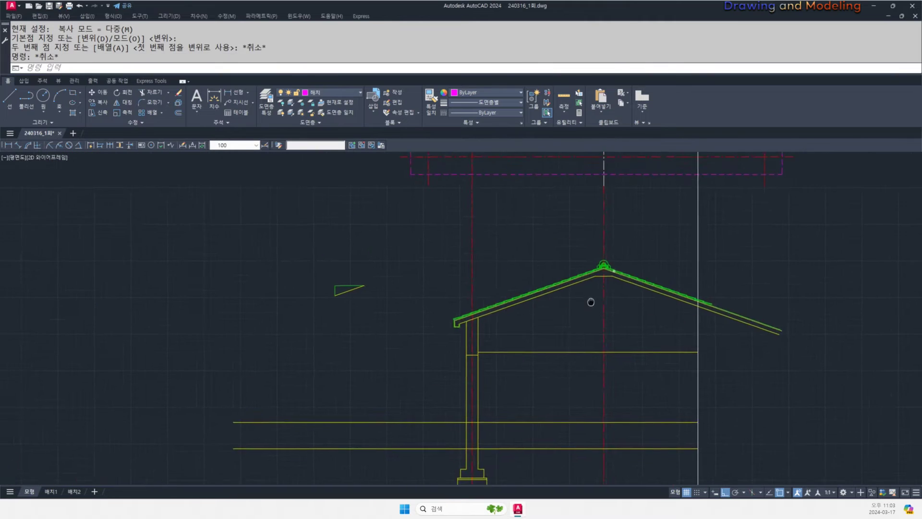
scroll(600, 273, up, 6)
text(tr)
mouse_move(623, 275)
mouse_down()
mouse_move(615, 263)
mouse_move(612, 278)
mouse_up()
key(space)
key(Escape)
key(Escape)
- Stretch the lower end of the trimmed ridge centerline a short distance below the roof slab
scroll(613, 273, up, 3)
text(s)
click(624, 275)
click(606, 254)
key(space)
click(644, 251)
click(647, 370)
scroll(644, 333, down, 10)
middle_drag(695, 324, 699, 359)
- Examine the floor plan's dimensions around the roof ridge to find the spacing to the next wall
text(l)
scroll(617, 362, up, 5)
middle_drag(617, 361, 533, 281)
key(Escape)
key(Escape)
scroll(689, 228, up, 2)
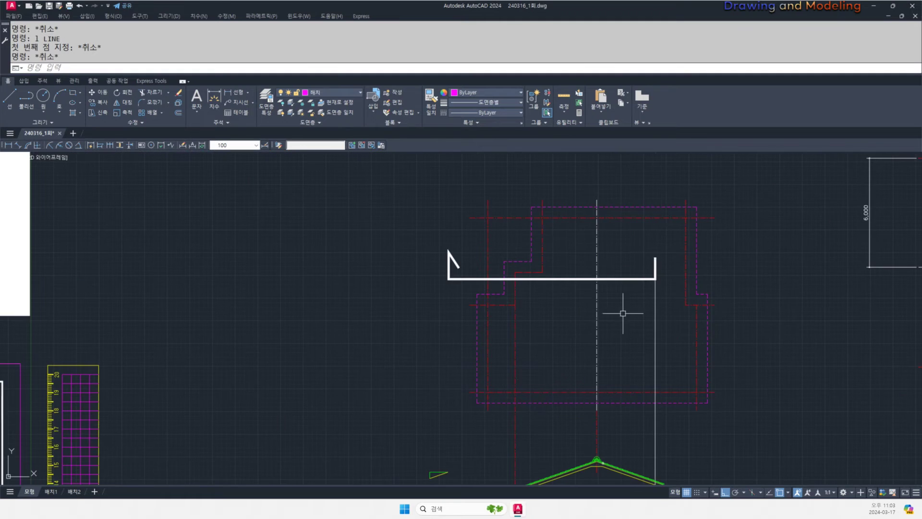
scroll(603, 311, down, 3)
scroll(463, 336, up, 1)
middle_drag(463, 335, 602, 318)
scroll(516, 333, up, 2)
mouse_move(515, 334)
middle_down()
mouse_move(499, 370)
mouse_move(597, 360)
mouse_move(625, 331)
middle_up()
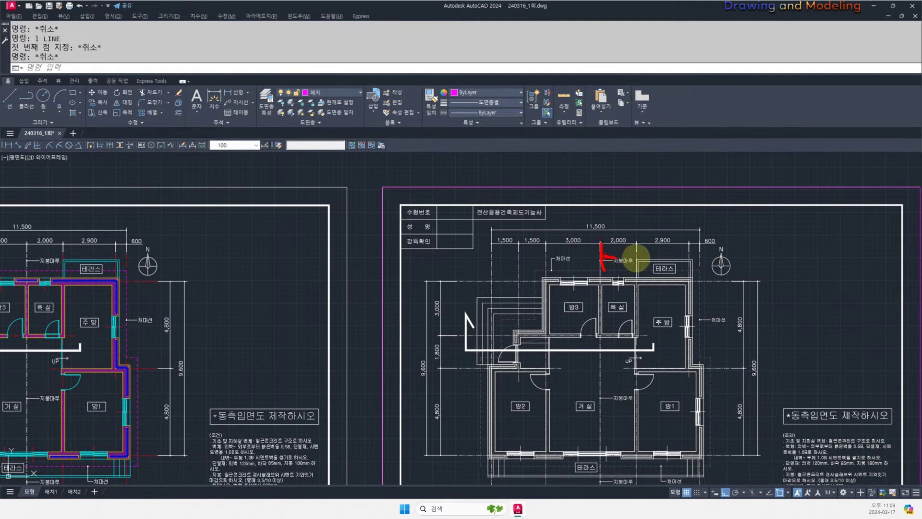
key(Escape)
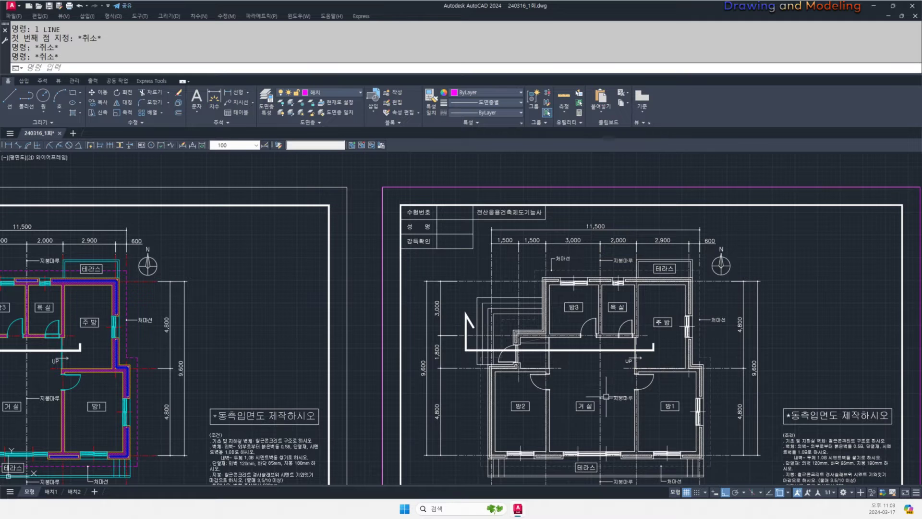
key(Escape)
- Offset the ridge centerline 2000 to the right for the interior wall
scroll(699, 310, down, 3)
middle_drag(700, 310, 424, 280)
mouse_move(721, 340)
middle_down()
mouse_move(481, 373)
mouse_move(490, 400)
middle_up()
text(o)
key(Return)
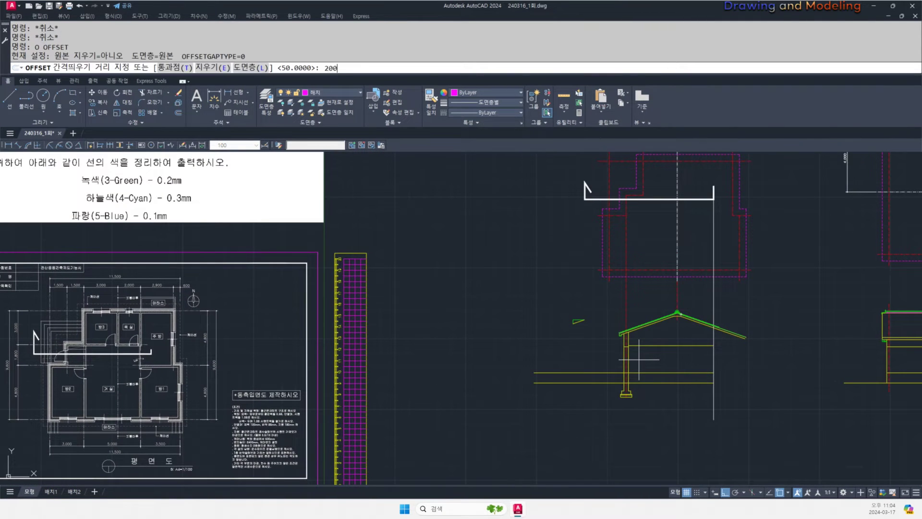
text(2000)
key(Return)
click(677, 291)
click(736, 297)
key(Escape)
key(Escape)
- Stretch the lower end of the offset centerline down past the ground line
scroll(707, 323, up, 7)
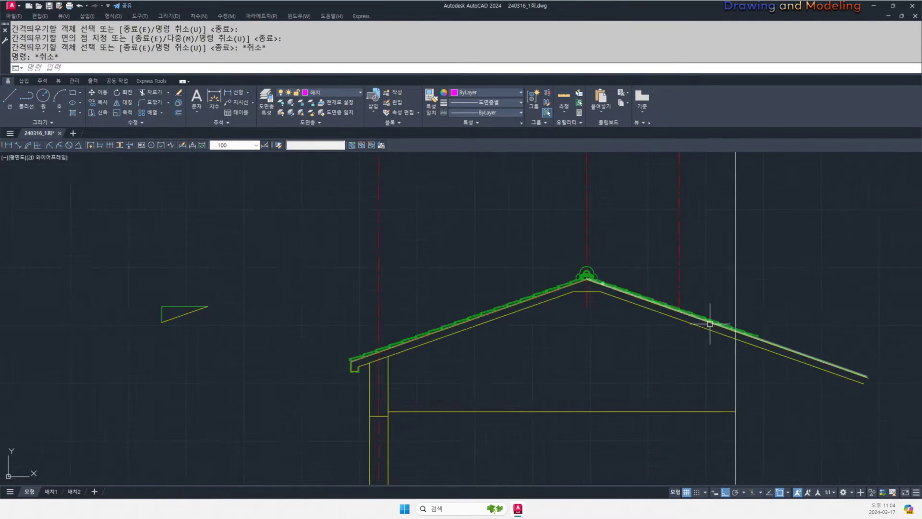
scroll(644, 303, up, 4)
text(s)
key(Return)
click(681, 236)
click(642, 206)
key(Return)
click(693, 200)
scroll(692, 212, down, 5)
middle_drag(688, 322, 707, 265)
scroll(716, 384, down, 6)
click(679, 394)
key(Escape)
key(Escape)
- Examine where the section line crosses the kitchen opening on the floor plan and how the adjoining walls end
scroll(627, 327, down, 5)
middle_drag(522, 322, 838, 349)
scroll(592, 332, up, 5)
middle_drag(765, 345, 597, 331)
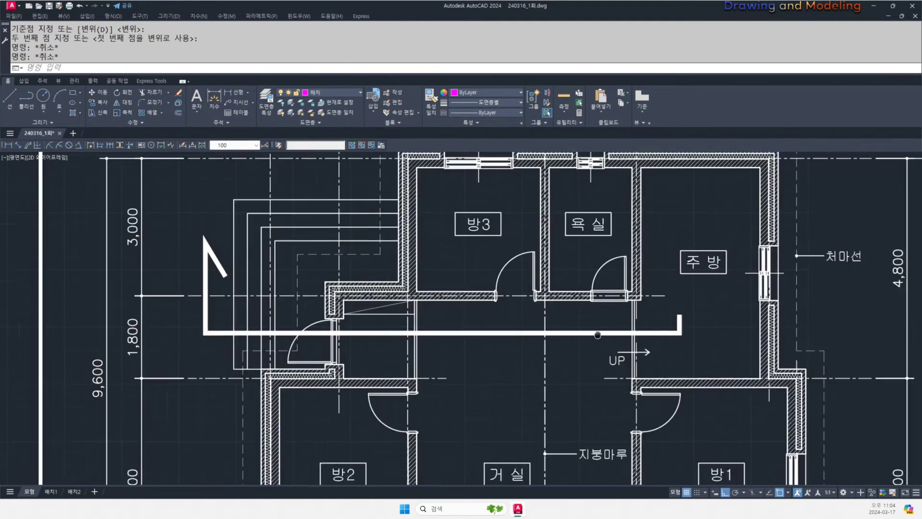
scroll(654, 320, up, 3)
key(ctrl+2)
drag(604, 226, 608, 291)
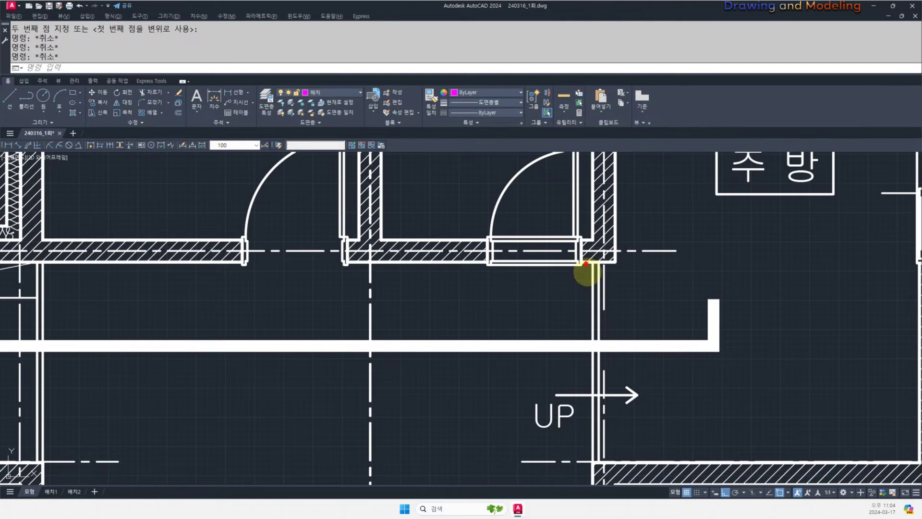
key(Escape)
scroll(612, 395, down, 3)
mouse_move(612, 395)
middle_down()
mouse_move(639, 359)
mouse_move(655, 309)
middle_up()
scroll(655, 308, up, 3)
key(ctrl+2)
drag(637, 346, 634, 377)
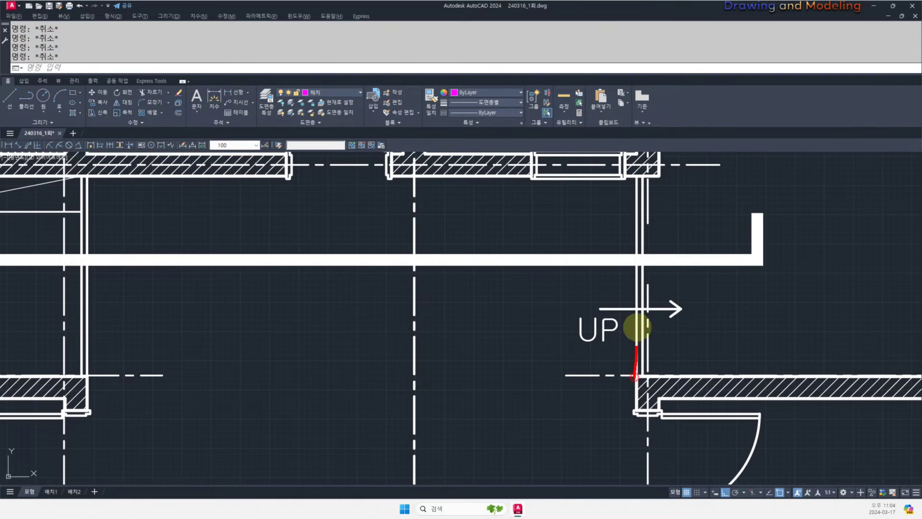
scroll(659, 263, down, 2)
middle_drag(669, 327, 656, 363)
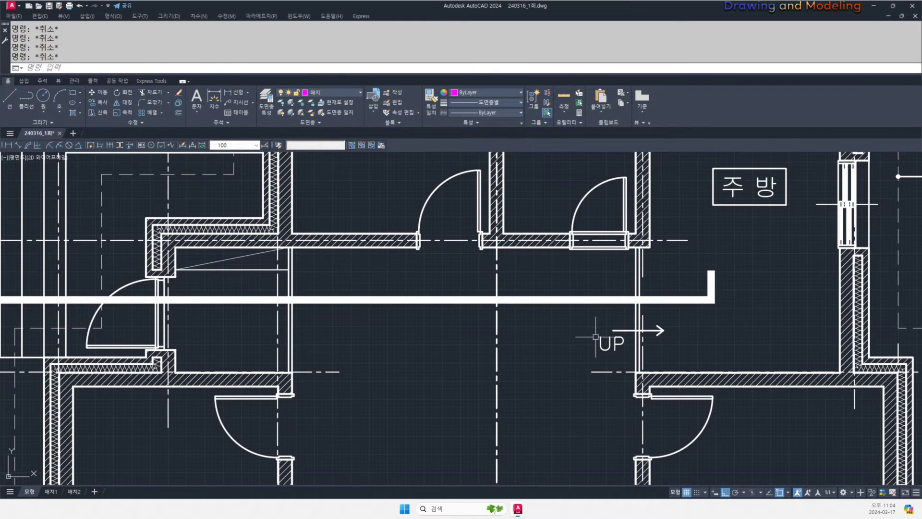
- Offset the interior wall's centerline 100 to the left
scroll(595, 336, down, 5)
scroll(657, 312, up, 4)
scroll(657, 312, up, 2)
mouse_move(580, 327)
middle_down()
mouse_move(632, 346)
mouse_move(625, 376)
mouse_move(644, 356)
middle_up()
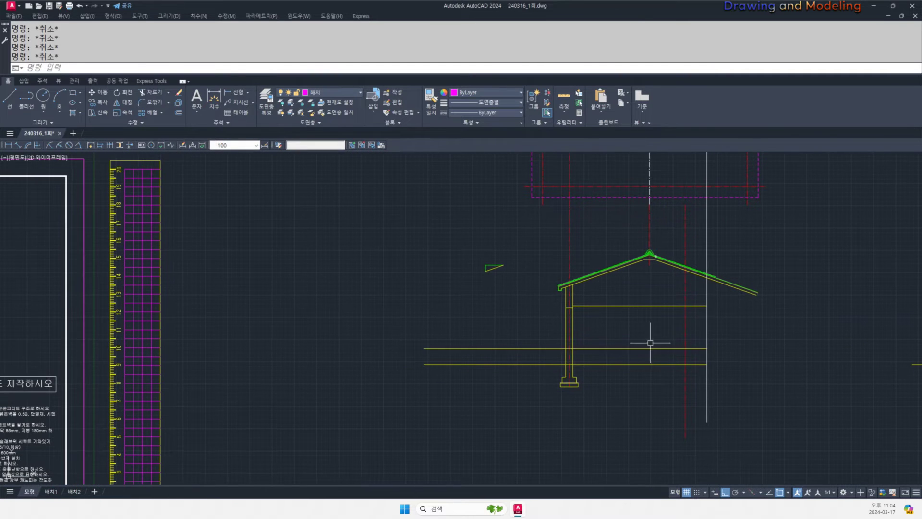
key(Return)
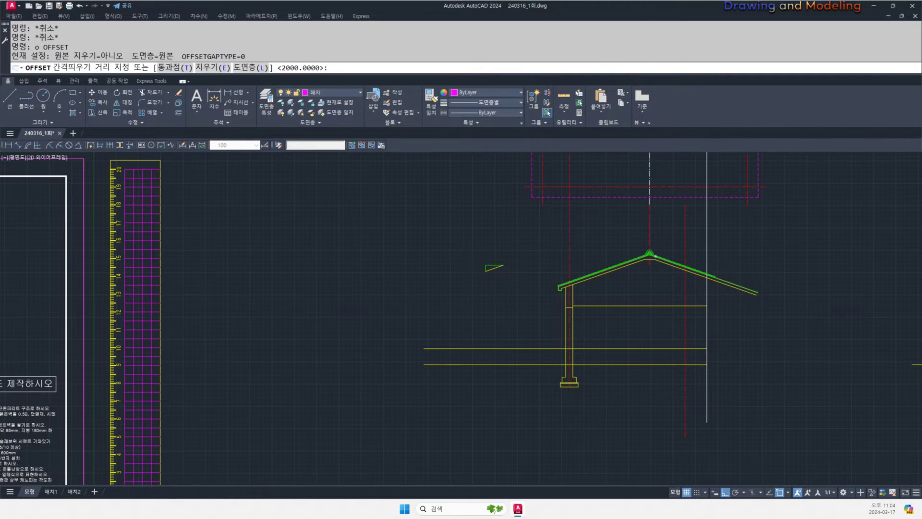
scroll(646, 355, down, 2)
middle_drag(432, 353, 618, 351)
scroll(321, 351, up, 6)
middle_drag(201, 244, 336, 280)
scroll(320, 298, down, 6)
mouse_move(842, 335)
middle_down()
mouse_move(527, 317)
mouse_move(508, 362)
middle_up()
scroll(530, 312, up, 6)
text(10)
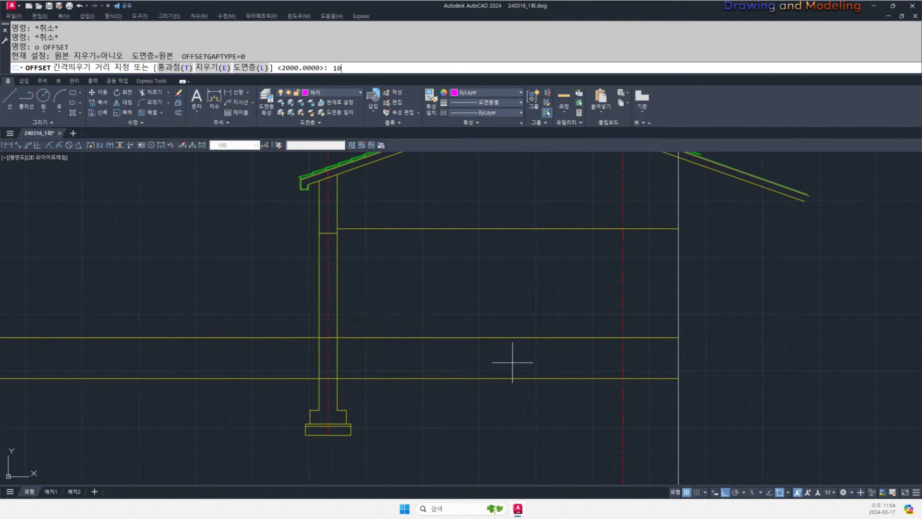
text(0)
key(Return)
click(621, 303)
click(593, 312)
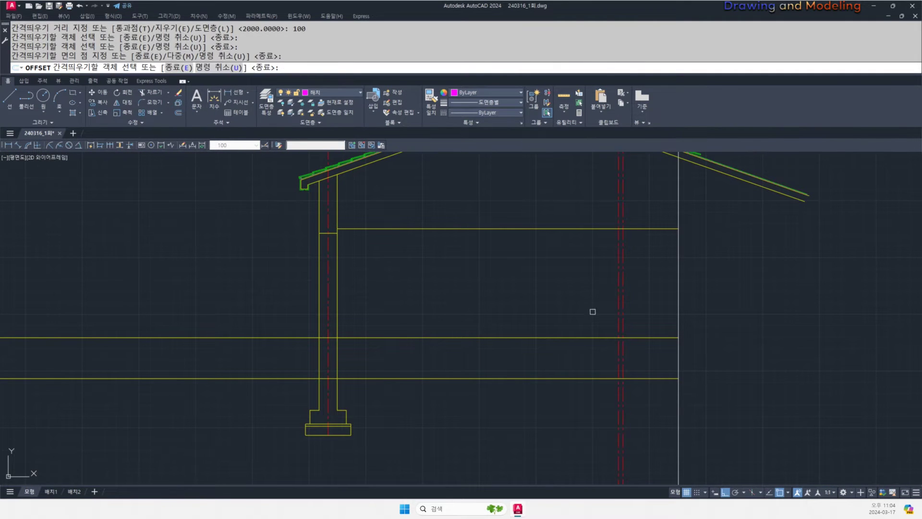
- Match the offset line's properties to the yellow section lines
key(Escape)
key(Escape)
scroll(630, 313, up, 2)
key(Return)
click(627, 346)
click(613, 332)
key(Escape)
key(Escape)
- Trim the interior wall line above the underside of the roof slab
scroll(617, 341, down, 8)
middle_drag(617, 269, 624, 312)
scroll(625, 307, up, 6)
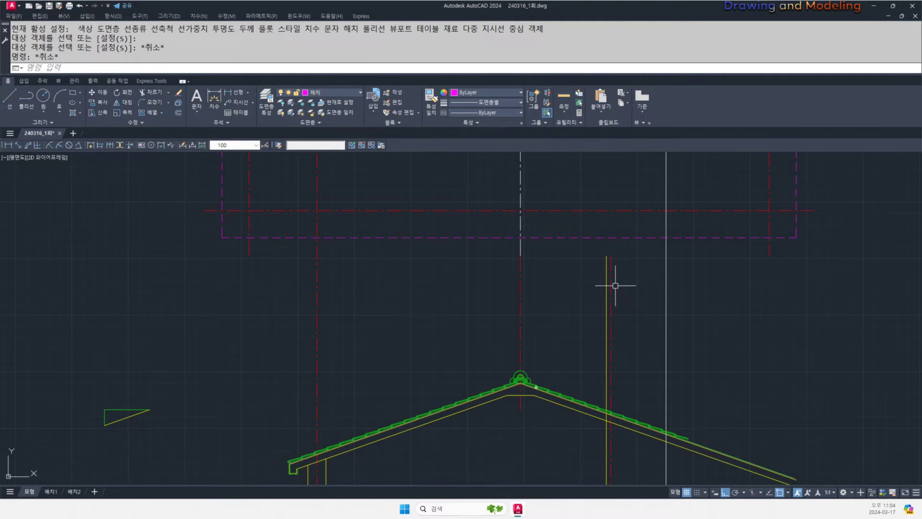
text(tr)
key(Return)
scroll(593, 438, up, 8)
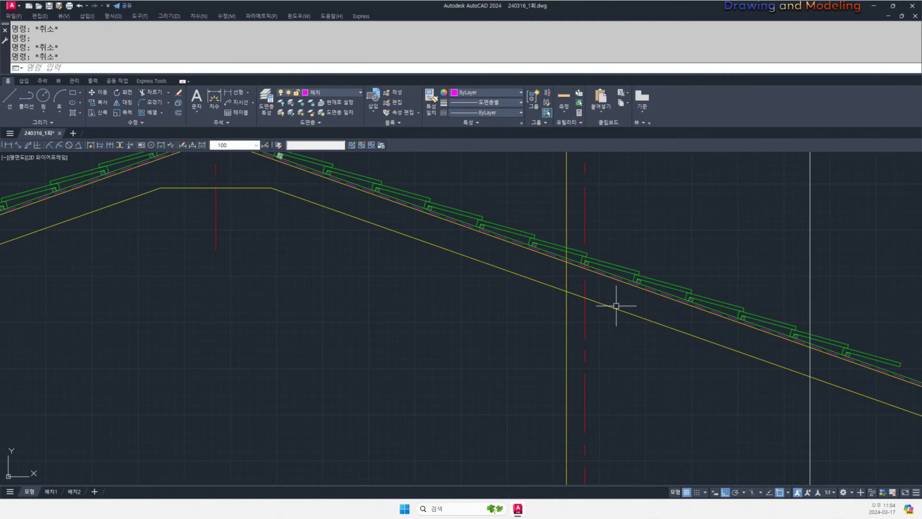
click(562, 281)
click(550, 294)
key(Return)
click(567, 279)
key(Escape)
key(Escape)
- Examine the floor plan's wall faces beside the bathroom door and kitchen opening along the viewing direction
scroll(528, 284, down, 12)
middle_drag(346, 329, 526, 321)
scroll(346, 302, up, 10)
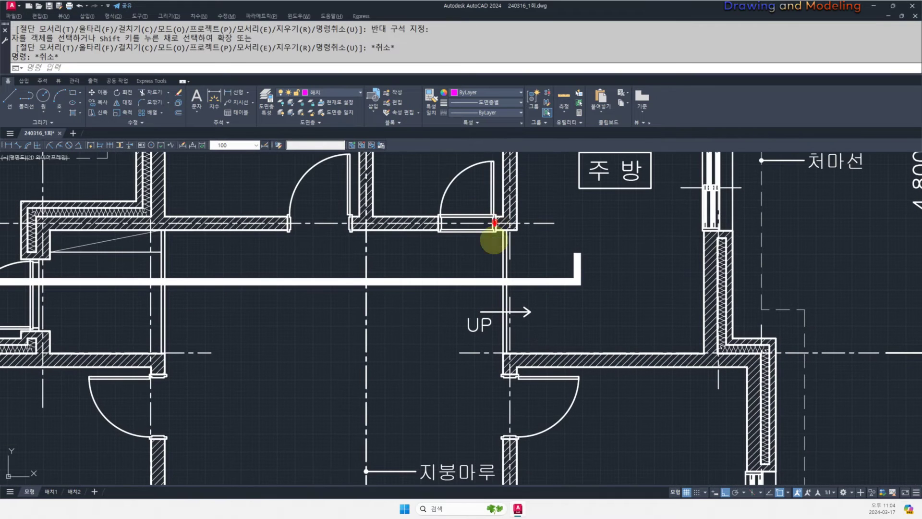
key(Escape)
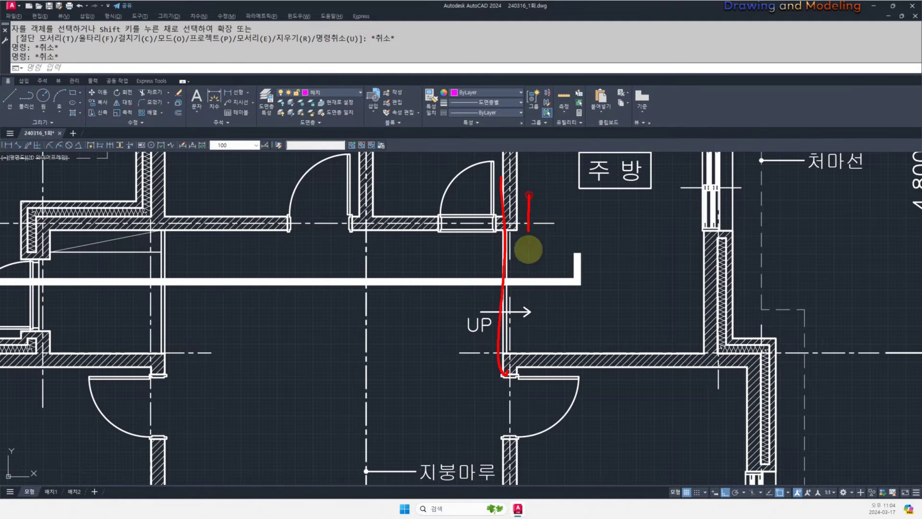
scroll(475, 348, down, 10)
middle_drag(563, 363, 543, 368)
scroll(596, 341, up, 6)
mouse_move(465, 401)
middle_down()
mouse_move(484, 362)
mouse_move(591, 356)
mouse_move(511, 387)
middle_up()
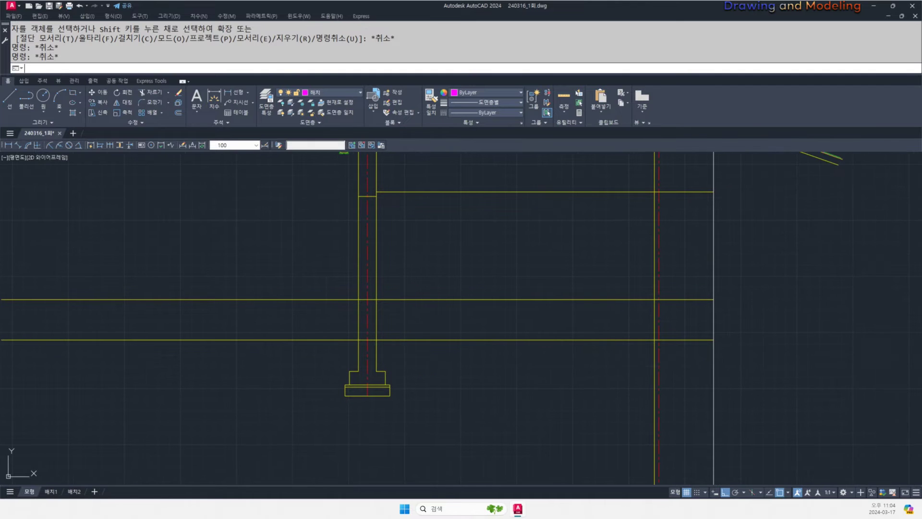
- Offset the interior wall's outline 200 to the other side of its centerline
text(o)
key(Return)
text(2)
key(Return)
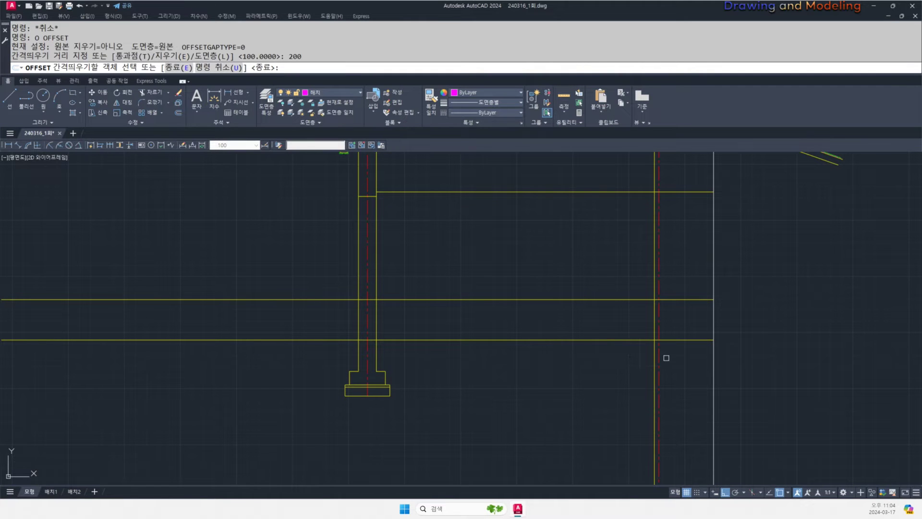
key(Return)
key(Return)
key(Return)
click(654, 354)
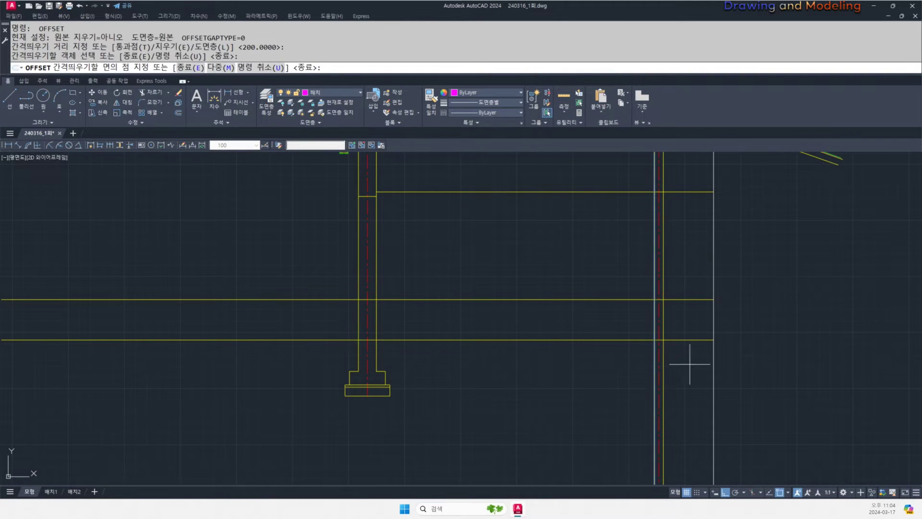
click(690, 364)
key(Escape)
key(Escape)
- Copy the exterior wall's stepped footing to the base of the interior wall, aligning it with the wall's face
scroll(585, 379, down, 2)
middle_drag(559, 384, 626, 376)
scroll(470, 374, up, 3)
text(co)
key(Return)
scroll(451, 372, up, 3)
click(511, 335)
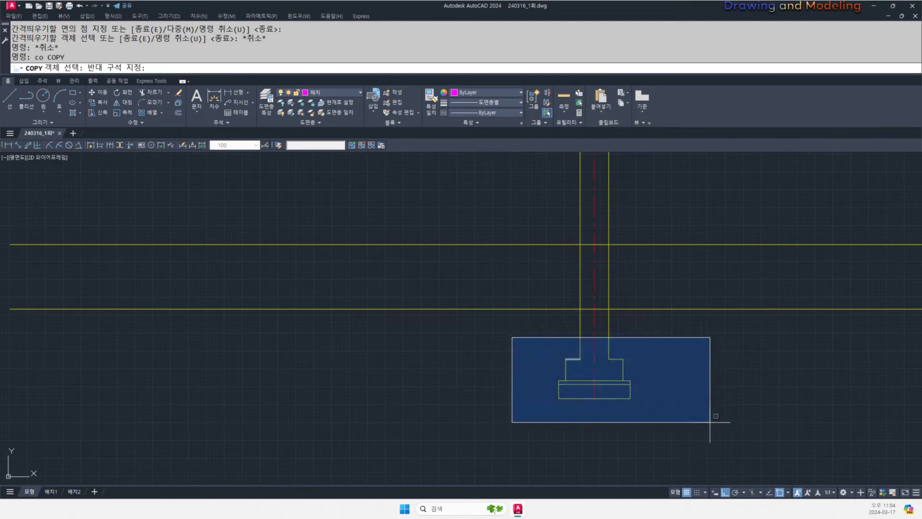
click(710, 427)
key(Return)
click(579, 358)
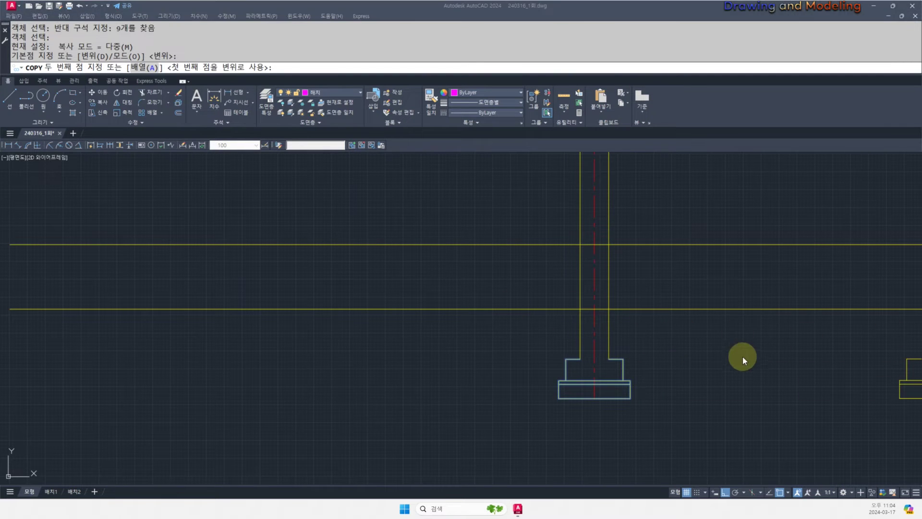
scroll(742, 356, down, 4)
scroll(685, 348, up, 5)
click(684, 348)
key(Escape)
- Stretch the copied footing's outer half inward so its upper step meets the interior wall's face
text(s)
key(Return)
click(752, 419)
click(681, 323)
key(Return)
scroll(697, 348, up, 2)
click(696, 348)
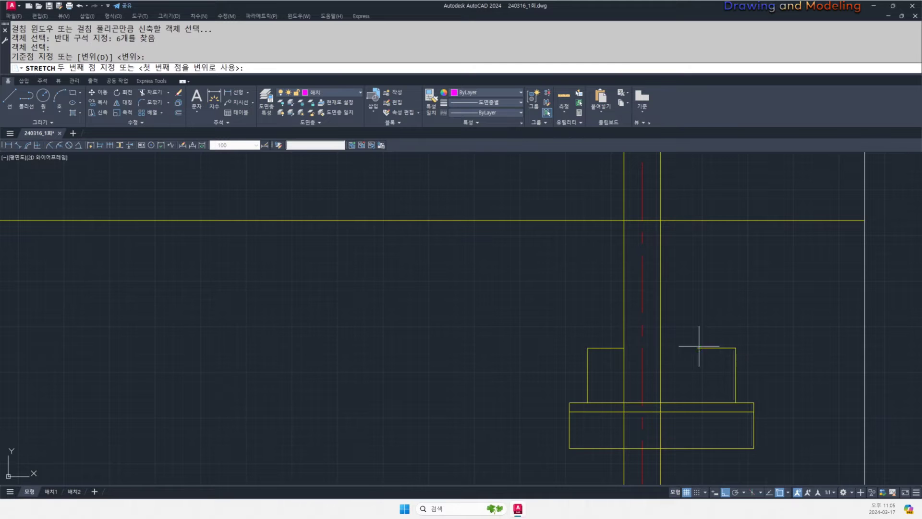
click(661, 347)
key(Escape)
key(Escape)
- Trim both interior wall face lines below the top of the copied footing
scroll(639, 352, up, 2)
text(tr)
click(685, 353)
click(605, 335)
key(space)
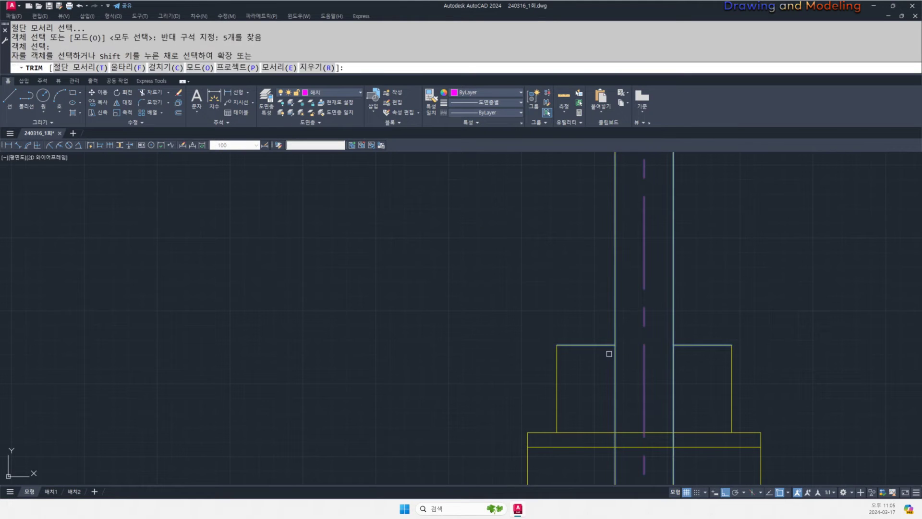
click(614, 379)
click(614, 380)
click(674, 376)
click(674, 377)
click(672, 377)
key(Escape)
key(Escape)
- Examine the floor plan along the section line, from the entrance through the living room to the kitchen, against the section
scroll(606, 364, down, 6)
middle_drag(575, 315, 714, 356)
scroll(648, 358, up, 4)
scroll(624, 365, down, 4)
middle_drag(624, 365, 673, 384)
key(Escape)
middle_drag(555, 383, 640, 378)
scroll(581, 378, down, 4)
mouse_move(403, 344)
middle_down()
mouse_move(708, 373)
mouse_move(471, 385)
middle_up()
scroll(489, 300, down, 4)
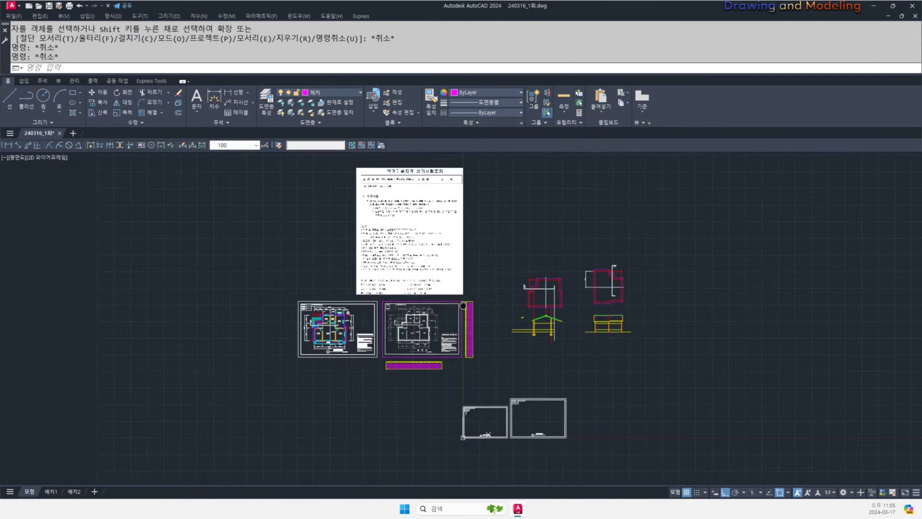
scroll(409, 318, up, 2)
middle_drag(410, 318, 522, 325)
scroll(492, 328, up, 6)
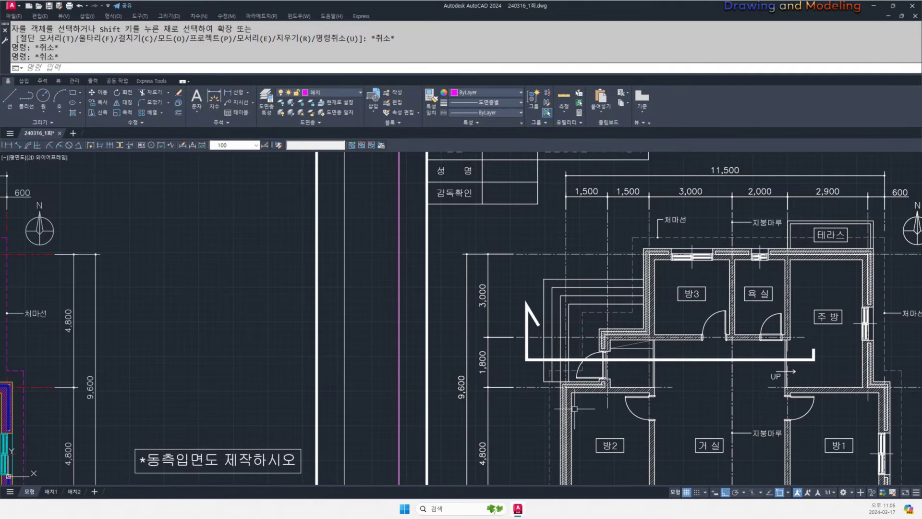
key(Escape)
key(Escape)
scroll(620, 366, down, 4)
middle_drag(716, 396, 432, 362)
middle_drag(735, 394, 411, 360)
scroll(569, 330, up, 4)
middle_drag(710, 353, 561, 379)
mouse_move(403, 355)
middle_down()
mouse_move(549, 379)
mouse_move(583, 358)
middle_up()
scroll(503, 353, up, 2)
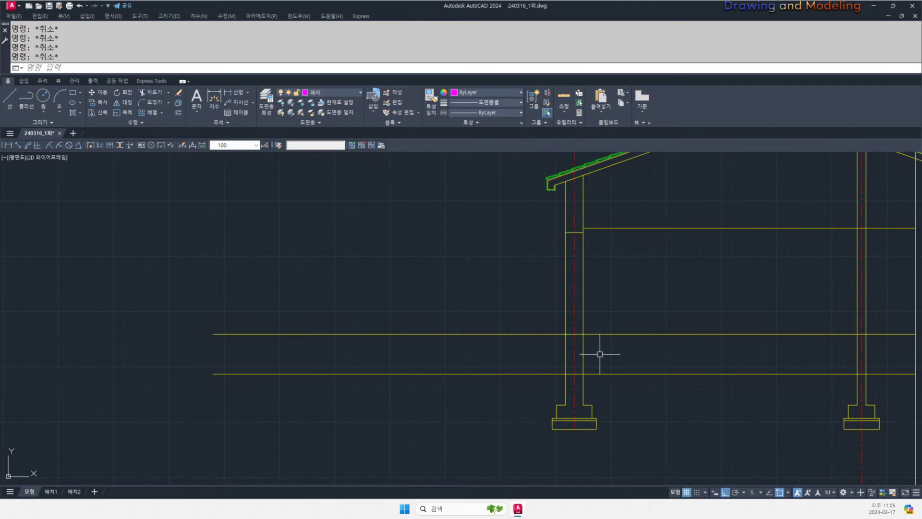
- Offset the section's finished floor line 30 downward
middle_drag(837, 346, 646, 338)
middle_drag(554, 345, 585, 354)
text(o)
key(Return)
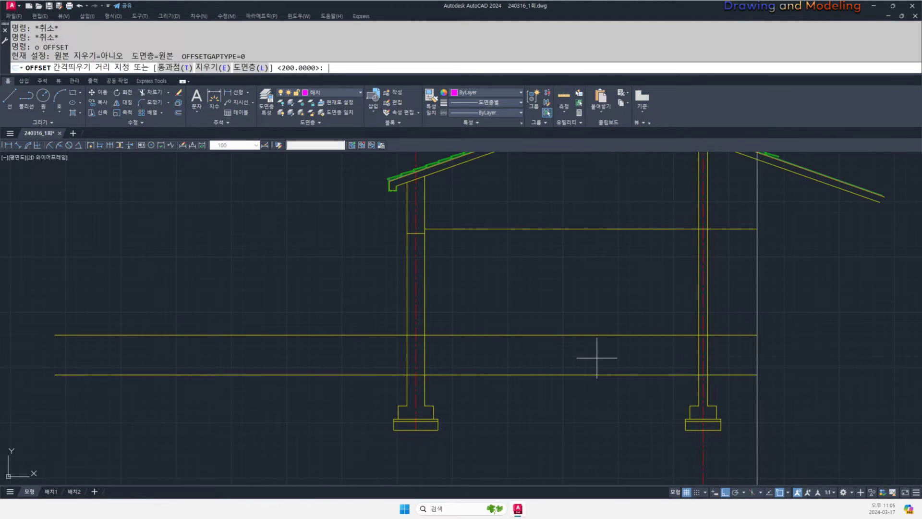
text(30)
key(Return)
scroll(619, 346, up, 2)
click(637, 328)
click(650, 347)
key(Escape)
key(Escape)
middle_drag(643, 335, 640, 351)
- Offset the lower floor finish line 60 downward for the next floor layer
key(space)
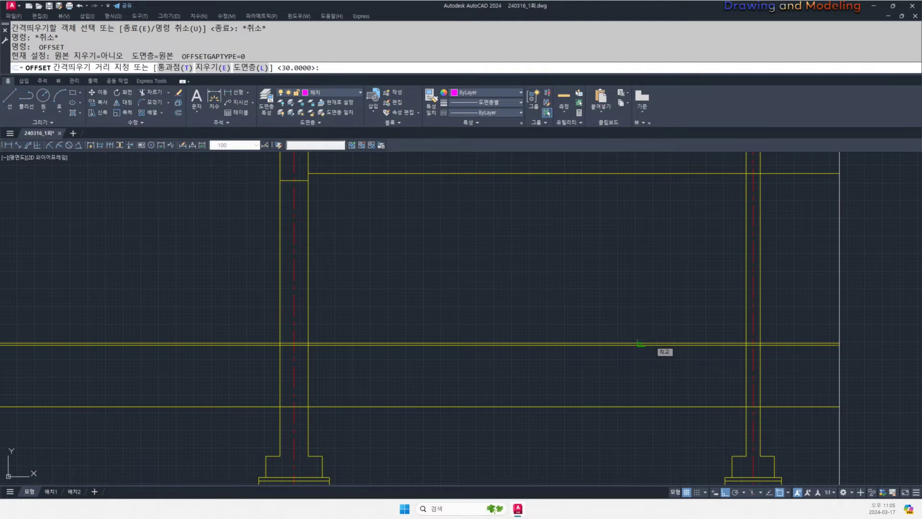
key(Escape)
scroll(701, 350, up, 4)
middle_drag(690, 377, 646, 371)
key(space)
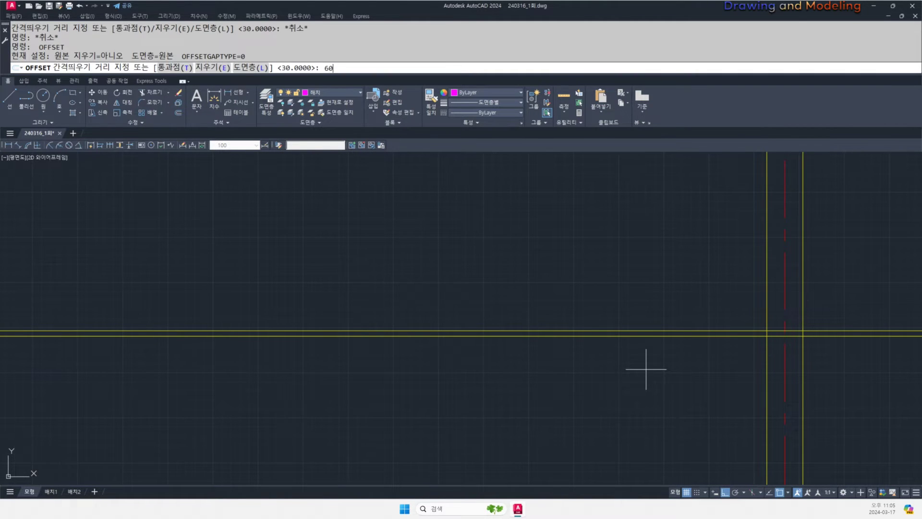
key(Return)
scroll(644, 330, up, 2)
click(644, 337)
click(649, 366)
key(Escape)
key(Escape)
- Offset the lowest floor layer line 85 downward for the floor insulation
middle_drag(748, 384, 602, 368)
key(space)
text(85)
key(Return)
click(562, 338)
click(568, 370)
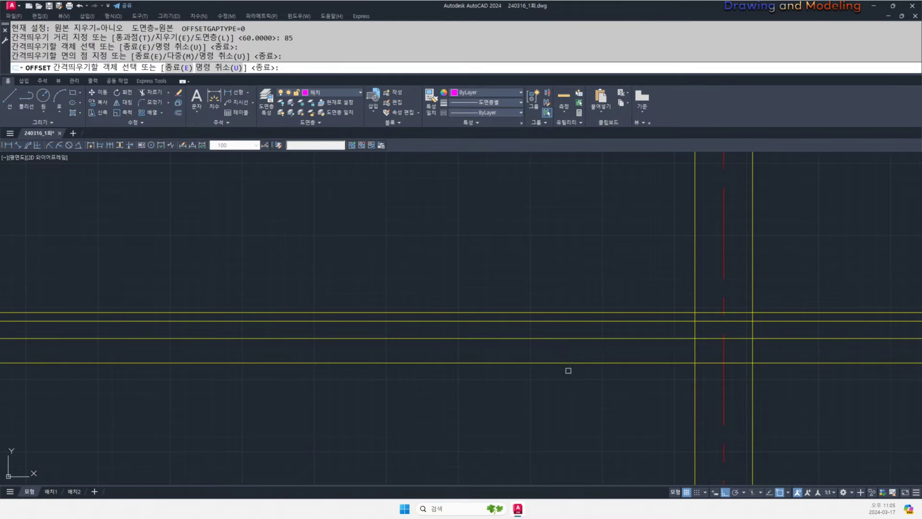
key(Escape)
- Examine the insulation thicknesses for exterior wall, floor and roof in the drawing's conditions notes
scroll(580, 363, down, 8)
middle_drag(410, 369, 852, 398)
middle_drag(433, 383, 670, 318)
scroll(606, 439, up, 8)
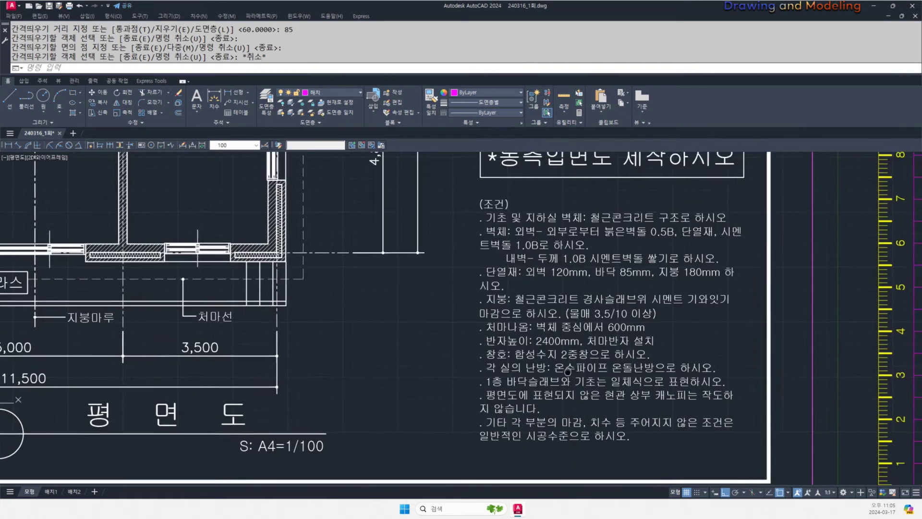
scroll(517, 369, down, 2)
mouse_move(518, 368)
middle_down()
mouse_move(509, 409)
mouse_move(485, 429)
middle_up()
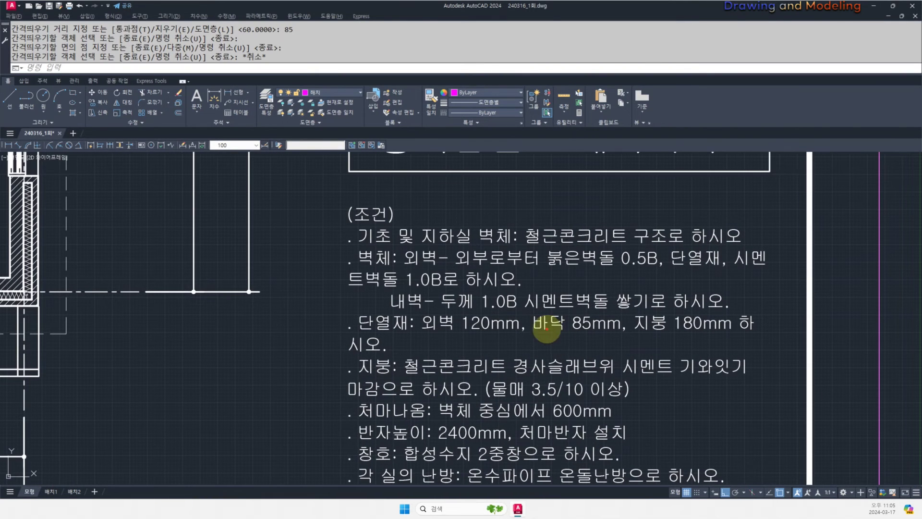
drag(566, 307, 583, 337)
key(Escape)
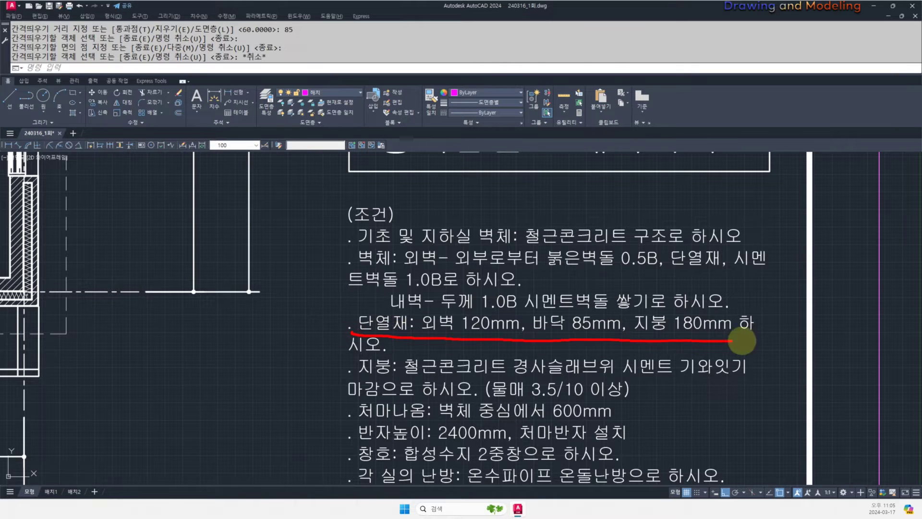
key(Escape)
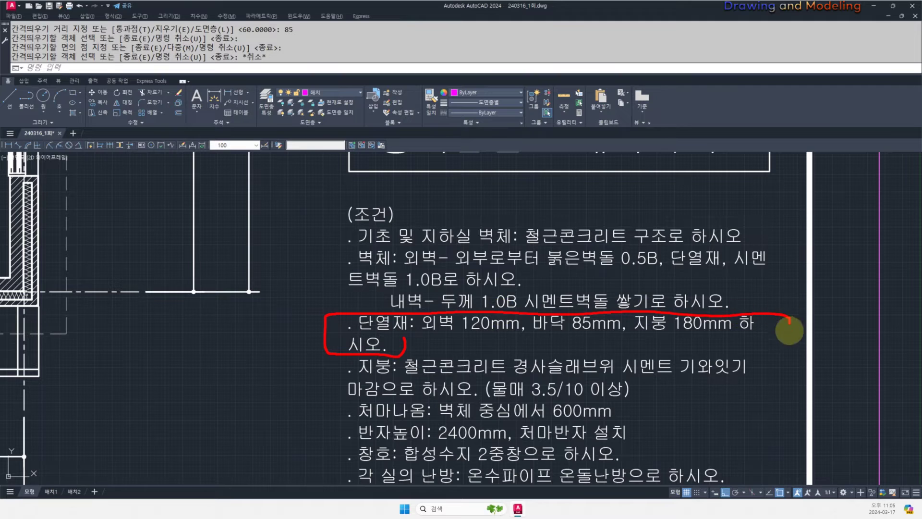
drag(436, 345, 401, 345)
key(Escape)
scroll(493, 322, down, 8)
scroll(608, 341, up, 3)
mouse_move(609, 345)
middle_down()
mouse_move(585, 353)
mouse_move(592, 417)
middle_up()
scroll(573, 375, up, 6)
key(Escape)
key(Escape)
key(Escape)
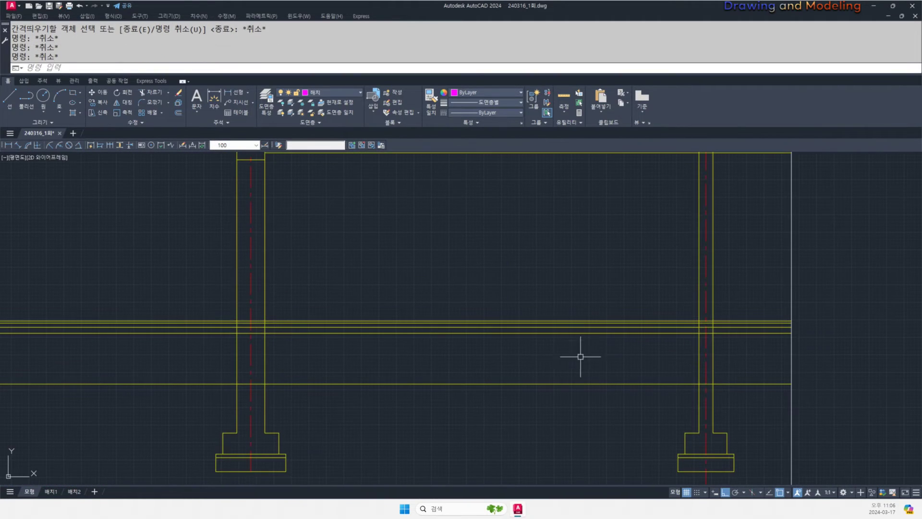
scroll(604, 371, down, 6)
middle_drag(397, 391, 898, 317)
scroll(463, 379, up, 6)
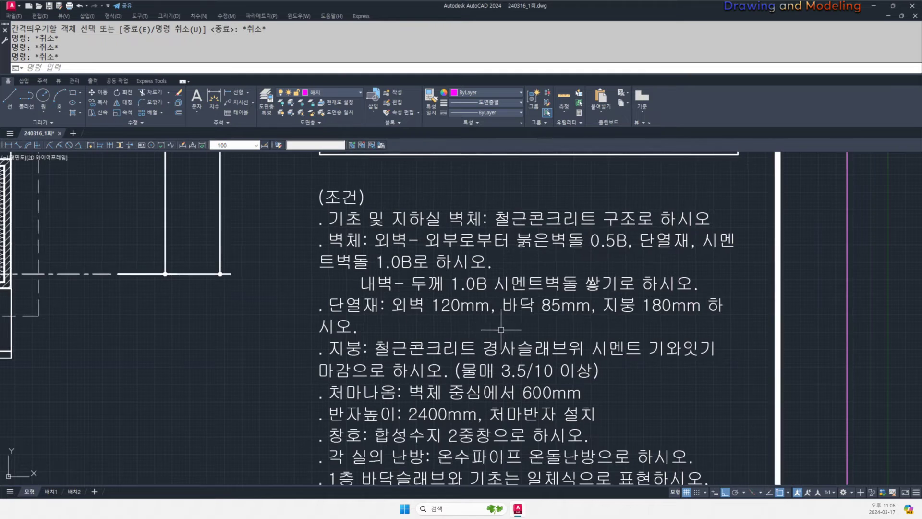
middle_drag(500, 329, 489, 354)
scroll(562, 331, down, 6)
- Offset the underside line of the floor insulation 150 downward for the floor slab
middle_drag(893, 327, 436, 365)
scroll(707, 292, up, 8)
middle_drag(723, 312, 679, 342)
text(o)
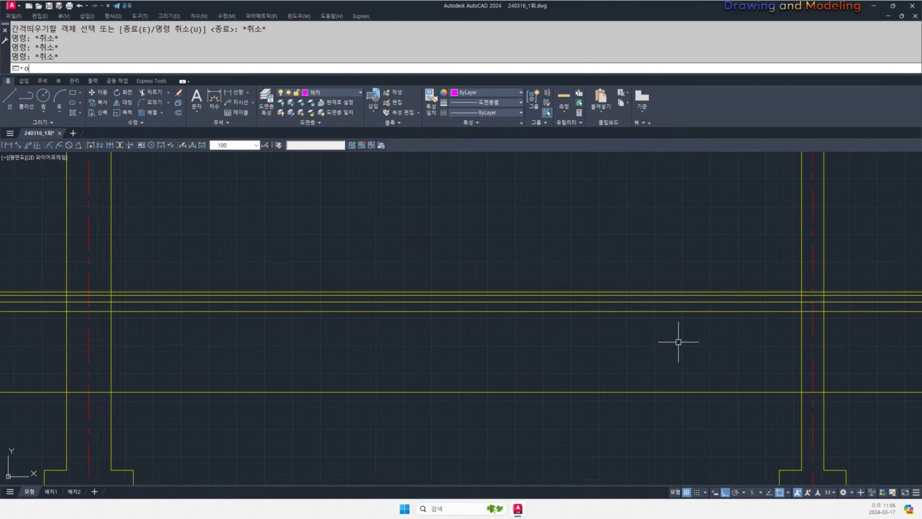
key(Return)
text(150)
key(Return)
click(782, 310)
click(823, 330)
key(Escape)
scroll(874, 278, up, 4)
text(tr)
key(Return)
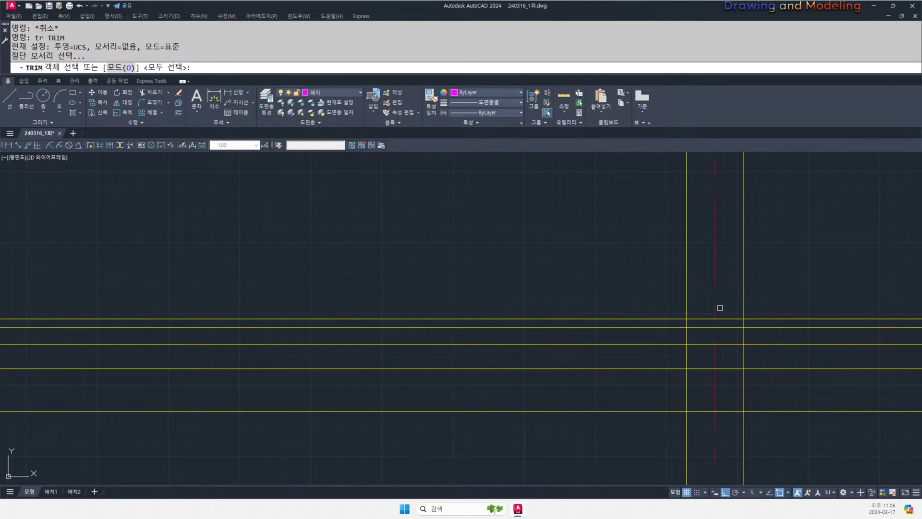
key(Escape)
scroll(730, 312, down, 3)
middle_drag(711, 322, 639, 334)
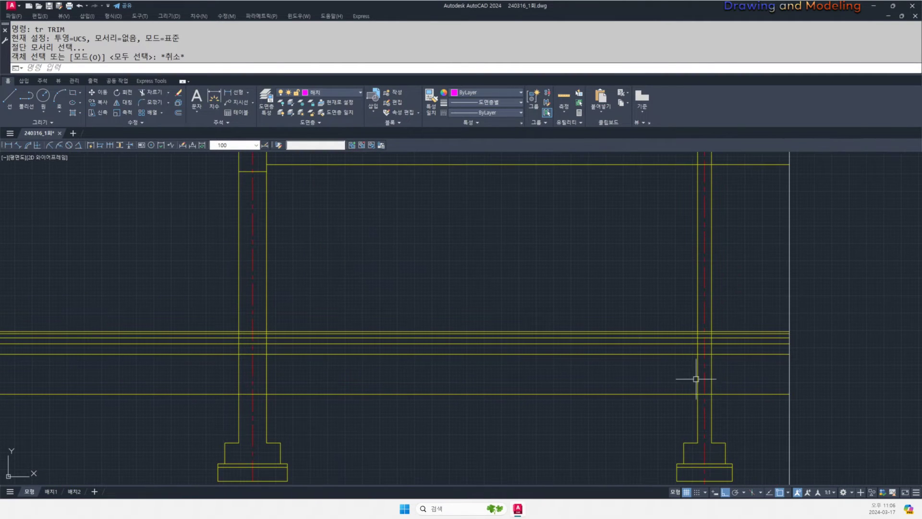
- Trim the five floor layer lines on the living room side, using the interior wall's face as the cutting edge
scroll(624, 341, up, 5)
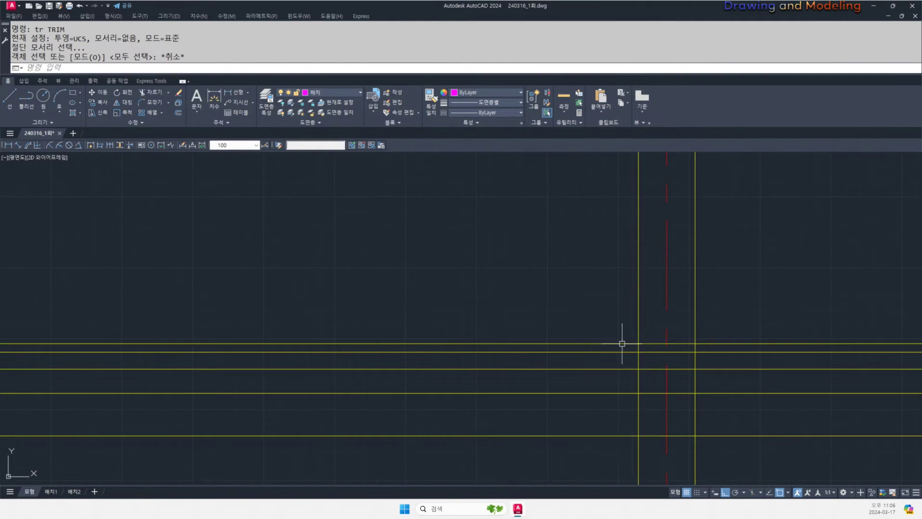
text(tr)
key(Return)
click(650, 315)
click(624, 322)
key(Return)
click(602, 306)
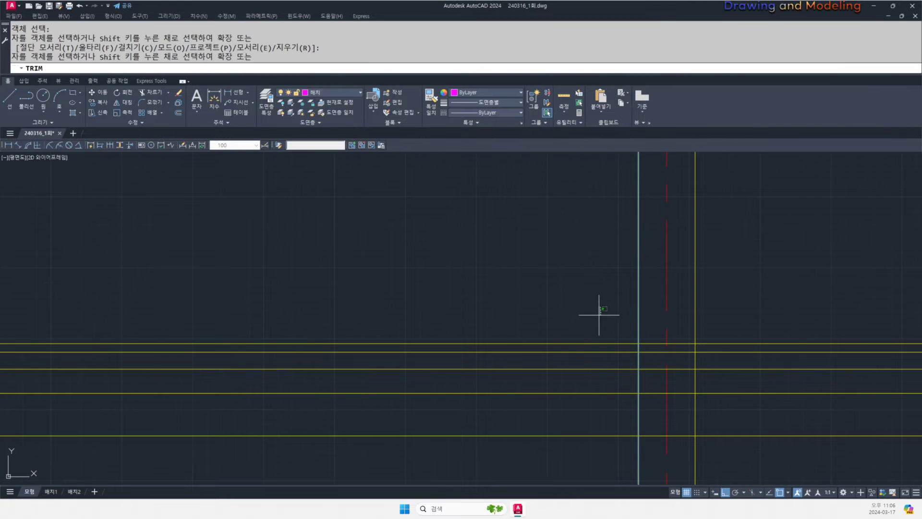
click(542, 456)
key(Escape)
key(Escape)
- Examine the floor plan's kitchen and the level change marked UP at its opening, against the section's floor layers
scroll(423, 403, down, 4)
middle_drag(418, 403, 501, 382)
scroll(713, 348, down, 6)
scroll(667, 365, down, 4)
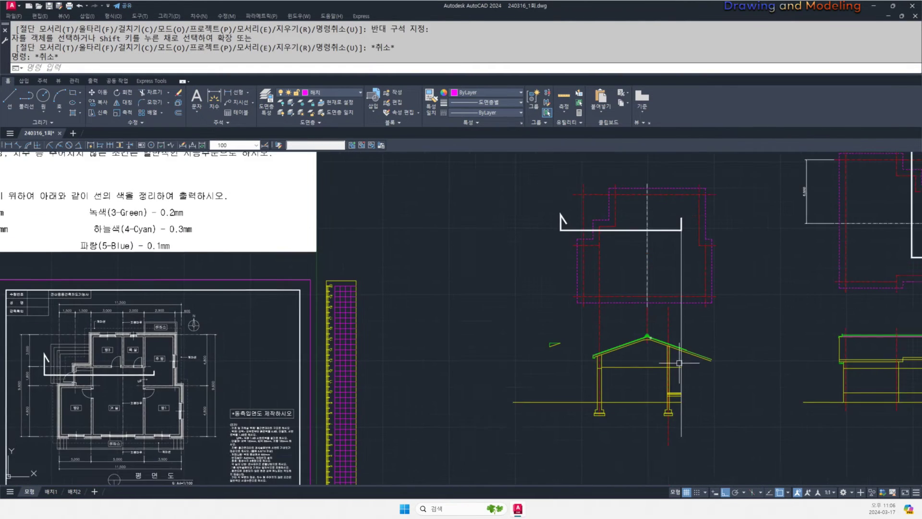
middle_drag(679, 365, 699, 393)
middle_drag(375, 422, 616, 370)
scroll(422, 339, up, 6)
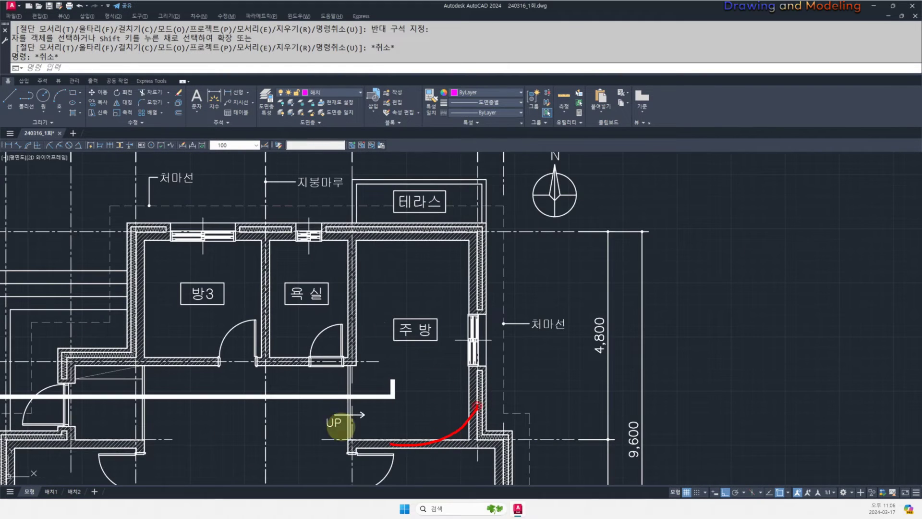
key(Escape)
scroll(408, 362, down, 8)
middle_drag(667, 392, 731, 357)
scroll(541, 329, up, 6)
scroll(713, 330, up, 4)
scroll(610, 331, down, 6)
scroll(550, 367, up, 5)
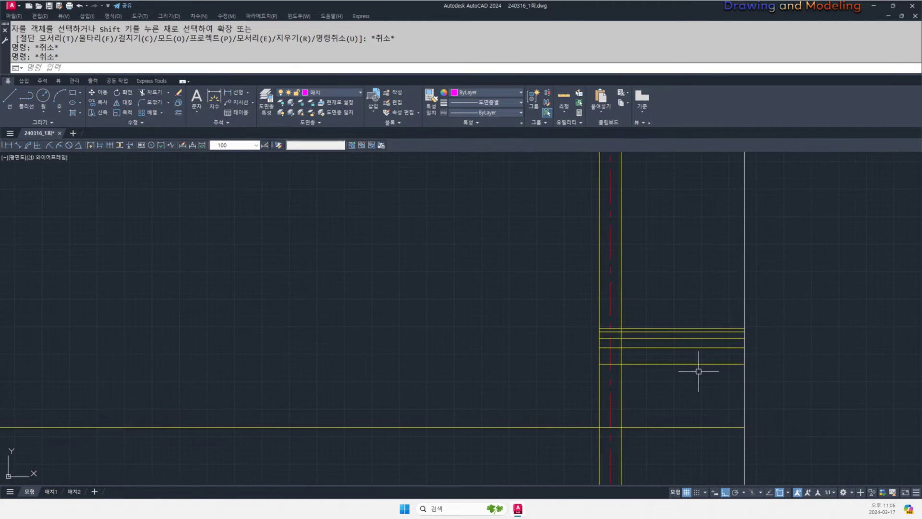
- Examine the level change between living room and kitchen along the floor plan's section line, comparing it with the section's floor lines
key(Escape)
key(Escape)
middle_drag(663, 371, 759, 355)
scroll(759, 355, down, 6)
middle_drag(522, 367, 840, 381)
middle_drag(300, 385, 207, 389)
middle_drag(650, 390, 284, 381)
scroll(616, 352, up, 10)
middle_drag(660, 350, 737, 405)
scroll(612, 328, down, 2)
scroll(688, 313, down, 2)
scroll(694, 304, up, 3)
scroll(668, 301, down, 5)
middle_drag(599, 333, 744, 349)
scroll(816, 335, up, 7)
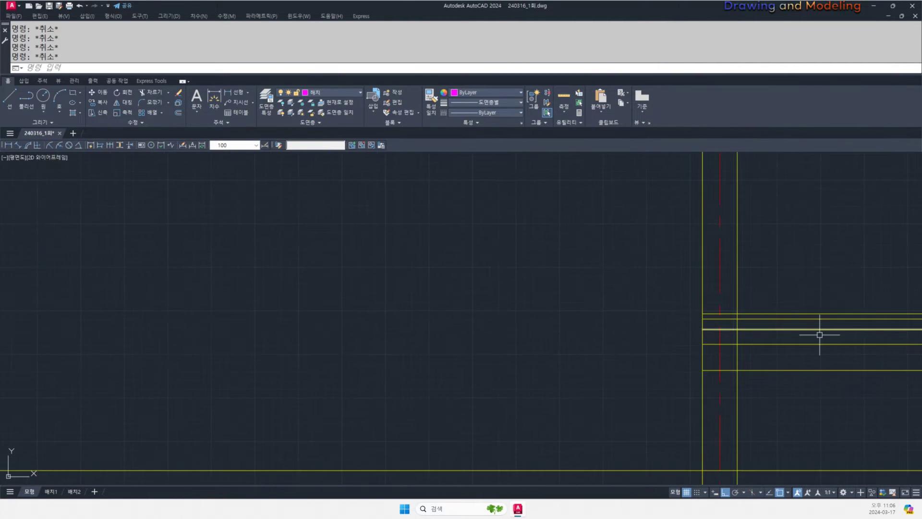
scroll(769, 346, down, 9)
mouse_move(312, 385)
middle_down()
mouse_move(313, 393)
mouse_move(913, 393)
middle_up()
scroll(504, 324, up, 5)
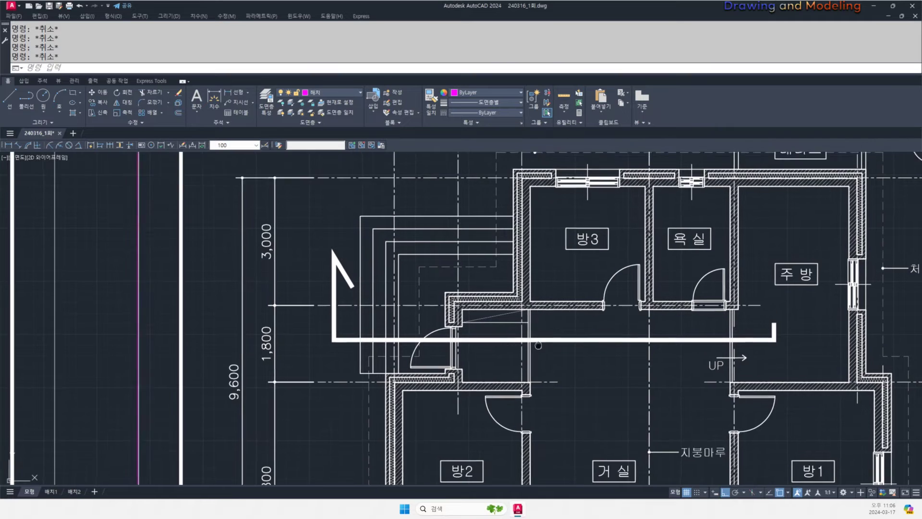
middle_drag(540, 342, 516, 357)
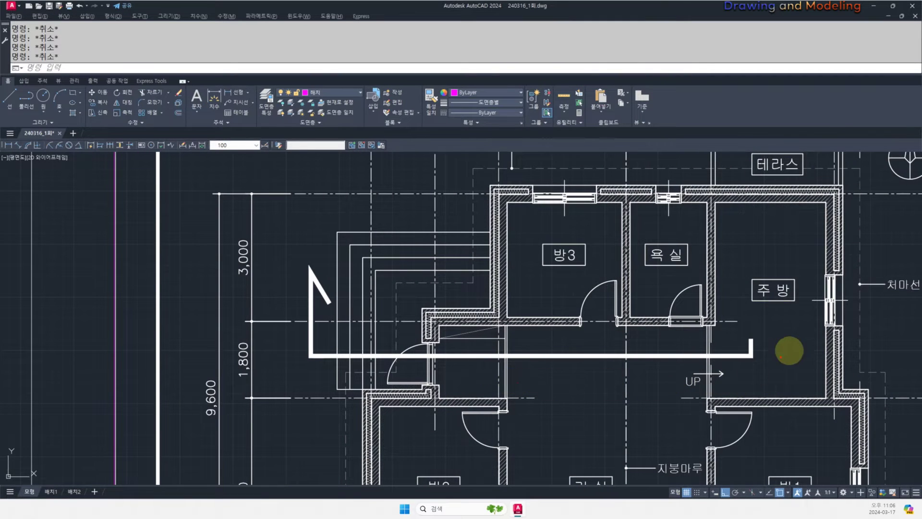
mouse_move(578, 377)
mouse_down()
mouse_move(619, 393)
mouse_move(577, 403)
mouse_up()
key(Escape)
scroll(432, 365, down, 6)
scroll(613, 339, up, 3)
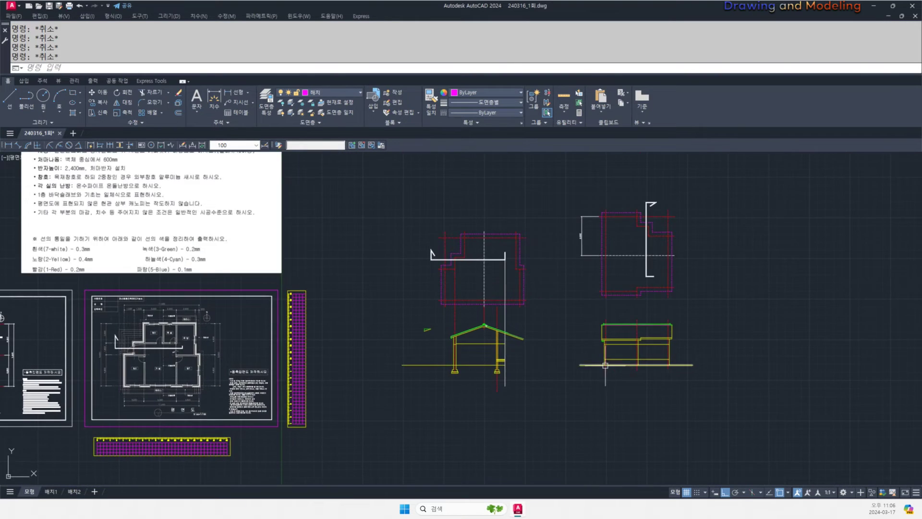
- Copy the five kitchen-side floor layer lines to the inner face of the exterior wall on the living room side
scroll(494, 354, up, 4)
scroll(539, 365, up, 2)
scroll(538, 365, up, 2)
click(629, 321)
click(589, 357)
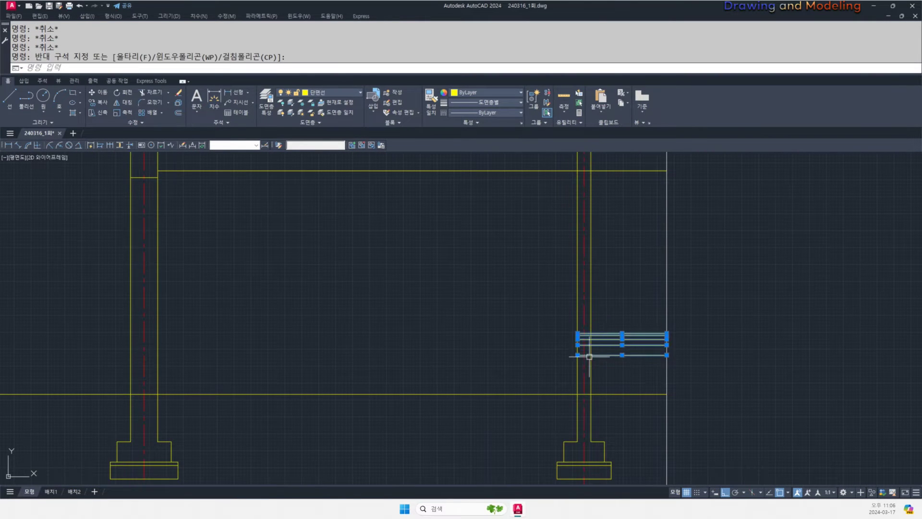
scroll(577, 356, up, 4)
middle_drag(544, 368, 632, 382)
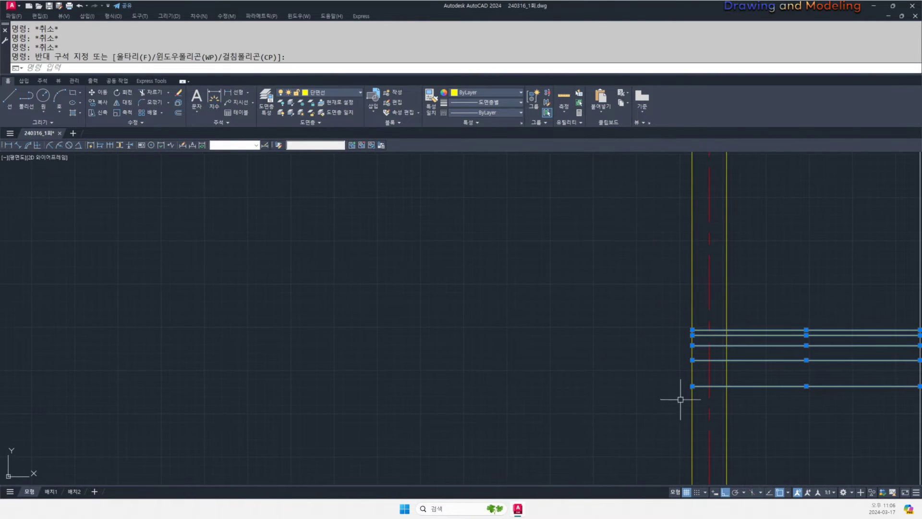
key(Return)
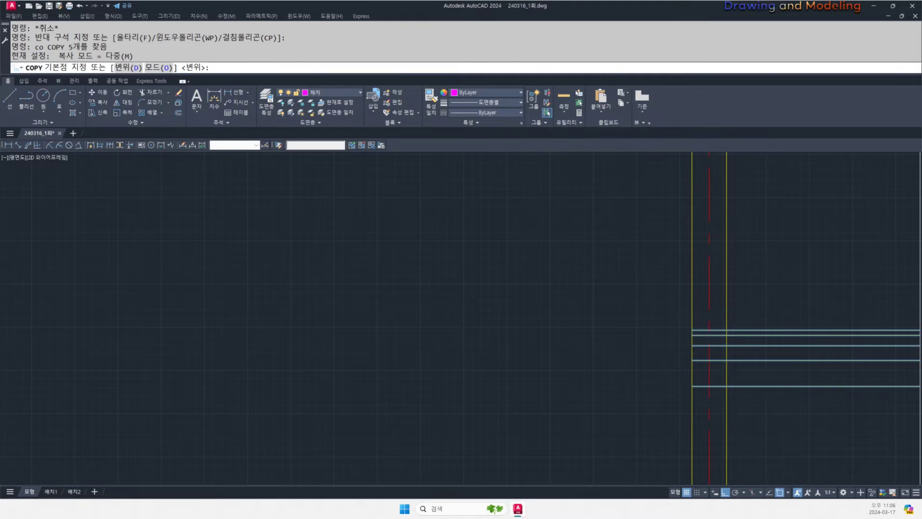
click(692, 330)
scroll(727, 358, down, 2)
scroll(498, 344, up, 5)
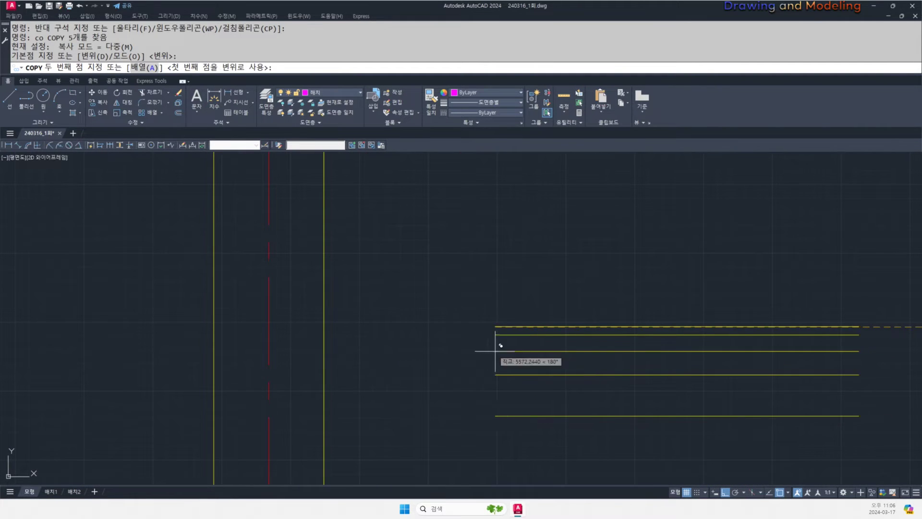
click(323, 319)
key(Escape)
- Move the five copied floor layer lines 150 downward
scroll(562, 369, down, 2)
scroll(563, 369, down, 2)
middle_drag(563, 370, 472, 370)
text(m)
key(Return)
click(532, 320)
click(480, 412)
key(Return)
click(566, 306)
text(150)
key(Return)
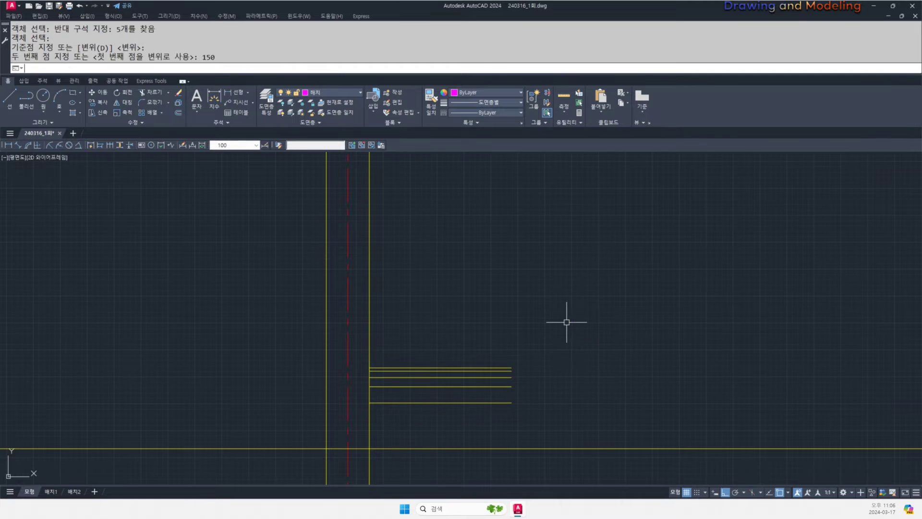
key(Escape)
key(Escape)
- Extend the five lowered floor layer lines to the living room face of the interior wall
scroll(566, 322, down, 2)
middle_drag(568, 354, 476, 368)
text(ex)
key(Return)
key(Return)
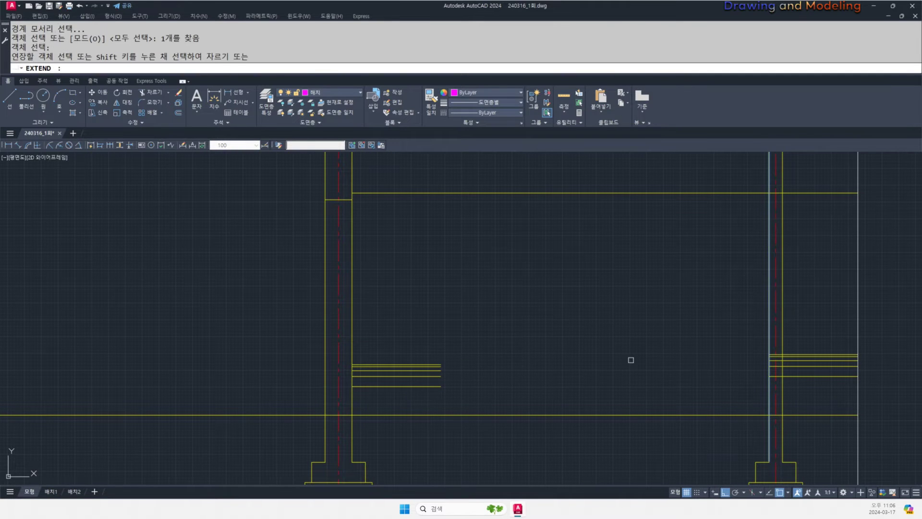
click(568, 320)
click(455, 412)
key(Escape)
key(Escape)
- Trim the kitchen floor layer lines out of the interior wall's thickness, using the wall's kitchen-side face as the cutting edge
middle_drag(608, 387, 541, 369)
scroll(616, 372, up, 2)
middle_drag(616, 372, 435, 386)
scroll(636, 353, up, 2)
text(tr)
key(Return)
click(789, 319)
click(763, 333)
key(Return)
click(764, 374)
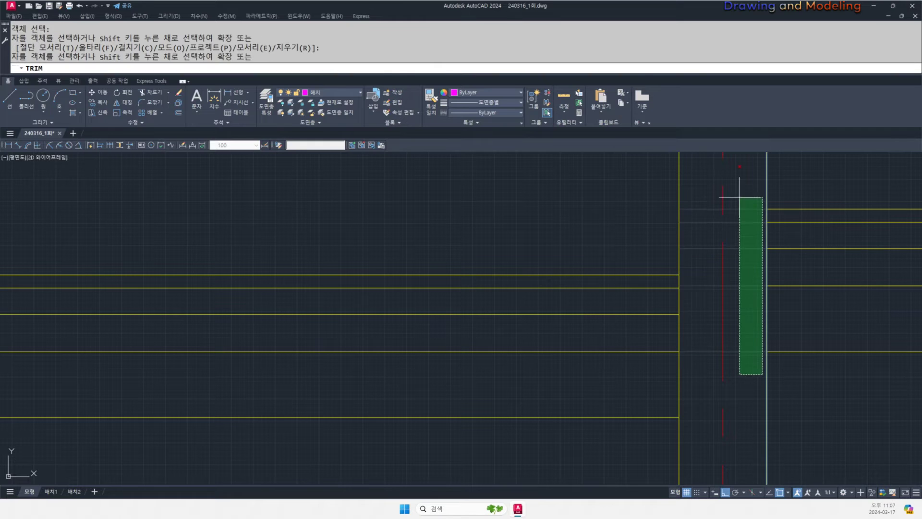
click(739, 196)
key(Escape)
key(Escape)
- Draw a horizontal line across the interior wall at the level of the kitchen floor's top line
middle_drag(723, 290, 713, 368)
text(l)
key(Return)
click(756, 287)
click(664, 285)
key(Escape)
key(Escape)
middle_drag(665, 285, 654, 296)
scroll(654, 306, up, 4)
text(tr)
key(Return)
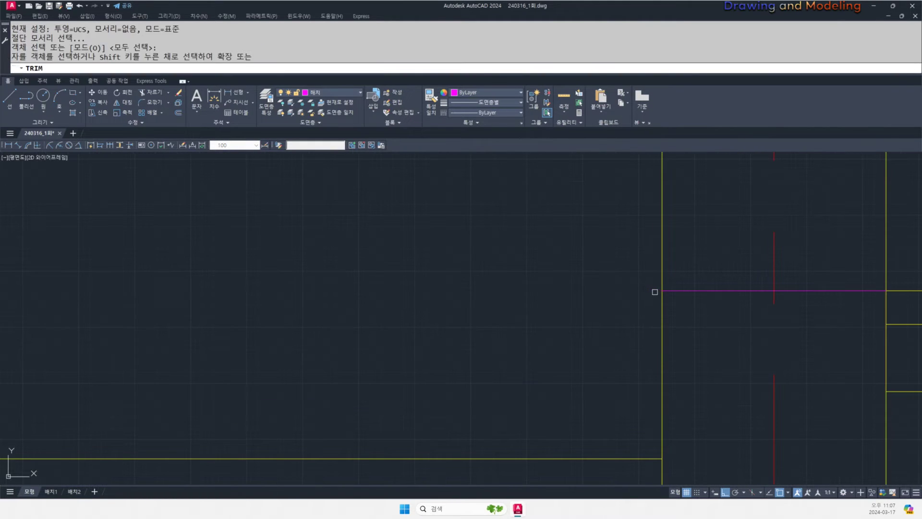
scroll(654, 306, down, 2)
key(Escape)
- Match the short line across the interior wall to the properties of the wall's face line
text(ma)
key(Return)
click(647, 329)
click(660, 304)
click(636, 327)
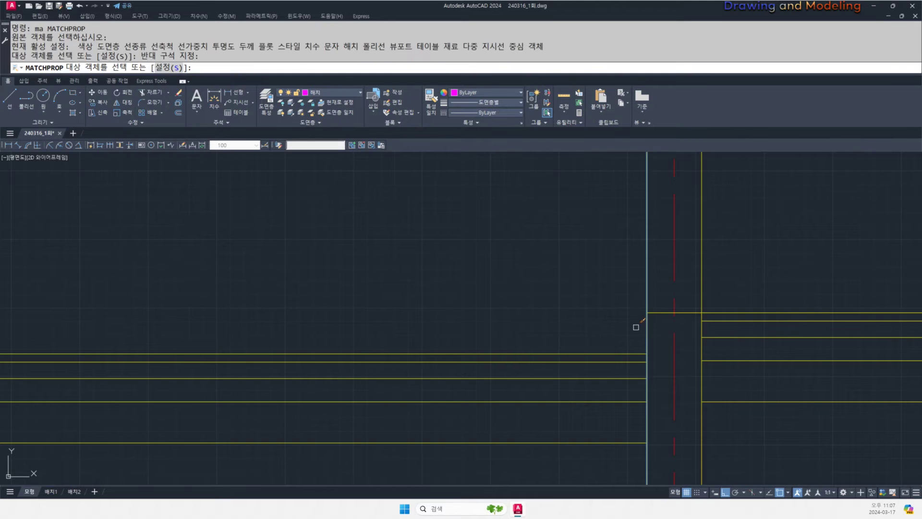
key(Escape)
key(Escape)
- Put the kitchen floor's top line on the 마감선 layer
scroll(623, 323, down, 4)
middle_drag(615, 333, 627, 338)
scroll(670, 321, up, 4)
click(676, 315)
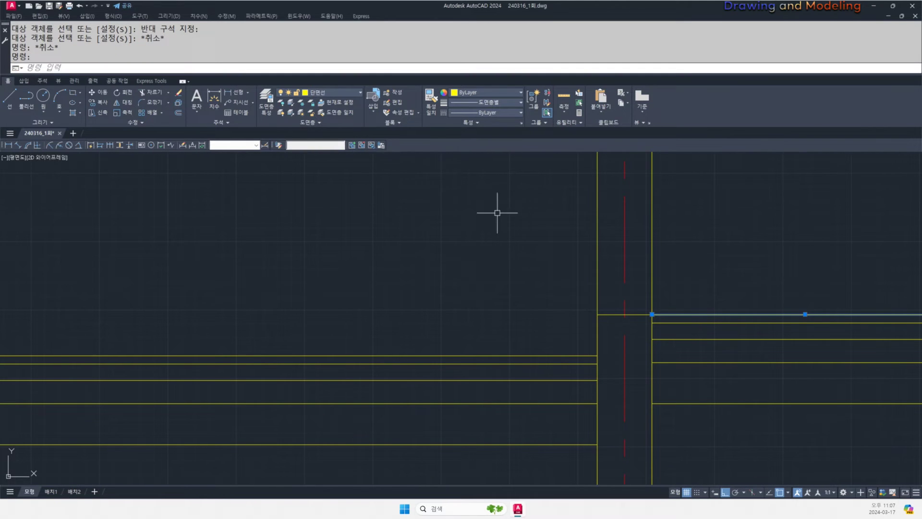
click(331, 92)
key(Escape)
key(Escape)
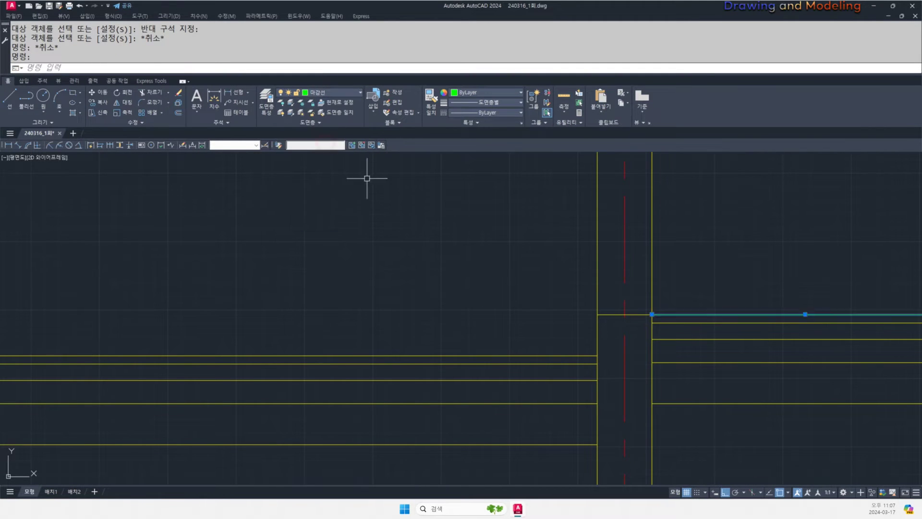
- Measure the kitchen floor's height above the ground line with a linear dimension and erase that dimension
scroll(366, 179, down, 3)
scroll(638, 362, up, 2)
text(dli)
key(Return)
scroll(710, 350, up, 2)
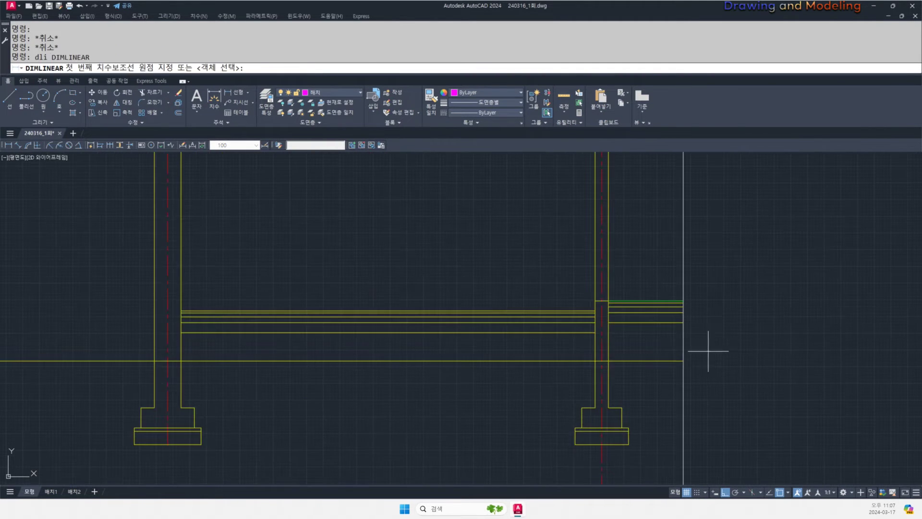
click(681, 360)
scroll(696, 307, up, 2)
click(679, 307)
click(743, 319)
key(Escape)
key(Escape)
click(767, 378)
click(736, 365)
text(e)
key(Escape)
key(Escape)
scroll(433, 331, up, 3)
key(space)
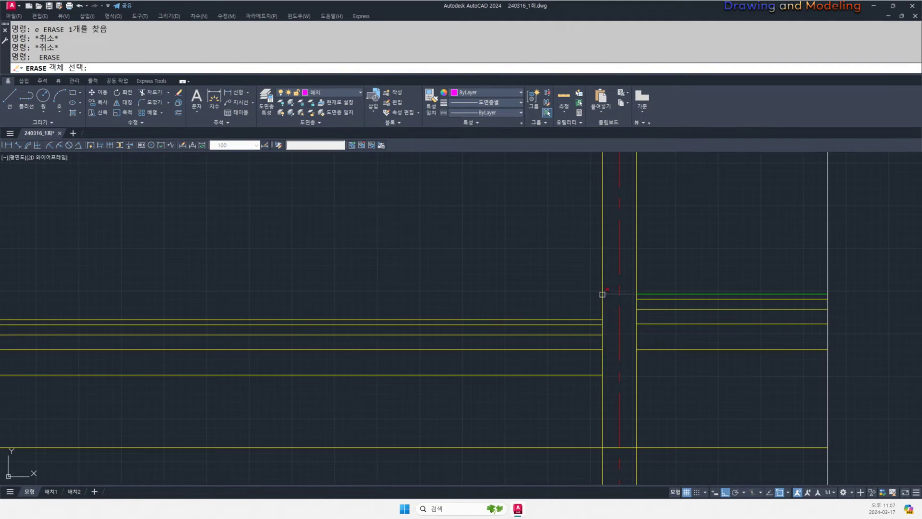
- Measure the height from the ground line to the living room floor's top line at the interior wall
middle_drag(610, 353, 653, 349)
text(dli)
key(Return)
click(648, 442)
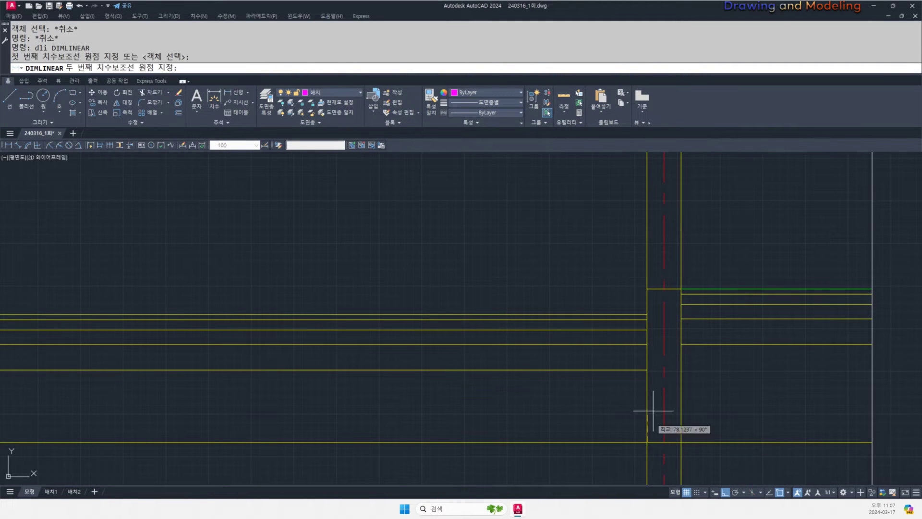
click(641, 315)
key(Escape)
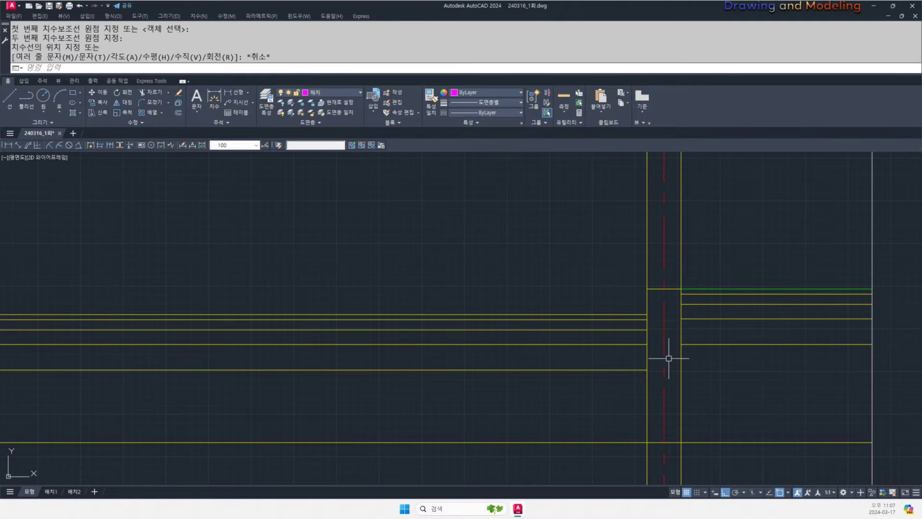
scroll(642, 329, up, 2)
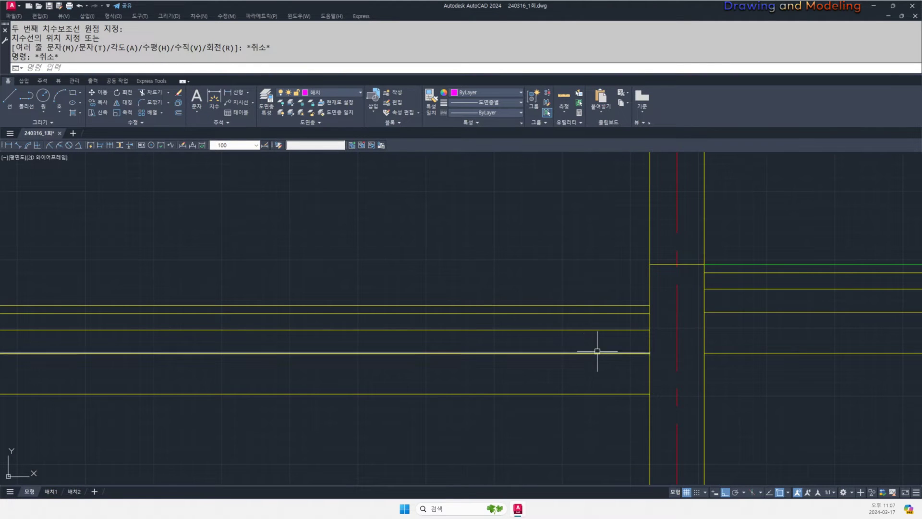
scroll(672, 279, down, 2)
scroll(704, 298, up, 2)
scroll(712, 329, up, 2)
text(tr)
key(Return)
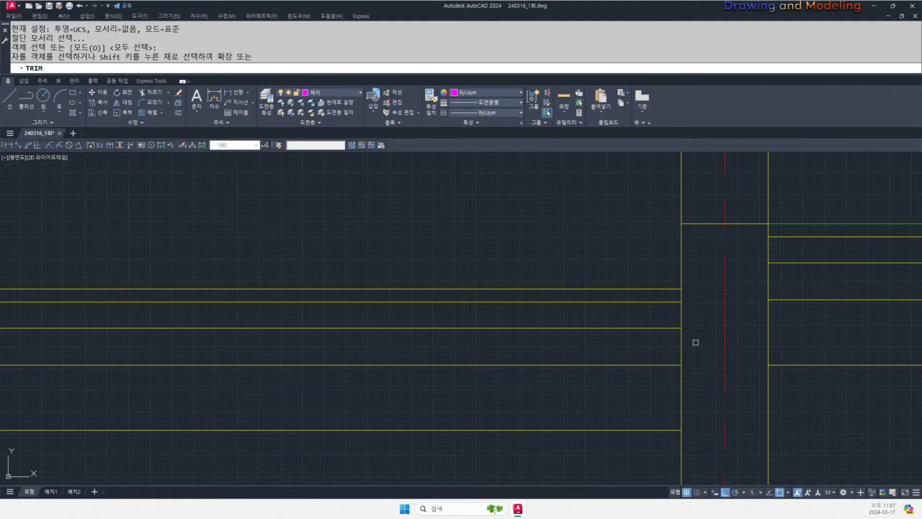
key(Escape)
- Trim both interior wall faces between the slab's top and underside lines, opening the wall into the floor slab on each side
scroll(706, 379, down, 3)
key(Return)
scroll(737, 353, up, 4)
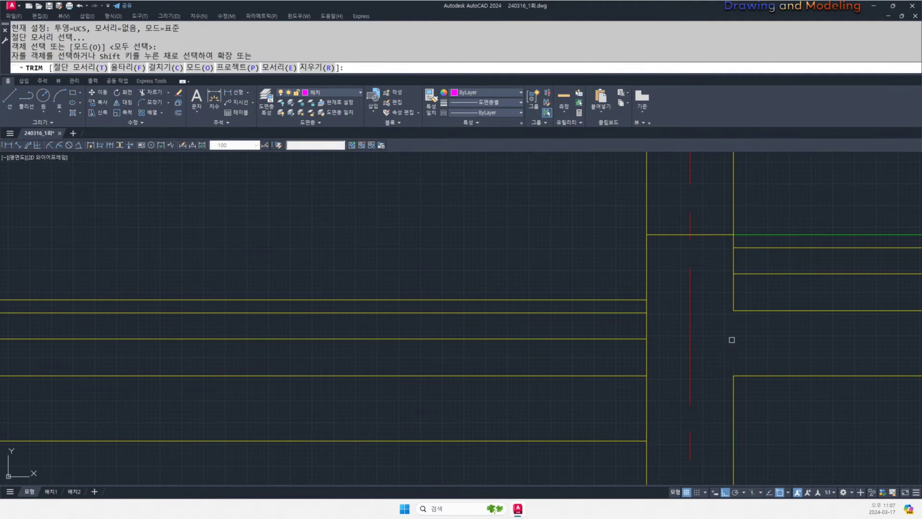
click(731, 337)
click(715, 355)
click(661, 393)
click(637, 404)
key(Escape)
key(Escape)
- Examine the stepped floor slab where it meets the interior wall
scroll(684, 384, down, 3)
middle_drag(685, 385, 690, 396)
scroll(689, 354, up, 2)
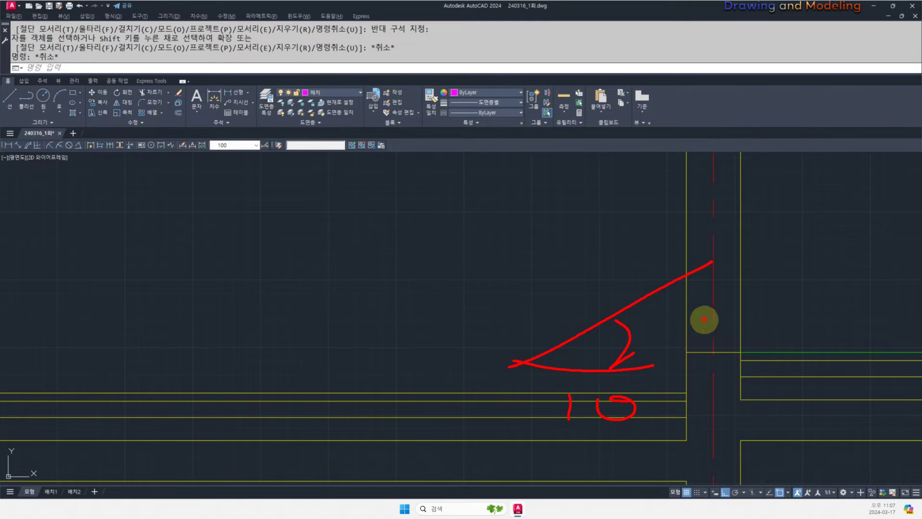
key(Escape)
scroll(577, 391, down, 3)
scroll(764, 330, down, 2)
scroll(624, 319, up, 2)
scroll(630, 329, down, 2)
scroll(731, 353, up, 5)
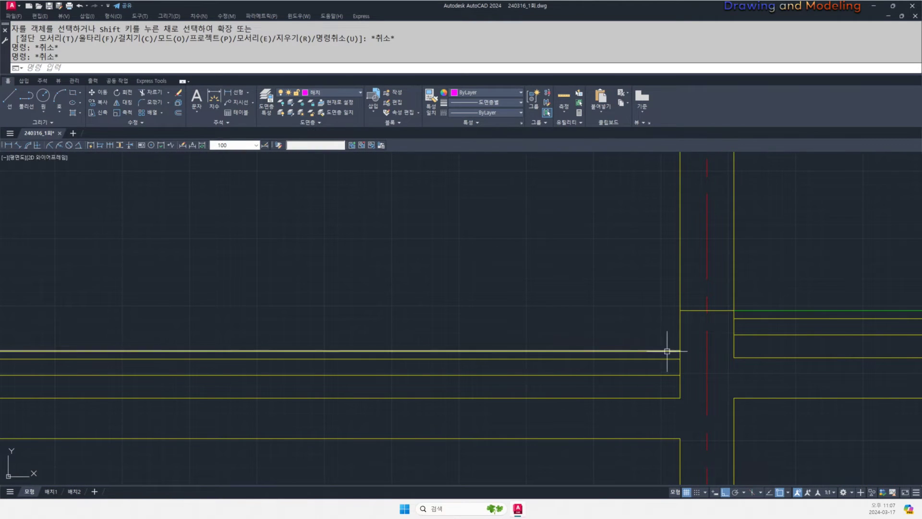
- Draw a horizontal line from the floor slab's top edge at the exterior wall outward past the wall, above the ground line
scroll(770, 250, down, 3)
mouse_move(681, 283)
middle_down()
mouse_move(576, 313)
mouse_move(693, 348)
middle_up()
middle_drag(480, 361, 788, 360)
scroll(634, 356, down, 3)
scroll(673, 362, up, 5)
text(l)
key(Return)
click(806, 360)
scroll(812, 370, down, 2)
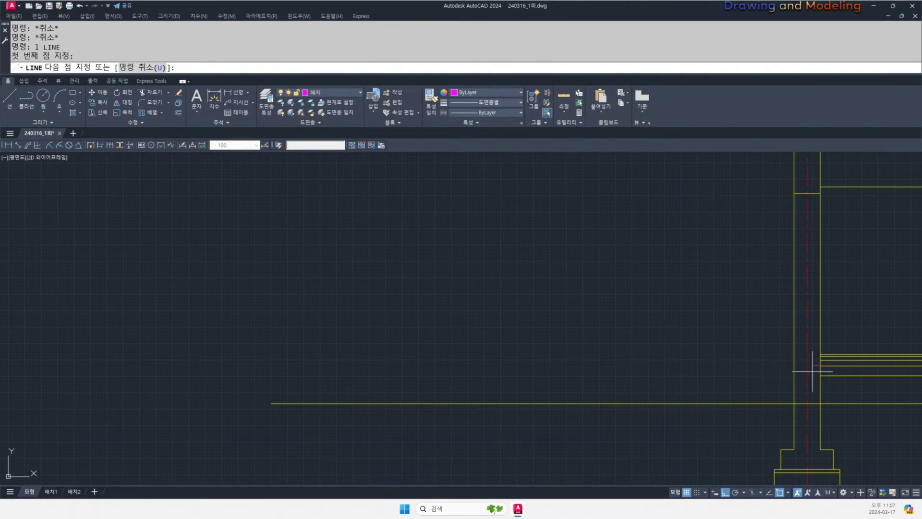
click(581, 345)
key(Escape)
key(Escape)
middle_drag(831, 384, 706, 360)
- Match the new horizontal line's properties to the yellow ground line
text(ma)
key(Return)
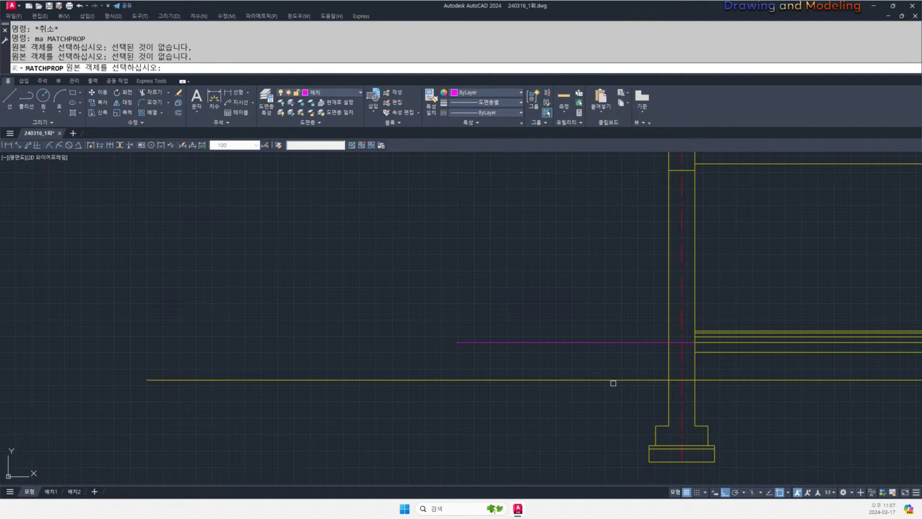
click(614, 381)
click(636, 315)
click(622, 361)
scroll(627, 384, down, 6)
key(Escape)
- Trim the exterior wall's inner face between the slab's top and underside lines
scroll(630, 384, up, 12)
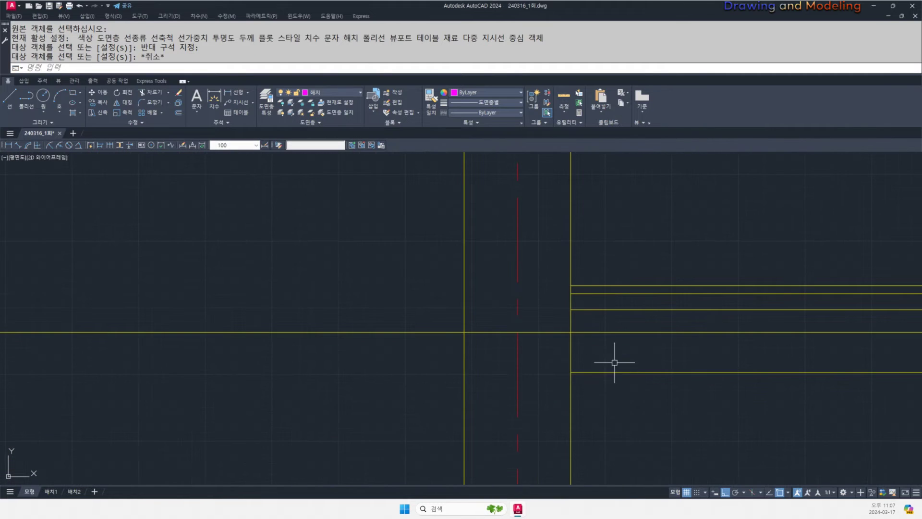
text(tr)
key(Return)
key(Return)
click(572, 349)
click(566, 350)
click(566, 351)
key(Escape)
key(Escape)
- Examine how the extended slab line meets the exterior wall and lines up with the indoor floor layers
scroll(571, 358, down, 8)
middle_drag(564, 379, 486, 372)
scroll(574, 357, down, 4)
middle_drag(462, 309, 554, 353)
scroll(554, 354, down, 2)
middle_drag(439, 368, 468, 395)
mouse_move(304, 417)
middle_down()
mouse_move(433, 412)
mouse_move(516, 372)
middle_up()
scroll(667, 384, up, 10)
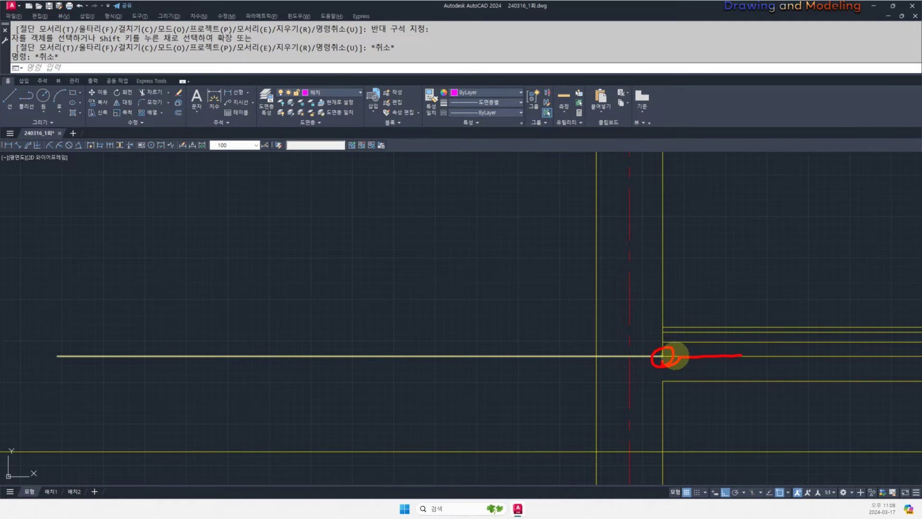
key(Escape)
scroll(663, 356, up, 4)
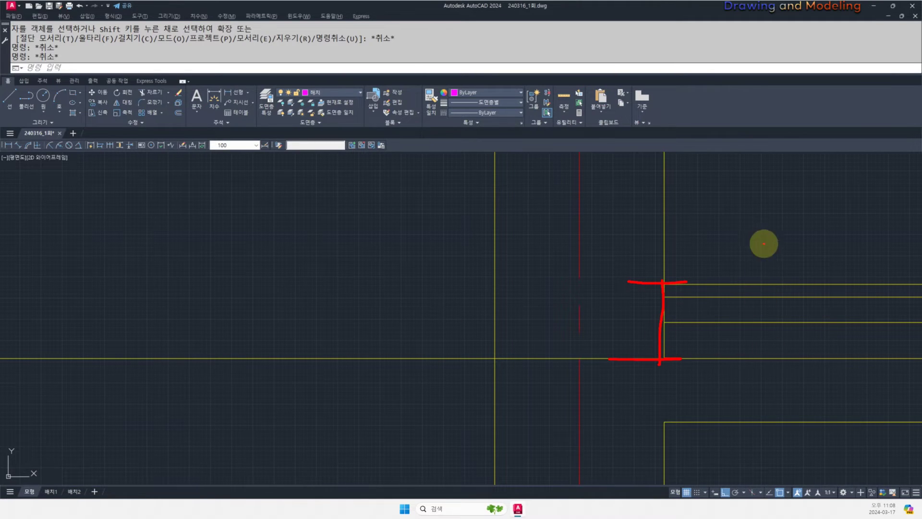
- Try to dimension the entrance steps from the entrance wall's centreline on the floor plan and erase that dimension
scroll(601, 307, down, 15)
middle_drag(339, 330, 775, 371)
scroll(541, 360, up, 8)
scroll(621, 342, down, 4)
scroll(621, 341, up, 3)
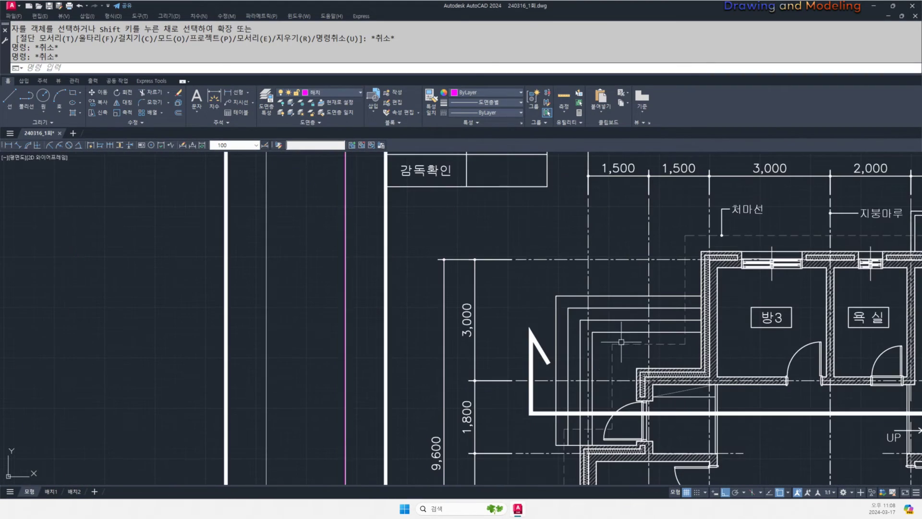
key(Return)
scroll(561, 347, down, 8)
scroll(738, 275, up, 12)
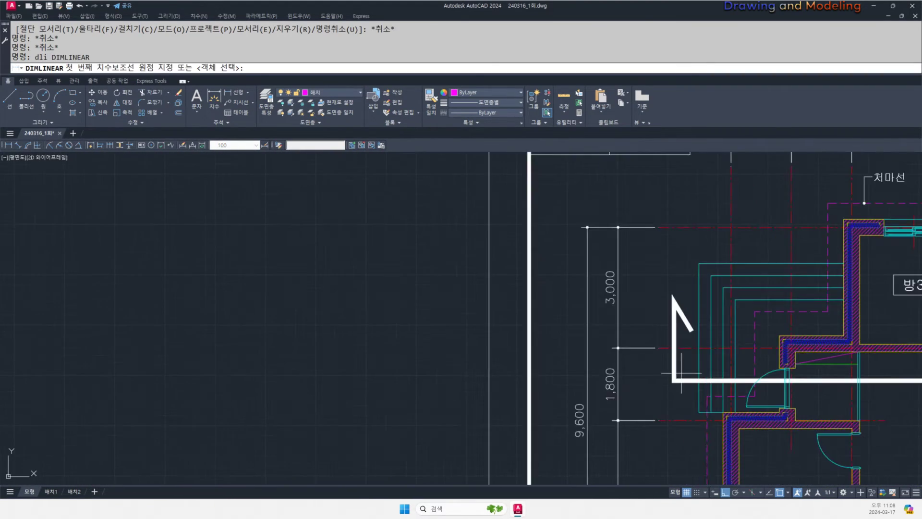
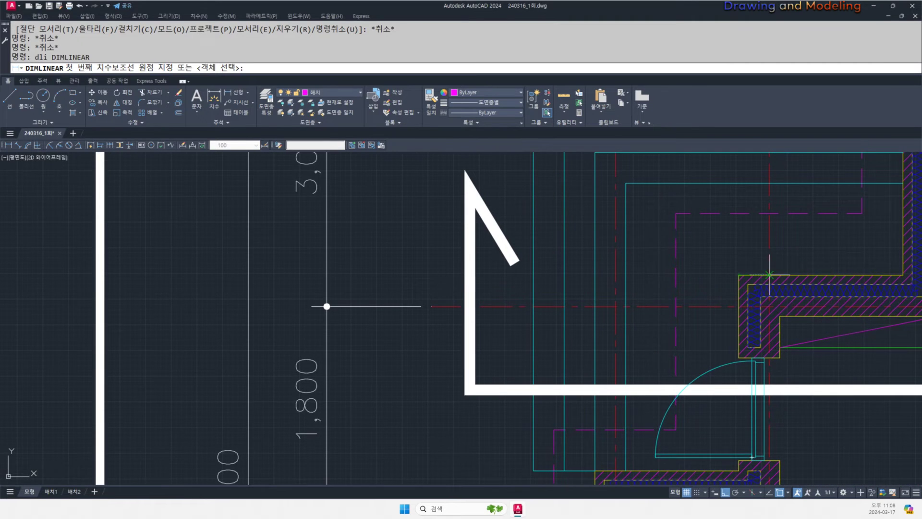
click(769, 275)
scroll(539, 330, down, 4)
scroll(687, 329, up, 4)
click(659, 345)
scroll(658, 350, down, 1)
click(698, 268)
key(Escape)
key(Escape)
mouse_move(748, 308)
middle_down()
mouse_move(721, 305)
mouse_move(685, 282)
middle_up()
click(673, 271)
click(670, 258)
text(e)
key(Return)
- Dimension the horizontal distance from the entrance wall's centreline to the outermost porch step edge on the floor plan
text(dli)
scroll(686, 265, down, 2)
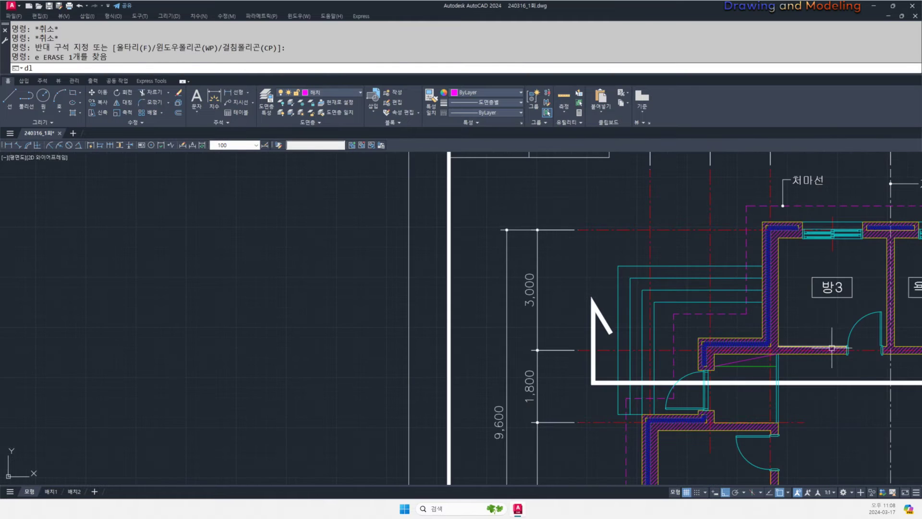
key(Return)
scroll(710, 278, up, 1)
click(708, 266)
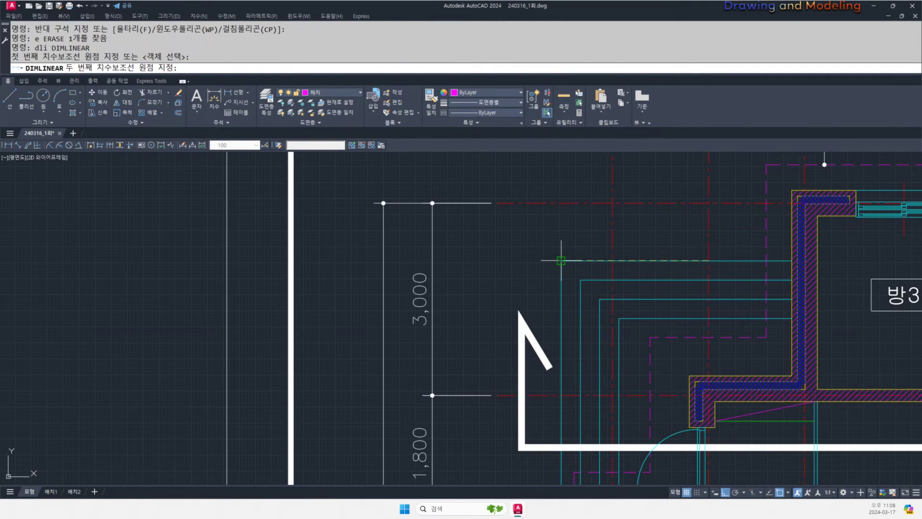
click(561, 260)
click(624, 205)
key(Escape)
key(Escape)
scroll(692, 326, down, 3)
key(Escape)
scroll(668, 263, up, 3)
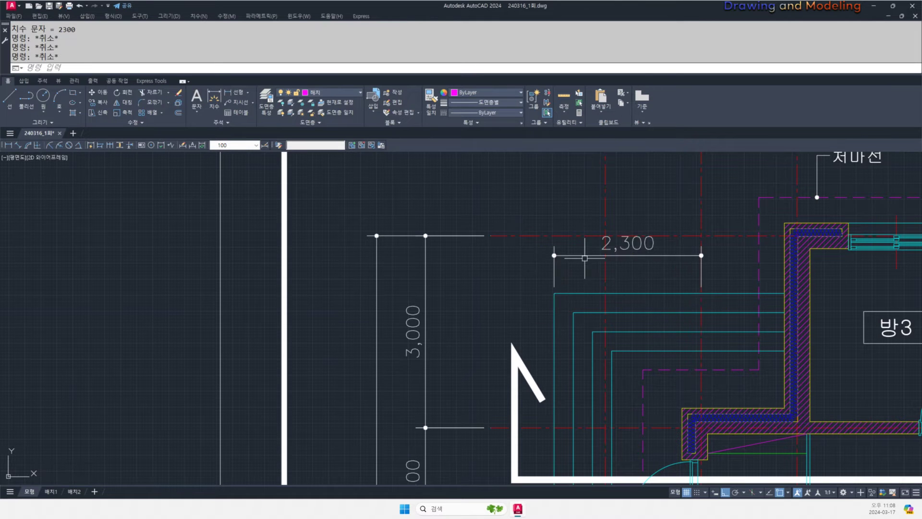
- Offset the section's entrance-side wall centreline 2300 outward to locate the outermost step edge
scroll(585, 257, down, 6)
scroll(696, 325, up, 3)
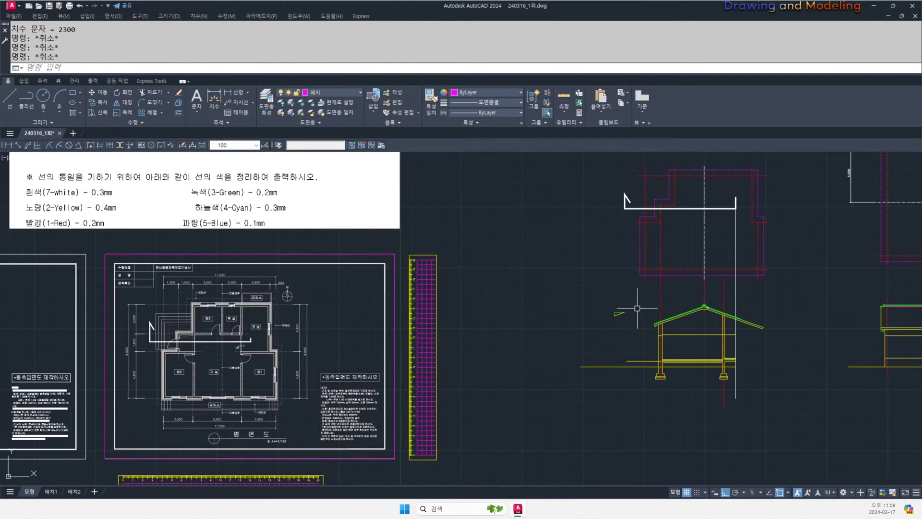
text(o)
key(Return)
text(2300)
key(Return)
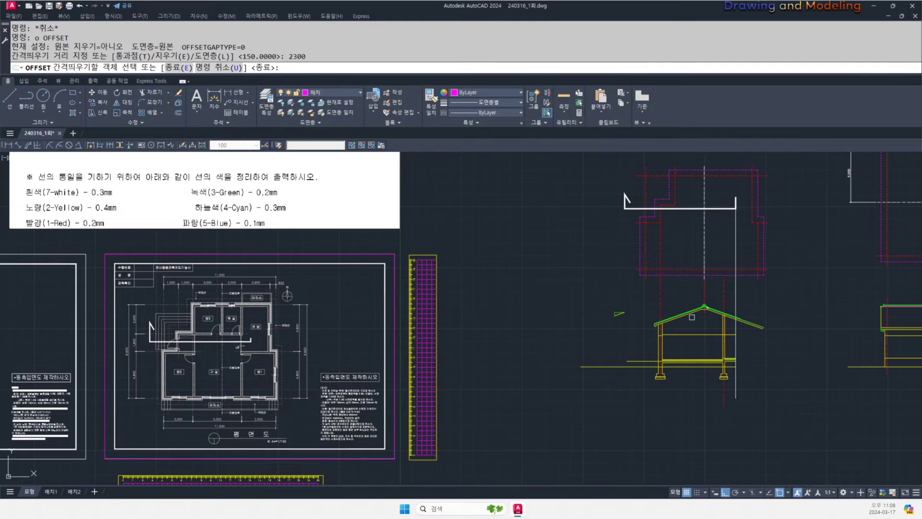
click(661, 300)
click(641, 318)
key(Escape)
key(Escape)
- Offset the outermost step line 300 toward the wall three times to lay out the remaining step edges
scroll(640, 371, up, 5)
text(o)
key(Return)
text(300)
key(Return)
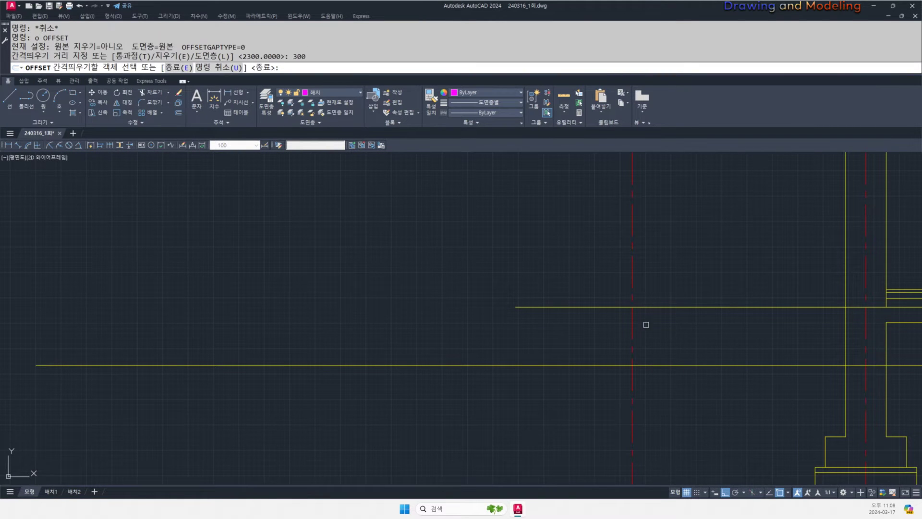
click(632, 274)
click(661, 273)
click(662, 274)
click(691, 282)
click(693, 286)
click(740, 292)
key(Escape)
key(Escape)
- Trim the outermost step line above the porch's top line and below the ground line
mouse_move(685, 348)
middle_down()
mouse_move(742, 340)
mouse_move(695, 362)
middle_up()
text(tr)
key(Return)
click(739, 386)
click(695, 302)
key(Return)
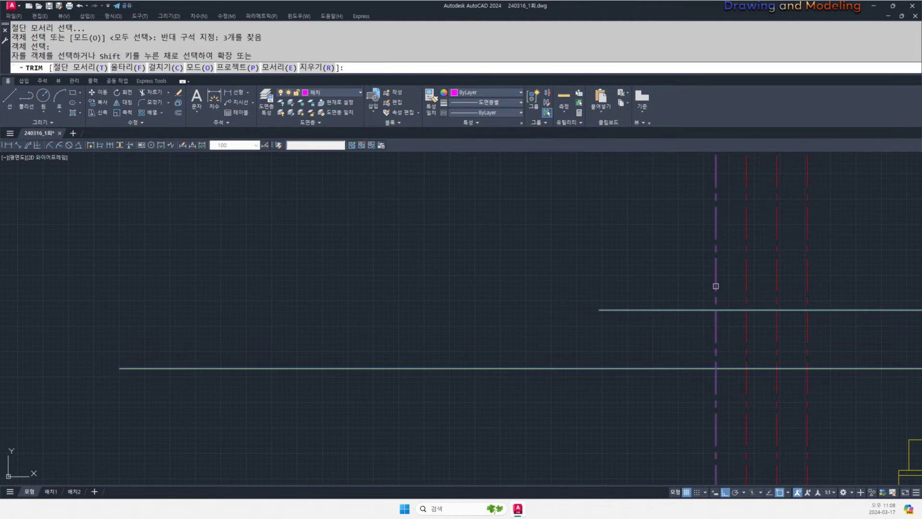
click(715, 286)
click(708, 402)
click(727, 397)
key(Escape)
key(Escape)
- Match the trimmed outermost step line's properties to the porch's yellow top line
scroll(751, 383, down, 5)
middle_drag(751, 382, 634, 354)
scroll(671, 347, up, 6)
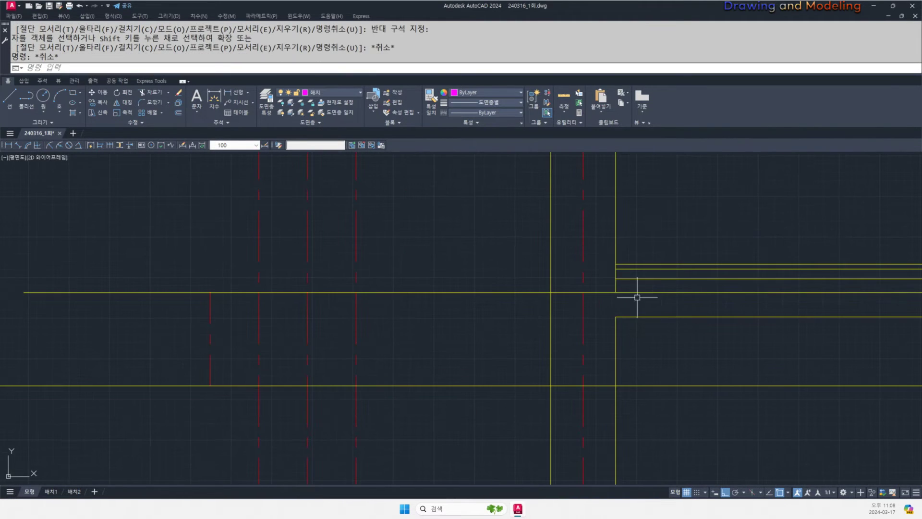
scroll(384, 299, down, 5)
middle_drag(384, 298, 611, 311)
scroll(486, 316, up, 5)
text(ma)
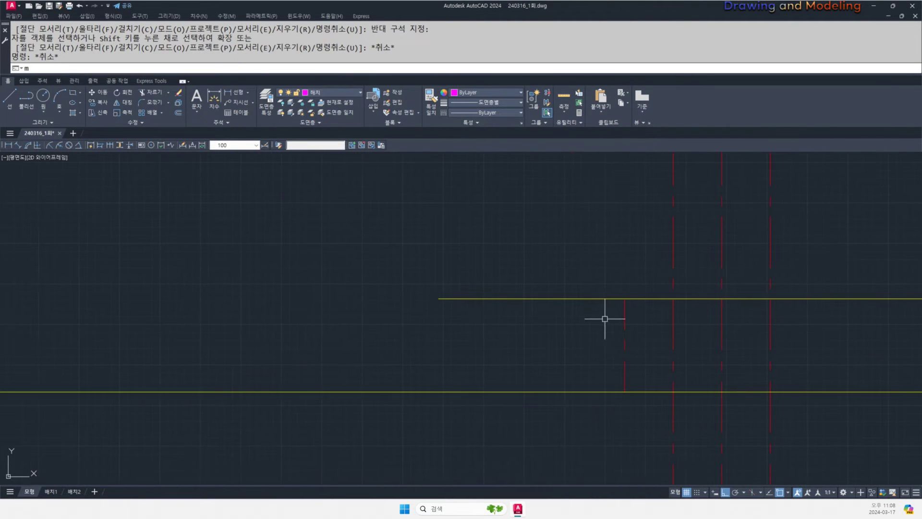
key(Return)
click(643, 299)
click(600, 343)
click(617, 321)
key(Escape)
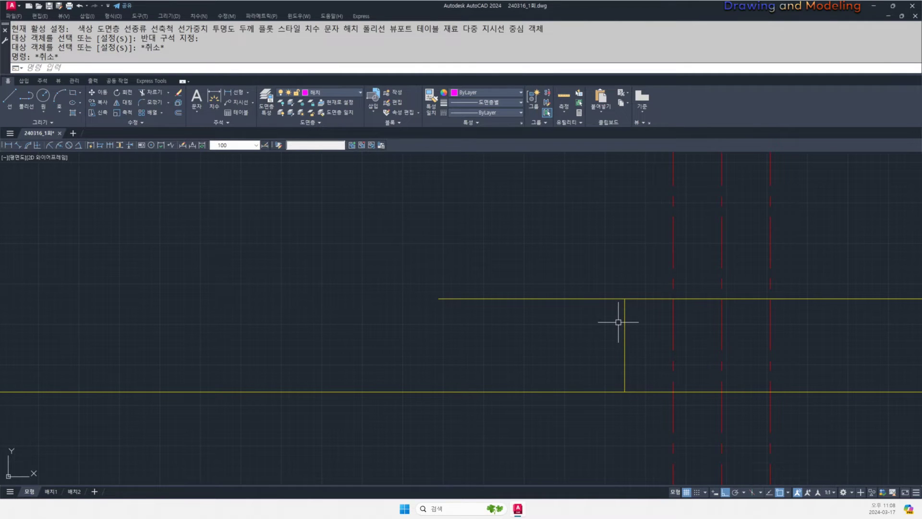
- Divide the outermost step line into 4 equal segments
text(div)
key(Return)
click(627, 316)
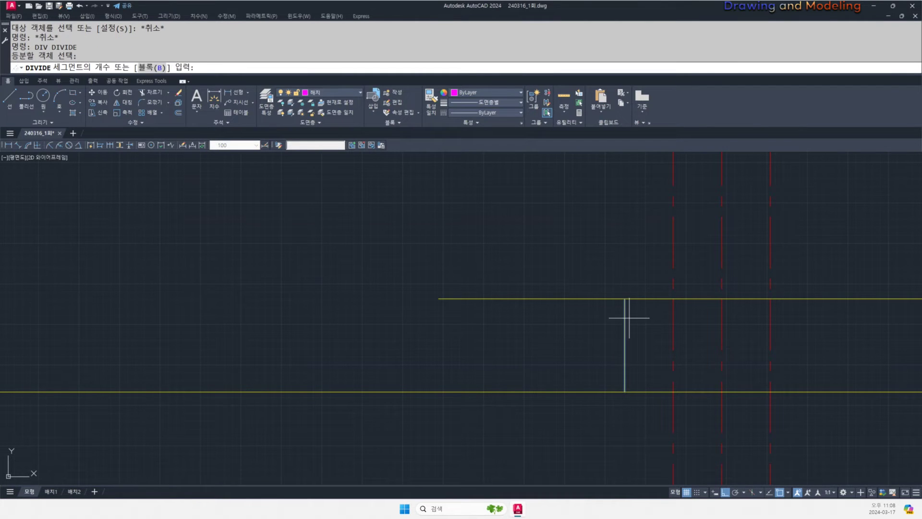
text(4)
key(Return)
key(Escape)
key(Escape)
middle_drag(638, 327, 610, 341)
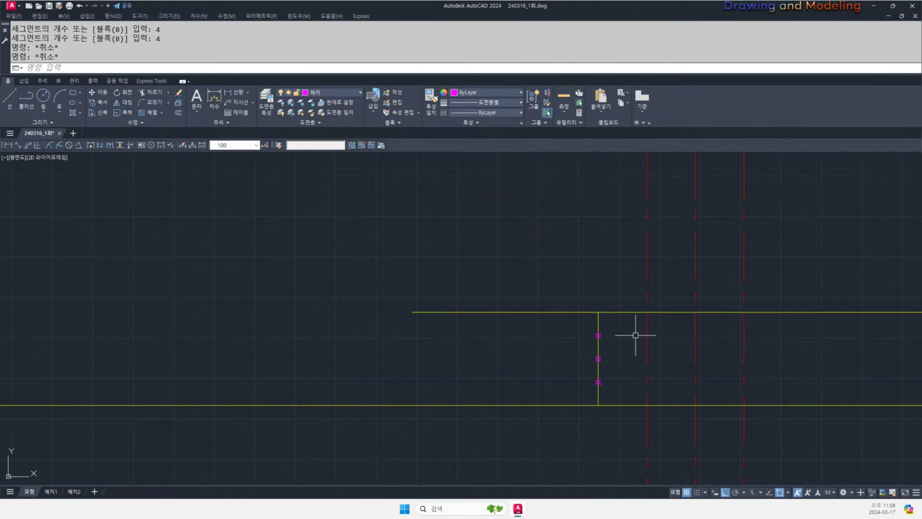
- Copy the porch's top line down to each of the three division points on the outermost step line
click(622, 317)
key(Return)
click(598, 312)
click(598, 335)
click(598, 358)
click(598, 381)
key(Escape)
middle_drag(600, 382, 549, 363)
text(f)
key(Return)
key(Escape)
key(Escape)
- Match the three remaining vertical step lines' properties to one of the yellow horizontal tread lines
text(ma)
click(706, 340)
click(747, 292)
click(576, 268)
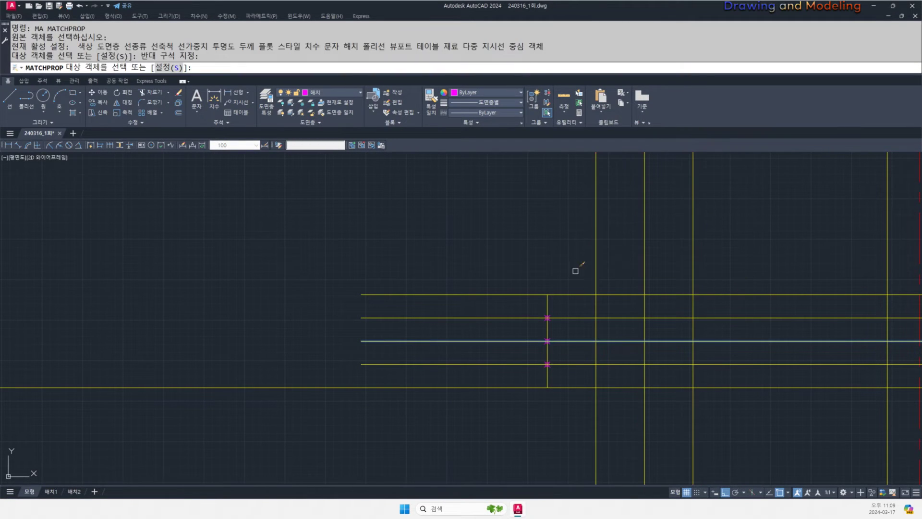
- Fillet the riser and tread lines with zero radius into a stepped profile rising to the porch's top line
key(Escape)
key(Escape)
middle_drag(579, 322, 586, 335)
scroll(591, 371, up, 3)
text(f)
key(space)
click(564, 364)
click(593, 347)
key(space)
click(621, 347)
click(640, 325)
key(space)
click(640, 318)
click(667, 311)
key(space)
click(692, 311)
click(716, 304)
key(space)
click(716, 293)
click(749, 273)
key(space)
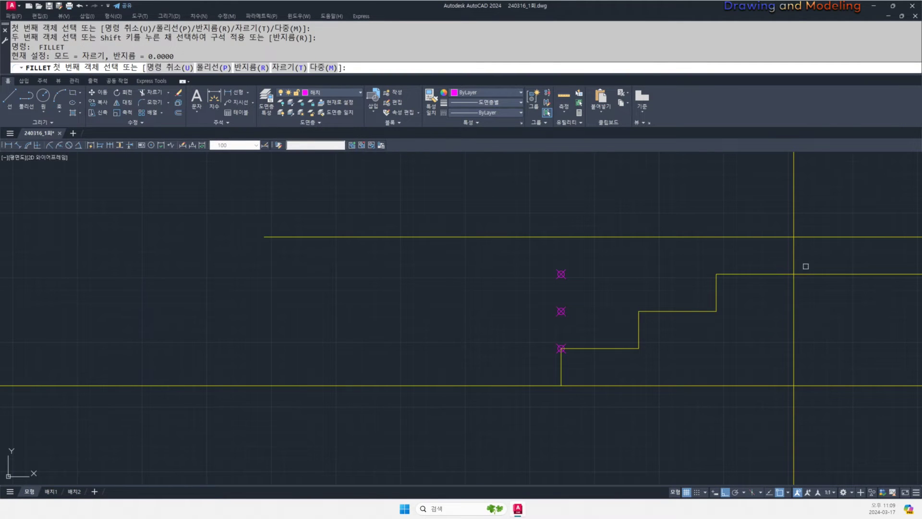
click(774, 274)
click(795, 245)
key(space)
click(795, 244)
click(804, 237)
key(Escape)
key(Escape)
- Erase the three division points beside the lowest step
click(530, 243)
click(580, 368)
text(e)
key(space)
key(Escape)
- Draw a diagonal line through the steps' inner corners, from the lowest tread's inner end to the top riser's foot
scroll(598, 345, down, 3)
middle_drag(600, 344, 529, 334)
scroll(554, 327, up, 2)
middle_drag(557, 361, 583, 365)
text(l)
click(532, 354)
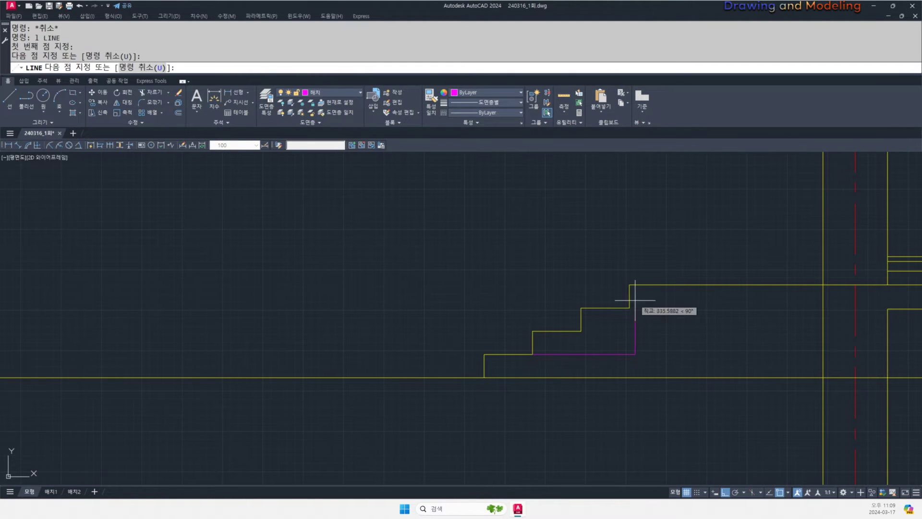
key(Escape)
key(Escape)
- Offset the diagonal line and the porch's top line 150 downward to form the slab's underside
text(o)
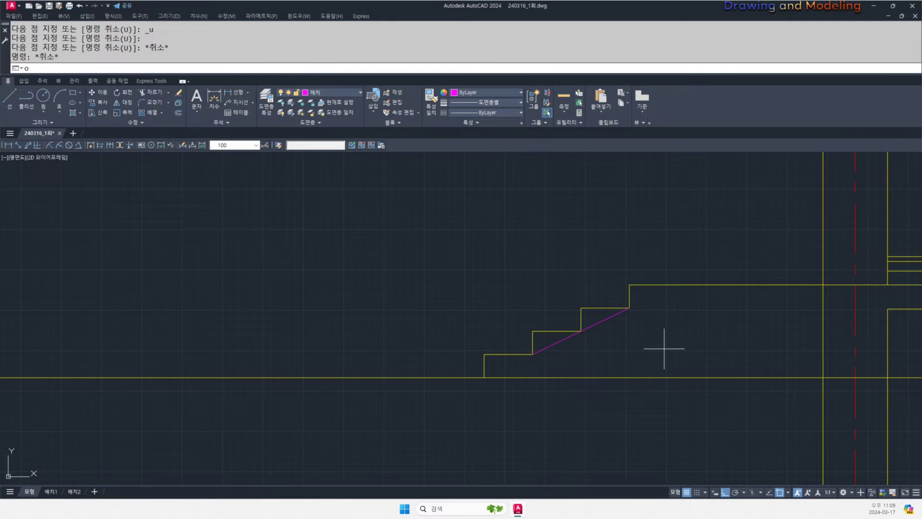
key(Return)
text(150)
key(Return)
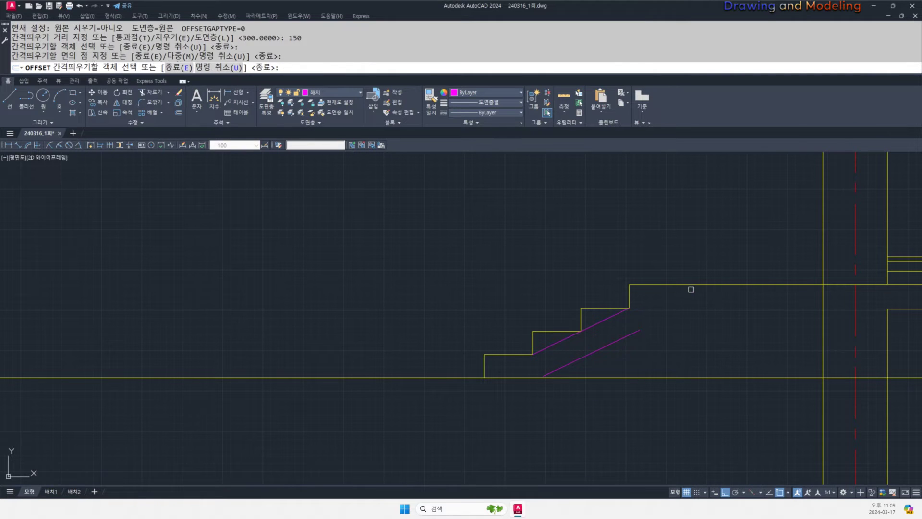
click(694, 319)
key(Escape)
key(Escape)
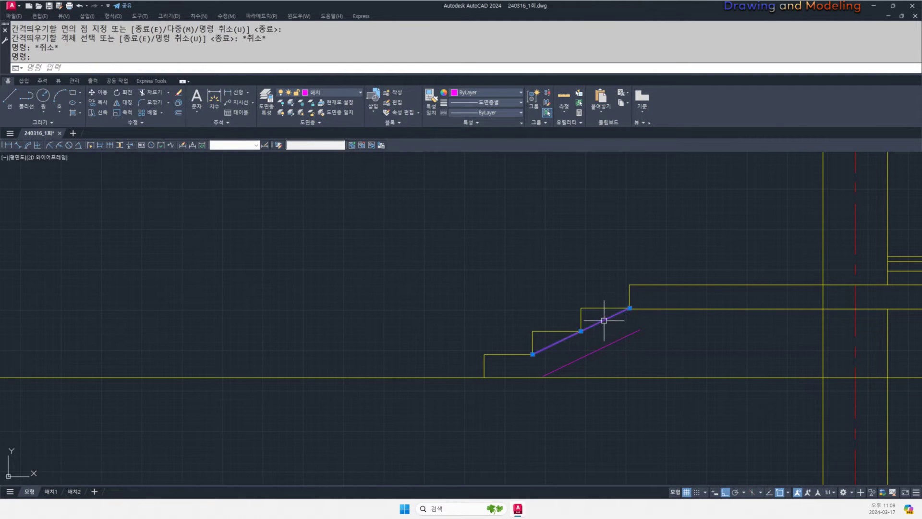
- Erase the original diagonal line and fillet its offset copy with the porch slab's underside line
key(Return)
click(635, 334)
click(755, 306)
click(756, 305)
key(Escape)
key(Escape)
- Stretch the lower end of the lowest riser line down well below the ground line
middle_drag(569, 405, 668, 354)
text(l)
key(Return)
drag(595, 340, 549, 311)
key(Return)
click(550, 282)
click(563, 431)
key(Escape)
key(Escape)
- Trim the ground line back to the lowest riser line, removing the part under the steps
text(tr)
key(Return)
click(606, 339)
key(Escape)
key(Escape)
text(tr)
key(Return)
click(594, 321)
click(551, 361)
key(Return)
click(616, 327)
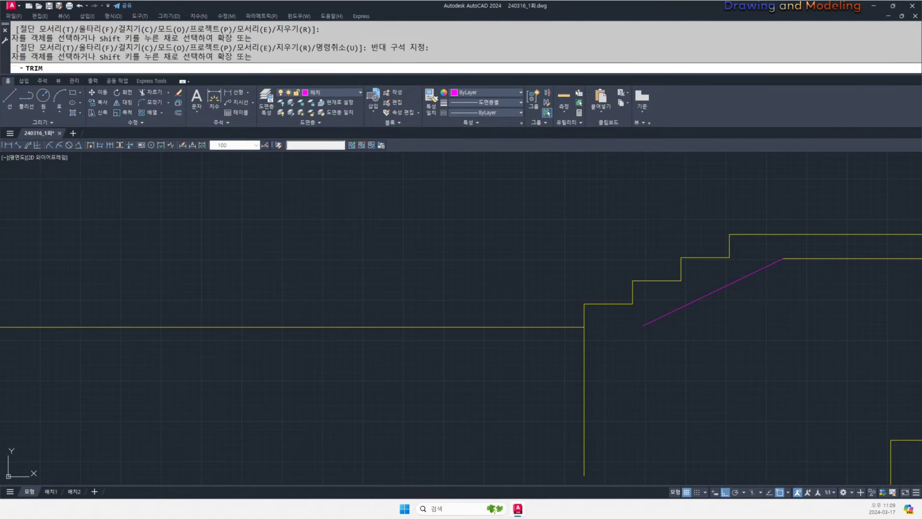
- Offset the extended lowest riser line 150 inward, toward the house
text(o)
key(Return)
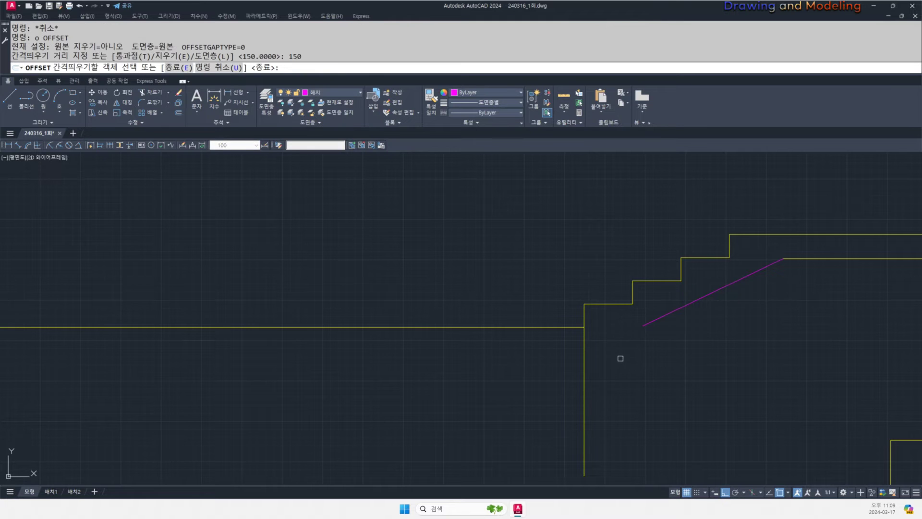
click(622, 358)
key(Escape)
- Fillet the offset vertical line with the diagonal underside of the steps into a sharp corner
text(f)
key(Return)
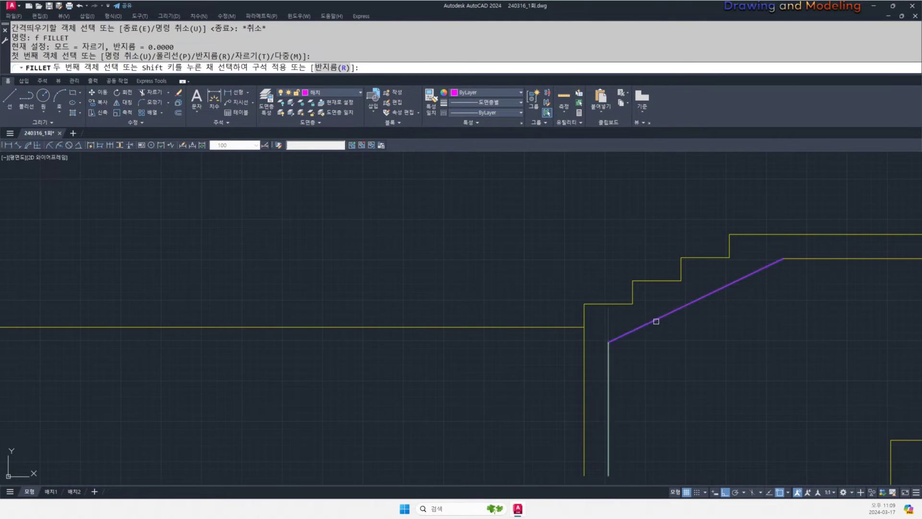
click(656, 321)
key(Escape)
key(Escape)
- Match the diagonal underside line's properties to the yellow porch slab line
middle_drag(795, 273, 746, 315)
text(ma)
key(Return)
click(740, 302)
click(751, 318)
click(696, 297)
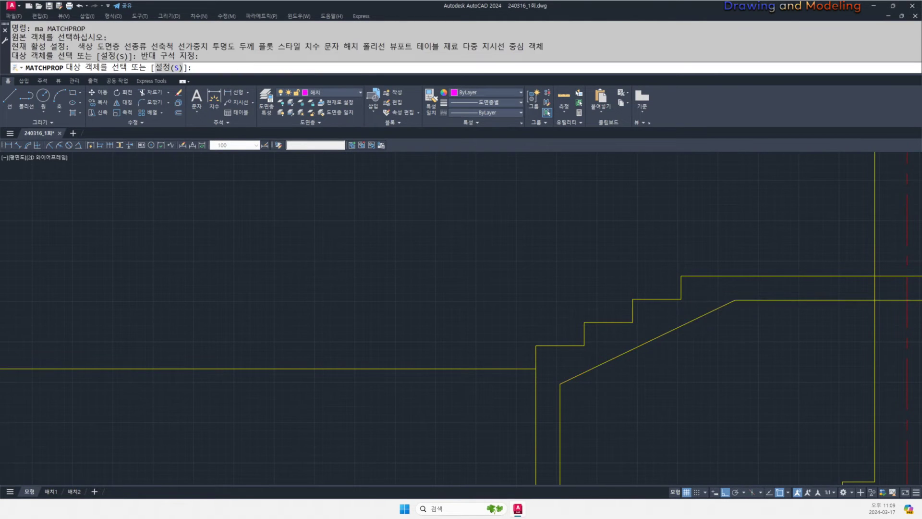
key(Escape)
key(Escape)
- Offset the ground line 300 both up and down, and erase the upper copy
scroll(567, 340, down, 6)
middle_drag(531, 370, 562, 360)
scroll(563, 360, up, 2)
middle_drag(592, 359, 623, 369)
text(o)
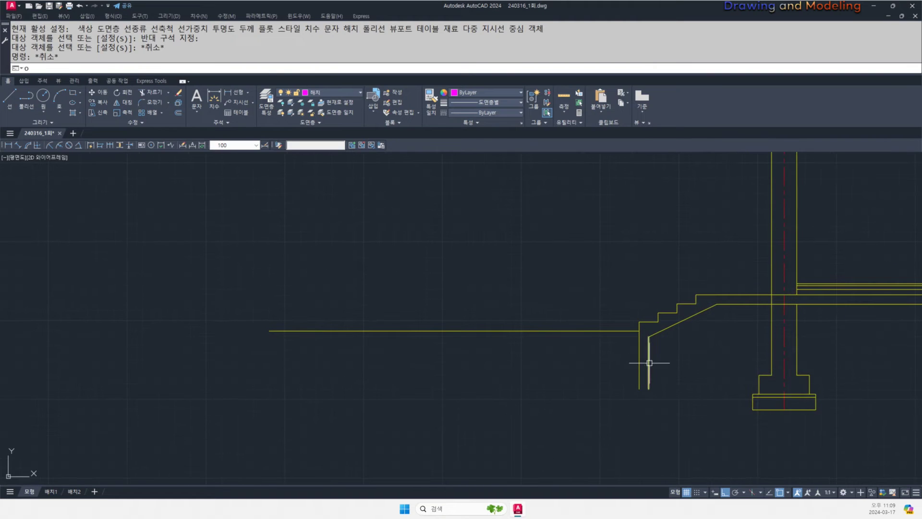
key(Return)
text(30)
click(622, 331)
click(621, 320)
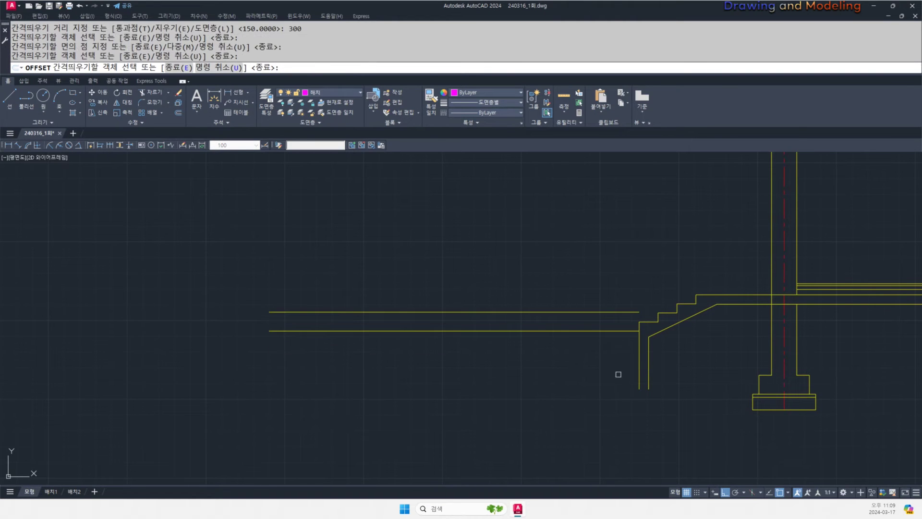
click(619, 332)
click(627, 346)
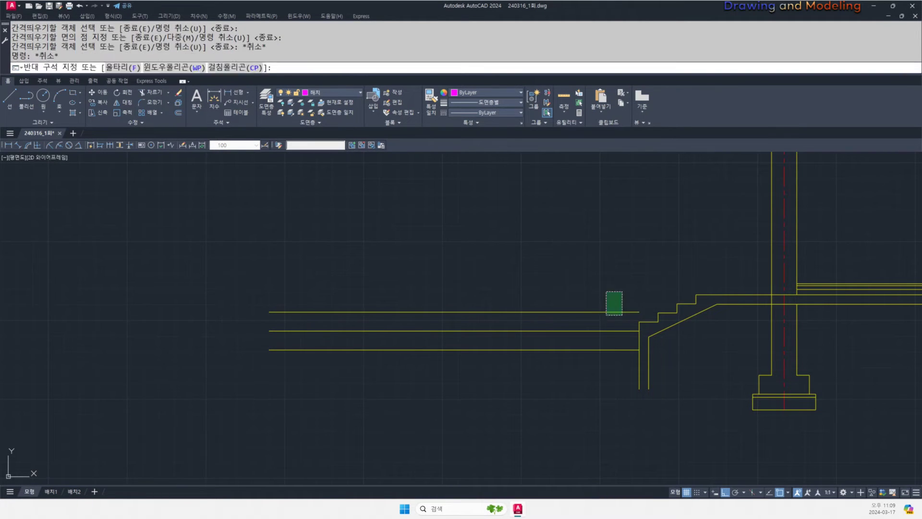
click(606, 315)
text(e)
- Stretch the lower ground-line copy's house-side end past both vertical lines of the step foundation wall
scroll(645, 342, up, 4)
text(s)
click(644, 367)
click(607, 350)
click(568, 390)
click(700, 395)
middle_drag(730, 433, 731, 429)
- Offset the stretched line 250 downward for the base of the step footing
text(o 25)
click(685, 356)
click(696, 391)
key(Escape)
- Offset both vertical lines of the step foundation wall 100 outward for the footing's sides
key(space)
text(100)
click(630, 370)
click(618, 375)
click(655, 367)
click(682, 370)
key(Escape)
key(Escape)
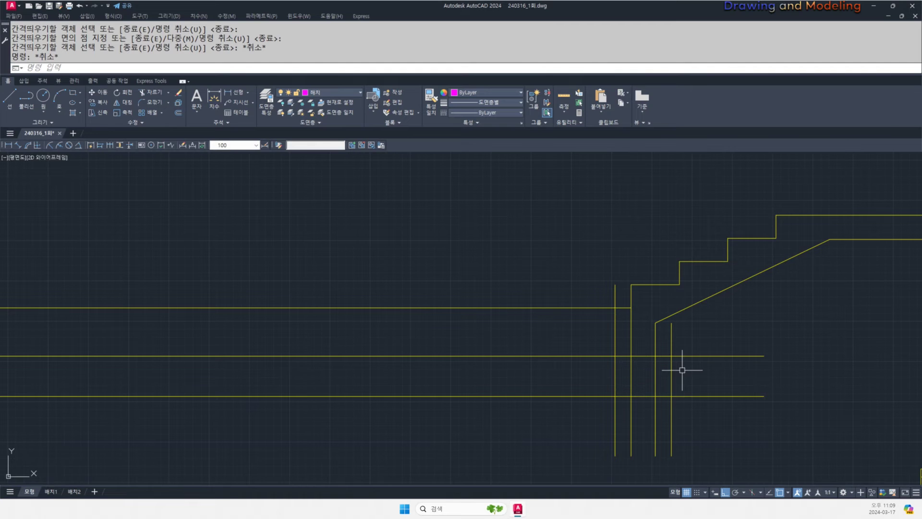
- Trim the crossing horizontal and vertical lines' outer ends to leave a rectangular footing under the step wall
text(tr)
key(space)
click(701, 409)
click(591, 339)
key(space)
click(619, 337)
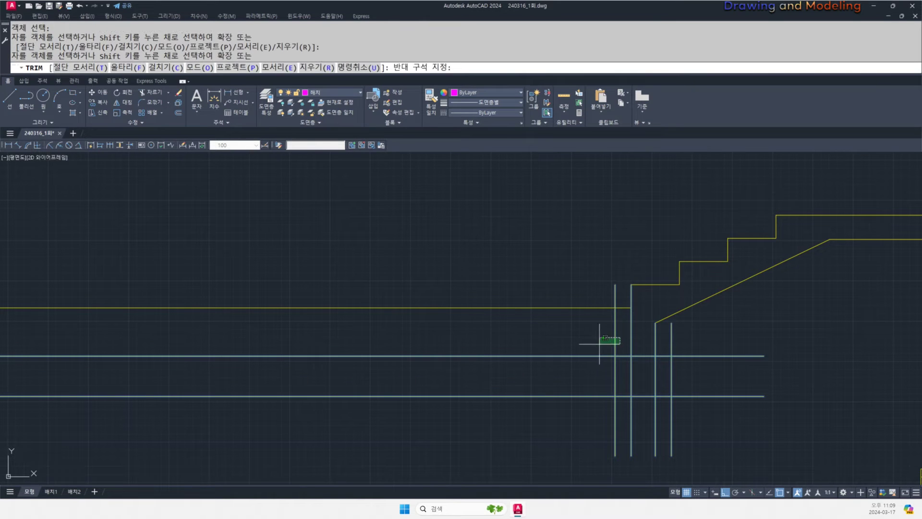
click(595, 344)
click(577, 343)
click(547, 426)
click(558, 436)
click(726, 424)
click(725, 419)
click(713, 342)
click(656, 352)
click(664, 347)
click(687, 337)
key(Escape)
key(Escape)
- Trim the step wall's two vertical lines at the footing's top edge, clearing the footing's interior
scroll(650, 368, up, 4)
key(space)
click(673, 353)
click(659, 332)
key(space)
click(676, 370)
click(591, 389)
key(Escape)
key(Escape)
- Offset the footing's top edge 50 downward
text(o)
key(space)
text(50)
key(space)
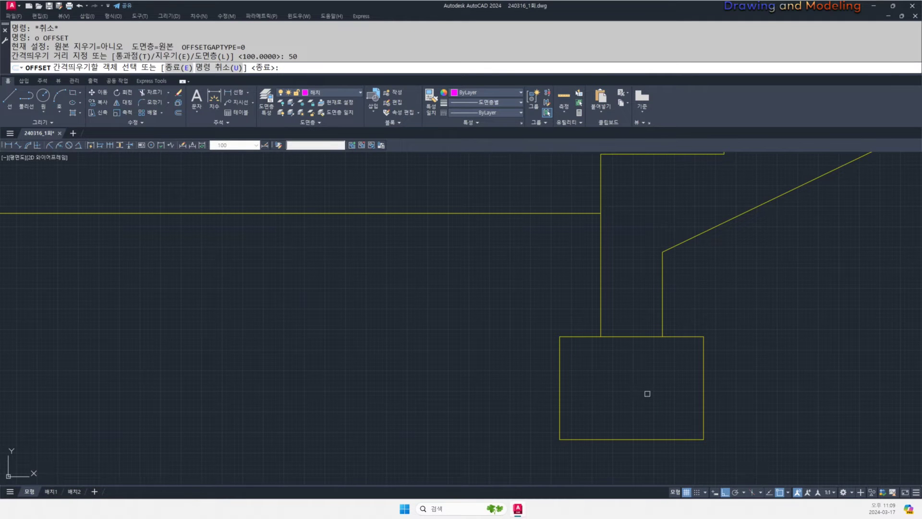
click(626, 341)
click(626, 364)
scroll(713, 430, down, 4)
key(Escape)
key(Escape)
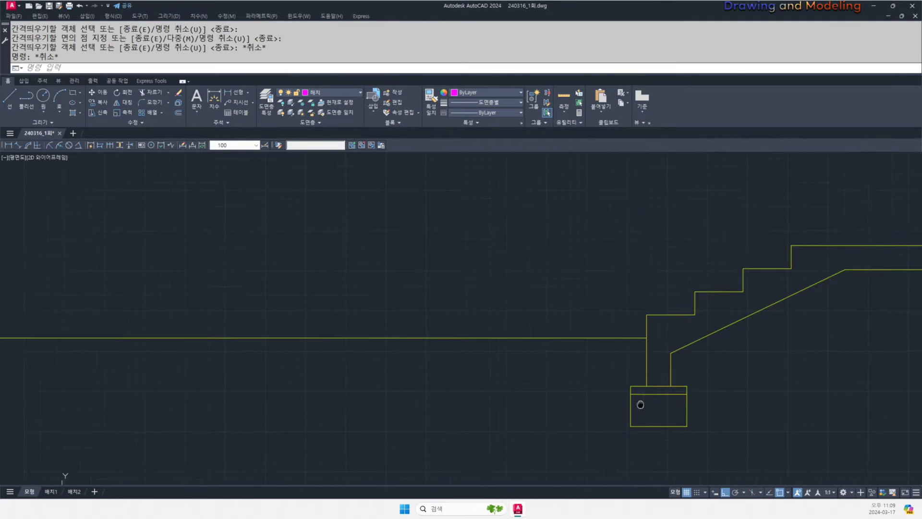
text(o)
key(space)
key(Escape)
key(Escape)
- Join the entrance step outline's wall edge, risers, treads and landing line into one polyline
scroll(554, 361, down, 2)
middle_drag(702, 334, 637, 316)
scroll(645, 317, up, 2)
middle_drag(439, 383, 479, 395)
key(Escape)
middle_drag(677, 320, 677, 333)
click(677, 339)
click(630, 290)
click(456, 292)
click(625, 378)
click(562, 377)
click(553, 375)
click(521, 359)
click(500, 382)
middle_drag(458, 354, 481, 356)
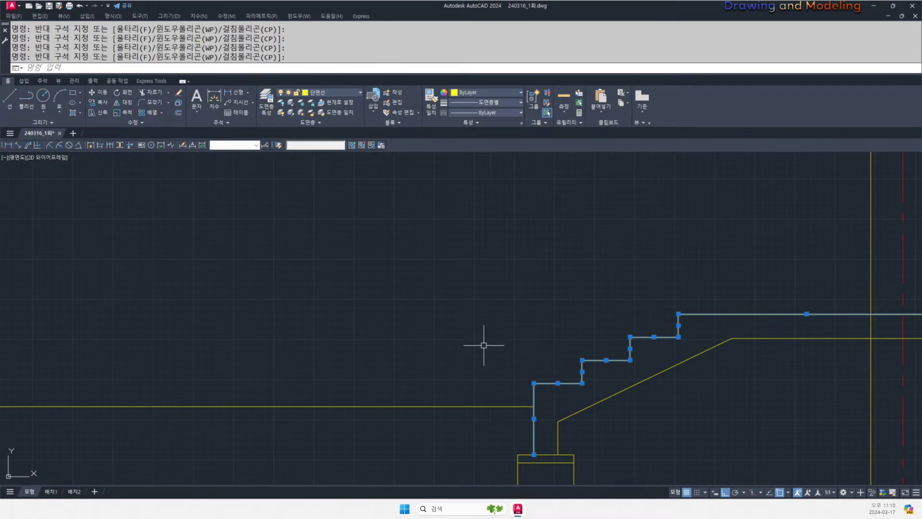
key(Escape)
- Offset the joined step outline 30 outward, above the treads and in front of the risers
text(o)
key(Return)
text(30)
key(Return)
click(608, 357)
click(576, 319)
click(594, 361)
click(576, 317)
key(Escape)
scroll(563, 349, up, 3)
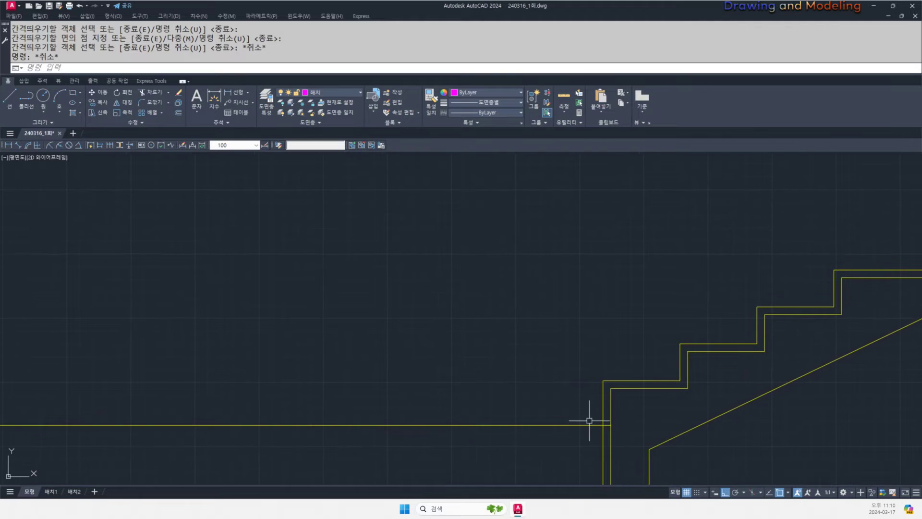
- Measure the first riser's height above the ground line and the second riser's height with linear dimensions
text(dli)
key(Return)
click(603, 438)
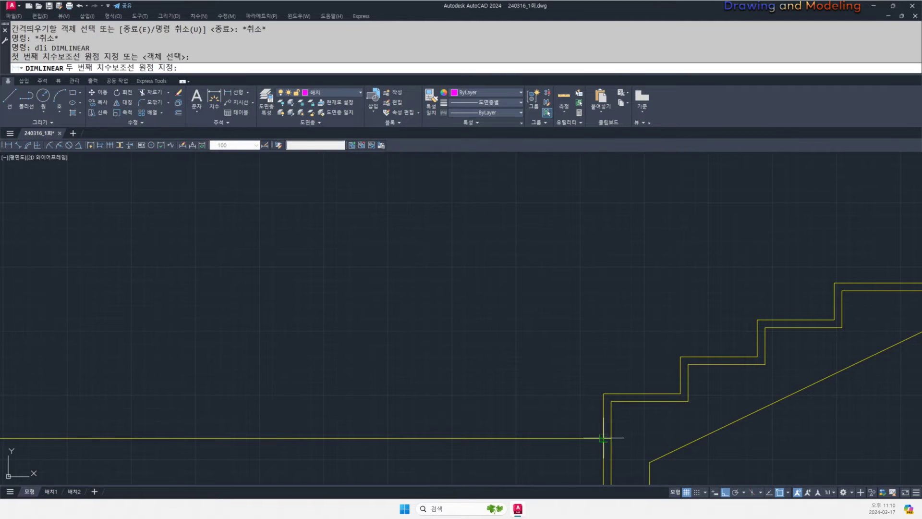
click(603, 393)
click(528, 392)
key(Escape)
key(space)
scroll(584, 379, down, 2)
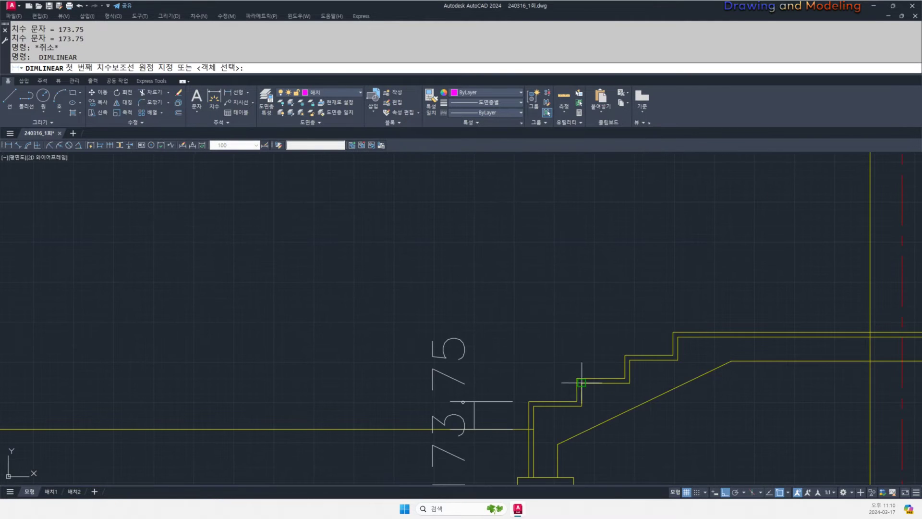
click(577, 401)
click(577, 378)
click(538, 389)
key(Escape)
key(Escape)
- Erase the two temporary riser dimensions
middle_drag(502, 412, 615, 356)
click(616, 355)
click(566, 329)
text(e)
click(655, 283)
scroll(698, 348, down, 2)
key(Escape)
- Erase the outer offset copy of the step outline
middle_drag(701, 352, 618, 373)
scroll(659, 352, up, 3)
click(663, 313)
click(597, 319)
scroll(613, 350, down, 3)
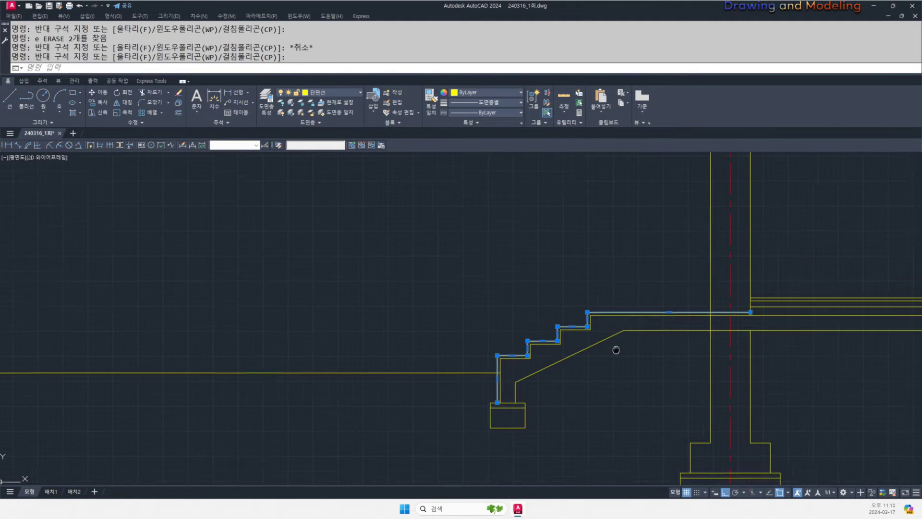
text(e)
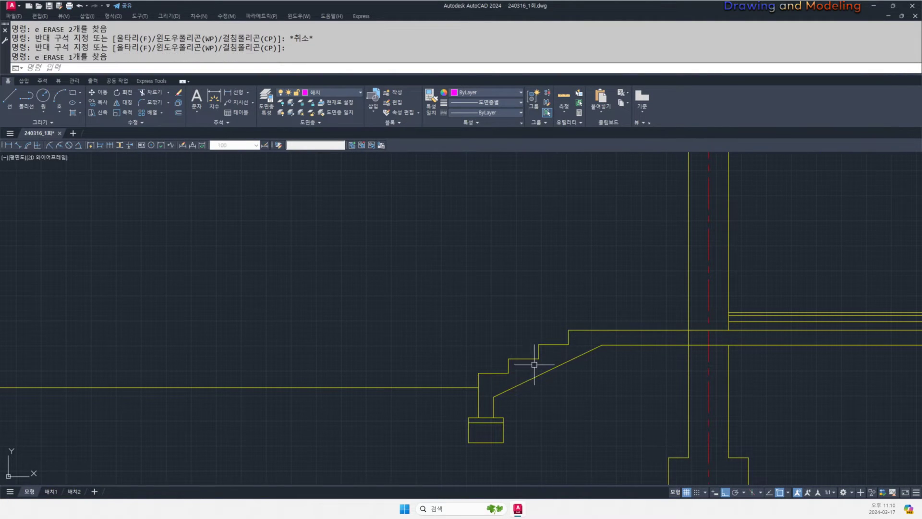
key(Escape)
key(Escape)
click(535, 365)
click(525, 346)
scroll(541, 366, up, 2)
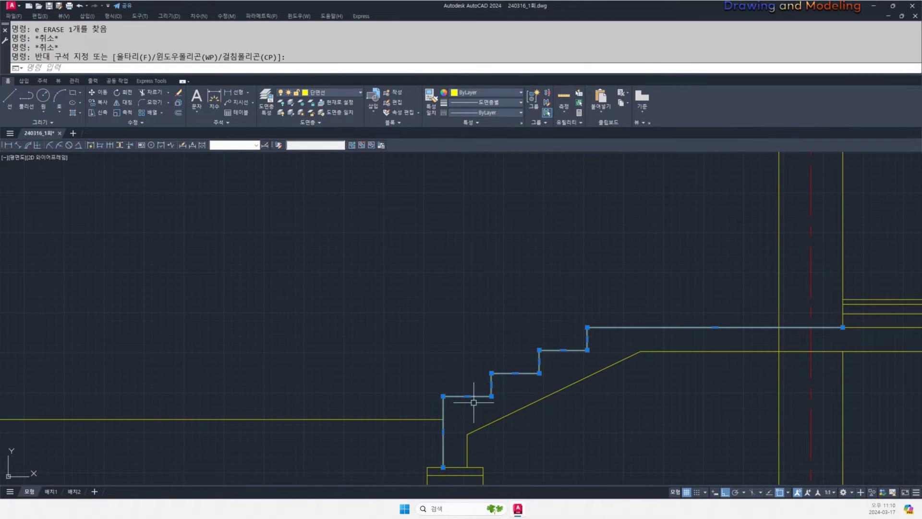
middle_drag(473, 402, 544, 376)
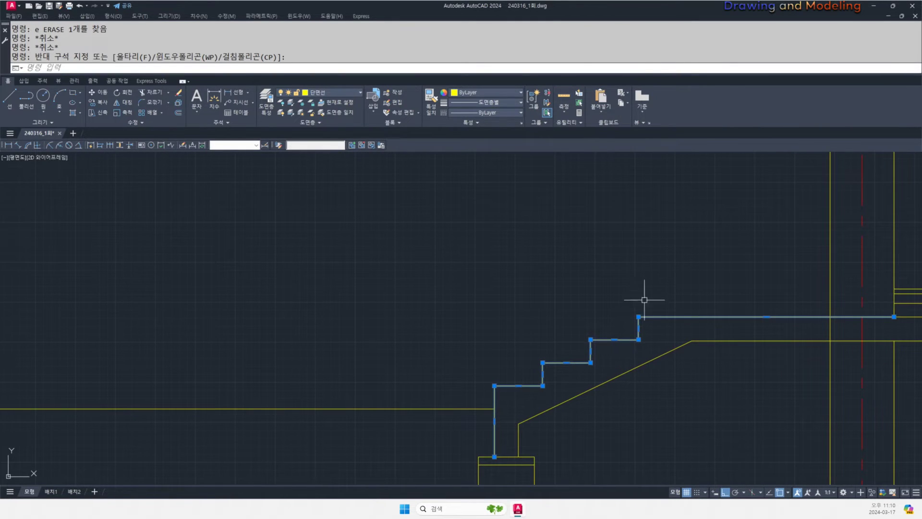
mouse_move(625, 352)
middle_down()
mouse_move(574, 355)
mouse_move(592, 370)
middle_up()
key(Escape)
key(Escape)
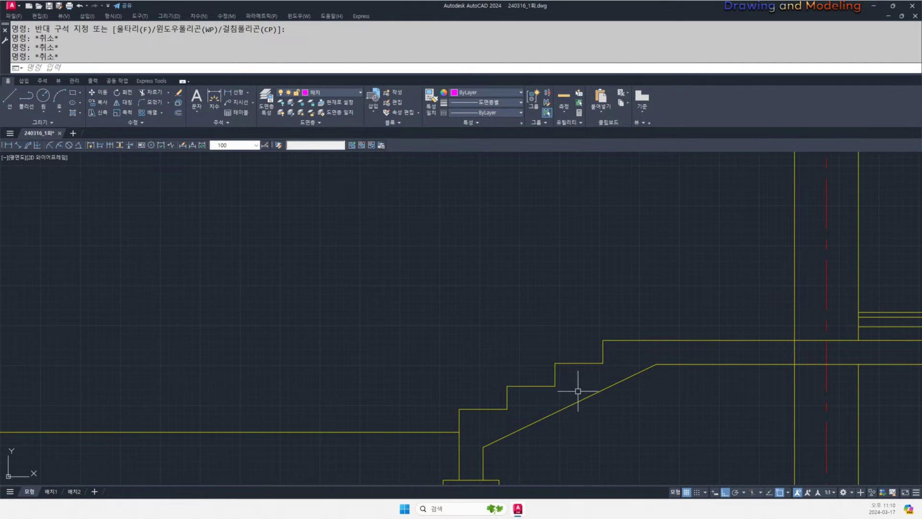
- Explode the step outline polyline into separate lines
drag(560, 387, 551, 384)
text(x)
key(Escape)
key(Escape)
- Erase all treads and risers of the entrance steps, keeping the landing line and the step wall's outer line
drag(516, 417, 498, 381)
text(e)
drag(574, 379, 540, 361)
text(e)
key(Escape)
key(Escape)
click(613, 369)
click(585, 352)
text(e s)
- Stretch the outer end of the upper landing line horizontally outward past the step foundation wall
click(613, 344)
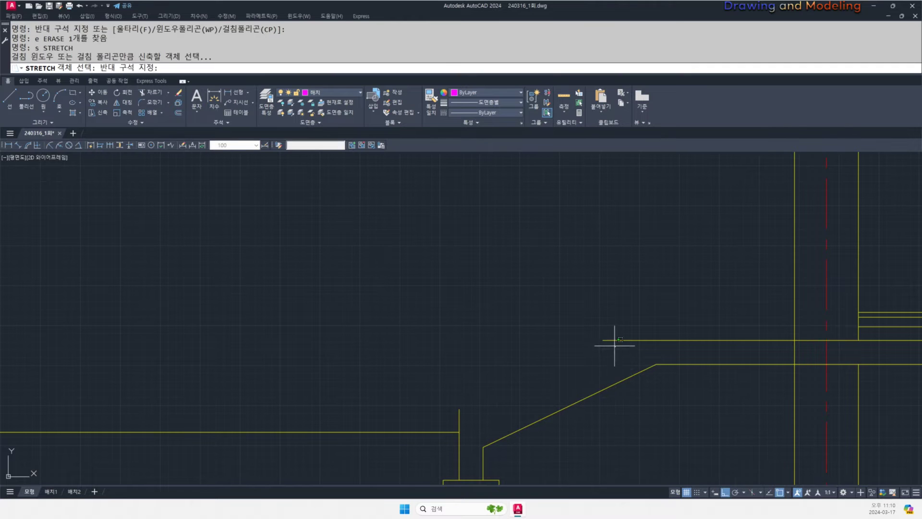
click(595, 332)
key(space)
click(617, 352)
click(373, 383)
key(Escape)
key(Escape)
middle_drag(476, 423, 534, 393)
text(e)
key(Escape)
key(Escape)
middle_drag(477, 402, 522, 413)
text(l)
key(space)
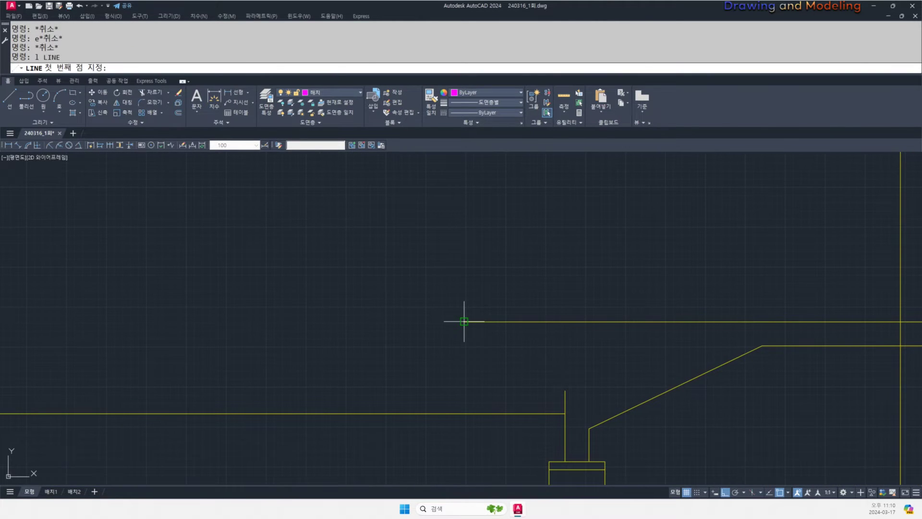
middle_drag(552, 347, 525, 365)
- Offset the extended landing line 30 upward
text(o)
key(space)
text(30)
key(space)
click(545, 342)
click(570, 327)
key(Escape)
key(Escape)
- Move the upper offset landing line to the green layer
click(569, 333)
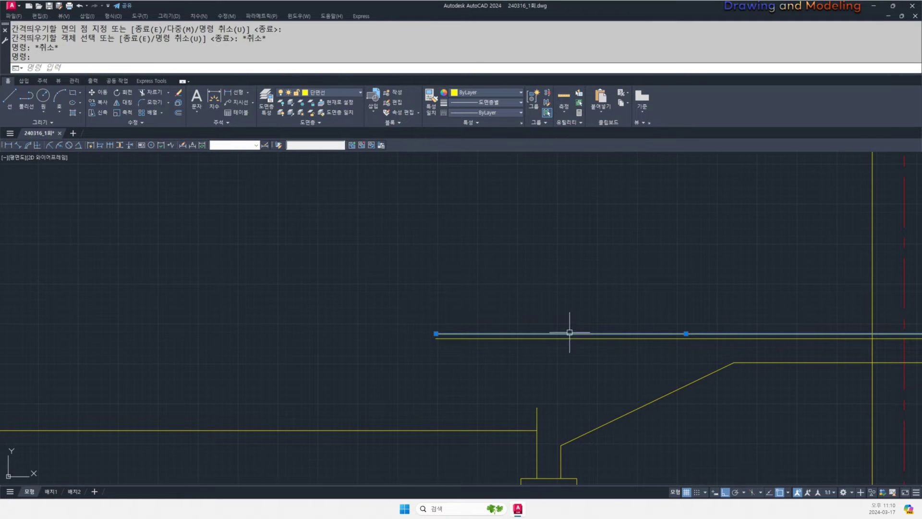
click(329, 93)
click(347, 175)
key(Escape)
key(Escape)
- Erase the original yellow landing line beneath the green line
scroll(595, 325, down, 2)
scroll(562, 320, up, 4)
click(563, 319)
text(e)
key(space)
key(Escape)
click(529, 315)
text(e)
key(space)
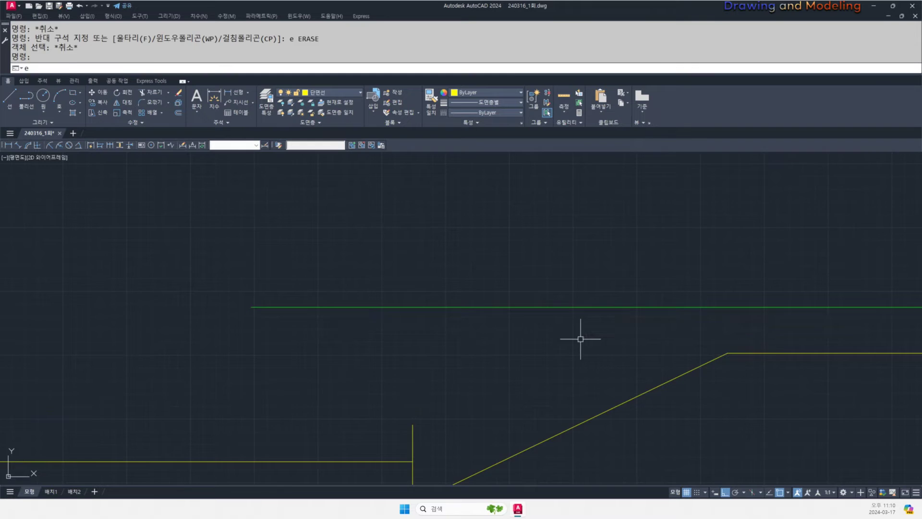
key(Escape)
scroll(501, 357, down, 4)
middle_drag(419, 338, 528, 338)
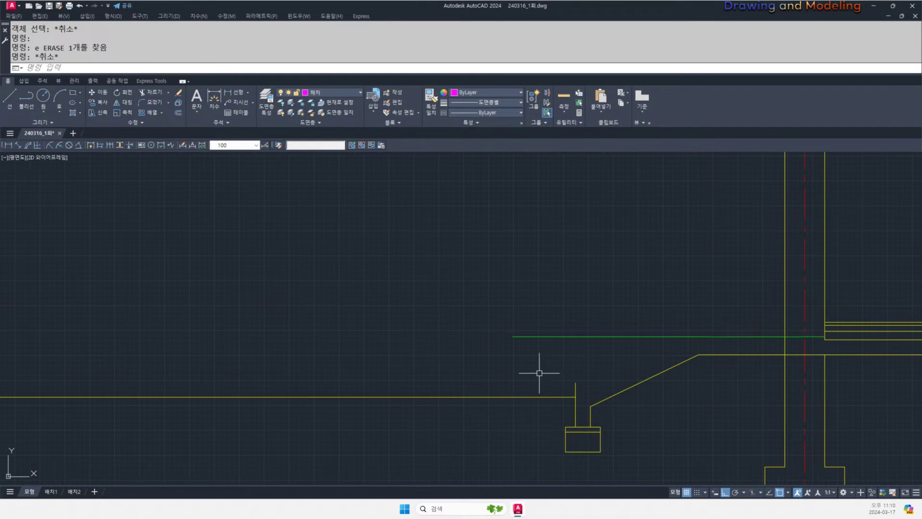
- Draw a vertical line from the outer end of the green landing line down to the ground line
middle_drag(533, 381, 551, 389)
text(l)
key(space)
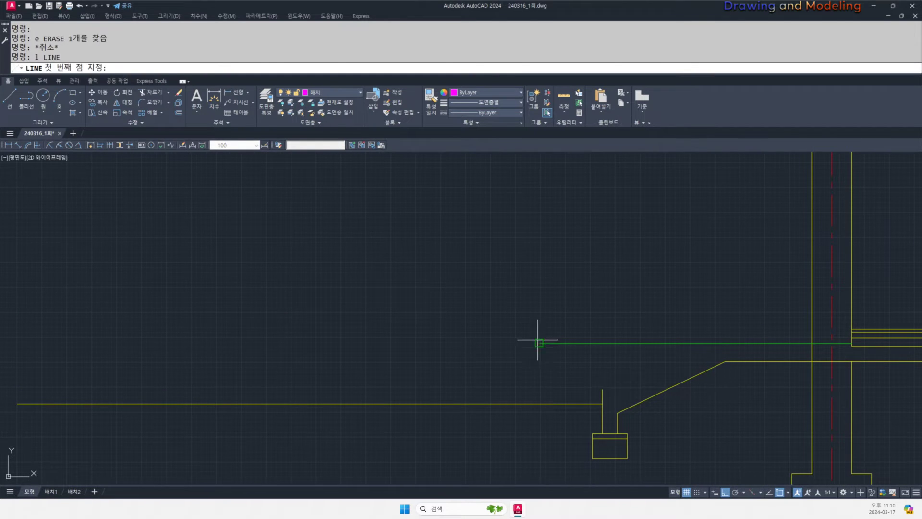
click(539, 342)
click(540, 403)
key(Escape)
key(Escape)
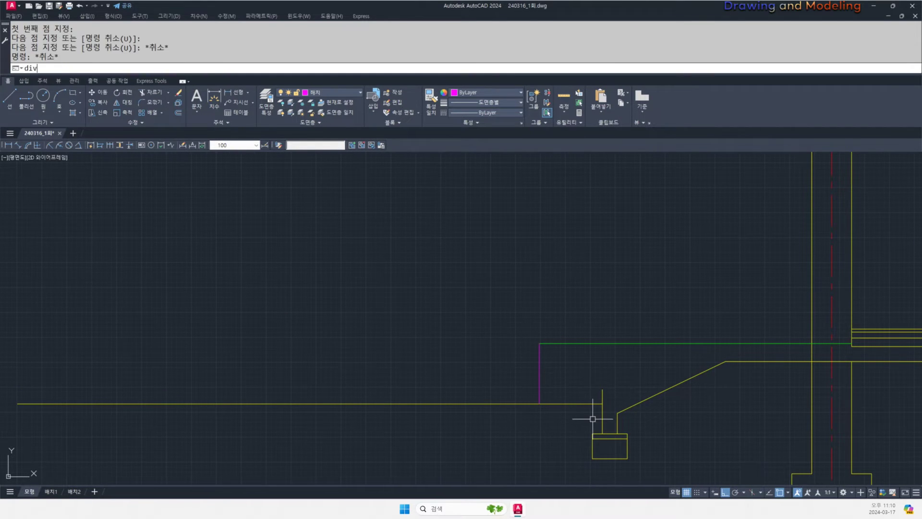
- Divide the vertical line between landing and ground into 4 equal segments
text(div)
key(space)
click(540, 354)
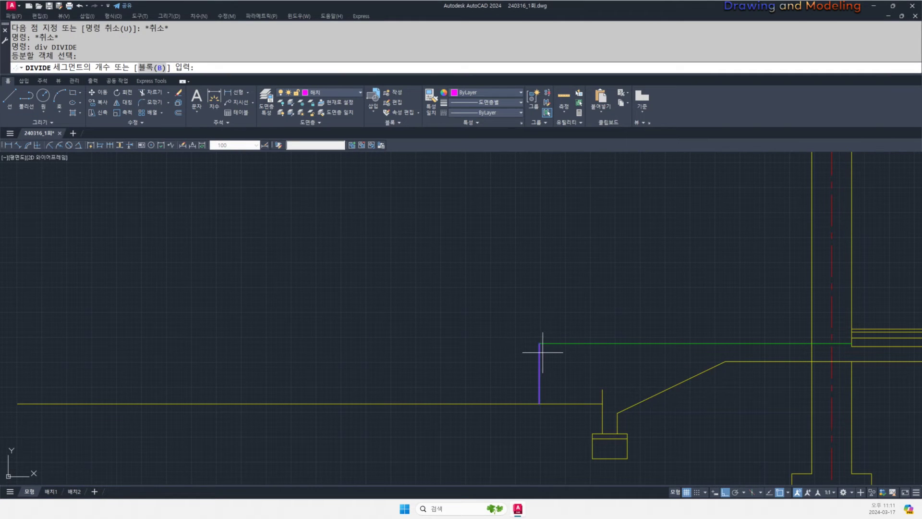
text(4)
key(space)
key(Escape)
key(Escape)
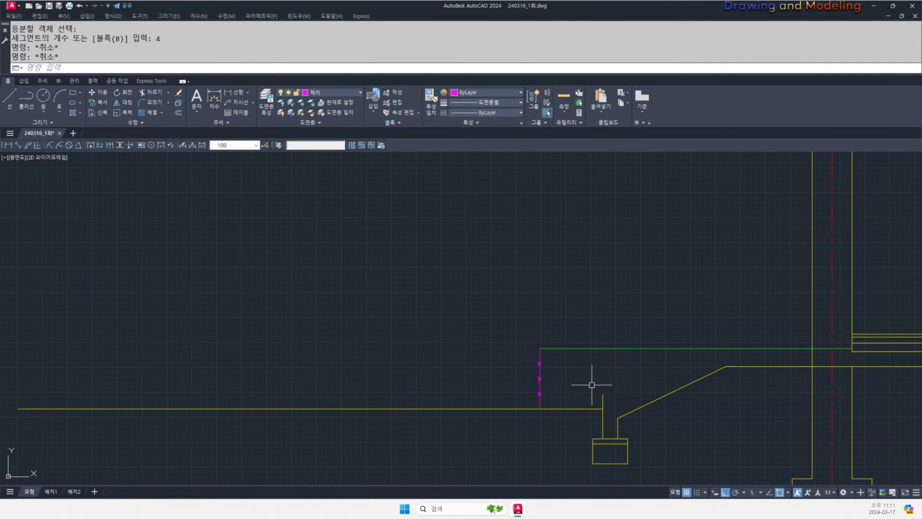
- Copy the green landing line from its outer end to each of the three division points below
text(co)
key(space)
click(600, 321)
click(579, 359)
key(space)
scroll(529, 363, up, 2)
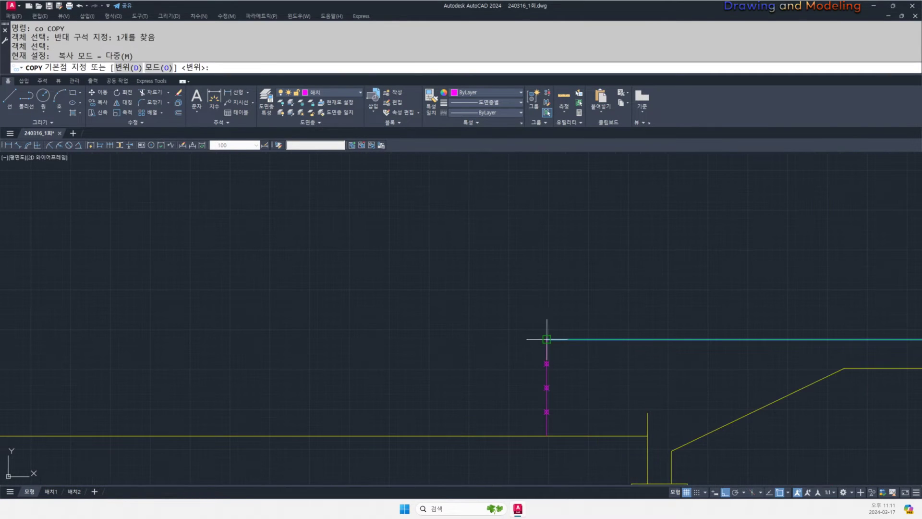
click(547, 339)
click(546, 363)
click(546, 388)
click(546, 412)
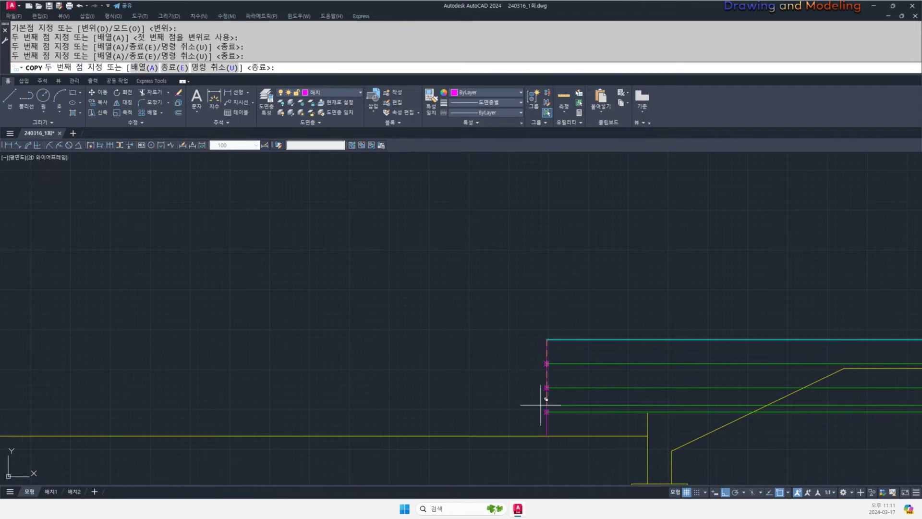
- Erase the vertical construction line and its division points at the outer ends of the copied tread lines
key(Escape)
click(494, 284)
click(556, 453)
text(e)
key(space)
key(Escape)
key(Escape)
- Fillet the lowest green tread line to the outer vertical line of the step foundation to form a square corner
scroll(645, 439, up, 2)
key(Escape)
scroll(552, 417, down, 4)
scroll(576, 410, up, 2)
scroll(576, 399, up, 2)
text(f)
key(space)
click(583, 376)
click(602, 366)
key(Escape)
key(Escape)
middle_drag(608, 392, 578, 424)
key(Escape)
key(Escape)
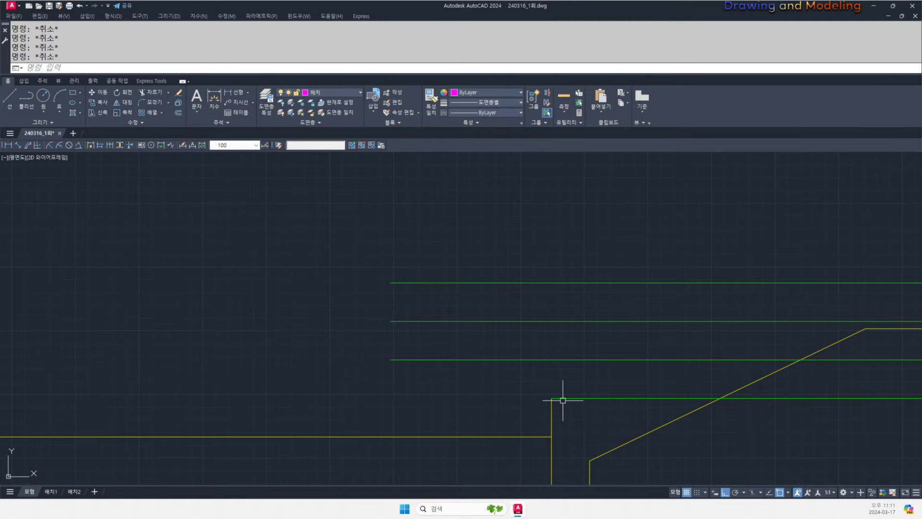
- Offset the outer step line inward four times at 300 intervals to create the riser lines
text(o)
key(space)
text(300)
key(space)
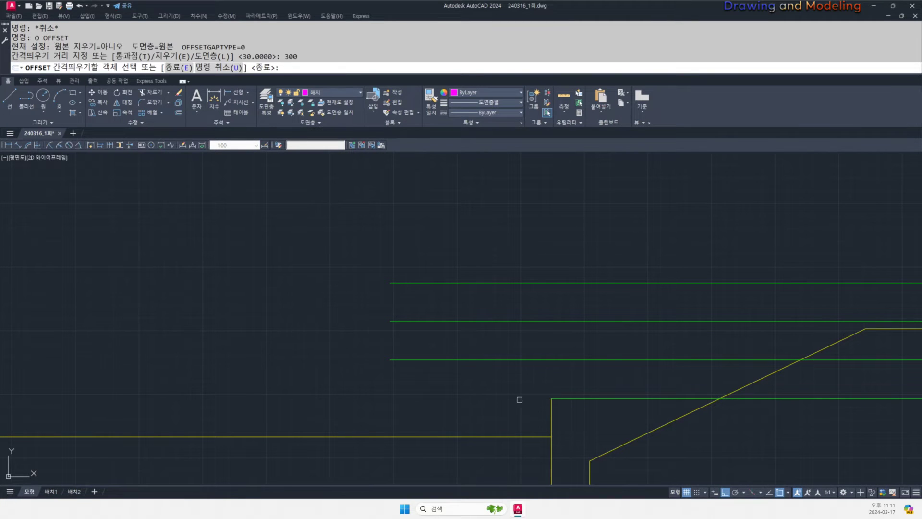
click(554, 406)
click(595, 406)
click(627, 407)
click(672, 418)
click(704, 427)
click(749, 432)
click(781, 428)
click(788, 427)
key(Escape)
text(f)
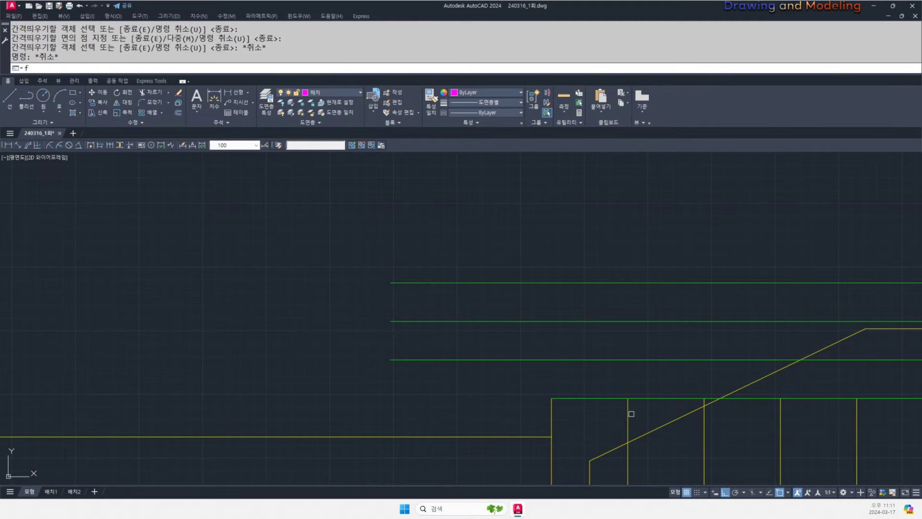
key(space)
key(Escape)
- Stretch the upper ends of the four offset riser lines upward beyond the topmost green line
text(s)
key(space)
click(885, 412)
click(617, 391)
key(space)
click(609, 377)
click(607, 187)
key(Escape)
- Fillet the first three offset riser lines with the green tread lines and the landing line to form the stepped profile
text(f)
key(space)
click(628, 390)
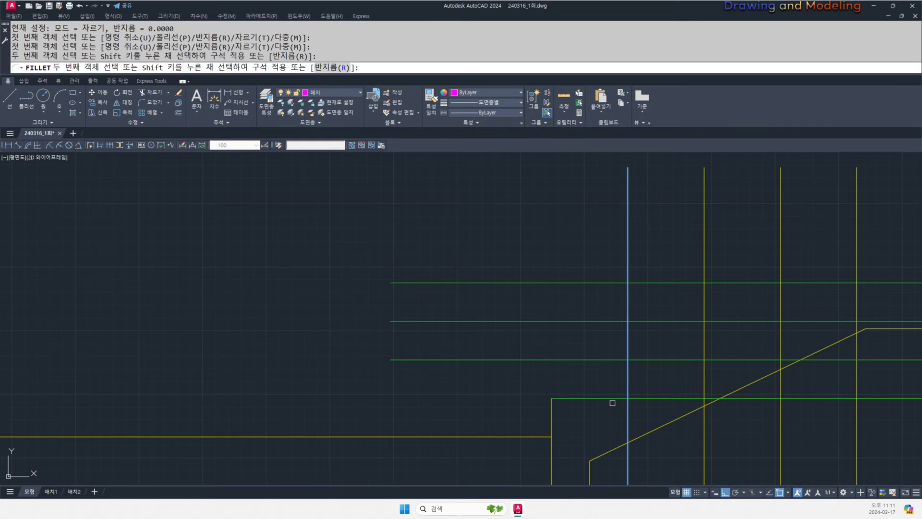
click(622, 396)
click(649, 358)
key(space)
click(697, 360)
click(705, 343)
key(space)
click(705, 340)
click(724, 321)
key(space)
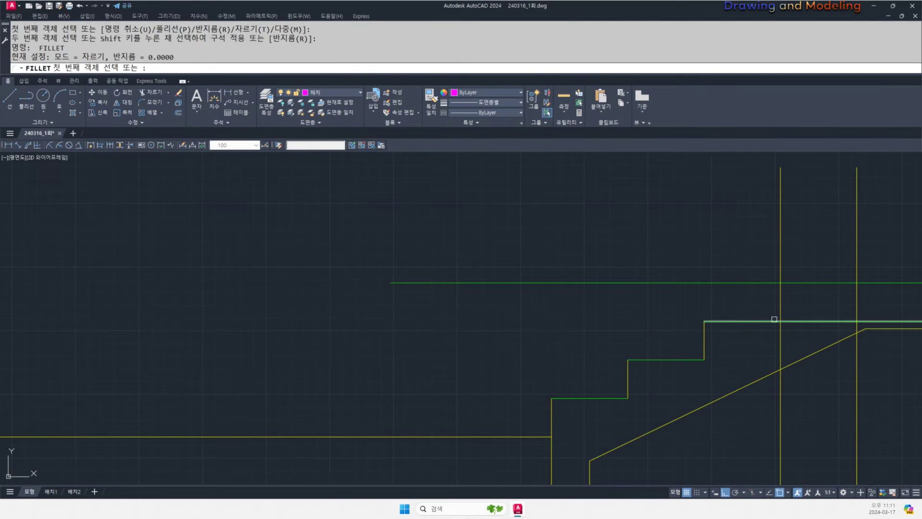
click(774, 321)
click(781, 310)
middle_drag(823, 300, 641, 343)
key(space)
click(725, 303)
click(713, 316)
key(Escape)
key(Escape)
- Erase the leftover fourth riser line crossing the landing
click(747, 266)
click(687, 299)
text(e)
key(space)
- Match the yellow risers of the upper steps to the properties of the green landing line
scroll(667, 329, down, 2)
text(ma)
key(space)
click(669, 336)
click(522, 292)
click(677, 395)
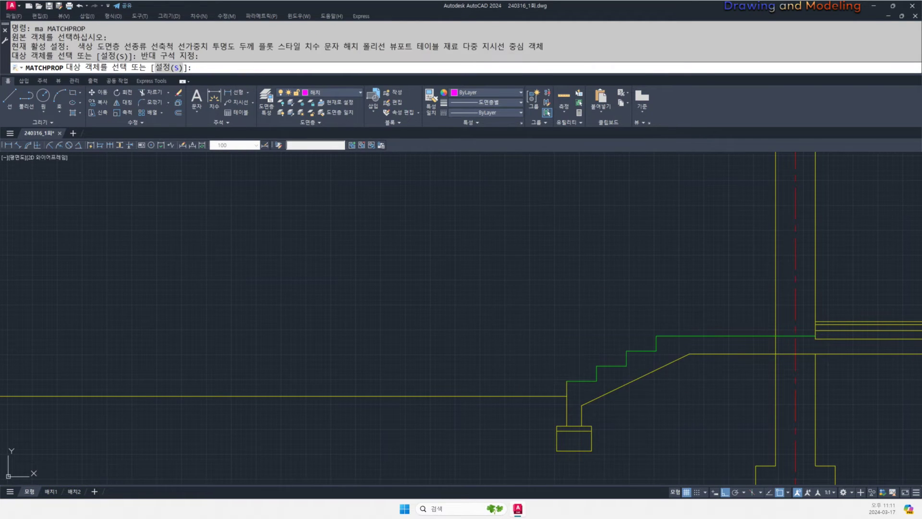
key(Escape)
key(Escape)
- Match the outermost vertical step line to the properties of the green lowest tread
scroll(554, 378, up, 2)
key(space)
click(610, 391)
click(607, 386)
click(609, 403)
click(549, 365)
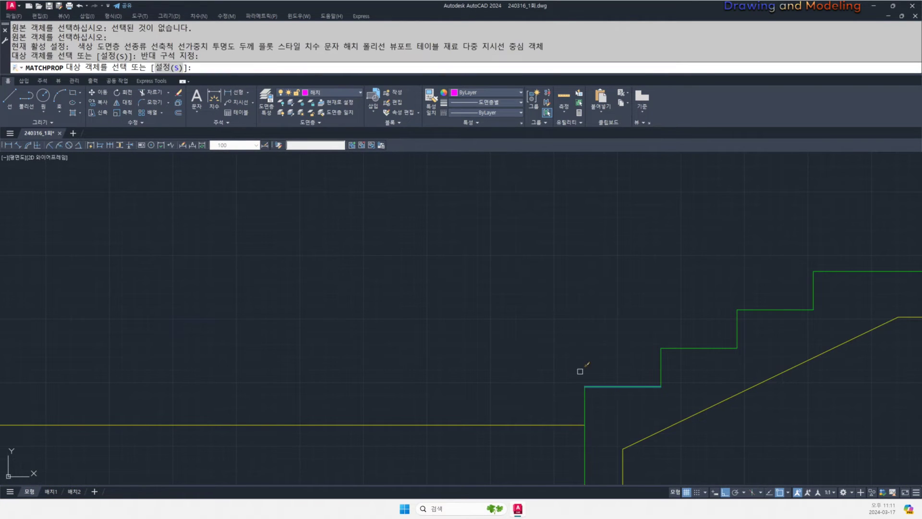
key(Escape)
key(Escape)
- Check the horizontal distance from the wall centerline to the outer step edge with a temporary linear dimension, and erase it
scroll(603, 379, down, 2)
scroll(572, 355, up, 2)
key(Escape)
key(Escape)
scroll(582, 376, down, 5)
scroll(610, 351, up, 5)
middle_drag(632, 345, 610, 376)
scroll(673, 374, down, 5)
middle_drag(681, 376, 578, 386)
text(dli DIMLINEAR)
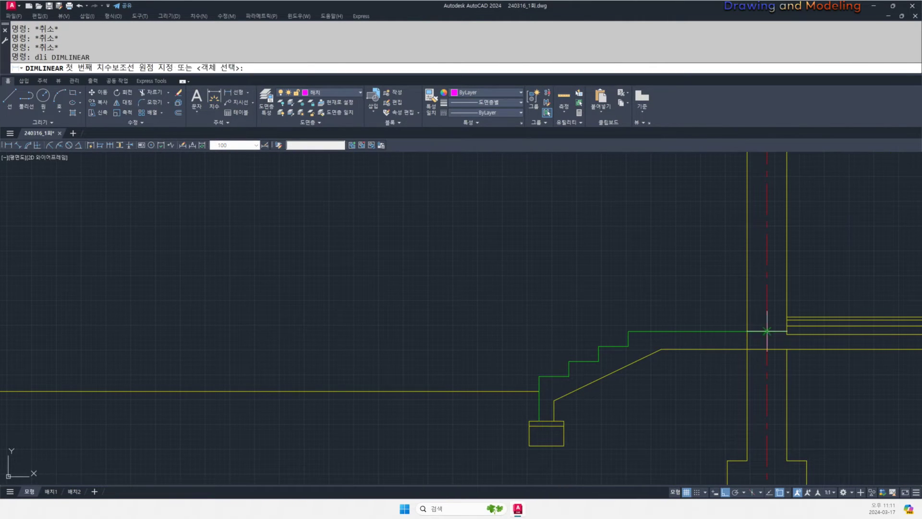
click(767, 331)
click(606, 287)
key(Escape)
key(Escape)
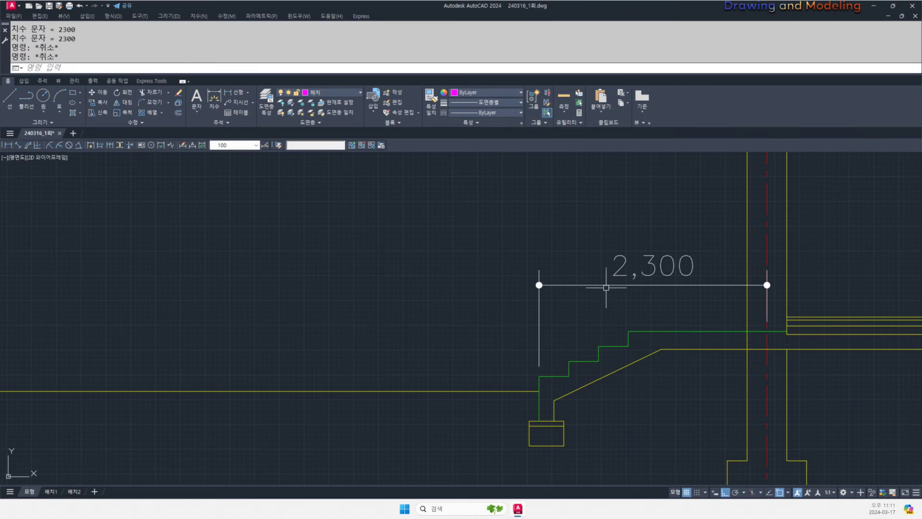
click(658, 242)
text(e)
key(Escape)
key(Escape)
scroll(534, 425, up, 5)
middle_drag(553, 429, 586, 415)
click(602, 366)
click(555, 382)
key(Escape)
key(Escape)
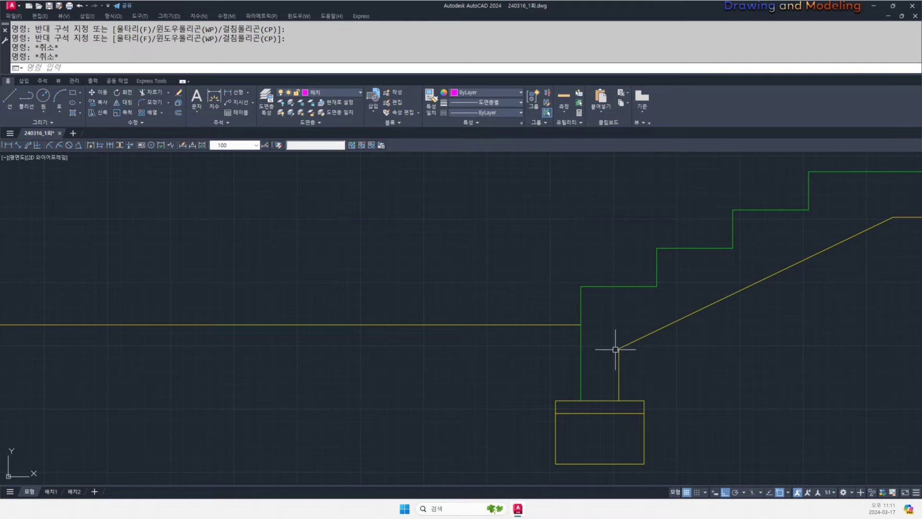
- Join the green landing, tread and riser lines into a single polyline
middle_drag(619, 235, 570, 288)
scroll(527, 339, down, 4)
middle_drag(528, 338, 560, 357)
scroll(628, 340, up, 4)
click(705, 310)
click(657, 258)
click(628, 376)
click(598, 333)
click(511, 327)
click(426, 405)
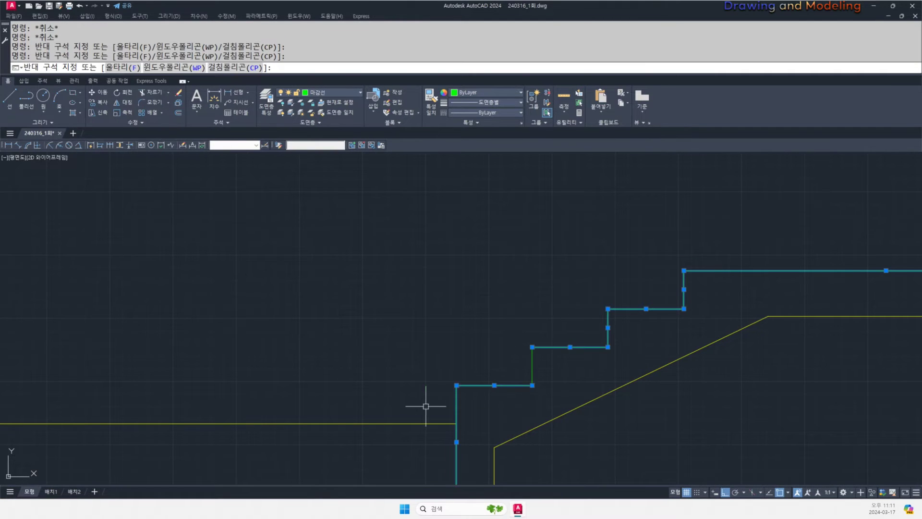
click(542, 377)
click(494, 337)
scroll(512, 344, down, 4)
middle_drag(513, 350, 533, 352)
middle_drag(630, 350, 594, 352)
text(j)
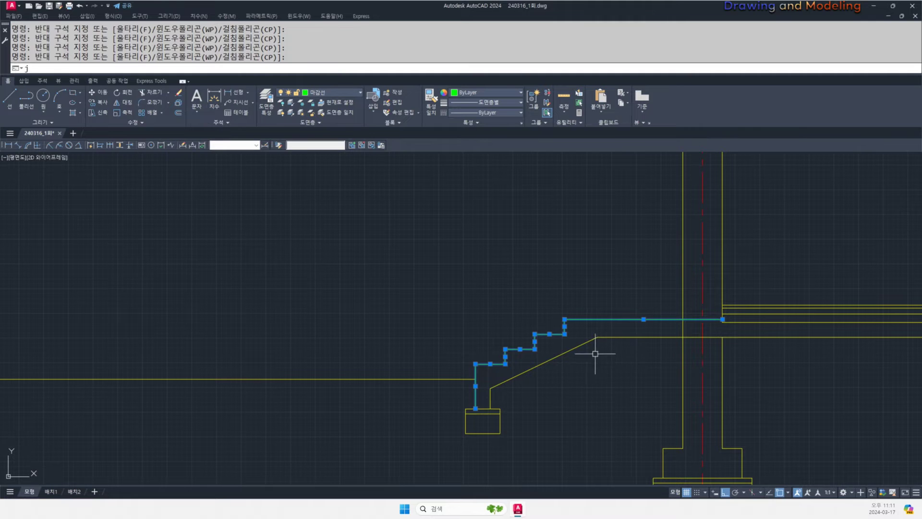
key(space)
key(Escape)
key(Escape)
- Offset the joined green step profile 30 inward to form the finish thickness
text(o)
key(space)
text(30)
key(space)
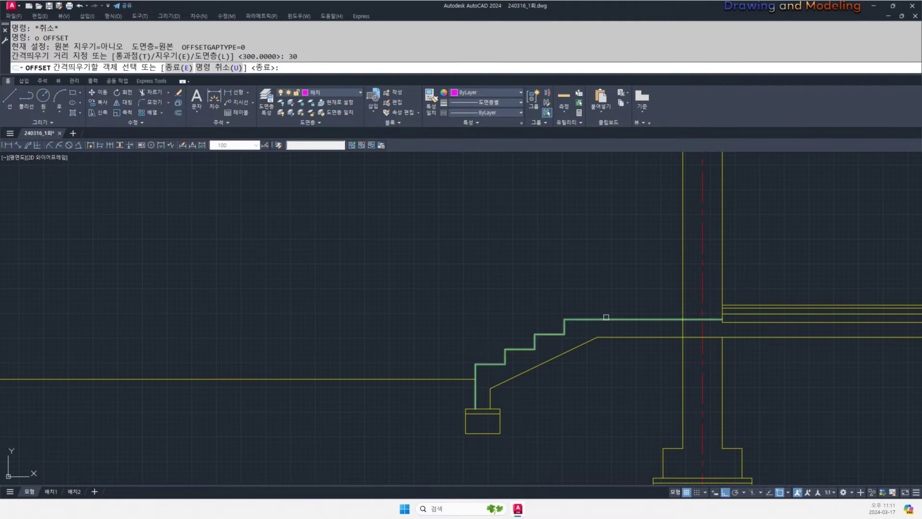
click(606, 317)
click(622, 350)
key(Escape)
key(Escape)
- Match the inner offset step profile to the properties of the yellow section lines
scroll(592, 335, up, 4)
text(ma)
key(space)
click(601, 339)
click(535, 333)
key(Escape)
key(Escape)
- Explode both the green and yellow step profile polylines into separate lines
click(546, 335)
click(492, 305)
scroll(619, 298, down, 4)
text(x)
key(space)
key(Escape)
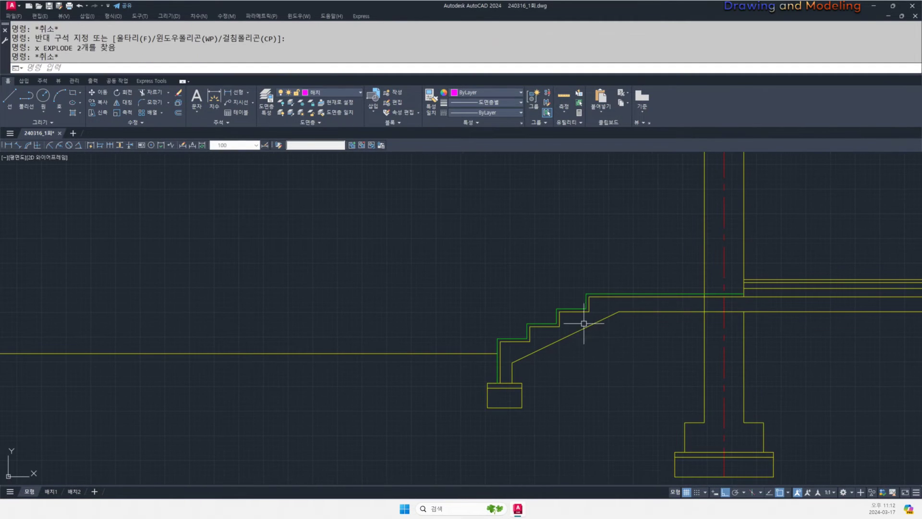
key(Escape)
scroll(568, 305, up, 3)
click(592, 325)
click(574, 303)
click(574, 302)
click(563, 308)
key(Escape)
key(Escape)
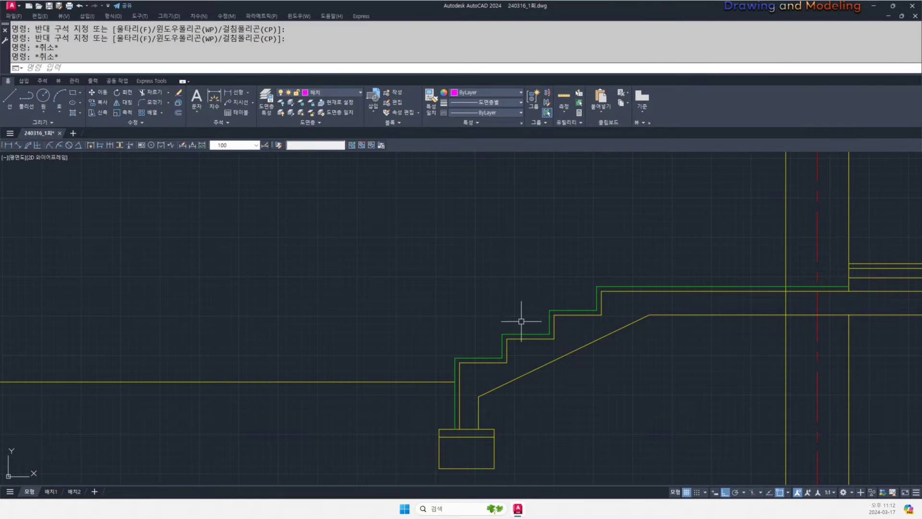
middle_drag(629, 355, 667, 360)
scroll(827, 310, up, 4)
text(tr)
key(space)
click(831, 293)
key(space)
click(802, 303)
key(Escape)
key(Escape)
scroll(803, 303, down, 3)
middle_drag(803, 303, 626, 339)
key(space)
click(663, 326)
click(617, 341)
click(661, 270)
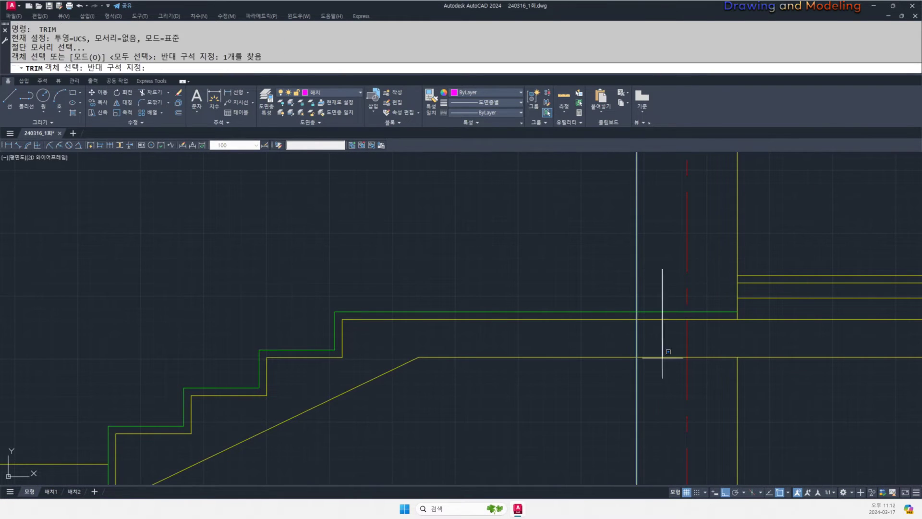
key(Escape)
key(Escape)
- Trim the slab's underside line between the two faces of the left wall
text(tr)
key(space)
click(648, 332)
click(624, 339)
key(space)
click(659, 319)
click(666, 336)
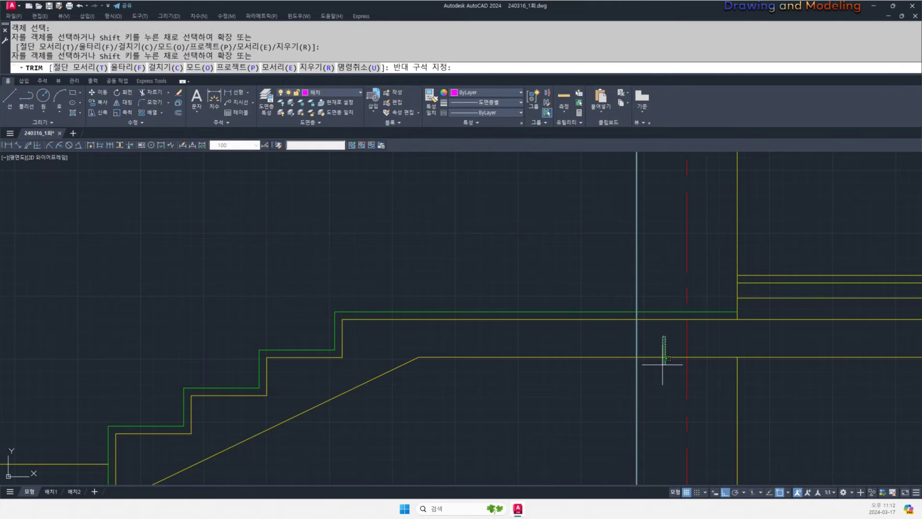
key(Escape)
key(Escape)
- Trim the outer face line of the left wall where it crosses the slab thickness
key(space)
key(space)
click(644, 330)
click(614, 336)
key(Escape)
key(Escape)
scroll(640, 340, down, 4)
middle_drag(442, 421, 614, 378)
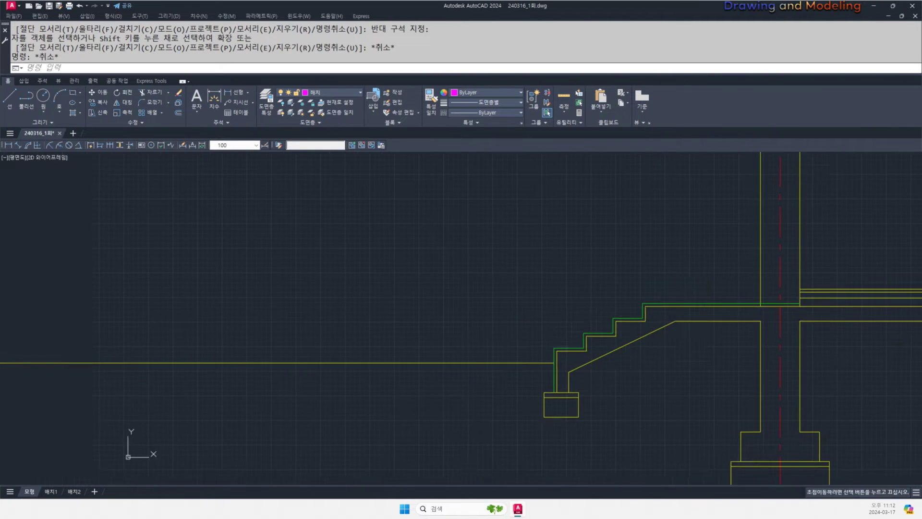
middle_drag(752, 331, 638, 335)
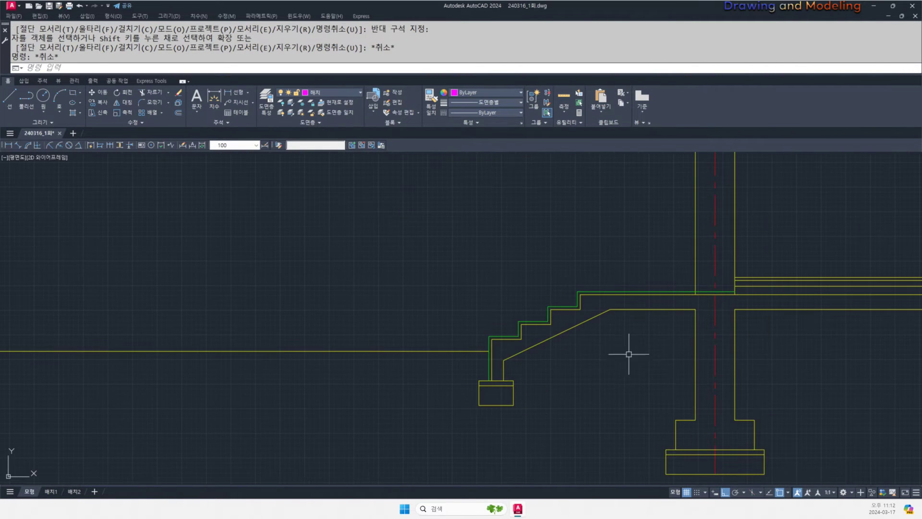
- Draw a horizontal line from the ground line's end at the steps across to the left wall's outer face
text(l)
key(space)
click(488, 350)
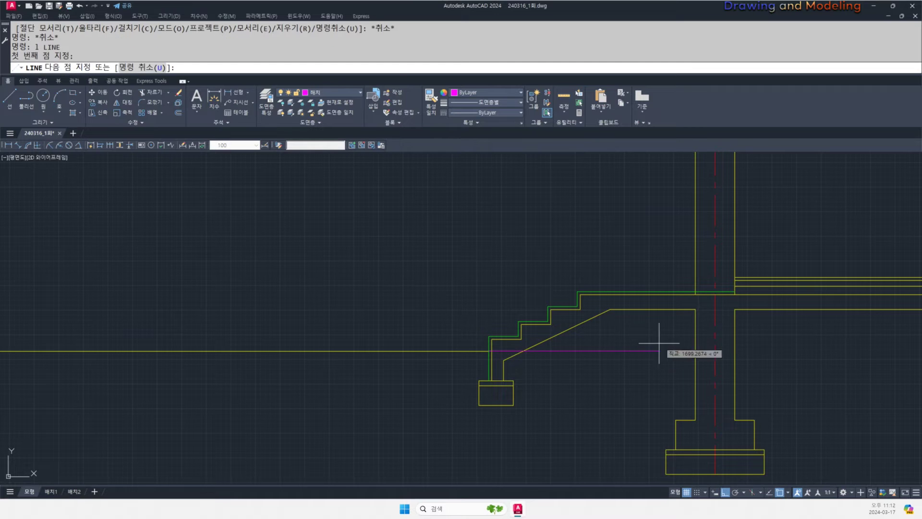
click(695, 349)
key(Escape)
key(Escape)
- Trim the new ground-level line back to the sloped underside of the steps
scroll(512, 351, up, 2)
text(tr)
key(space)
drag(569, 343, 552, 333)
key(space)
click(490, 349)
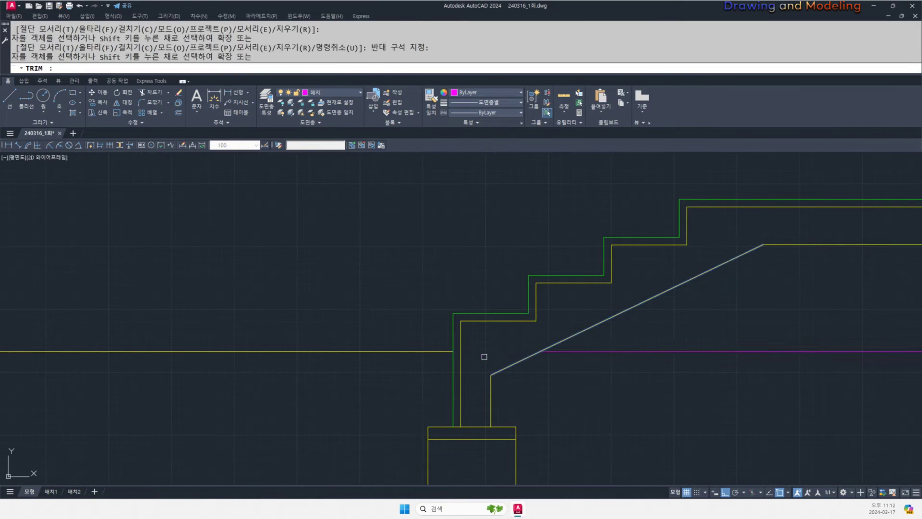
key(Escape)
- Hatch the enclosed area beneath the entrance landing with a user-defined line pattern
scroll(484, 356, down, 3)
text(h)
key(Return)
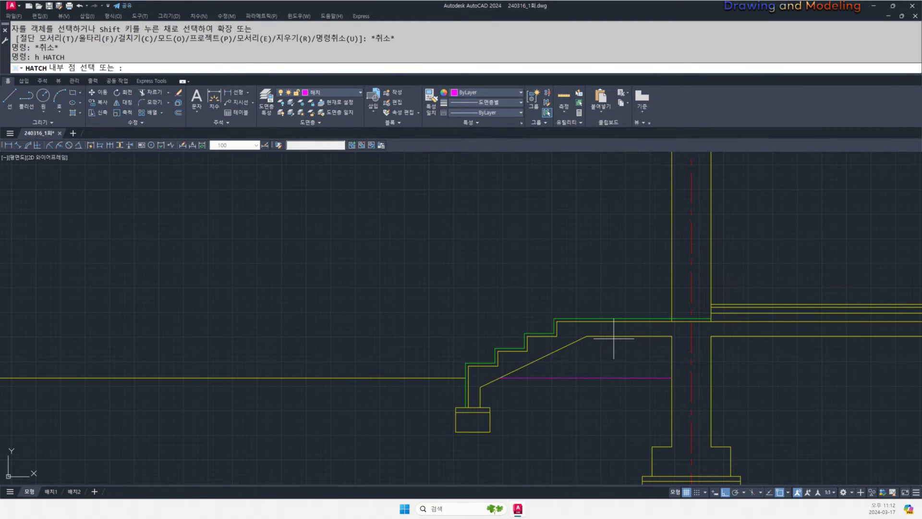
click(570, 354)
click(217, 91)
click(239, 128)
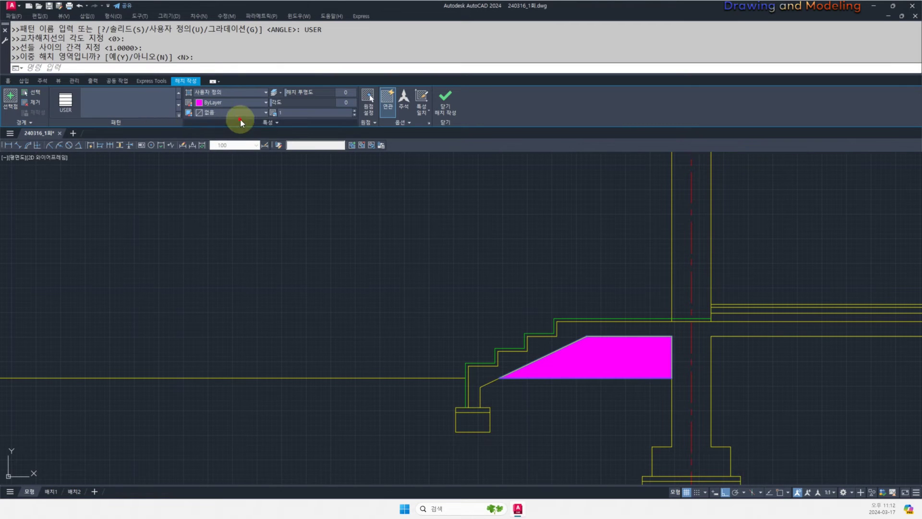
- Set the hatch line spacing to 20 and finish the hatch beneath the landing
click(240, 121)
click(225, 132)
click(231, 132)
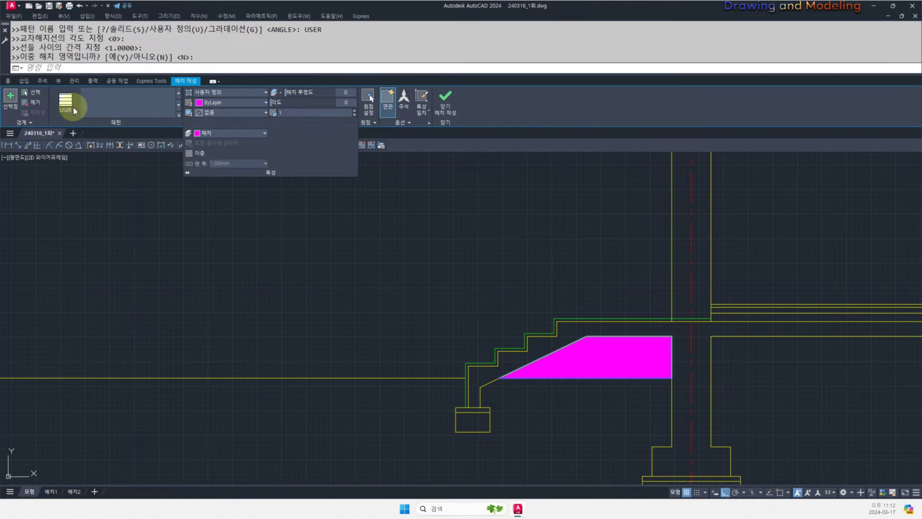
click(454, 183)
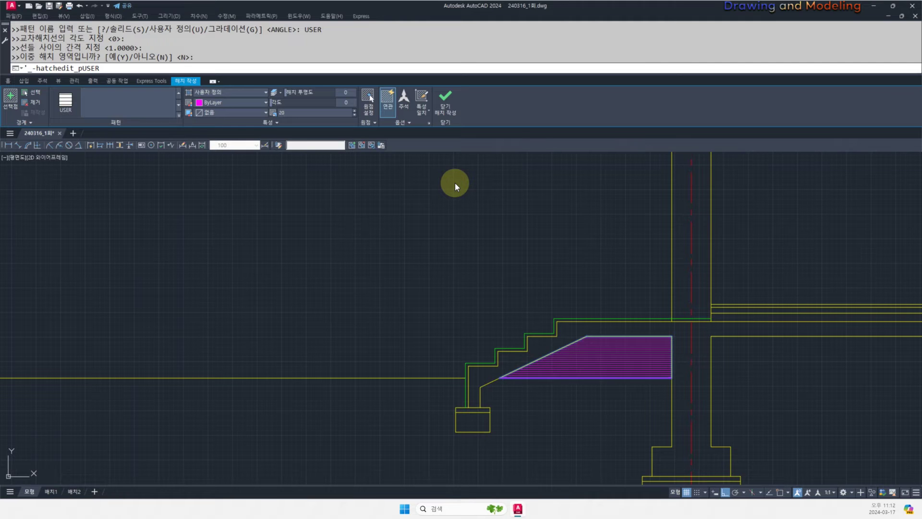
key(Escape)
key(Escape)
key(Escape)
scroll(594, 376, up, 4)
middle_drag(594, 377, 708, 363)
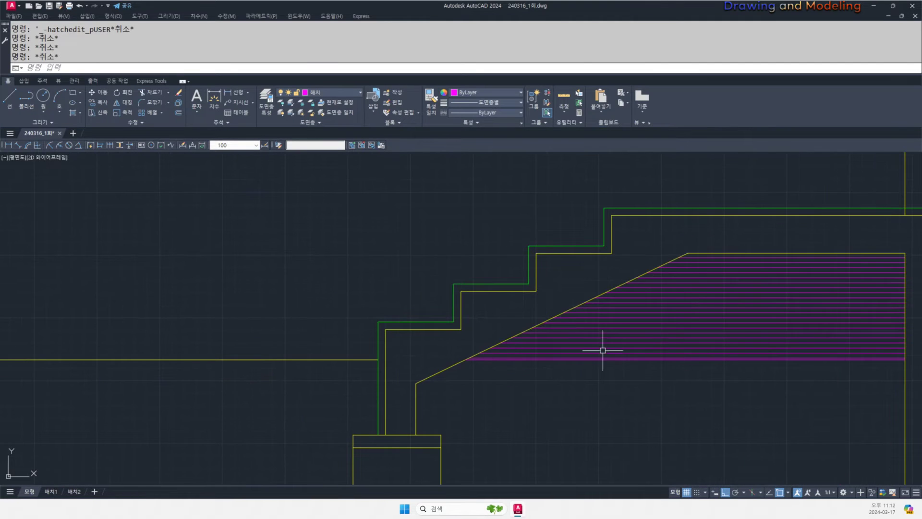
- Review the hatched entrance steps and the whole section against the floor plan above it
scroll(672, 331, down, 2)
middle_drag(643, 377, 544, 398)
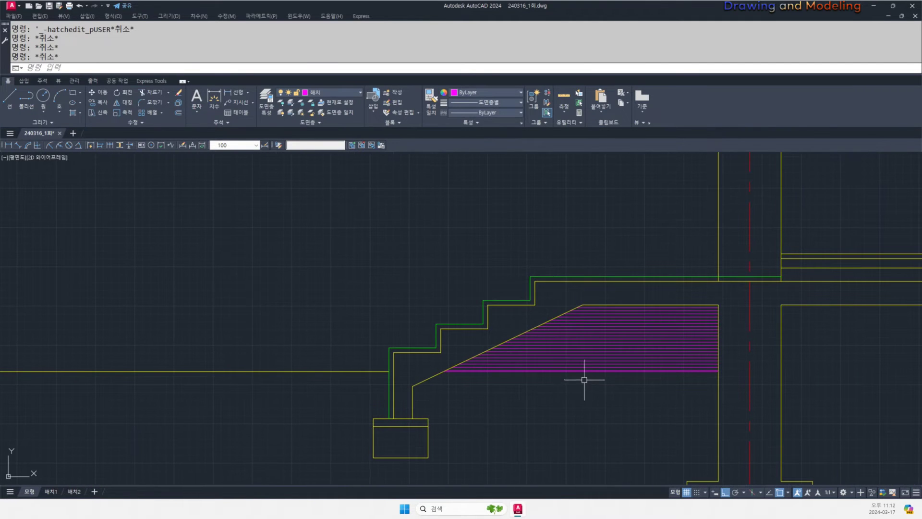
middle_drag(545, 422, 639, 426)
middle_drag(660, 390, 627, 418)
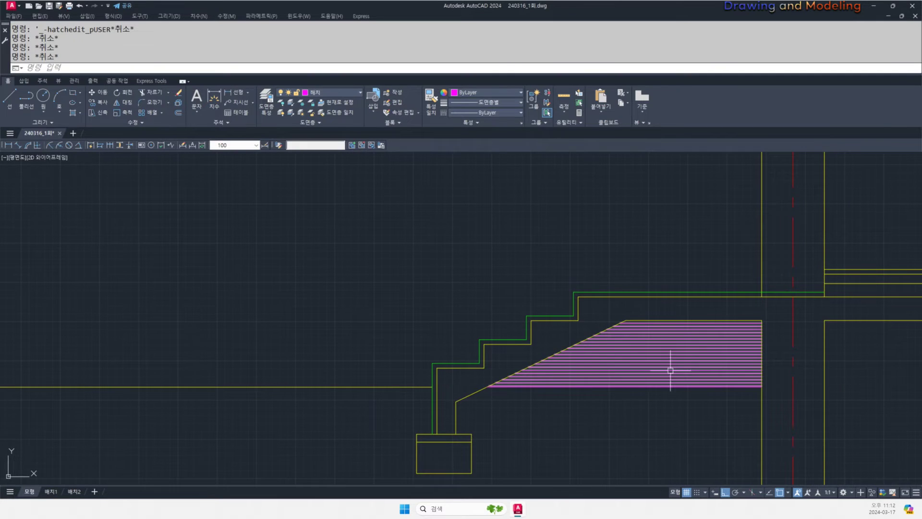
scroll(562, 404, down, 3)
middle_drag(496, 380, 586, 381)
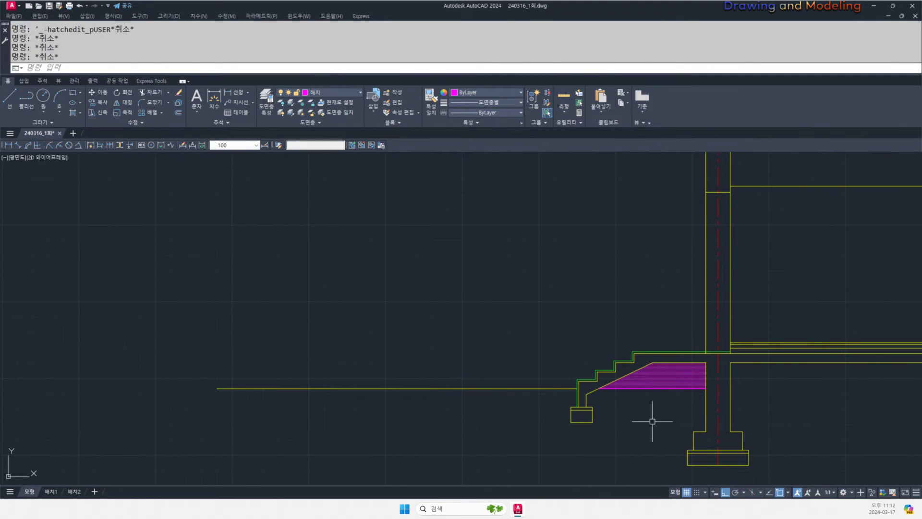
scroll(610, 382, down, 3)
middle_drag(476, 361, 624, 356)
middle_drag(470, 388, 665, 376)
middle_drag(689, 390, 406, 383)
scroll(753, 362, up, 2)
middle_drag(719, 368, 750, 413)
scroll(610, 356, down, 5)
middle_drag(599, 356, 654, 385)
middle_drag(693, 354, 722, 367)
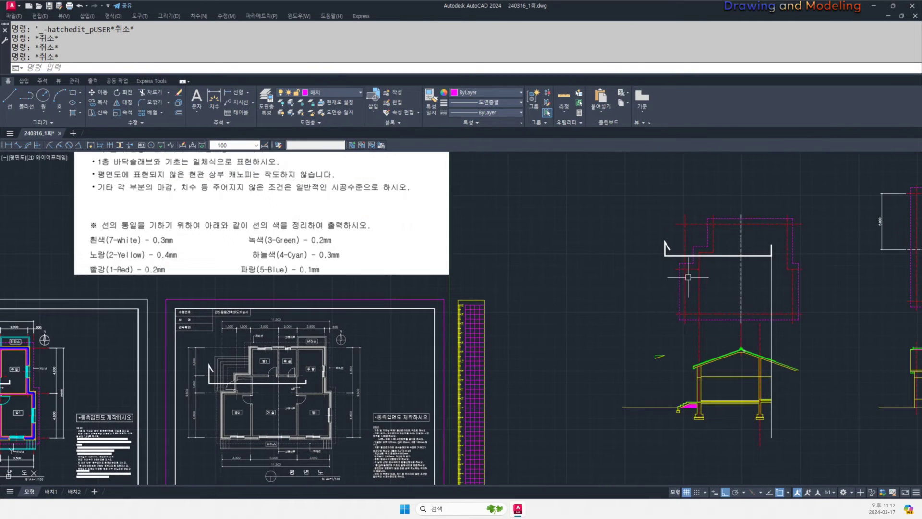
- Draw a vertical projection line from the red entrance hall axis in the plan outline down through the section
middle_drag(723, 274, 691, 289)
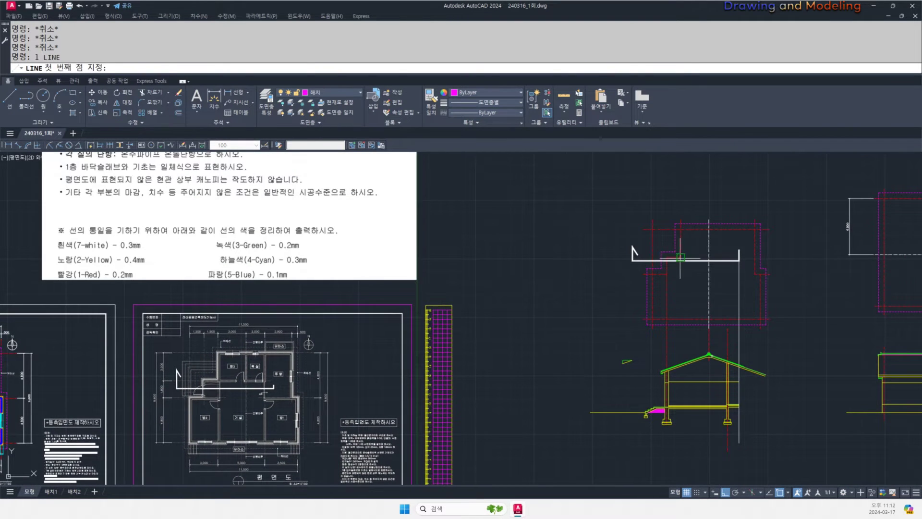
click(681, 258)
middle_drag(692, 451, 696, 360)
click(696, 385)
key(Escape)
key(Escape)
- Examine the entrance hall in the floor plan, where the section line crosses the edge between the entrance and the living room
scroll(480, 347, down, 4)
middle_drag(480, 347, 703, 344)
scroll(584, 326, up, 8)
middle_drag(584, 326, 704, 329)
scroll(882, 342, up, 2)
mouse_move(882, 342)
middle_down()
mouse_move(696, 330)
mouse_move(603, 347)
middle_up()
scroll(697, 330, up, 2)
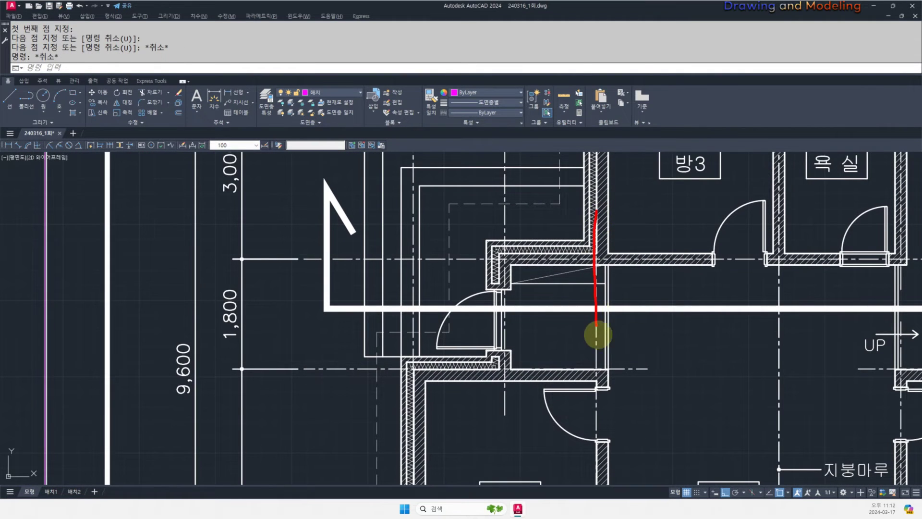
scroll(537, 322, down, 5)
scroll(831, 313, down, 2)
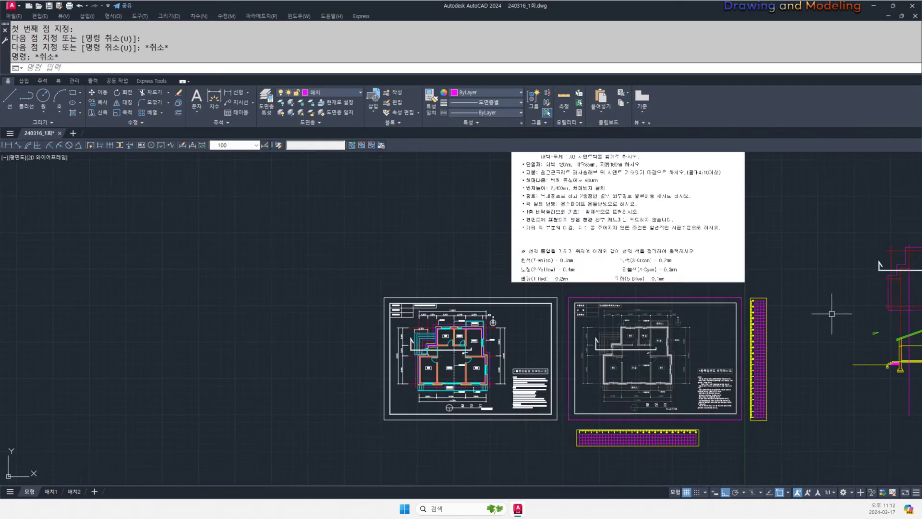
scroll(778, 313, up, 5)
scroll(742, 294, up, 2)
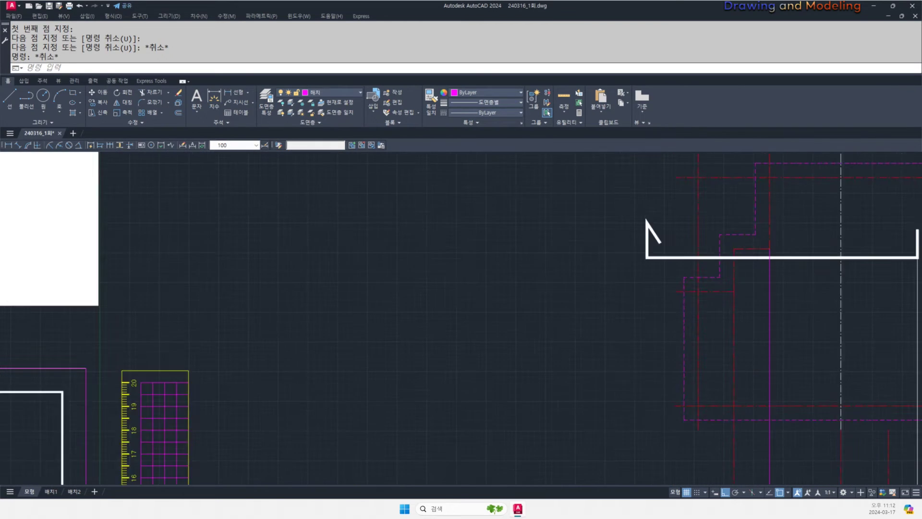
scroll(742, 301, down, 6)
mouse_move(444, 379)
middle_down()
mouse_move(493, 311)
mouse_move(525, 321)
middle_up()
scroll(528, 315, up, 2)
scroll(534, 300, up, 5)
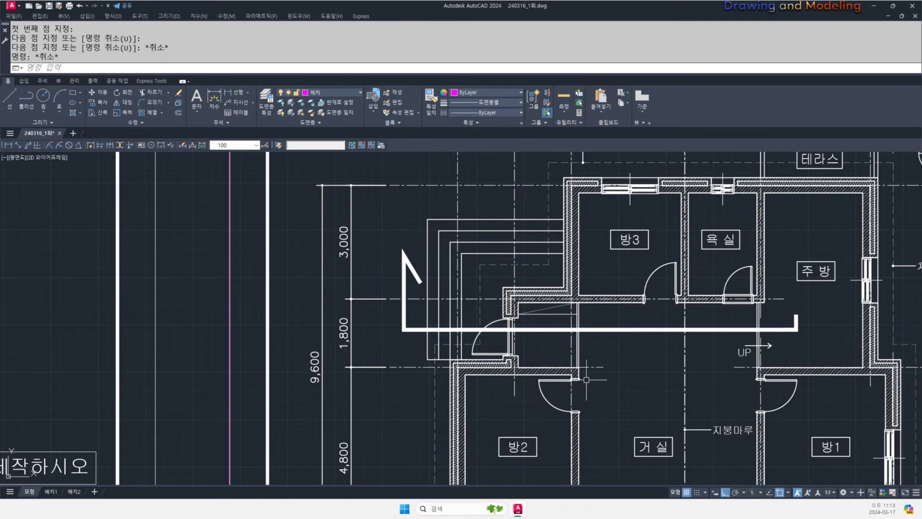
scroll(490, 354, down, 8)
scroll(701, 352, up, 6)
middle_drag(912, 377, 600, 377)
middle_drag(209, 397, 640, 384)
- Offset the vertical projection line 200 toward the inside of the house
scroll(639, 386, up, 2)
text(o)
key(Return)
text(200)
key(Return)
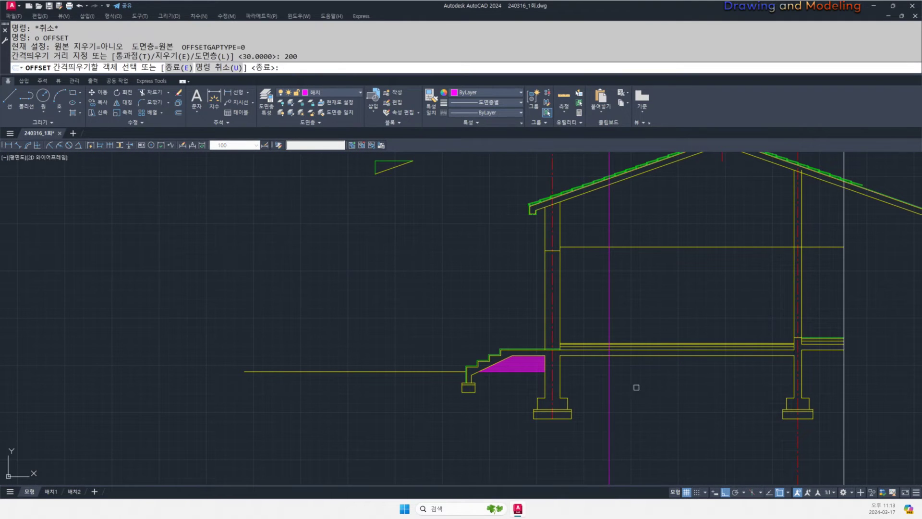
click(610, 381)
click(641, 367)
key(Escape)
key(Escape)
scroll(620, 285, up, 4)
scroll(617, 352, down, 6)
scroll(617, 326, up, 4)
- Trim the projection lines above the ceiling line and erase the original one, keeping the offset line
key(Return)
click(651, 313)
click(599, 282)
key(Return)
key(Escape)
key(Escape)
click(618, 309)
text(e)
key(Return)
key(Escape)
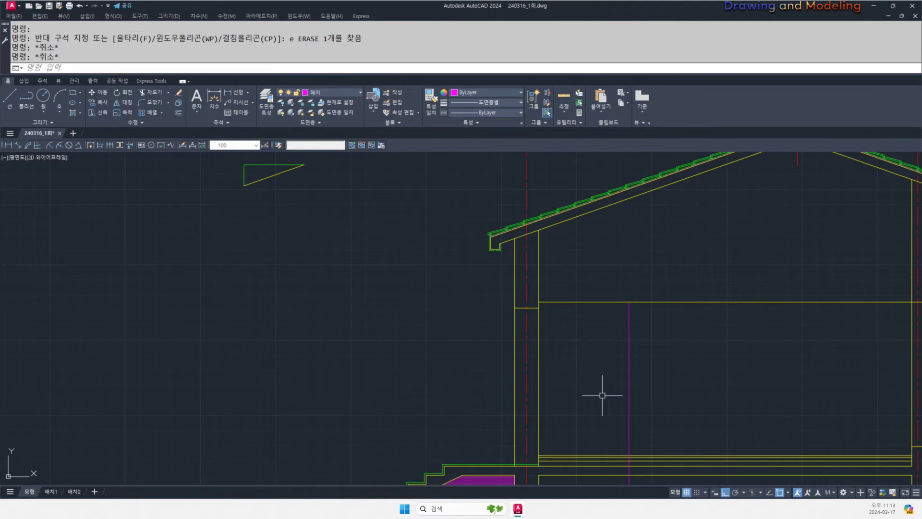
- Trim the two upper floor finish lines on the entrance side of the offset vertical line
scroll(602, 365, down, 5)
scroll(644, 350, up, 7)
text(tr)
key(Return)
click(642, 357)
click(574, 258)
key(Return)
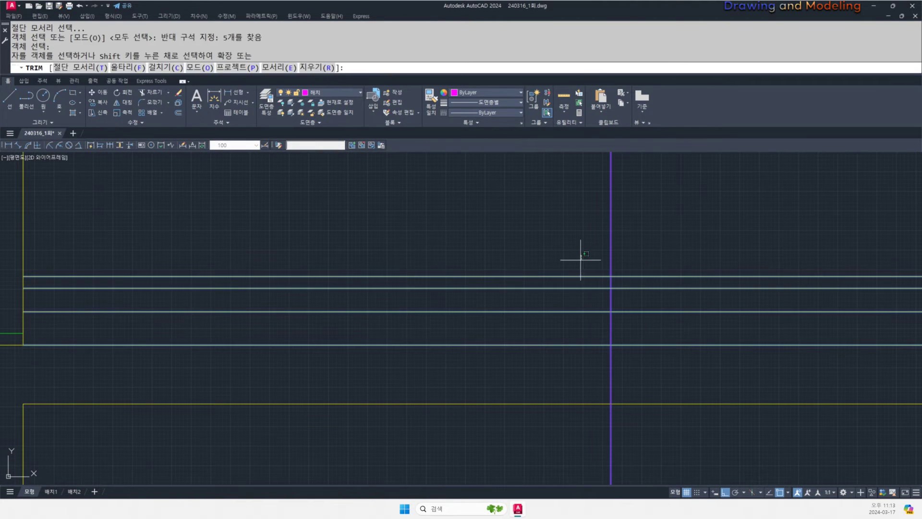
click(580, 259)
click(554, 300)
key(Escape)
key(Escape)
middle_drag(553, 315, 620, 319)
middle_drag(695, 298, 655, 310)
- Match the vertical floor-edge line to the properties of the yellow floor lines
text(ma)
key(Return)
click(650, 306)
click(667, 270)
click(609, 289)
key(Escape)
key(Escape)
- Trim the vertical floor-edge line above the top floor finish and below the lowest finish layer
scroll(649, 325, up, 3)
text(tr)
key(Return)
click(667, 343)
click(605, 247)
key(Return)
click(669, 220)
click(611, 244)
click(632, 360)
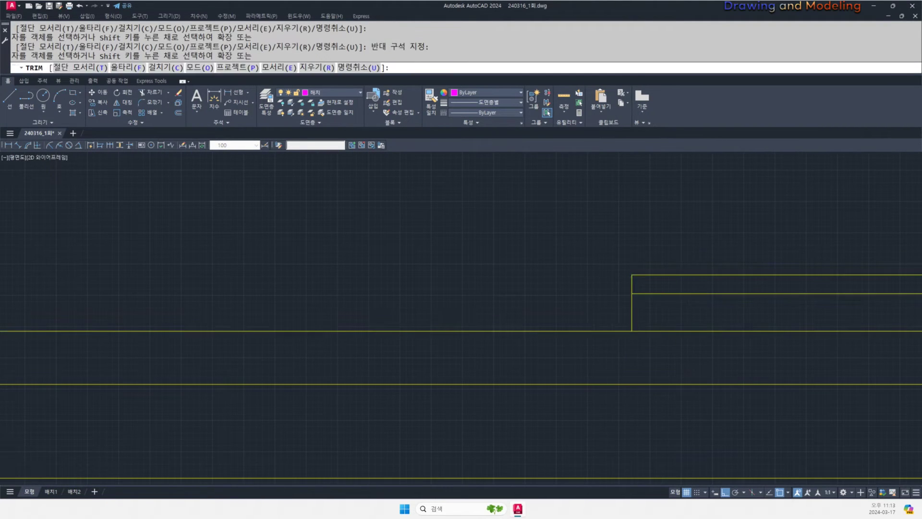
key(Escape)
- Offset the vertical floor-edge line by 190 toward the room side
scroll(639, 349, down, 3)
text(o)
key(Return)
text(190)
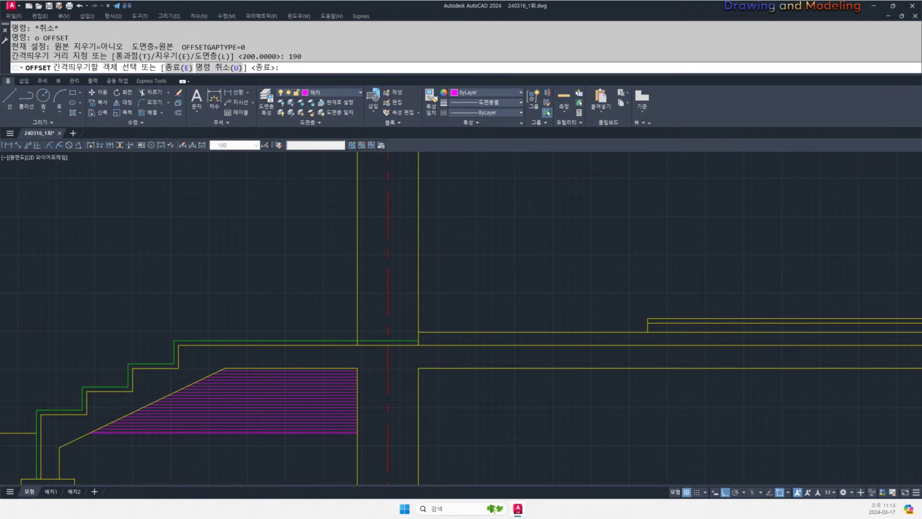
scroll(635, 321, up, 4)
click(732, 339)
key(Escape)
key(Escape)
- Trim the two upper floor finish lines between the floor-edge line and its offset copy
scroll(730, 340, up, 4)
text(t)
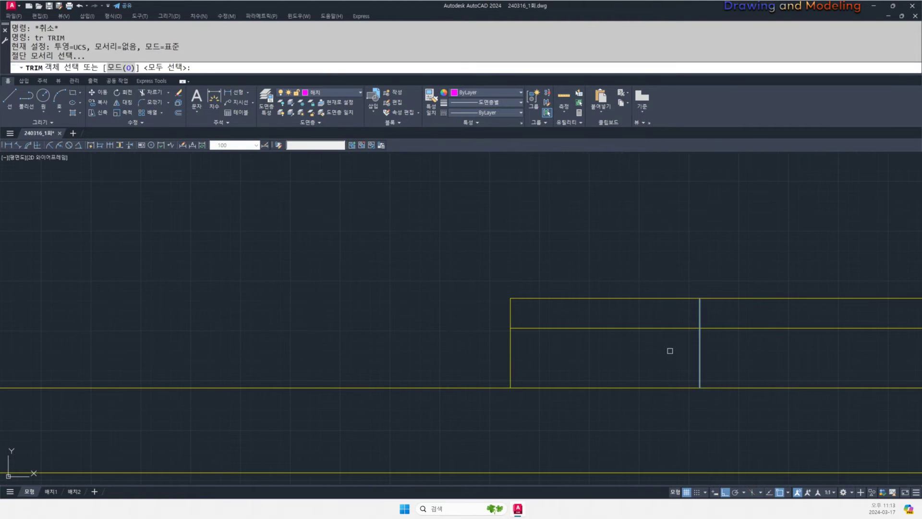
click(625, 354)
key(Escape)
key(Escape)
key(space)
click(663, 278)
- Draw a line across the top between the two vertical edge lines and match it to the yellow floor lines
key(Escape)
text(l)
key(space)
click(699, 298)
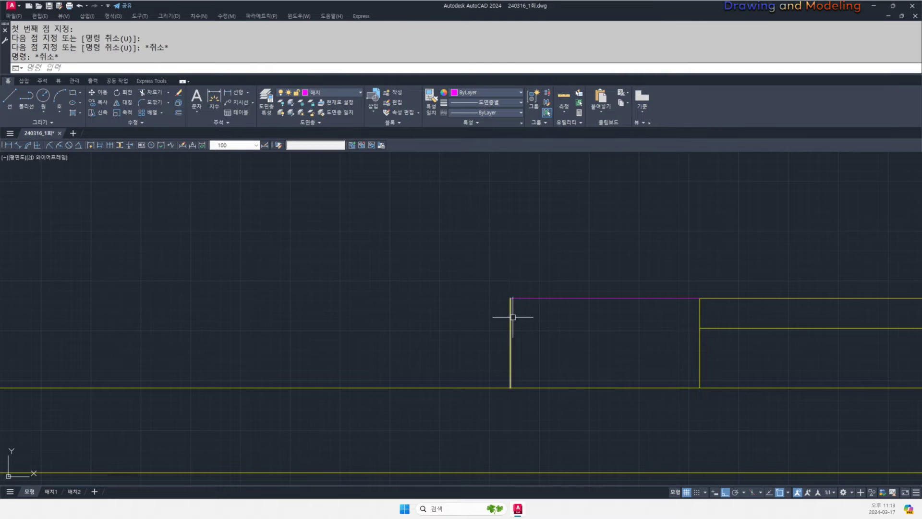
key(Escape)
key(Escape)
middle_drag(550, 349, 576, 372)
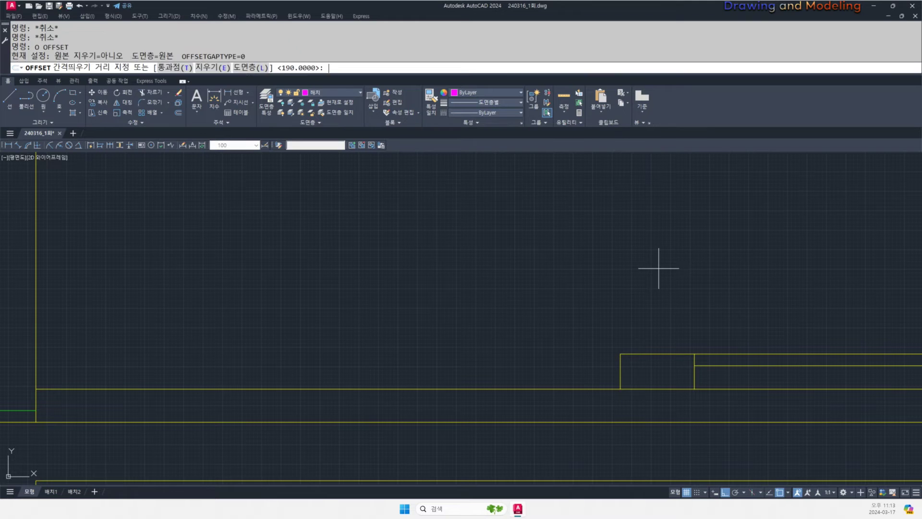
- Offset the outer floor-edge line by 30 toward the entrance and join the copy to the top line in a corner
scroll(639, 352, up, 2)
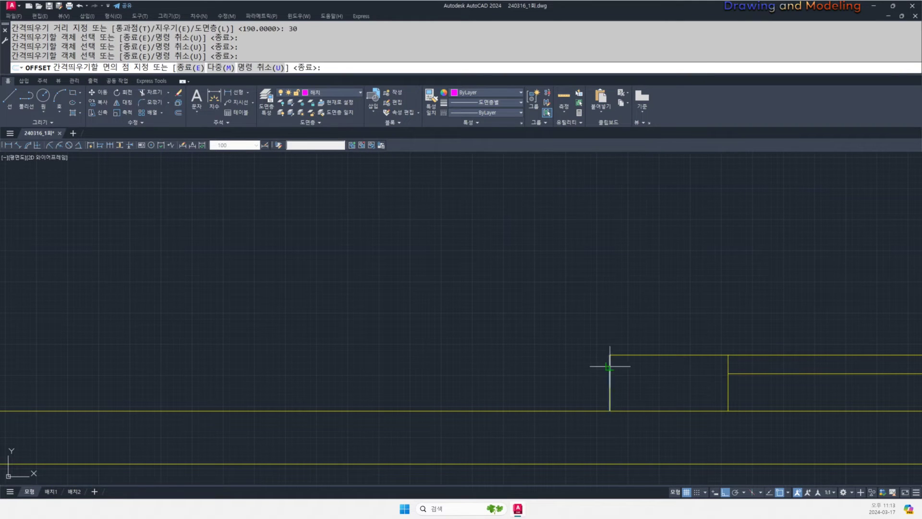
click(608, 367)
key(Escape)
scroll(614, 356, up, 2)
click(623, 353)
click(579, 370)
key(Escape)
key(Escape)
key(Escape)
- Try offsetting the lower floor line by 60 upward, and erase the copy
middle_drag(660, 411, 632, 395)
text(o OFFSET)
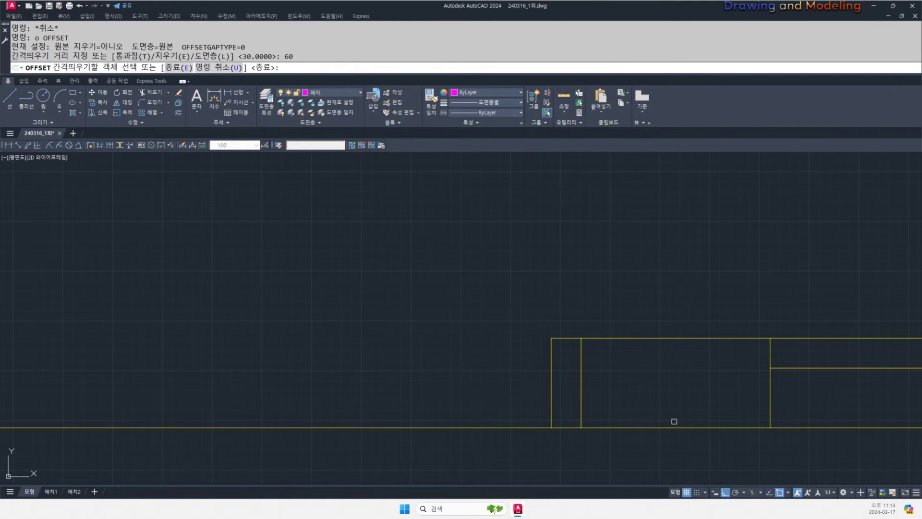
click(674, 426)
click(685, 405)
click(648, 371)
text(e)
key(space)
key(Escape)
key(Escape)
- Extend the vertical floor-edge lines down to the slab's top line
scroll(637, 359, down, 10)
middle_drag(609, 371, 607, 372)
scroll(560, 366, up, 4)
middle_drag(667, 390, 608, 385)
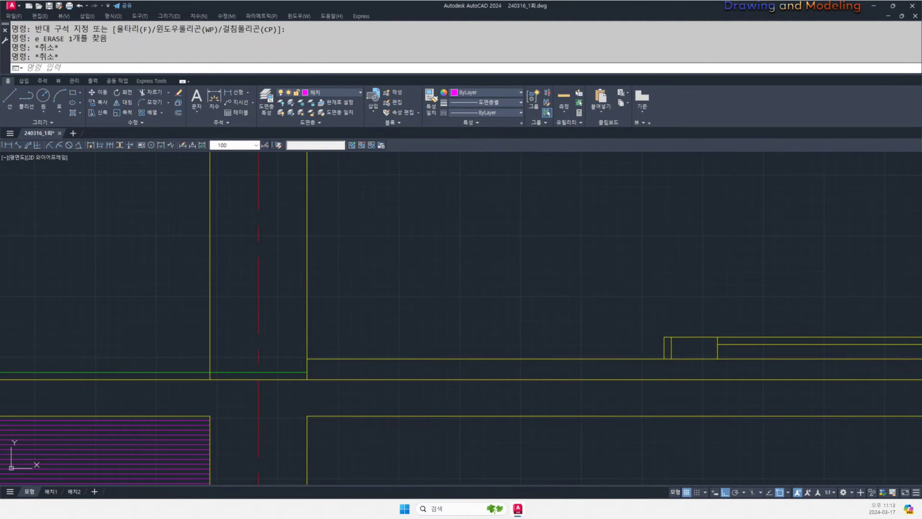
key(Escape)
key(Escape)
text(e)
scroll(710, 361, up, 2)
click(732, 364)
click(626, 345)
key(space)
click(649, 356)
key(Escape)
key(Escape)
click(626, 347)
key(space)
click(648, 356)
click(648, 390)
key(Escape)
key(Escape)
- Trim the lowest floor finish line on the entrance side of the inner vertical edge line
text(tr)
click(730, 371)
click(696, 376)
key(space)
click(682, 357)
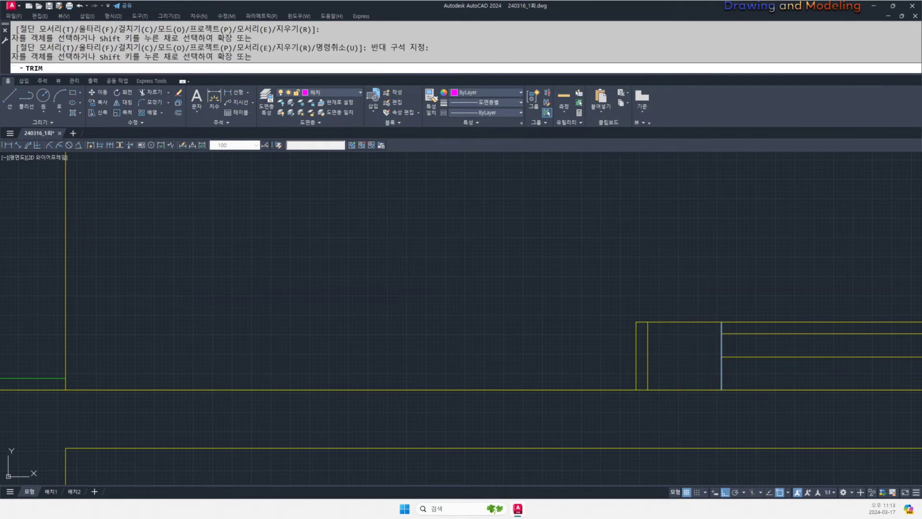
key(Escape)
key(Escape)
- Offset the slab's top line upward twice in succession at a distance of 60
middle_drag(690, 365, 675, 370)
text(o 60)
key(space)
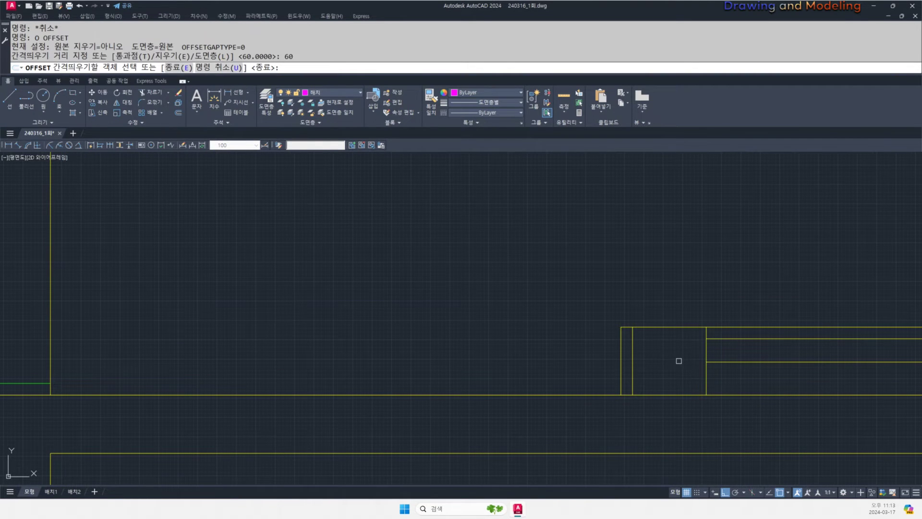
click(685, 392)
click(684, 372)
click(683, 371)
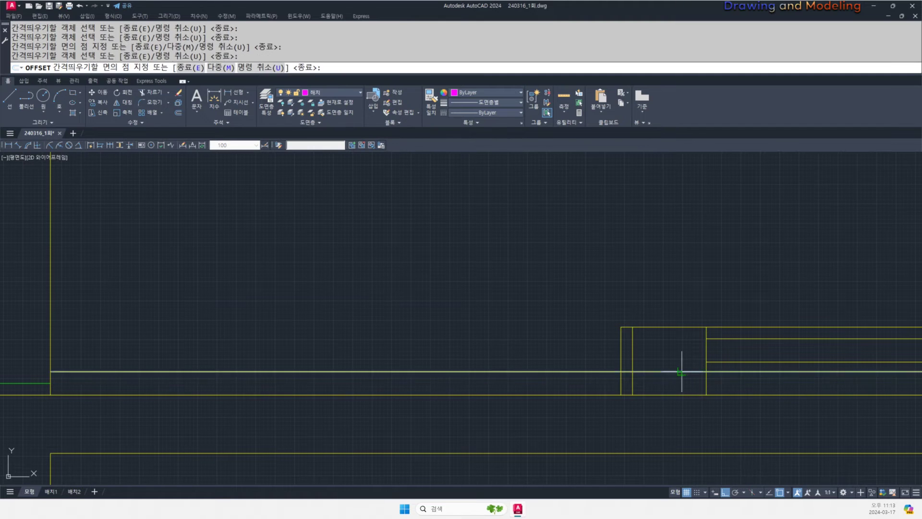
click(681, 362)
key(Escape)
key(Escape)
- Trim the two offset lines so they remain only between the two inner vertical lines of the floor edge
scroll(686, 353, up, 2)
text(tr)
click(740, 354)
click(596, 360)
key(space)
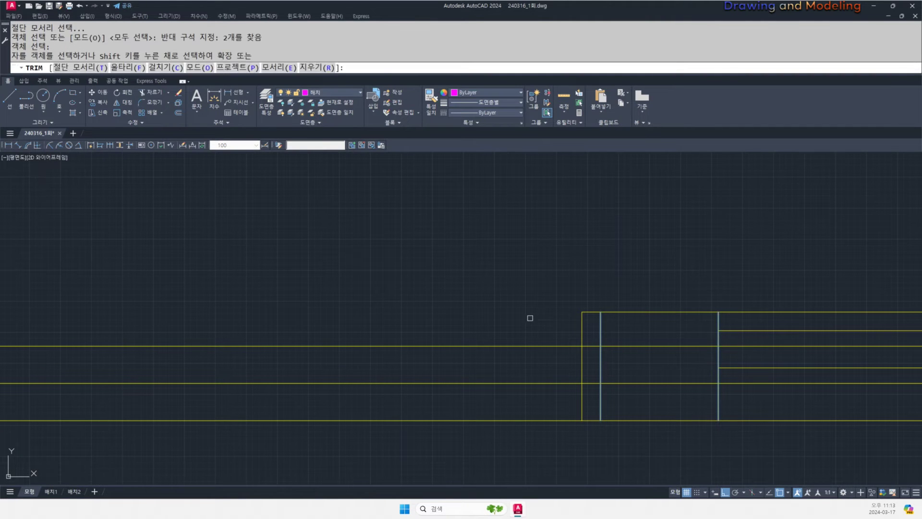
click(529, 318)
click(532, 359)
click(552, 382)
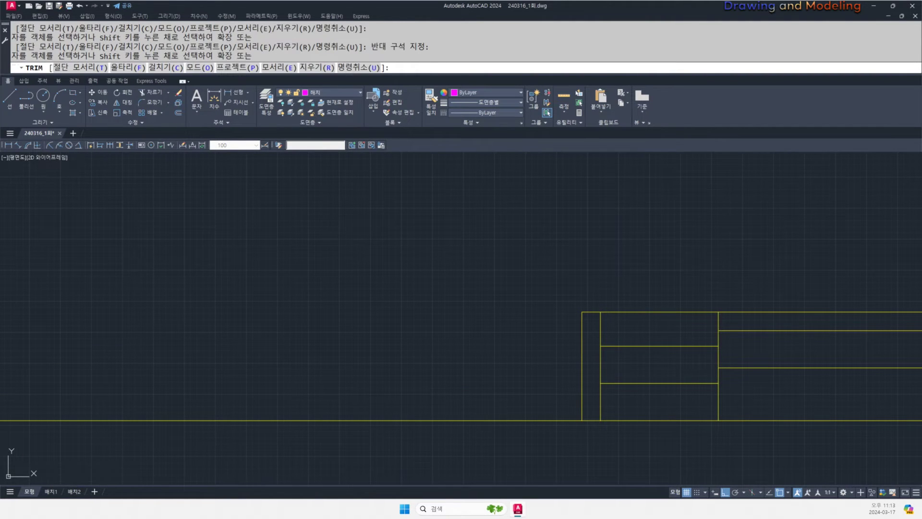
key(Escape)
key(Escape)
key(Escape)
key(Escape)
- Measure the heights of the layers stacked inside the raised floor edge
mouse_move(666, 350)
middle_down()
mouse_move(634, 348)
mouse_move(653, 342)
middle_up()
text(dli DIMLINEAR)
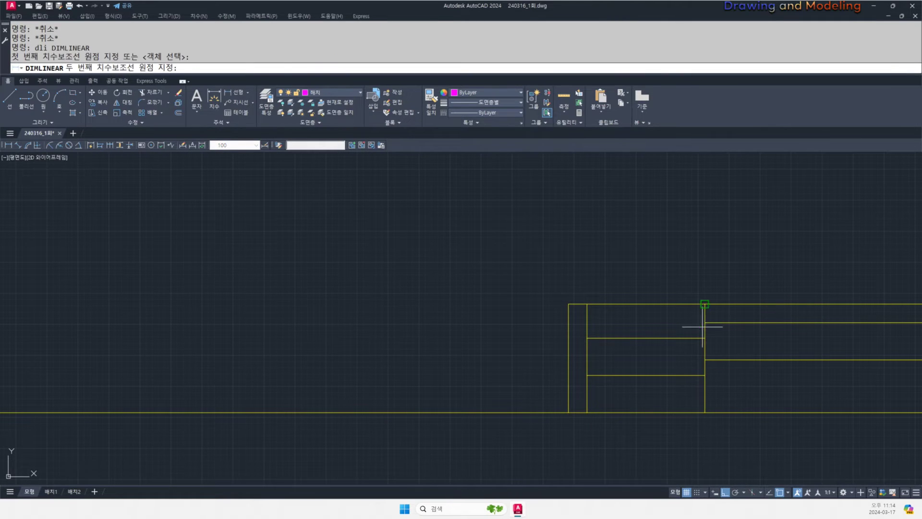
click(704, 304)
scroll(500, 288, down, 5)
key(Escape)
key(Escape)
scroll(547, 321, up, 5)
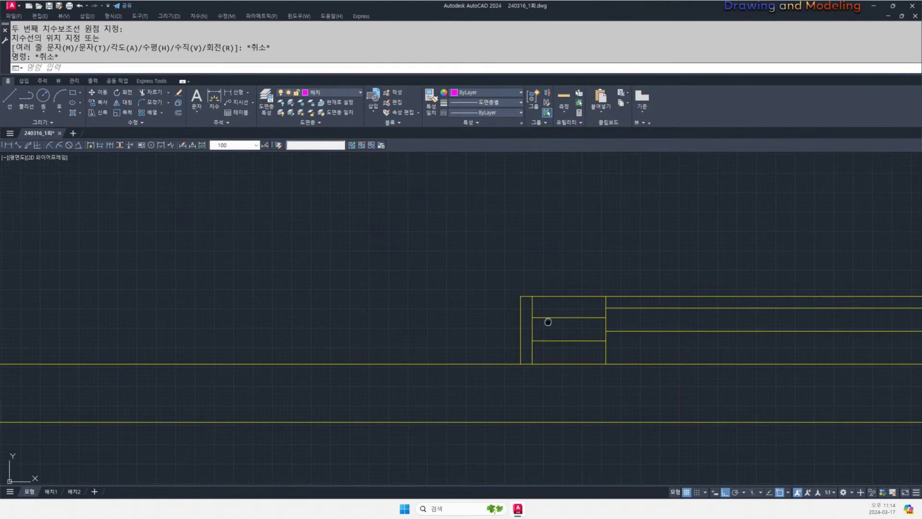
scroll(624, 351, down, 4)
scroll(644, 363, up, 3)
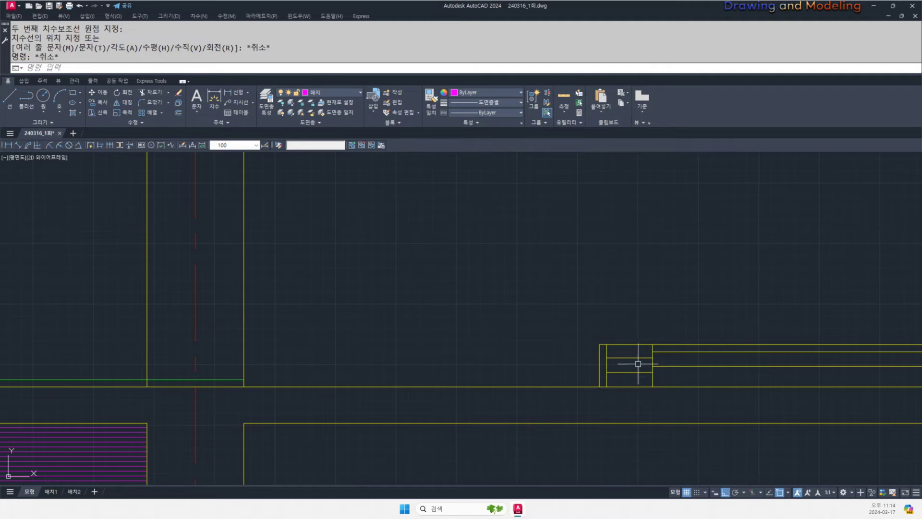
key(space)
scroll(657, 363, up, 2)
click(651, 337)
click(646, 374)
scroll(685, 373, down, 1)
key(Escape)
key(space)
click(664, 374)
click(661, 406)
key(Escape)
key(Escape)
scroll(613, 379, up, 2)
click(636, 394)
click(603, 332)
key(Escape)
key(Escape)
middle_drag(633, 389, 675, 387)
click(675, 389)
click(641, 337)
key(Escape)
key(Escape)
- Fillet the upper layer line with the outermost vertical line to form a square corner under the overhang
text(f)
key(space)
click(628, 349)
click(612, 342)
key(Escape)
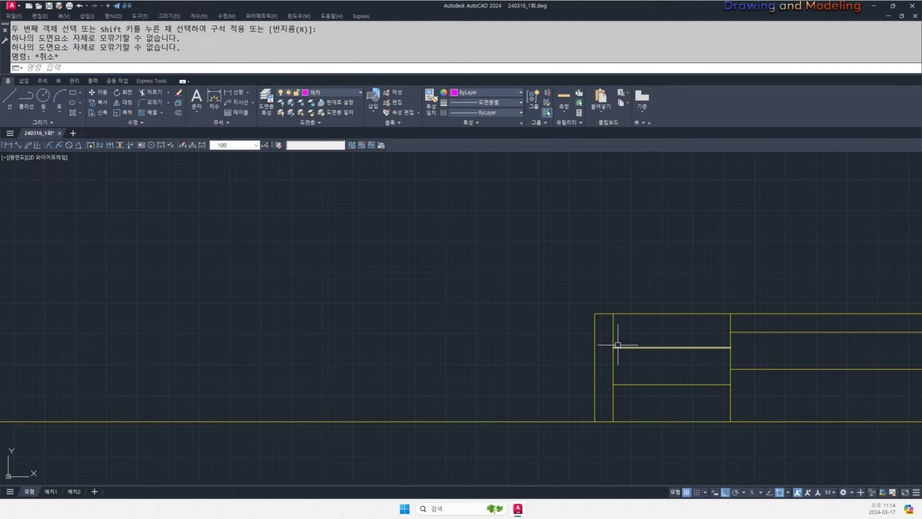
key(space)
click(630, 348)
click(594, 331)
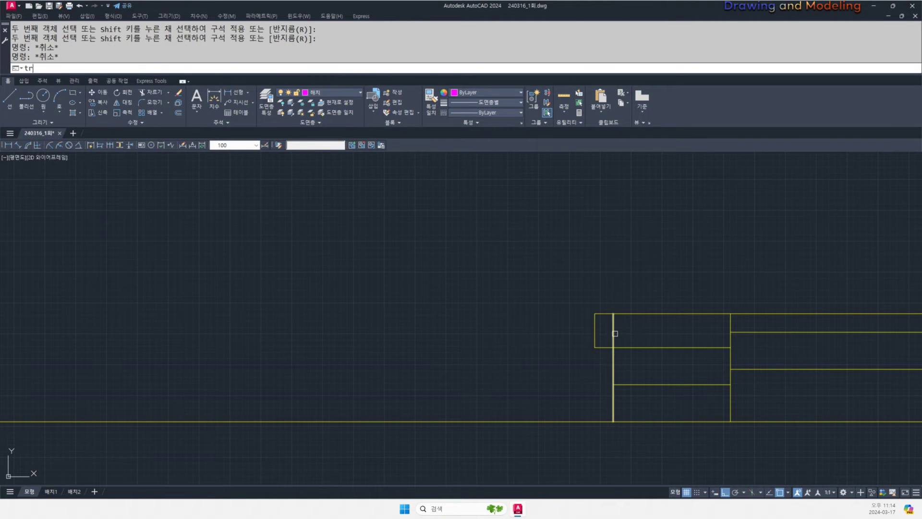
- Trim the inner vertical line within the top block of the floor edge
key(space)
click(614, 333)
key(Escape)
key(Escape)
- Measure the height of the overhanging top block with a linear dimension, and erase the dimension
middle_drag(613, 333, 642, 350)
text(dli)
key(space)
click(624, 366)
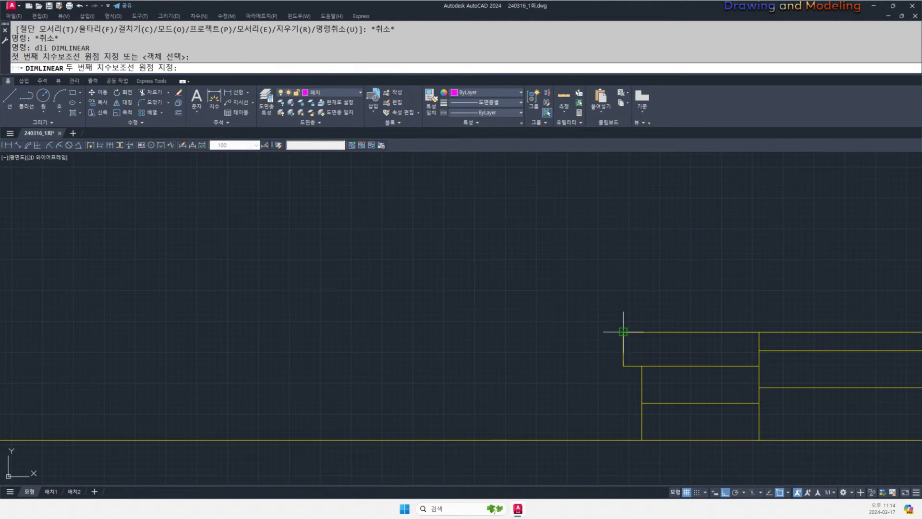
click(623, 332)
scroll(585, 345, down, 4)
click(547, 347)
key(Escape)
key(Escape)
drag(560, 357, 527, 323)
text(e)
key(space)
middle_drag(625, 355, 569, 350)
scroll(560, 341, up, 2)
key(Escape)
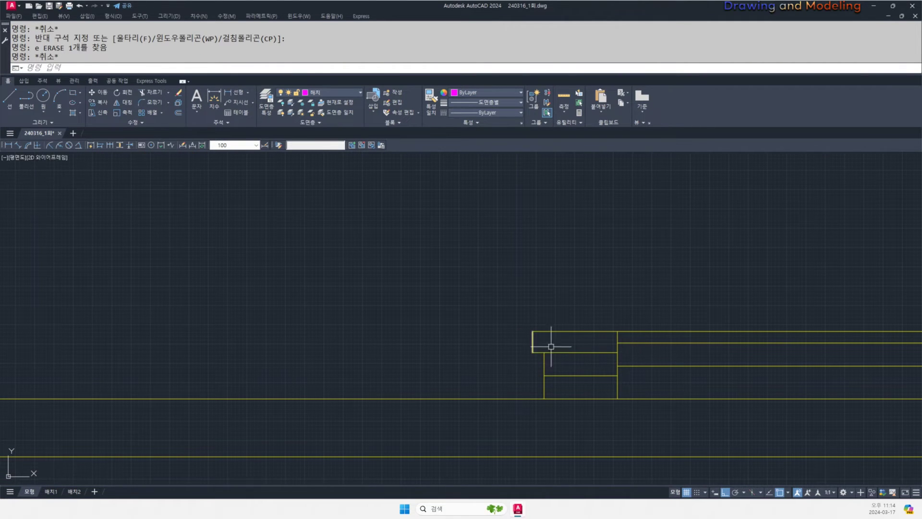
key(Escape)
scroll(528, 378, up, 2)
middle_drag(528, 378, 603, 358)
click(720, 338)
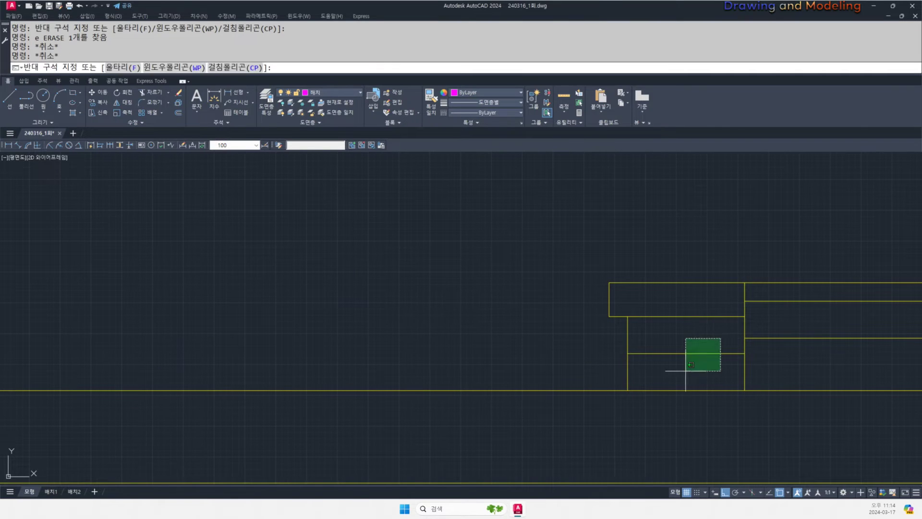
click(685, 371)
middle_drag(687, 362, 602, 368)
key(Escape)
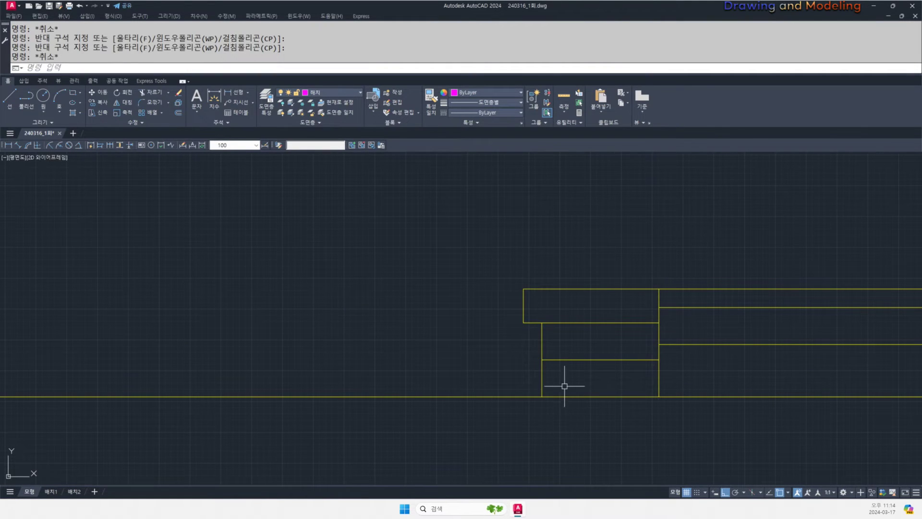
middle_drag(668, 364, 636, 376)
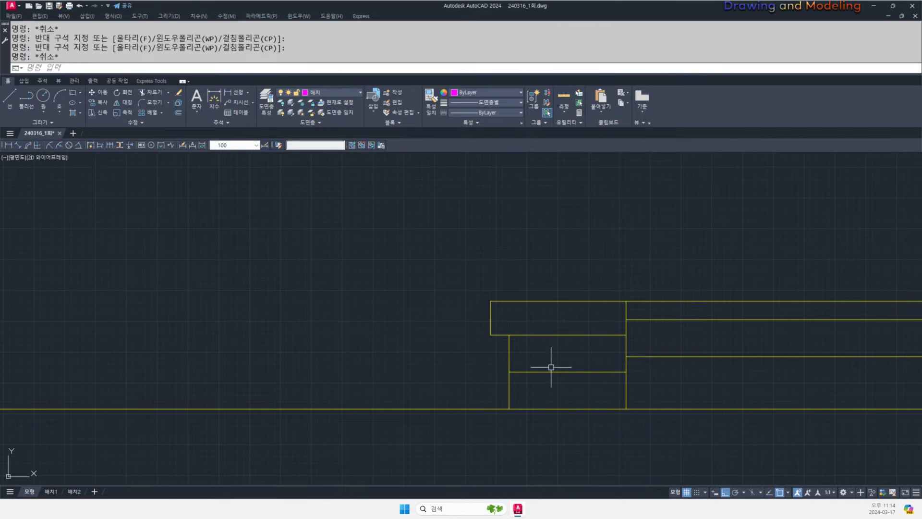
middle_drag(558, 378, 581, 382)
- Assign the topmost line of the room's floor layers to the 마감선 layer
click(700, 312)
click(662, 283)
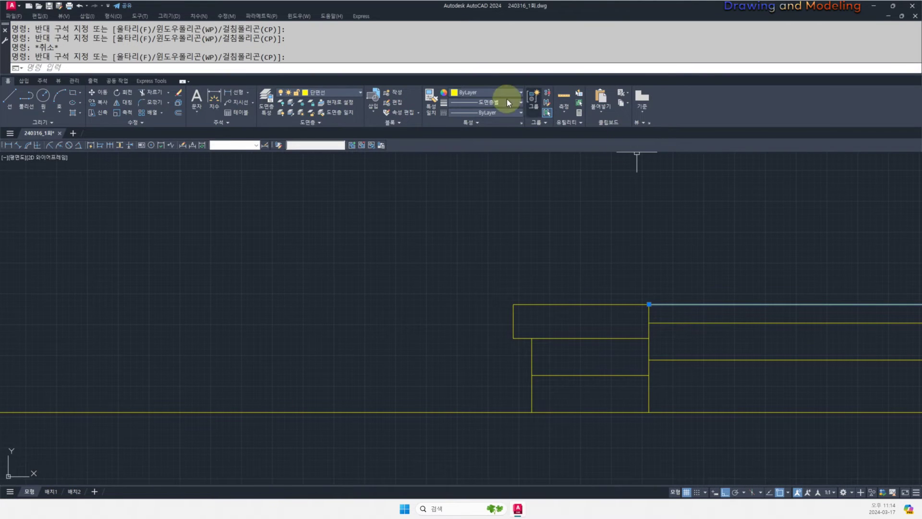
click(494, 93)
click(360, 107)
click(336, 93)
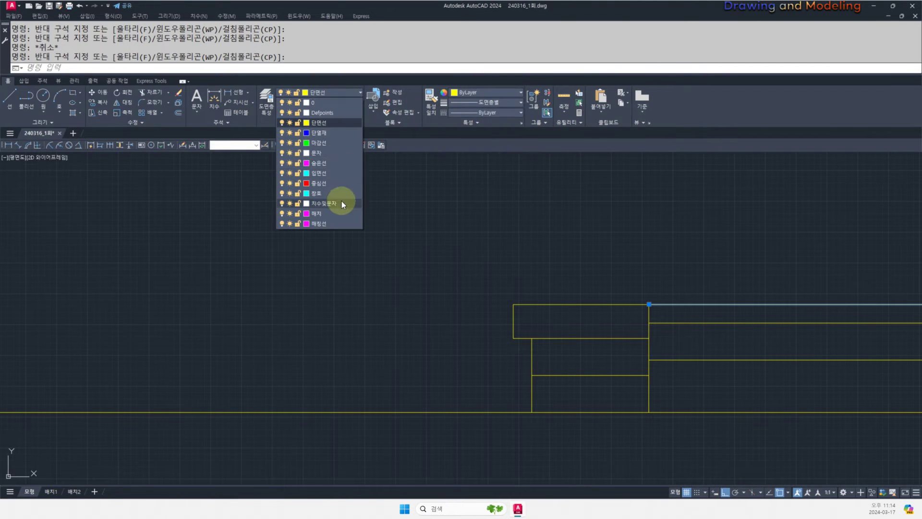
click(331, 147)
key(Escape)
- Hatch the two lower blocks of the raised floor edge with the ANSI31 pattern at scale 10
middle_drag(611, 371, 659, 317)
text(h)
key(Return)
click(661, 312)
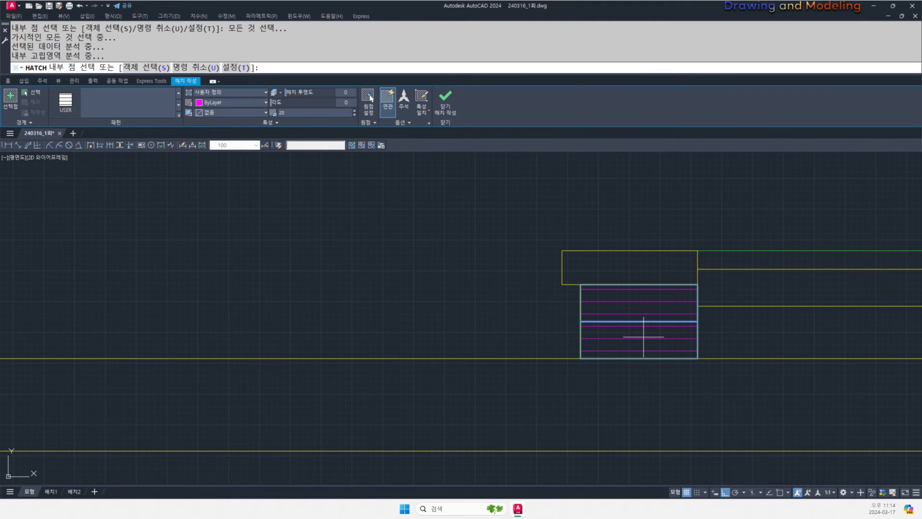
click(201, 104)
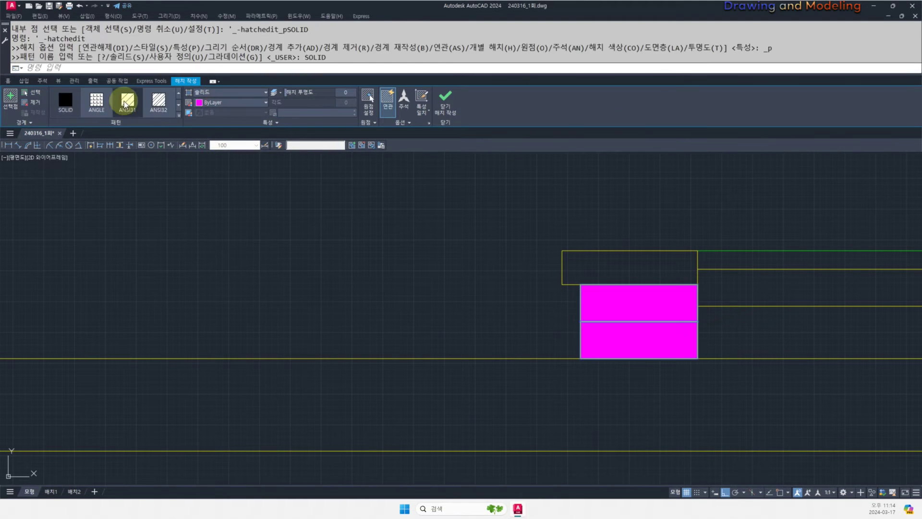
click(127, 101)
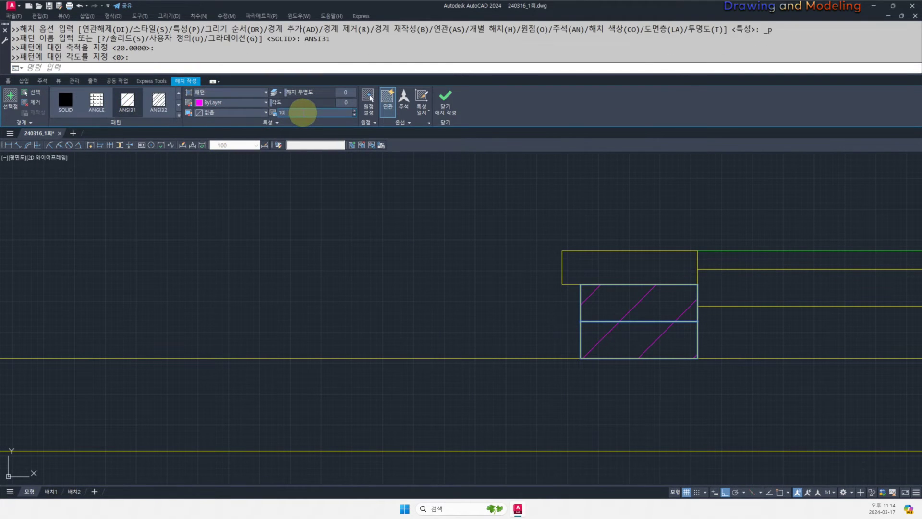
key(Escape)
key(Escape)
- Hatch the overhanging top block with ANSI31 at scale 10 and a 90 degree angle
text(h)
key(Return)
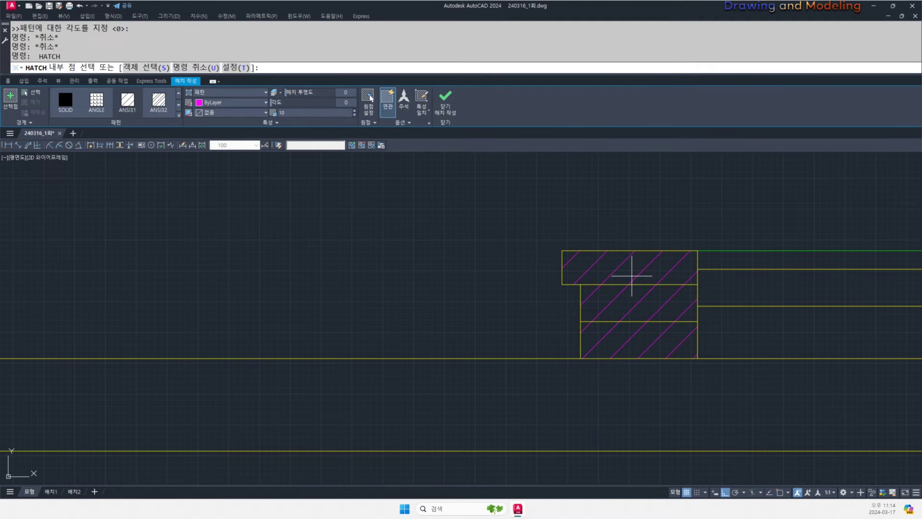
click(632, 276)
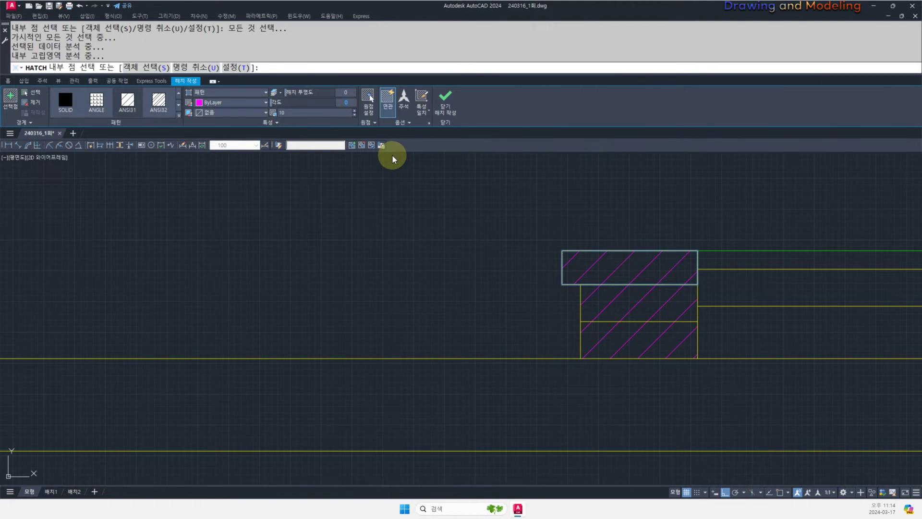
text(90)
key(Return)
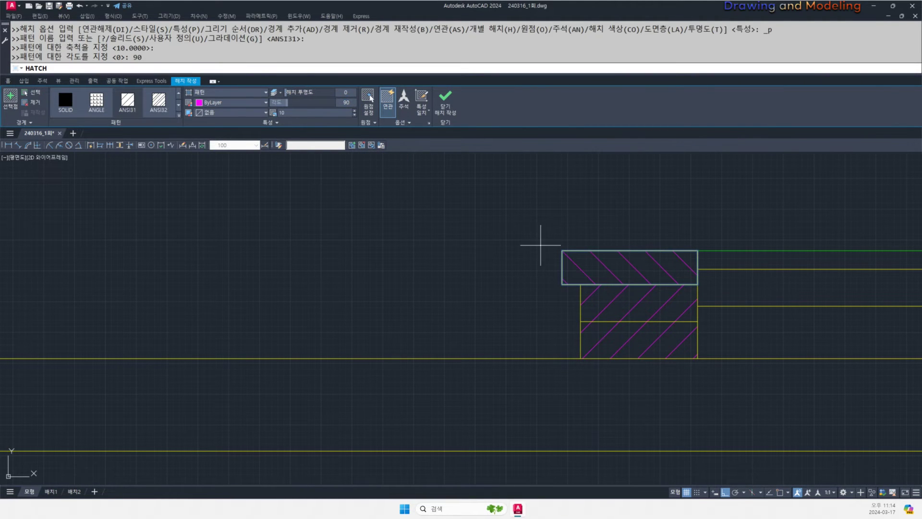
key(Return)
key(Escape)
key(Escape)
middle_drag(677, 304, 642, 318)
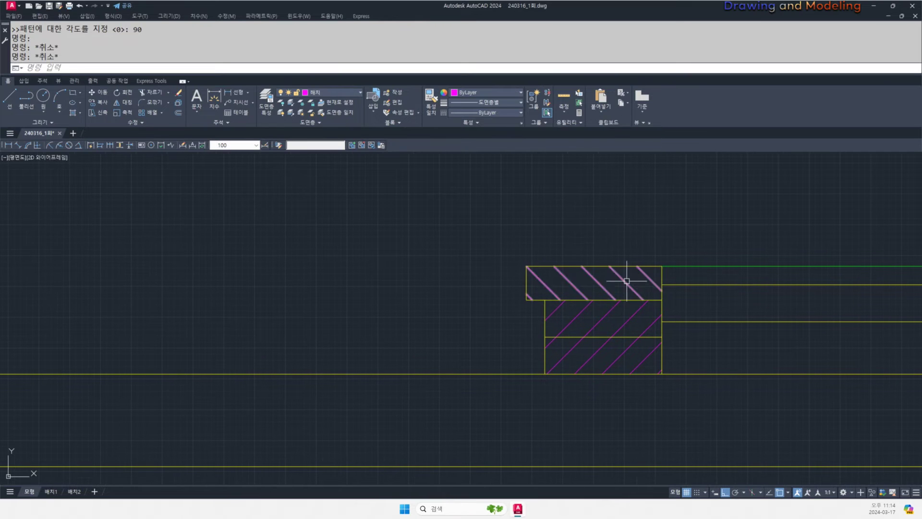
- Offset the outer vertical line of the lower blocks by 20 toward the entrance
scroll(703, 323, down, 3)
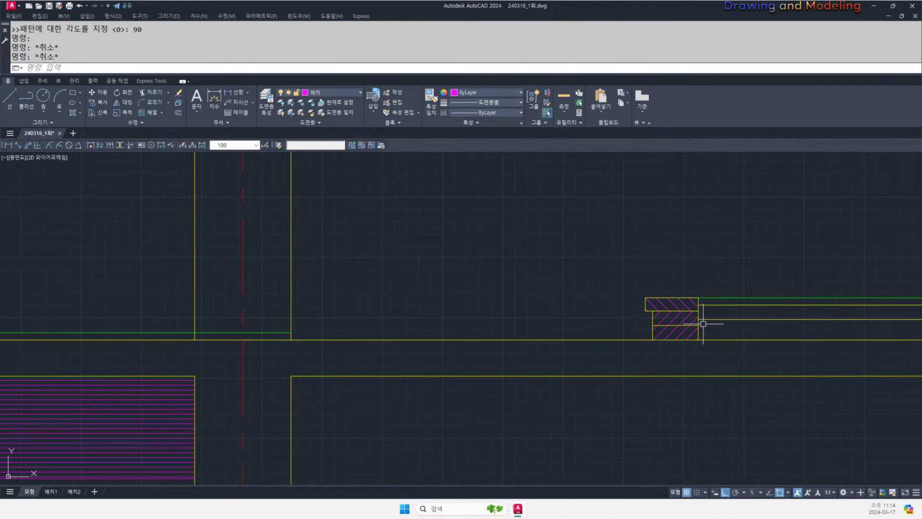
scroll(651, 331, up, 4)
text(o)
key(Return)
text(20)
key(Return)
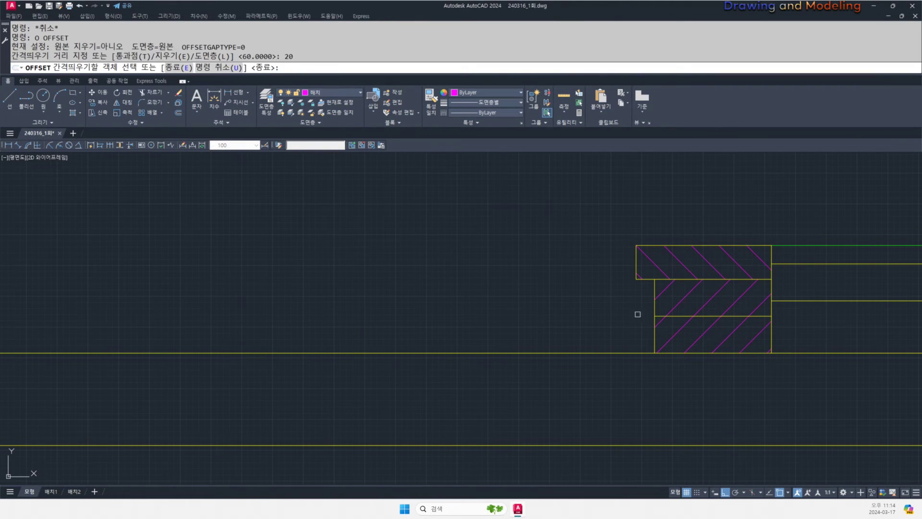
click(654, 306)
click(630, 308)
key(Escape)
key(Escape)
- Match the new vertical line's properties to the green finish line of the entrance landing
scroll(650, 313, down, 8)
middle_drag(467, 332, 562, 346)
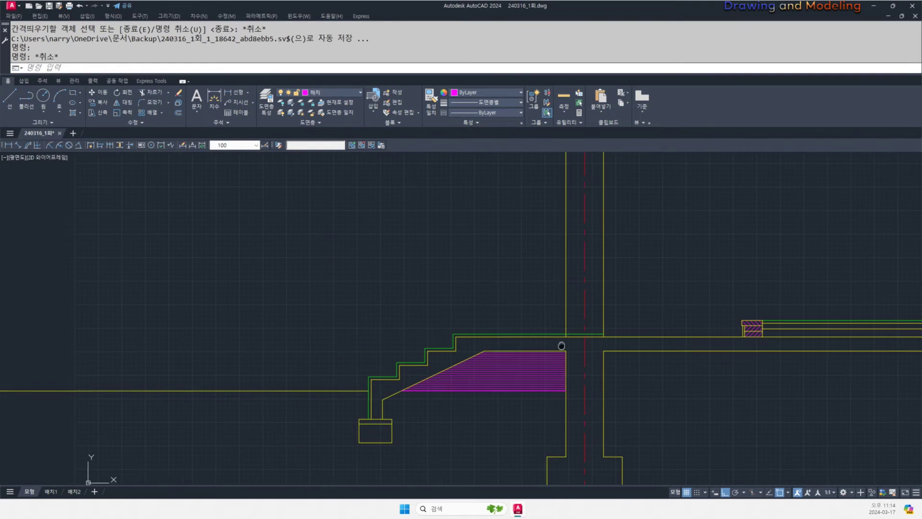
scroll(600, 329, up, 4)
text(ma)
key(space)
double_click(589, 342)
click(598, 338)
scroll(768, 329, down, 3)
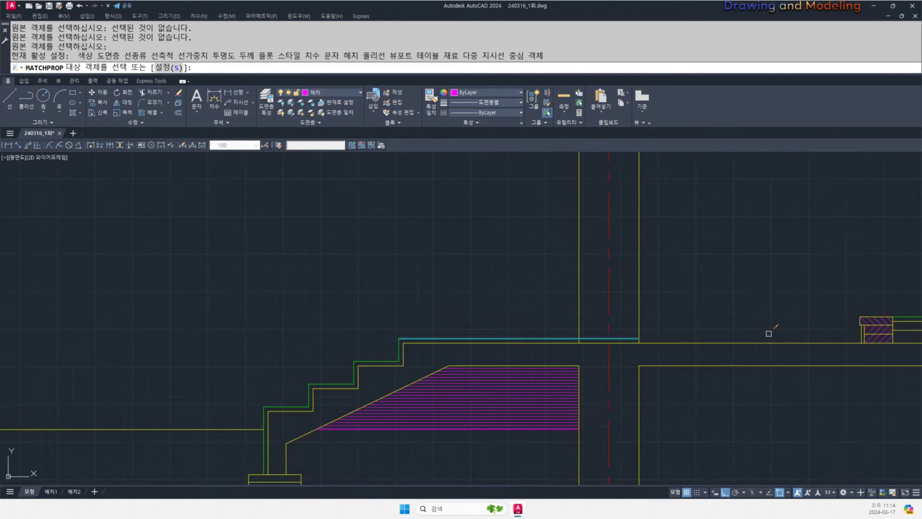
scroll(551, 333, up, 8)
key(Escape)
scroll(742, 311, down, 4)
text(f)
key(space)
key(Escape)
- Extend the entrance's green finish line to the outer vertical line of the lower floor-edge blocks
text(ex)
key(space)
scroll(685, 340, up, 2)
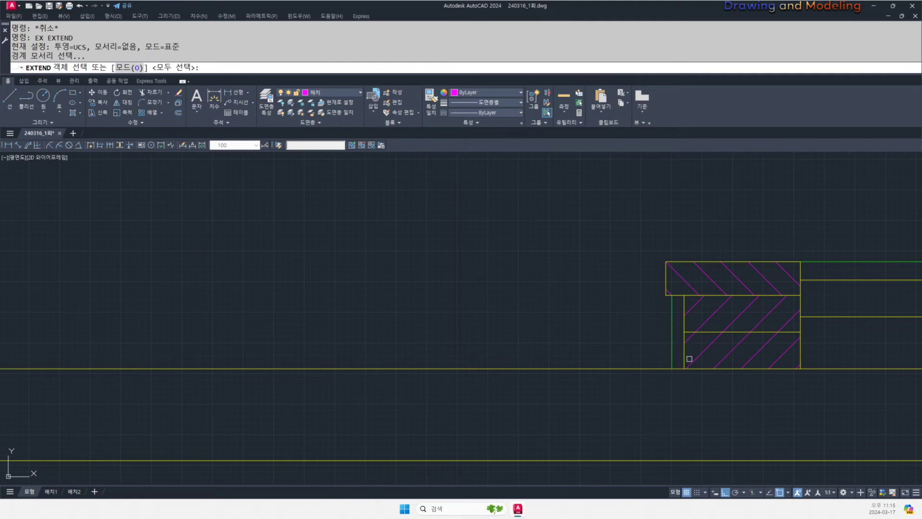
click(681, 351)
scroll(620, 339, down, 8)
middle_drag(467, 341, 589, 342)
key(space)
click(595, 340)
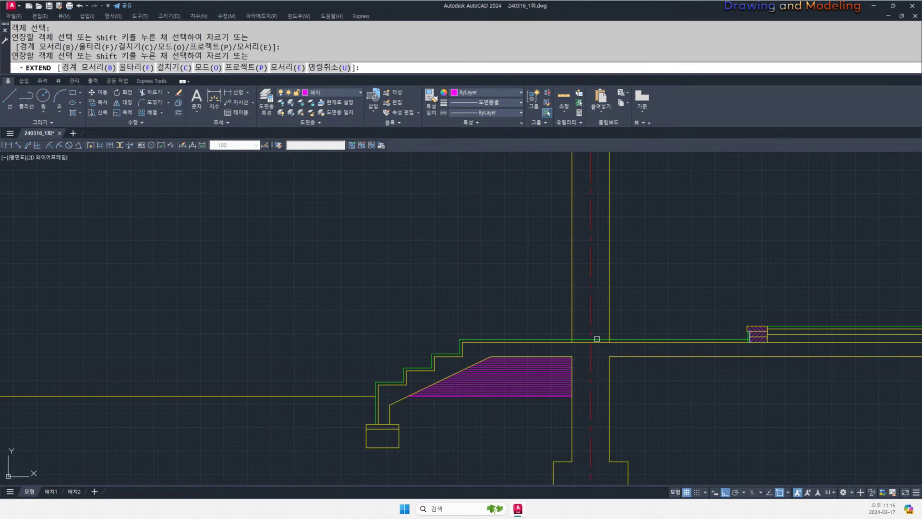
key(Escape)
key(Escape)
- Trim the green vertical finish line of the floor edge below the entrance's horizontal finish line
scroll(758, 338, up, 6)
scroll(722, 340, up, 6)
text(tr)
key(space)
click(706, 356)
click(671, 334)
key(space)
click(705, 360)
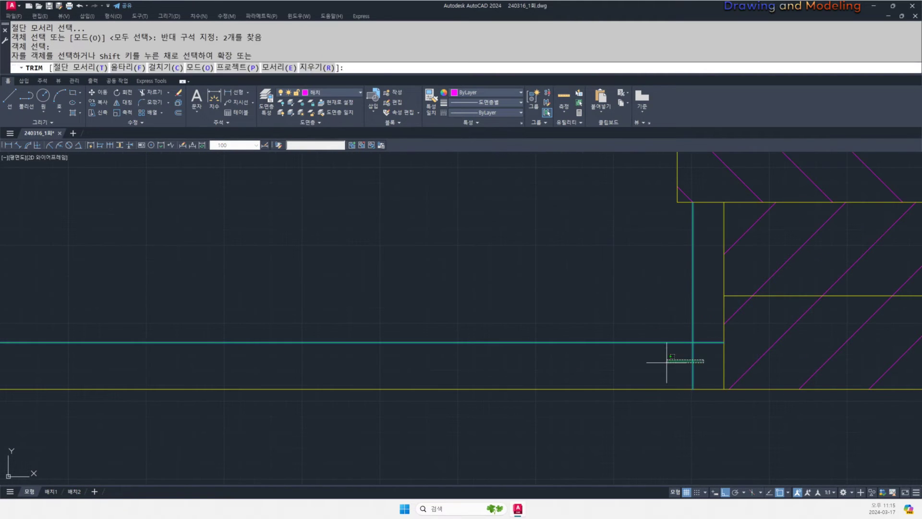
click(665, 363)
key(Escape)
key(Escape)
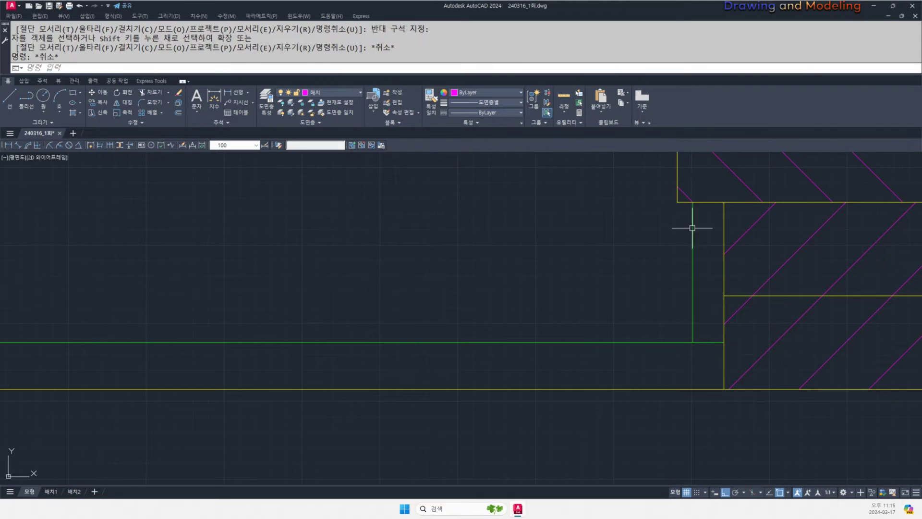
key(Escape)
key(Escape)
- Trim both entrance wall lines between the green finish line and the top of the slab
scroll(686, 279, down, 6)
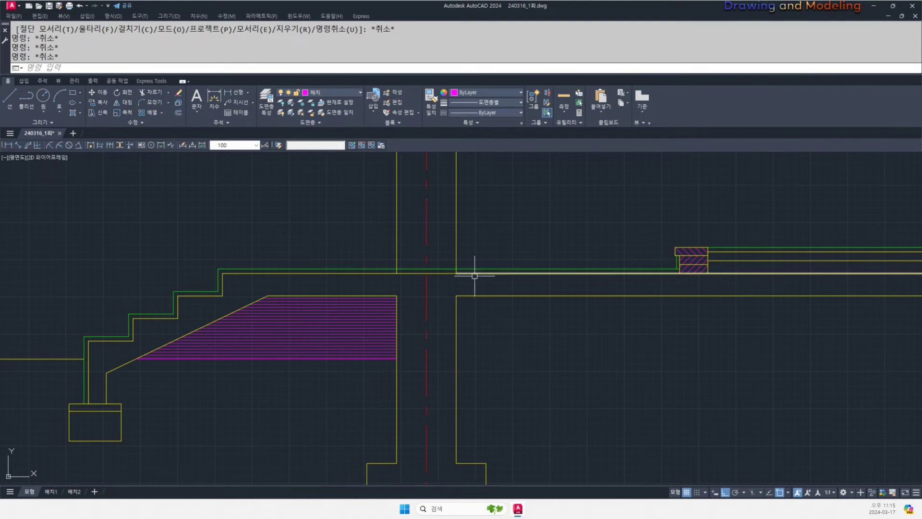
scroll(393, 266, up, 6)
text(tr)
key(space)
key(space)
click(653, 290)
click(616, 289)
click(438, 290)
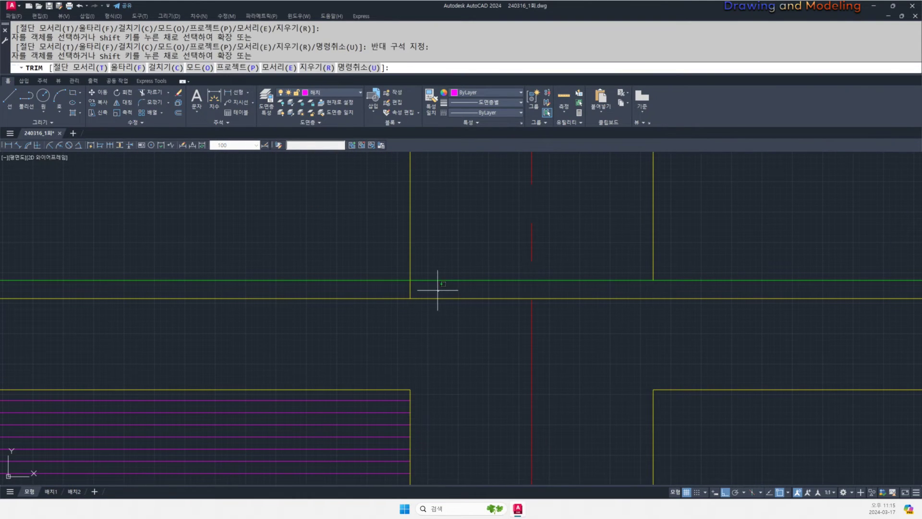
key(Escape)
key(Escape)
- Offset the underside line of the slab between the two foundation walls 50 downward
scroll(565, 319, down, 10)
mouse_move(572, 356)
middle_down()
mouse_move(687, 356)
mouse_move(402, 360)
mouse_move(508, 365)
middle_up()
middle_drag(660, 376, 562, 376)
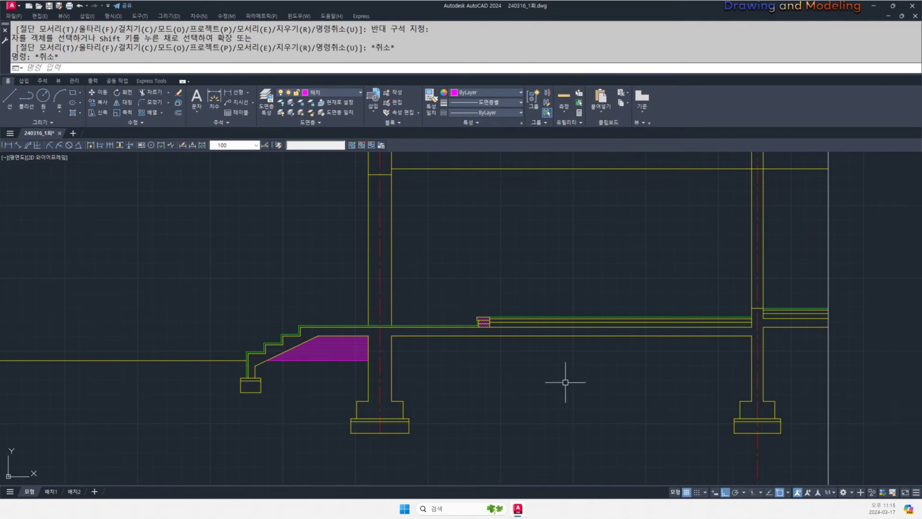
text(o)
key(space)
key(space)
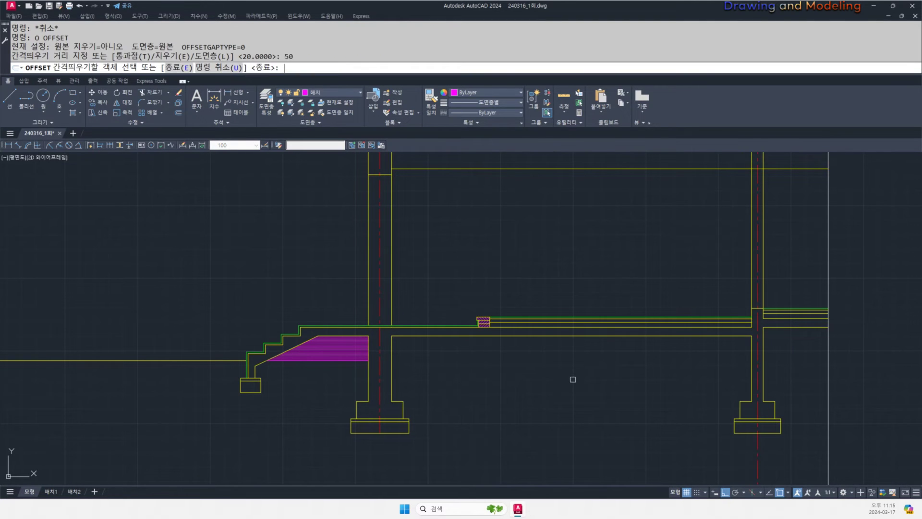
click(630, 335)
click(625, 354)
key(Escape)
- Offset the newly made line under the slab between the foundation walls another 200 downward
key(space)
text(200)
key(space)
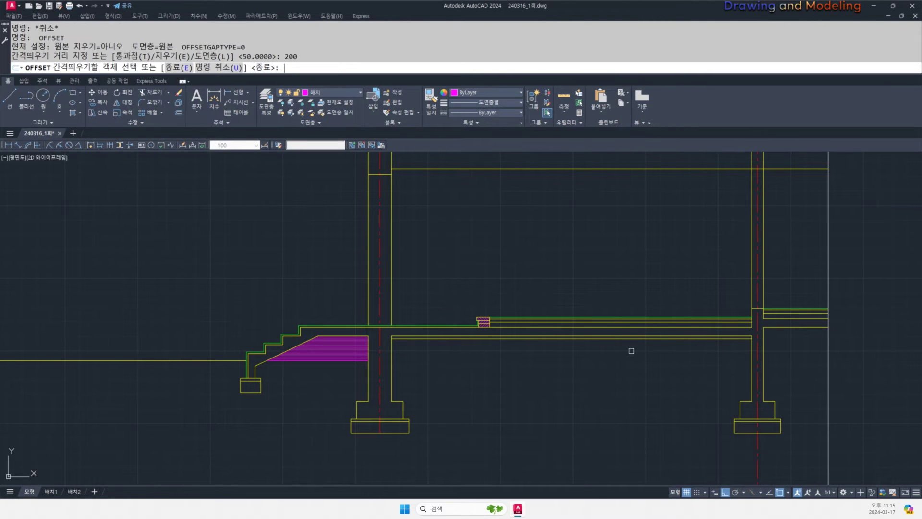
click(674, 339)
click(673, 373)
key(Escape)
key(Escape)
- Offset the slab's underside line beyond the inner foundation wall 50 downward
key(space)
text(50)
key(space)
click(786, 328)
click(786, 351)
key(Escape)
key(Escape)
- Offset the new line under the slab beyond the inner foundation wall another 200 downward
key(space)
text(200)
key(space)
scroll(786, 350, up, 4)
click(767, 307)
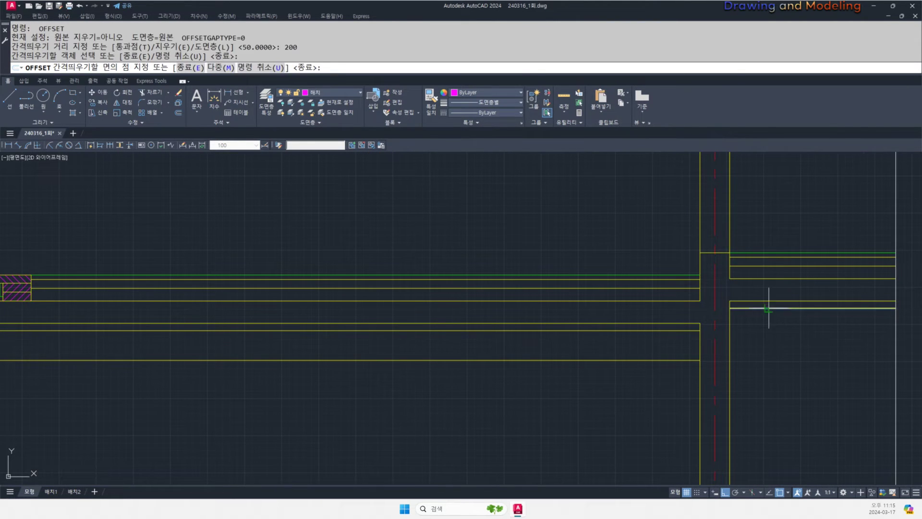
click(776, 342)
key(Escape)
- Stretch the lower end of the entrance wall's centerline down past its footing
scroll(675, 336, down, 4)
scroll(431, 354, up, 6)
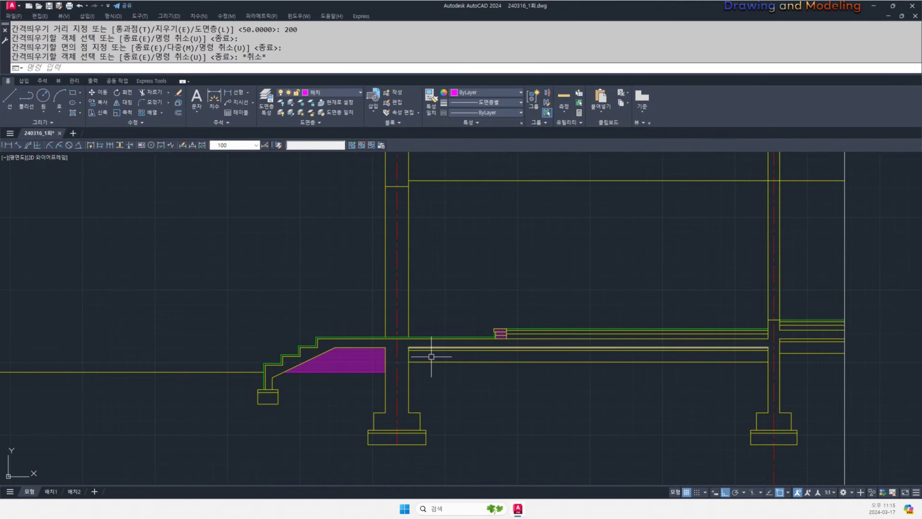
middle_drag(377, 351, 477, 354)
scroll(498, 366, down, 3)
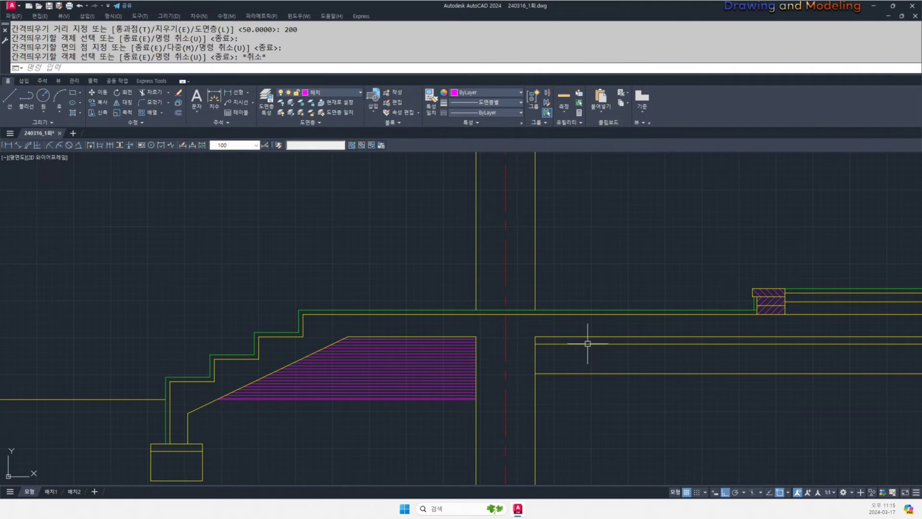
scroll(600, 333, down, 4)
mouse_move(660, 332)
middle_down()
mouse_move(525, 365)
mouse_move(539, 357)
middle_up()
middle_drag(502, 443, 556, 377)
text(s)
key(space)
click(529, 386)
click(516, 375)
key(space)
click(586, 341)
click(589, 434)
key(Escape)
key(Escape)
- Examine the section's foundations, floor layers, entrance steps and roof for remaining details
scroll(589, 430, down, 4)
middle_drag(585, 414, 556, 391)
scroll(532, 345, up, 4)
middle_drag(532, 345, 447, 337)
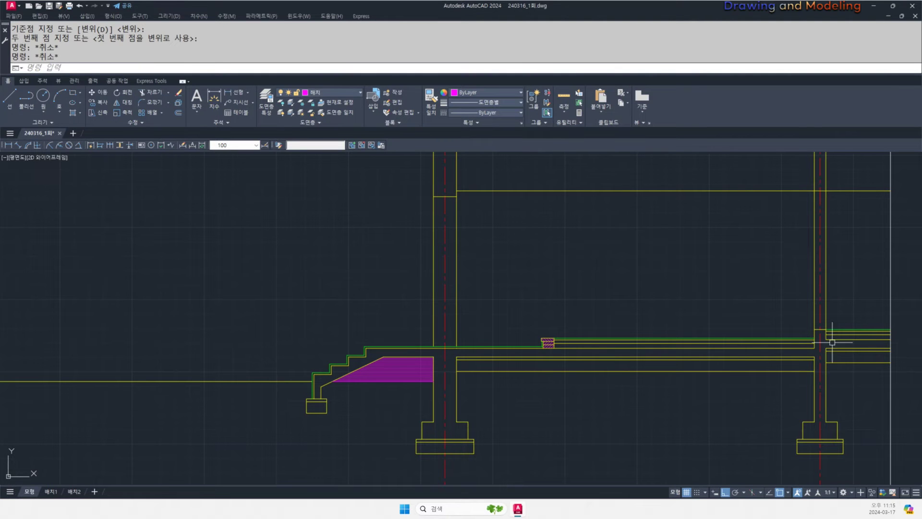
scroll(534, 365, down, 5)
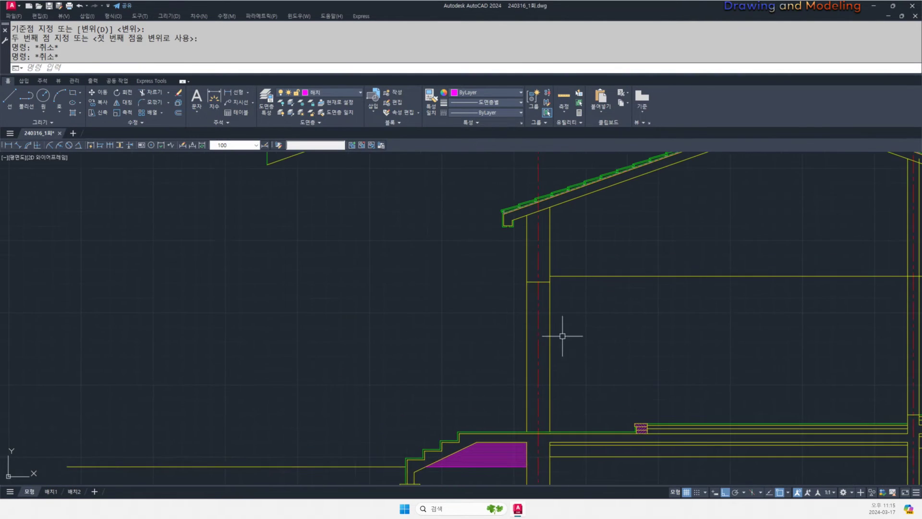
scroll(536, 385, up, 4)
middle_drag(536, 385, 619, 382)
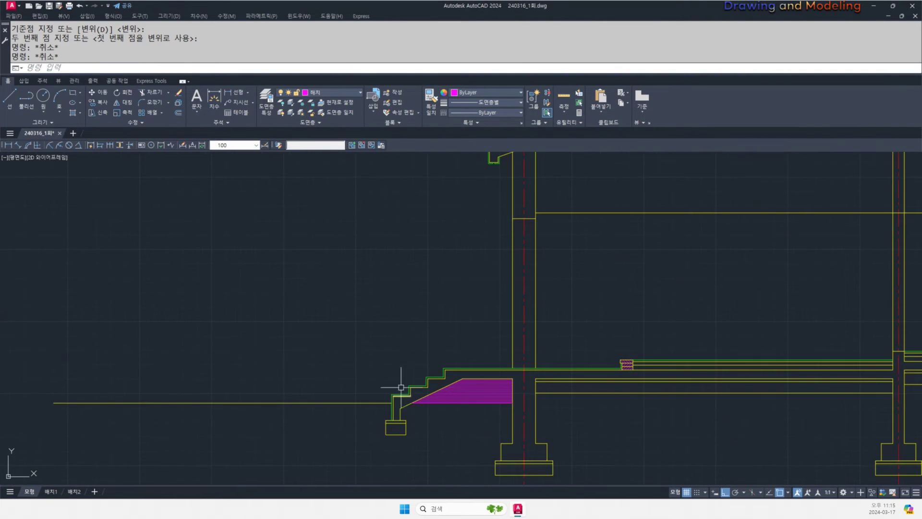
scroll(707, 341, down, 2)
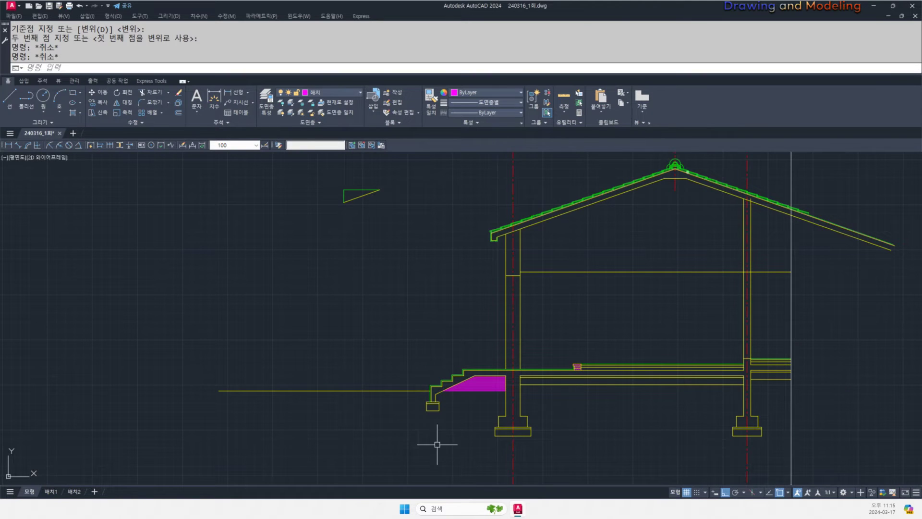
- Offset the inner face line of the entrance-side wall by 190 toward its outer face
scroll(537, 376, up, 6)
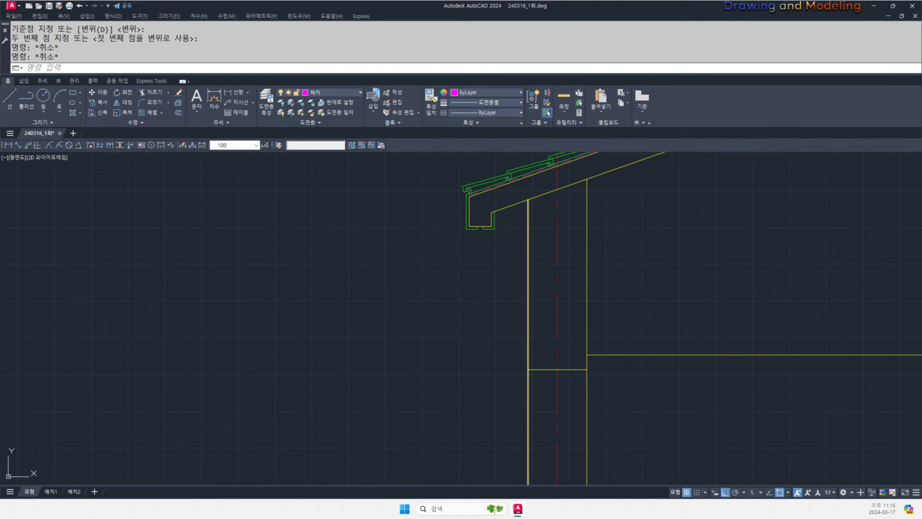
middle_drag(505, 352, 517, 362)
text(o)
key(Return)
text(190)
key(Return)
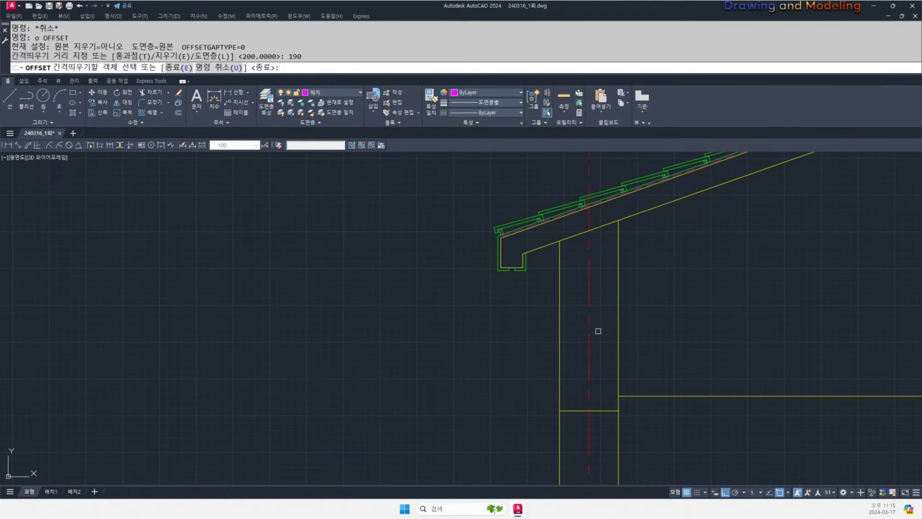
click(617, 287)
click(607, 300)
key(Escape)
key(Escape)
- Offset the horizontal line crossing the entrance-side wall by 150 upward
key(Return)
text(150)
key(Return)
scroll(583, 411, up, 2)
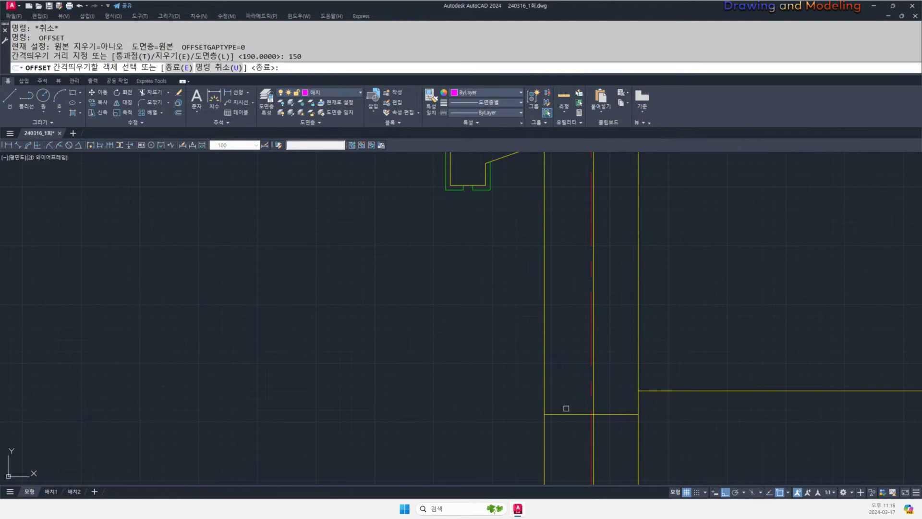
click(572, 410)
click(578, 405)
key(Escape)
key(Escape)
- Fillet the raised horizontal line and the new vertical wall line into a sharp corner
scroll(584, 390, up, 2)
text(f)
key(Return)
click(593, 377)
click(607, 362)
click(606, 363)
key(Escape)
key(Escape)
- Trim the part of the new vertical wall line that extends above the roof slab's underside
scroll(610, 363, down, 2)
middle_drag(615, 250, 609, 324)
scroll(610, 324, up, 4)
text(tr)
key(Return)
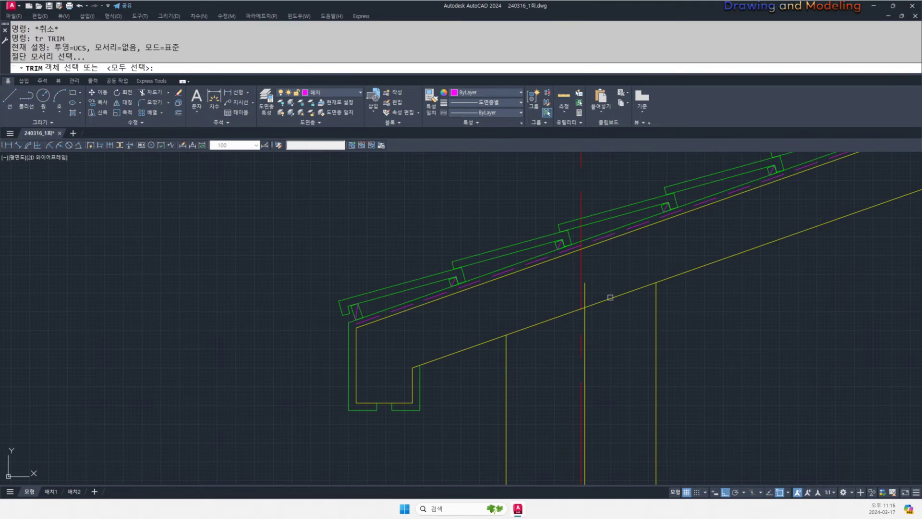
key(Return)
key(Escape)
key(Escape)
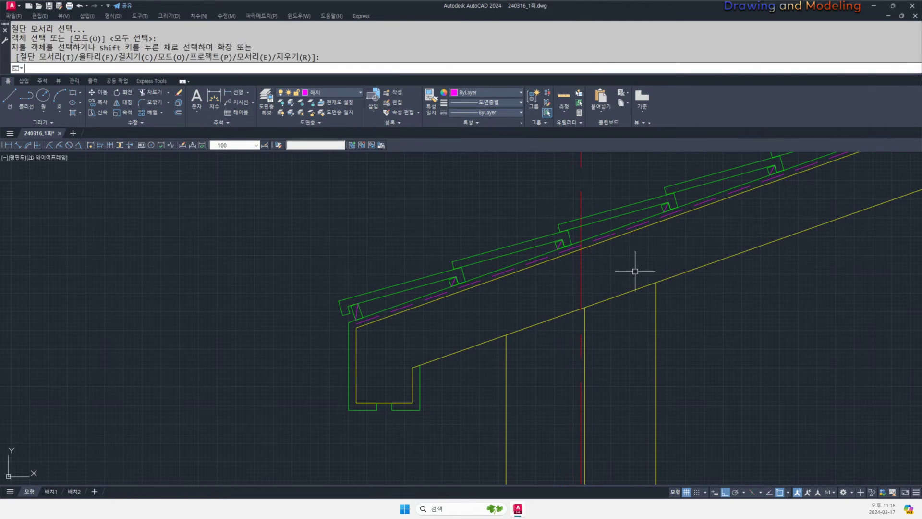
- Trim the roof underside between the new vertical wall line and the wall's inner face
key(Return)
key(Return)
click(634, 271)
click(626, 302)
key(Escape)
key(Escape)
- Offset the vertical line inside the entrance-side wall by 60 toward the outer face twice in succession
scroll(614, 326, down, 5)
middle_drag(610, 364, 624, 305)
text(o)
key(Return)
text(60)
key(Return)
scroll(622, 345, up, 5)
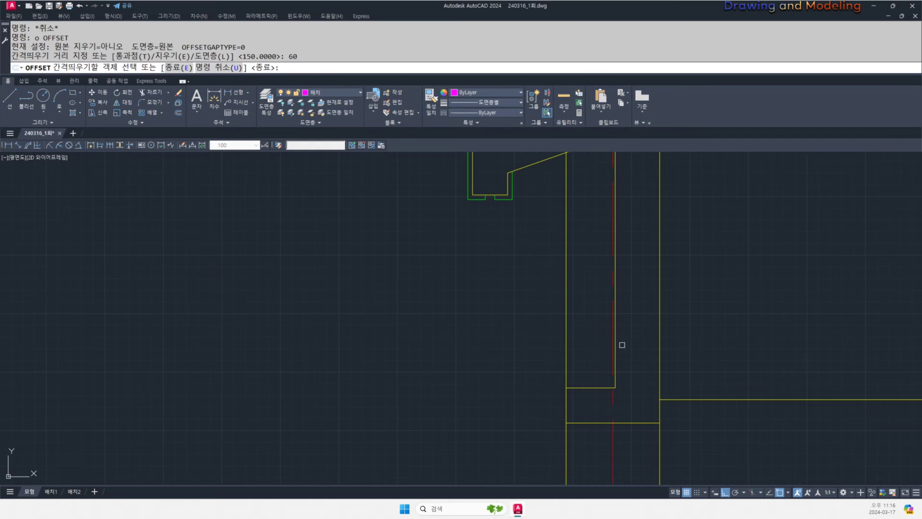
click(616, 307)
click(579, 315)
click(601, 296)
click(580, 291)
key(Escape)
- Put the middle line of the wall cavity on the 단열재 layer and set its linetype scale to 0.6
click(600, 286)
scroll(552, 278, down, 3)
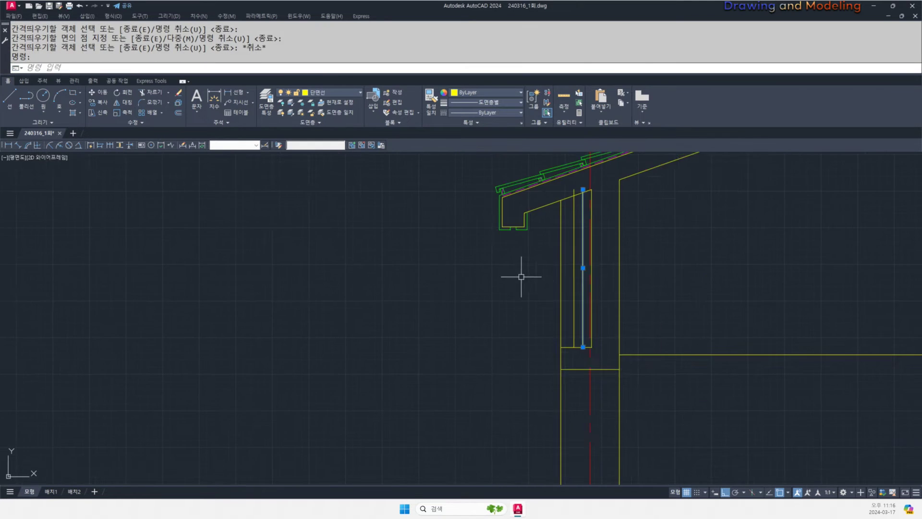
middle_drag(521, 276, 563, 355)
click(319, 93)
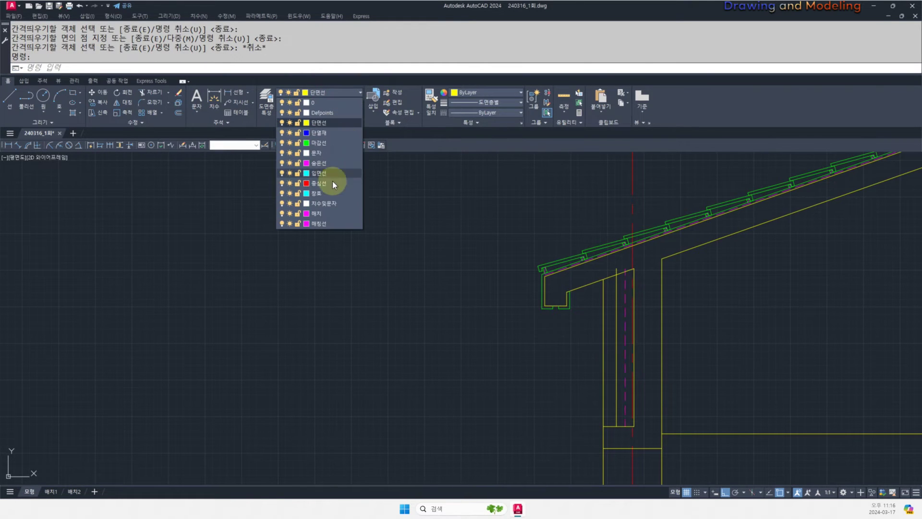
click(321, 133)
key(ctrl+1)
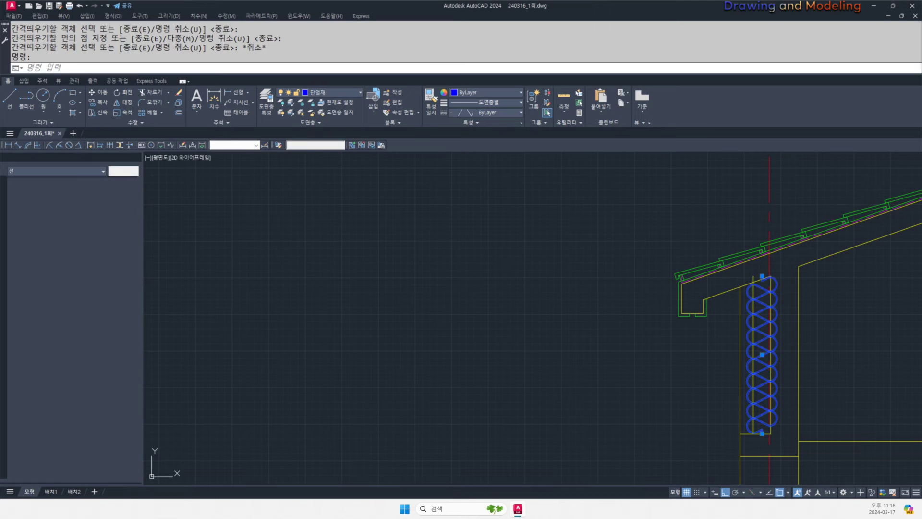
text(0.6)
key(Return)
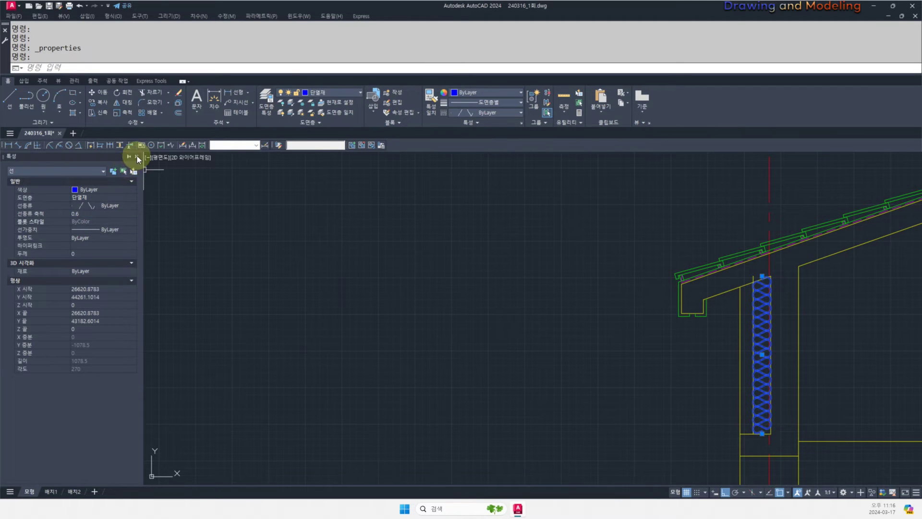
click(137, 157)
key(Escape)
- Trim the cavity's outer boundary line where it extends above the roof underside
middle_drag(688, 270, 561, 293)
scroll(557, 298, up, 10)
text(tr)
key(space)
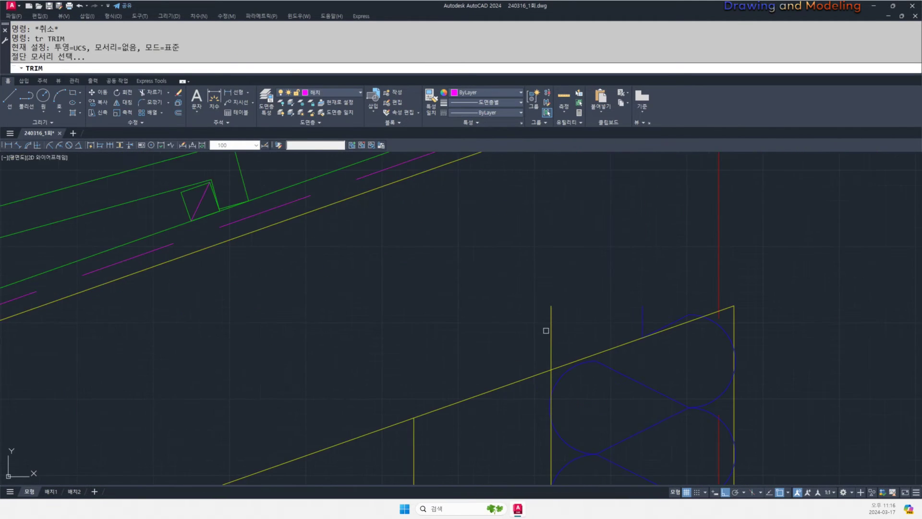
key(space)
click(547, 329)
click(577, 311)
click(546, 319)
key(Escape)
scroll(553, 294, down, 5)
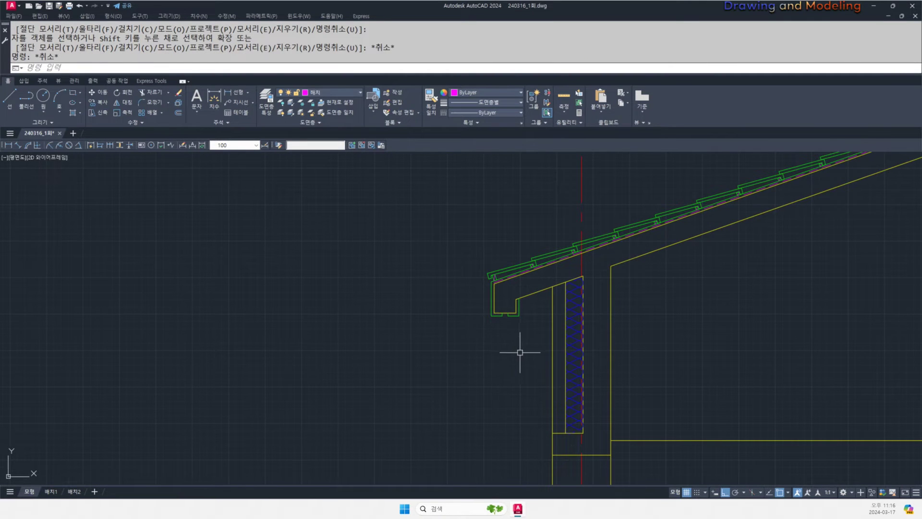
- Draw a horizontal soffit line from the eave's inner face to the outer face of the entrance-side wall
text(l)
key(space)
scroll(528, 304, up, 4)
click(496, 309)
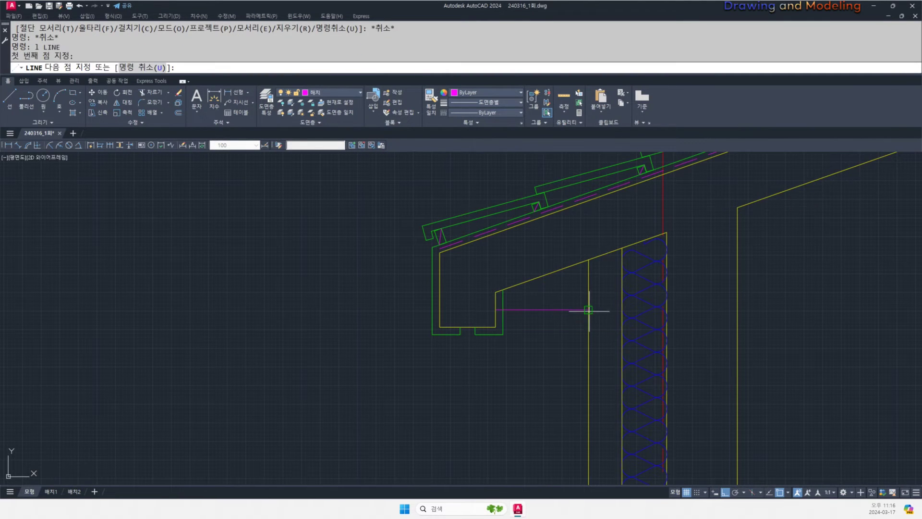
click(589, 311)
key(Escape)
key(Escape)
- Trim the green eave finish line above the new soffit line
scroll(485, 309, up, 4)
text(tr)
click(609, 304)
click(584, 320)
key(space)
key(Escape)
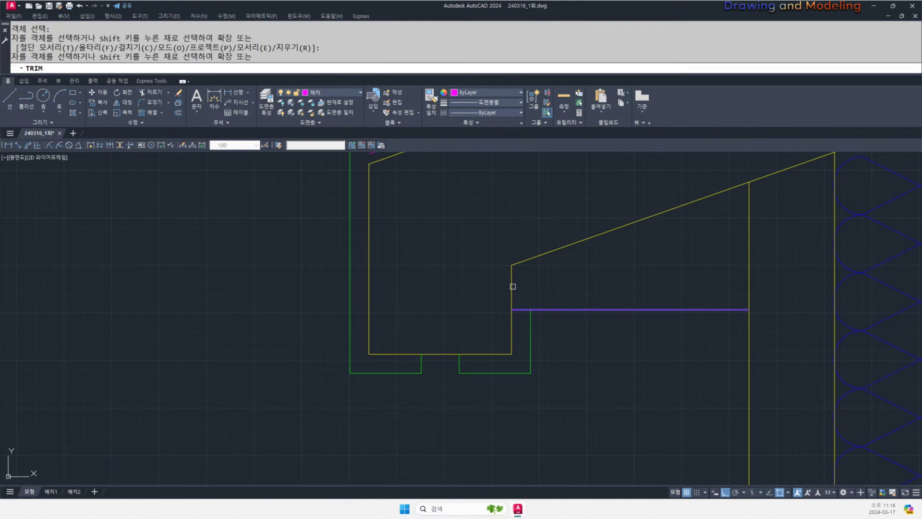
- Match the soffit line's properties to the sloped roof underside line
scroll(585, 350, down, 4)
text(ma)
key(space)
click(591, 313)
click(584, 358)
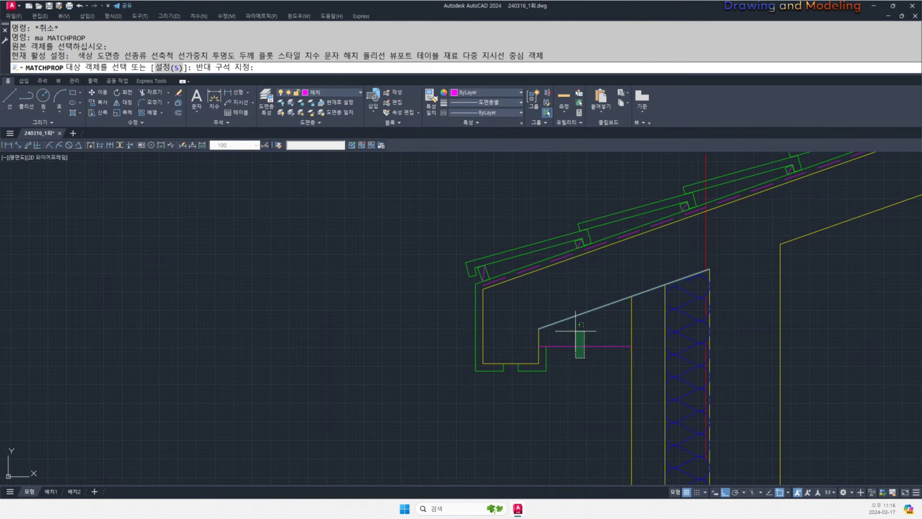
click(575, 330)
key(Escape)
key(Escape)
- Draw a small square above the soffit line, with its corner where the line meets the eave's inner face
middle_drag(566, 354, 584, 358)
scroll(584, 358, up, 2)
scroll(584, 358, down, 4)
middle_drag(663, 388, 614, 344)
scroll(613, 344, down, 2)
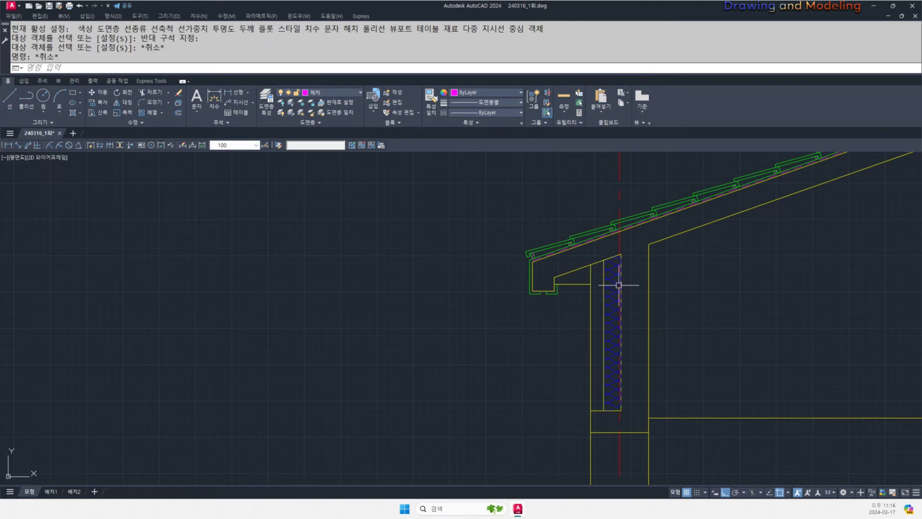
middle_drag(618, 285, 637, 316)
scroll(613, 350, up, 4)
scroll(510, 360, up, 1)
text(r)
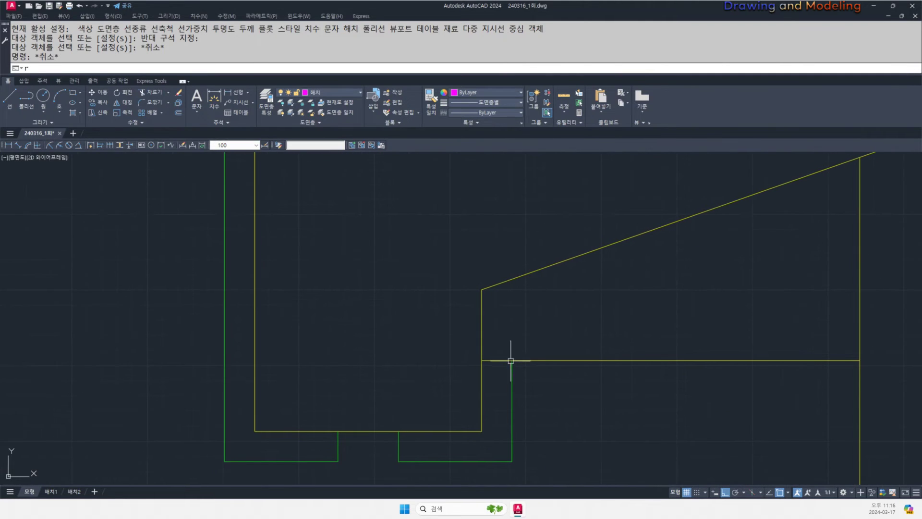
text(ec)
key(Return)
click(481, 360)
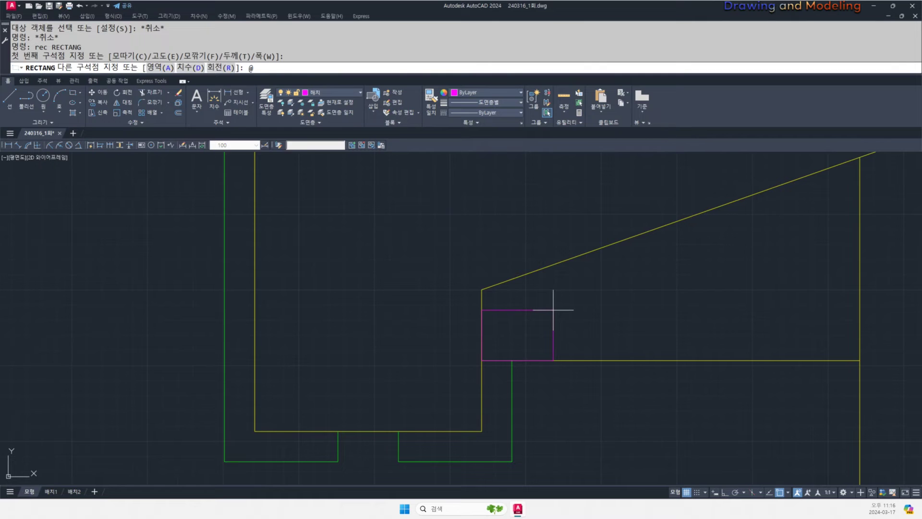
key(Return)
key(Escape)
key(Escape)
click(571, 329)
click(533, 353)
key(Escape)
key(Escape)
- Draw a 36 by 36 square in the free space below the soffit line
scroll(550, 371, down, 4)
middle_drag(548, 380, 519, 348)
text(rec)
key(Return)
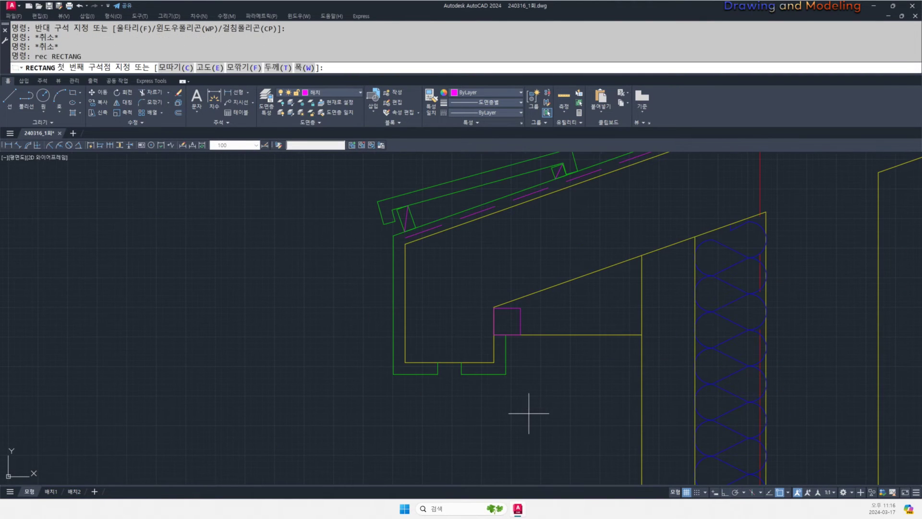
click(529, 413)
text(@36,36)
key(Return)
key(Escape)
key(Escape)
- Match the properties of both small squares to the soffit line
scroll(572, 397, up, 4)
middle_drag(583, 411, 562, 400)
text(ma)
key(Return)
click(541, 229)
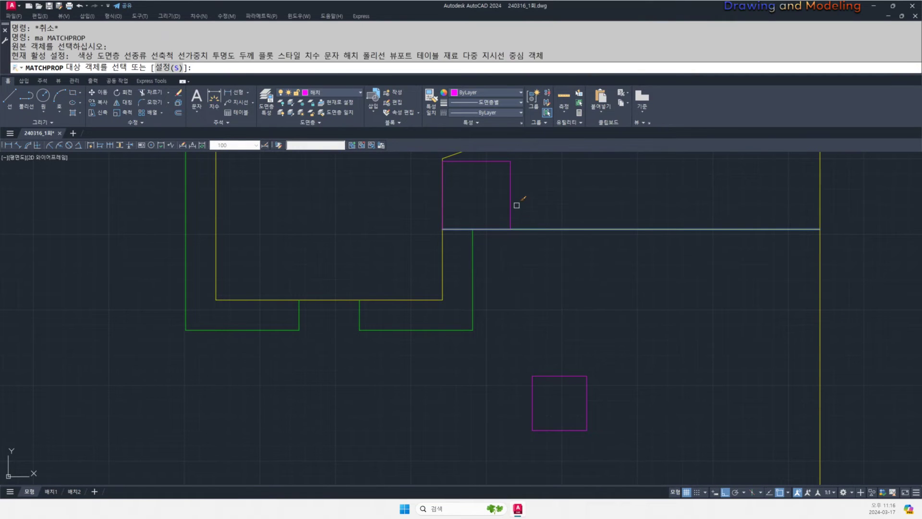
click(518, 199)
click(504, 216)
click(582, 339)
click(540, 388)
key(Escape)
key(Escape)
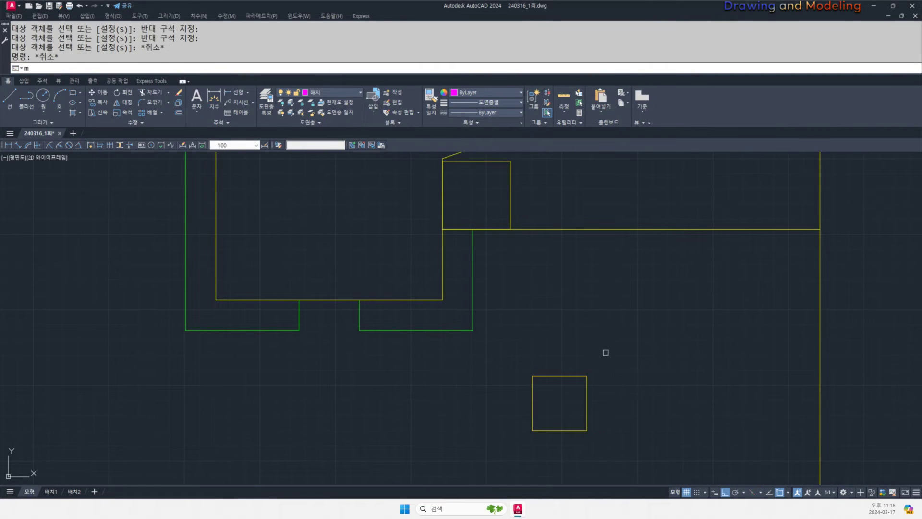
- Move the 36 by 36 square so its upper outer corner meets the green finish line's end on the soffit
text(m)
key(Return)
click(538, 375)
key(Return)
click(532, 376)
click(473, 229)
key(Escape)
key(Escape)
- Fill the 36 by 36 square under the soffit with a diagonal line hatch
middle_drag(492, 259, 558, 376)
scroll(598, 377, up, 2)
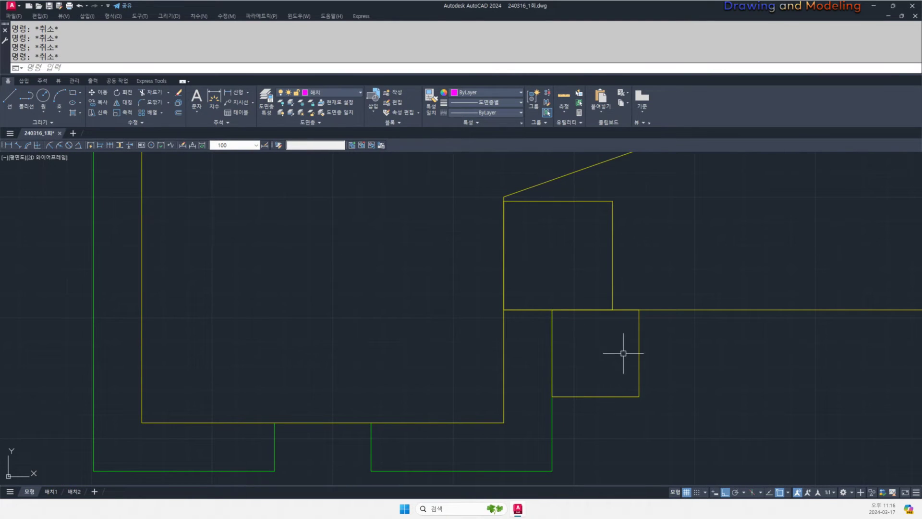
text(h)
key(Return)
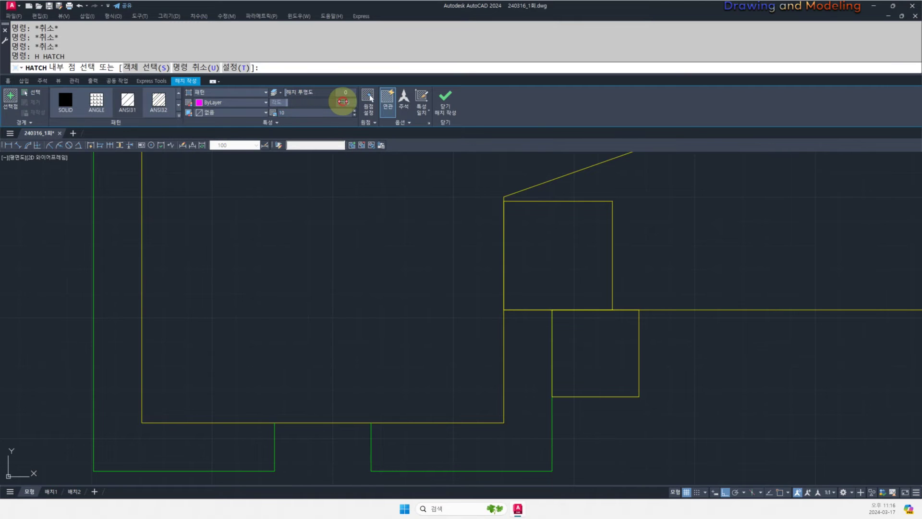
mouse_move(513, 321)
middle_down()
mouse_move(455, 335)
mouse_move(437, 317)
middle_up()
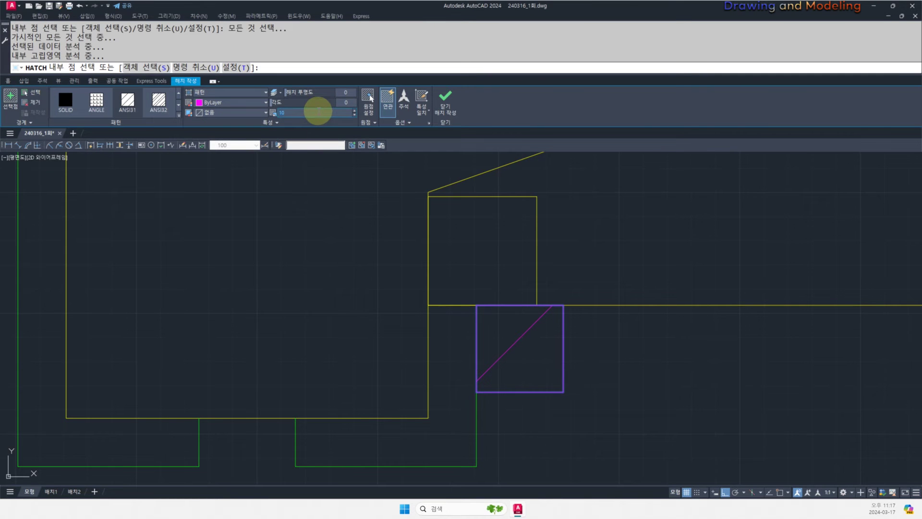
key(Escape)
key(Escape)
key(Escape)
scroll(438, 247, down, 4)
scroll(433, 300, up, 2)
middle_drag(433, 301, 432, 321)
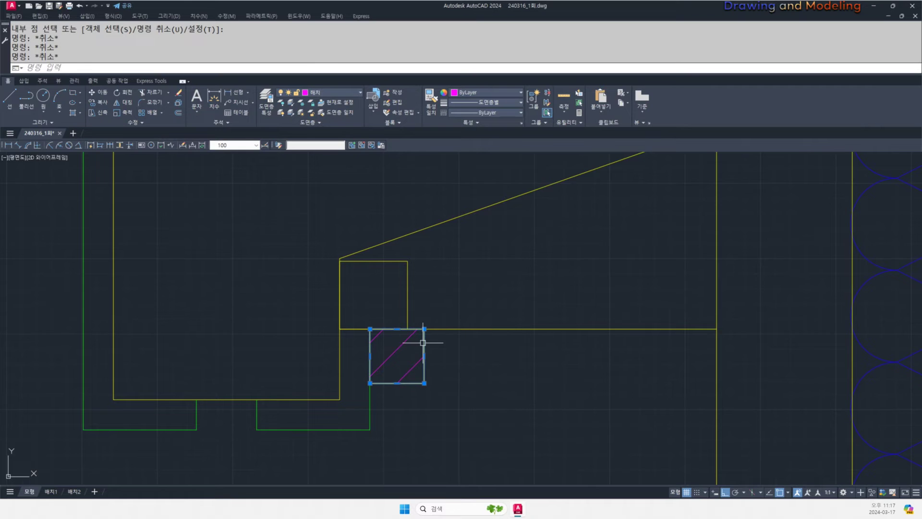
- Mirror both small soffit squares about the vertical axis through the soffit line's midpoint, keeping the originals
click(411, 296)
click(404, 295)
middle_drag(501, 318, 488, 330)
text(mi)
key(space)
click(524, 339)
click(513, 292)
key(space)
key(Escape)
key(Escape)
middle_drag(432, 377, 511, 370)
- Draw lines joining the lower pair of squares along their bottom edges and the upper pair along their top edges
text(l)
key(space)
key(Escape)
key(Escape)
middle_drag(609, 366, 566, 364)
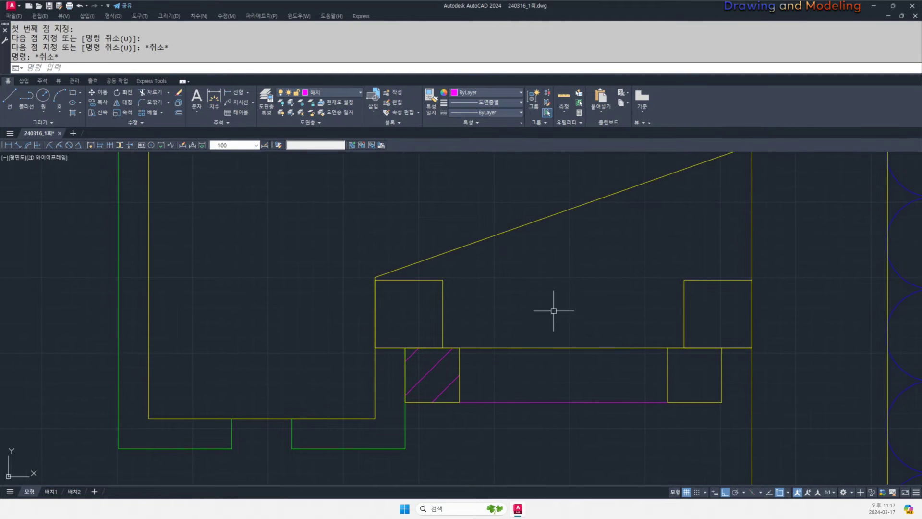
text(l)
key(space)
click(443, 280)
key(Escape)
key(Escape)
- Match the properties of the two connecting soffit lines to the green finish line
middle_drag(473, 319, 500, 346)
text(ma)
key(space)
click(443, 435)
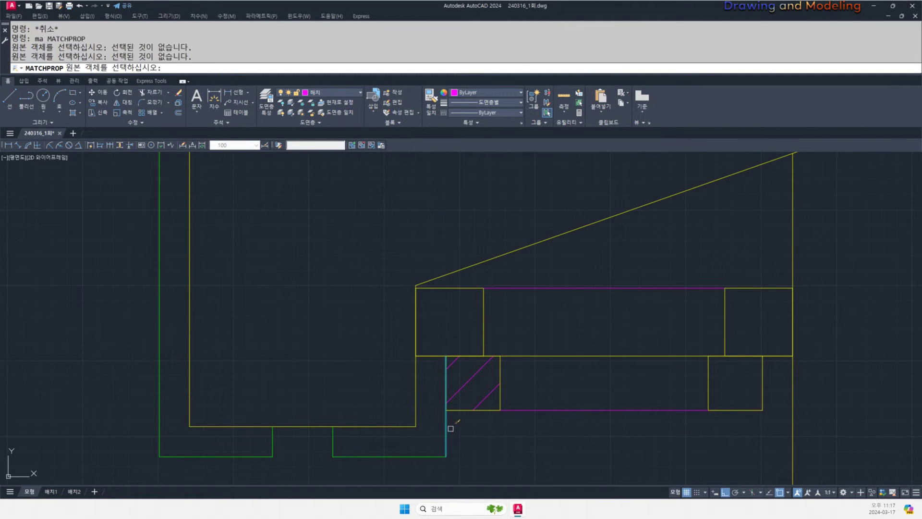
click(449, 428)
click(586, 418)
click(582, 403)
click(633, 295)
click(632, 283)
key(Escape)
click(625, 303)
click(622, 294)
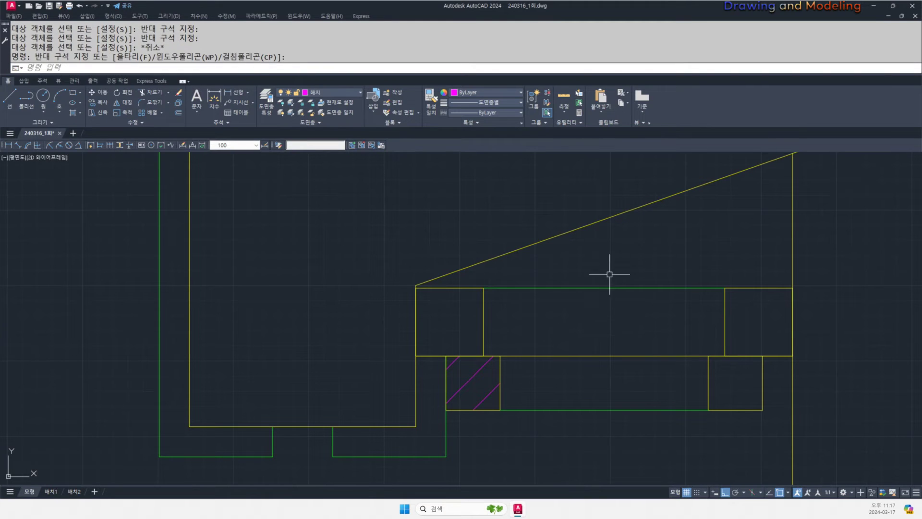
click(609, 274)
click(606, 279)
key(Escape)
click(606, 278)
click(593, 315)
click(620, 411)
click(575, 414)
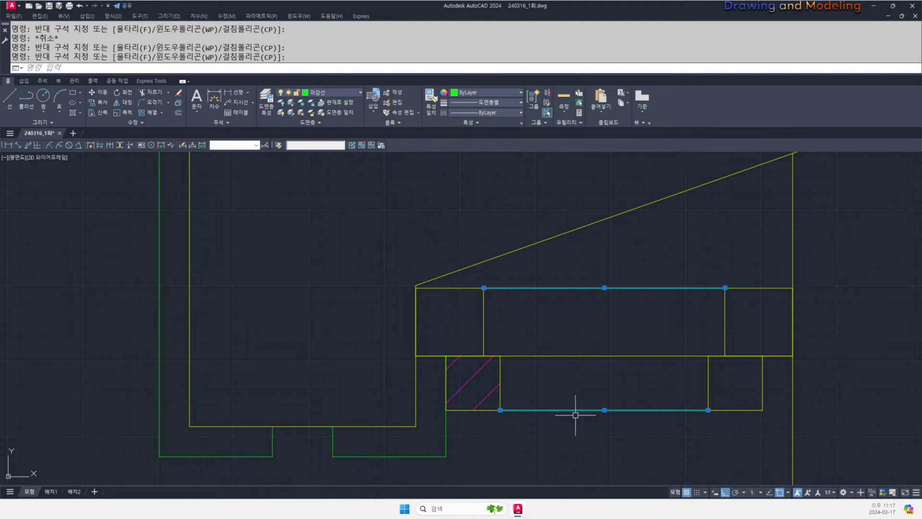
click(350, 91)
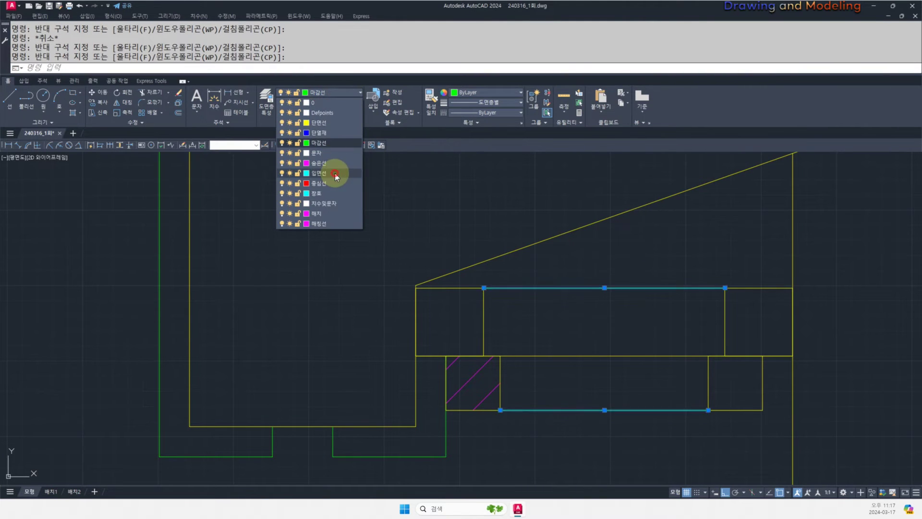
click(335, 173)
click(334, 90)
key(Escape)
key(Escape)
click(329, 146)
- Offset the wall's outer face line 20 outward, toward the eave
mouse_move(634, 349)
middle_down()
mouse_move(523, 319)
mouse_move(567, 326)
middle_up()
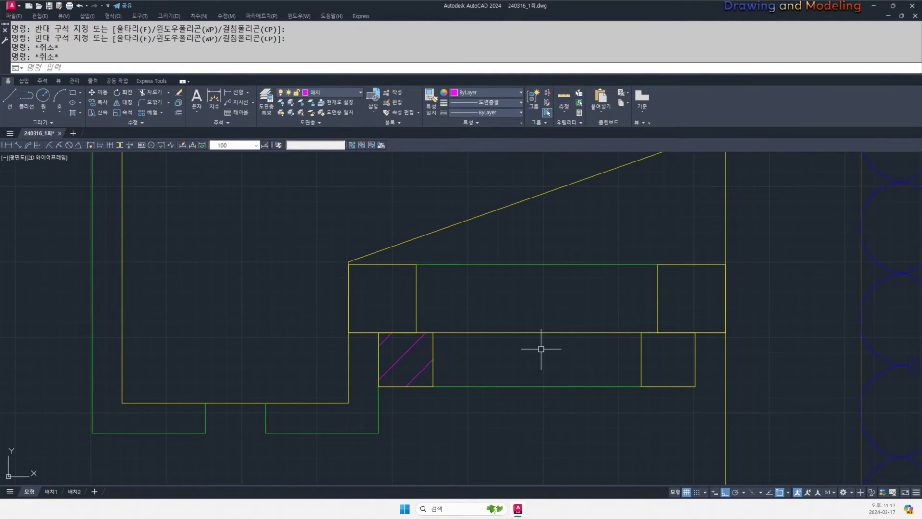
text(o)
key(Return)
text(20)
key(Return)
click(726, 375)
click(694, 411)
key(Escape)
key(Escape)
- Trim the part of the offset wall line above the soffit line, using the soffit line as the cutting edge
text(tr)
key(space)
click(609, 339)
click(597, 324)
key(space)
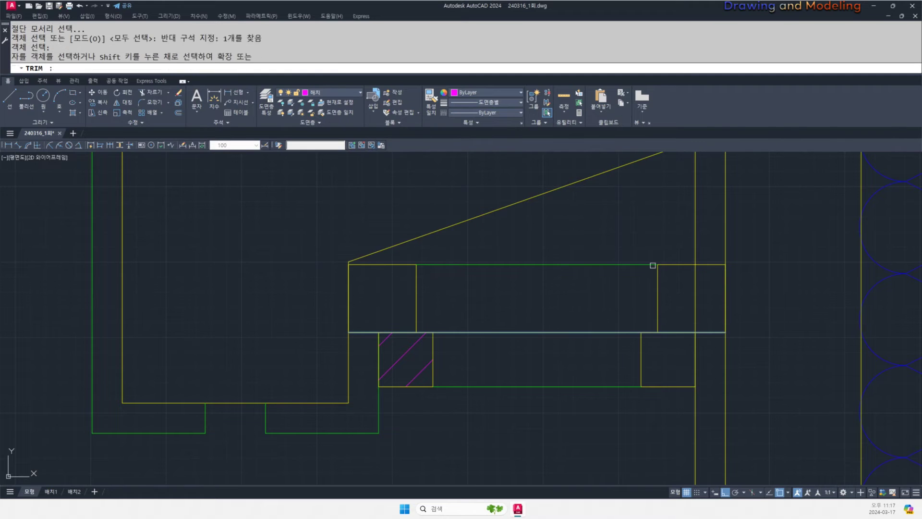
click(653, 263)
key(Escape)
key(Escape)
- Match the properties of the trimmed offset wall line to the green finish line
middle_drag(386, 397, 448, 319)
text(ma)
key(space)
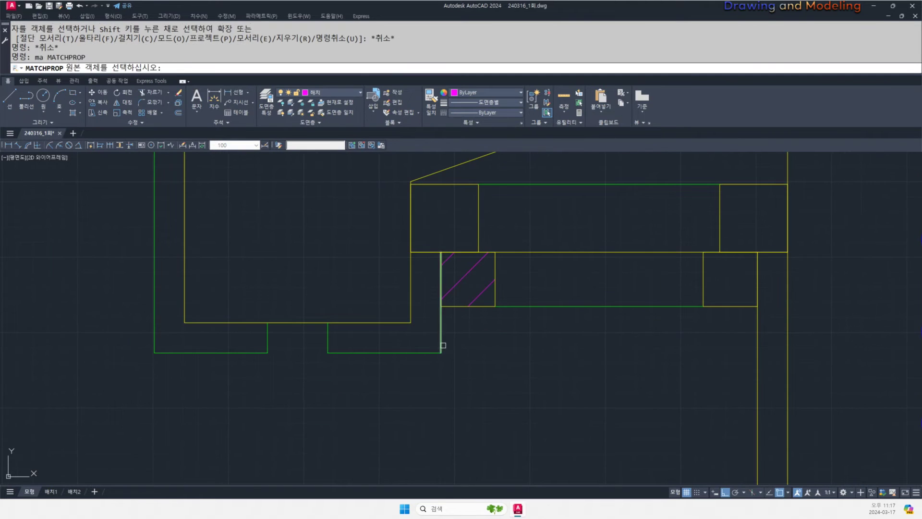
click(447, 344)
click(446, 341)
click(437, 344)
click(439, 338)
middle_drag(733, 333, 657, 355)
click(692, 331)
click(630, 375)
key(Escape)
key(Escape)
- Draw a diagonal line from lower outer to upper inner corner across each of the two upper soffit squares, rising toward the wall
mouse_move(527, 294)
middle_down()
mouse_move(551, 354)
mouse_move(640, 354)
middle_up()
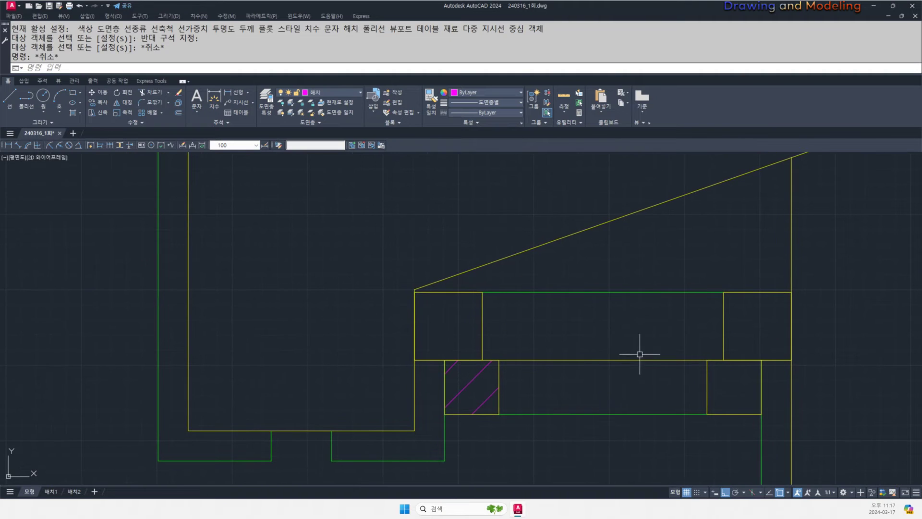
middle_drag(578, 323, 527, 320)
text(l)
key(Return)
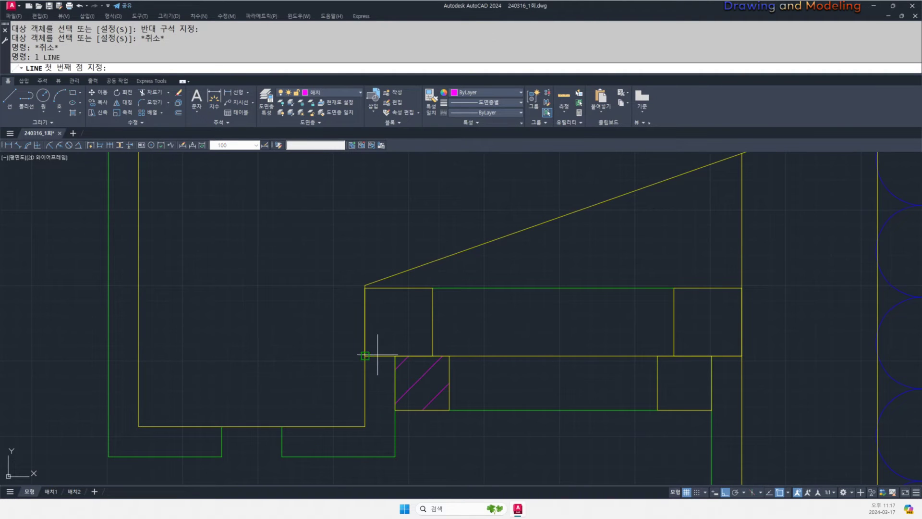
click(365, 356)
click(433, 288)
key(Escape)
text(l)
key(Return)
click(673, 355)
click(742, 288)
key(Escape)
key(Escape)
middle_drag(647, 399, 678, 369)
click(715, 353)
key(Escape)
key(Escape)
- Offset the bottom line of the lintel under the insulated wall 20 downward
scroll(679, 383, down, 5)
scroll(673, 334, up, 3)
scroll(673, 334, down, 5)
mouse_move(677, 400)
middle_down()
mouse_move(642, 333)
mouse_move(646, 216)
middle_up()
middle_drag(644, 402, 638, 342)
middle_drag(660, 385, 658, 421)
text(o)
key(space)
text(20)
key(space)
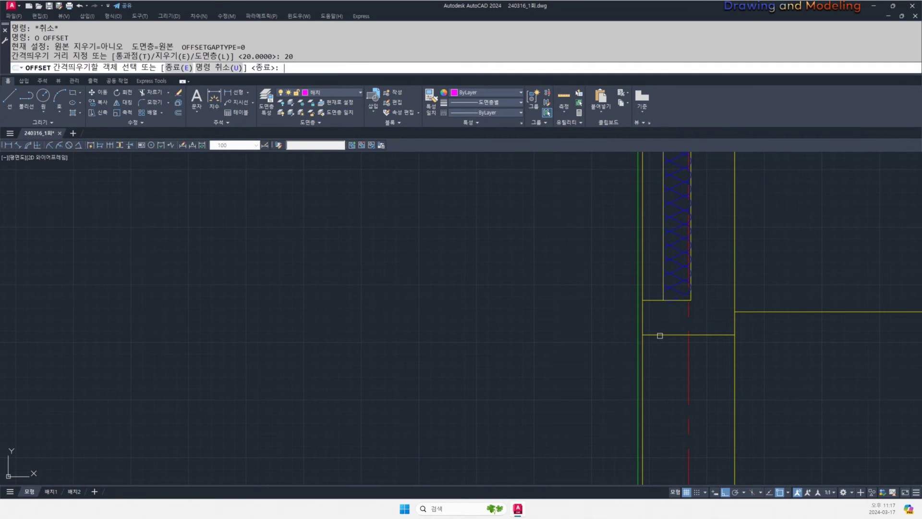
click(659, 335)
click(654, 345)
key(Escape)
key(Escape)
- Fillet the offset lintel line with the green wall finish line into a sharp outer corner
scroll(646, 342, up, 2)
text(f)
key(space)
click(651, 338)
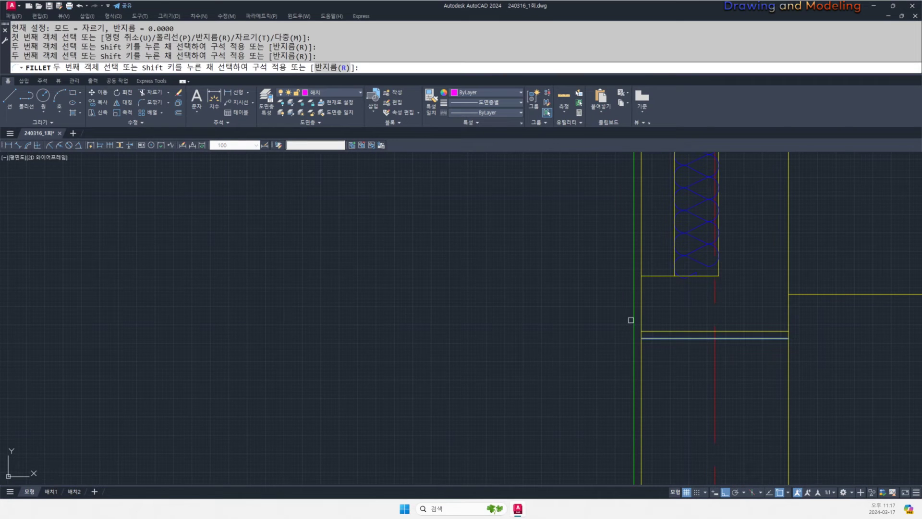
click(634, 321)
key(Escape)
key(Escape)
- Match the properties of the line below the lintel to the green wall finish line
scroll(646, 341, up, 3)
key(space)
click(595, 309)
click(601, 315)
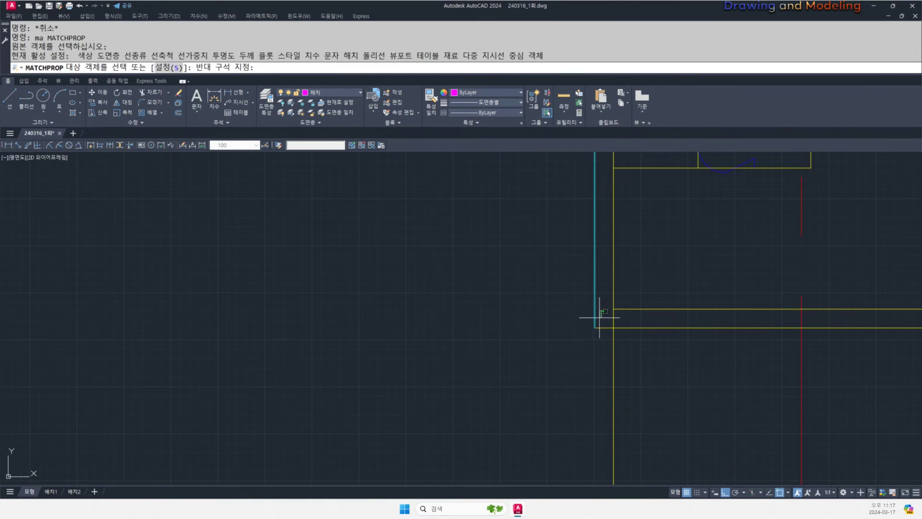
click(572, 337)
key(Escape)
key(Escape)
- Trim the surplus line pieces where the finish line below the lintel meets the wall lines
scroll(585, 336, up, 2)
text(tr)
key(space)
key(space)
click(594, 333)
key(Escape)
key(Escape)
scroll(602, 340, down, 3)
middle_drag(763, 350, 630, 373)
scroll(614, 362, down, 3)
scroll(601, 358, up, 4)
text(tr)
key(space)
drag(669, 370, 646, 356)
key(space)
click(669, 342)
key(Escape)
key(Escape)
scroll(651, 336, down, 2)
scroll(610, 323, up, 1)
middle_drag(644, 355, 631, 346)
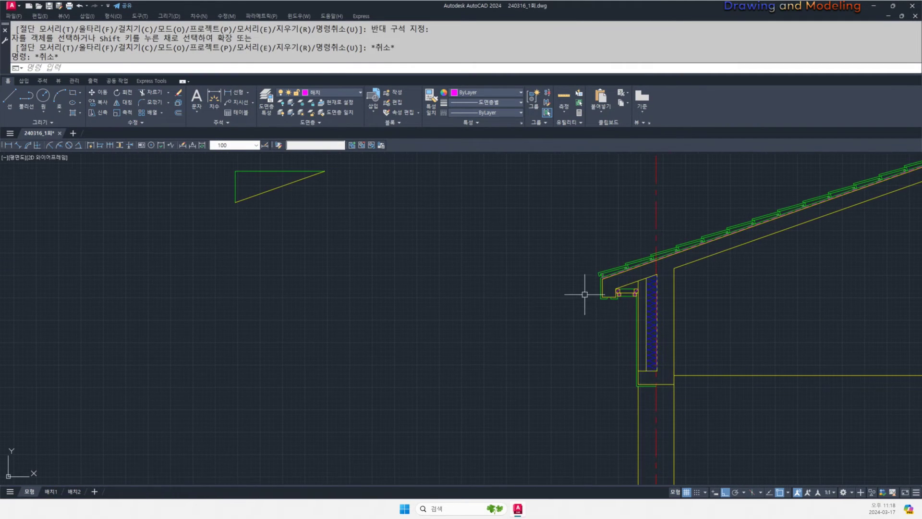
- Draw a 100 by 45 rectangle above the entrance landing, just outside the wall
scroll(633, 309, down, 5)
scroll(609, 256, down, 3)
scroll(628, 262, up, 3)
scroll(628, 329, down, 5)
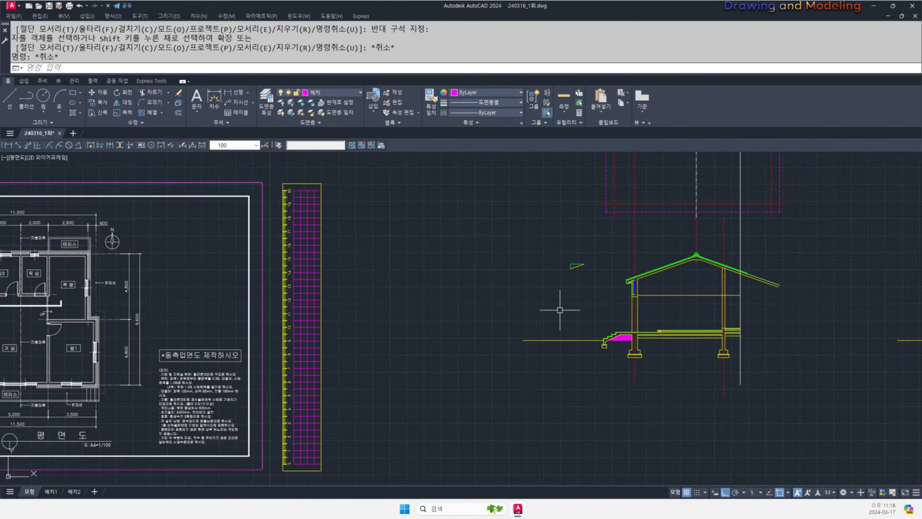
scroll(654, 336, up, 6)
text(rec)
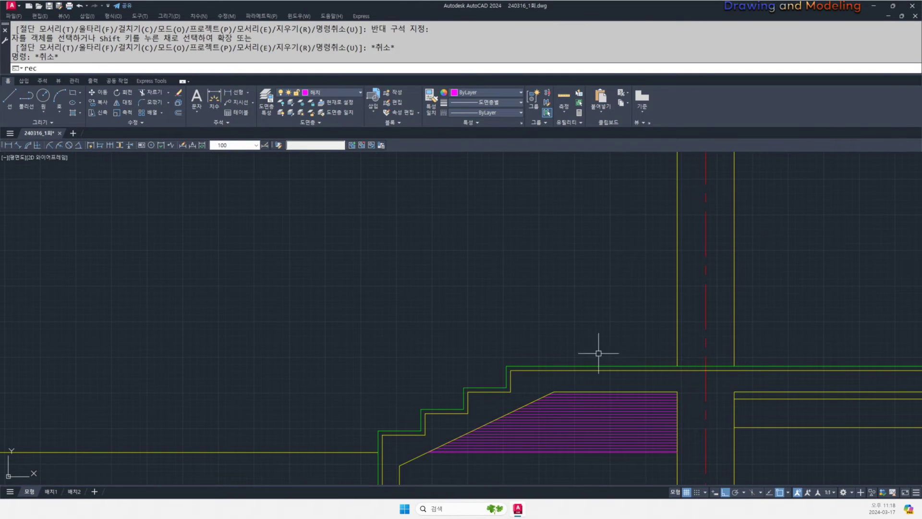
key(Return)
click(589, 355)
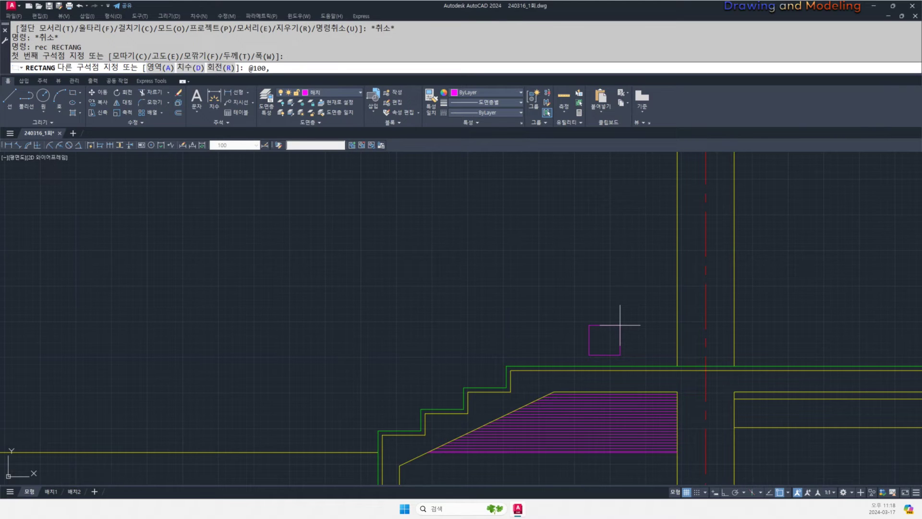
text(@100,45)
key(Return)
key(Escape)
key(Escape)
- Explode the 100 by 45 rectangle into separate lines
scroll(612, 357, up, 3)
click(596, 341)
click(564, 327)
text(x)
key(Return)
key(Escape)
key(Escape)
- Offset the top line of the exploded rectangle 15 downward
text(o)
key(Return)
text(15)
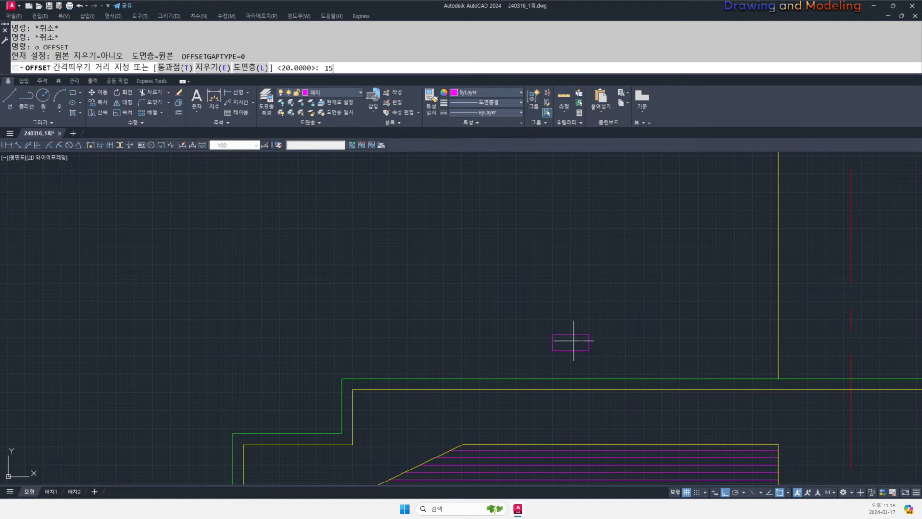
key(Return)
scroll(580, 343, up, 3)
click(558, 317)
click(556, 335)
key(Escape)
key(Escape)
- Offset the left edge of the exploded rectangle 35 to the right
key(Return)
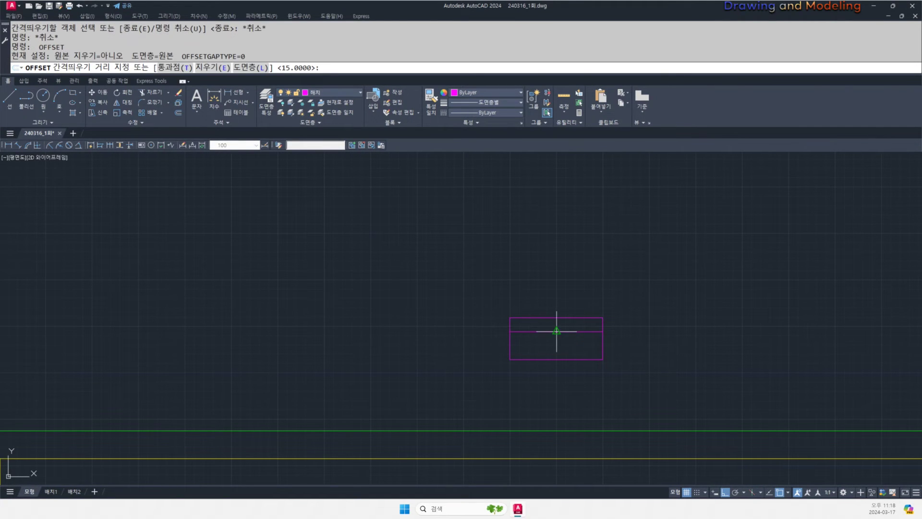
text(35)
key(Return)
scroll(524, 334, up, 2)
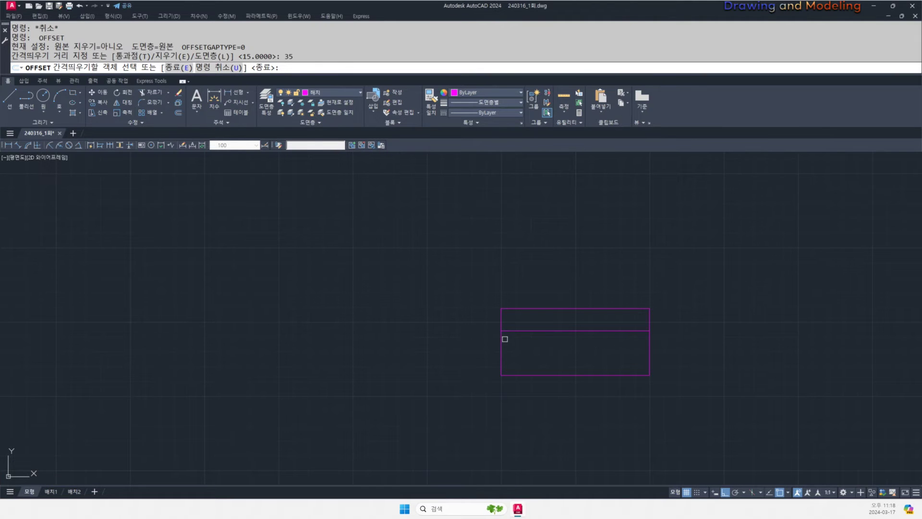
click(504, 339)
click(498, 340)
click(500, 340)
click(550, 351)
key(Escape)
key(Escape)
- Trim the rectangle's upper left corner along the two offset lines to form a stepped frame profile
middle_drag(550, 334, 574, 364)
scroll(611, 384, up, 4)
text(tr)
mouse_move(631, 390)
mouse_down()
mouse_move(611, 371)
mouse_move(641, 393)
mouse_move(612, 408)
mouse_up()
key(space)
key(Escape)
key(space)
key(space)
drag(514, 337, 483, 315)
key(Escape)
- Join the trimmed lines of the stepped frame profile into one polyline
scroll(488, 305, down, 2)
click(485, 301)
click(700, 386)
scroll(591, 384, down, 3)
text(j)
key(Return)
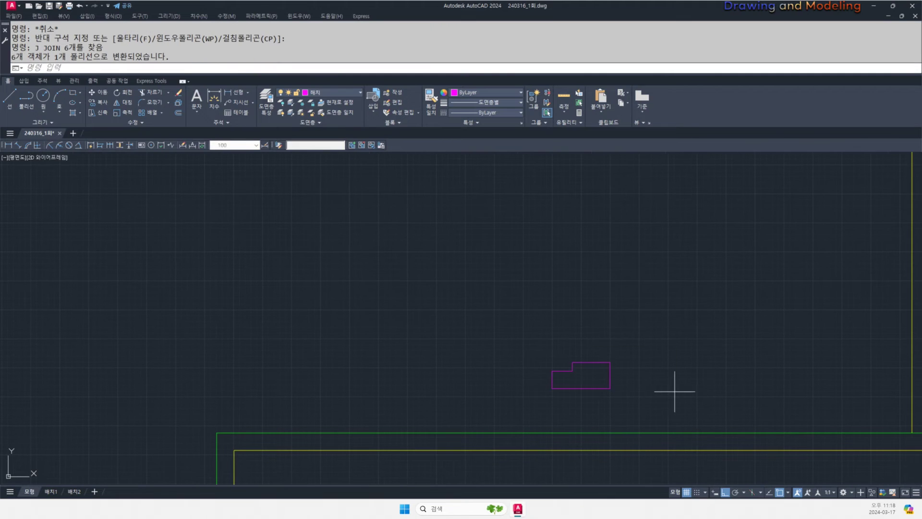
- Mirror the stepped frame profile upward about a horizontal axis above it, keeping the original
click(674, 392)
click(593, 342)
middle_drag(624, 326, 632, 332)
text(mi)
key(space)
click(608, 345)
click(657, 348)
key(space)
key(Escape)
key(Escape)
- Draw the door leaf rectangle between the notch corners of the lower and upper frame profiles
scroll(567, 362, up, 2)
text(rec)
key(space)
click(556, 385)
click(588, 284)
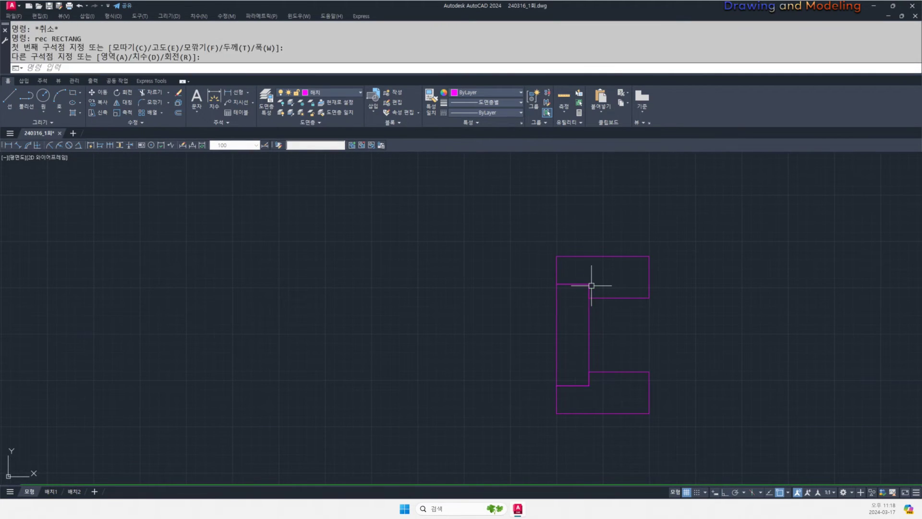
- Match the properties of both frame profiles and the door leaf to the yellow landing slab line
scroll(627, 339, down, 4)
text(ma)
key(space)
click(623, 374)
click(617, 327)
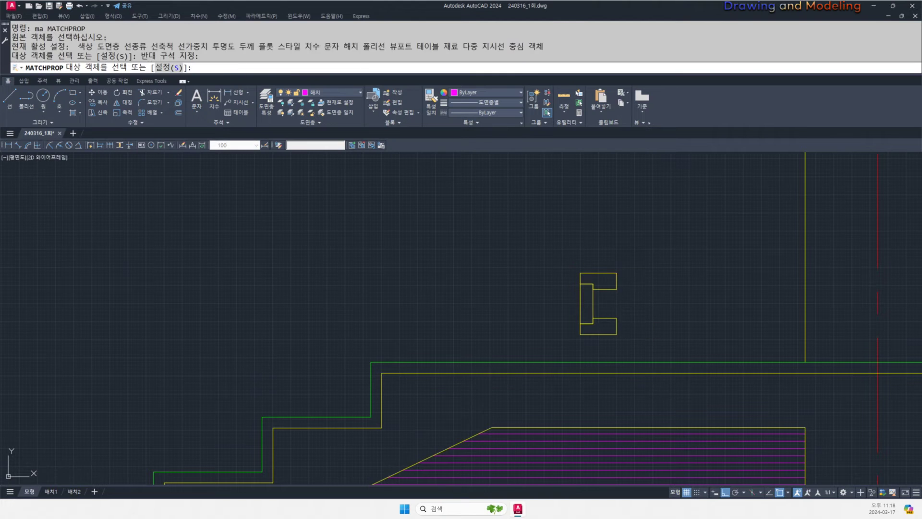
key(Escape)
key(Escape)
- Draw a vertical line joining the inner right corners of the lower and upper frame profiles
scroll(594, 301, up, 2)
text(l)
key(space)
click(629, 328)
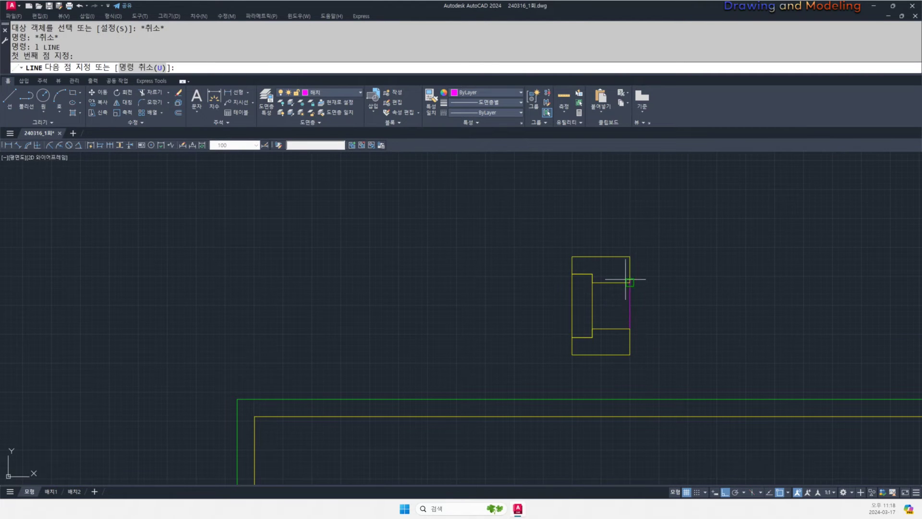
click(630, 283)
key(Escape)
key(Escape)
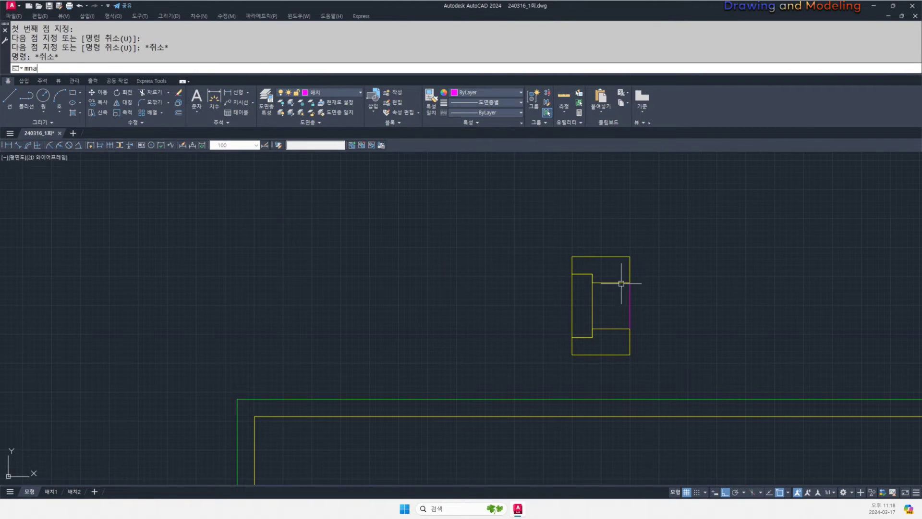
- Put the vertical line between the two frame profiles on the 입면선 layer
click(622, 289)
click(632, 310)
key(Escape)
key(Escape)
click(649, 303)
click(623, 304)
key(Escape)
key(Escape)
click(640, 301)
click(625, 304)
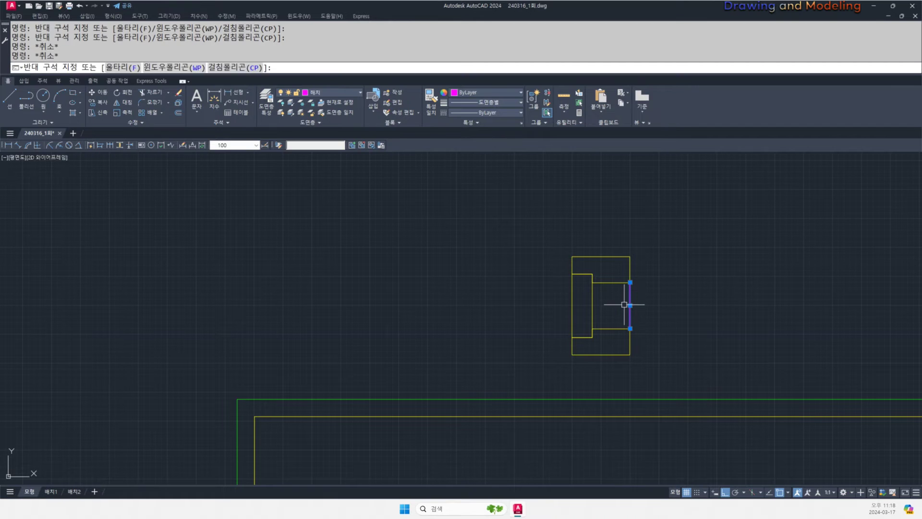
click(484, 96)
click(355, 93)
click(344, 93)
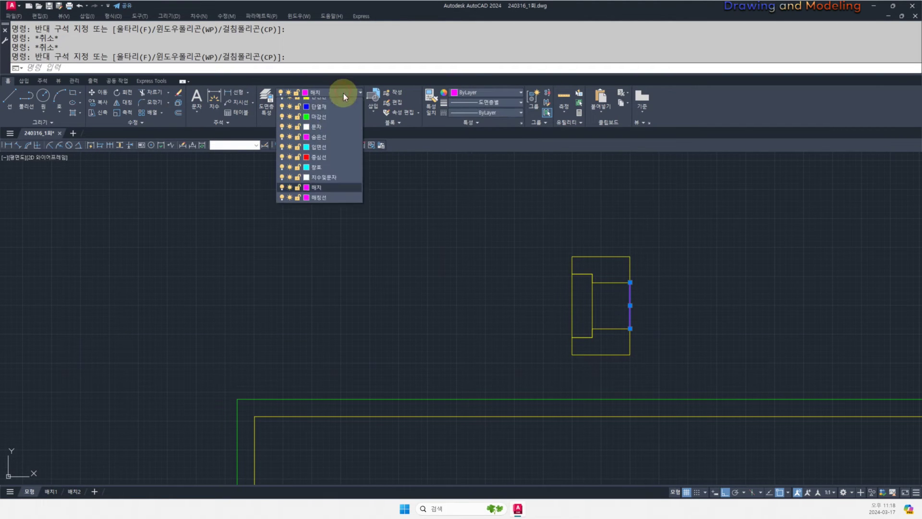
click(321, 174)
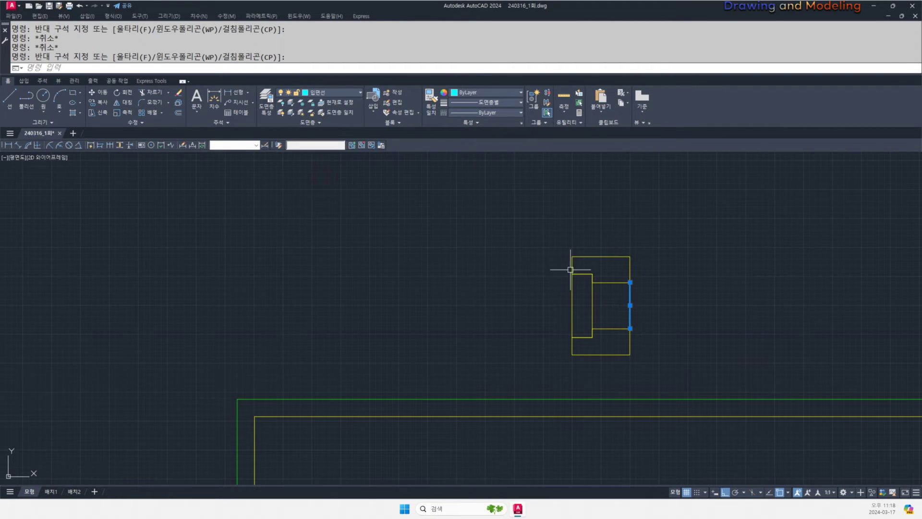
key(Escape)
key(Escape)
- Match the properties of the vertical line between the frame profiles to the green landing finish line
scroll(627, 300, up, 2)
scroll(624, 317, down, 4)
text(ma)
key(space)
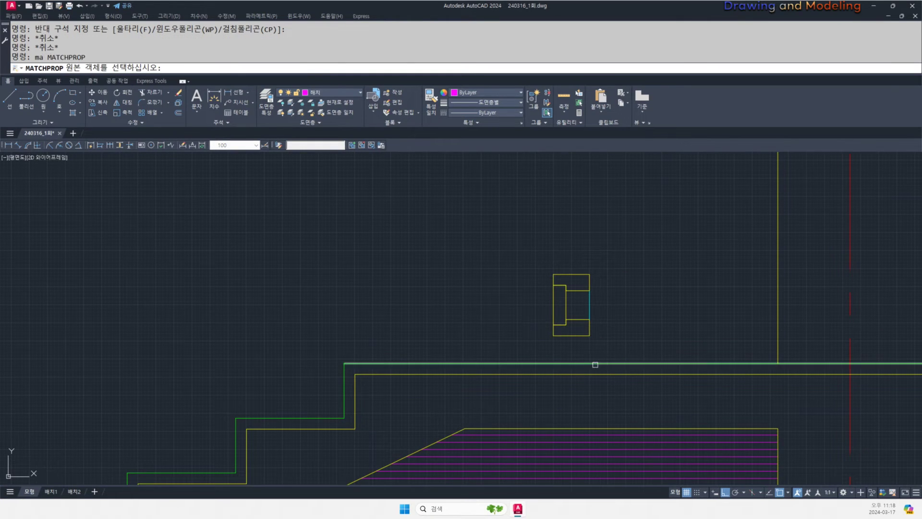
click(595, 363)
scroll(575, 300, up, 4)
click(633, 299)
click(599, 319)
key(Escape)
key(Escape)
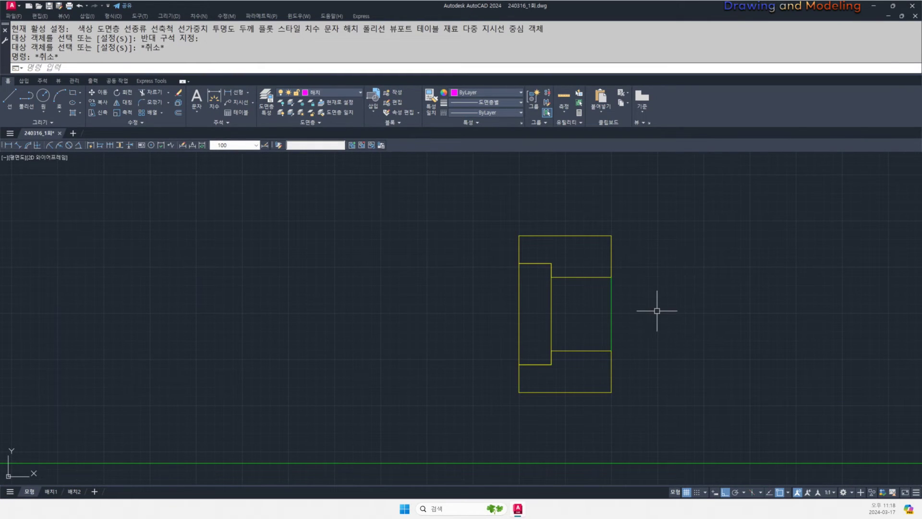
- Move the whole door frame by its bottom midpoint to where the red wall centre line meets the yellow slab line
click(654, 400)
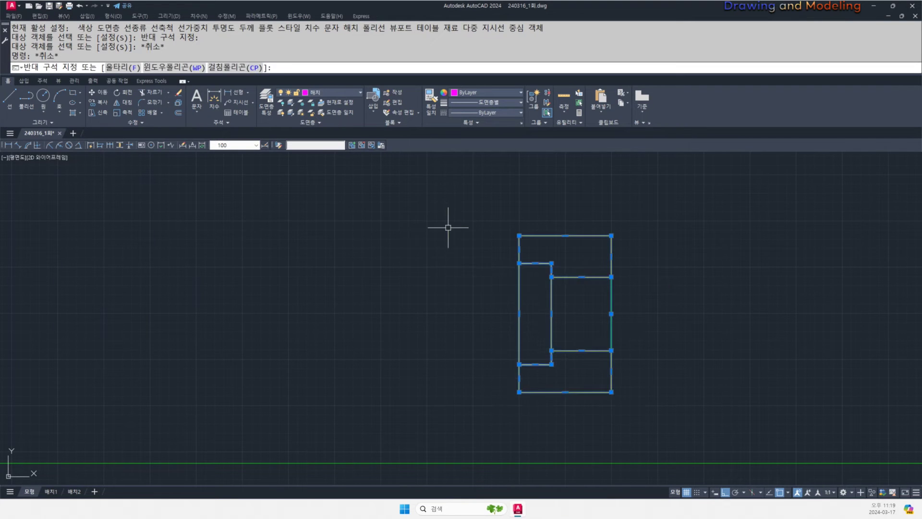
click(447, 226)
scroll(543, 325, down, 4)
scroll(545, 350, up, 2)
text(m)
key(space)
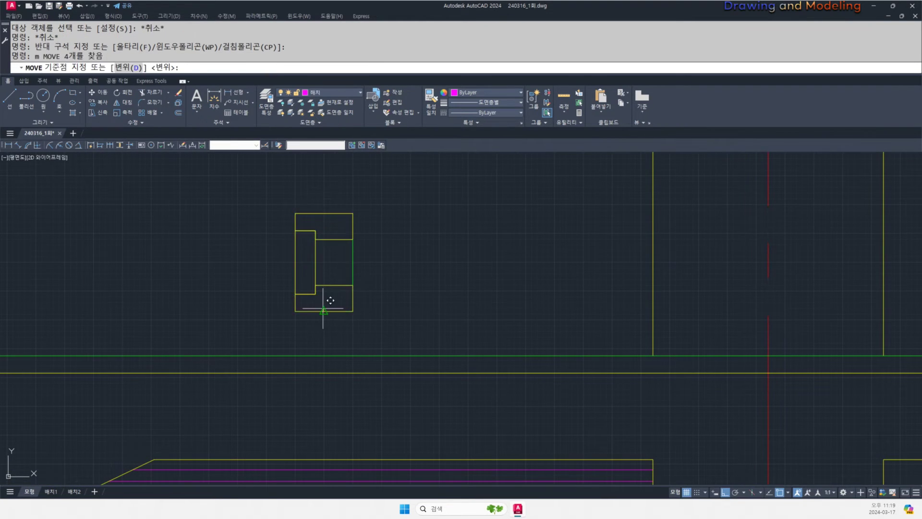
click(324, 311)
click(768, 373)
key(Escape)
key(Escape)
- Trim the green floor finish line where it passes through the lower door frame
scroll(727, 409, up, 3)
text(tr)
key(Return)
click(716, 384)
key(Escape)
click(604, 392)
click(660, 382)
click(608, 384)
key(Escape)
key(Escape)
scroll(665, 353, down, 1)
middle_drag(649, 388, 637, 420)
text(s)
key(Return)
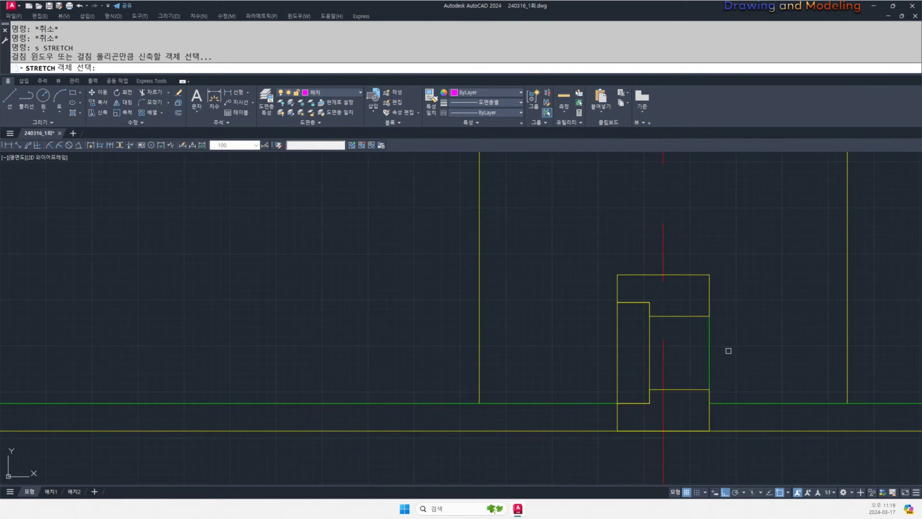
text(o)
key(Return)
key(Escape)
key(Escape)
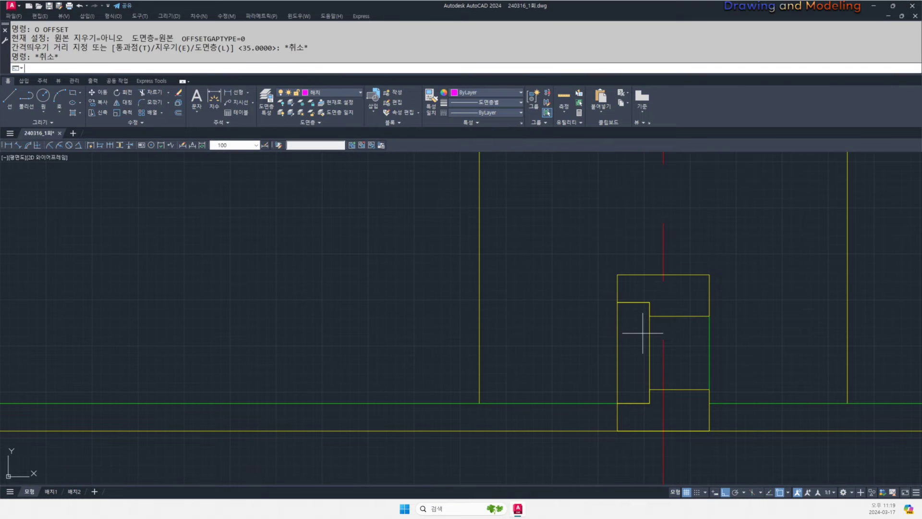
- Offset the green landing finish line left of the door frame 2100 upward
key(Return)
text(2100)
key(Return)
click(558, 403)
click(557, 337)
scroll(555, 349, down, 10)
key(Escape)
key(Escape)
middle_drag(551, 333, 546, 402)
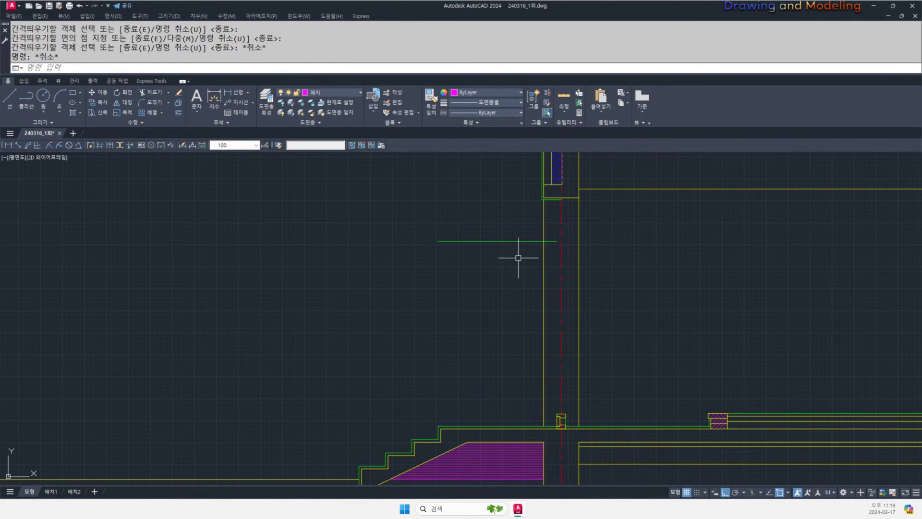
- Stretch the top of the door frame up along the red wall centre line to the level of the offset green line
scroll(554, 412, up, 10)
text(s)
key(space)
click(653, 457)
click(508, 356)
key(space)
click(577, 378)
scroll(580, 414, down, 8)
middle_drag(560, 260, 566, 448)
scroll(589, 339, up, 6)
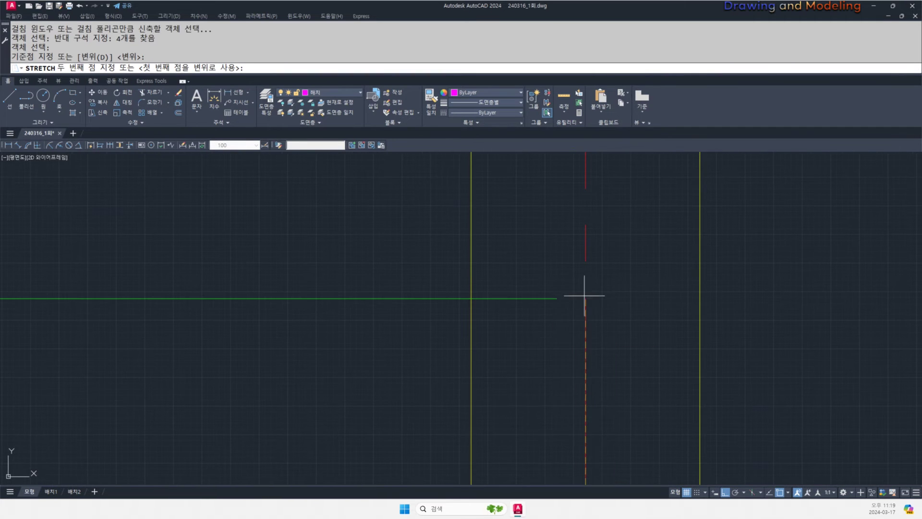
click(585, 299)
key(Escape)
key(Escape)
- Erase the offset green line used as the door height guide
click(535, 283)
click(506, 321)
text(e)
key(space)
mouse_move(579, 316)
middle_down()
mouse_move(572, 376)
mouse_move(594, 420)
middle_up()
scroll(597, 420, down, 4)
scroll(597, 419, up, 2)
text(o)
key(space)
click(609, 422)
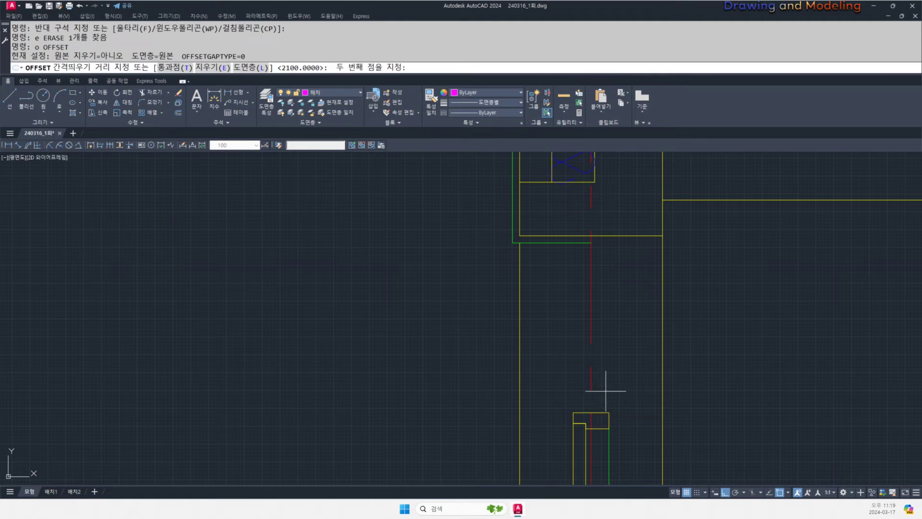
click(608, 412)
key(space)
key(space)
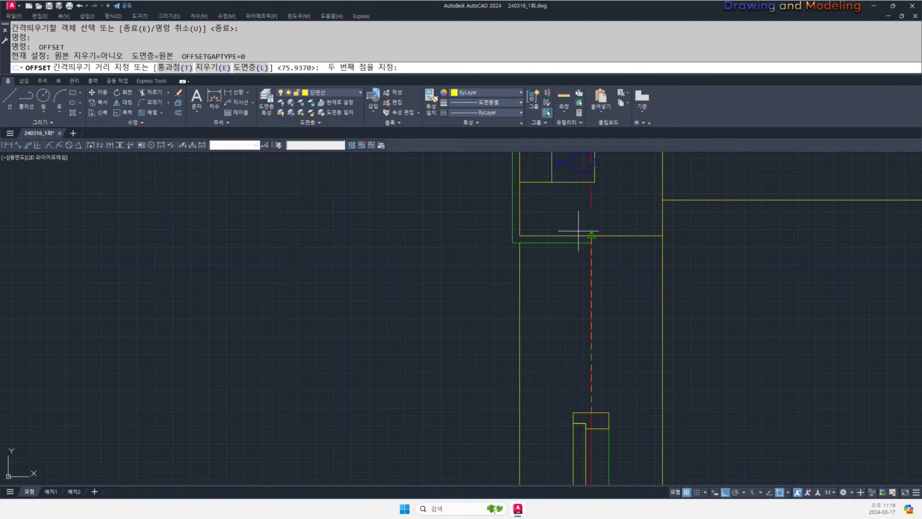
key(Escape)
- Copy the stepped frame profile above the door by its top midpoint to where the centre line meets the yellow lintel underside
text(co)
key(space)
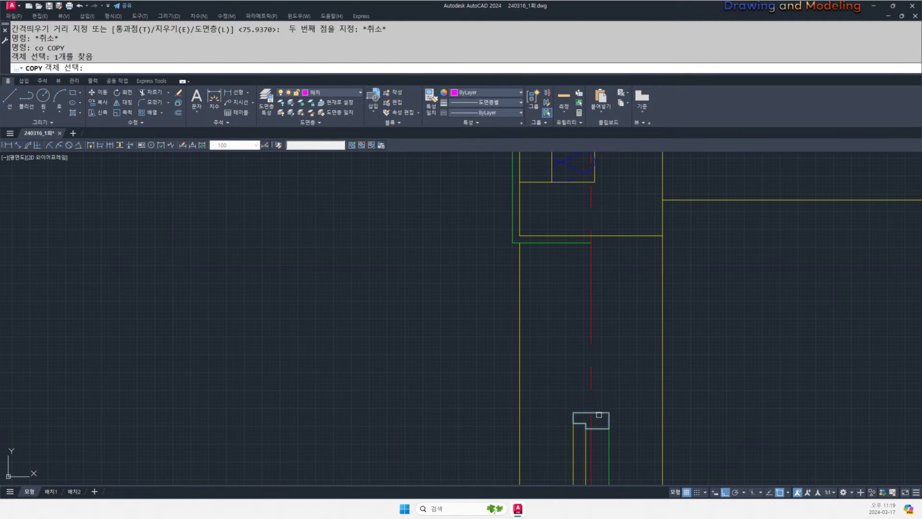
click(598, 412)
key(space)
scroll(591, 412, up, 4)
click(591, 412)
scroll(595, 413, down, 4)
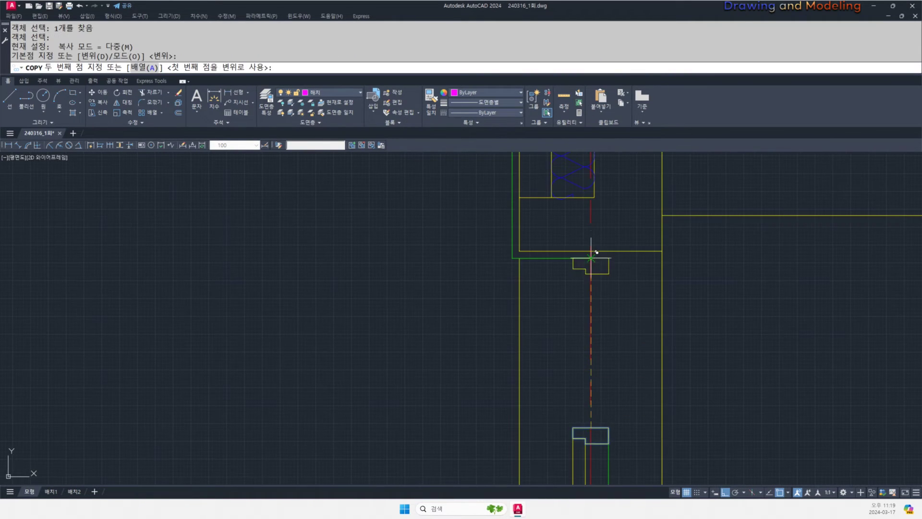
click(590, 251)
key(Escape)
key(Escape)
- Explode the copied frame profile under the lintel and delete its short vertical step edge
scroll(588, 251, up, 5)
text(x)
key(space)
drag(593, 303, 542, 341)
key(Escape)
key(Escape)
key(Delete)
- Fillet the profile's upper step line with its inner vertical edge at radius 0 and erase the leftover bottom line
text(f)
key(space)
click(559, 309)
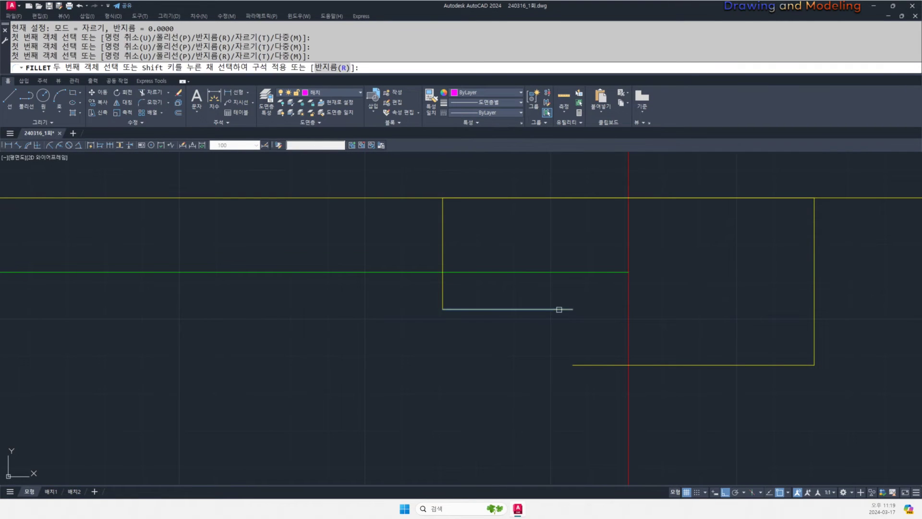
key(Escape)
key(Escape)
drag(778, 324, 715, 403)
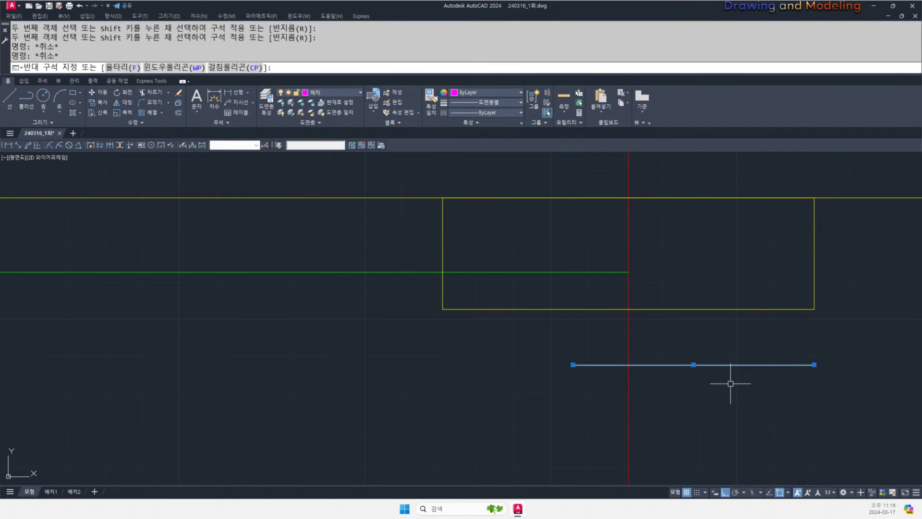
text(e)
key(space)
- Trim the green lintel finish line where it runs inside the new frame profile
middle_drag(501, 326, 545, 347)
middle_drag(771, 358, 867, 398)
text(tr)
key(space)
drag(597, 359, 566, 315)
key(space)
drag(637, 319, 624, 342)
key(Escape)
key(Escape)
scroll(590, 328, down, 4)
drag(551, 270, 748, 360)
drag(607, 313, 600, 321)
key(Escape)
key(Escape)
- Draw vertical lines joining both outer edges of the lintel frame profile to the frame profile above the door
scroll(600, 321, down, 6)
mouse_move(616, 399)
middle_down()
mouse_move(599, 298)
mouse_move(597, 307)
mouse_move(631, 317)
middle_up()
text(l)
key(space)
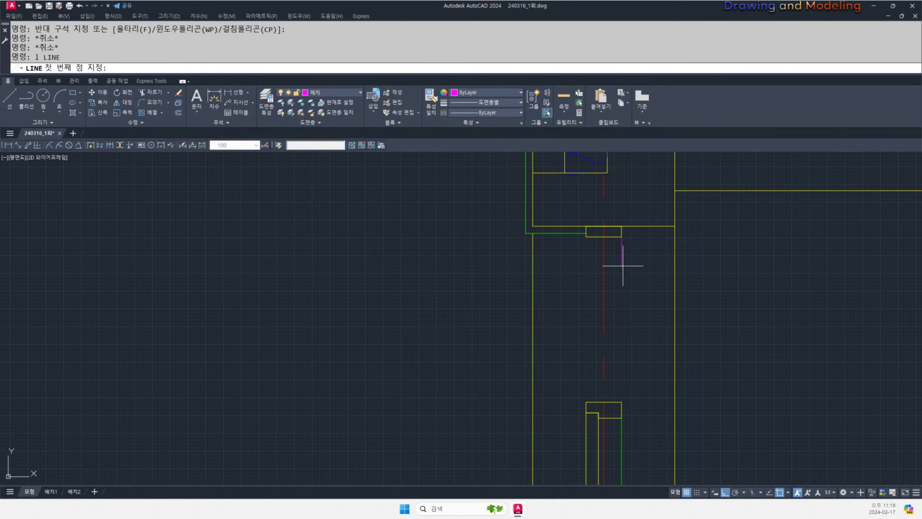
click(623, 266)
click(622, 402)
key(Escape)
click(586, 401)
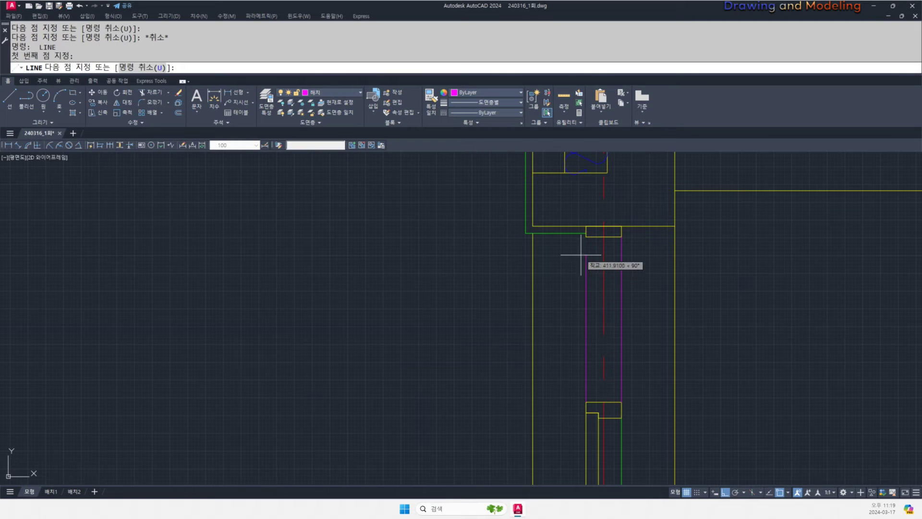
- Match the properties of the two outer vertical frame lines to the yellow lintel frame profile
click(594, 237)
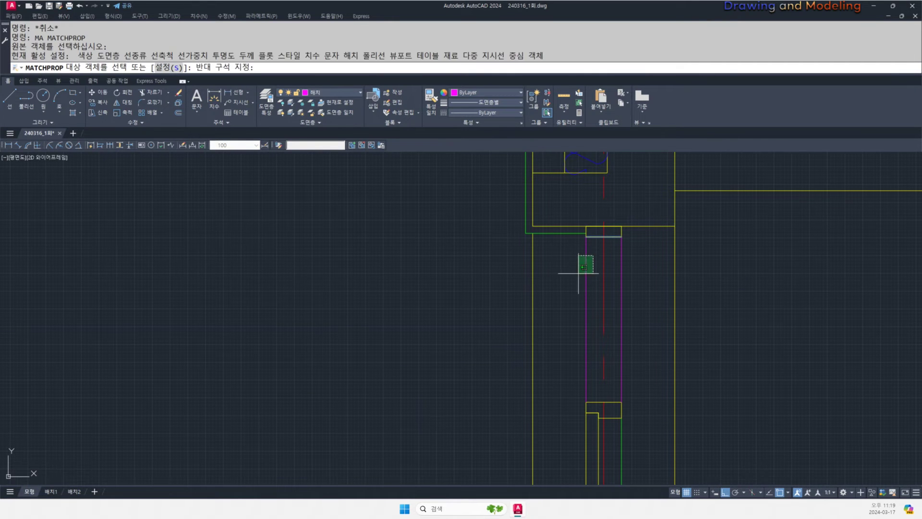
click(630, 253)
click(631, 253)
click(620, 268)
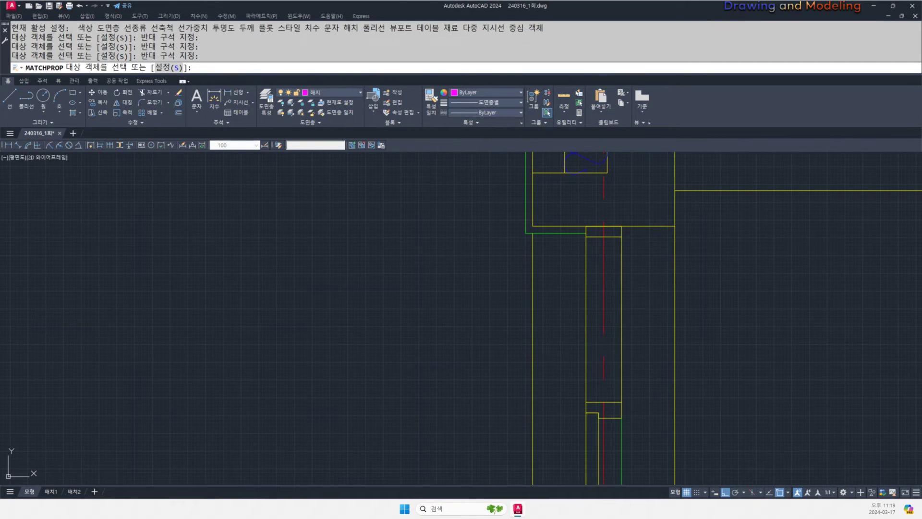
key(Escape)
key(Escape)
- Draw a 50 by 30 rectangle in the wall opening beside the transom frame
middle_drag(619, 269, 612, 303)
text(rec)
key(Return)
click(635, 328)
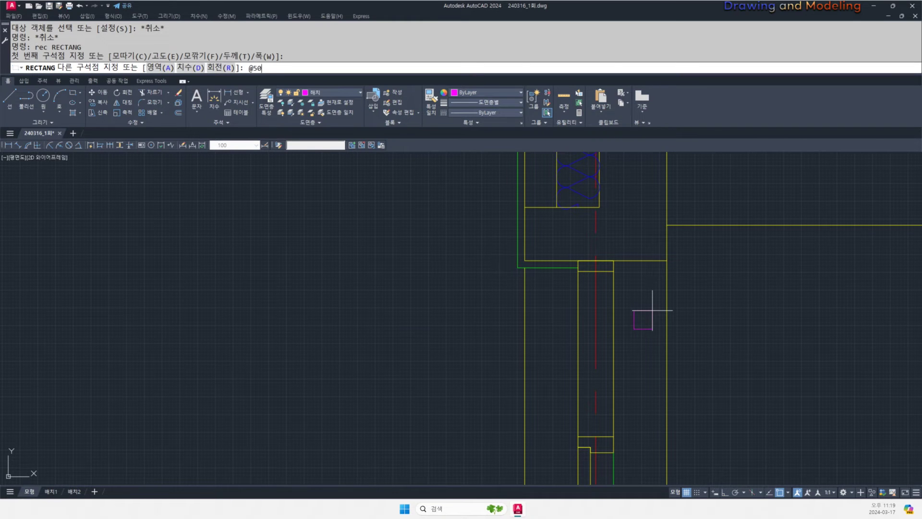
text(@50,30)
key(Return)
key(Escape)
key(Escape)
- Rotate the small rectangle 90° clockwise about its lower outer corner so it stands upright
drag(652, 310, 636, 334)
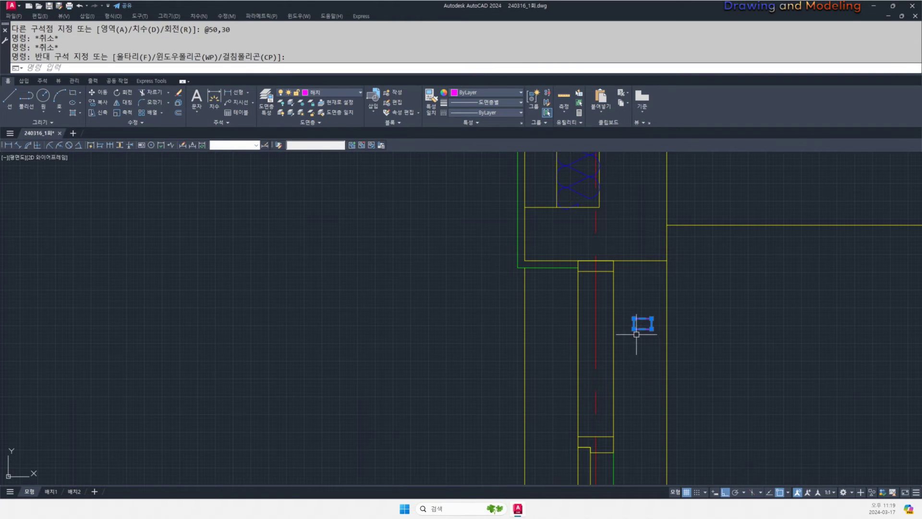
key(Return)
click(634, 329)
click(635, 370)
key(Escape)
key(Escape)
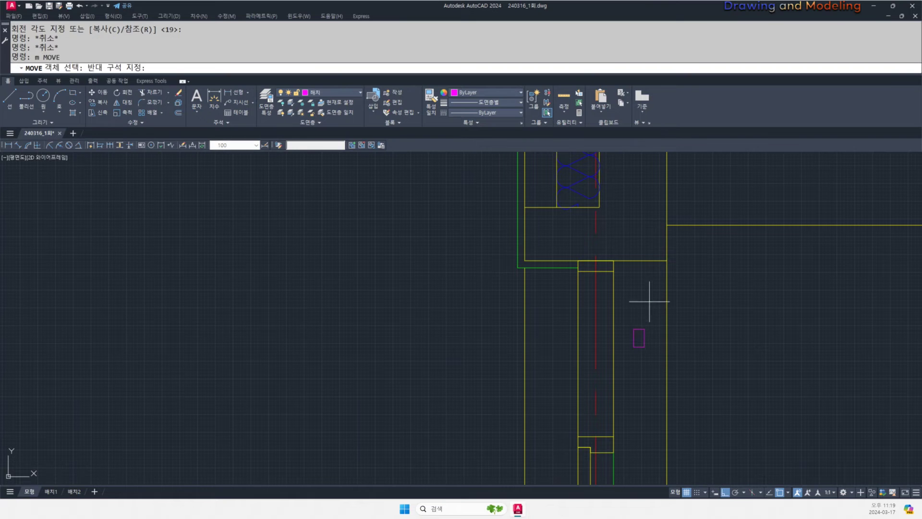
- Move the upright rectangle by its top midpoint to where the centre line meets the underside of the lintel frame profile
click(639, 329)
key(Escape)
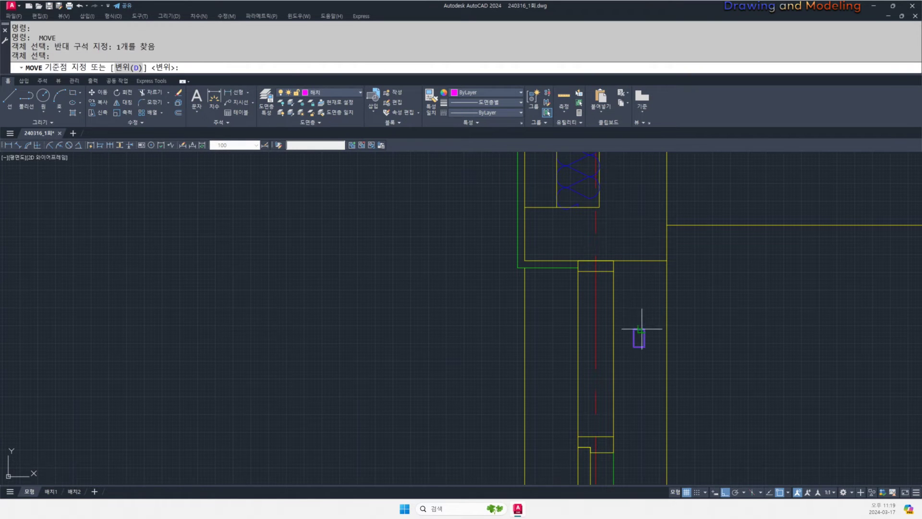
scroll(641, 324, up, 3)
key(Return)
click(644, 319)
click(640, 341)
key(Return)
click(635, 339)
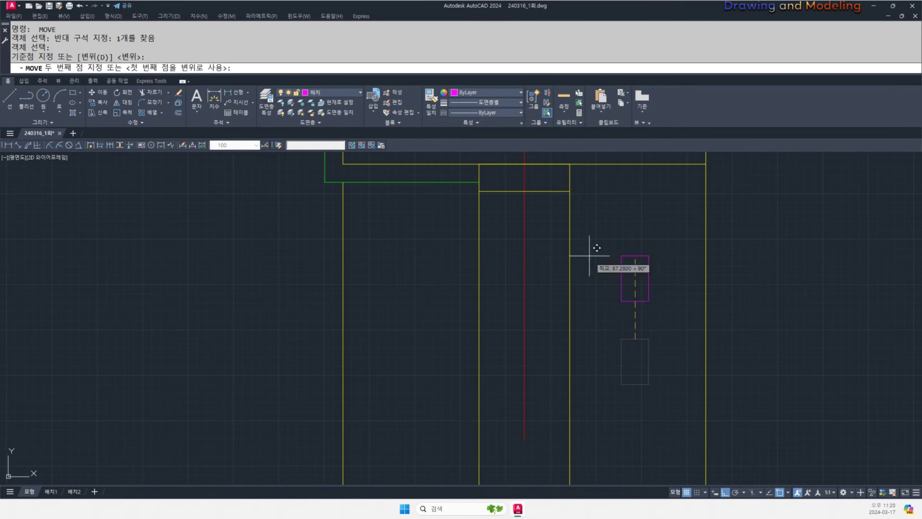
click(525, 192)
key(Escape)
key(Escape)
- Match the properties of the small sash rectangle to the yellow frame profile above it
middle_drag(548, 188, 578, 248)
scroll(578, 248, up, 4)
text(ma)
click(581, 251)
click(562, 301)
click(549, 316)
key(Escape)
key(Escape)
key(space)
key(Escape)
key(Escape)
scroll(605, 307, down, 5)
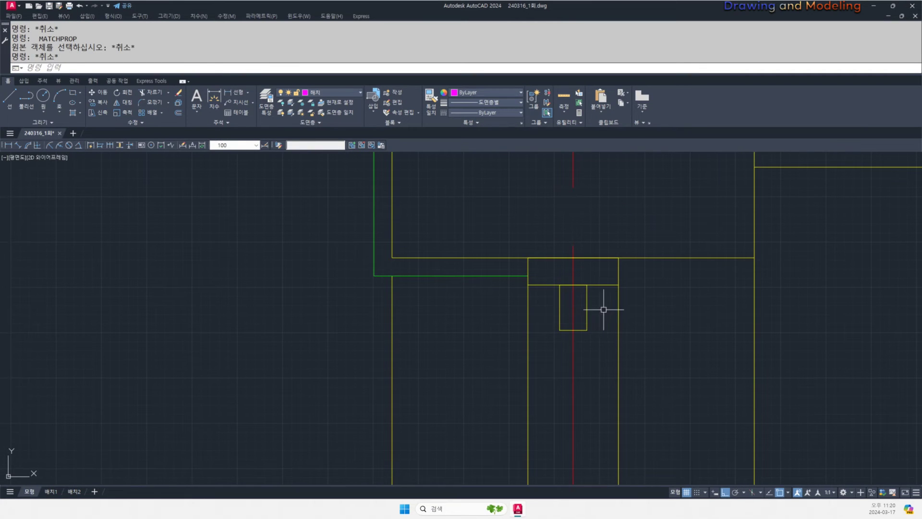
- Copy the sash rectangle by its bottom midpoint onto the top of the lower transom frame profile at the centre line
click(572, 330)
scroll(572, 350, up, 2)
key(Escape)
middle_drag(532, 306, 554, 361)
- Draw a vertical line along the outdoor side between the lower and upper sash rectangles
text(l)
click(549, 345)
scroll(551, 380, down, 6)
middle_drag(551, 251, 555, 271)
scroll(556, 271, up, 4)
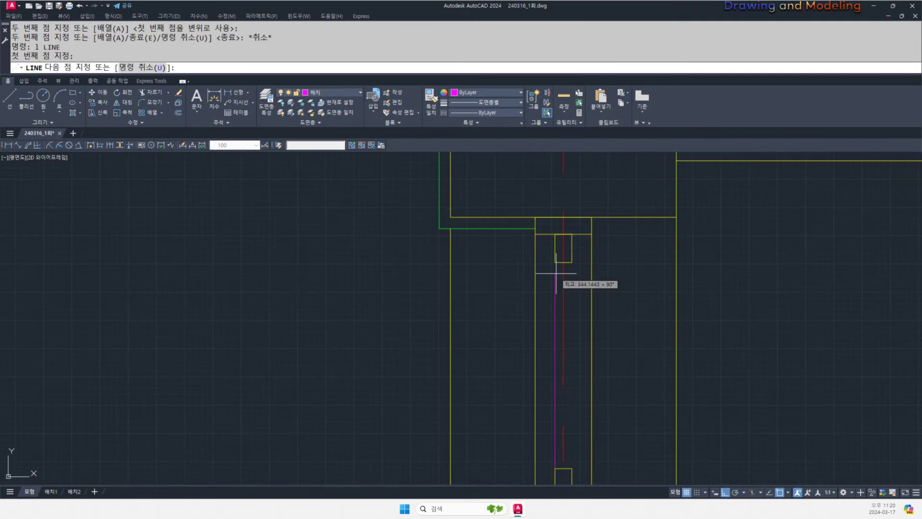
click(554, 256)
key(Escape)
- Draw a vertical line along the indoor side from the upper sash rectangle down to the lower one
key(space)
click(582, 257)
key(Escape)
key(space)
click(582, 256)
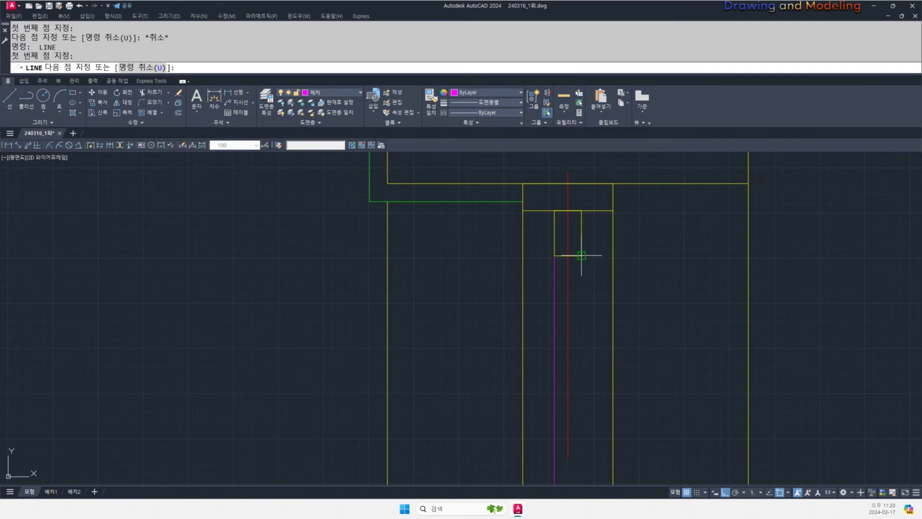
scroll(583, 258, down, 4)
click(581, 390)
key(Escape)
- Draw a vertical glass line between the midpoints of the two sash rectangles
scroll(582, 390, up, 2)
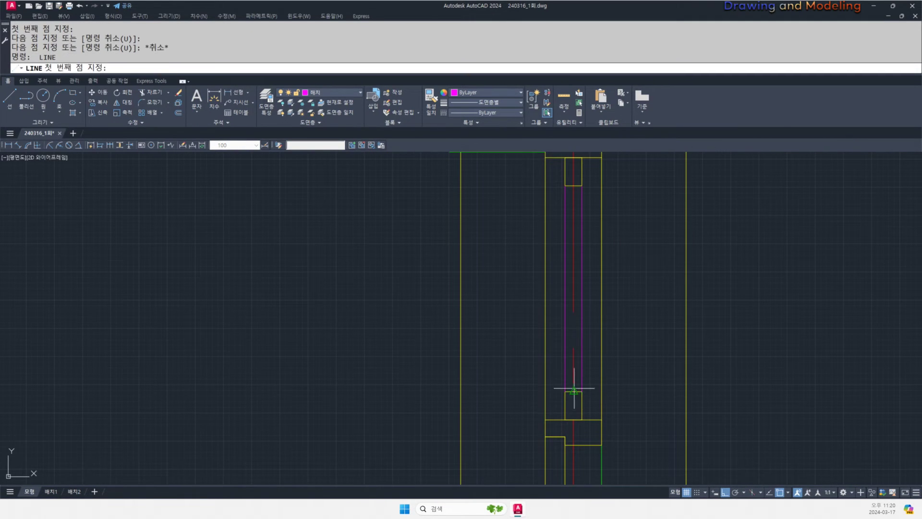
click(574, 388)
key(Escape)
key(Escape)
scroll(548, 260, down, 4)
scroll(555, 262, up, 3)
- Match the outer frame lines and the sash side lines of the transom window to the green lintel finish line
text(ma)
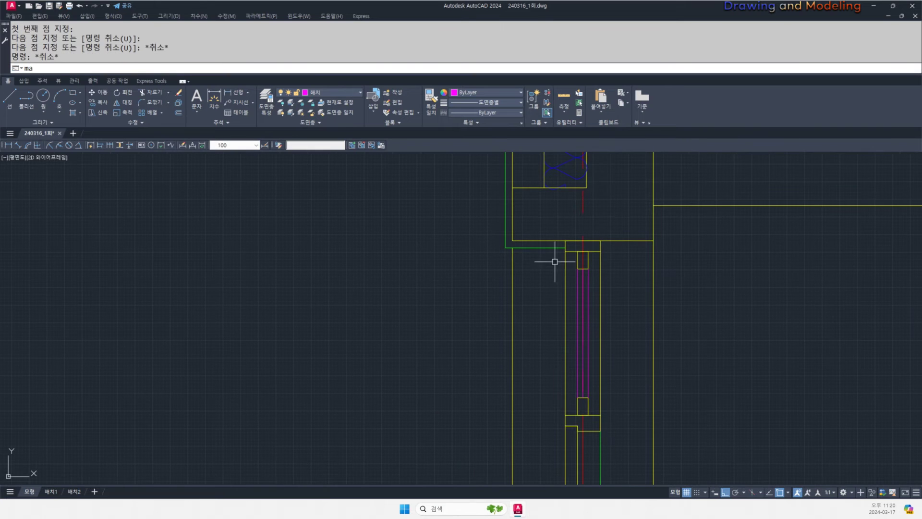
click(550, 249)
scroll(578, 289, up, 2)
click(560, 274)
click(529, 294)
click(627, 262)
click(604, 280)
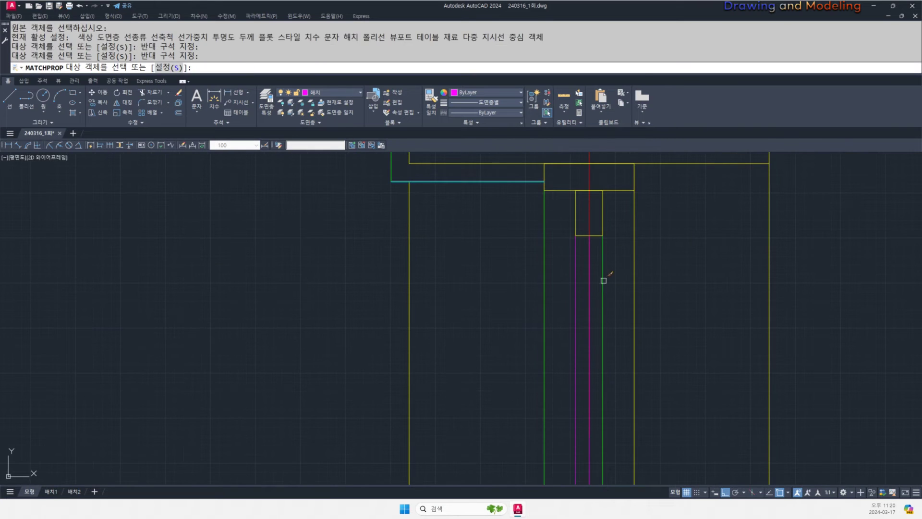
click(652, 252)
click(628, 284)
key(Escape)
key(Escape)
- Match the properties of the central glass line to the yellow sash rectangle
key(space)
click(591, 236)
click(589, 247)
key(Escape)
key(Escape)
scroll(614, 269, down, 2)
scroll(585, 323, up, 2)
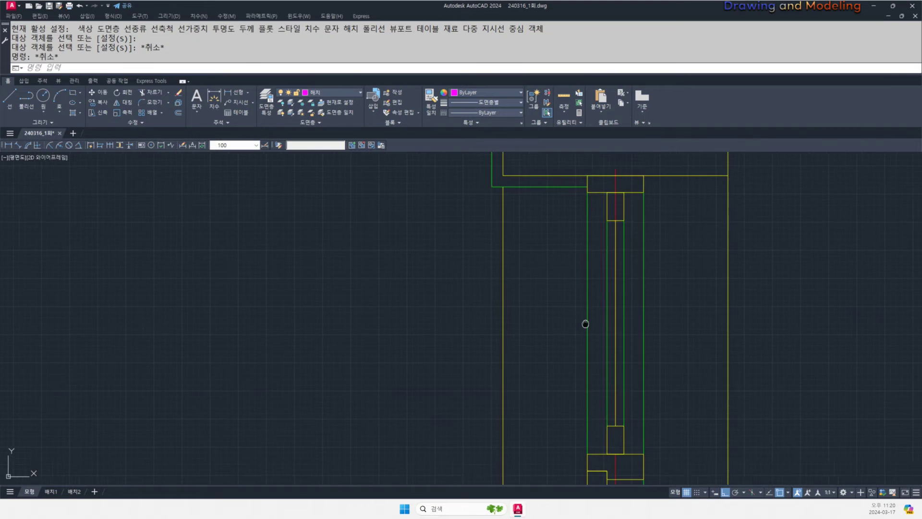
- Offset the indoor wall face beside the transom window by 20 towards the room and trim the copy above the horizontal ceiling line
scroll(606, 320, down, 2)
scroll(605, 267, up, 4)
scroll(650, 298, down, 2)
scroll(587, 293, up, 1)
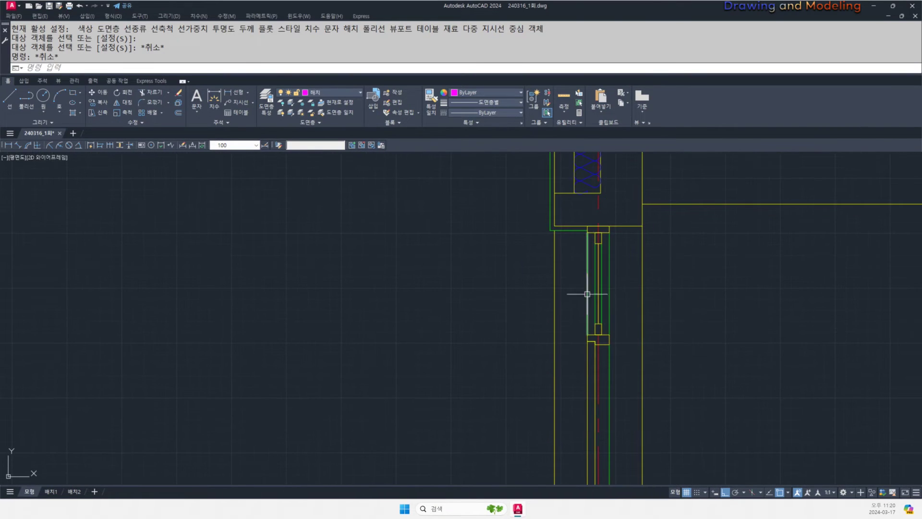
mouse_move(655, 312)
middle_down()
mouse_move(660, 328)
mouse_move(622, 338)
middle_up()
key(Return)
text(20)
key(Return)
click(617, 297)
click(621, 298)
scroll(596, 276, up, 6)
key(Escape)
key(Escape)
middle_drag(625, 291, 624, 331)
text(tr)
key(Return)
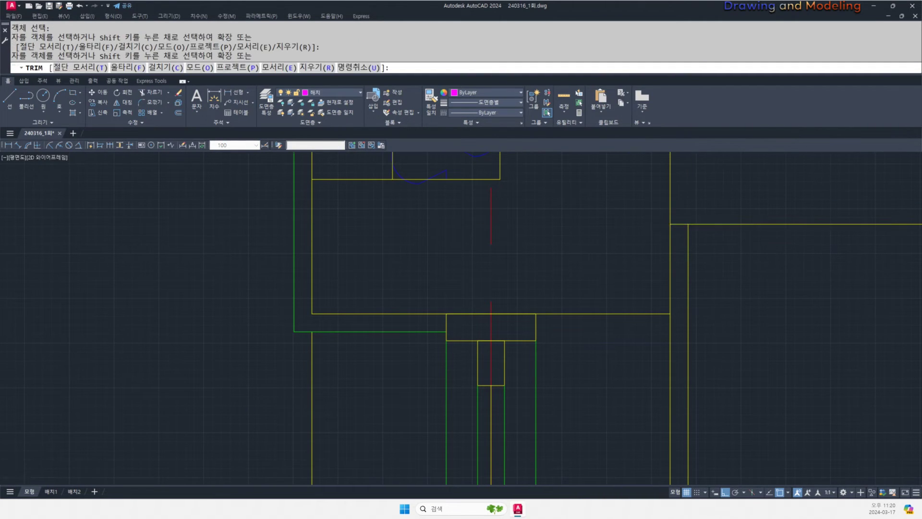
scroll(624, 235, down, 6)
key(Escape)
key(Escape)
- Match the new indoor wall offset line to the green indoor side line of the transom frame
text(ma)
key(Return)
click(605, 288)
key(Escape)
key(Escape)
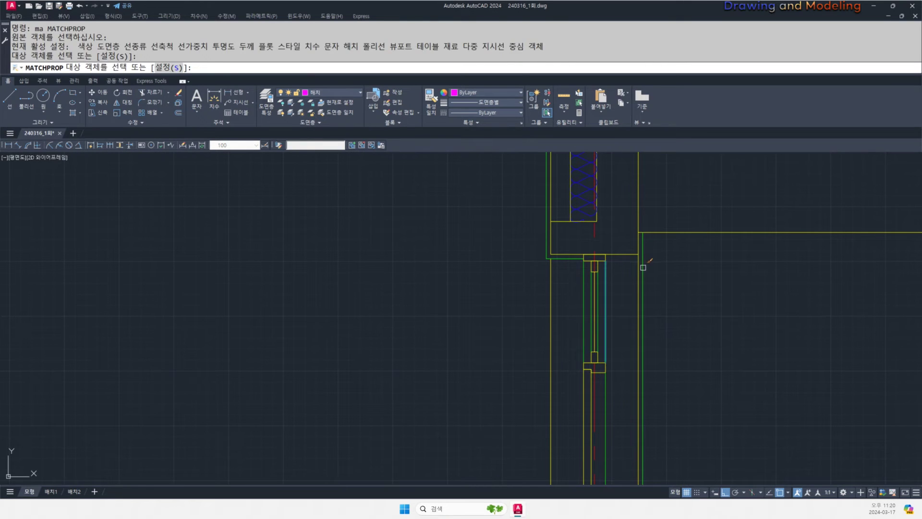
- Offset the underside of the lintel above the transom window downward by 20
middle_drag(616, 278, 621, 291)
text(o)
key(Return)
text(20)
key(Return)
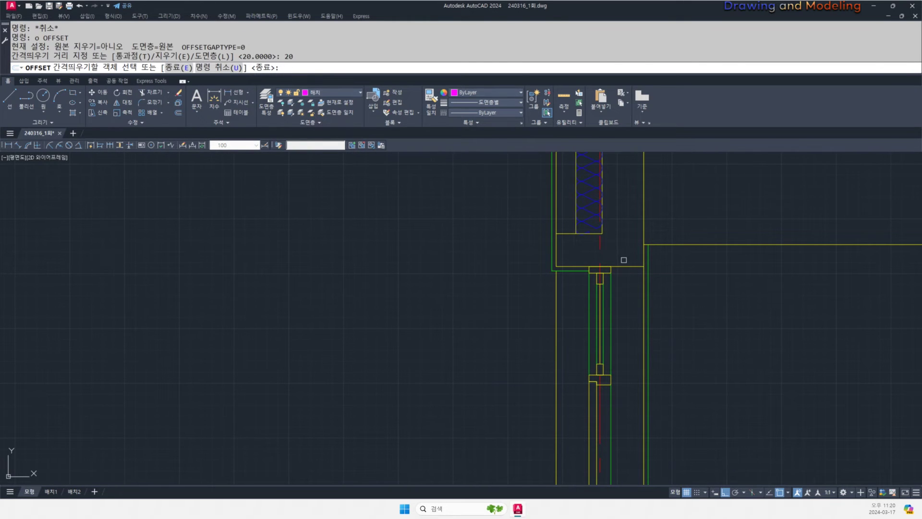
click(624, 260)
click(625, 266)
click(625, 269)
key(Escape)
key(Escape)
- Fillet the offset lintel line and the green indoor wall finish line into a sharp corner
scroll(625, 266, up, 2)
text(f)
key(Return)
click(662, 278)
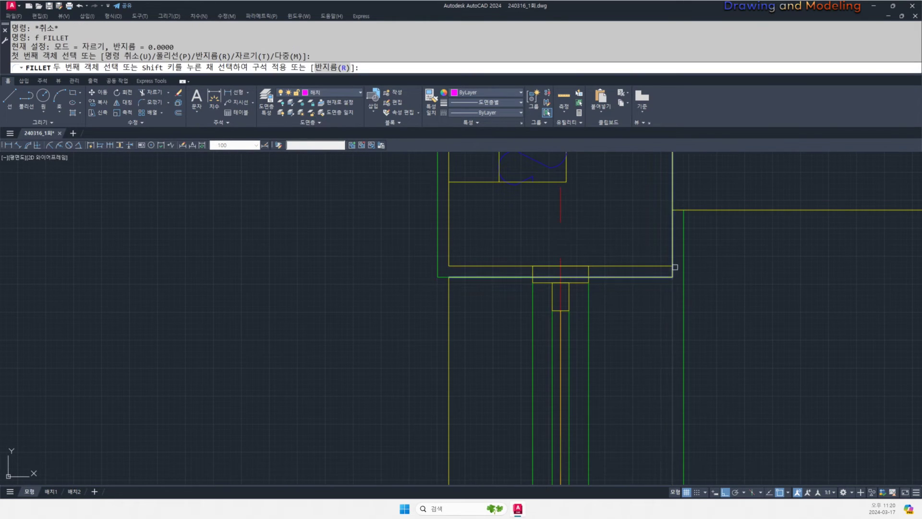
click(683, 262)
key(Escape)
key(Escape)
- Trim the offset lintel line at the indoor edge of the upper transom frame, keeping only the part on the room side
scroll(569, 277, up, 2)
text(tr)
key(Return)
click(595, 267)
key(Return)
click(587, 278)
key(Escape)
key(Escape)
scroll(720, 261, down, 2)
middle_drag(773, 255, 665, 272)
scroll(665, 271, up, 2)
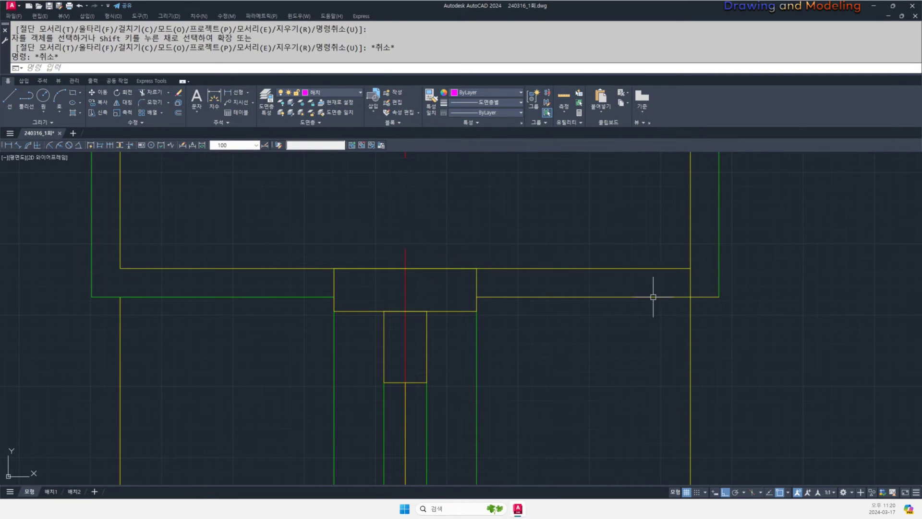
text(s)
key(Return)
click(727, 313)
click(712, 290)
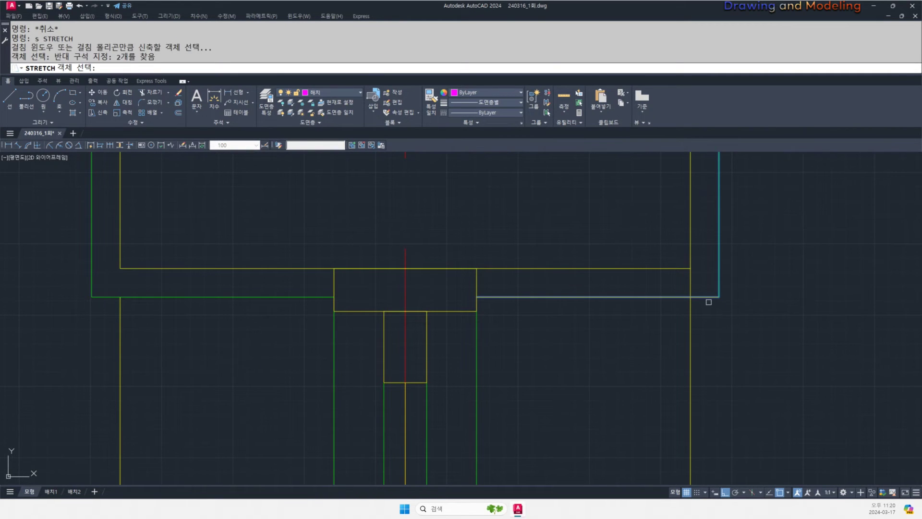
shift+click(706, 287)
shift+click(687, 312)
key(Return)
click(762, 259)
scroll(766, 274, down, 10)
middle_drag(781, 335, 769, 319)
scroll(771, 336, up, 3)
key(Escape)
key(Escape)
- Stretch the lower end of the green indoor wall finish line from the lintel corner down to the floor at the door sill
middle_drag(756, 254, 715, 390)
scroll(677, 228, up, 10)
text(s)
key(Return)
click(696, 248)
click(658, 225)
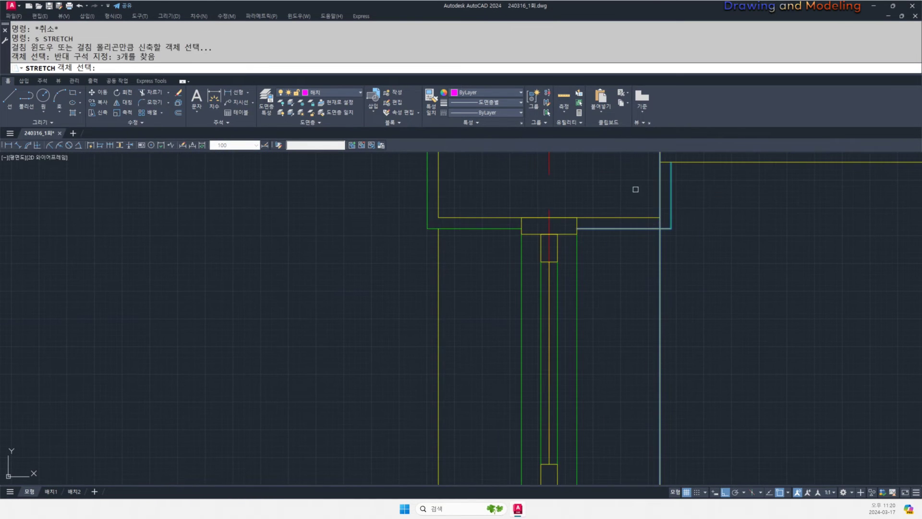
key(Return)
click(714, 230)
scroll(710, 235, down, 10)
middle_drag(711, 427, 745, 411)
click(724, 442)
key(Escape)
key(Escape)
- Trim the indoor wall face and its green finish line below the floor finish line beside the door sill
scroll(701, 448, up, 10)
text(tr)
key(Return)
click(788, 286)
click(756, 264)
key(Return)
click(767, 324)
click(740, 349)
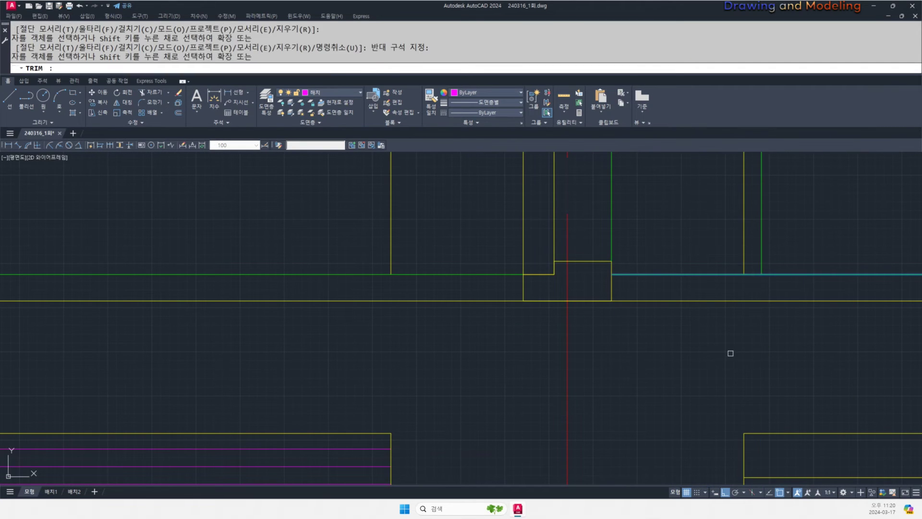
- Put the two vertical lines flanking the window frame below the lintel on the 창호 layer
key(Escape)
scroll(732, 295, down, 8)
middle_drag(733, 275, 714, 405)
scroll(701, 374, down, 6)
scroll(696, 266, up, 4)
scroll(709, 363, up, 8)
middle_drag(807, 291, 781, 317)
click(765, 294)
click(742, 283)
click(559, 302)
click(515, 310)
click(335, 93)
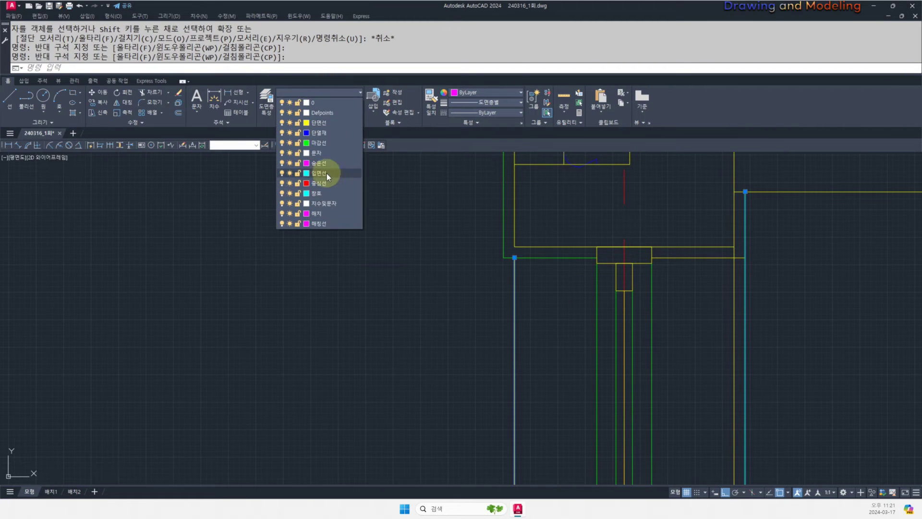
click(326, 197)
click(336, 93)
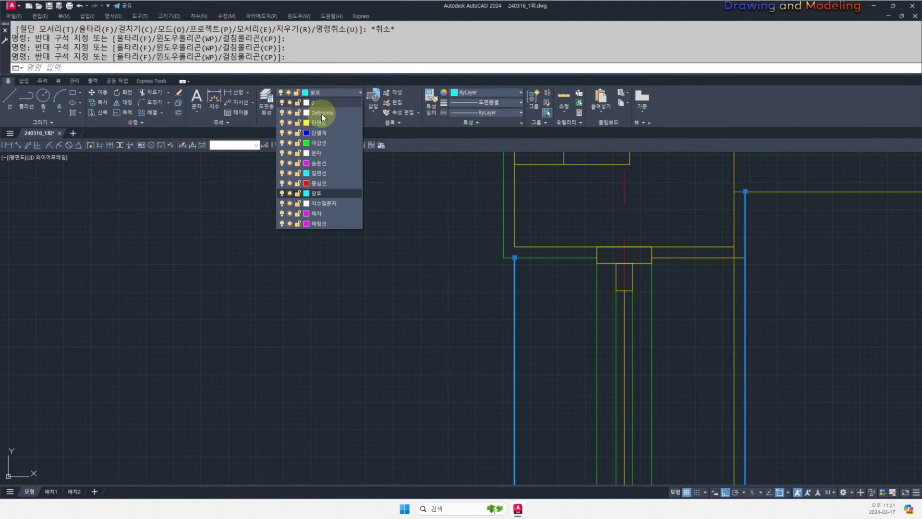
key(Escape)
key(Escape)
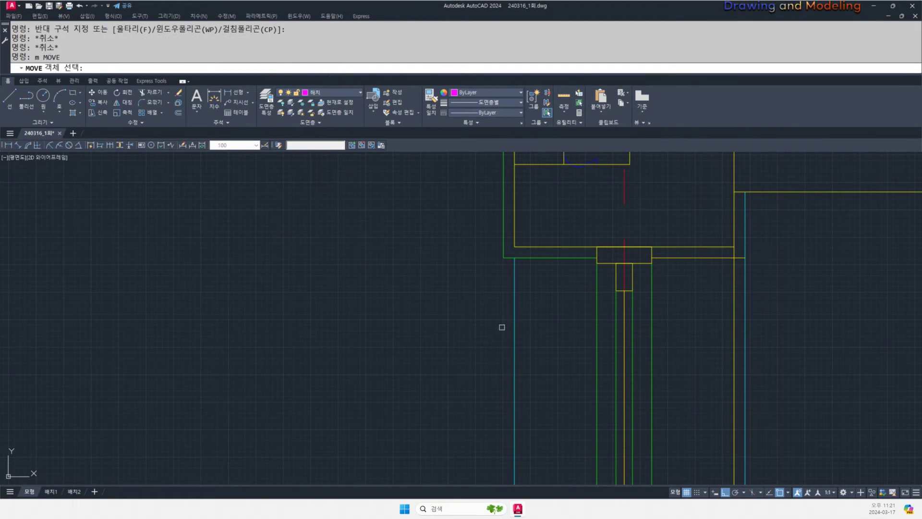
click(510, 301)
key(Return)
click(514, 258)
key(Escape)
key(Escape)
key(Escape)
key(Escape)
- Trim the inner wall's vertical line between the lintel's lower edge and the horizontal finish line below it
scroll(560, 289, down, 2)
middle_drag(608, 303, 571, 286)
scroll(569, 241, up, 2)
scroll(592, 271, up, 2)
text(tr)
key(space)
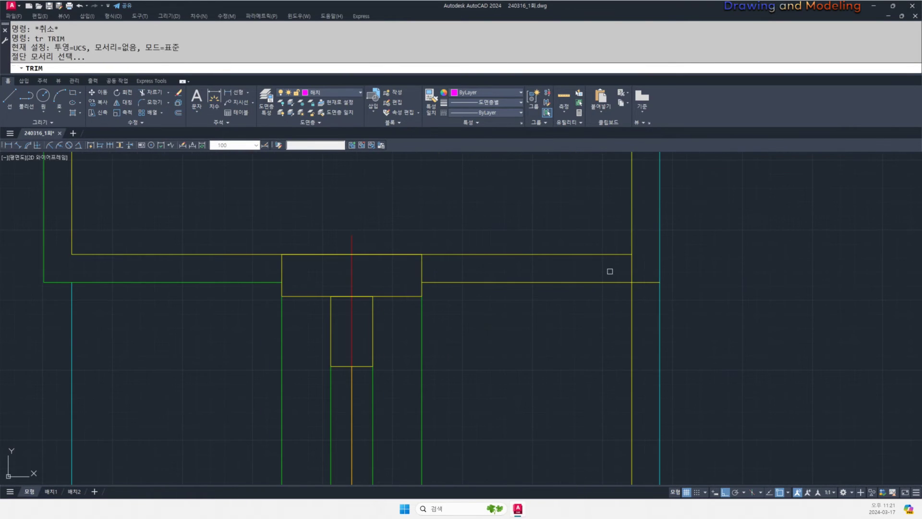
key(space)
click(642, 261)
click(610, 270)
key(Escape)
click(636, 310)
click(624, 312)
- Erase the leftover vertical wall line beside the window opening
scroll(582, 313, down, 8)
key(Escape)
key(Escape)
middle_drag(576, 392, 573, 356)
scroll(575, 356, up, 9)
click(608, 354)
click(597, 362)
text(e)
key(space)
key(Escape)
key(Escape)
- Match the horizontal line under the lintel's inner side to the green finish line on its outer side
scroll(567, 332, down, 5)
scroll(562, 303, up, 4)
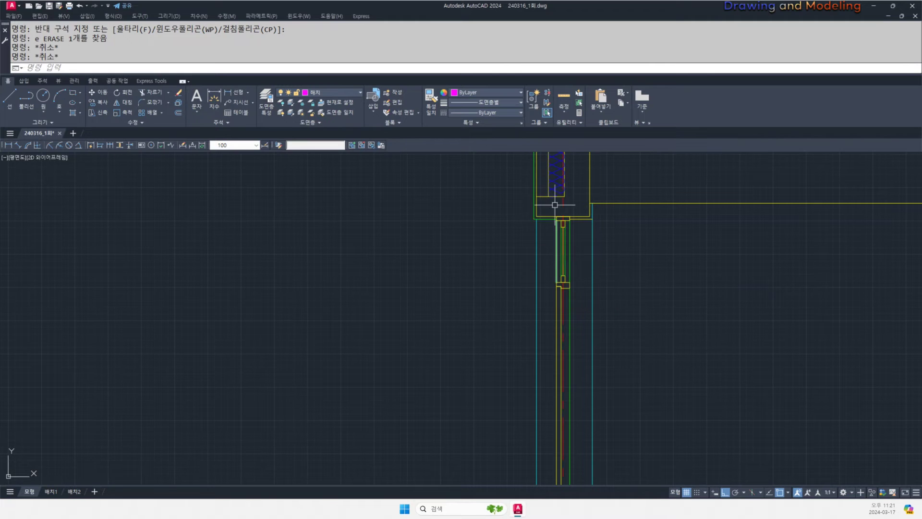
scroll(596, 194, up, 6)
text(ma)
key(space)
click(420, 299)
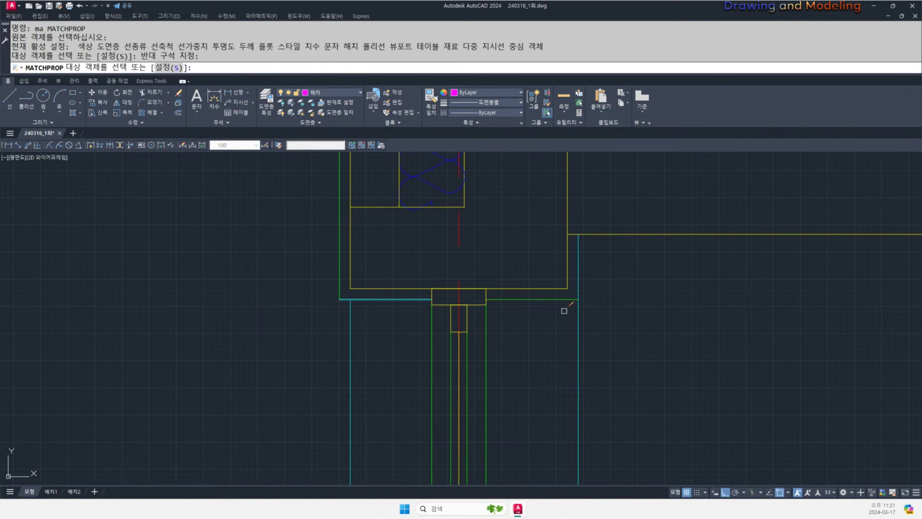
key(Escape)
key(Escape)
- Break the cyan vertical line on the lintel's inner side where it meets the horizontal finish line
scroll(593, 312, up, 2)
text(br)
key(space)
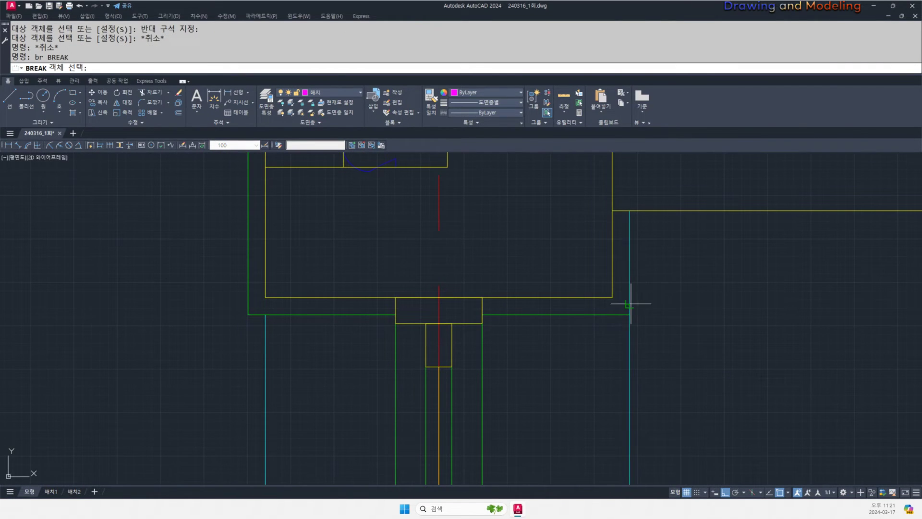
click(631, 304)
key(Escape)
key(space)
drag(635, 294, 624, 301)
key(Escape)
key(Escape)
middle_drag(621, 305, 627, 330)
- Match the upper part of the inner vertical line beside the lintel to the green horizontal finish line
text(ma)
key(space)
click(616, 340)
drag(642, 298, 627, 306)
key(Escape)
key(Escape)
- Copy the two short drip-groove lines from the eave to the outer bottom corner of the window lintel
scroll(619, 277, down, 4)
mouse_move(580, 286)
middle_down()
mouse_move(578, 268)
mouse_move(581, 290)
mouse_move(672, 326)
mouse_move(658, 339)
middle_up()
scroll(606, 275, up, 2)
scroll(604, 273, down, 2)
scroll(673, 326, down, 2)
text(co)
key(space)
middle_drag(621, 269, 622, 289)
scroll(624, 289, up, 5)
click(628, 291)
key(space)
click(615, 264)
scroll(632, 279, down, 5)
middle_drag(686, 346, 609, 260)
scroll(615, 302, up, 5)
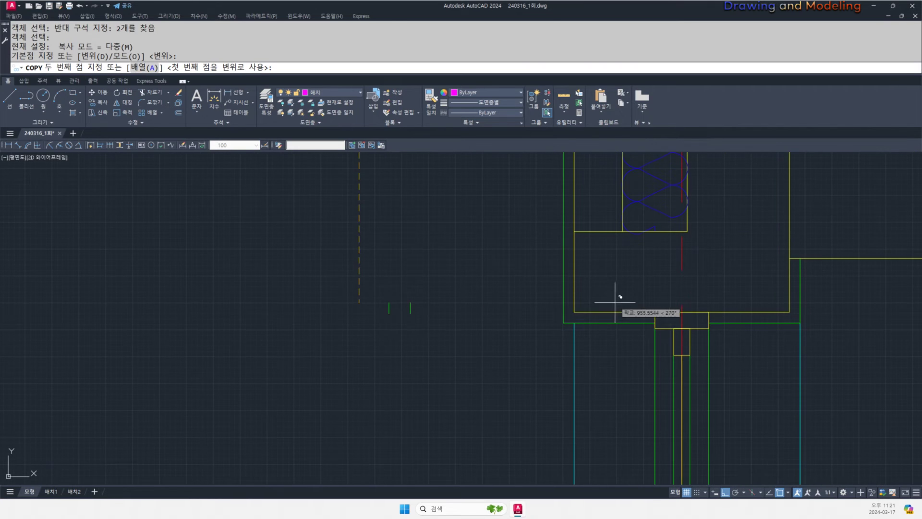
click(581, 315)
key(Escape)
key(Escape)
- Trim the lintel's bottom finish line at the copied drip-groove lines
text(t4r)
key(space)
key(space)
key(Escape)
key(Escape)
scroll(614, 327, up, 6)
middle_drag(622, 315, 631, 335)
text(tr)
key(space)
key(space)
click(607, 309)
click(601, 343)
key(Escape)
key(Escape)
- Try to trim the roof overhang against the white vertical boundary line, and undo the trim
scroll(576, 315, down, 6)
scroll(576, 315, down, 6)
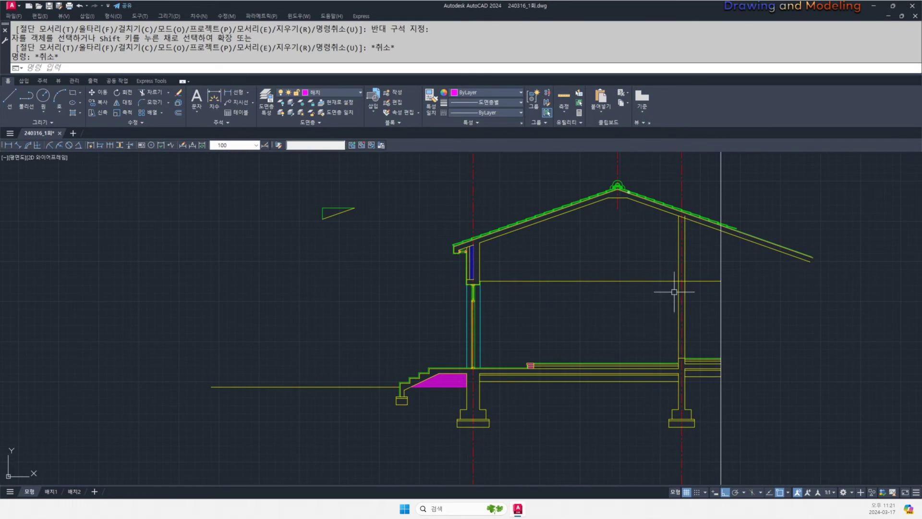
scroll(703, 297, up, 5)
text(tr)
click(697, 293)
click(662, 284)
middle_drag(662, 284, 659, 327)
key(space)
click(699, 297)
click(664, 223)
key(Escape)
key(ctrl+z)
- Trim the roof slab and tile lines extending beyond the white vertical boundary line
middle_drag(692, 261, 690, 323)
text(tr)
key(space)
click(691, 323)
click(672, 326)
key(space)
click(714, 263)
click(696, 309)
key(Escape)
key(Escape)
- Erase the leftover roof tile pieces outside the white vertical boundary line
click(733, 264)
click(696, 294)
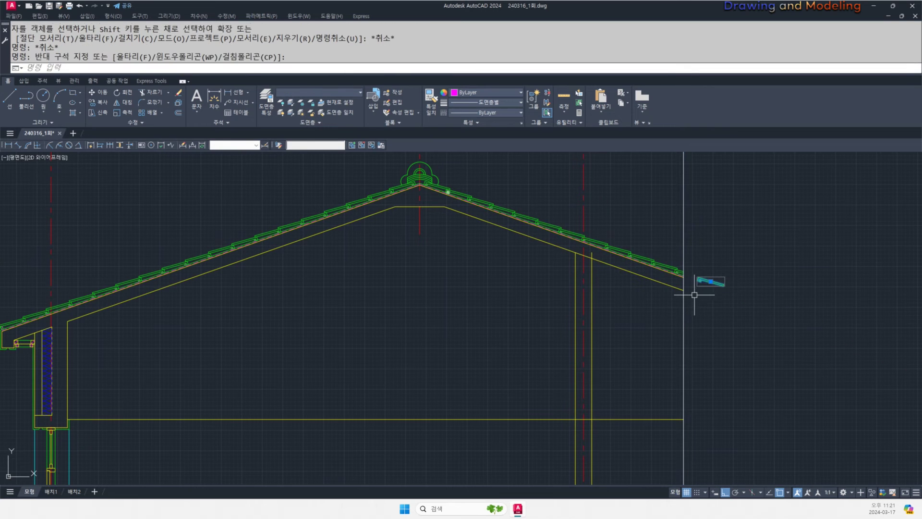
text(e)
key(space)
key(Escape)
scroll(695, 295, down, 6)
scroll(562, 251, up, 5)
middle_drag(503, 248, 553, 295)
middle_drag(533, 263, 550, 273)
middle_drag(691, 292, 658, 290)
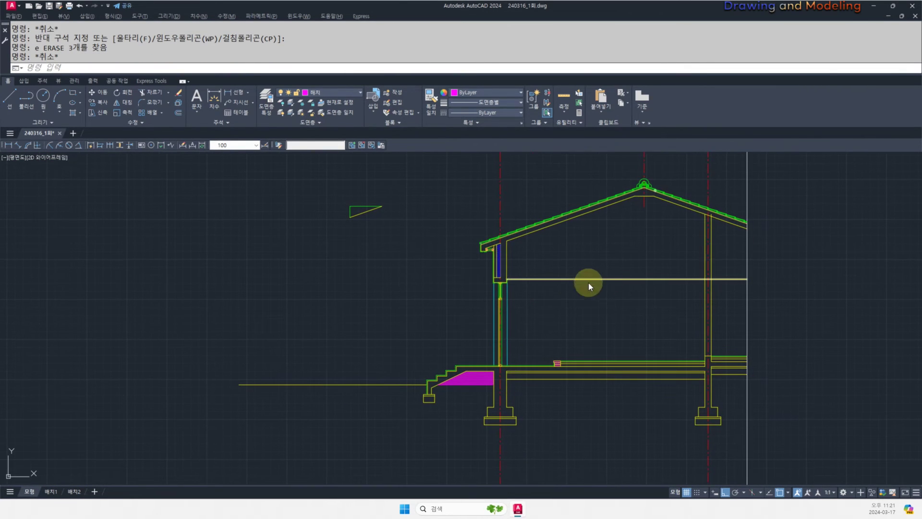
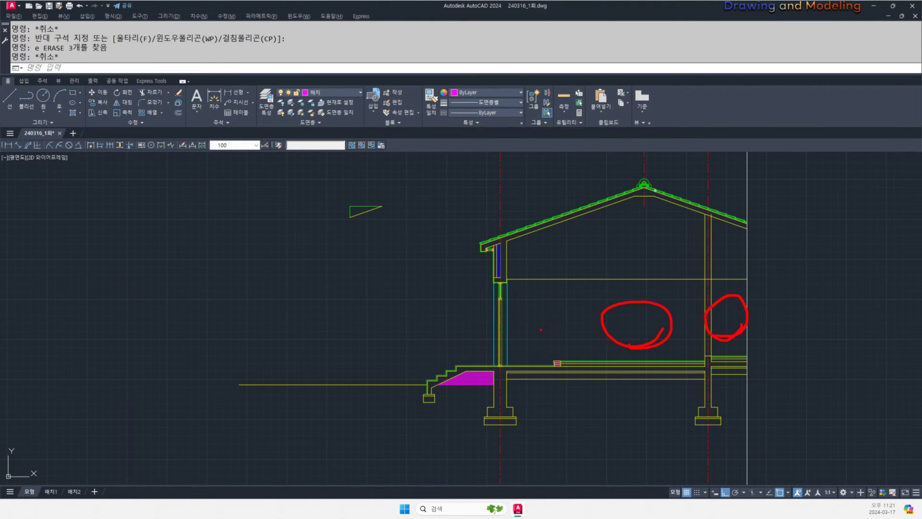
key(Escape)
scroll(712, 312, up, 4)
text(t)
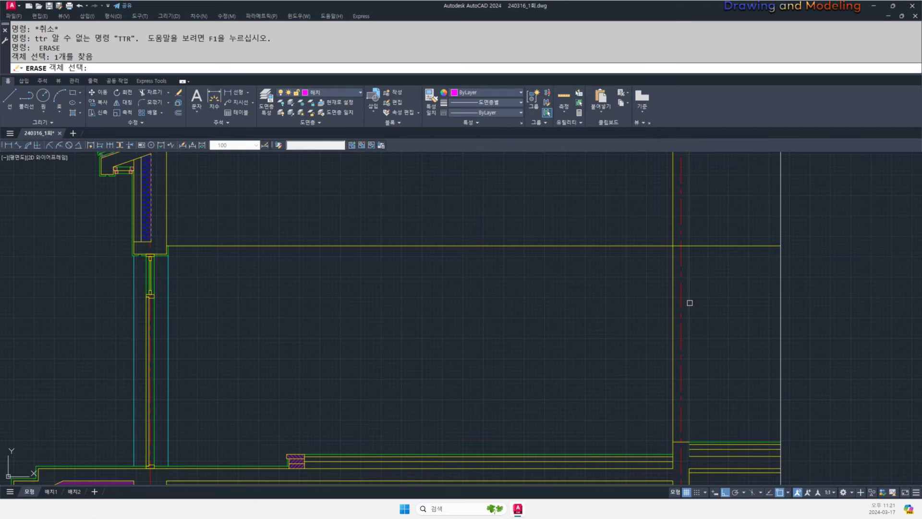
key(Escape)
key(Escape)
- Try to trim the interior wall's outer line below the horizontal ceiling line, and undo the trim
scroll(702, 320, down, 4)
middle_drag(702, 319, 696, 335)
text(tr)
click(712, 309)
scroll(687, 319, up, 4)
click(729, 245)
key(space)
click(707, 303)
scroll(707, 302, down, 3)
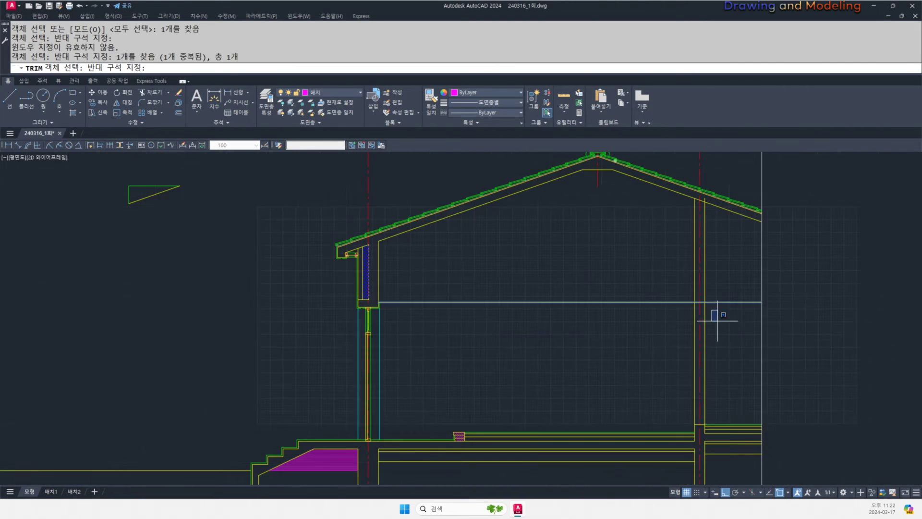
key(space)
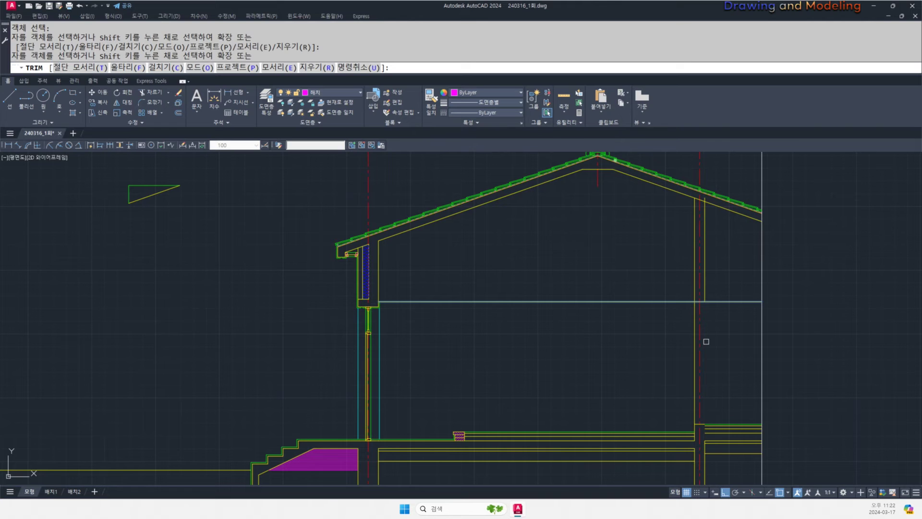
key(ctrl+z)
key(Escape)
key(Escape)
- Trim both interior wall lines between the horizontal ceiling line and the top of the floor-level wall stub
key(space)
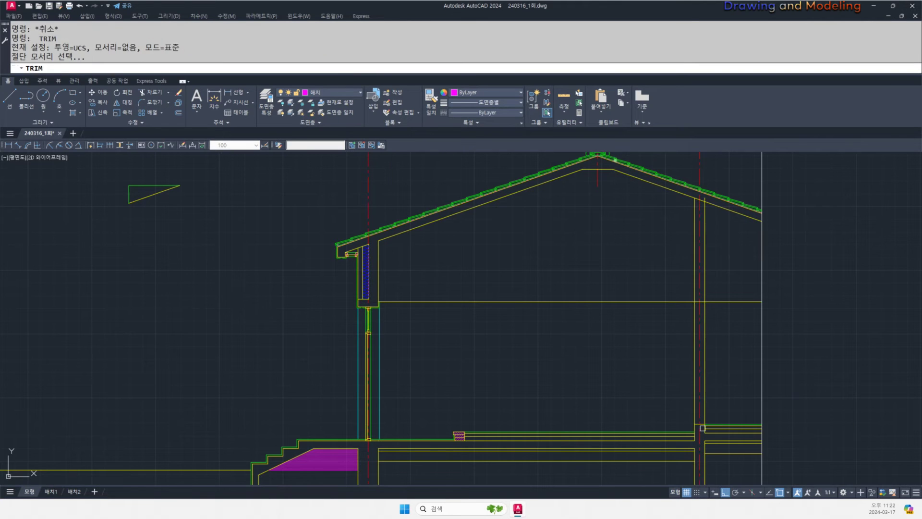
scroll(700, 427, up, 4)
click(711, 410)
scroll(711, 413, down, 4)
click(678, 288)
click(664, 315)
key(space)
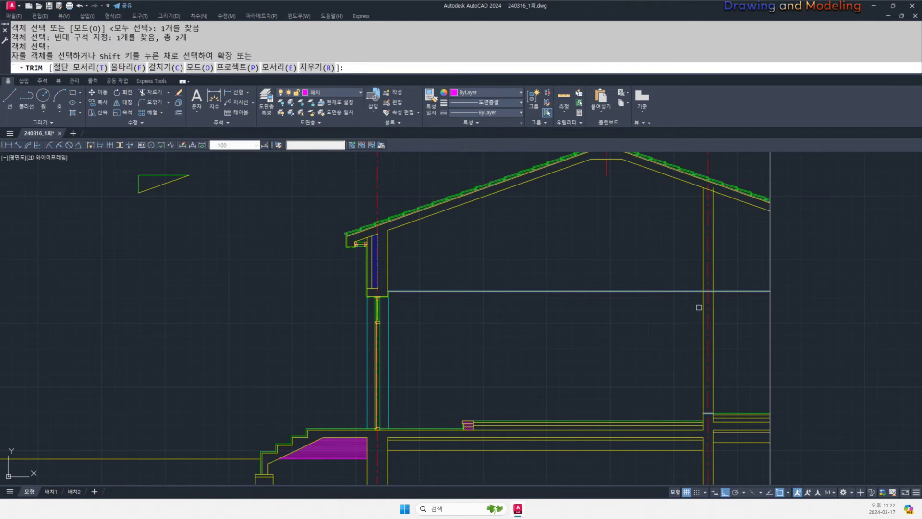
click(702, 308)
click(703, 304)
click(703, 302)
key(Escape)
key(Escape)
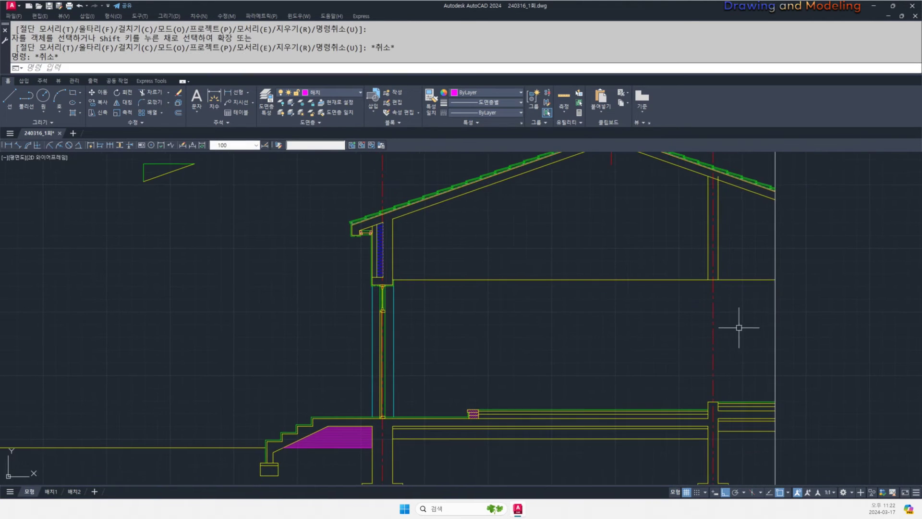
- Draw a 200 by 200 square in the empty area below the ceiling line, near the interior wall's centreline
scroll(685, 333, up, 4)
text(rec)
key(space)
click(611, 359)
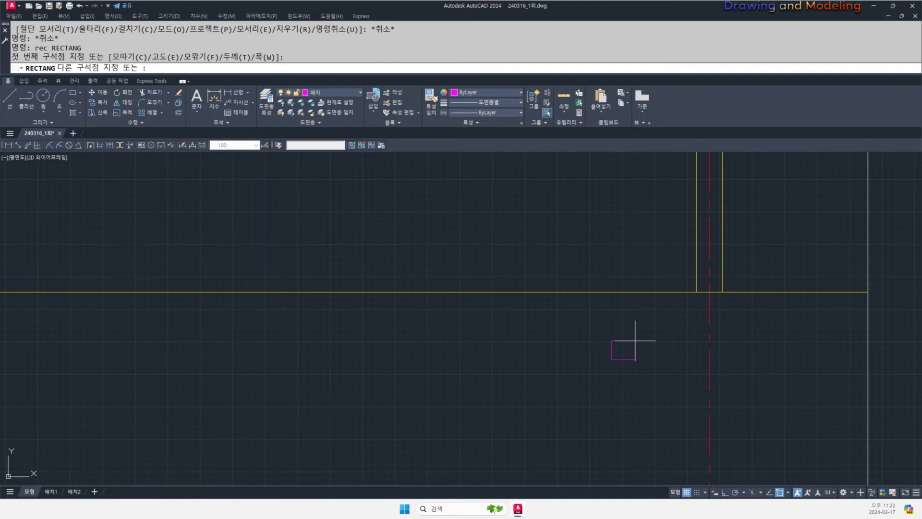
text(@200,200)
key(Return)
text(1)
key(Escape)
key(Escape)
- Move the square to the lower end of the upper interior wall, at the ceiling line
click(615, 349)
key(space)
click(611, 346)
click(703, 286)
key(Escape)
key(Escape)
scroll(708, 251, up, 4)
- Draw two crossing diagonal lines between the corners of the square at the ceiling line
click(678, 307)
click(678, 331)
key(Escape)
text(tr)
key(space)
key(Escape)
scroll(762, 309, down, 5)
scroll(700, 351, up, 3)
text(l)
key(space)
click(667, 359)
key(Escape)
key(Escape)
key(space)
click(704, 357)
click(663, 316)
key(Escape)
key(Escape)
- Examine the floor plan along the section cut line, around the living room, bathroom door and kitchen step
scroll(674, 312, down, 4)
scroll(677, 317, up, 4)
middle_drag(677, 316, 692, 270)
scroll(692, 270, down, 6)
middle_drag(627, 301, 710, 314)
mouse_move(788, 313)
middle_down()
mouse_move(735, 290)
mouse_move(776, 311)
middle_up()
scroll(765, 300, up, 2)
scroll(754, 306, down, 2)
scroll(709, 301, down, 2)
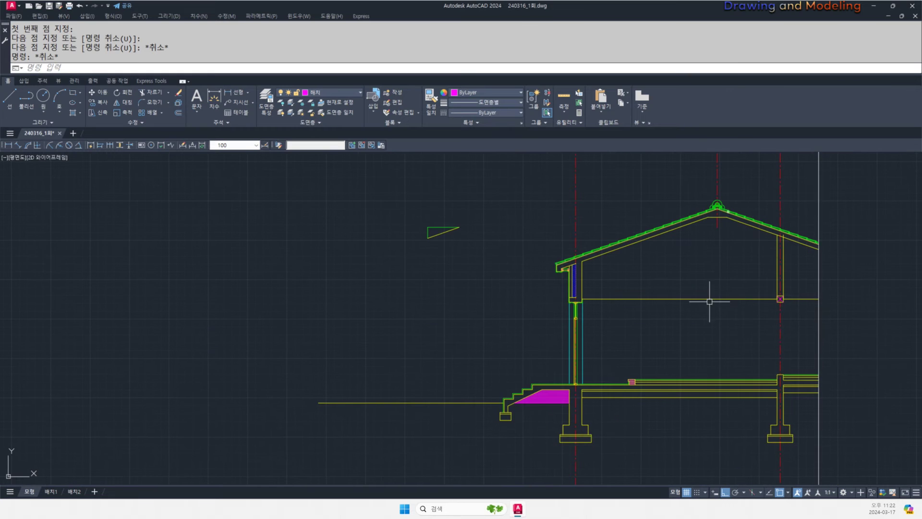
mouse_move(599, 312)
middle_down()
mouse_move(651, 309)
mouse_move(701, 331)
middle_up()
scroll(735, 338, down, 8)
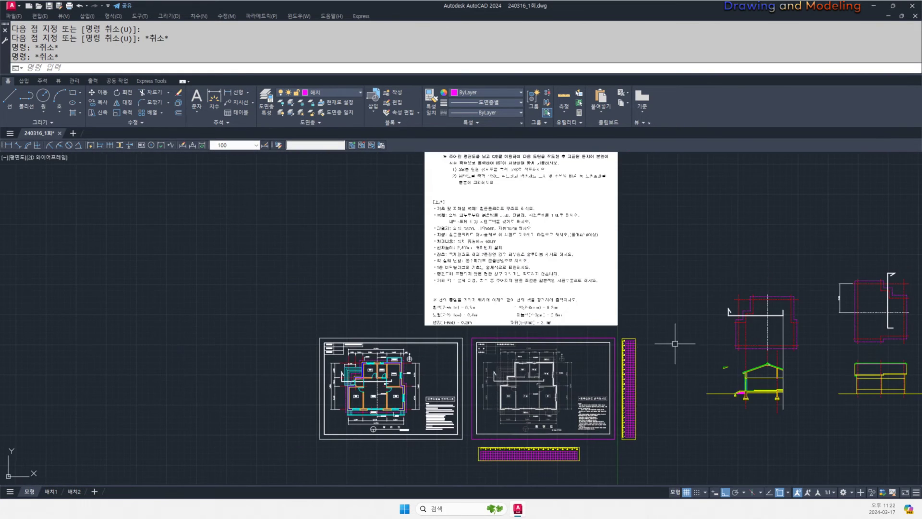
middle_drag(646, 351, 764, 321)
scroll(591, 353, up, 6)
middle_drag(592, 353, 432, 358)
scroll(577, 348, up, 4)
middle_drag(628, 377, 525, 382)
scroll(588, 391, down, 2)
mouse_move(589, 391)
middle_down()
mouse_move(565, 381)
mouse_move(576, 370)
mouse_move(535, 350)
middle_up()
middle_drag(597, 363, 583, 365)
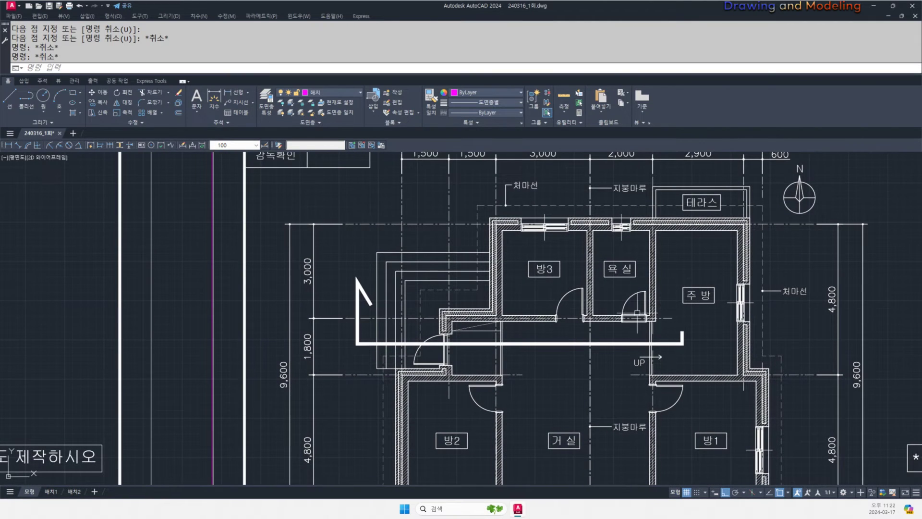
middle_drag(670, 356, 615, 365)
scroll(536, 346, down, 8)
- Erase the short horizontal line capping the interior wall stub at the floor level change
scroll(646, 335, up, 12)
scroll(645, 335, up, 5)
middle_drag(636, 336, 654, 332)
click(659, 309)
click(624, 337)
text(e)
key(Return)
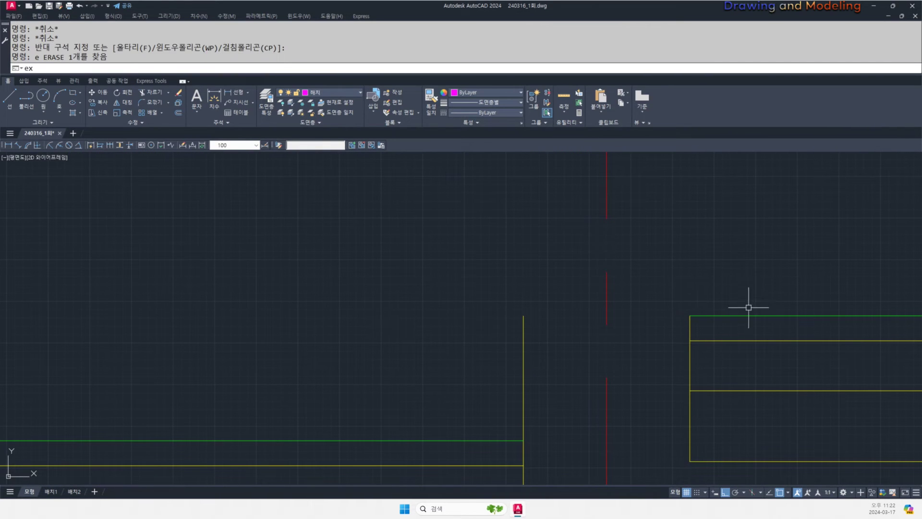
- Extend the raised floor's green finish line across the wall stub to its far vertical edge
key(Return)
key(Return)
key(Escape)
key(Escape)
key(Return)
click(561, 306)
click(508, 349)
key(Return)
click(750, 283)
click(712, 330)
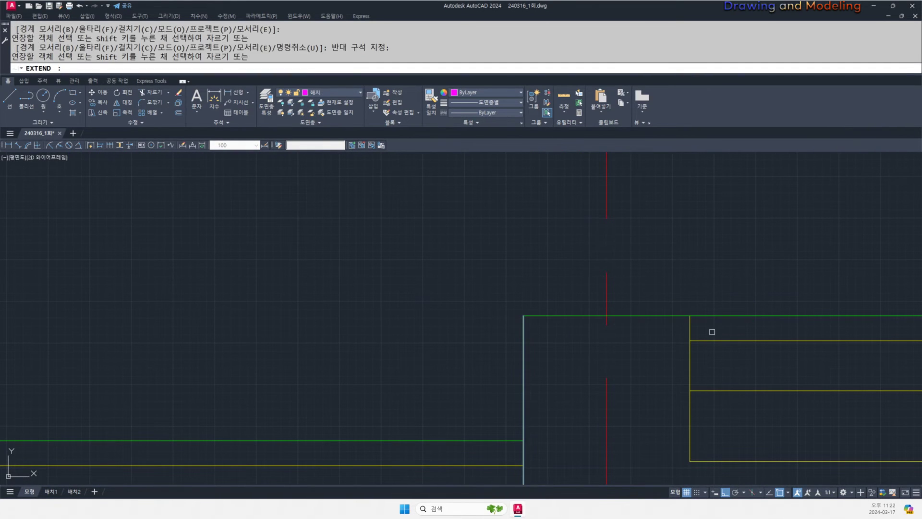
key(Escape)
- Offset the wall stub's vertical edge by 20 toward the lower floor
middle_drag(548, 376, 625, 339)
text(o)
key(Return)
text(20)
key(Return)
click(601, 309)
click(585, 321)
key(Escape)
- Trim the part of the offset line that runs below the lower floor's green finish line
text(tr)
key(Return)
click(586, 411)
click(573, 390)
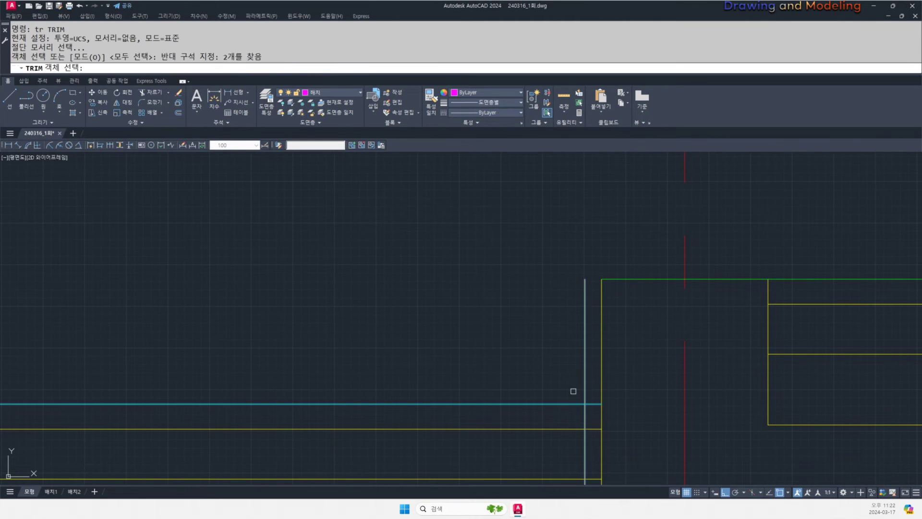
key(Return)
click(585, 412)
click(578, 420)
key(Escape)
key(Escape)
- Extend the raised floor's green finish line to the top of the offset line
middle_drag(575, 323, 597, 338)
text(ex)
key(Return)
key(Return)
click(624, 299)
click(627, 313)
key(Escape)
key(Escape)
scroll(607, 309, up, 3)
scroll(608, 309, down, 3)
- Extend the yellow line just below the raised floor's finish line to the wall stub's far vertical edge
text(ex)
key(Return)
click(544, 340)
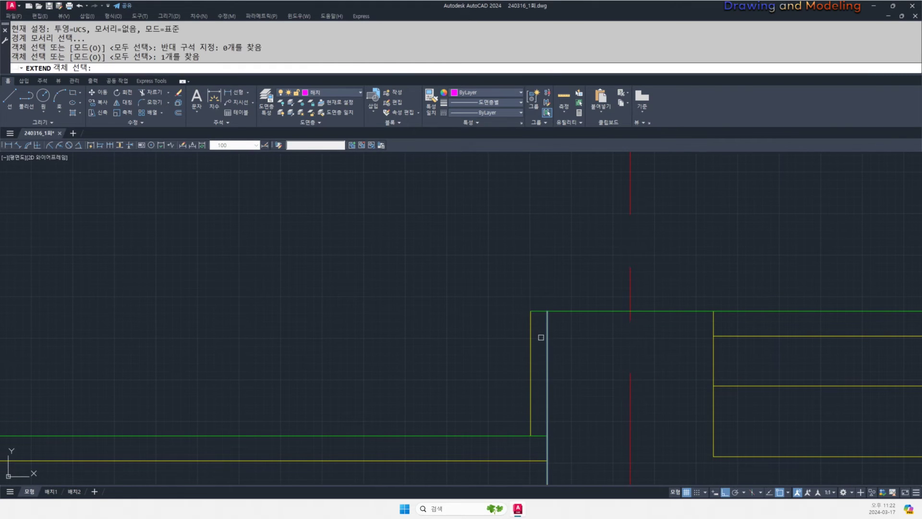
key(Return)
click(712, 324)
click(696, 329)
click(741, 323)
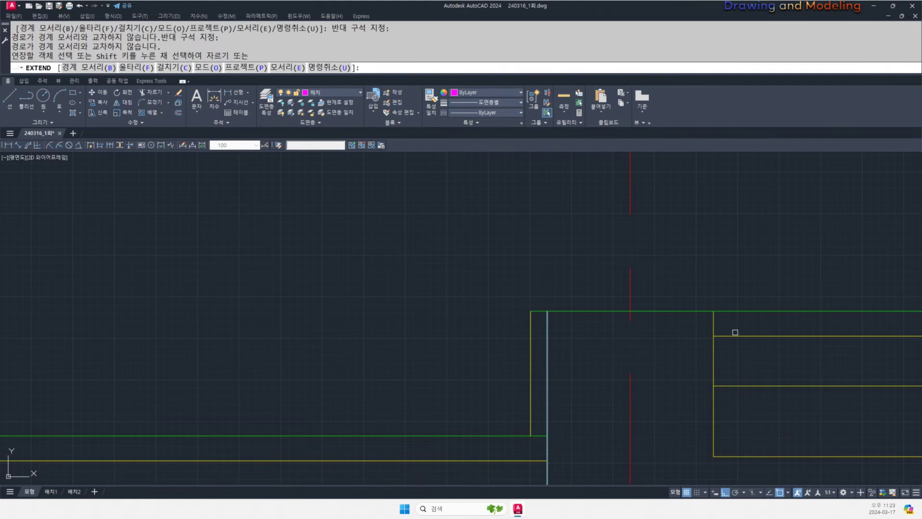
key(Escape)
key(Escape)
- Trim the wall's vertical line on the raised floor side above the extended yellow line
text(tr)
key(Return)
click(681, 324)
click(664, 345)
key(Return)
click(712, 325)
key(Escape)
key(Escape)
- Change the offset line at the step face to match the green floor finish line
scroll(625, 323, down, 4)
scroll(523, 321, up, 5)
key(Escape)
key(Escape)
scroll(575, 324, down, 2)
click(578, 305)
click(572, 329)
click(552, 337)
key(Escape)
key(Escape)
key(Escape)
- Trim the wall stub's vertical edge above the yellow line, up to the green finish line
text(tr)
key(space)
key(space)
click(590, 315)
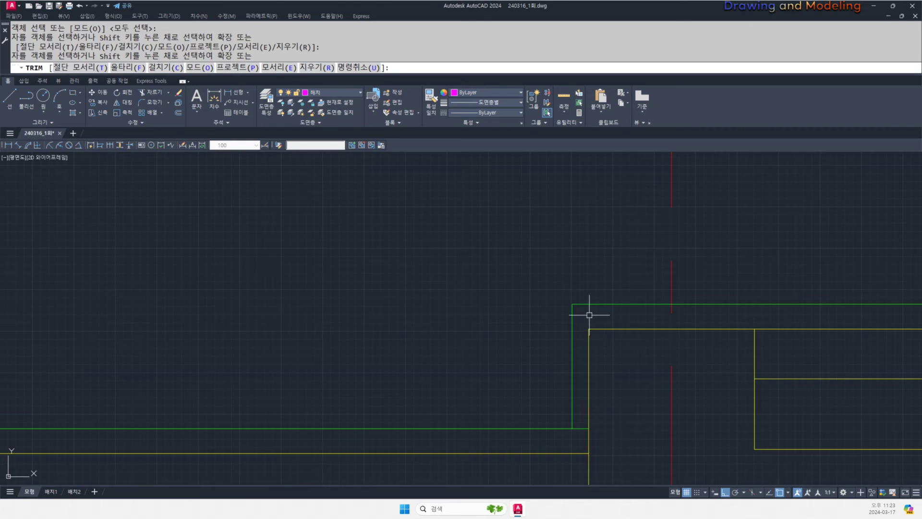
key(Escape)
key(Escape)
scroll(603, 344, down, 3)
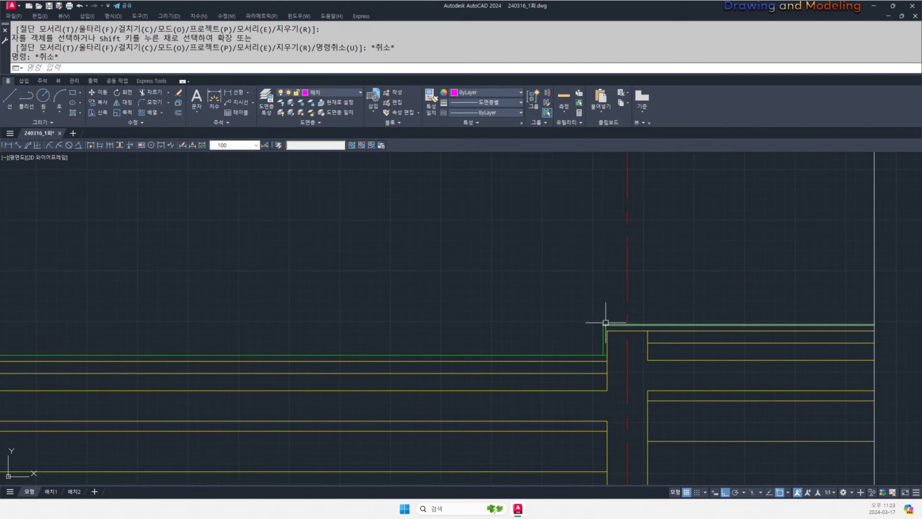
scroll(597, 351, up, 2)
scroll(527, 319, down, 3)
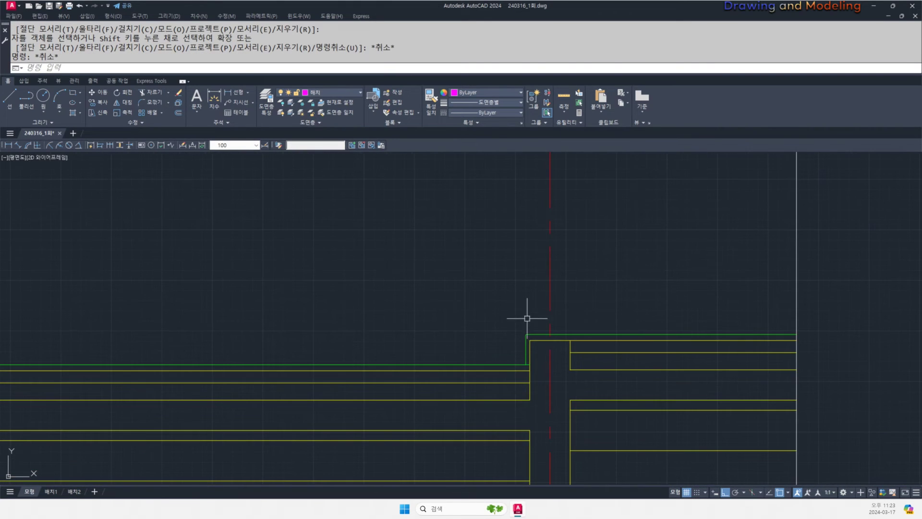
scroll(592, 362, down, 2)
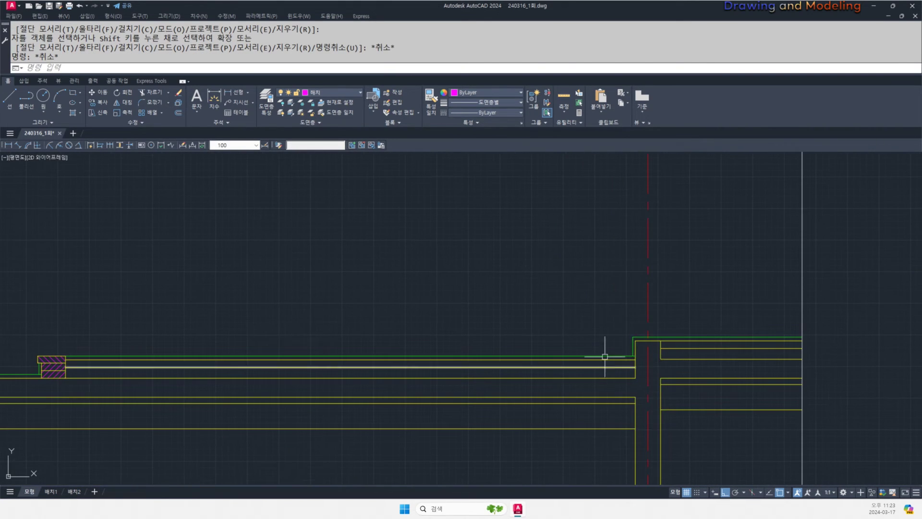
scroll(644, 352, up, 4)
scroll(631, 350, down, 4)
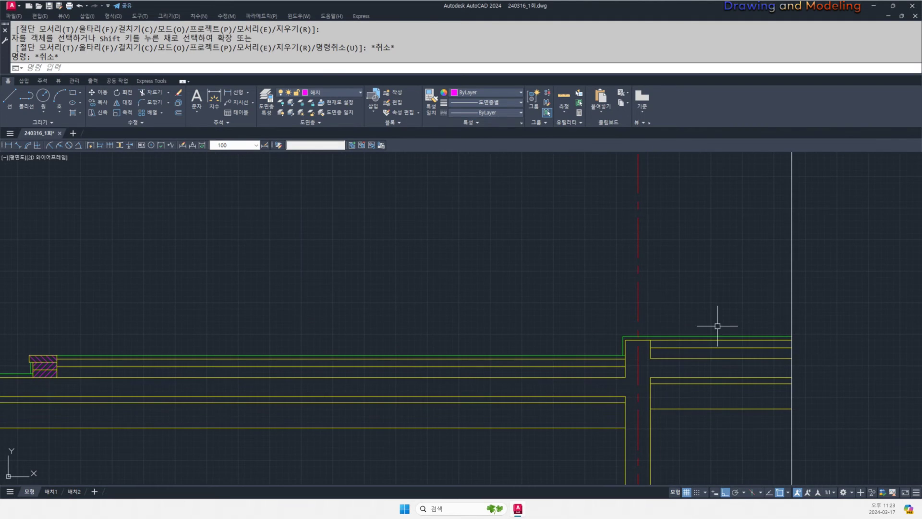
- Check where the section cut line runs through the rooms on the floor plan
scroll(717, 326, down, 2)
middle_drag(683, 303, 651, 365)
scroll(656, 310, down, 6)
mouse_move(332, 298)
middle_down()
mouse_move(509, 356)
mouse_move(519, 348)
middle_up()
mouse_move(688, 345)
middle_down()
mouse_move(578, 336)
mouse_move(690, 328)
middle_up()
scroll(483, 342, up, 12)
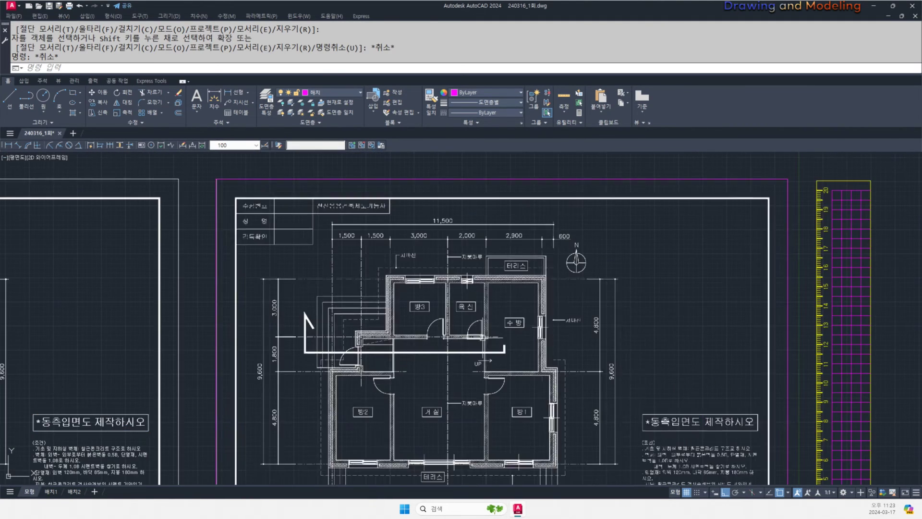
scroll(514, 273, down, 13)
mouse_move(677, 322)
middle_down()
mouse_move(576, 336)
mouse_move(243, 331)
mouse_move(682, 330)
mouse_move(588, 335)
middle_up()
scroll(672, 319, up, 6)
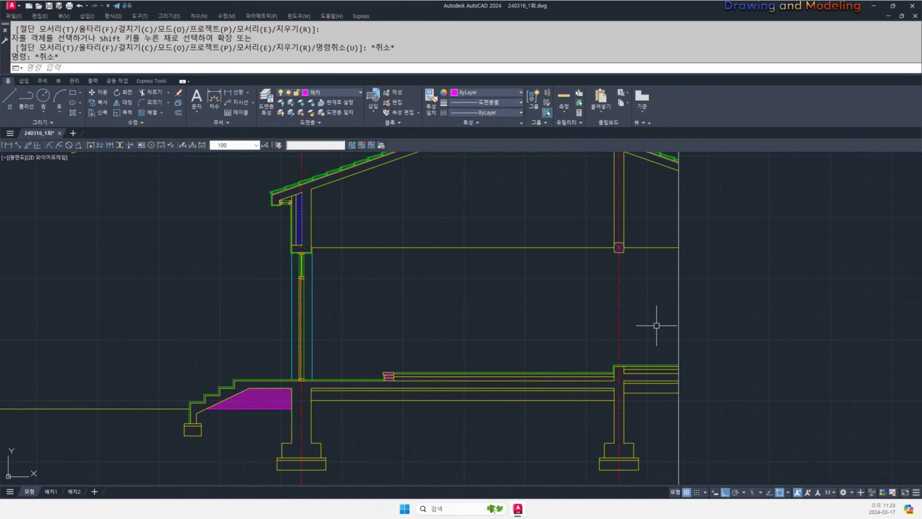
- Offset the upper interior wall's vertical edge by 20 toward the raised floor side
text(l)
key(Return)
scroll(646, 265, up, 4)
key(Escape)
key(Escape)
text(o)
key(Return)
text(20)
key(Return)
click(634, 201)
click(677, 204)
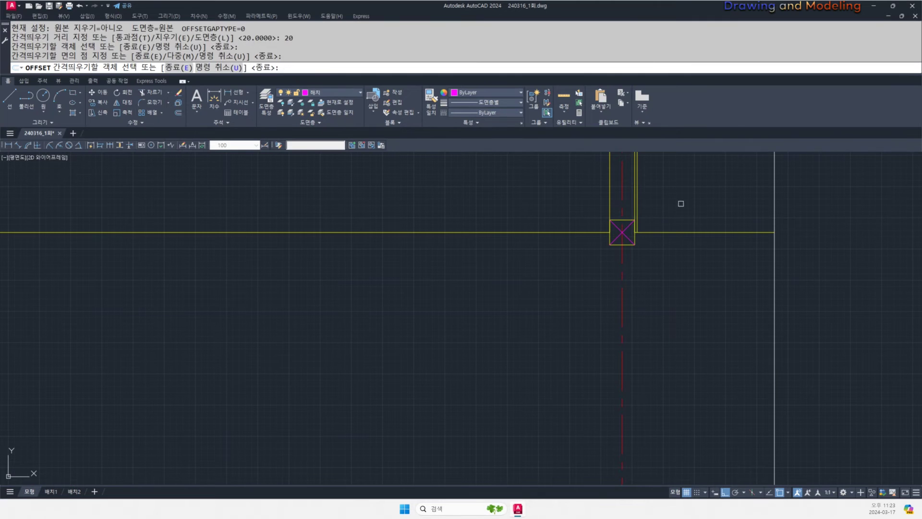
key(Escape)
key(Escape)
- Stretch the lower end of the offset wall line down past the raised floor's finish line
scroll(642, 240, up, 6)
text(s)
key(Return)
click(622, 208)
click(606, 185)
scroll(648, 288, down, 5)
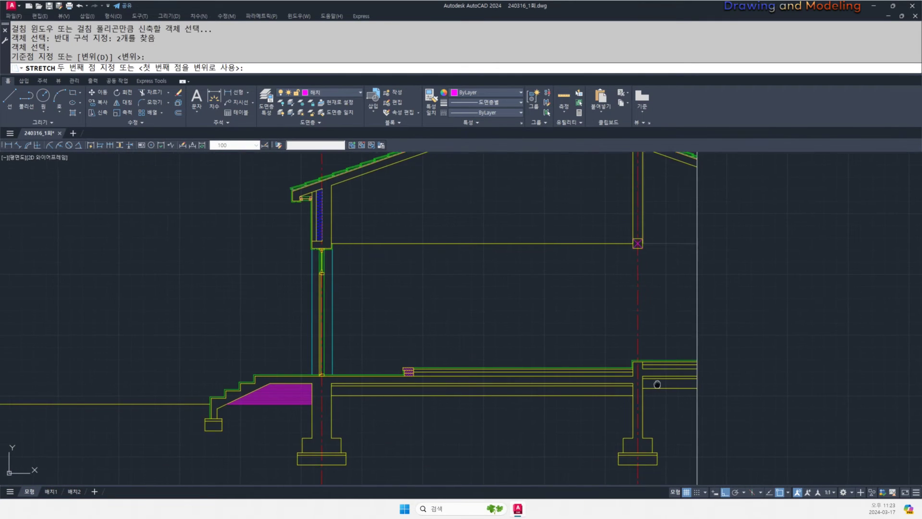
scroll(644, 303, up, 7)
key(Escape)
- Trim the stretched line below the raised floor's green finish line
text(tr)
key(Return)
click(630, 345)
click(573, 320)
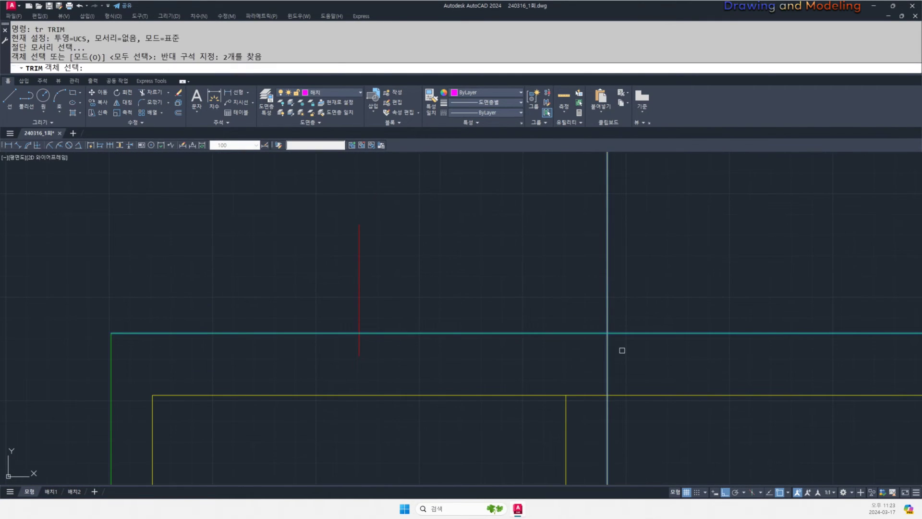
key(Return)
click(623, 354)
click(599, 363)
scroll(605, 360, down, 5)
key(Escape)
key(Escape)
- Change the trimmed vertical line to the cyan layer used for the wall lines beside the exterior door
click(617, 292)
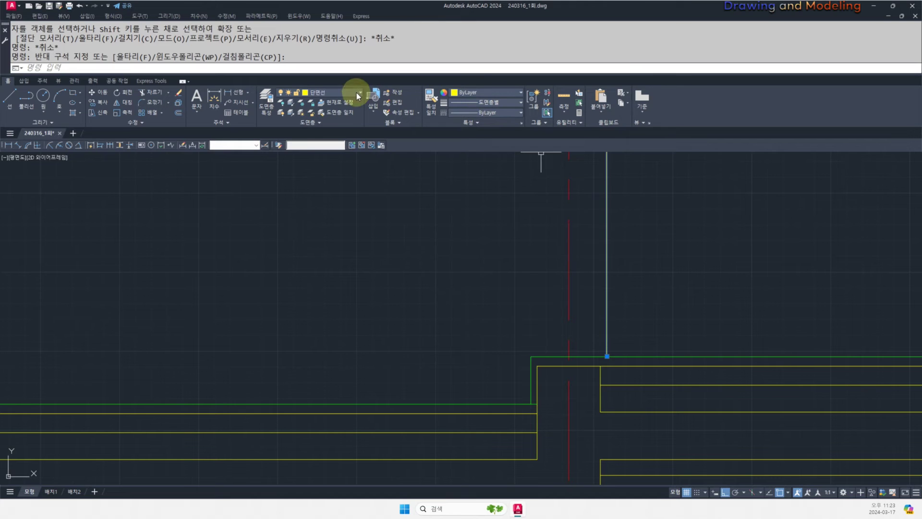
click(356, 93)
click(323, 175)
key(Escape)
key(Escape)
scroll(615, 370, down, 5)
middle_drag(603, 306, 609, 348)
scroll(612, 331, up, 7)
middle_drag(607, 231, 621, 350)
text(tr)
key(Return)
click(641, 280)
click(627, 297)
key(Return)
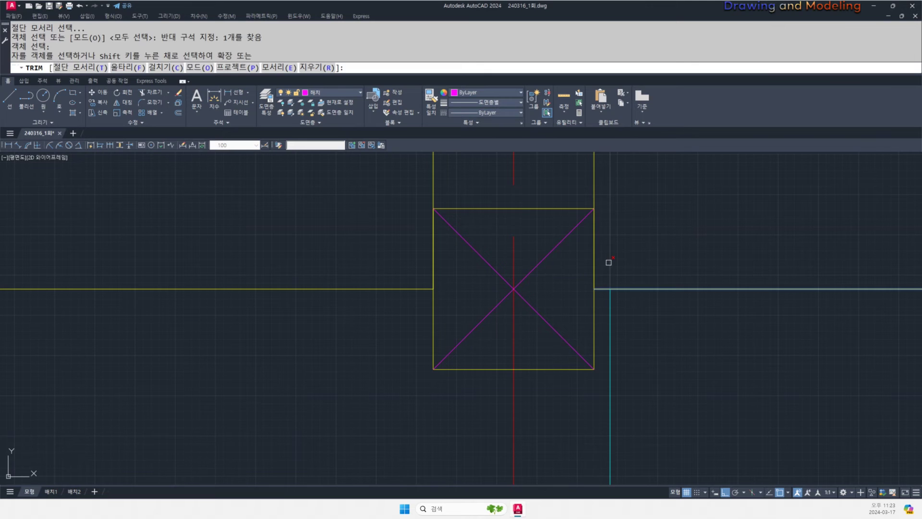
key(Escape)
key(Escape)
- Erase the small stray object below the ceiling line on the raised floor side
scroll(484, 324, down, 5)
middle_drag(482, 327, 627, 313)
key(Escape)
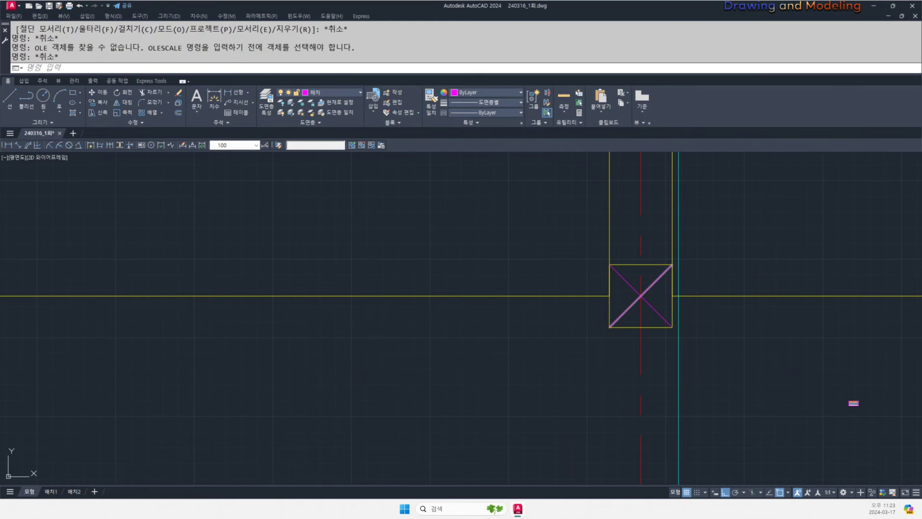
key(Escape)
mouse_move(662, 338)
middle_down()
mouse_move(742, 335)
mouse_move(759, 351)
mouse_move(588, 308)
mouse_move(692, 349)
middle_up()
scroll(759, 351, up, 1)
scroll(588, 308, down, 2)
scroll(675, 328, up, 3)
scroll(754, 428, up, 2)
click(814, 408)
click(766, 345)
text(e)
key(Return)
key(Escape)
key(Escape)
scroll(766, 333, down, 4)
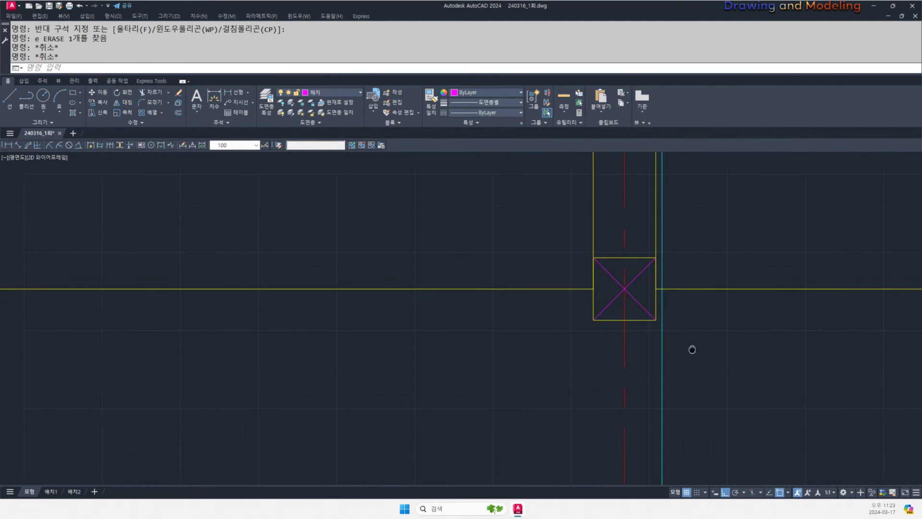
- Offset the crossed square outward by 20
text(o)
key(Return)
text(20)
key(Return)
click(644, 320)
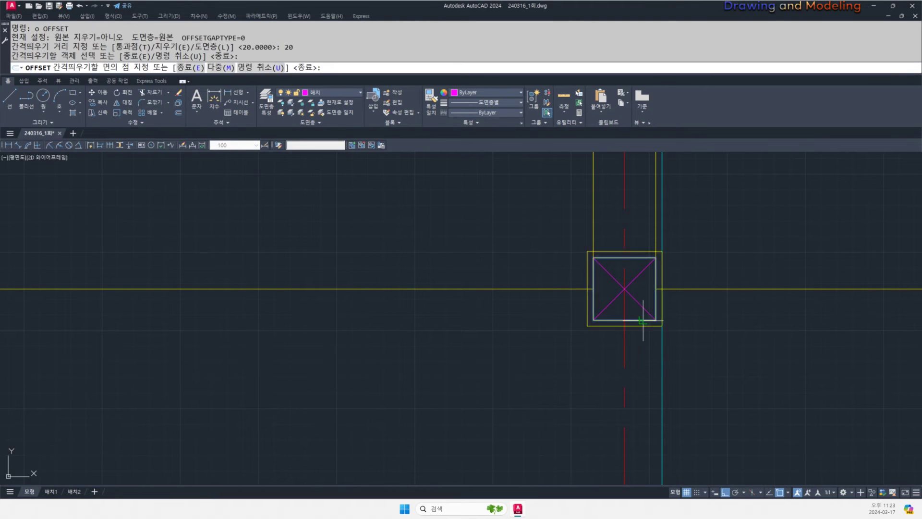
click(634, 326)
key(Escape)
key(Escape)
- Explode the outer offset square and erase its upper and side lines, keeping only the line beneath the crossed square
click(652, 300)
text(x)
key(Return)
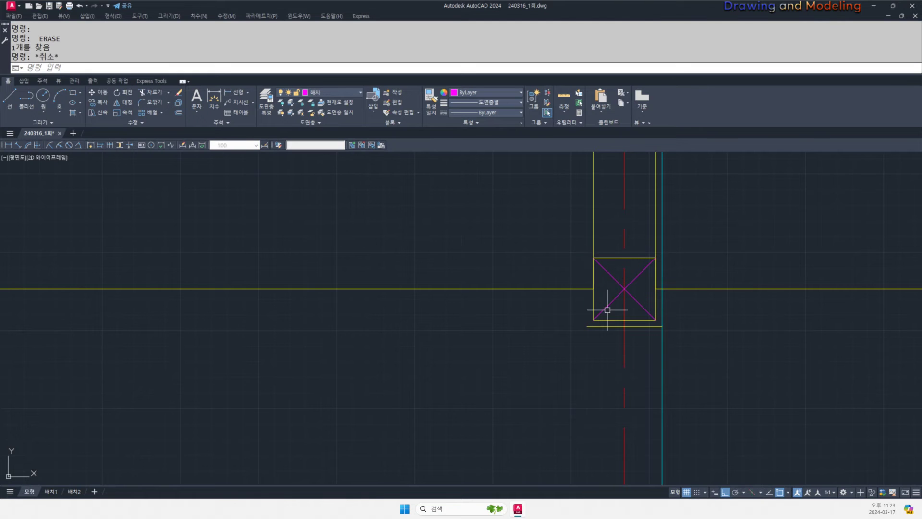
key(Escape)
- Match the line beneath the crossed square to the green finish line at the exterior door head
scroll(603, 302, up, 2)
text(ma)
key(space)
scroll(634, 324, down, 5)
middle_drag(320, 341, 483, 342)
scroll(480, 342, up, 3)
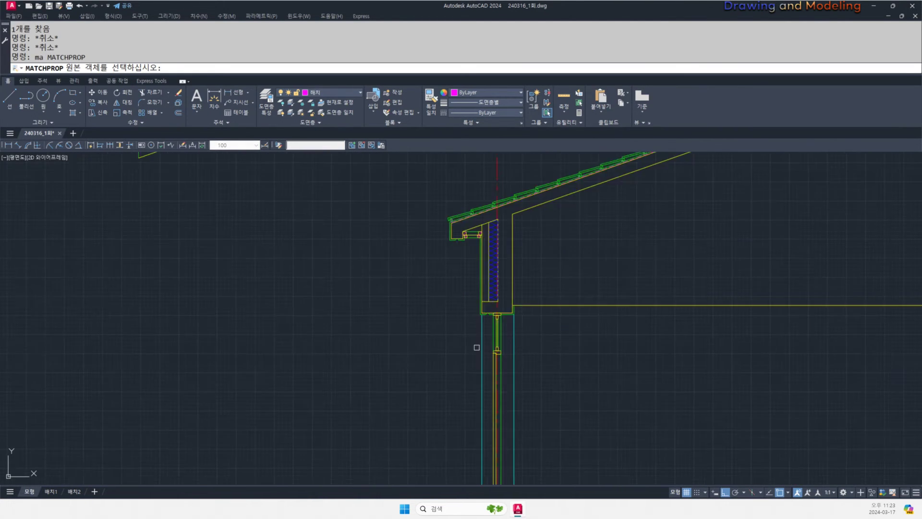
click(523, 320)
scroll(527, 321, down, 3)
scroll(528, 320, up, 3)
click(524, 319)
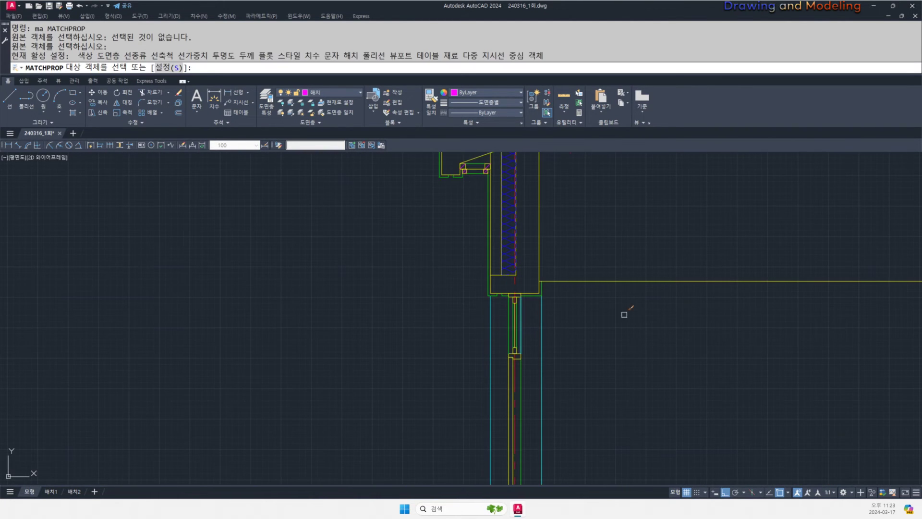
scroll(623, 313, down, 3)
scroll(706, 313, up, 5)
key(Escape)
key(Escape)
middle_drag(623, 312, 608, 331)
text(o)
key(space)
text(20)
key(space)
click(633, 294)
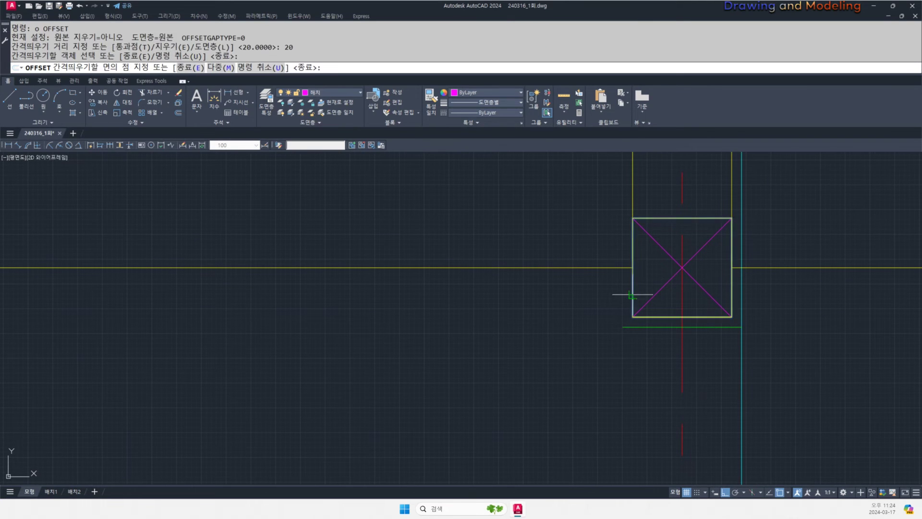
key(Escape)
key(Escape)
middle_drag(625, 331, 627, 348)
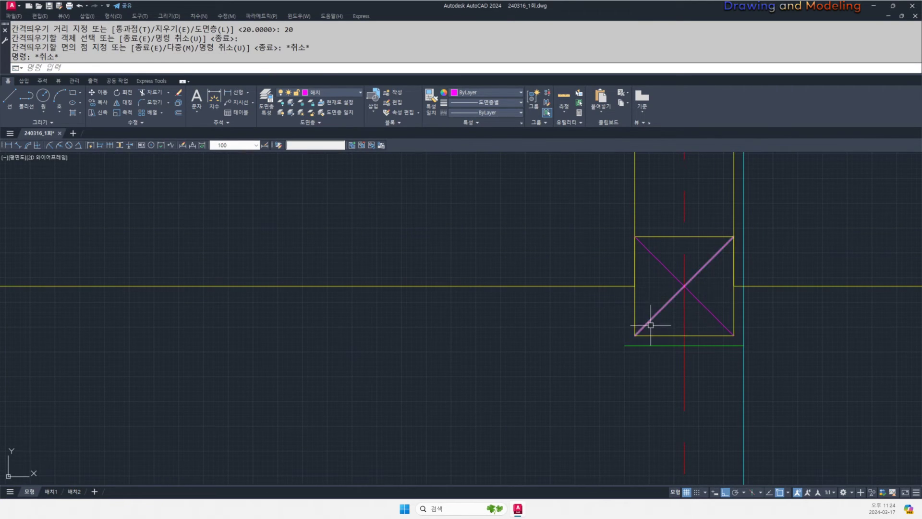
- Explode the crossed square's outline and offset its vertical edge on the lower floor side outward by 20
click(634, 308)
click(614, 309)
text(x)
key(space)
text(o)
key(space)
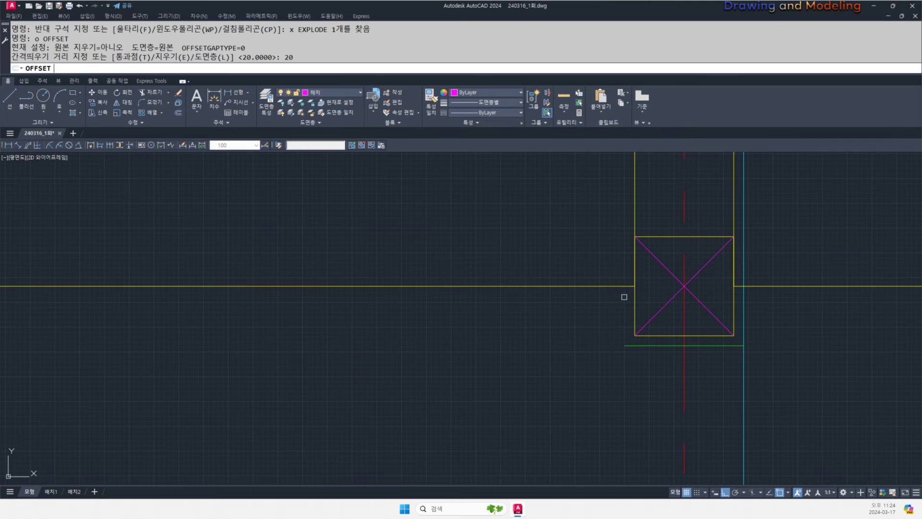
key(space)
click(636, 303)
click(610, 319)
key(Escape)
key(Escape)
- Fillet the offset vertical line and the green line beneath the crossed square into a sharp corner
text(f)
key(space)
click(634, 345)
click(624, 316)
key(Escape)
key(Escape)
- Trim the offset vertical line above the ceiling line
scroll(622, 288, up, 2)
click(625, 288)
key(Escape)
key(space)
click(635, 277)
click(622, 293)
key(space)
click(628, 268)
key(Escape)
key(Escape)
- Match the offset vertical line beside the crossed square to the green line beneath it
middle_drag(635, 313, 592, 294)
text(ma)
click(589, 365)
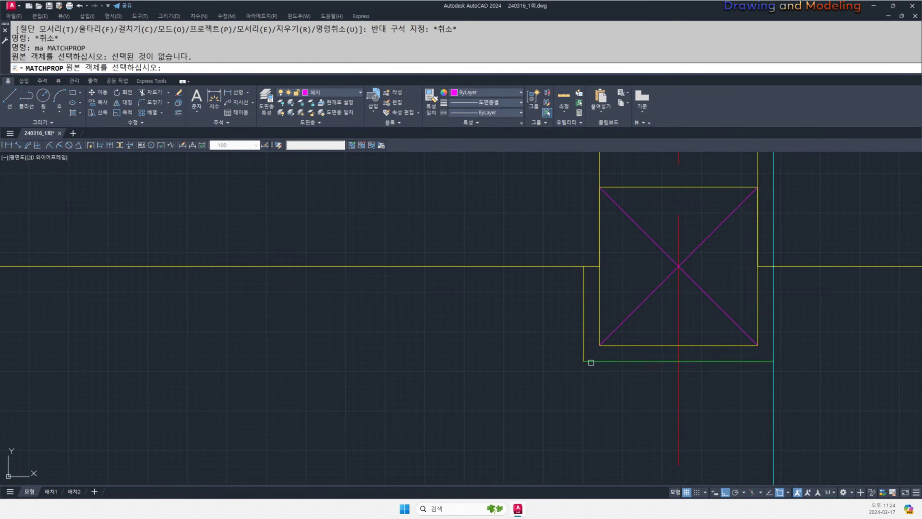
click(591, 362)
click(590, 350)
click(572, 355)
key(Escape)
key(Escape)
- Break the cyan elevation line where it meets the green line beneath the crossed square
middle_drag(735, 358, 639, 377)
scroll(689, 374, up, 2)
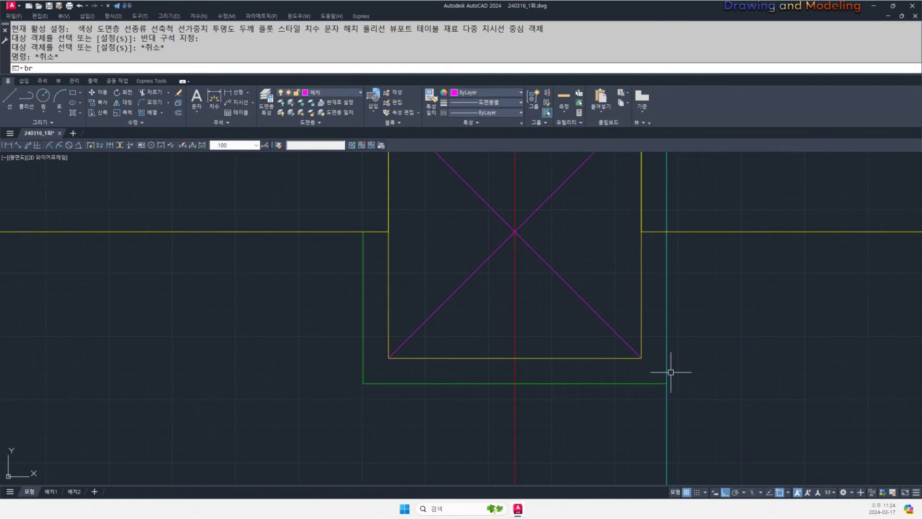
key(Return)
click(667, 381)
key(Escape)
key(Escape)
key(space)
click(665, 366)
key(Escape)
key(Escape)
middle_drag(662, 293, 681, 307)
- Trim the vertical line beside the crossed square above the ceiling line
text(tr)
click(659, 328)
key(space)
click(650, 307)
key(Escape)
key(Escape)
- Match the broken-off upper piece of the cyan line to the green line beneath the crossed square
text(ma)
key(space)
click(661, 388)
click(662, 392)
click(684, 363)
key(Escape)
key(Escape)
- Check the finish lines around the crossed square and the ceiling line across the section
scroll(675, 269, down, 8)
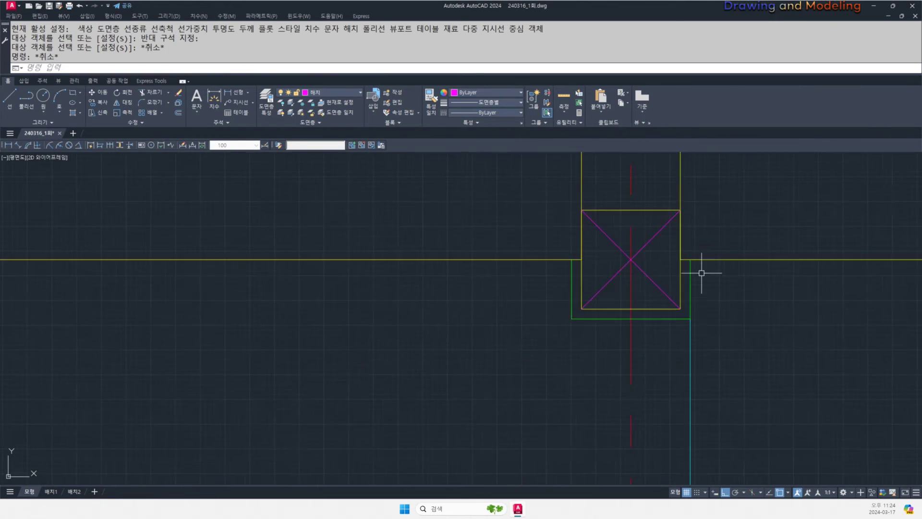
scroll(661, 242, up, 4)
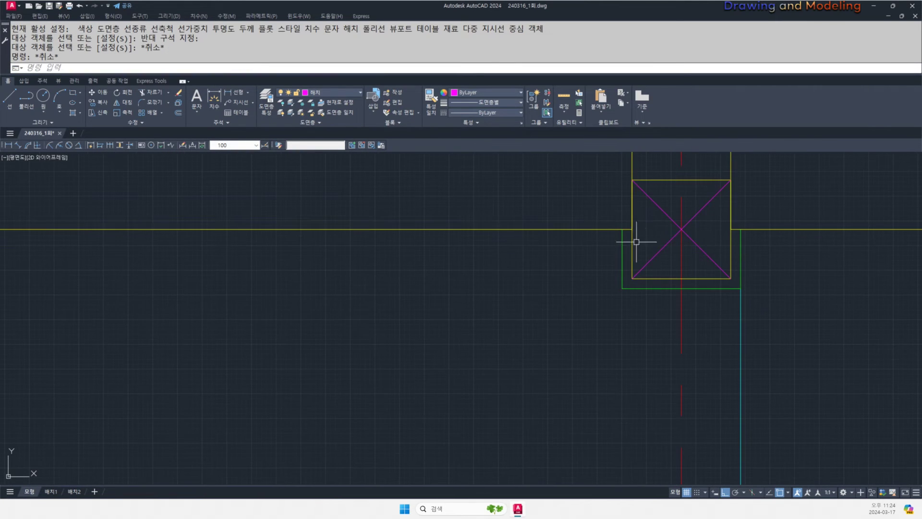
mouse_move(740, 286)
middle_down()
mouse_move(733, 336)
mouse_move(695, 310)
middle_up()
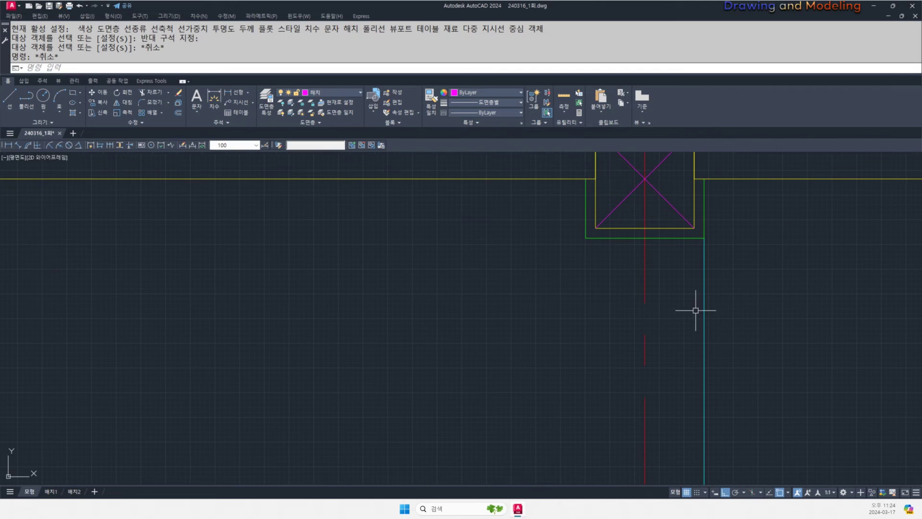
scroll(675, 322, down, 4)
middle_drag(618, 340, 740, 276)
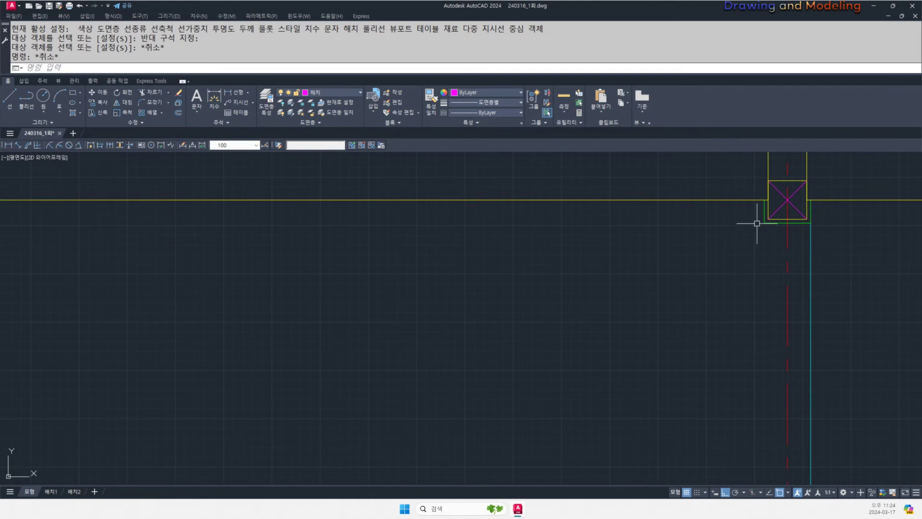
scroll(626, 313, down, 6)
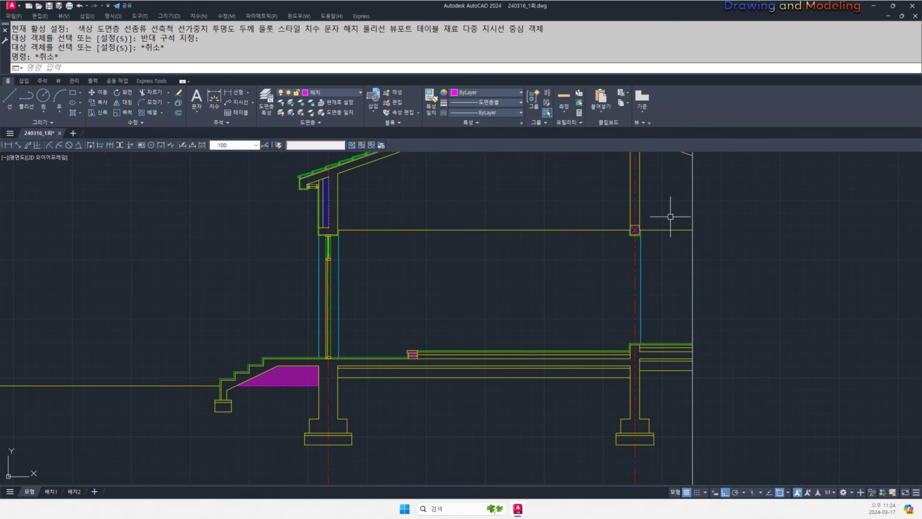
middle_drag(645, 260, 687, 300)
middle_drag(480, 335, 611, 319)
middle_drag(669, 306, 642, 348)
middle_drag(535, 311, 607, 325)
middle_drag(662, 335, 608, 341)
- Copy the outer pair of hatched timbers from the eaves to the ceiling line at the exterior wall's inner face and the crossed square's upper floor side
scroll(499, 310, up, 4)
mouse_move(508, 320)
middle_down()
mouse_move(570, 336)
mouse_move(574, 351)
middle_up()
text(co)
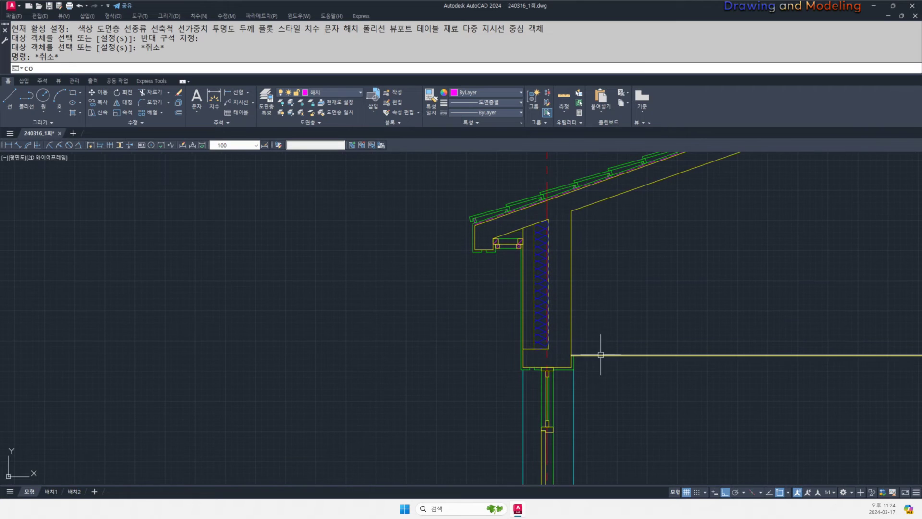
key(space)
scroll(591, 342, down, 4)
scroll(548, 304, up, 12)
middle_drag(624, 303, 566, 342)
click(552, 251)
click(646, 382)
key(Return)
scroll(584, 325, up, 4)
scroll(583, 325, down, 8)
middle_drag(773, 398, 487, 282)
scroll(503, 391, down, 4)
middle_drag(503, 391, 570, 324)
scroll(567, 356, up, 8)
click(557, 374)
scroll(625, 370, down, 6)
middle_drag(679, 367, 644, 353)
scroll(649, 350, up, 8)
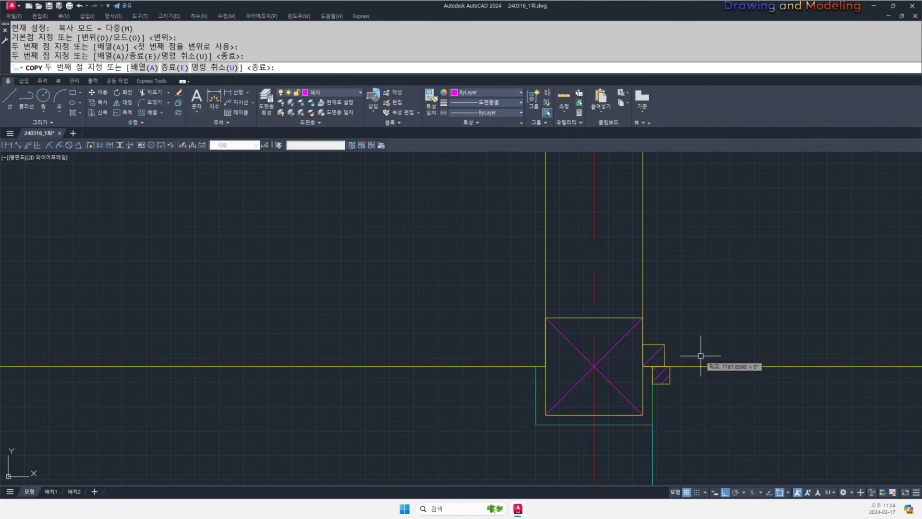
key(Escape)
key(Escape)
- Copy the wall-side pair of hatched eaves timbers to the ceiling line on the crossed square's lower floor side
scroll(700, 356, down, 8)
middle_drag(423, 355, 552, 346)
scroll(544, 342, up, 12)
middle_drag(332, 262, 521, 361)
key(space)
click(446, 395)
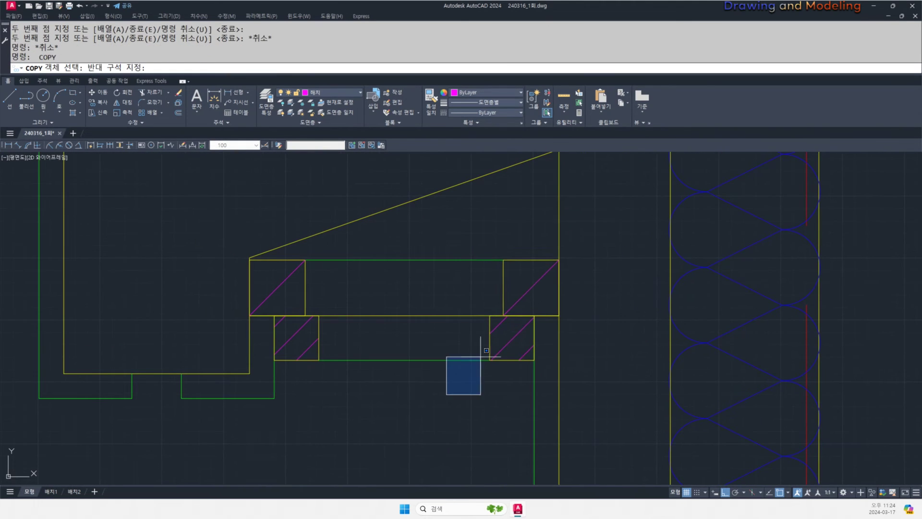
key(space)
click(559, 315)
scroll(328, 316, down, 6)
scroll(597, 344, up, 10)
click(525, 345)
key(Escape)
key(Escape)
- Copy the ceiling line to the upper timber's top edge and the lower timber's bottom edge
scroll(523, 338, down, 6)
middle_drag(500, 341, 671, 341)
middle_drag(537, 358, 594, 355)
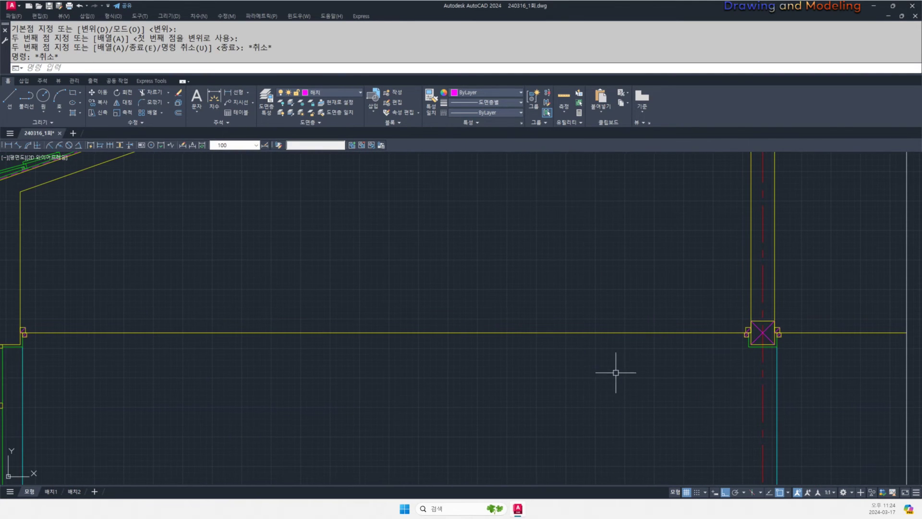
scroll(546, 342, down, 6)
scroll(492, 336, up, 9)
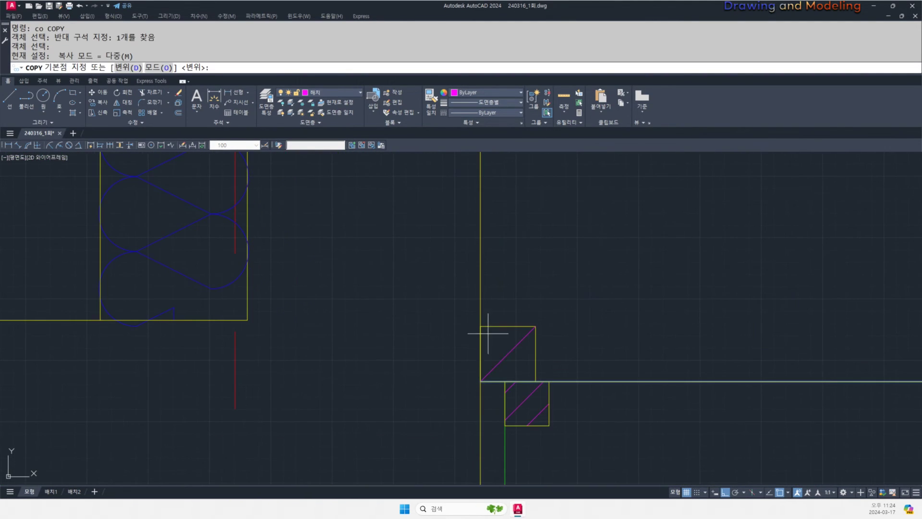
click(481, 381)
click(534, 324)
click(549, 424)
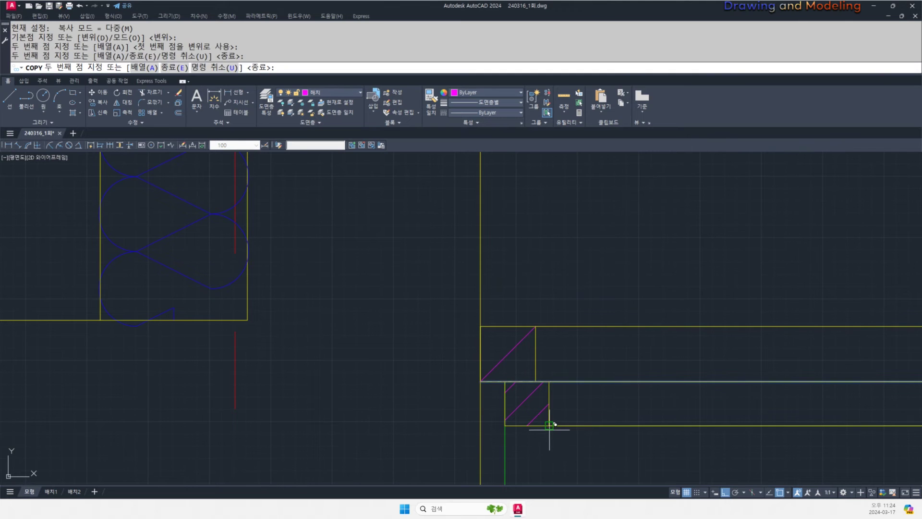
key(Escape)
key(Escape)
- Match the two copied ceiling lines to the green finish line
scroll(507, 399, down, 5)
scroll(500, 389, up, 6)
text(ma)
click(473, 360)
middle_drag(567, 347, 562, 397)
click(600, 375)
click(555, 359)
click(581, 323)
click(504, 293)
key(Escape)
key(Escape)
scroll(644, 327, down, 8)
- Draw horizontal lines from the upper timber's top and lower timber's bottom beyond the crossed square, past the white vertical line
scroll(784, 327, down, 2)
middle_drag(785, 327, 433, 331)
middle_drag(715, 343, 434, 348)
scroll(472, 336, up, 8)
middle_drag(799, 352, 546, 367)
text(l)
key(space)
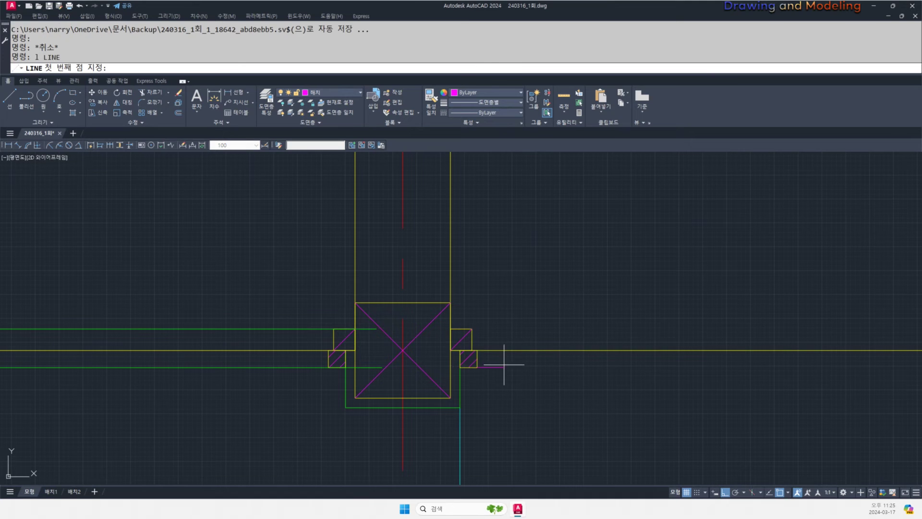
scroll(480, 377, down, 4)
click(793, 386)
key(Escape)
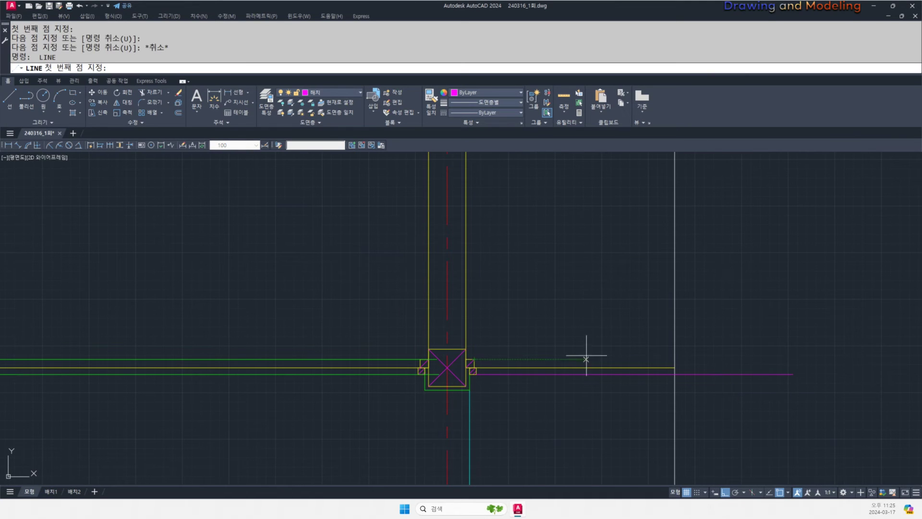
click(473, 358)
key(Escape)
key(Escape)
- Match the two new magenta horizontal lines to the green ceiling lines
scroll(486, 369, up, 4)
text(ma MATCHPROP)
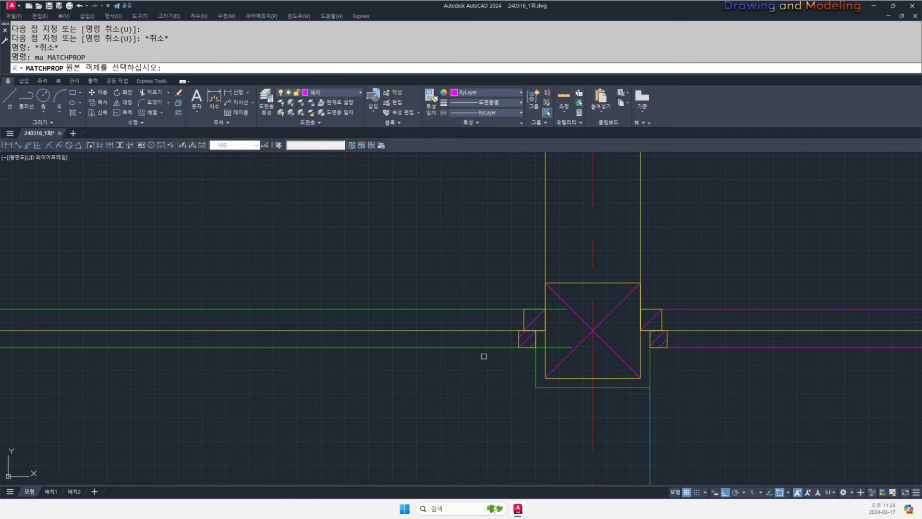
click(484, 356)
click(524, 349)
click(710, 288)
key(Escape)
key(Escape)
- Trim the green ceiling line ends that overlap the crossed square and its finish line
scroll(533, 310, up, 4)
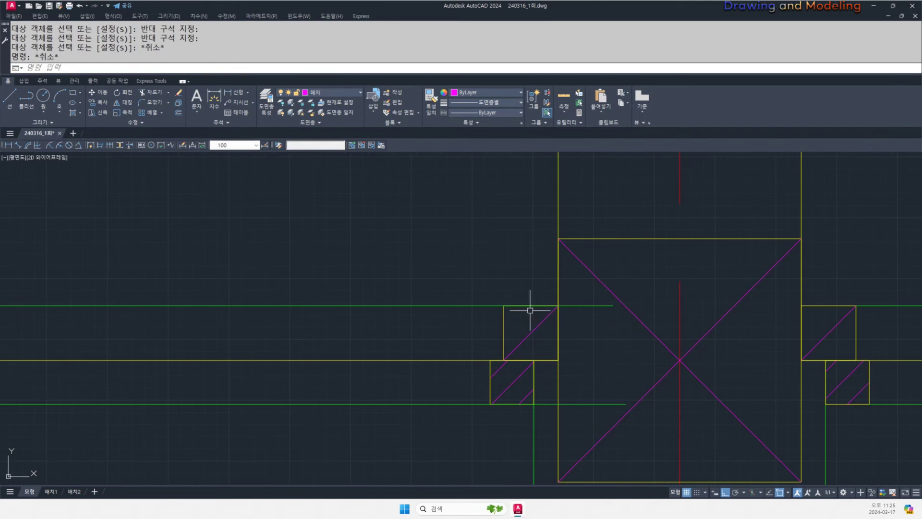
click(574, 405)
drag(587, 301, 576, 311)
key(Escape)
key(Escape)
key(space)
key(space)
click(545, 405)
click(547, 390)
click(548, 379)
key(Escape)
key(Escape)
- Trim the two green ceiling lines beyond the white vertical line, using that line as the cutting edge
scroll(548, 379, down, 2)
middle_drag(548, 378, 428, 388)
scroll(590, 375, up, 4)
text(tr)
middle_drag(696, 424, 490, 395)
key(Escape)
scroll(549, 388, down, 4)
scroll(567, 369, down, 2)
middle_drag(793, 381, 672, 370)
text(tr)
click(778, 293)
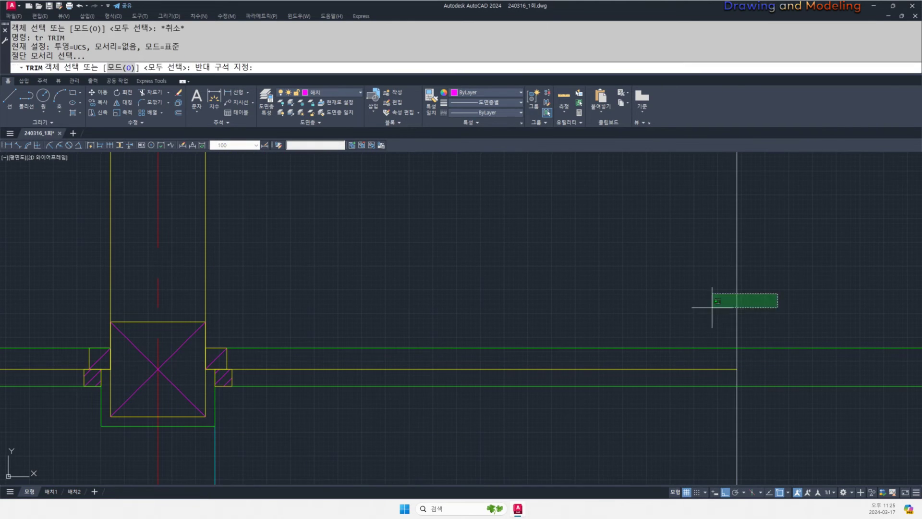
click(706, 308)
key(space)
click(847, 292)
click(812, 396)
key(Escape)
- Draw a small rectangle just outside the white vertical line, between the ceiling and the floor
scroll(695, 359, down, 4)
scroll(672, 360, up, 4)
text(rec)
click(690, 359)
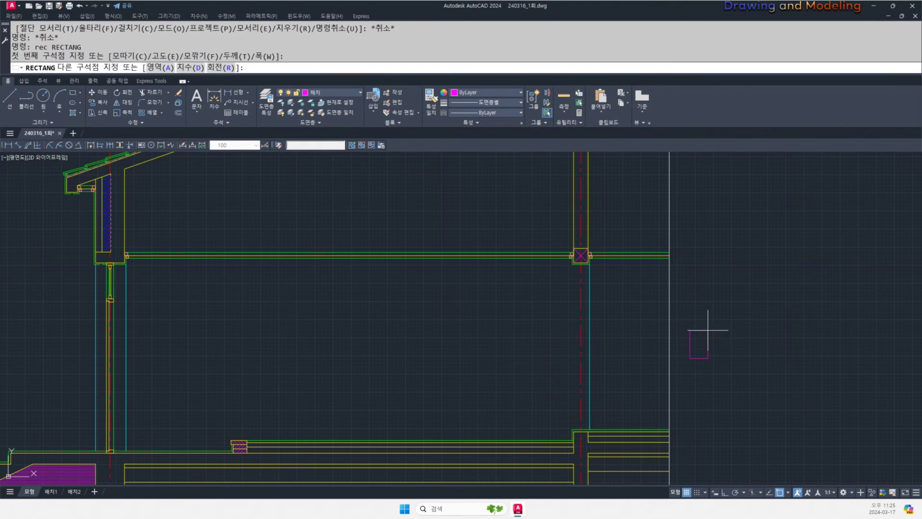
click(708, 330)
key(Escape)
key(Escape)
- Match the small rectangle's properties to the white vertical line
scroll(671, 332, up, 2)
text(m)
click(668, 329)
click(737, 297)
click(687, 354)
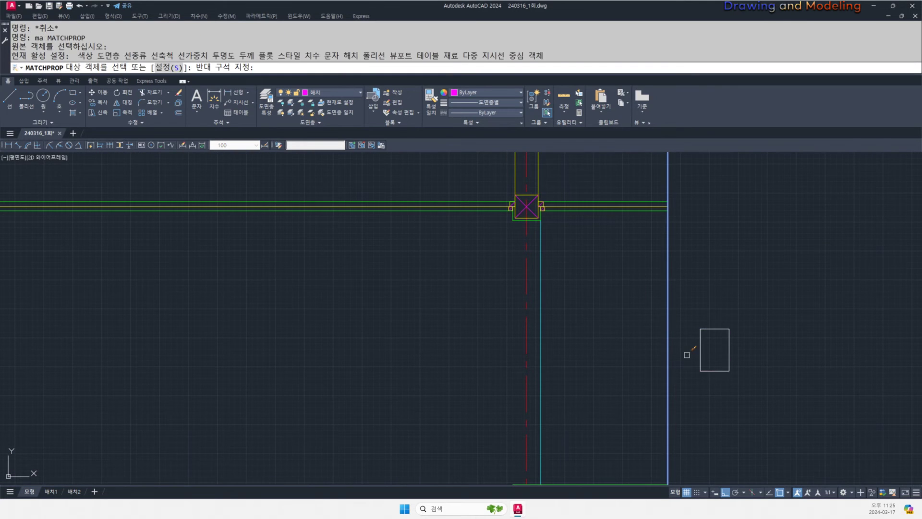
- Draw a rising diagonal across the small rectangle's opposite corners and match its properties to the white outline
key(Escape)
key(Escape)
scroll(768, 354, up, 2)
click(658, 381)
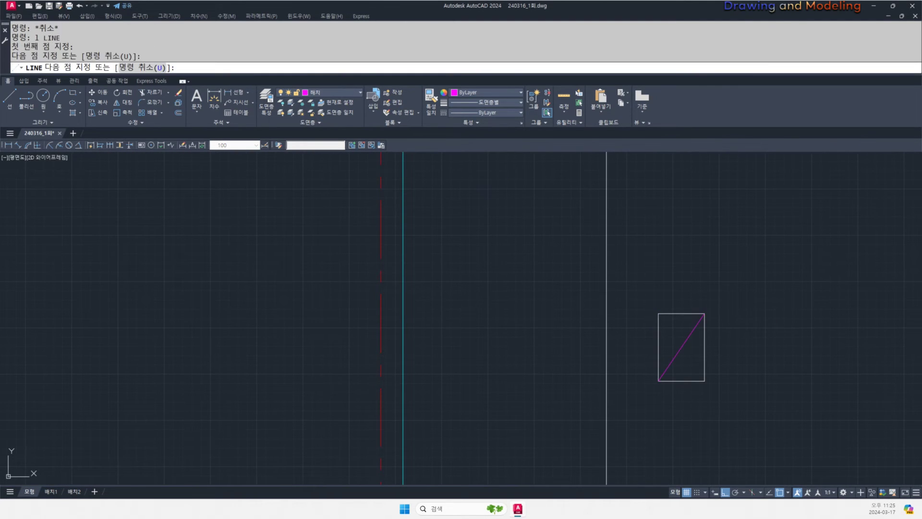
key(Escape)
middle_drag(661, 337, 661, 356)
click(659, 350)
click(755, 375)
click(657, 366)
key(Escape)
key(Escape)
- Explode the small rectangle and erase its two vertical sides, leaving a Z-shaped break symbol
scroll(716, 375, up, 4)
click(732, 358)
click(669, 385)
text(x)
click(606, 308)
click(562, 330)
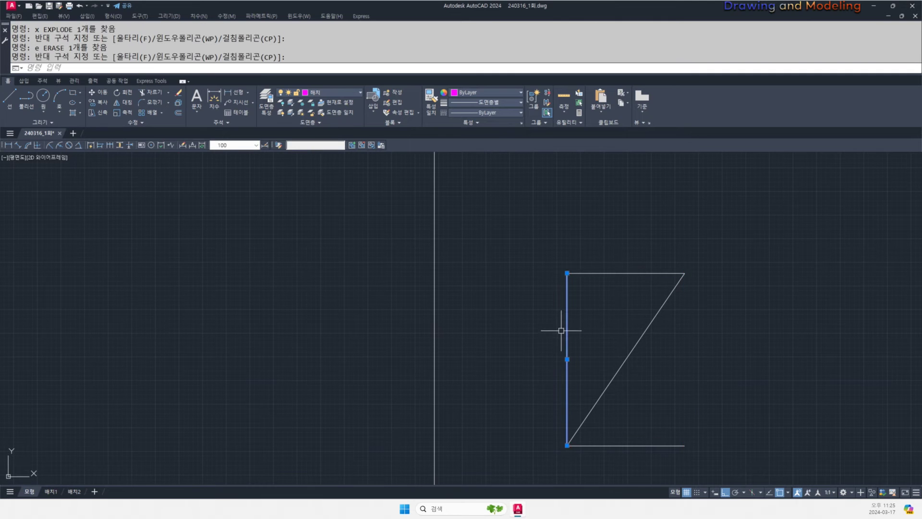
text(e)
- Move the Z-shaped break symbol onto the white vertical line
scroll(618, 323, down, 4)
text(m)
click(678, 267)
click(620, 376)
key(space)
click(620, 304)
click(546, 308)
- Trim the white vertical line inside the break symbol and the surplus halves of the symbol's horizontal lines
scroll(533, 307, up, 4)
key(Escape)
text(tr)
key(space)
click(550, 299)
click(552, 312)
click(600, 421)
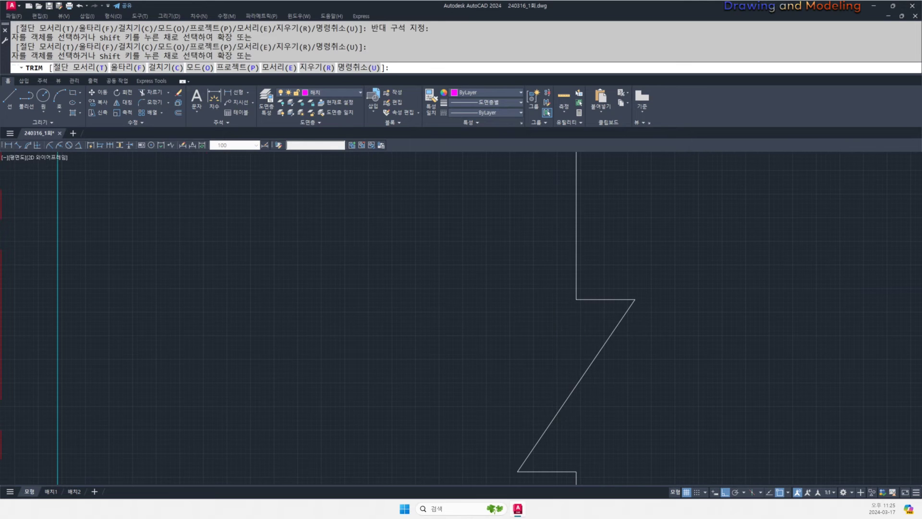
key(Escape)
key(Escape)
- Stretch the break symbol a short way upward along the white vertical line
scroll(618, 337, down, 5)
text(s)
click(632, 366)
click(579, 321)
key(space)
click(690, 349)
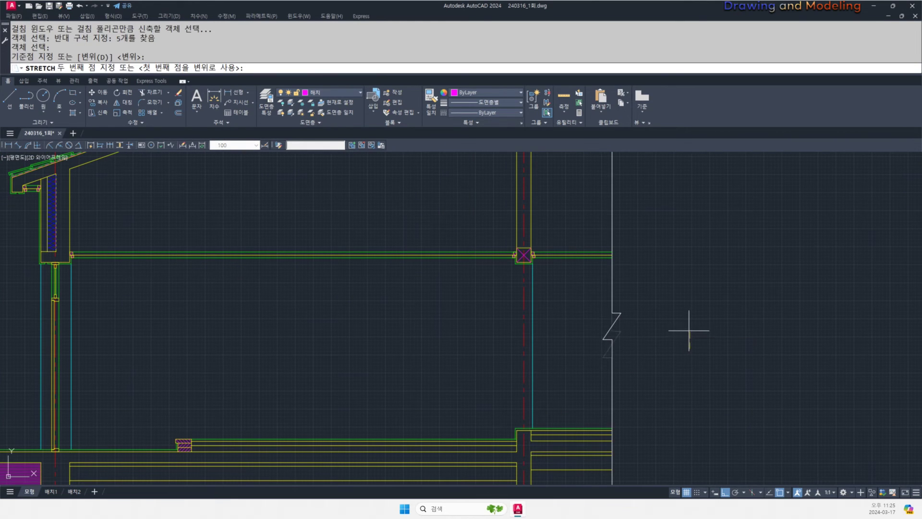
key(Escape)
key(Escape)
- Draw a horizontal guide line just above the roof ridge, spanning the whole section
scroll(531, 323, down, 5)
scroll(562, 325, up, 5)
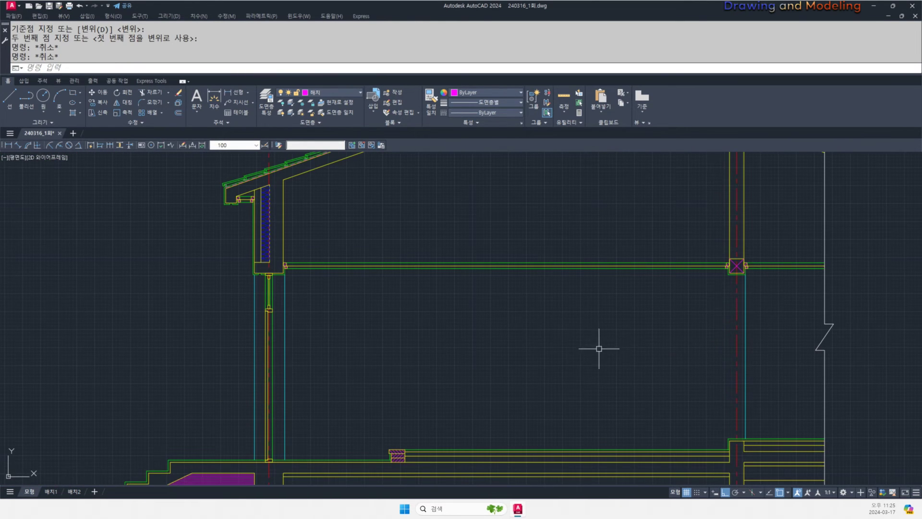
scroll(452, 328, down, 4)
mouse_move(615, 289)
middle_down()
mouse_move(602, 320)
mouse_move(573, 324)
middle_up()
text(l)
key(space)
click(411, 288)
click(746, 294)
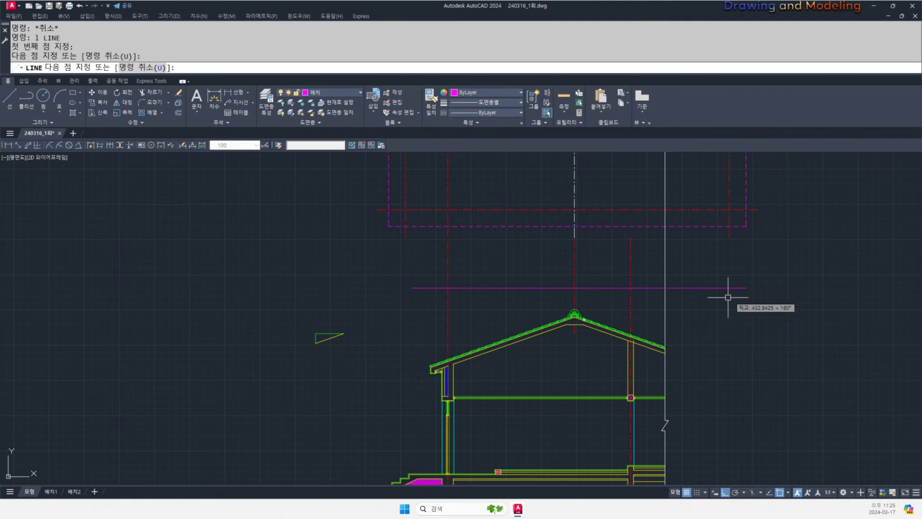
key(Escape)
key(Escape)
- Trim the red centre lines and the white vertical line above the guide line, and erase the guide line
scroll(595, 283, up, 2)
text(tr)
click(657, 288)
key(space)
click(746, 270)
click(332, 270)
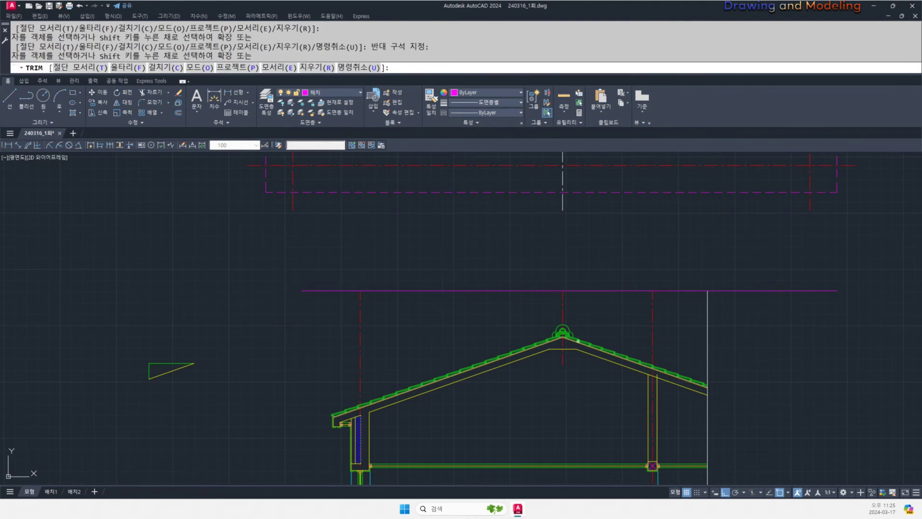
key(Escape)
key(Escape)
click(461, 260)
click(439, 293)
text(e)
key(Escape)
- Draw a horizontal guide line below the footings, extending past the white vertical line
scroll(468, 294, down, 4)
scroll(427, 358, up, 2)
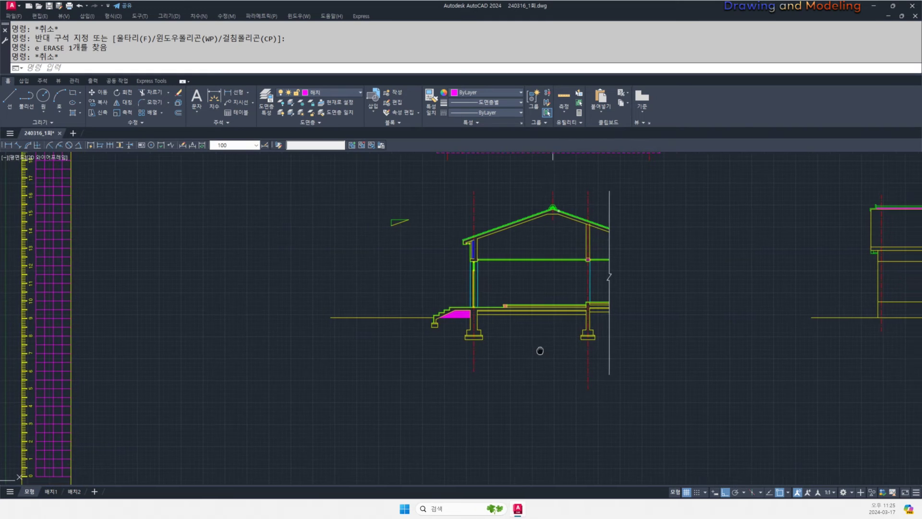
scroll(539, 350, up, 2)
text(l)
key(space)
click(381, 354)
click(681, 354)
key(Escape)
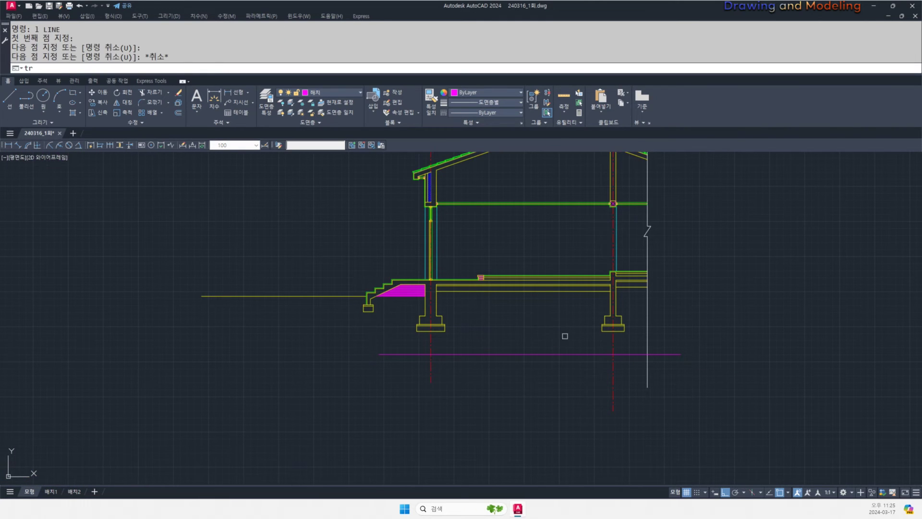
- Trim the red centre lines and the white vertical line below the guide line under the footings
key(space)
click(566, 337)
click(543, 366)
key(space)
click(706, 379)
click(405, 373)
key(Escape)
key(Escape)
mouse_move(483, 274)
middle_down()
mouse_move(547, 360)
mouse_move(538, 387)
middle_up()
scroll(531, 377, up, 4)
scroll(550, 323, down, 2)
mouse_move(612, 319)
middle_down()
mouse_move(601, 344)
mouse_move(610, 399)
middle_up()
middle_drag(610, 339, 610, 372)
scroll(601, 351, up, 8)
text(a)
scroll(462, 394, up, 4)
text(r)
click(473, 412)
click(605, 309)
key(space)
scroll(560, 327, down, 2)
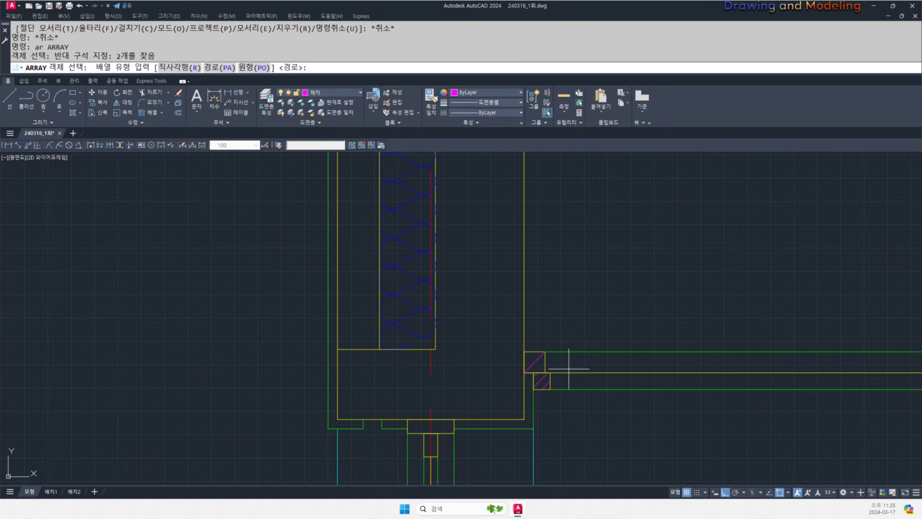
key(Escape)
key(Escape)
text(co)
key(space)
- Path-array the hatched upper timber beside the outer wall along the ceiling's yellow line, widening the item spacing
scroll(533, 376, up, 2)
middle_drag(639, 386, 586, 392)
text(ar)
key(space)
click(420, 306)
click(513, 379)
key(space)
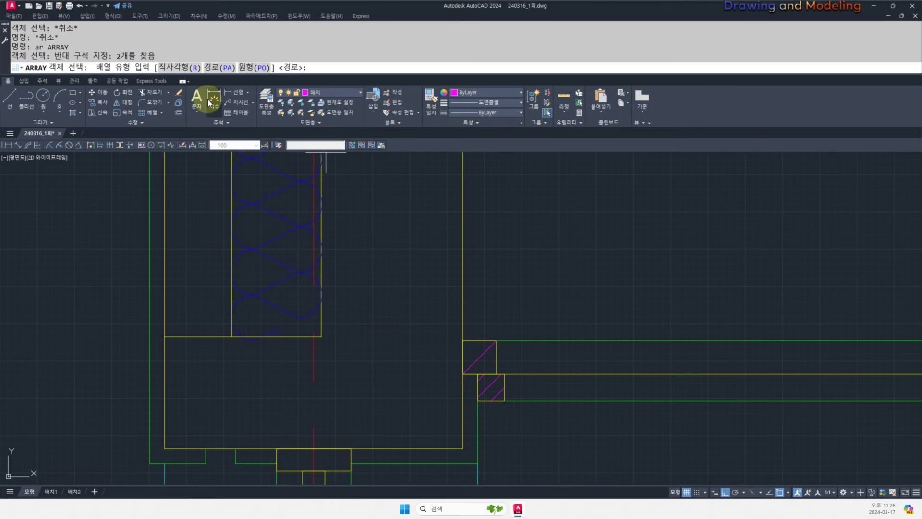
text(pa)
key(space)
click(514, 374)
scroll(432, 336, down, 3)
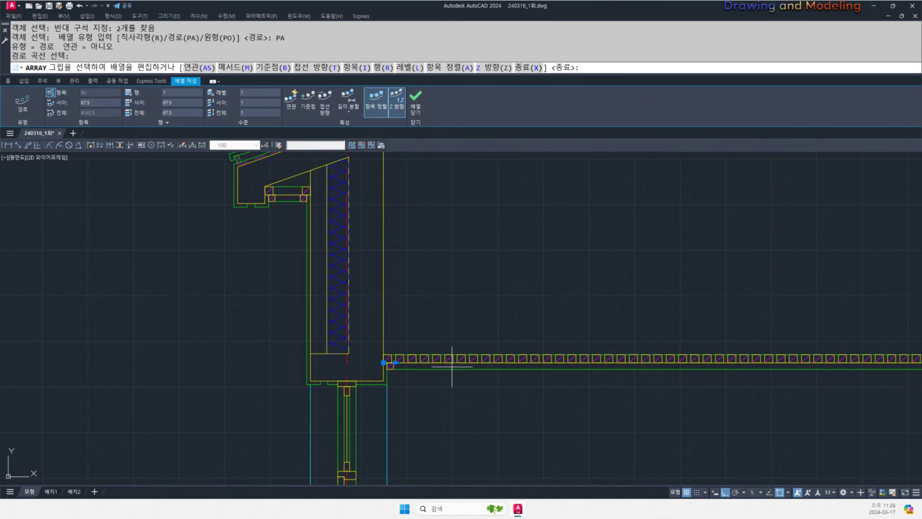
text(i)
key(space)
key(space)
scroll(567, 382, down, 2)
middle_drag(567, 383, 297, 364)
key(Escape)
key(Escape)
- Copy three of the arrayed ceiling timbers into the short bay beyond the crossed square
middle_drag(448, 360, 371, 358)
scroll(371, 358, down, 2)
middle_drag(409, 382, 498, 362)
text(co)
key(space)
scroll(315, 322, up, 3)
click(313, 312)
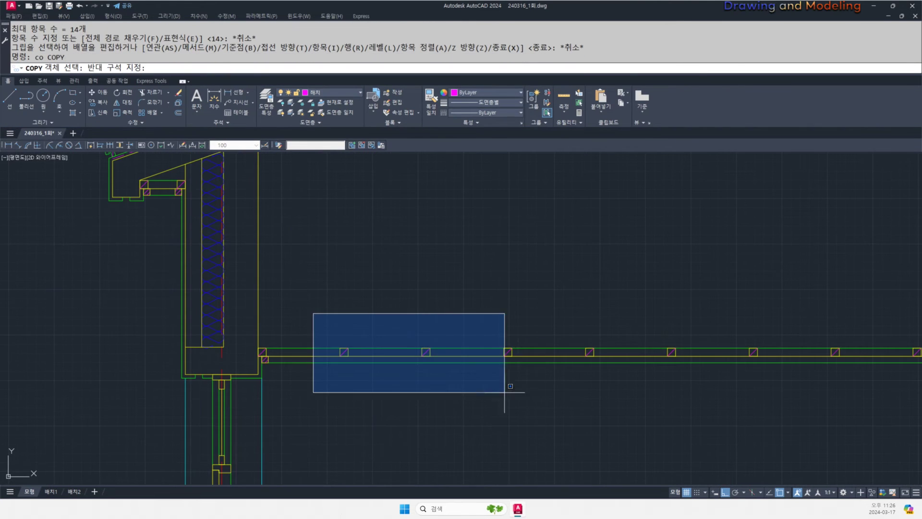
click(526, 384)
key(space)
scroll(247, 375, up, 4)
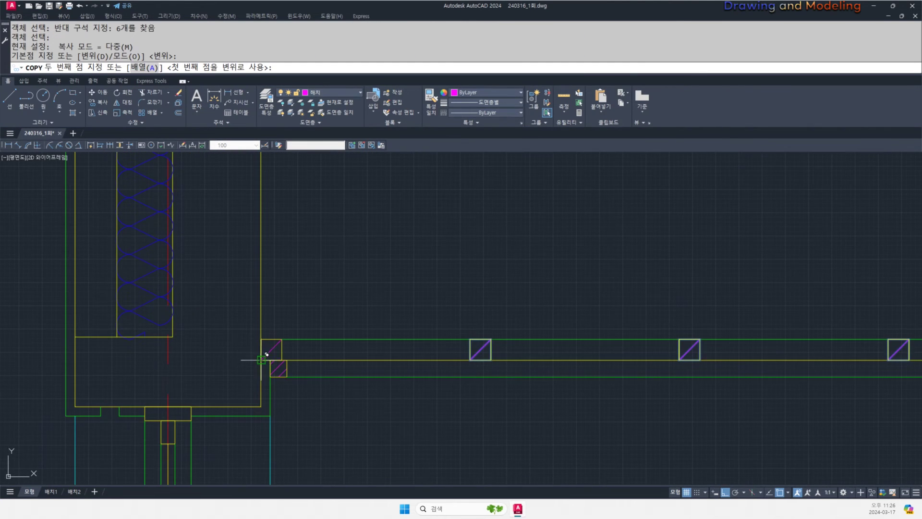
scroll(417, 399, down, 4)
scroll(504, 366, up, 5)
click(550, 361)
key(Escape)
- Erase the surplus copied timber at the end of the short ceiling bay
scroll(669, 410, down, 1)
middle_drag(669, 410, 397, 378)
click(561, 378)
click(641, 301)
text(e l)
- Draw a vertical hanger line upward from the lower-right corner of the third ceiling timber from the outer wall
key(space)
scroll(418, 373, up, 3)
scroll(258, 357, up, 2)
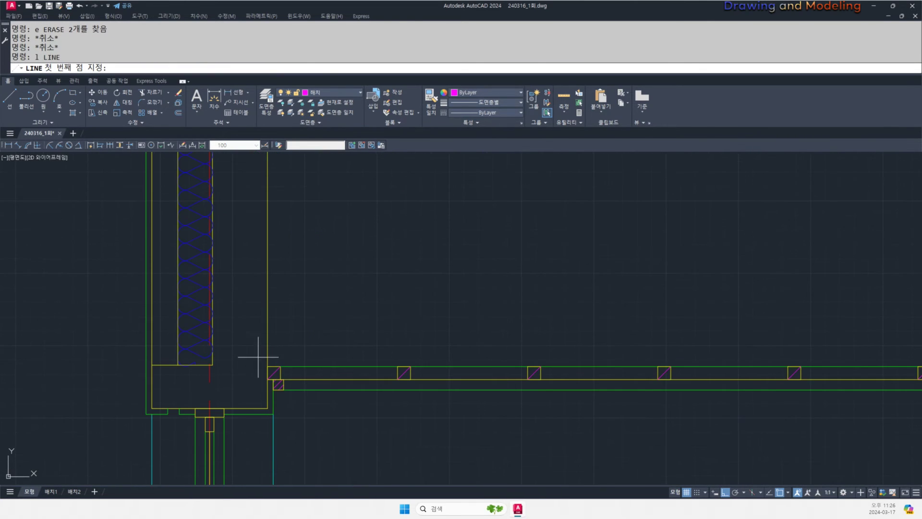
middle_drag(259, 362, 223, 387)
click(504, 393)
click(505, 310)
key(Escape)
- Offset the vertical hanger line 45 to its right
middle_drag(539, 339, 530, 351)
text(o)
key(space)
text(2)
key(BackSpace)
text(45)
key(space)
click(496, 341)
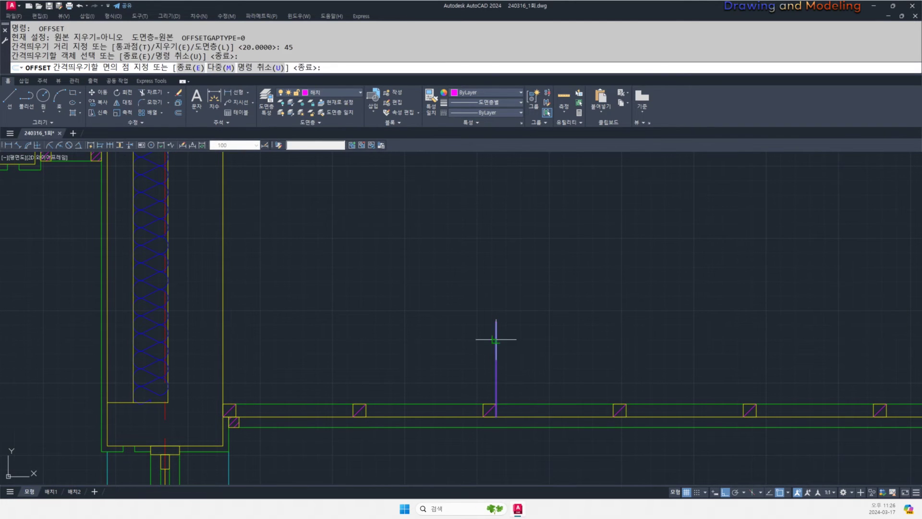
click(503, 355)
key(Escape)
key(Escape)
- Match the properties of both vertical hanger lines to the green ceiling line
scroll(510, 413, up, 4)
text(ma)
key(space)
click(523, 398)
click(448, 326)
key(Escape)
key(Escape)
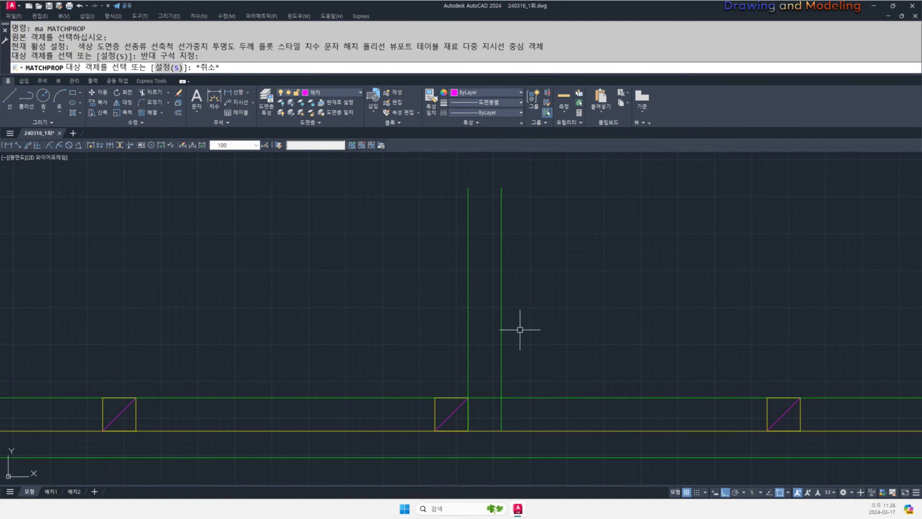
- Create a path array of the two green hanger lines along the ceiling line of the long bay
scroll(504, 360, down, 5)
text(ar)
key(space)
click(524, 343)
click(487, 327)
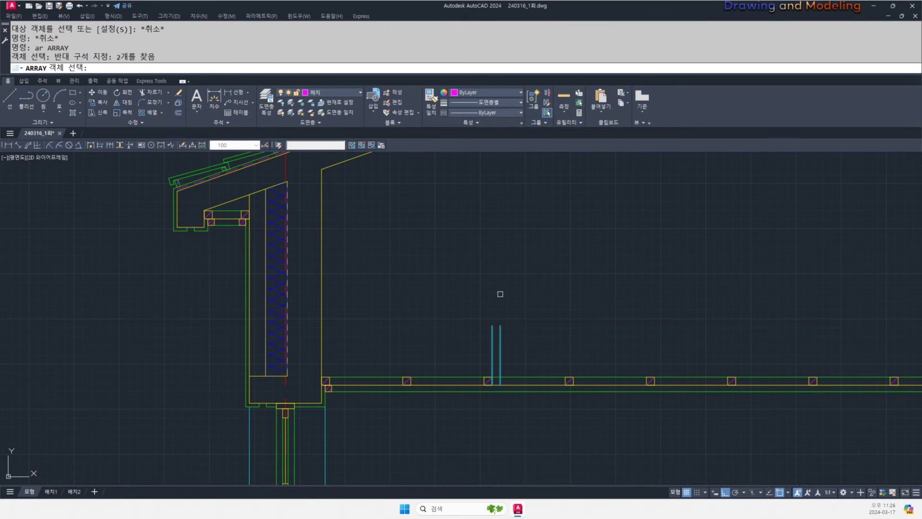
key(space)
click(228, 69)
click(462, 378)
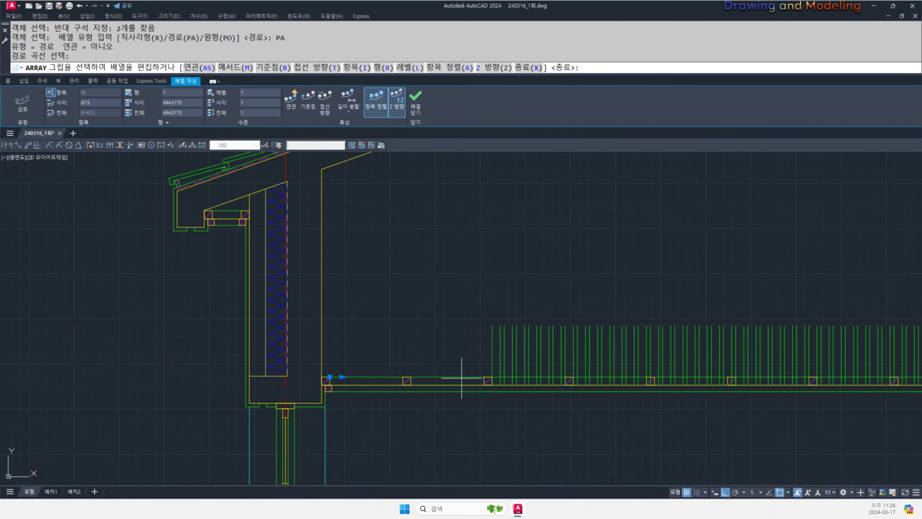
- Set the hanger array's item spacing to 900 and finish the array
text(i)
key(Return)
text(900)
key(Return)
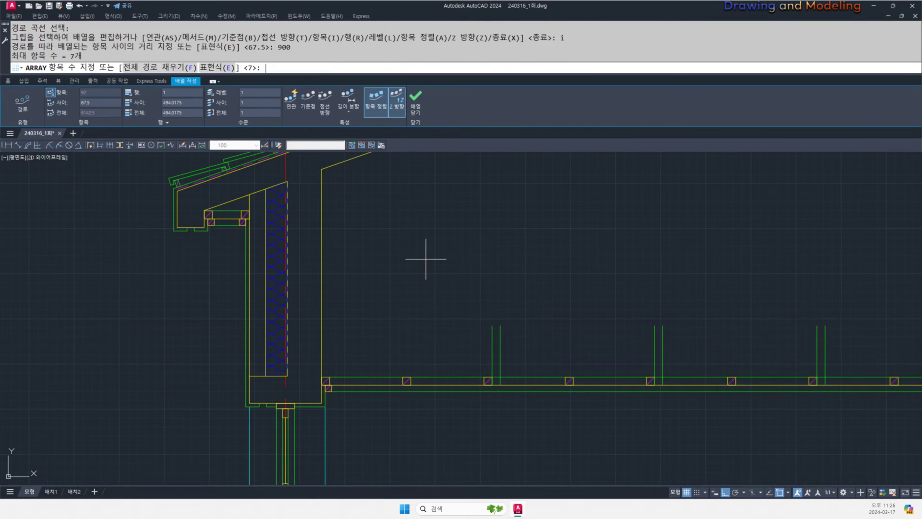
scroll(426, 258, down, 4)
key(Escape)
- Erase the two arrayed hanger lines that fall inside the inner wall
scroll(542, 337, up, 6)
scroll(618, 376, up, 4)
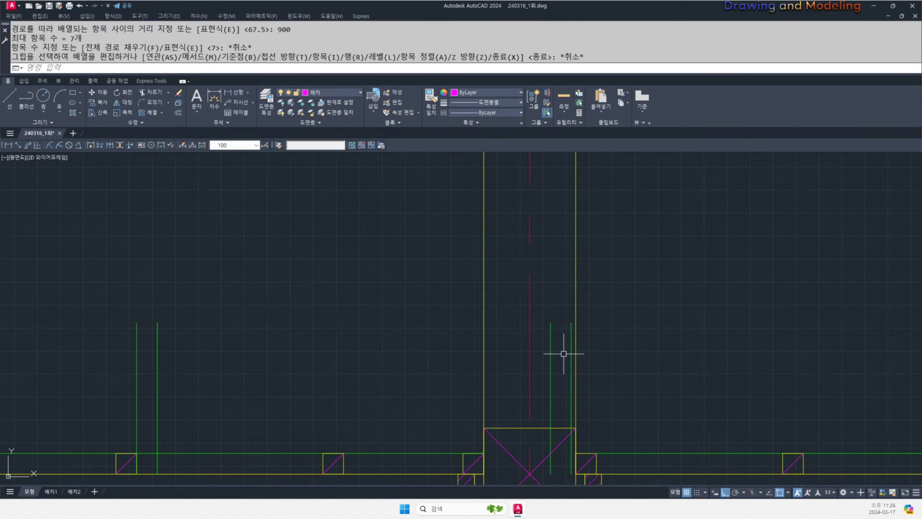
click(549, 338)
text(e)
click(570, 325)
text(e)
key(Escape)
- Copy the first two hanger pairs into the short ceiling bay, from the outer-wall timber corner to the matching corner beside the inner wall
scroll(494, 345, down, 6)
mouse_move(348, 352)
middle_down()
mouse_move(405, 358)
mouse_move(605, 341)
middle_up()
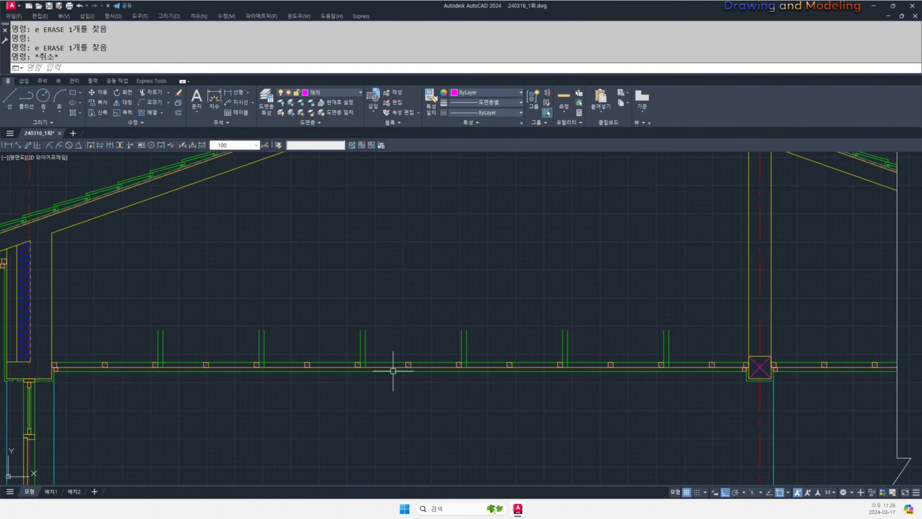
scroll(370, 381, down, 3)
middle_drag(364, 382, 539, 376)
click(358, 365)
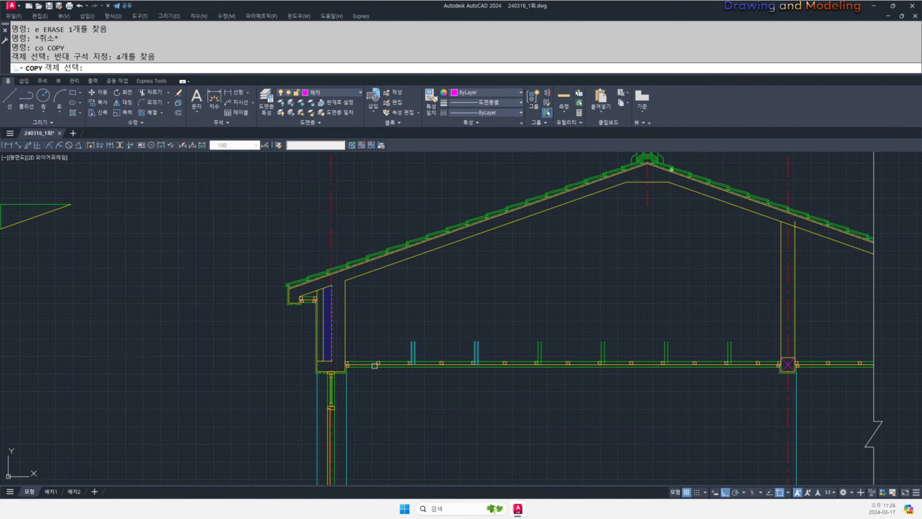
key(Return)
scroll(350, 362, up, 5)
click(339, 385)
scroll(338, 385, down, 5)
scroll(467, 380, up, 5)
click(731, 395)
key(Escape)
scroll(543, 390, down, 6)
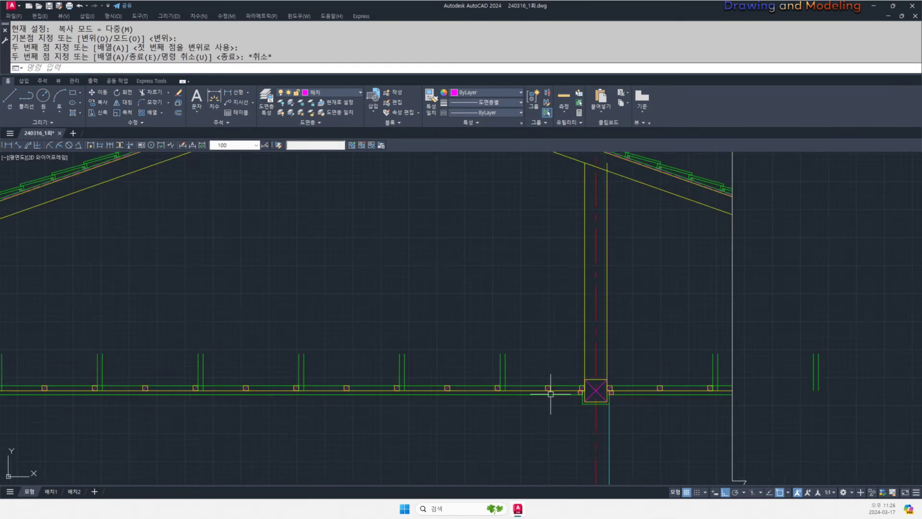
- Erase the surplus hanger pair lying beyond the break line
middle_drag(771, 393, 564, 393)
click(565, 394)
click(480, 354)
text(e)
mouse_move(338, 367)
middle_down()
mouse_move(568, 390)
mouse_move(614, 380)
middle_up()
scroll(383, 452, up, 3)
middle_drag(642, 278, 603, 321)
text(ex)
key(Escape)
key(Escape)
scroll(637, 221, up, 3)
click(663, 238)
click(615, 216)
key(Escape)
key(Escape)
scroll(752, 310, down, 2)
scroll(533, 346, up, 2)
text(tr)
key(Escape)
key(Escape)
- Trim the roof slab underside between the inner wall lines and the wall line end projecting into the slab
text(tr)
key(space)
click(582, 326)
click(574, 325)
click(569, 347)
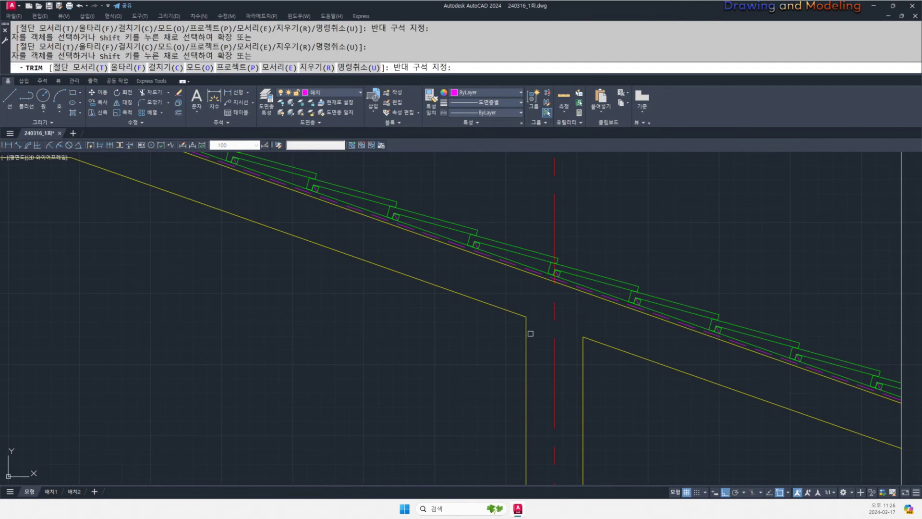
key(Escape)
- Draw a horizontal line leftward across the inner wall from the top end of its right face
scroll(601, 367, up, 2)
text(l)
click(616, 324)
click(406, 343)
key(Escape)
scroll(445, 397, down, 4)
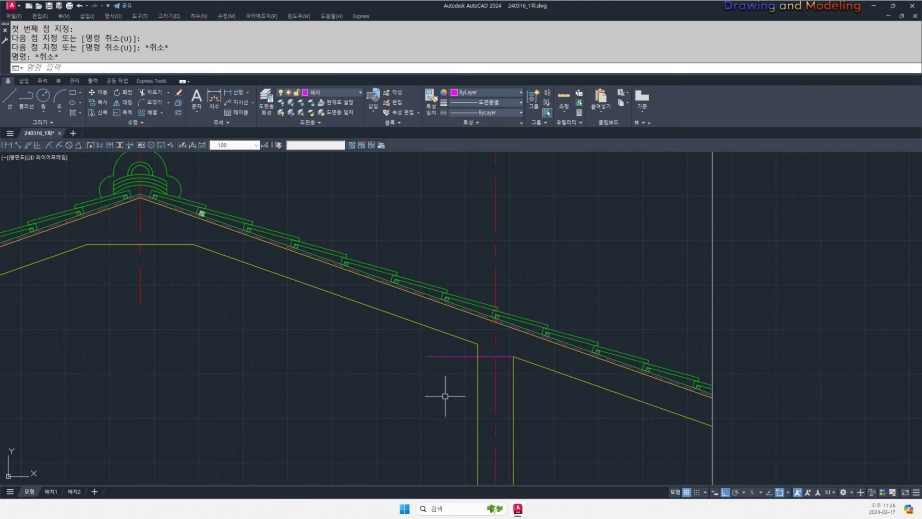
- Move the horizontal line down 600
middle_drag(445, 396, 495, 346)
text(m 60)
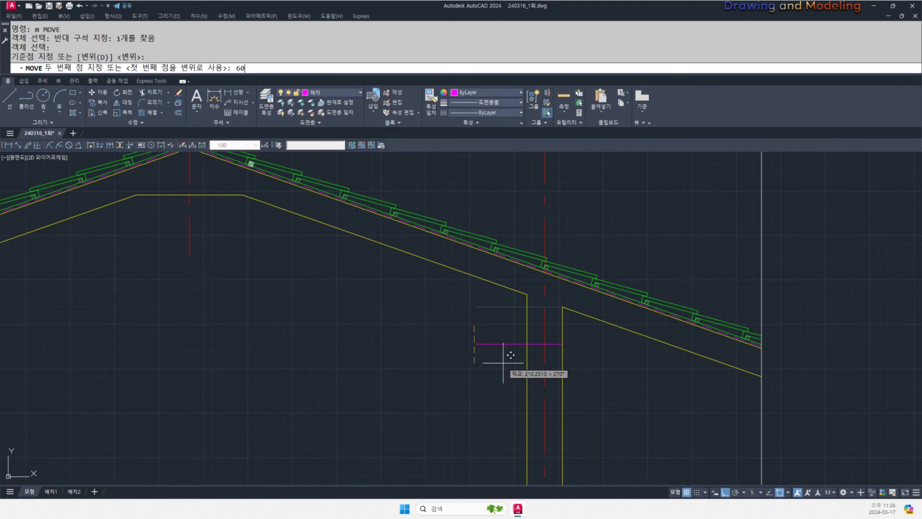
text(0)
key(Return)
key(Escape)
key(Escape)
- Trim the part of the horizontal line that overhangs the inner wall's left face
key(space)
click(501, 386)
click(484, 425)
key(Escape)
key(Escape)
- Match the properties of the horizontal line across the inner wall to the yellow wall line
text(ma)
click(563, 381)
click(461, 396)
key(Escape)
key(Escape)
- Examine the written drawing conditions for the required roof insulation thickness
scroll(480, 377, down, 5)
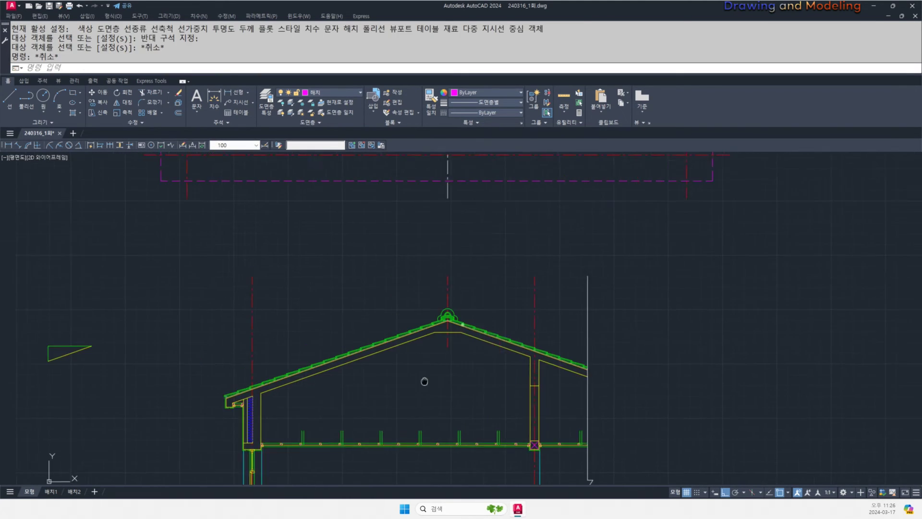
scroll(494, 334, up, 2)
mouse_move(338, 390)
middle_down()
mouse_move(366, 360)
mouse_move(453, 340)
middle_up()
scroll(610, 332, down, 6)
middle_drag(225, 411, 514, 356)
scroll(224, 431, up, 5)
middle_drag(224, 431, 426, 319)
scroll(527, 298, up, 4)
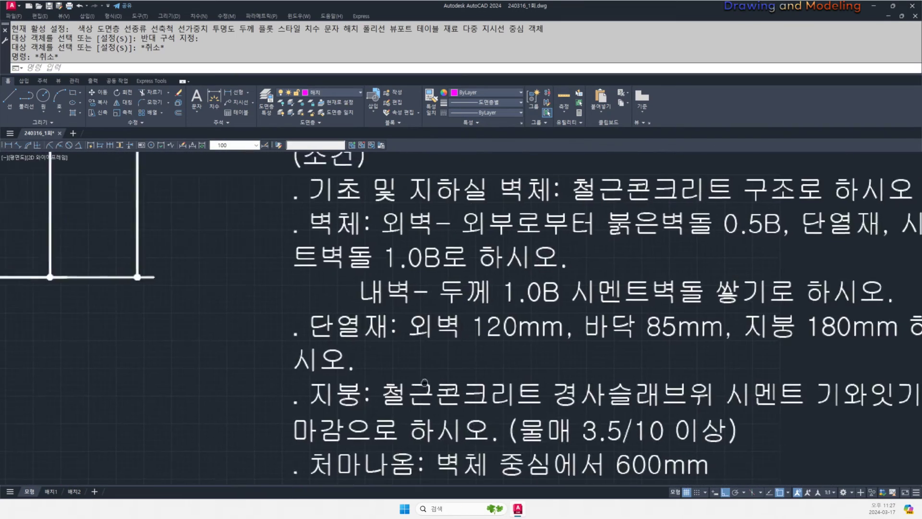
middle_drag(623, 348, 482, 341)
scroll(658, 335, down, 7)
middle_drag(658, 335, 548, 344)
middle_drag(893, 295, 500, 359)
- Try to offset the outer wall's inner face toward the room by 180/2
scroll(621, 312, up, 4)
scroll(493, 326, up, 2)
middle_drag(492, 327, 528, 407)
text(o)
key(Return)
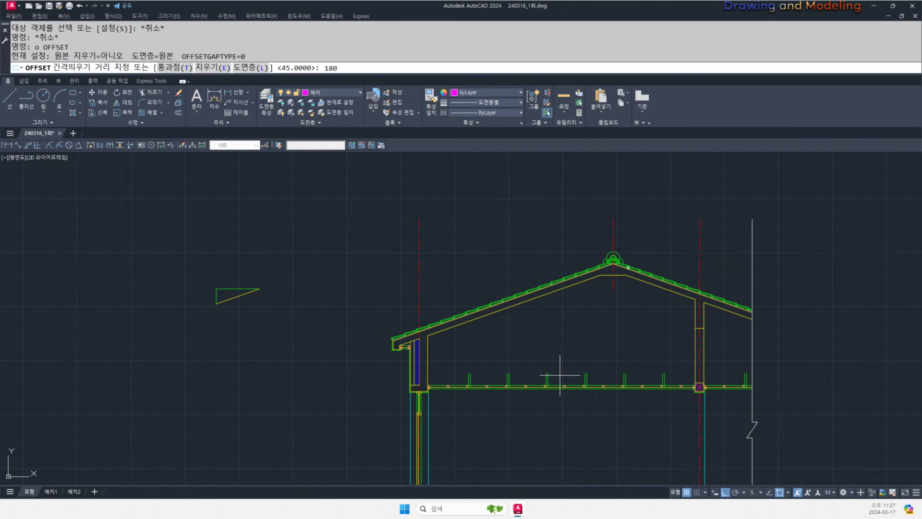
key(Return)
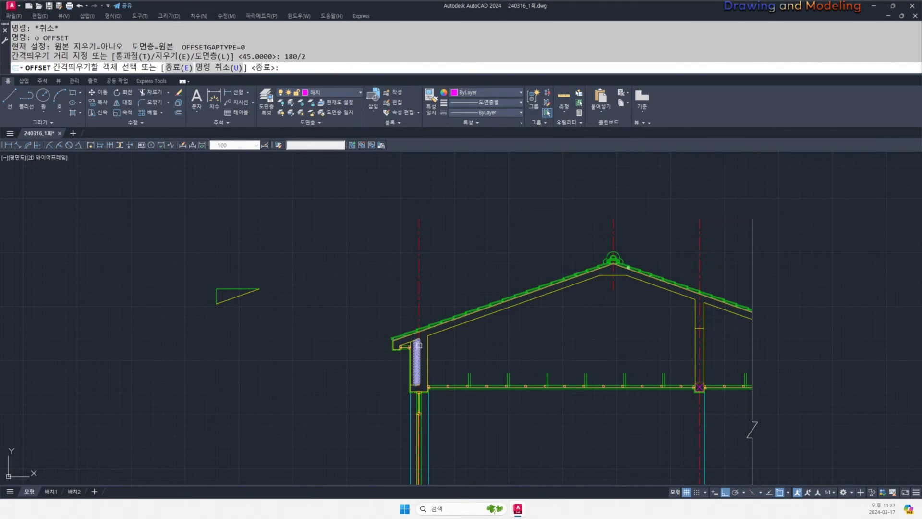
click(428, 347)
click(458, 328)
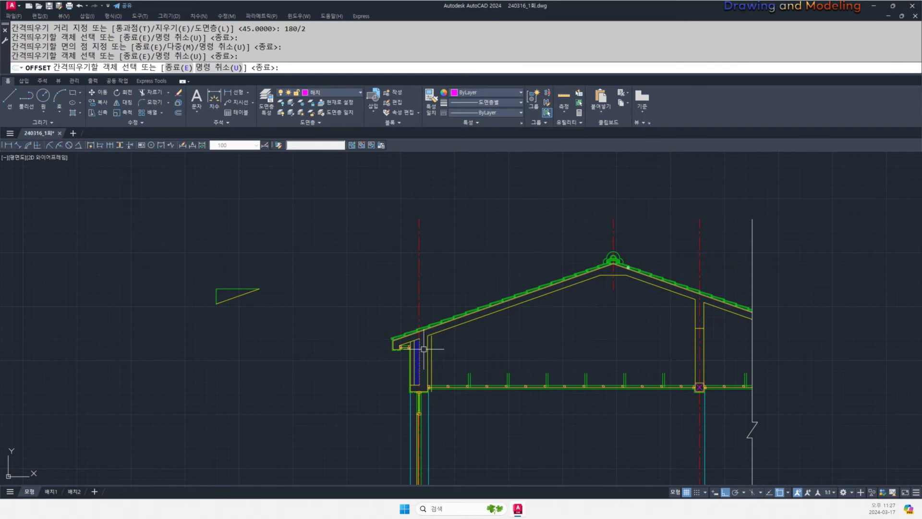
key(Escape)
key(Escape)
- Join the outer wall's inner face and the roof slab underside lines up to the inner wall into one polyline
scroll(423, 349, up, 4)
click(430, 328)
click(417, 314)
scroll(533, 348, down, 4)
scroll(696, 267, up, 6)
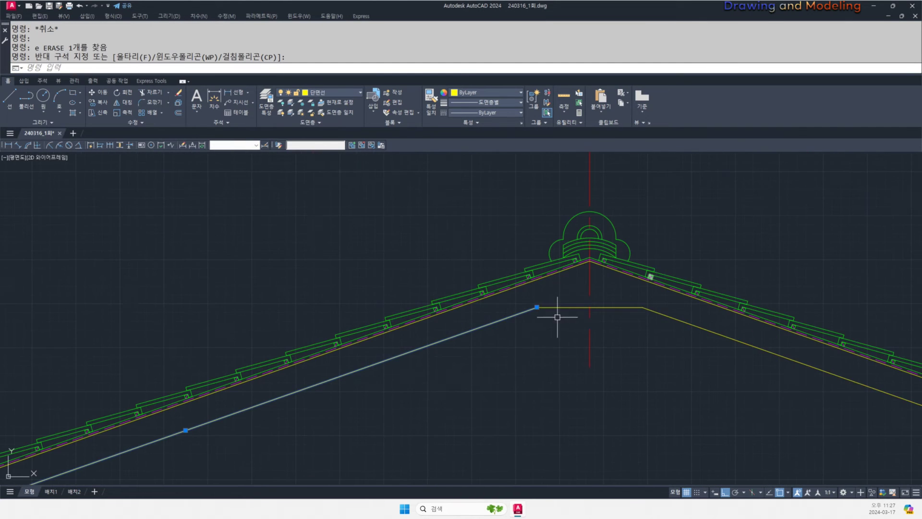
click(659, 295)
click(635, 316)
scroll(548, 312, down, 2)
scroll(712, 353, up, 2)
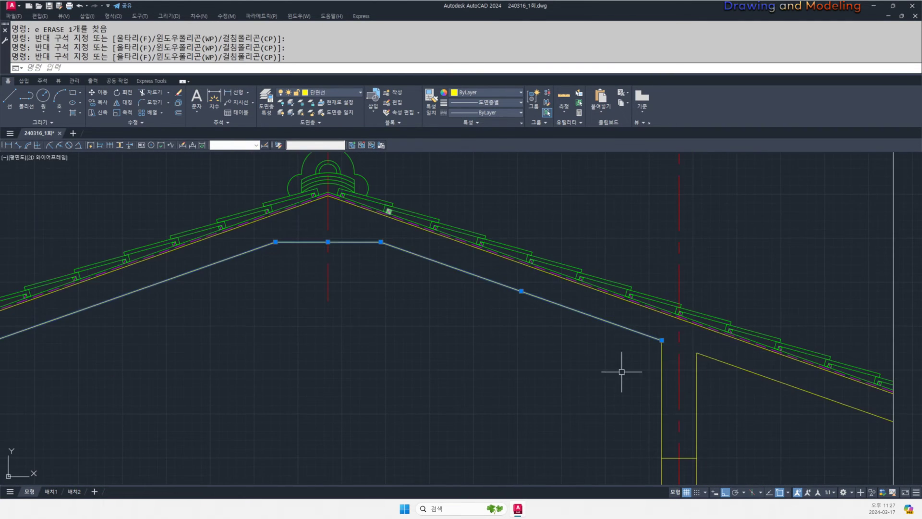
scroll(598, 390, down, 2)
middle_drag(581, 401, 657, 372)
key(Escape)
key(Escape)
- Offset the joined underside polyline and the slab underside beyond the inner wall 180/2 toward the interior
text(o)
key(Return)
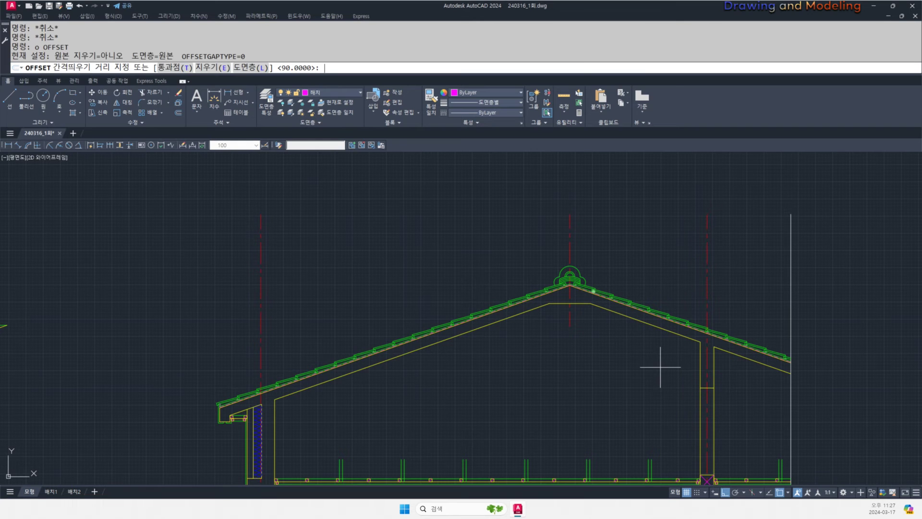
text(180/2)
key(Return)
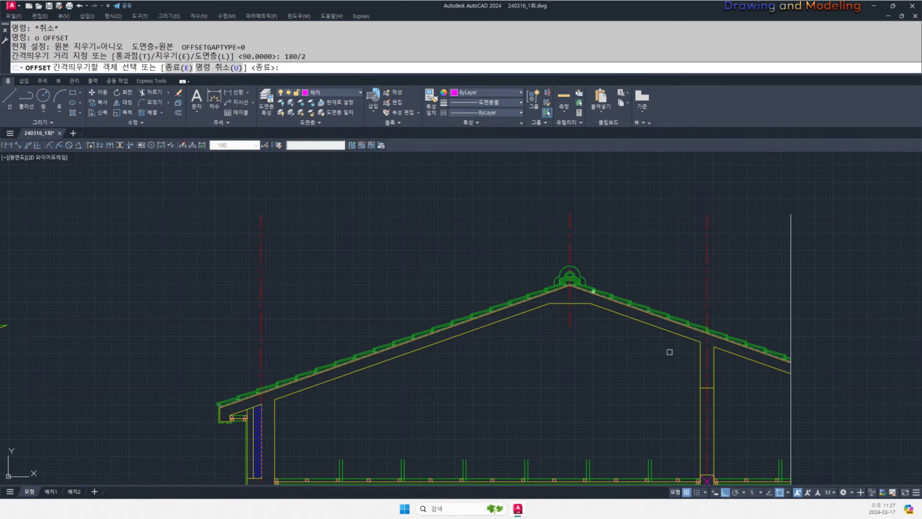
click(668, 330)
click(658, 354)
click(719, 346)
click(723, 368)
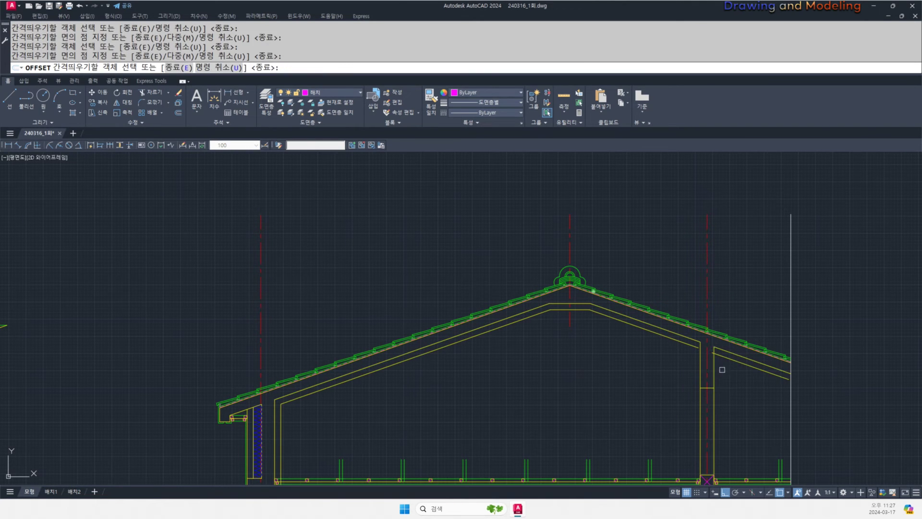
key(Escape)
key(Escape)
- Extend the offset roof line of the long bay to the inner wall's left face
scroll(702, 354, up, 3)
text(ex)
key(Return)
key(Return)
click(677, 327)
key(Escape)
- Trim the end of the short bay's offset roof line that projects into the inner wall
scroll(769, 353, up, 2)
text(tr)
key(Return)
key(Return)
click(724, 346)
click(725, 350)
key(Escape)
key(Escape)
key(Return)
key(Return)
click(725, 347)
key(Escape)
key(Escape)
scroll(629, 352, down, 5)
middle_drag(427, 396, 715, 291)
scroll(609, 313, down, 4)
scroll(465, 375, up, 14)
middle_drag(439, 422, 467, 404)
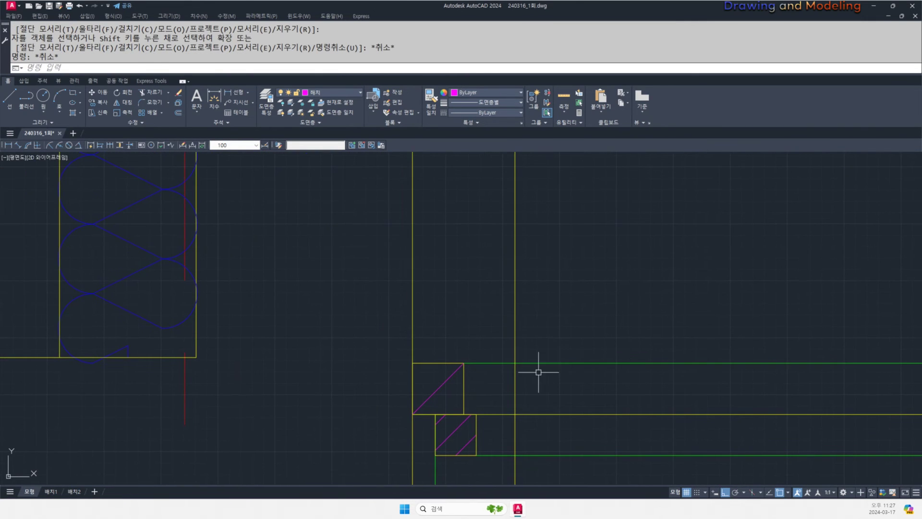
- Trim the inner offset wall line below the top line of the ceiling framing, using that line as the cutting edge
text(tr)
key(Return)
click(539, 372)
click(517, 346)
key(Return)
click(538, 390)
click(505, 383)
key(Escape)
key(Escape)
- Move the long bay's offset wall-and-roof polyline to the 단열재 layer
scroll(518, 383, down, 9)
middle_drag(537, 334, 514, 407)
scroll(514, 406, down, 3)
click(507, 310)
click(312, 92)
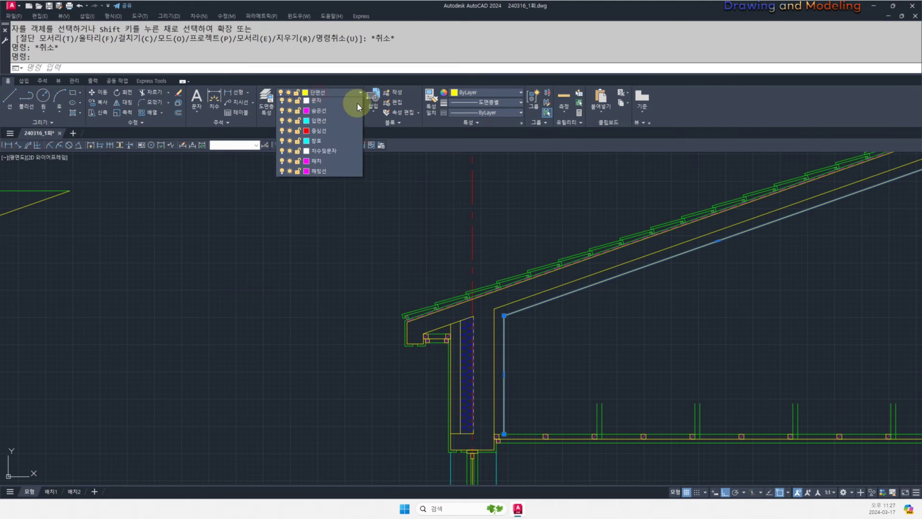
click(325, 132)
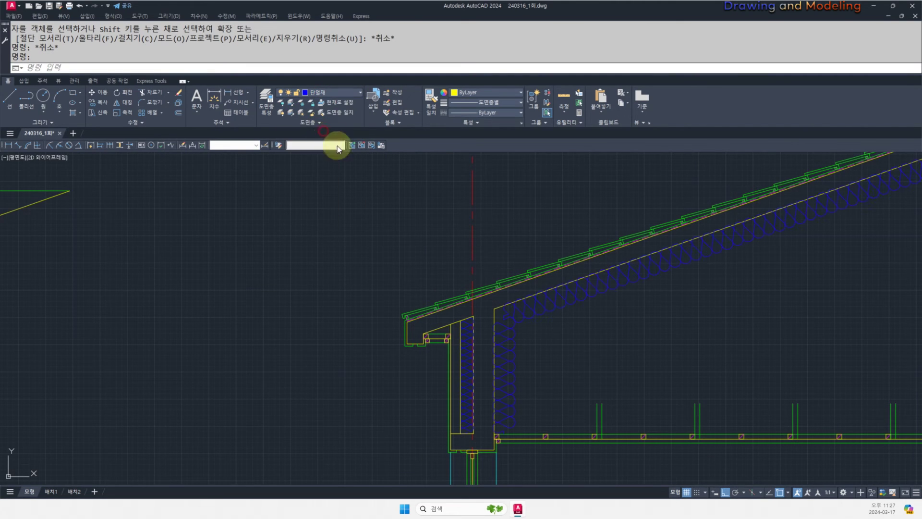
key(Escape)
key(Escape)
- Match the short bay's offset roof line to the properties of the long bay's insulation line
scroll(673, 302, down, 4)
middle_drag(782, 280, 569, 318)
scroll(623, 296, up, 4)
text(ma)
key(Return)
click(656, 301)
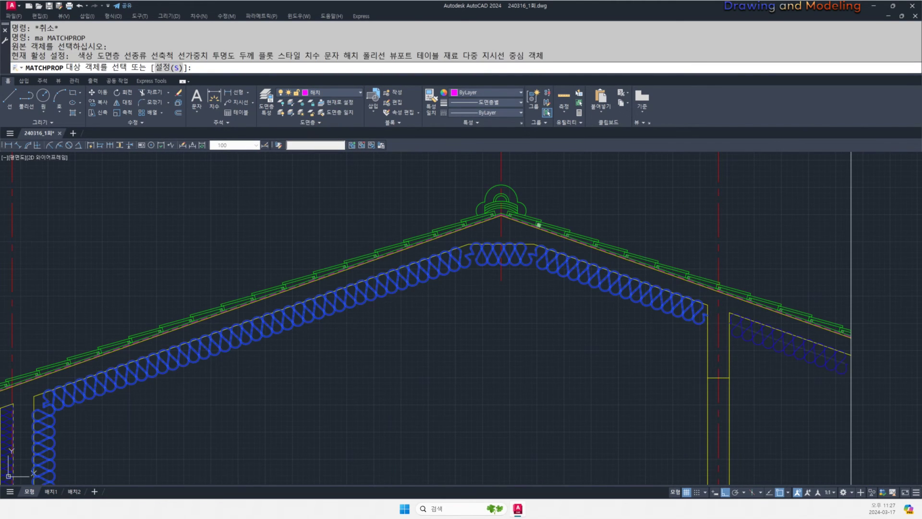
key(Escape)
key(Escape)
- Set the linetype scale of the two roof insulation lines to 0.9
click(689, 339)
click(673, 317)
click(764, 359)
click(744, 336)
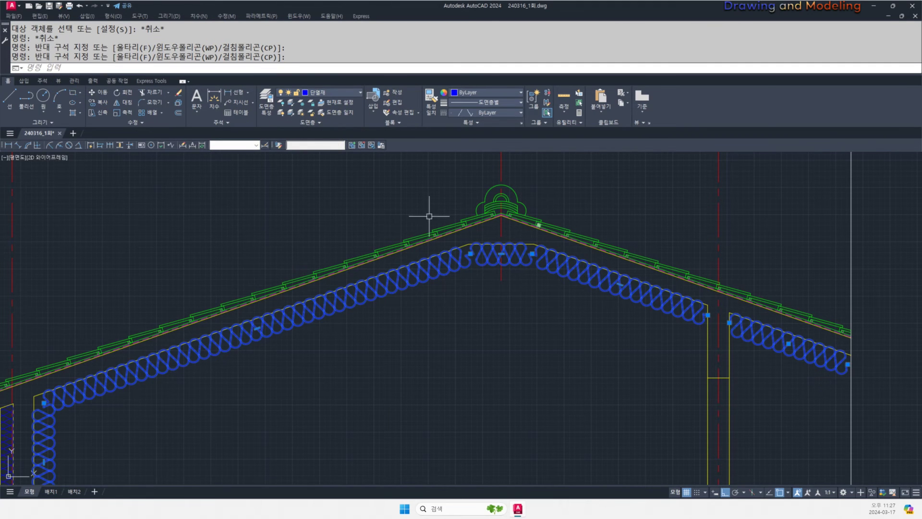
key(ctrl+1)
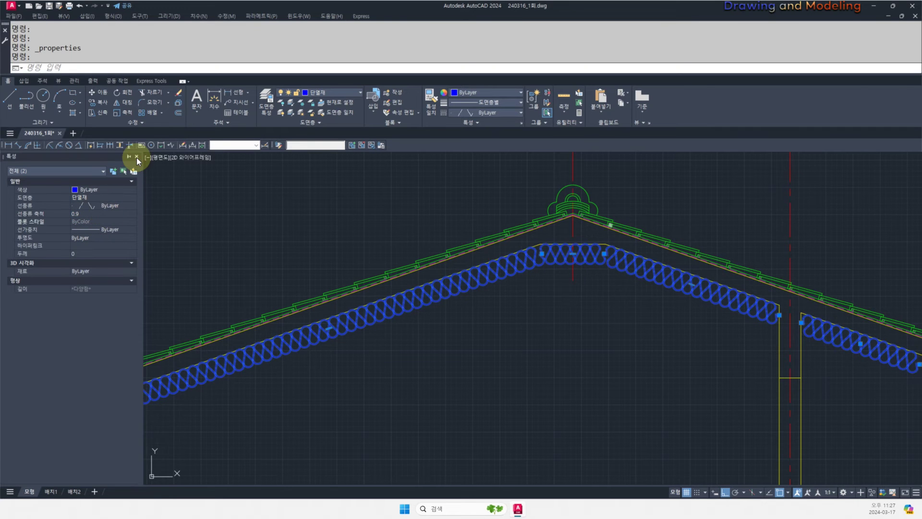
click(136, 158)
key(Escape)
key(Escape)
- Examine how the insulation pattern fits beneath the roof slab along the long bay
click(558, 276)
click(552, 268)
click(767, 354)
click(758, 346)
key(Escape)
key(Escape)
scroll(677, 356, down, 3)
scroll(587, 383, up, 1)
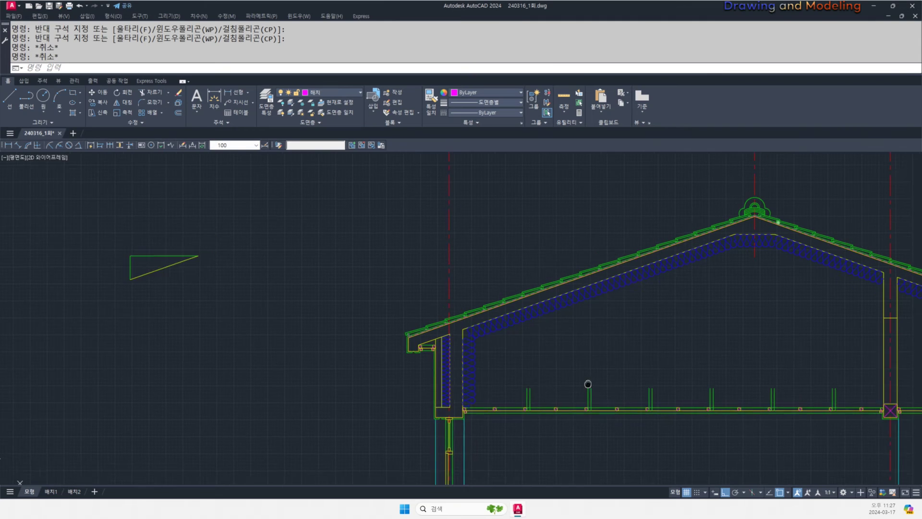
- Turn off the 단열재 layer by picking the short bay's roof insulation
middle_drag(654, 311, 549, 305)
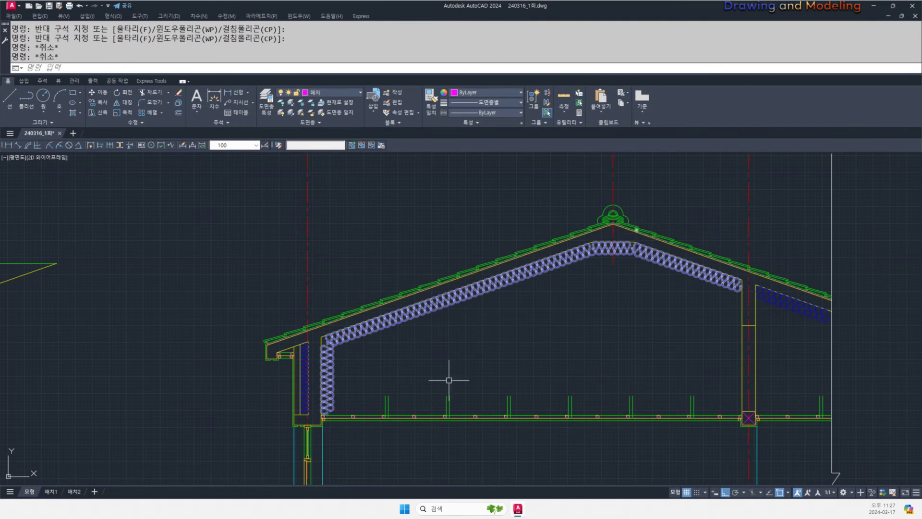
scroll(387, 399, up, 2)
scroll(384, 348, down, 2)
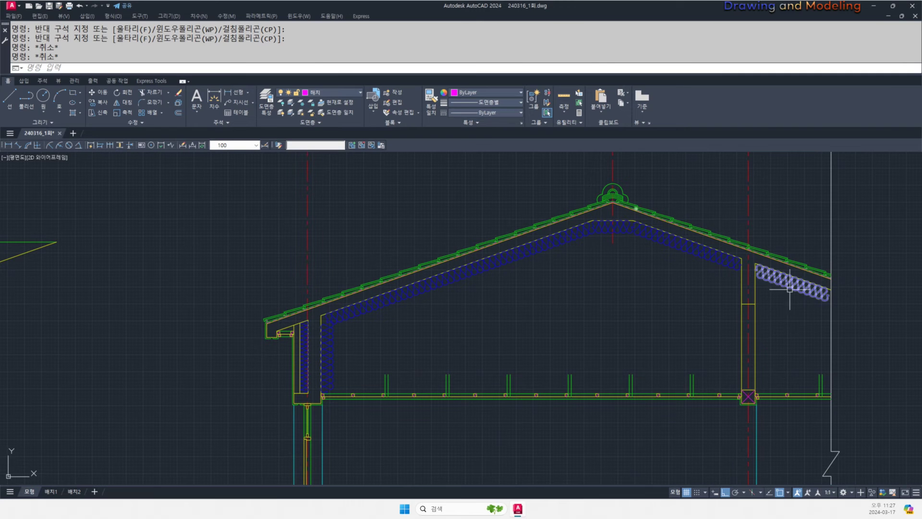
click(283, 104)
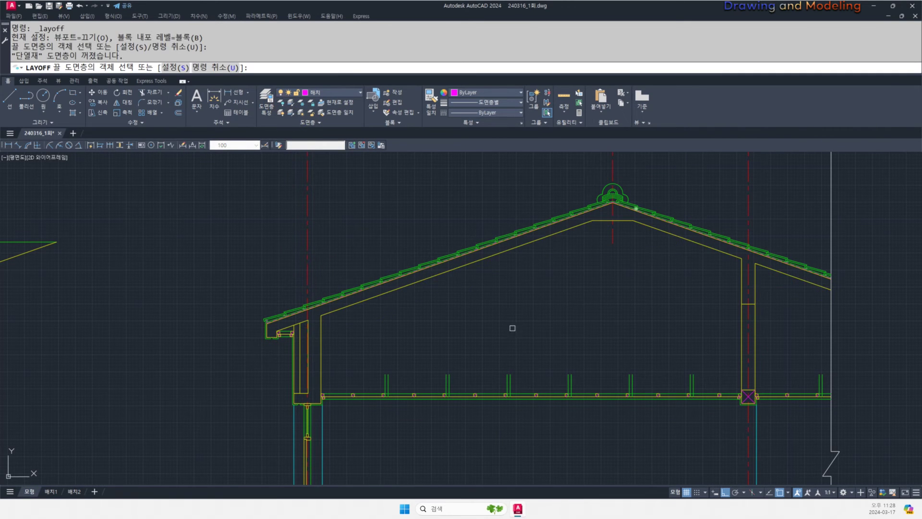
key(Escape)
key(Escape)
- Extend the ceiling hangers up to the roof slab underside and turn all layers back on
middle_drag(496, 311, 533, 315)
text(ex)
click(760, 365)
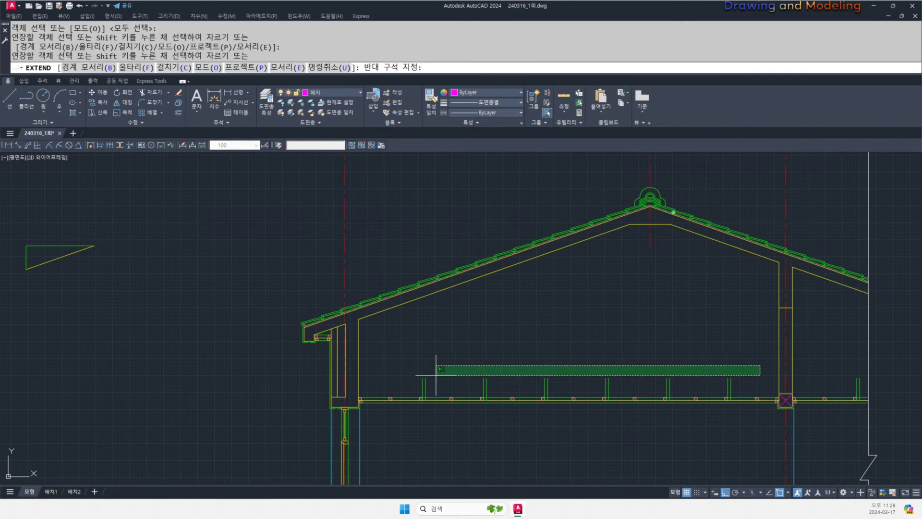
click(399, 378)
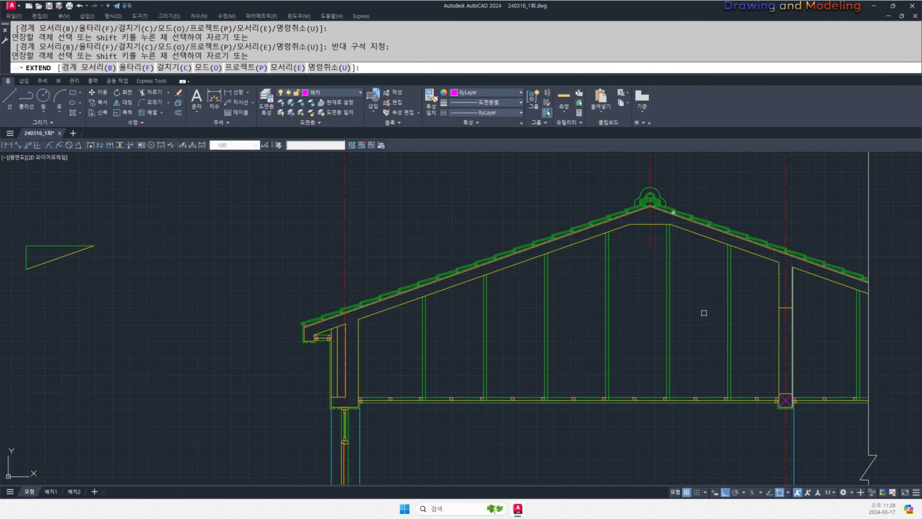
click(497, 249)
key(Escape)
key(Escape)
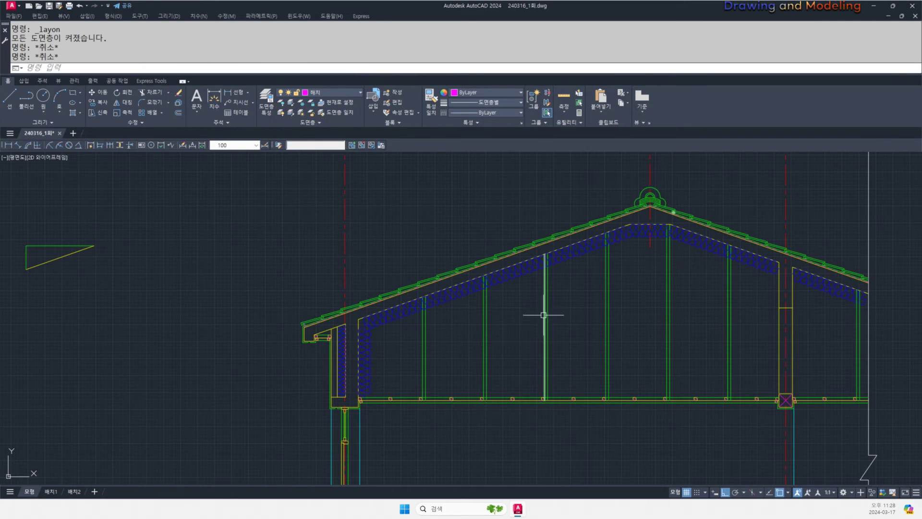
- Break the roof insulation line around the first three hangers from the outer wall
scroll(543, 315, up, 7)
text(br)
key(Return)
click(533, 289)
click(564, 317)
scroll(749, 307, down, 2)
middle_drag(749, 306, 587, 365)
key(space)
click(607, 301)
click(627, 323)
key(space)
middle_drag(751, 305, 652, 349)
click(659, 288)
click(695, 318)
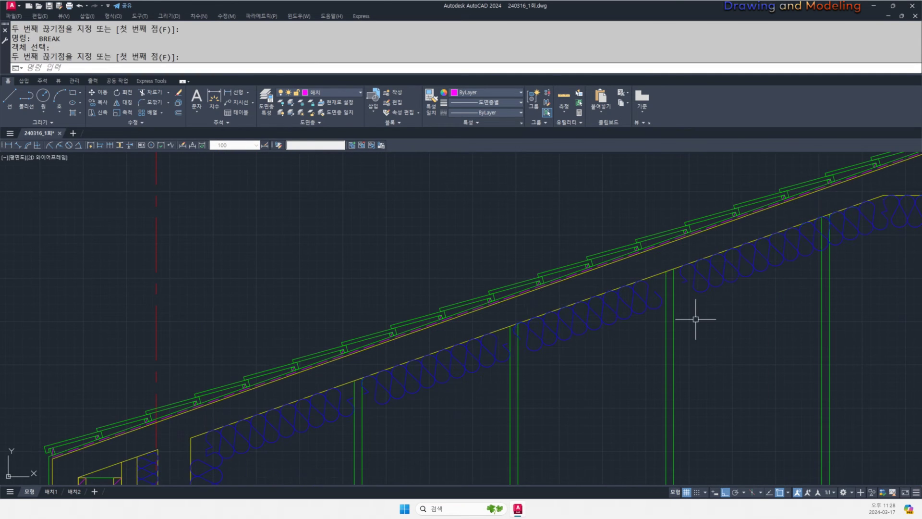
- Break the roof insulation line around the long bay's three remaining hangers near and beyond the ridge
middle_drag(825, 261, 696, 301)
key(space)
click(687, 279)
click(712, 301)
middle_drag(803, 324, 627, 316)
key(space)
click(668, 259)
click(681, 271)
middle_drag(784, 342, 644, 307)
key(space)
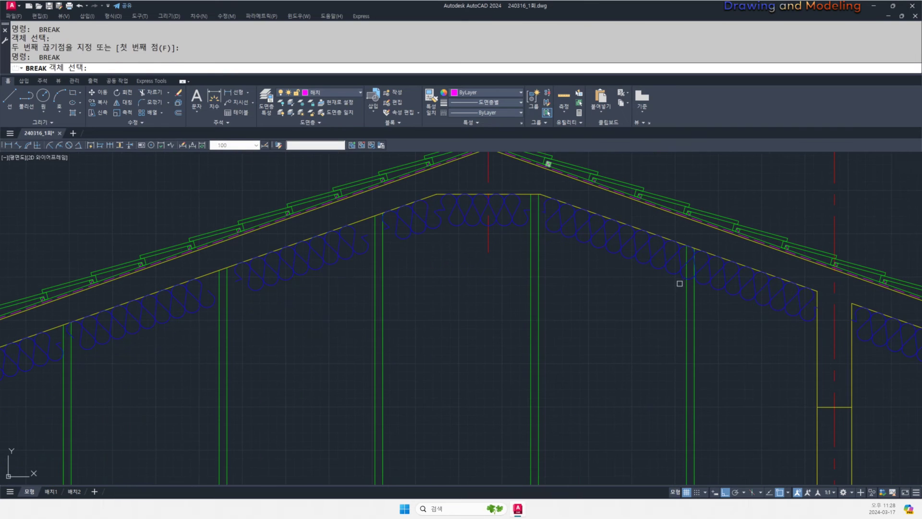
click(680, 274)
click(702, 300)
- Break the short bay's roof insulation line around its hanger
middle_drag(891, 368, 634, 315)
key(space)
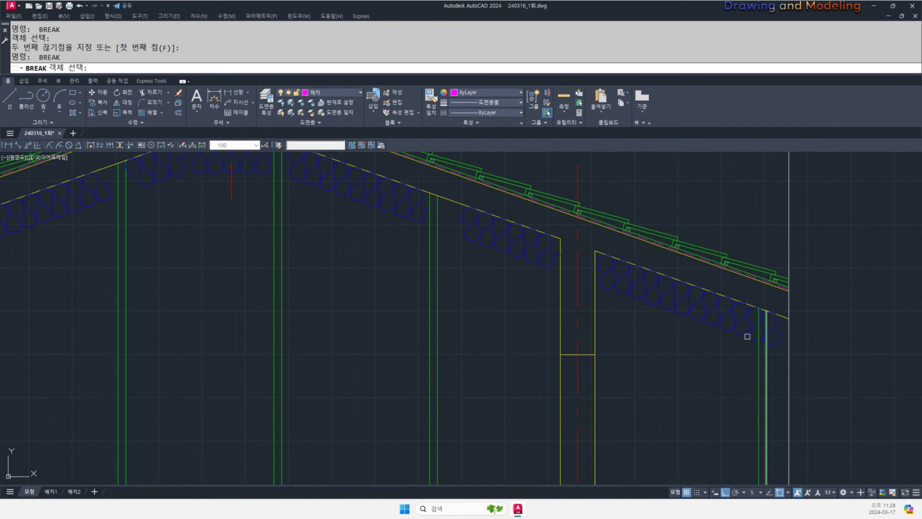
click(748, 335)
key(Escape)
key(Escape)
scroll(772, 353, up, 4)
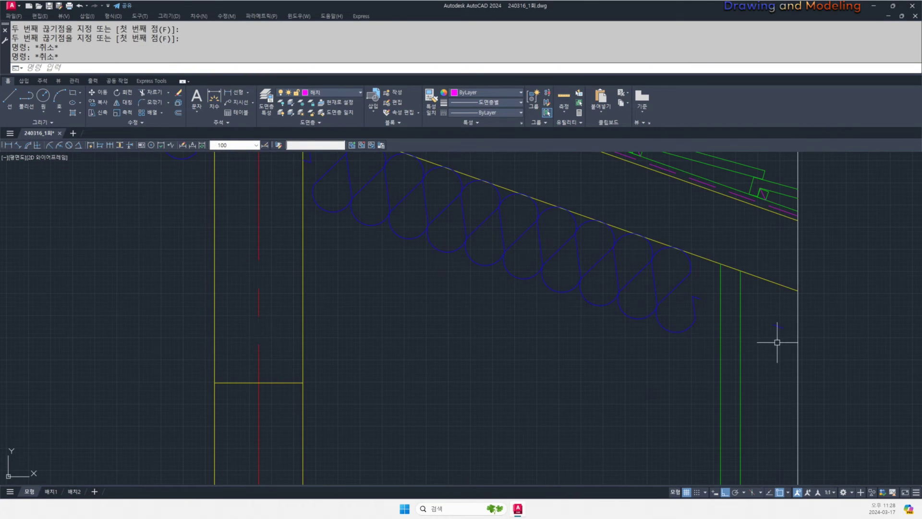
- Extend the short insulation piece between the short bay's hanger and the drawing's edge line
text(ex)
key(space)
key(space)
click(775, 314)
click(765, 341)
scroll(685, 346, down, 4)
scroll(543, 299, up, 5)
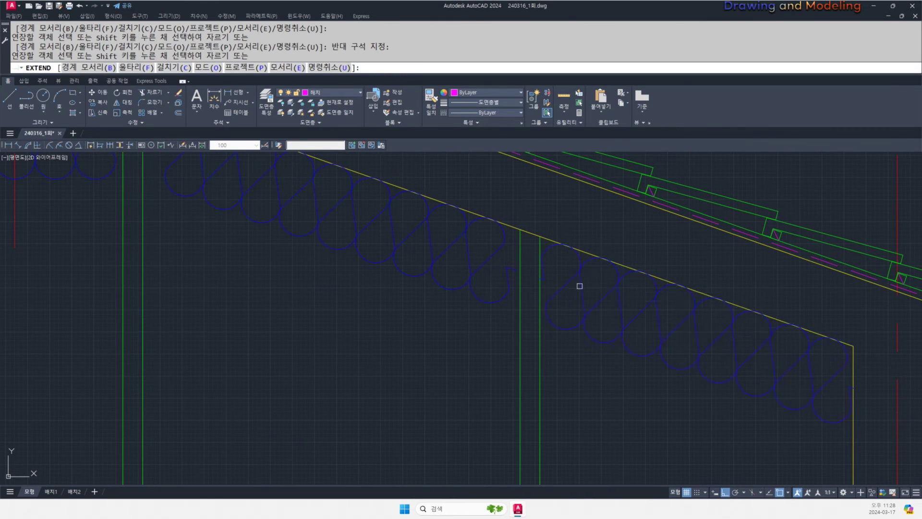
key(Escape)
key(Escape)
- Explode the insulation polyline running up the outer wall to the first hanger
scroll(593, 293, down, 4)
scroll(609, 294, up, 5)
click(575, 280)
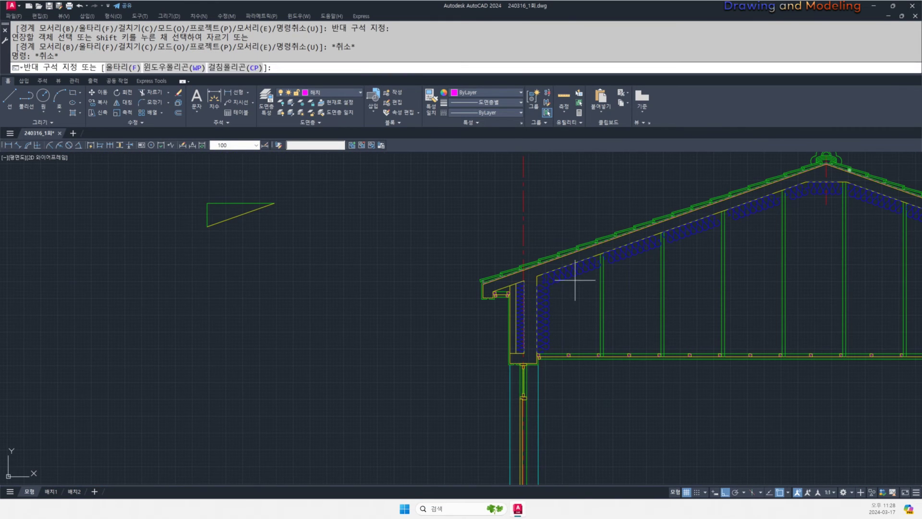
click(569, 276)
text(x)
key(space)
key(Escape)
key(Escape)
- Select the remaining roof insulation segments together with all similar objects and explode them
click(636, 252)
middle_drag(699, 235, 618, 276)
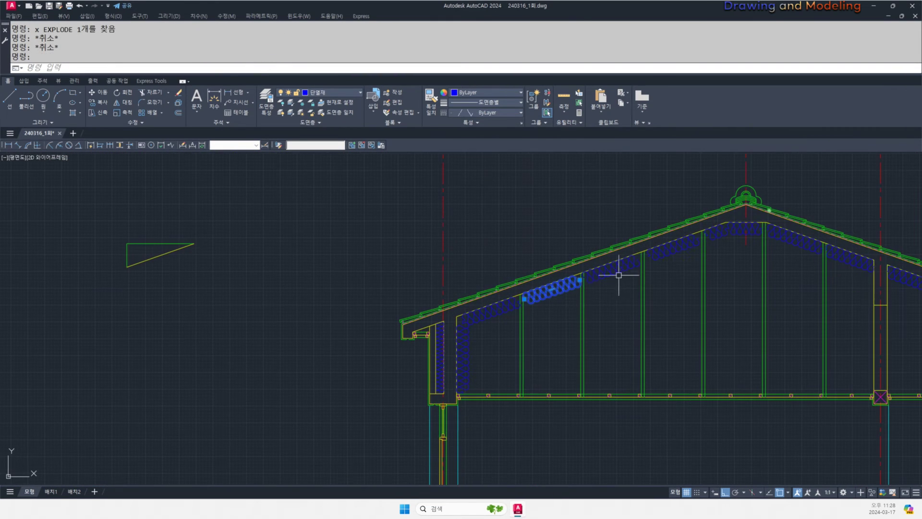
middle_drag(804, 255, 700, 262)
right_click(683, 247)
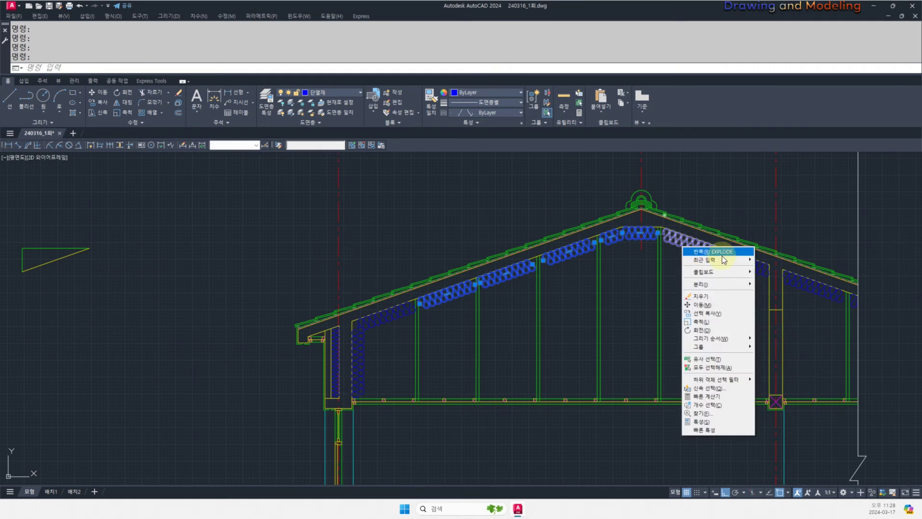
click(726, 363)
text(x)
key(space)
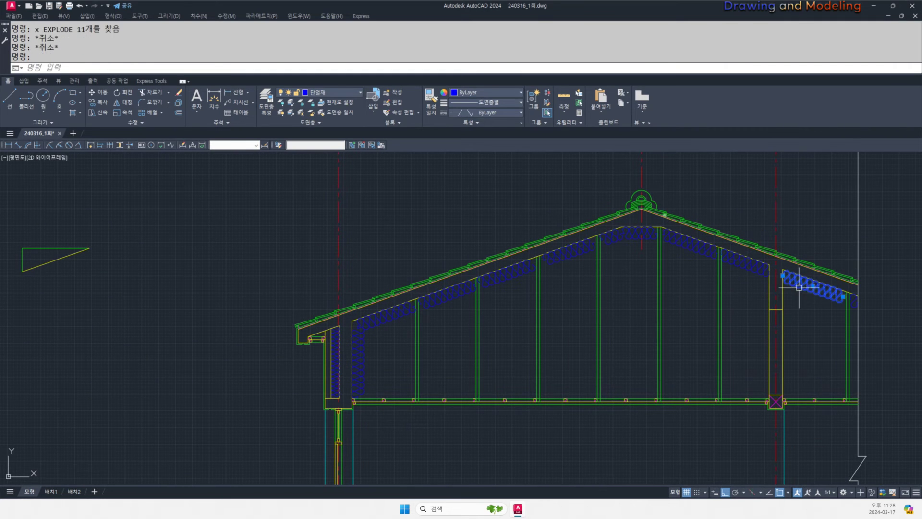
key(Escape)
key(Escape)
- Inspect the exploded insulation segments between the hangers across the roof
scroll(494, 339, down, 2)
scroll(577, 307, up, 4)
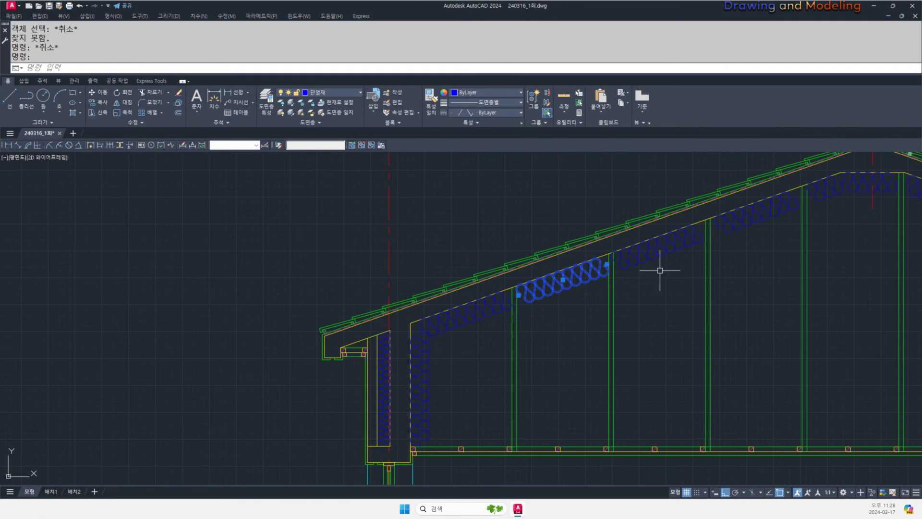
key(Escape)
scroll(527, 315, down, 2)
mouse_move(569, 352)
middle_down()
mouse_move(528, 325)
mouse_move(449, 308)
middle_up()
middle_drag(358, 270, 488, 261)
scroll(500, 300, up, 4)
scroll(501, 300, down, 5)
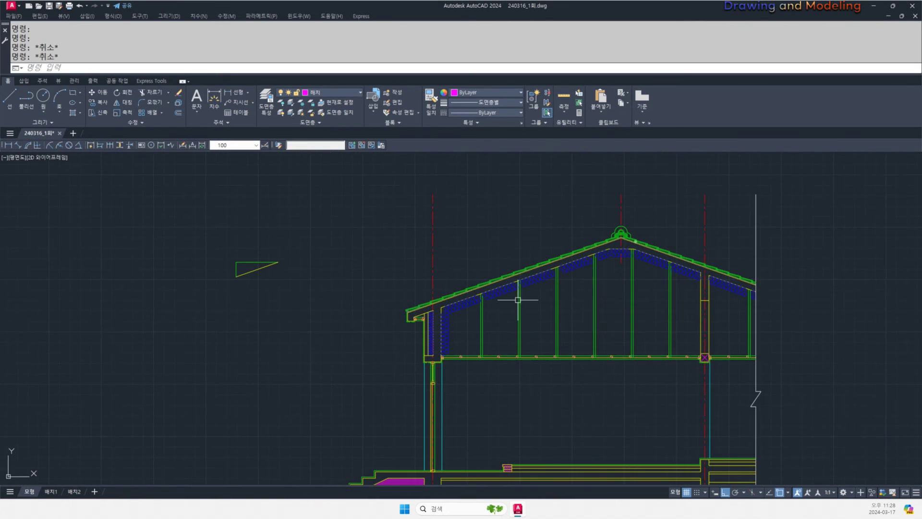
- Copy the ceiling timber section at the first hanger's foot to the hanger's upper end at the slab underside
scroll(501, 359, up, 4)
middle_drag(339, 347, 455, 350)
click(424, 301)
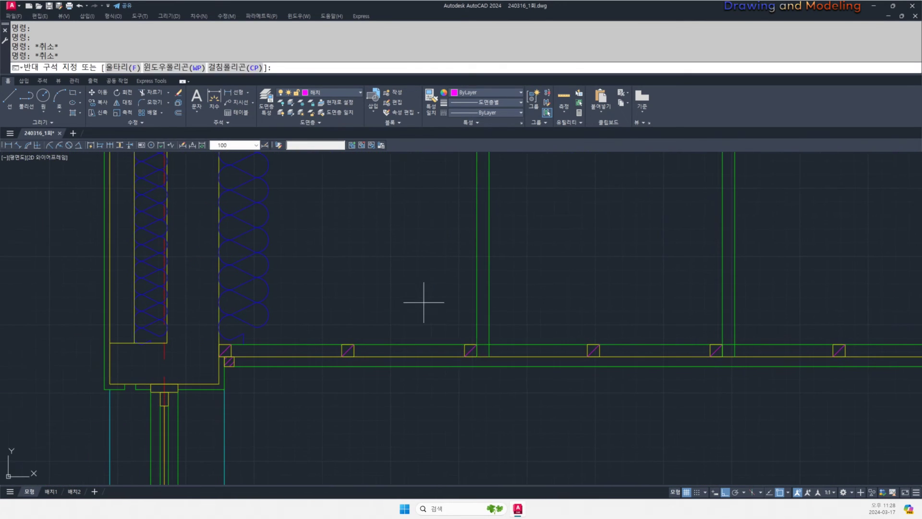
click(495, 375)
middle_drag(491, 374, 556, 396)
text(co)
key(space)
scroll(535, 365, up, 2)
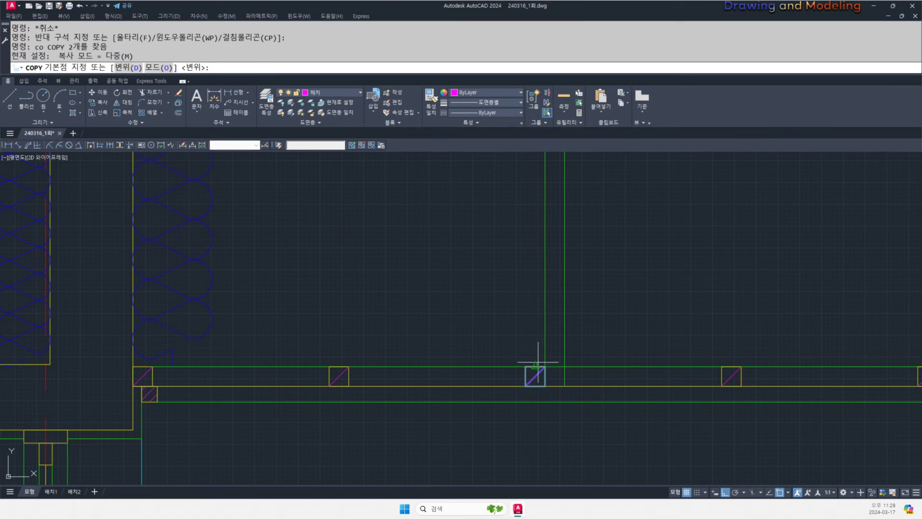
click(539, 364)
scroll(541, 388, down, 6)
middle_drag(542, 214, 551, 354)
scroll(552, 356, up, 5)
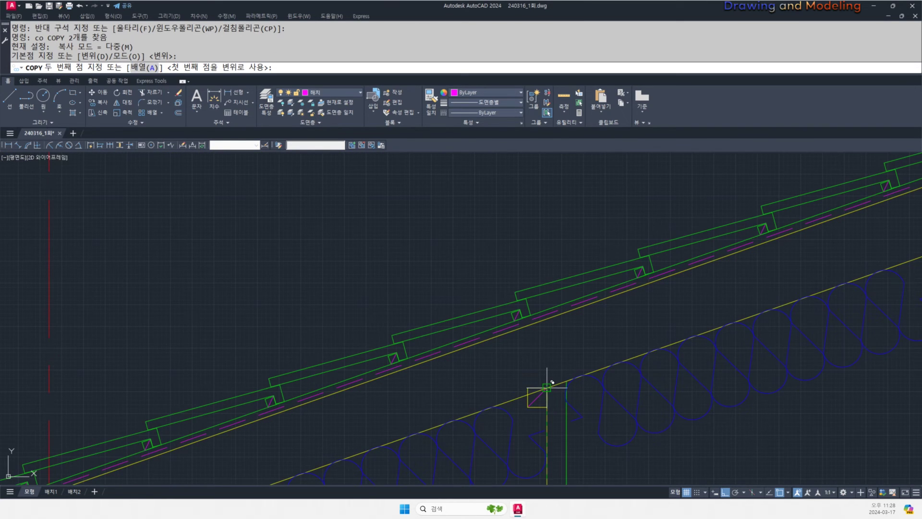
click(547, 386)
key(Escape)
- Draw a vertical line about 173 mm long from the bottom centre of the copied timber up into the roof slab
middle_drag(544, 425, 565, 415)
text(l)
key(space)
click(558, 397)
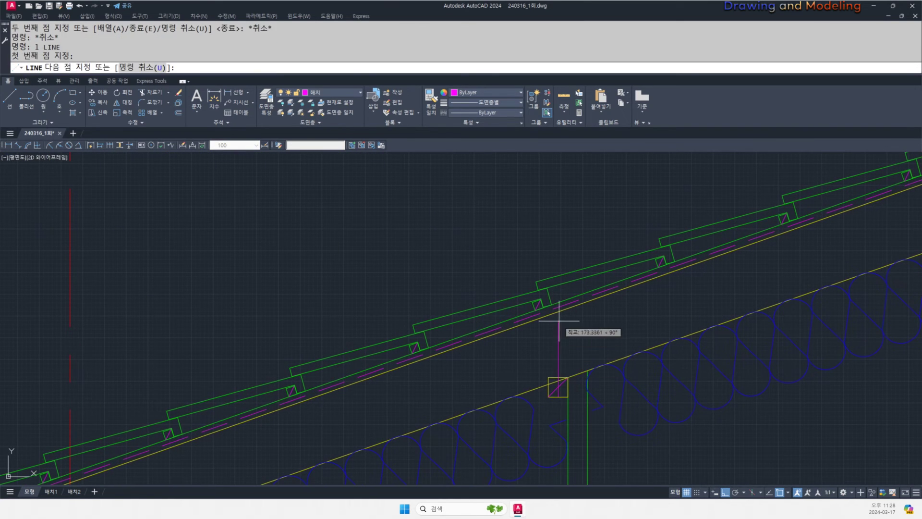
click(558, 320)
key(Escape)
- Offset the roof slab underside line 50 upward into the slab
scroll(583, 365, up, 4)
text(o)
key(space)
text(50)
key(space)
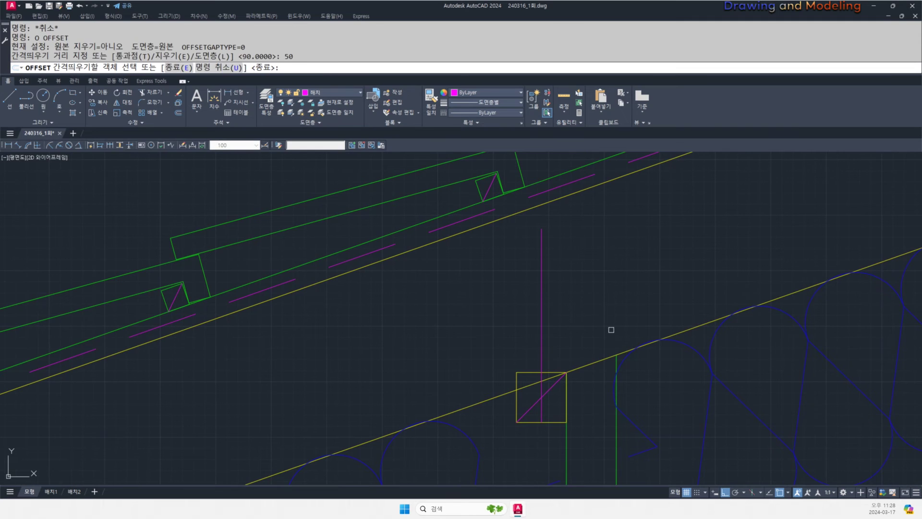
click(584, 366)
click(586, 318)
key(Escape)
- Try to trim the vertical line above the offset slab line
middle_drag(572, 339, 607, 342)
text(tr)
drag(604, 339, 591, 307)
key(space)
drag(583, 264, 555, 312)
key(Escape)
text(o)
key(space)
key(Escape)
key(Escape)
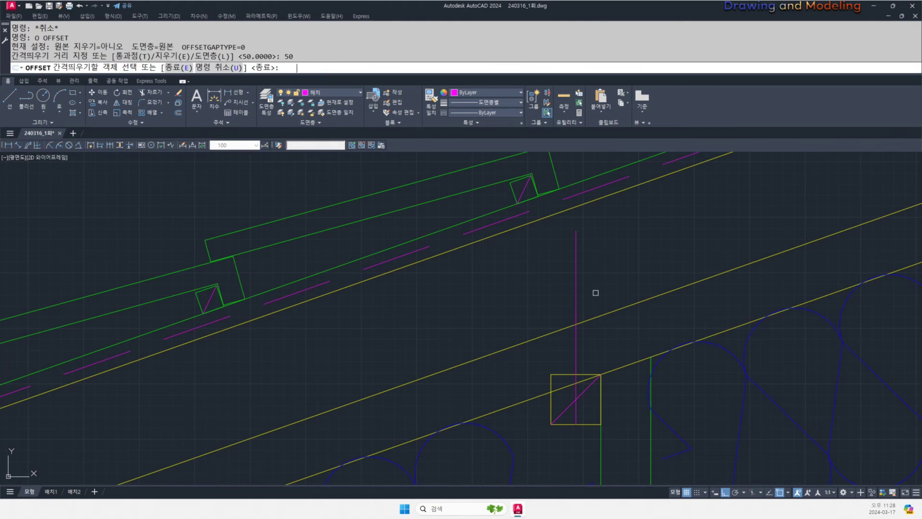
- Offset the vertical anchor line 50 to the right, and trim the anchor corner with the offset slab line
click(589, 280)
key(Escape)
scroll(593, 329, up, 2)
text(tr)
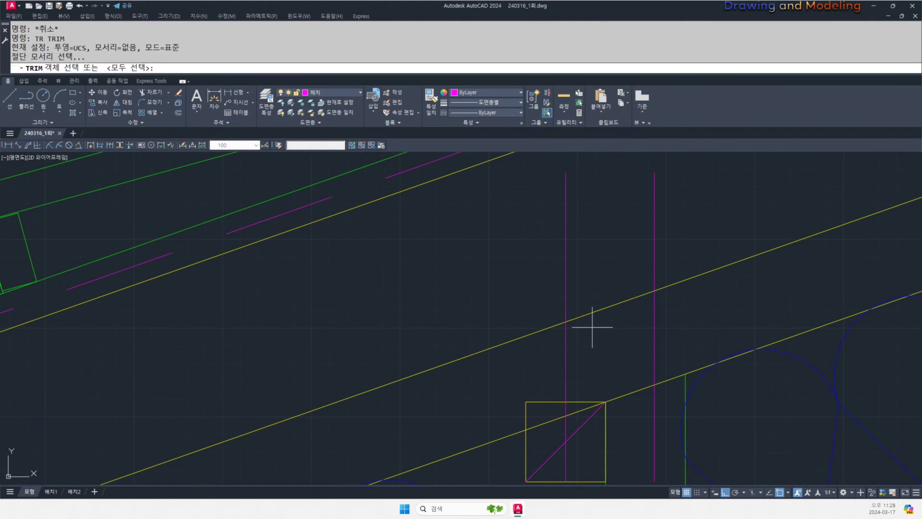
key(space)
drag(494, 336, 476, 373)
key(Escape)
- Trim the offset slab line beyond the second vertical and erase that vertical, leaving a short sloping anchor leg
text(tr)
key(space)
drag(681, 312, 643, 284)
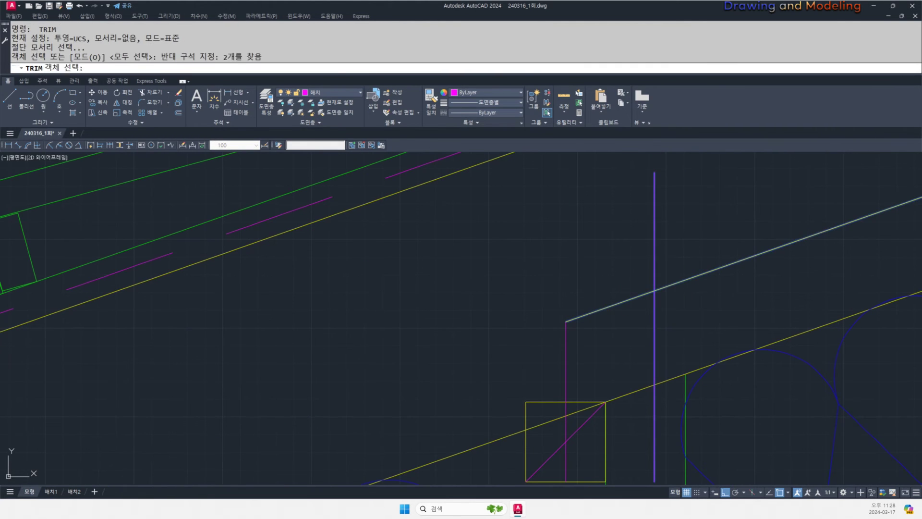
key(space)
drag(705, 293, 680, 252)
key(Escape)
key(Escape)
drag(664, 210, 637, 224)
click(637, 223)
text(e)
key(space)
- Match the short sloping leg's properties to the vertical anchor line
middle_drag(613, 343, 661, 299)
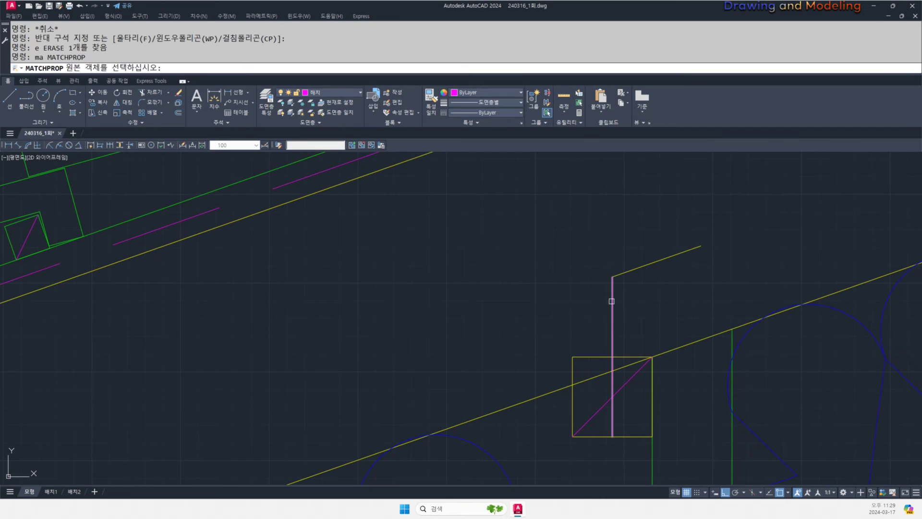
key(Escape)
key(Escape)
- Stretch the vertical anchor line downward and trim it off at the bottom edge of the timber section
scroll(617, 301, down, 3)
middle_drag(621, 358, 636, 283)
scroll(636, 283, up, 3)
text(s)
key(space)
key(space)
click(688, 206)
click(699, 304)
key(Escape)
key(Escape)
scroll(699, 284, down, 2)
middle_drag(700, 283, 704, 370)
scroll(658, 341, up, 4)
text(t)
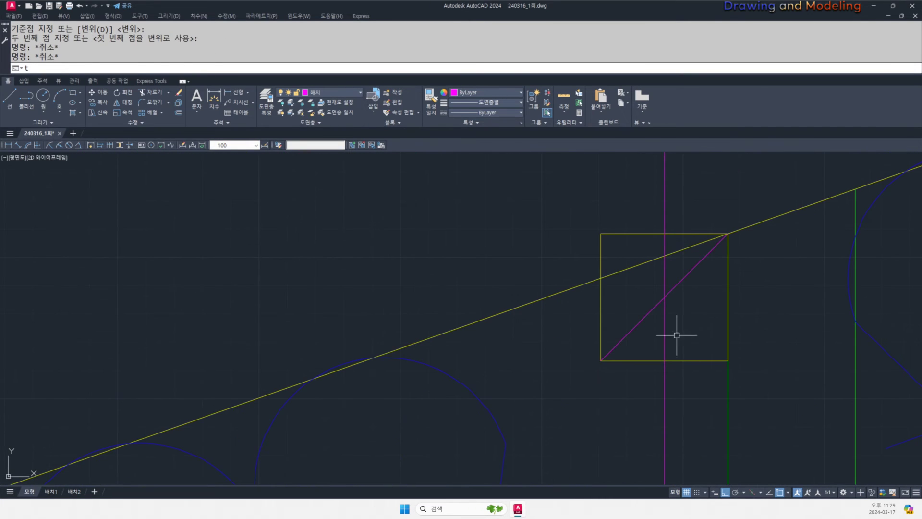
key(space)
click(680, 385)
click(645, 399)
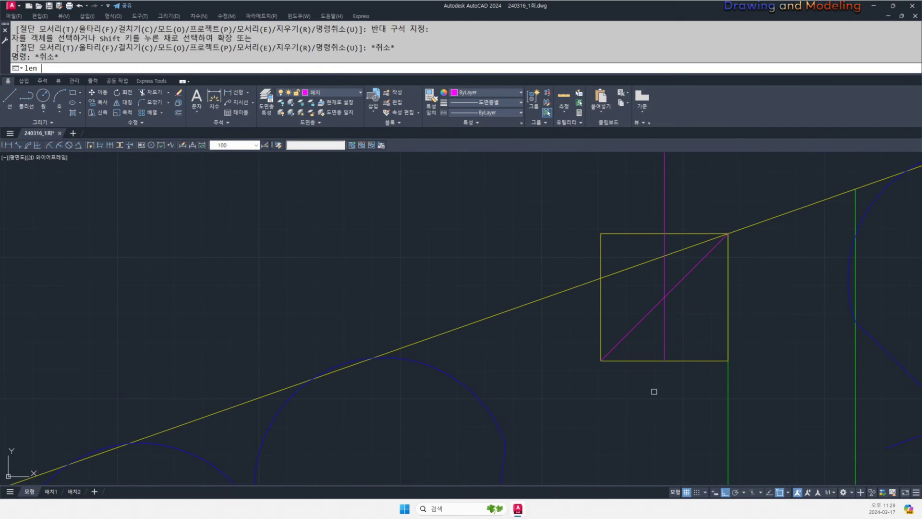
- Stretch the lower end of the vertical anchor line slightly below the timber section
text(len)
key(space)
key(Escape)
key(Escape)
click(752, 334)
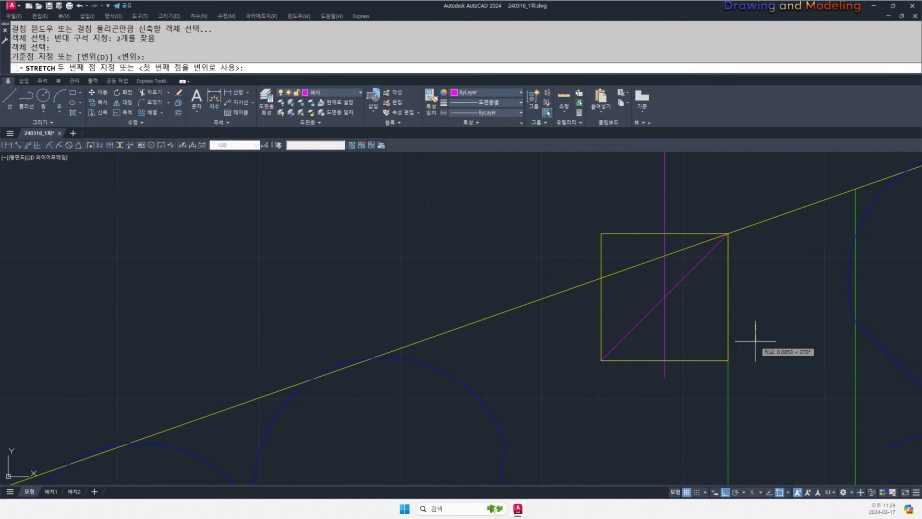
- Rotate a copy of the vertical anchor line by -90 degrees about the timber's centre
scroll(731, 377, down, 2)
text(ro)
key(space)
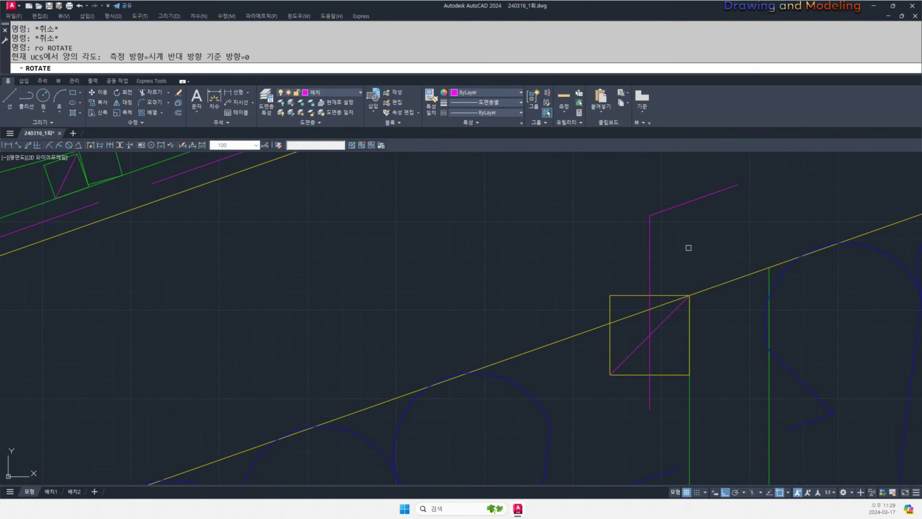
click(649, 335)
text(c)
key(space)
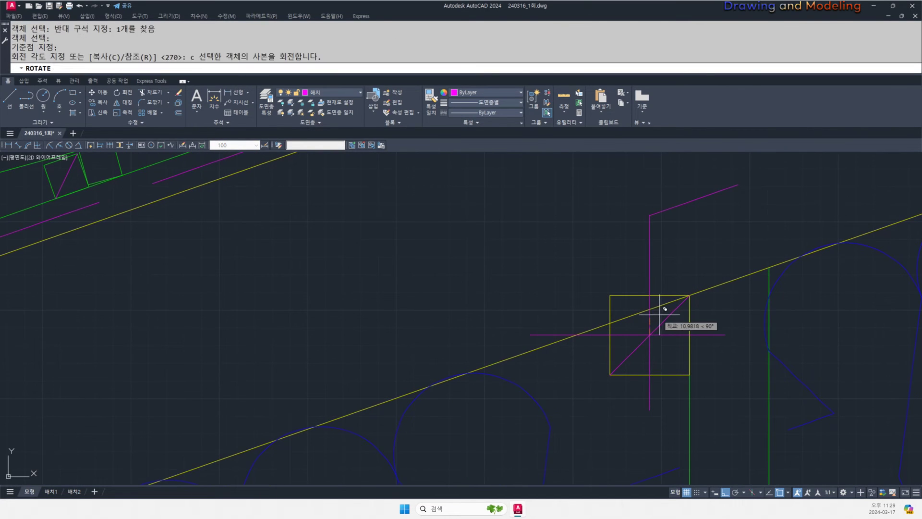
text(-90)
key(Return)
key(Escape)
key(Escape)
- Move the timber section with all its anchor lines straight down until its upper-left corner meets the slab underside
click(666, 401)
click(614, 348)
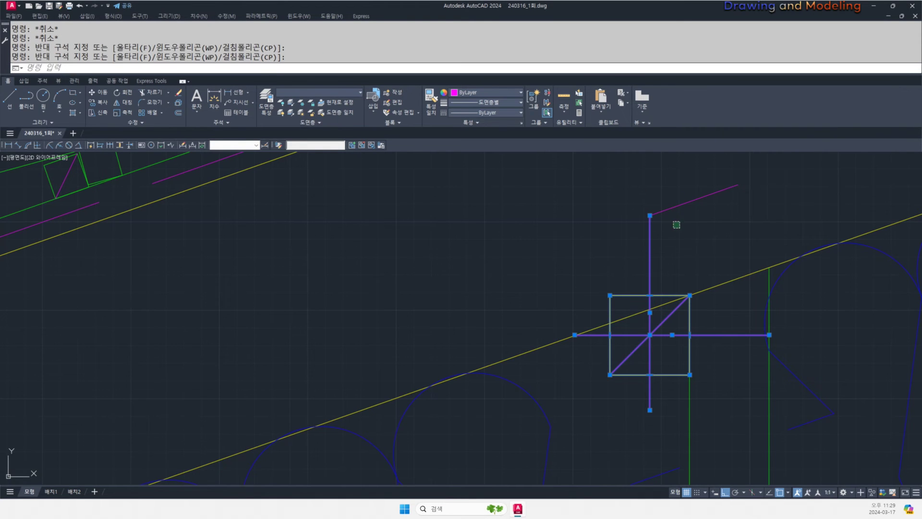
click(660, 200)
middle_drag(660, 199, 635, 206)
text(m)
key(space)
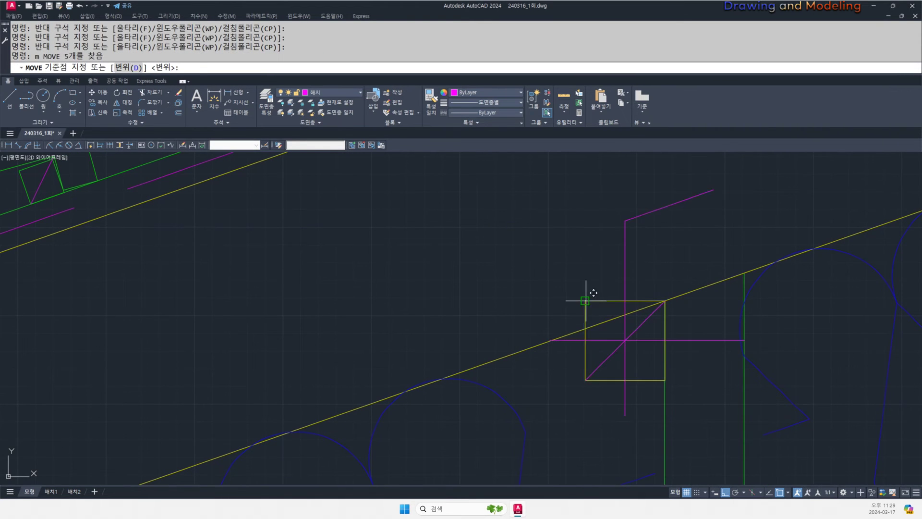
click(585, 301)
click(585, 328)
key(Escape)
key(Escape)
scroll(702, 331, down, 2)
middle_drag(728, 384, 632, 389)
scroll(600, 361, up, 1)
middle_drag(547, 379, 604, 377)
drag(581, 414, 723, 239)
scroll(694, 329, down, 1)
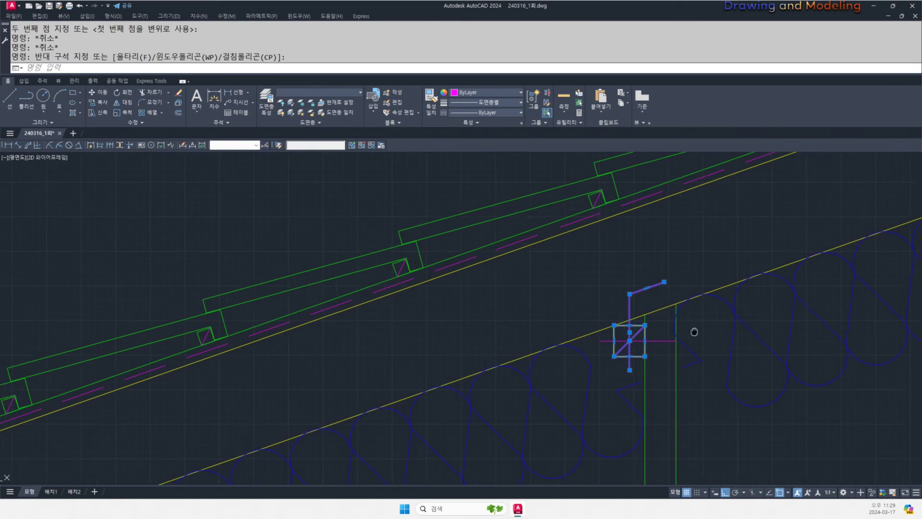
scroll(668, 338, up, 3)
click(639, 318)
click(643, 318)
scroll(656, 323, down, 1)
middle_drag(658, 338, 491, 366)
scroll(618, 341, down, 3)
scroll(607, 364, down, 2)
mouse_move(581, 366)
middle_down()
mouse_move(479, 382)
mouse_move(496, 384)
mouse_move(426, 385)
middle_up()
middle_drag(529, 365, 336, 360)
key(Escape)
key(Escape)
- Erase the leftover offset slab line running below the ridge and down the right slope
scroll(610, 239, up, 4)
click(724, 269)
click(650, 288)
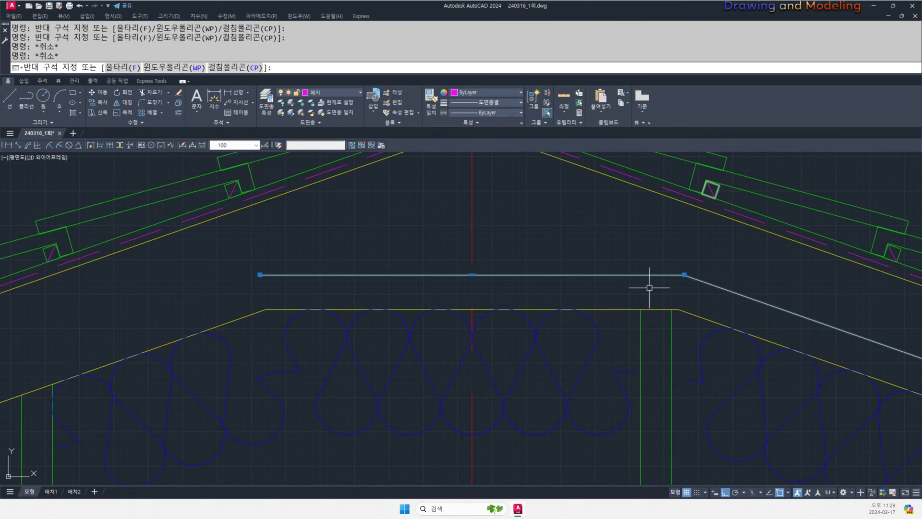
text(e)
scroll(543, 275, down, 5)
middle_drag(544, 275, 436, 255)
key(Escape)
- Try to array the timber anchor detail along the roof slab underside with a path array
middle_drag(592, 307, 697, 303)
scroll(336, 330, down, 2)
middle_drag(332, 333, 537, 317)
scroll(465, 317, up, 9)
middle_drag(697, 328, 504, 401)
click(496, 312)
click(615, 429)
middle_drag(615, 429, 596, 441)
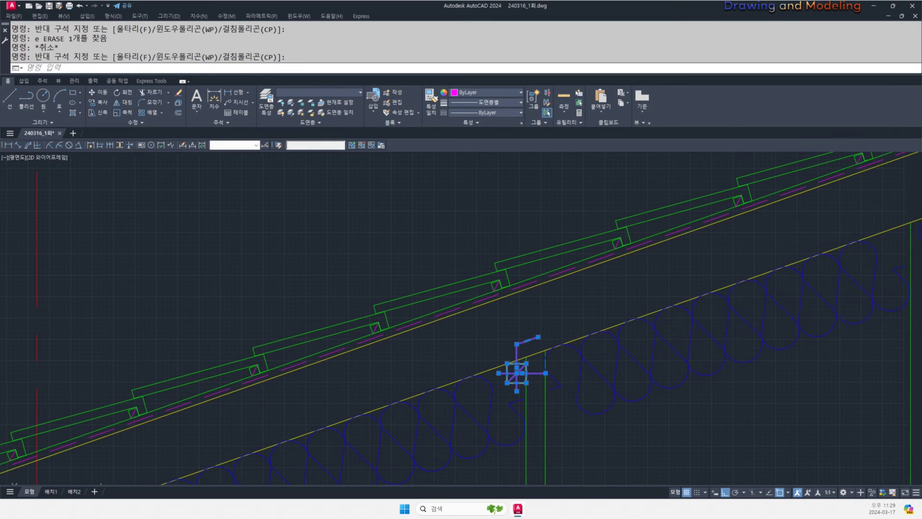
text(ar)
key(Return)
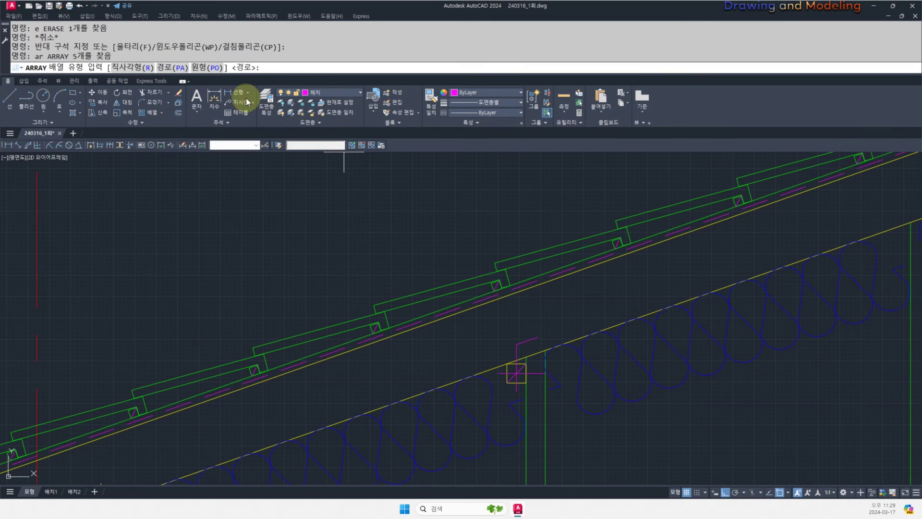
click(176, 69)
scroll(539, 348, down, 5)
scroll(515, 367, up, 6)
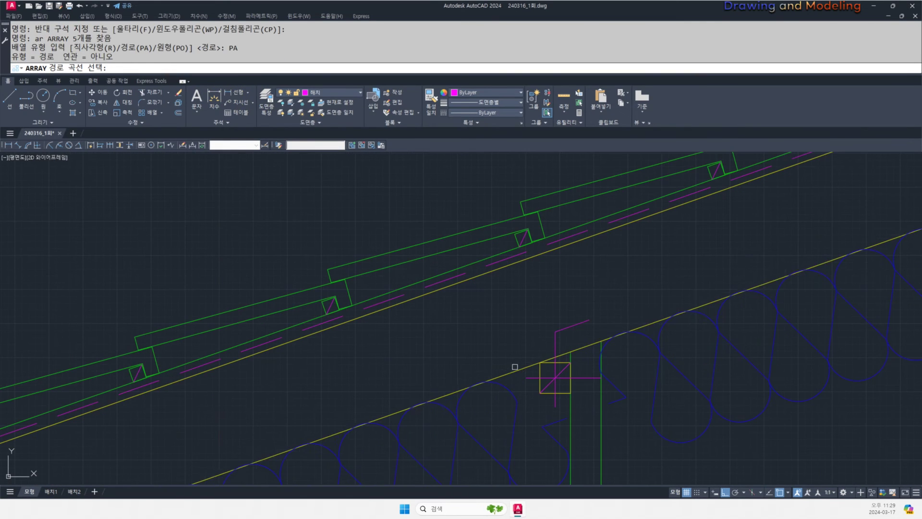
click(518, 371)
scroll(489, 336, down, 5)
key(ctrl+z)
key(Escape)
key(Escape)
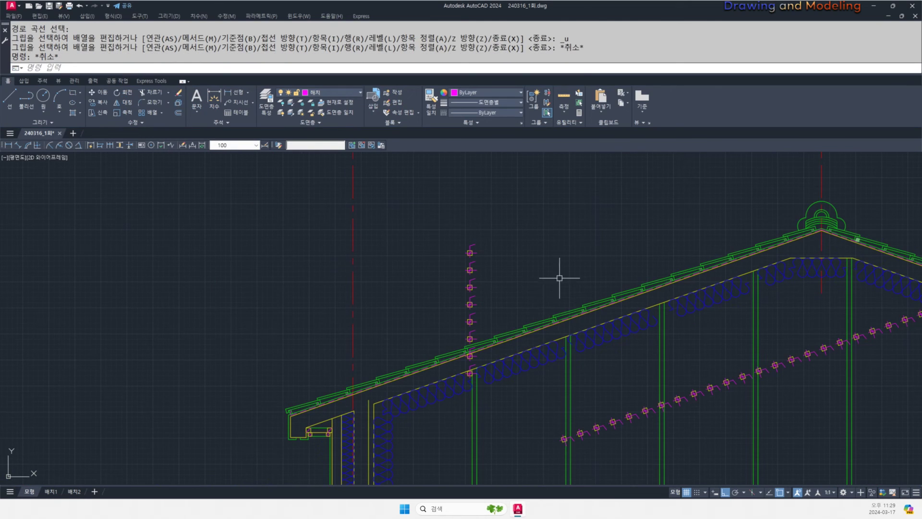
key(ctrl+z)
- Explode the polyline that forms the roof slab underside
click(562, 342)
click(554, 331)
click(577, 340)
text(x)
key(space)
key(Escape)
key(Escape)
middle_drag(561, 366, 553, 371)
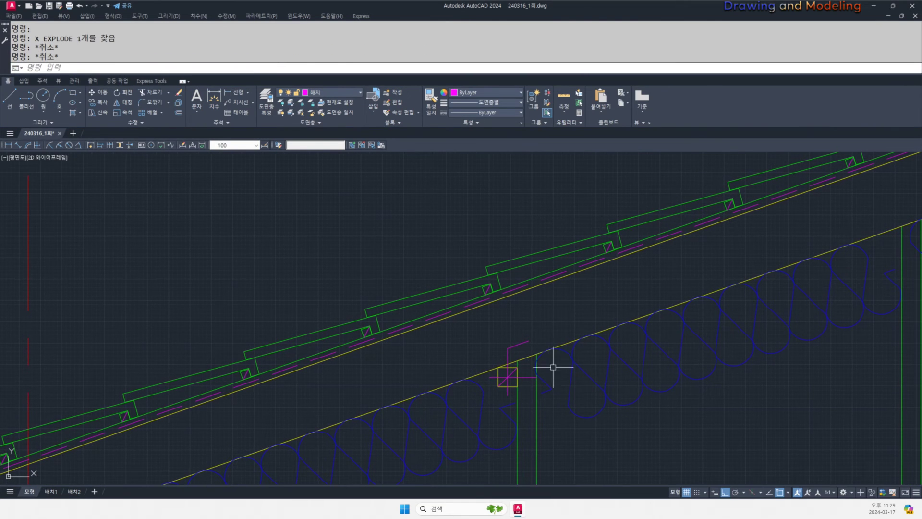
- Copy the timber anchor detail as an array of 4 along the left slope, spaced from the first hanger to the second
click(540, 396)
key(space)
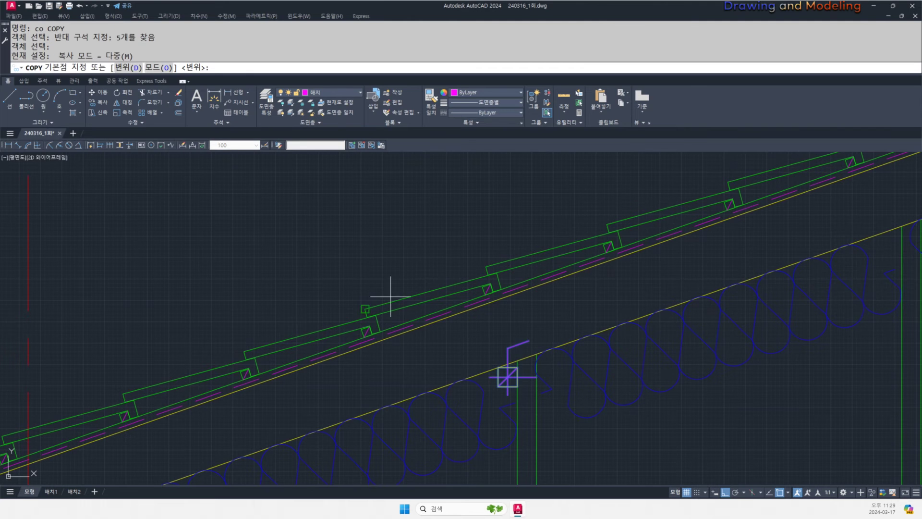
scroll(495, 356, up, 6)
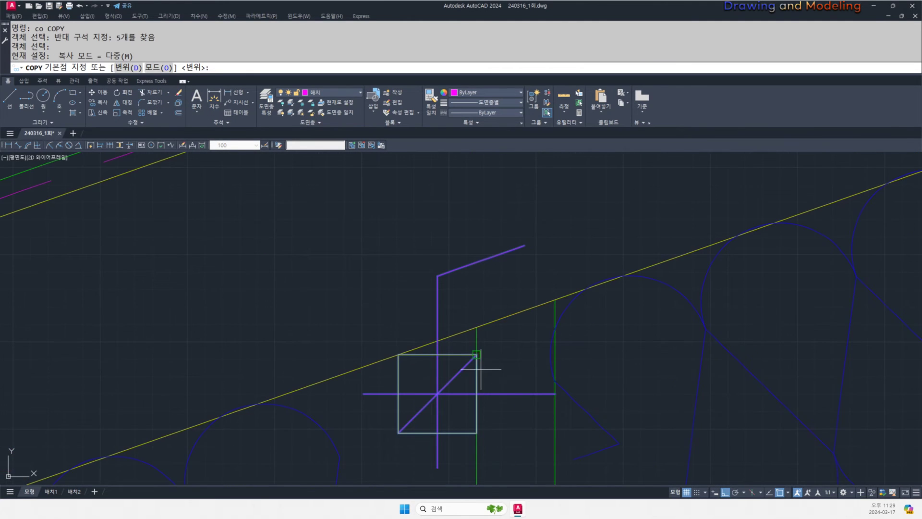
click(492, 331)
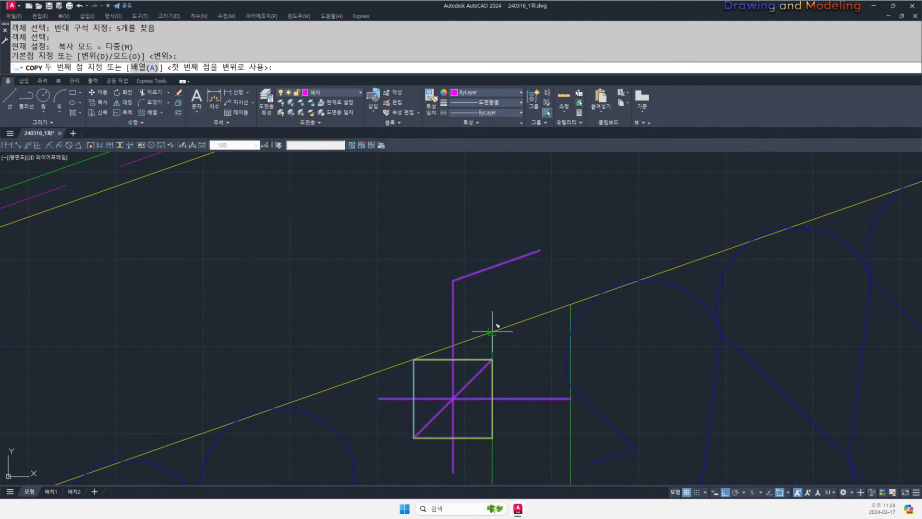
scroll(499, 327, down, 5)
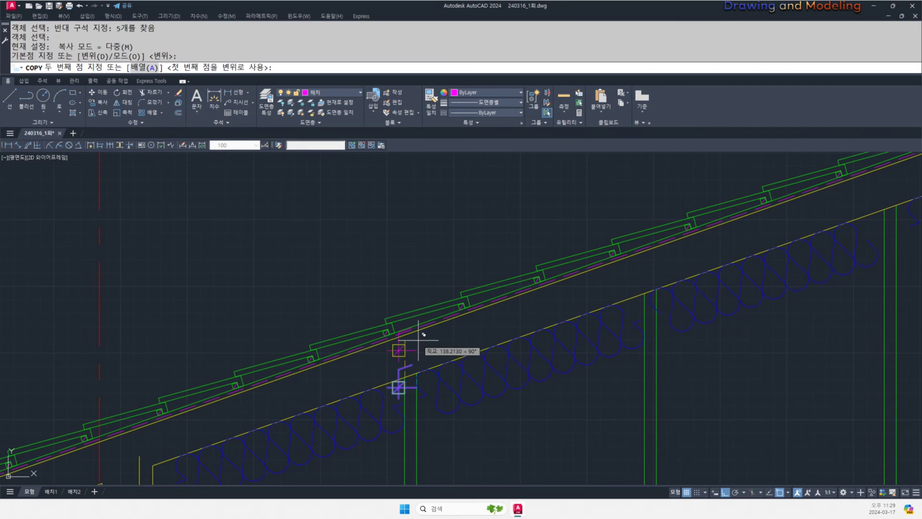
text(a)
key(Return)
scroll(422, 337, down, 4)
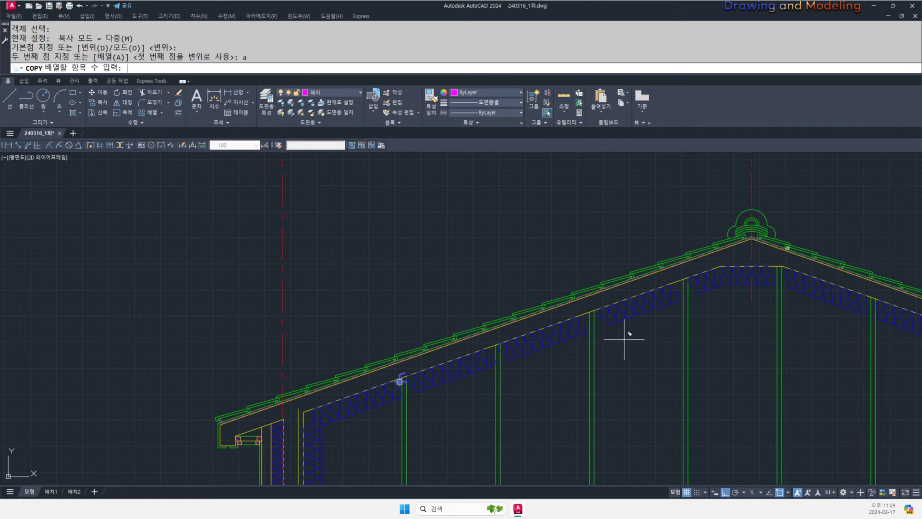
text(4)
key(Return)
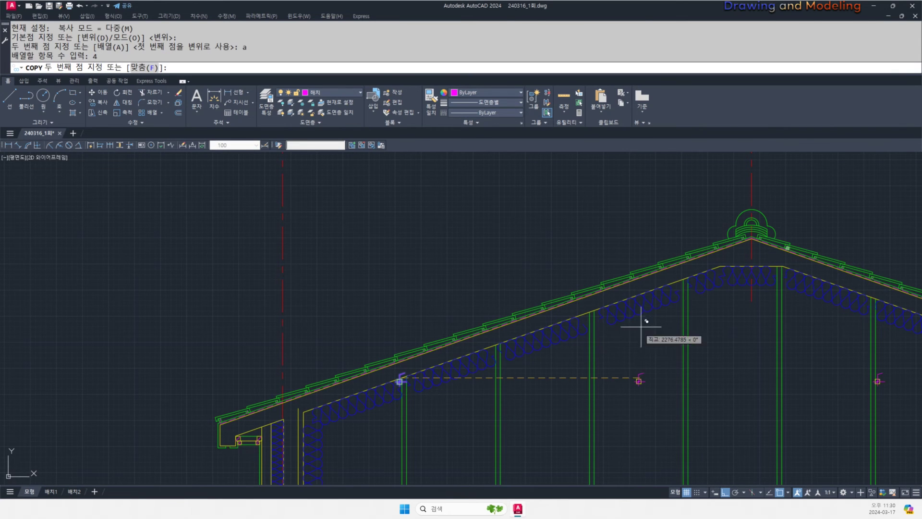
scroll(641, 327, up, 5)
scroll(682, 269, down, 5)
scroll(617, 325, up, 5)
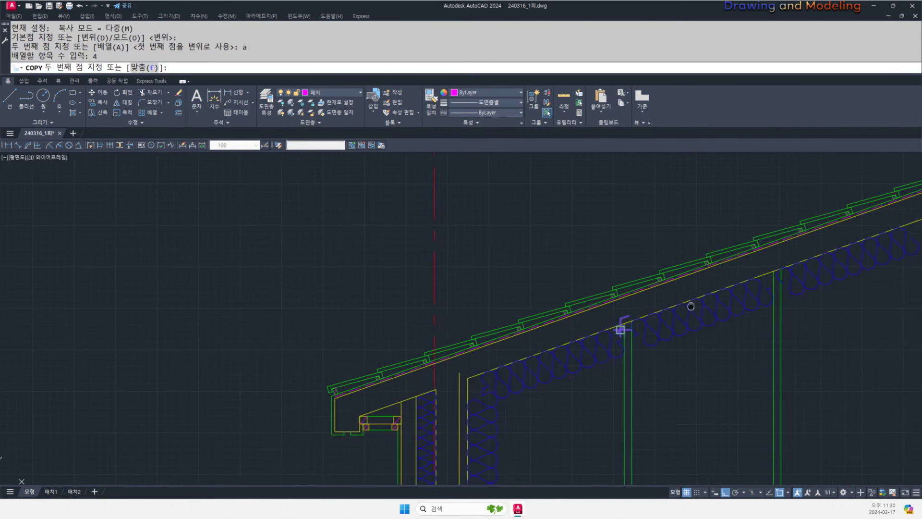
click(704, 282)
scroll(672, 313, down, 5)
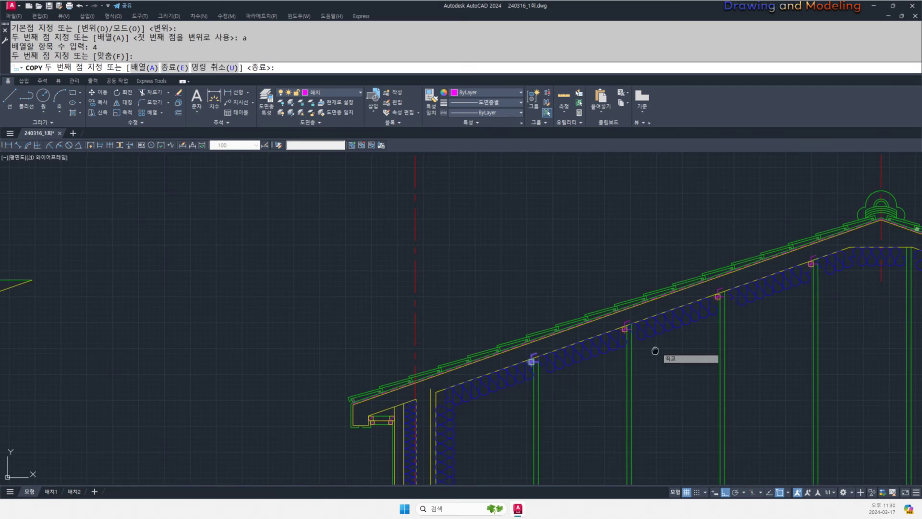
scroll(577, 370, up, 1)
key(Return)
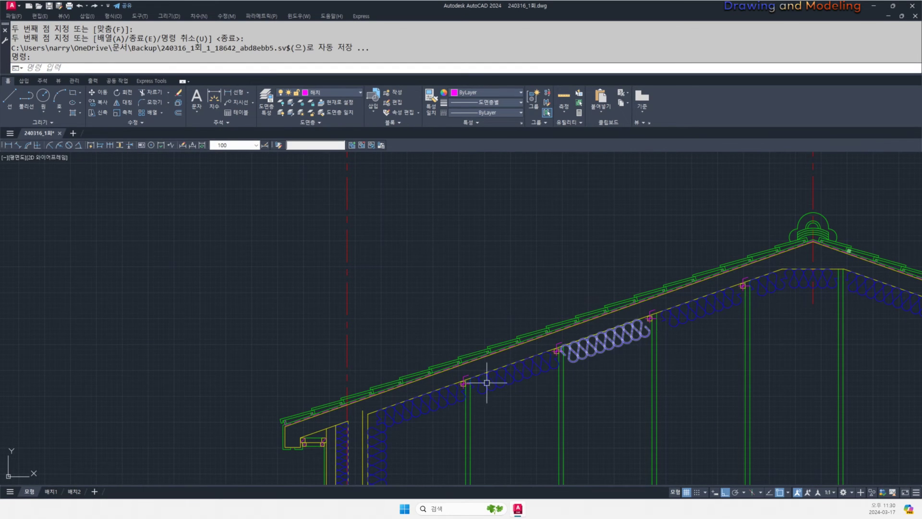
- Examine the arrayed timber anchors at the hanger tops and the hangers still without one on the right slope
scroll(487, 382, up, 4)
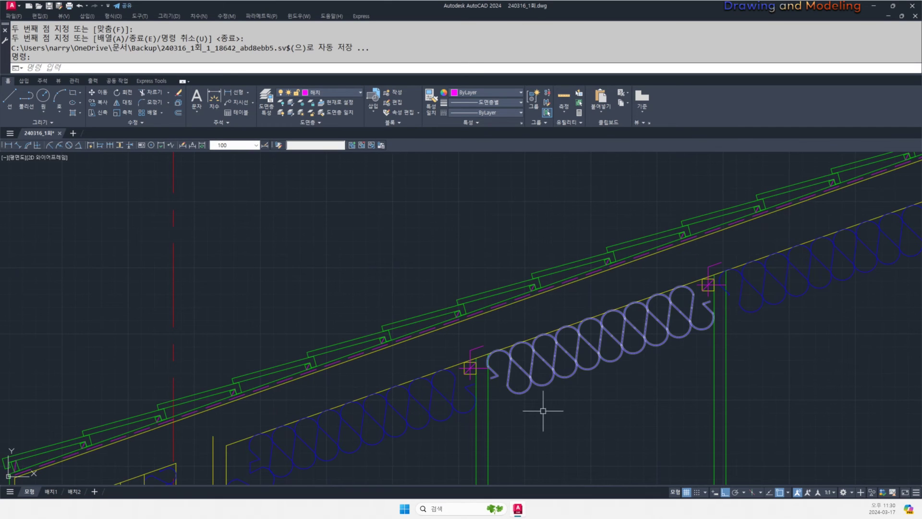
scroll(543, 410, down, 5)
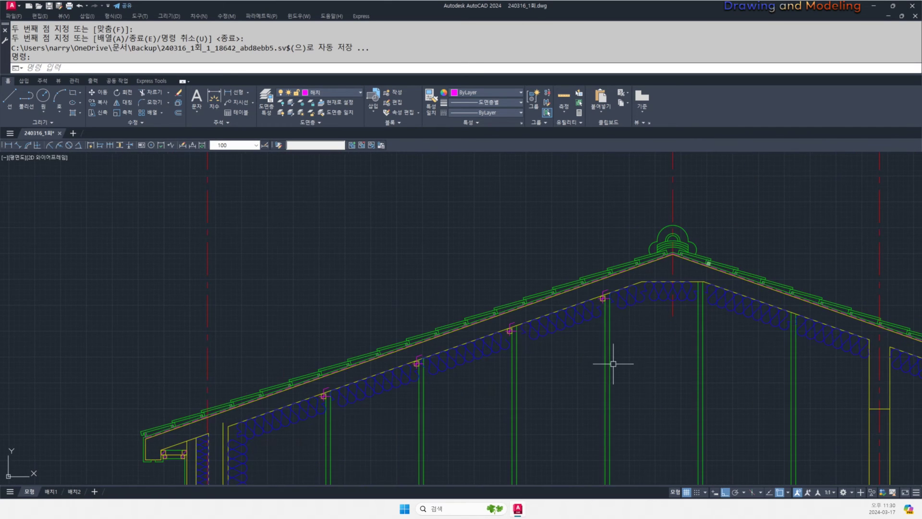
key(Escape)
middle_drag(536, 348, 530, 363)
middle_drag(597, 350, 542, 390)
middle_drag(626, 385, 538, 319)
middle_drag(331, 389, 553, 361)
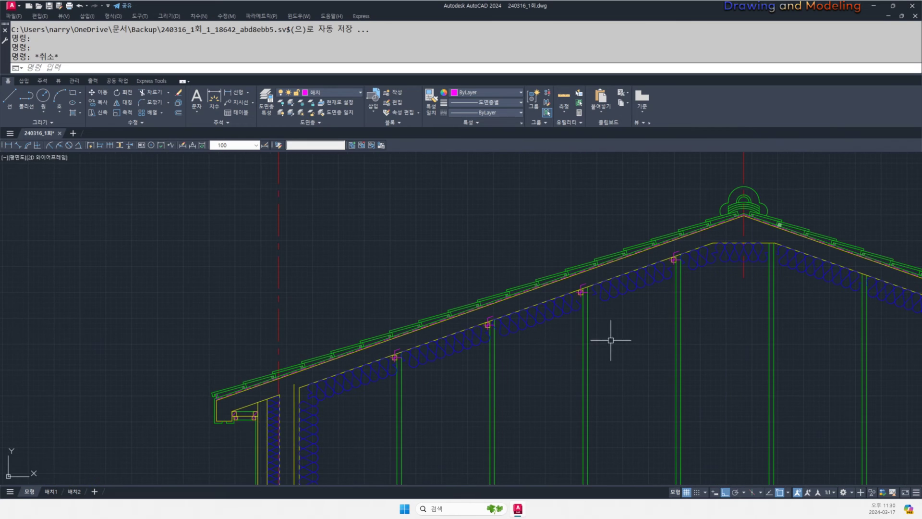
- Copy the fourth timber anchor detail to the top of the hanger on the right roof slope
scroll(610, 340, up, 4)
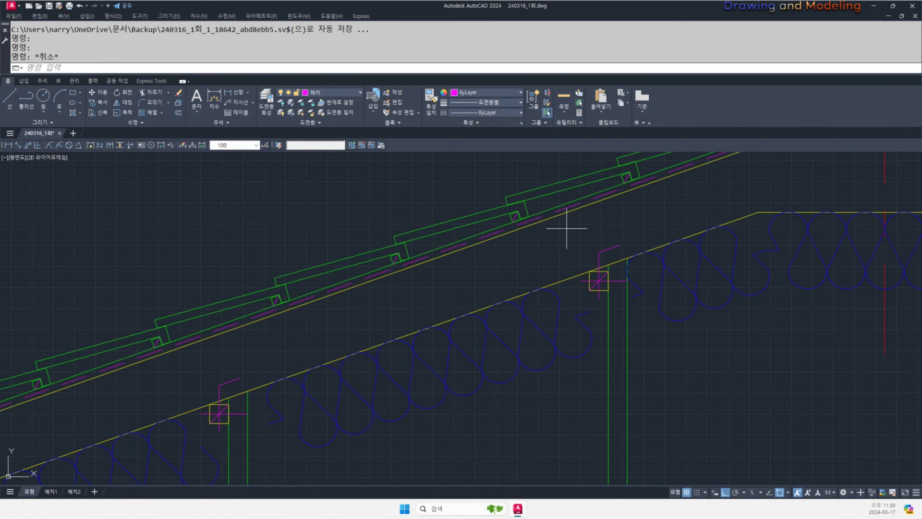
click(566, 228)
click(642, 308)
scroll(642, 309, up, 2)
text(co)
key(Return)
scroll(612, 299, up, 3)
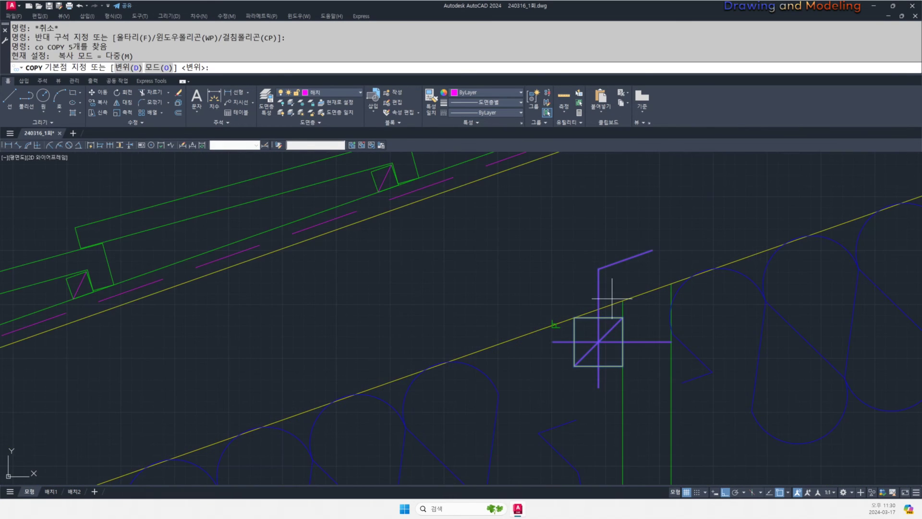
click(611, 298)
scroll(552, 302, down, 5)
scroll(788, 334, up, 4)
scroll(554, 301, up, 2)
click(562, 311)
key(Escape)
key(Escape)
middle_drag(537, 319, 589, 351)
click(516, 257)
click(690, 446)
middle_drag(649, 381, 645, 388)
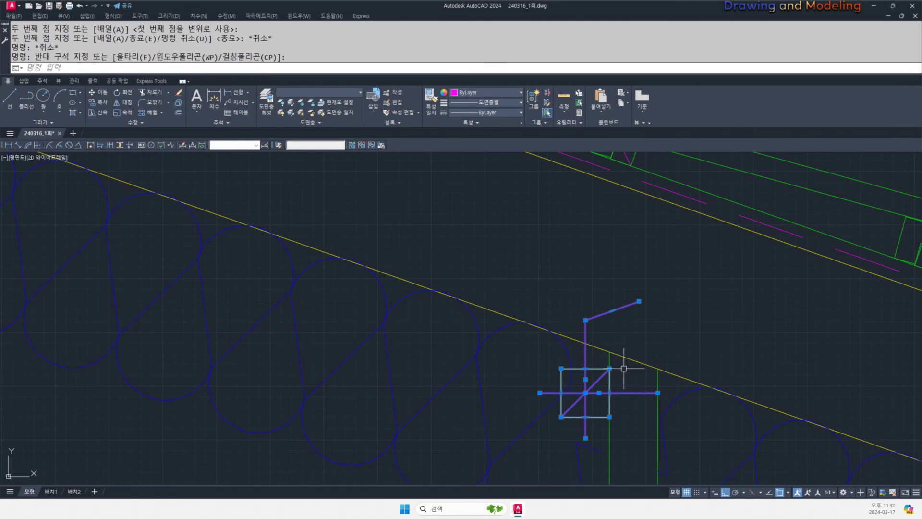
text(mi)
key(Return)
key(Escape)
key(Escape)
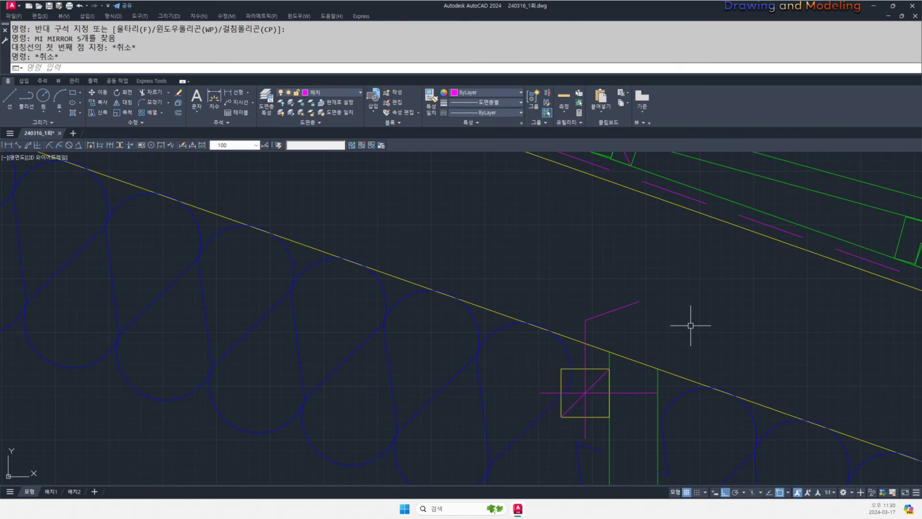
- Undo the last anchor copy and copy the fourth timber anchor again, aligned with the outer edge of the right slope's hanger
key(ctrl+z)
key(ctrl+z)
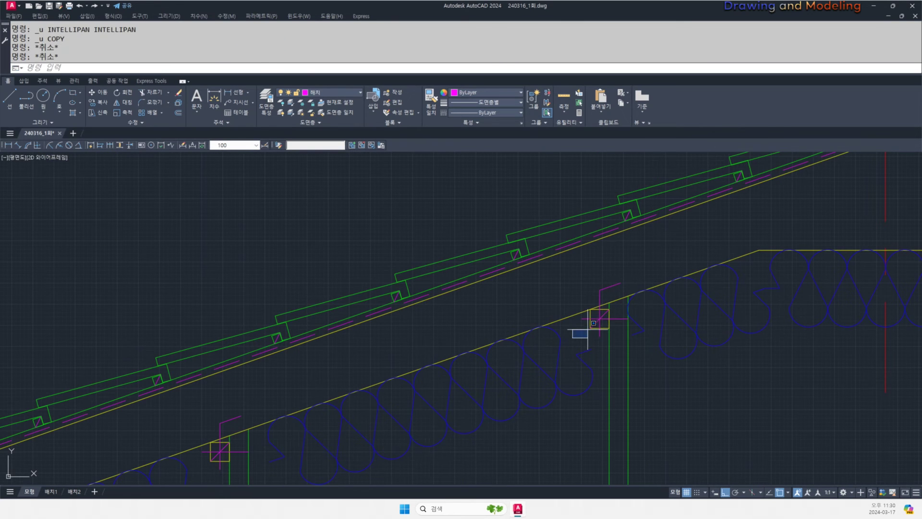
click(645, 264)
middle_drag(649, 309, 654, 327)
text(co)
key(Return)
scroll(602, 323, up, 4)
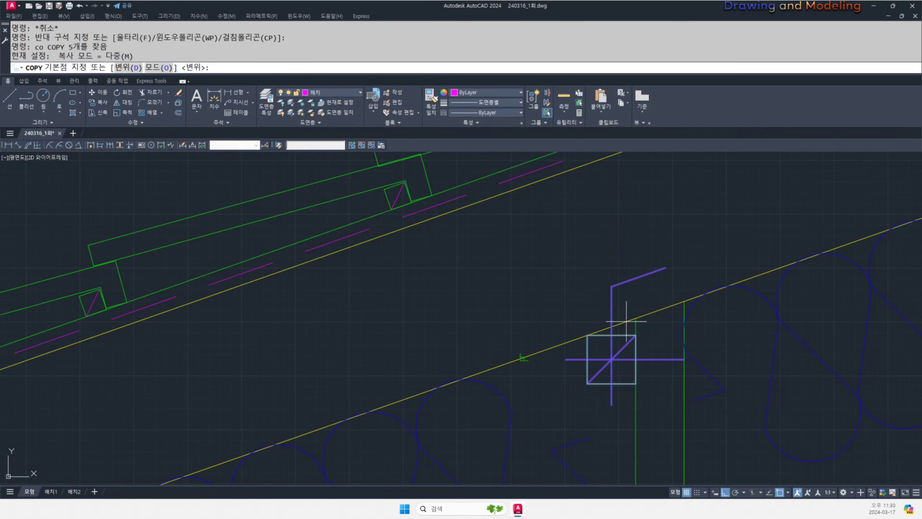
click(626, 321)
scroll(541, 345, down, 5)
scroll(593, 337, up, 5)
scroll(600, 336, up, 2)
middle_drag(837, 401, 634, 330)
click(629, 327)
key(Escape)
key(Escape)
scroll(630, 328, down, 2)
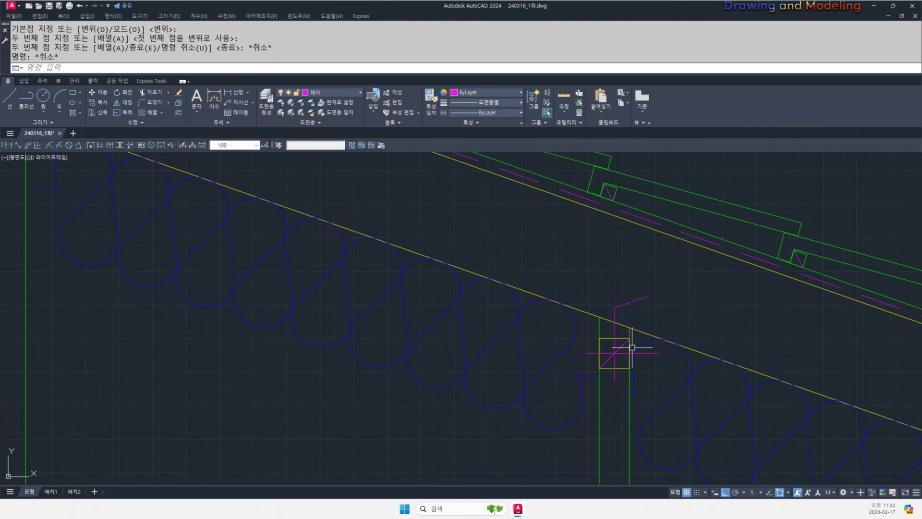
- Mirror the copied anchor detail about the hanger's outer vertical edge, keeping only the mirrored version
click(565, 399)
click(659, 288)
middle_drag(696, 322, 695, 329)
click(648, 360)
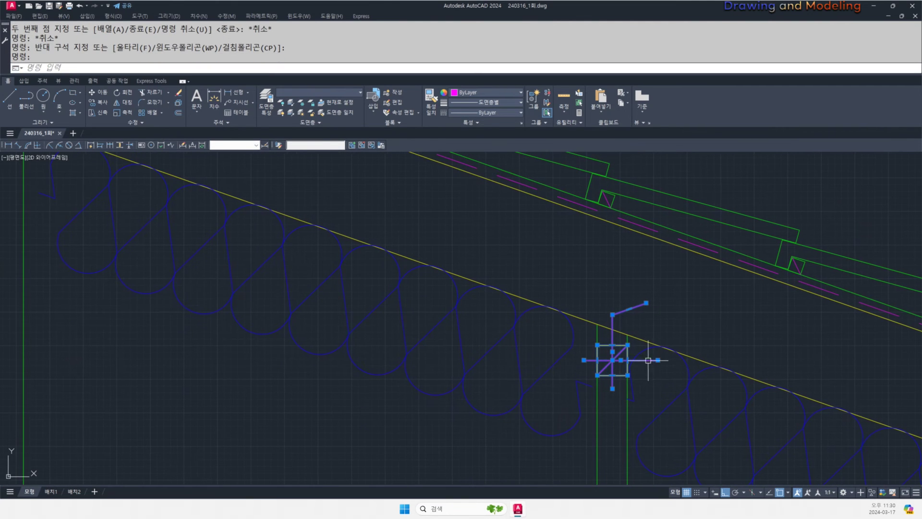
middle_drag(669, 375, 669, 382)
text(mi)
key(Return)
click(628, 353)
click(627, 277)
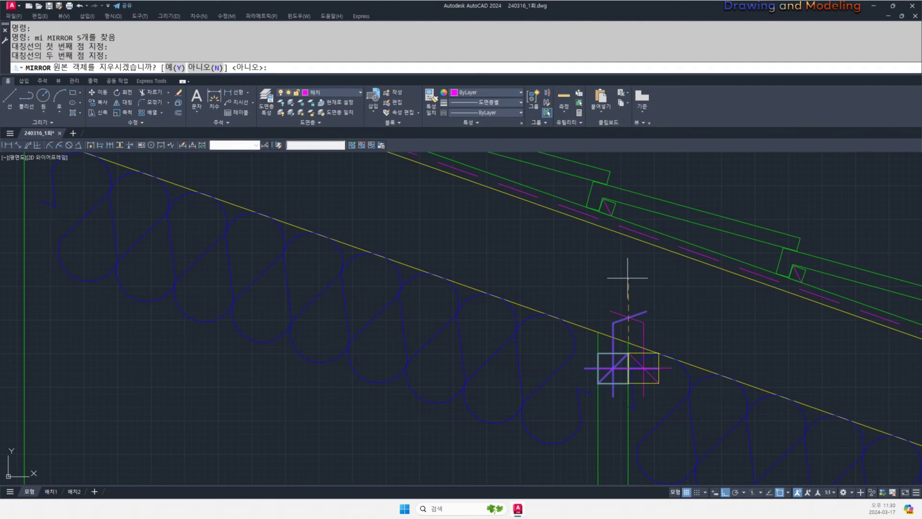
key(Escape)
key(Escape)
- Replace the mirrored timber's diagonal with a line from its lower-left to its upper-right corner
scroll(641, 376, up, 2)
click(623, 331)
text(e)
key(space)
middle_drag(634, 347, 622, 356)
click(595, 403)
key(Escape)
key(space)
click(597, 401)
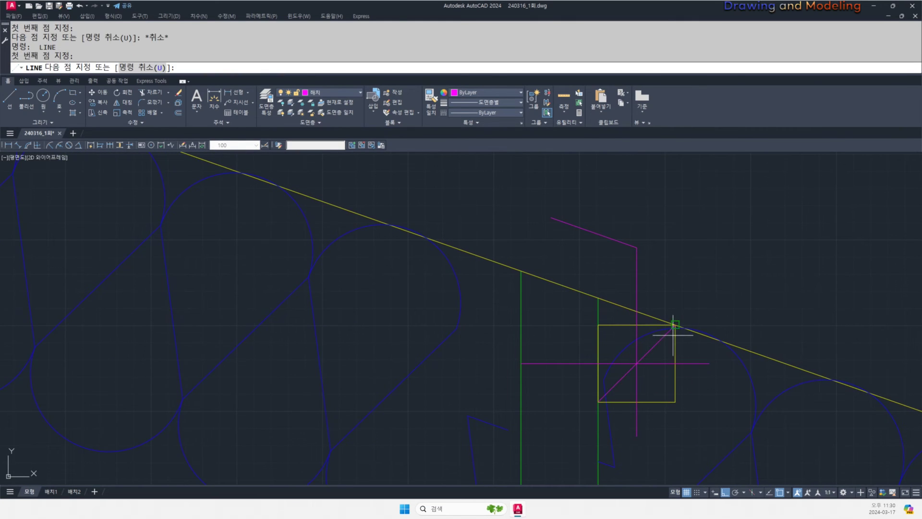
key(Escape)
key(Escape)
- Copy the mirrored anchor detail to the top of the last hanger at the right end of the roof slope
click(665, 387)
click(626, 357)
click(692, 414)
click(663, 383)
click(646, 235)
click(608, 257)
middle_drag(634, 274, 602, 280)
key(space)
click(566, 304)
scroll(566, 303, down, 8)
middle_drag(745, 355, 535, 283)
scroll(535, 283, down, 2)
scroll(719, 351, up, 4)
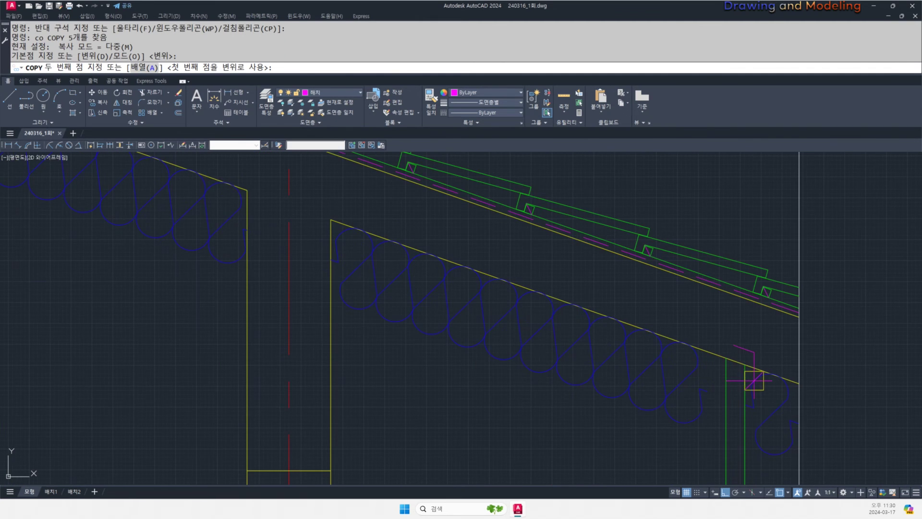
click(754, 380)
- Copy the mirrored anchor detail to the outer edge of the hanger beside the ridge
scroll(514, 282, down, 4)
scroll(514, 294, up, 4)
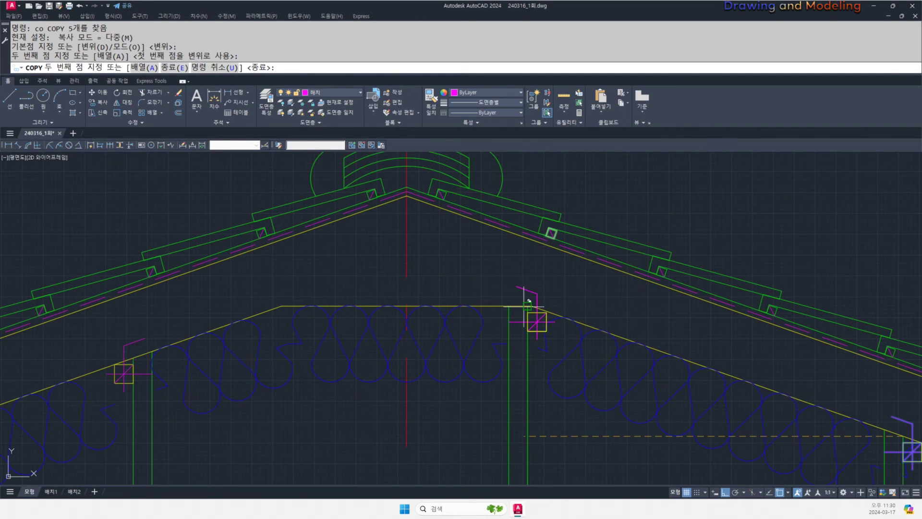
click(523, 307)
key(Escape)
key(Escape)
- Try to move the anchor detail beside the ridge to fit it under the roof slab
middle_drag(508, 308, 547, 327)
click(508, 286)
click(580, 354)
scroll(544, 320, up, 4)
text(m)
key(space)
click(580, 283)
click(583, 271)
key(Escape)
key(Escape)
- Move the anchor detail beside the ridge down until its timber's upper-right corner meets the sloping slab underside
click(421, 209)
click(595, 375)
click(559, 375)
click(545, 377)
click(556, 348)
click(550, 332)
scroll(557, 313, up, 4)
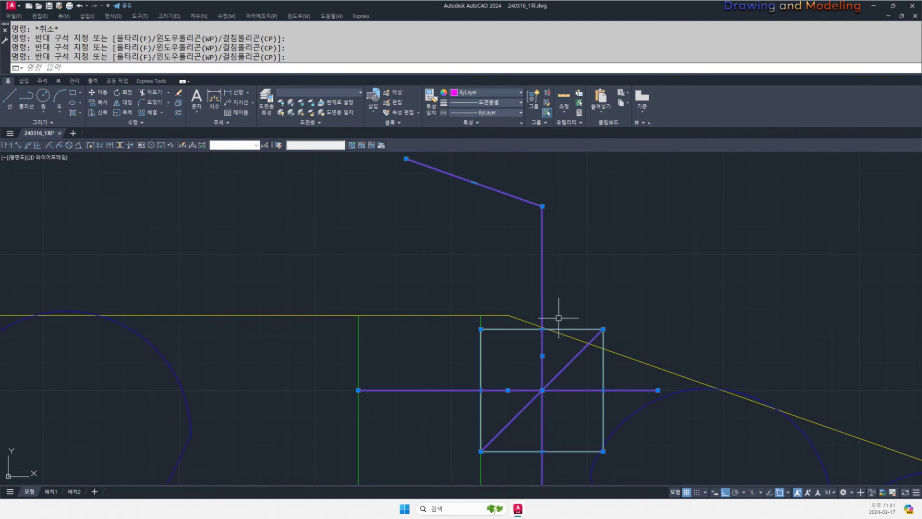
text(m)
key(space)
click(603, 329)
click(603, 348)
key(Escape)
key(Escape)
- Erase the whole anchor detail at the hanger beside the ridge
scroll(563, 258, down, 7)
middle_drag(585, 293, 554, 322)
scroll(527, 313, up, 4)
middle_drag(554, 213, 573, 315)
middle_drag(578, 273, 595, 334)
scroll(596, 335, up, 2)
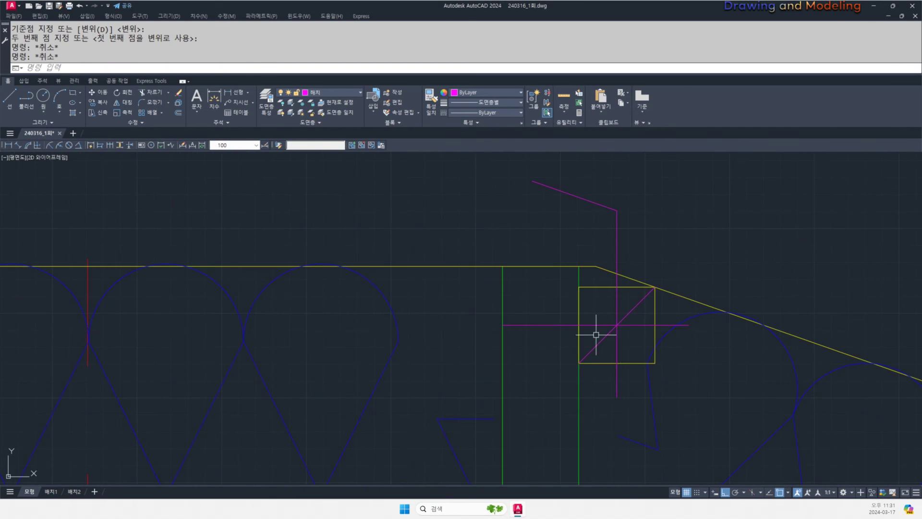
click(600, 293)
text(e)
key(space)
key(ctrl+z)
click(617, 239)
click(580, 221)
text(e)
key(space)
click(608, 379)
click(594, 284)
text(e)
key(space)
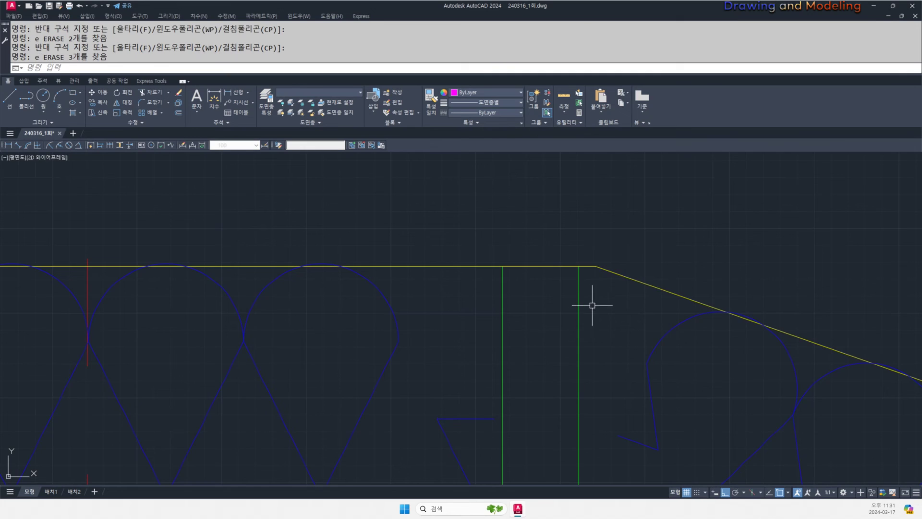
key(Escape)
key(Escape)
- Copy the left slope's uppermost anchor detail to the top of the ridge-side hanger's left edge
scroll(592, 305, down, 7)
middle_drag(527, 318, 613, 323)
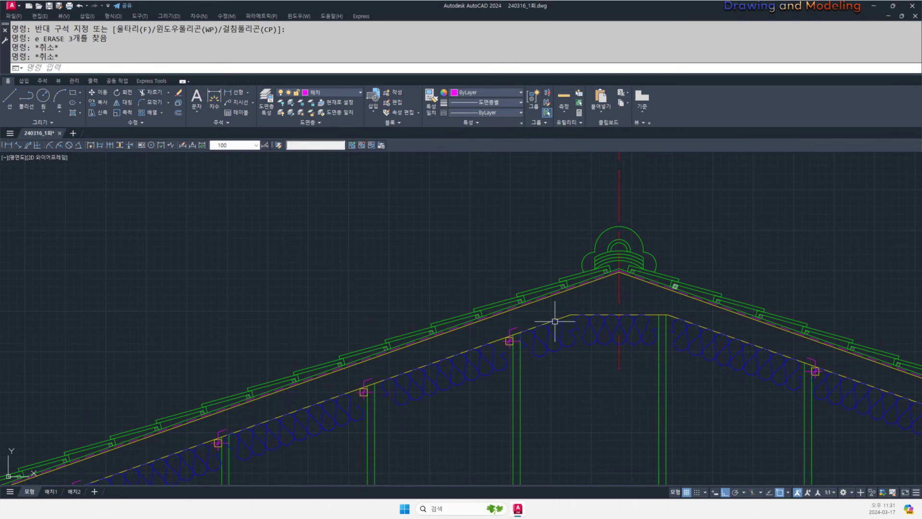
text(co)
key(space)
scroll(497, 324, up, 4)
click(557, 384)
key(space)
scroll(527, 364, up, 4)
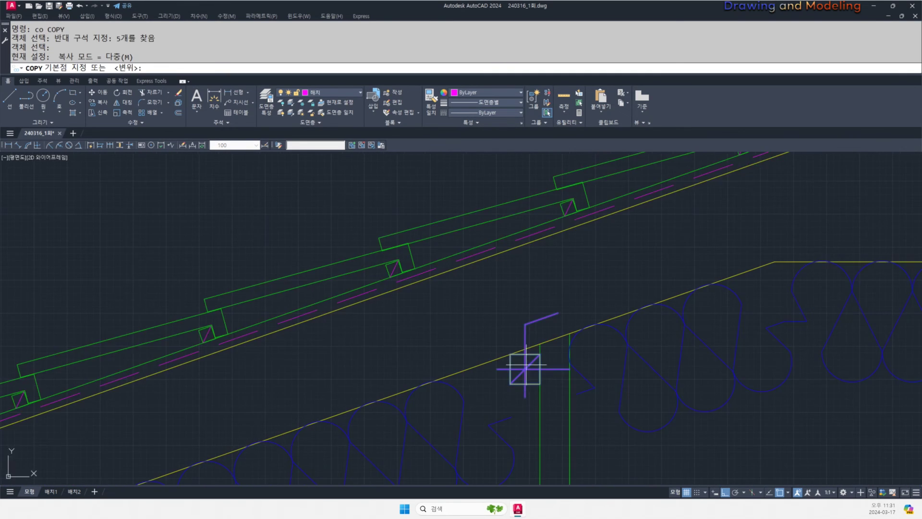
click(547, 348)
scroll(539, 334, down, 5)
scroll(643, 314, up, 5)
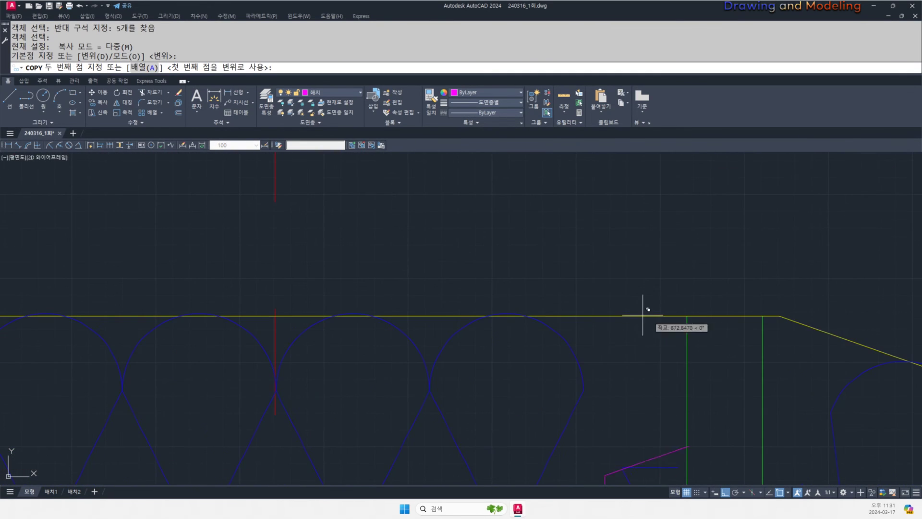
click(687, 316)
key(Escape)
key(Escape)
- Examine the timber anchors at the hanger tops across the whole roof section
scroll(543, 287, down, 6)
scroll(611, 360, down, 4)
middle_drag(611, 360, 529, 279)
scroll(605, 326, down, 2)
mouse_move(595, 325)
middle_down()
mouse_move(525, 286)
mouse_move(494, 289)
middle_up()
scroll(494, 293, down, 2)
middle_drag(499, 314, 541, 301)
middle_drag(479, 331, 528, 327)
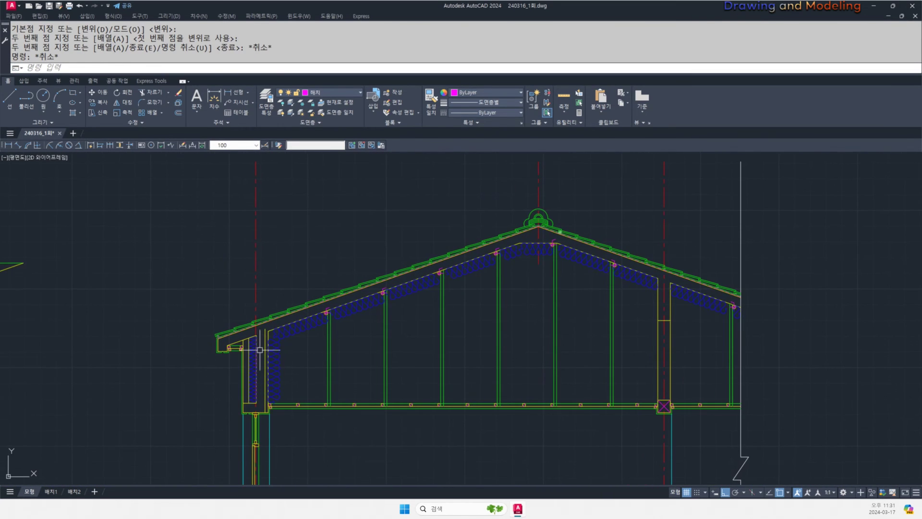
- Erase the stray vertical line inside the left exterior wall below the roof slab
middle_drag(377, 379, 505, 379)
scroll(374, 346, up, 8)
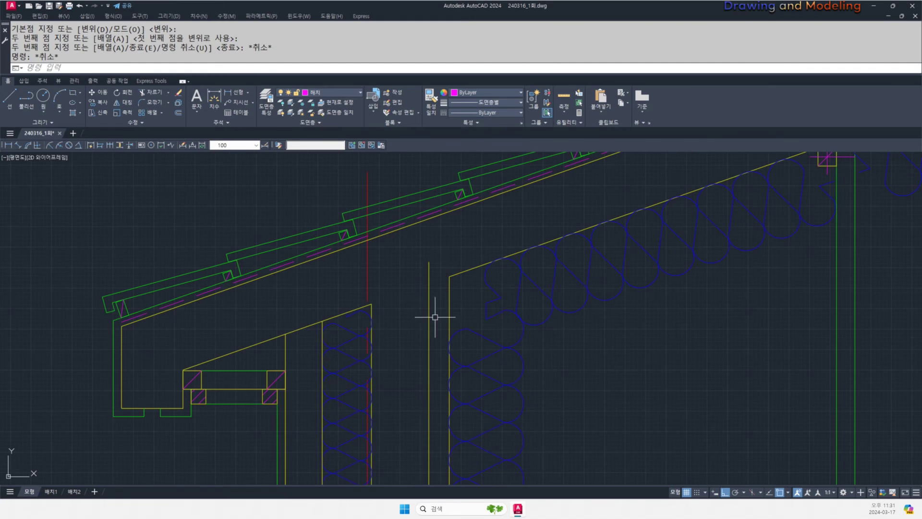
click(429, 312)
scroll(407, 291, down, 8)
text(e)
key(Return)
key(Escape)
key(Escape)
- Examine the roof section and the crossed beam with its ceiling framing and trim on both sides
scroll(428, 329, up, 5)
scroll(439, 378, down, 5)
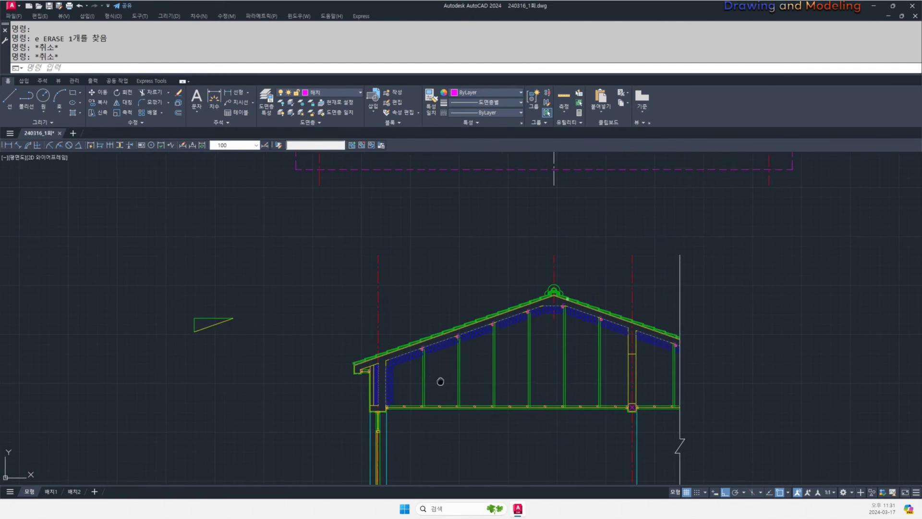
middle_drag(469, 406, 462, 380)
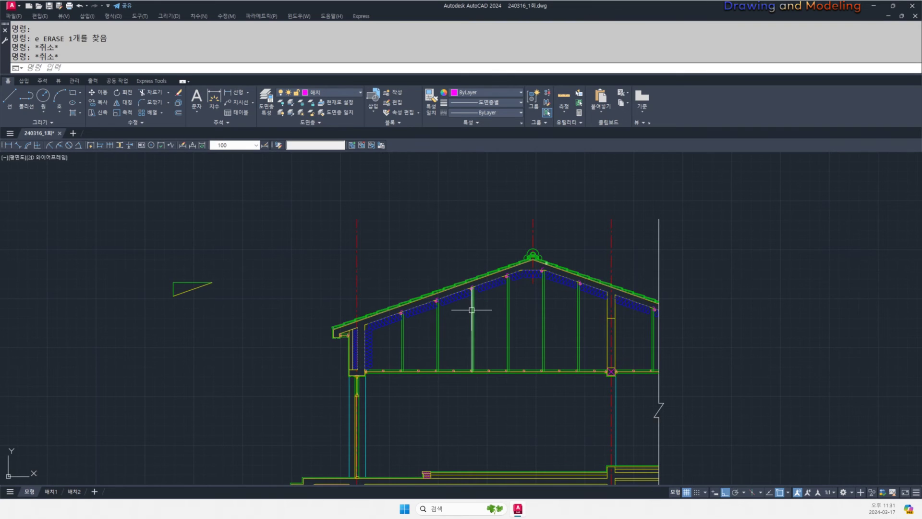
scroll(505, 307, down, 5)
scroll(590, 339, up, 10)
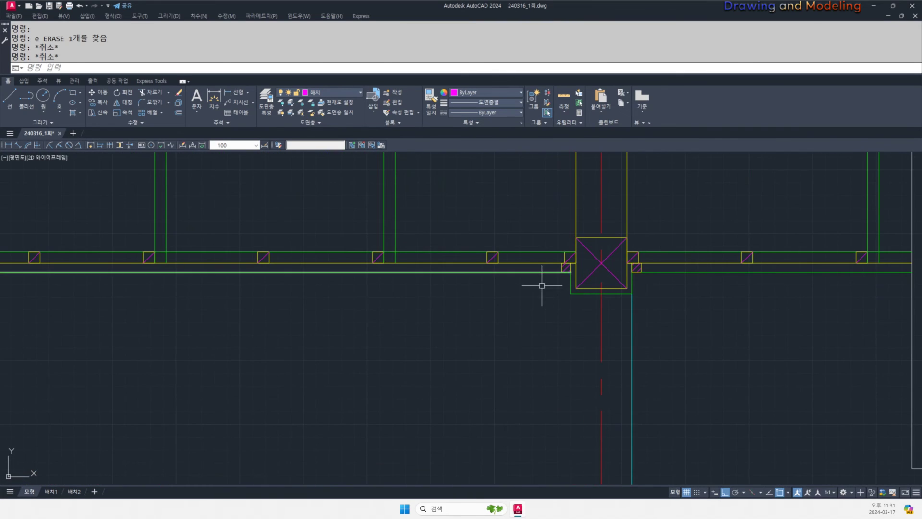
scroll(638, 340, up, 4)
drag(609, 330, 606, 226)
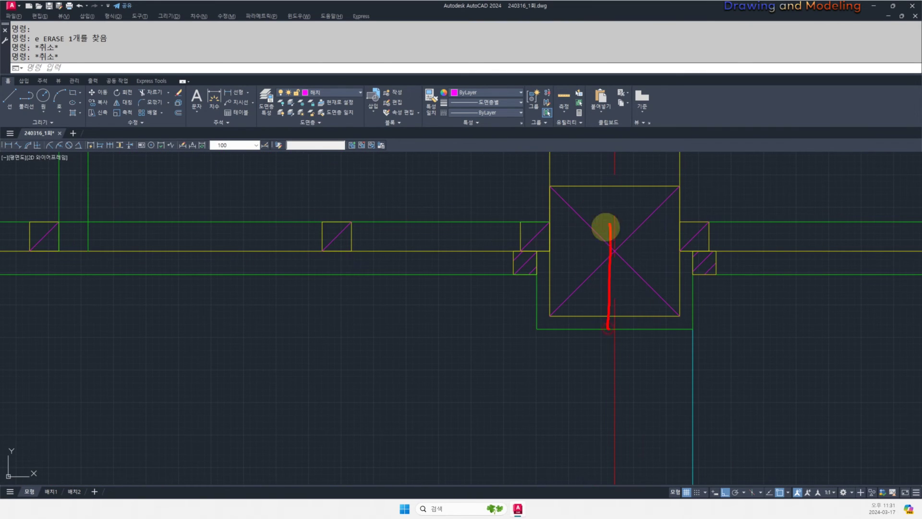
drag(471, 270, 756, 293)
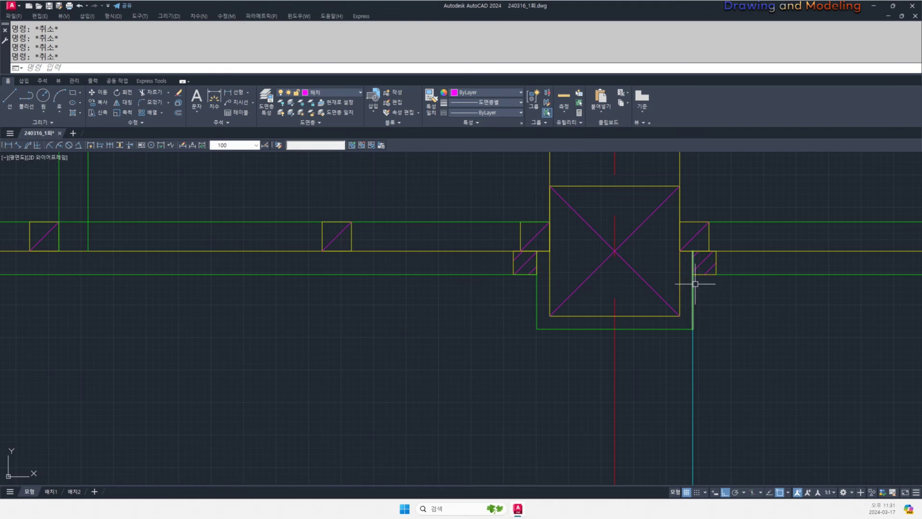
scroll(672, 284, down, 3)
drag(592, 274, 679, 288)
- Examine the floor plan sheets and the section line crossing the rooms
scroll(611, 312, down, 4)
scroll(624, 309, down, 11)
middle_drag(288, 310, 583, 331)
middle_drag(149, 333, 406, 326)
scroll(403, 326, up, 7)
middle_drag(455, 377, 531, 344)
drag(565, 265, 569, 376)
drag(533, 264, 539, 406)
scroll(427, 333, down, 6)
middle_drag(682, 352, 250, 358)
mouse_move(536, 345)
middle_down()
mouse_move(315, 354)
mouse_move(300, 345)
middle_up()
scroll(540, 325, up, 8)
scroll(544, 320, down, 4)
middle_drag(532, 344, 608, 325)
middle_drag(479, 363, 551, 358)
scroll(511, 364, up, 6)
middle_drag(492, 347, 536, 395)
scroll(519, 369, down, 4)
scroll(783, 355, down, 6)
middle_drag(25, 371, 499, 355)
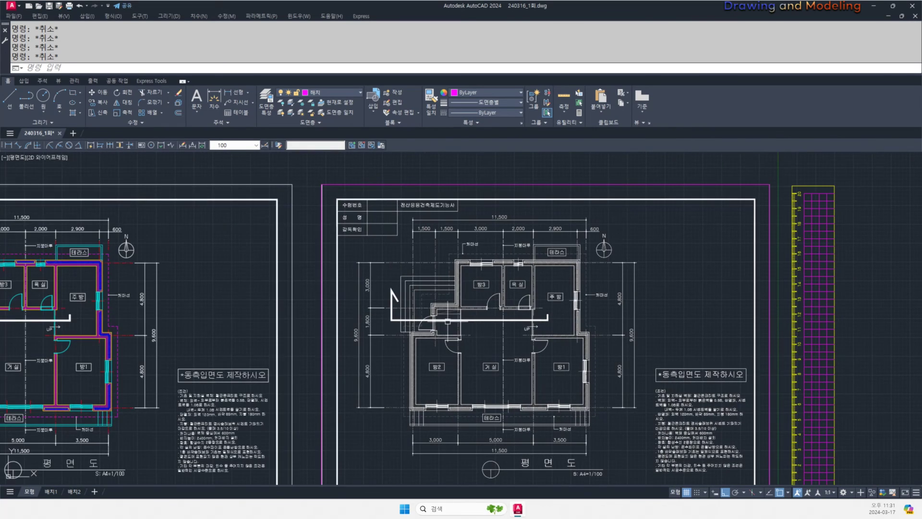
- Draw a vertical line from the upper-left edge of the hatched timber floor sill up to the ceiling finish line
scroll(440, 314, up, 8)
scroll(536, 326, down, 8)
middle_drag(651, 350, 433, 354)
middle_drag(864, 367, 368, 368)
scroll(569, 349, up, 6)
mouse_move(625, 347)
middle_down()
mouse_move(612, 354)
mouse_move(626, 362)
middle_up()
text(l)
key(Return)
scroll(638, 406, up, 5)
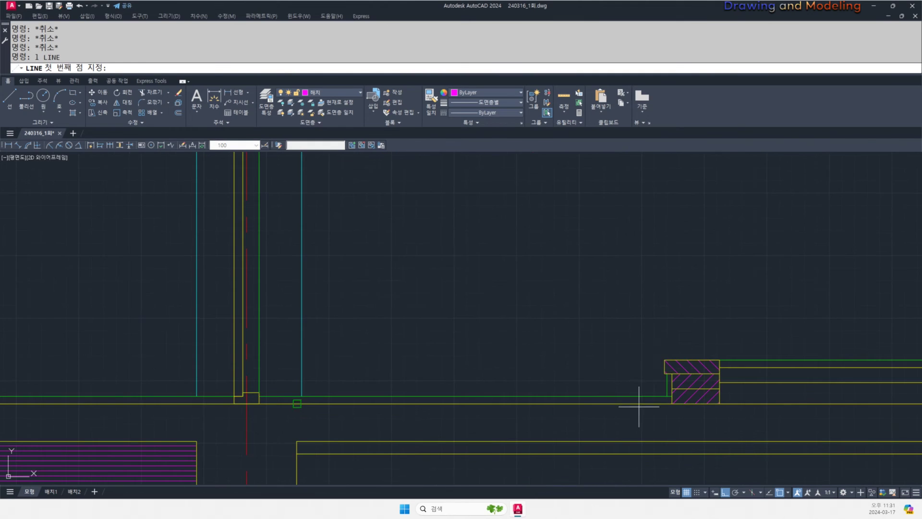
scroll(657, 388, up, 4)
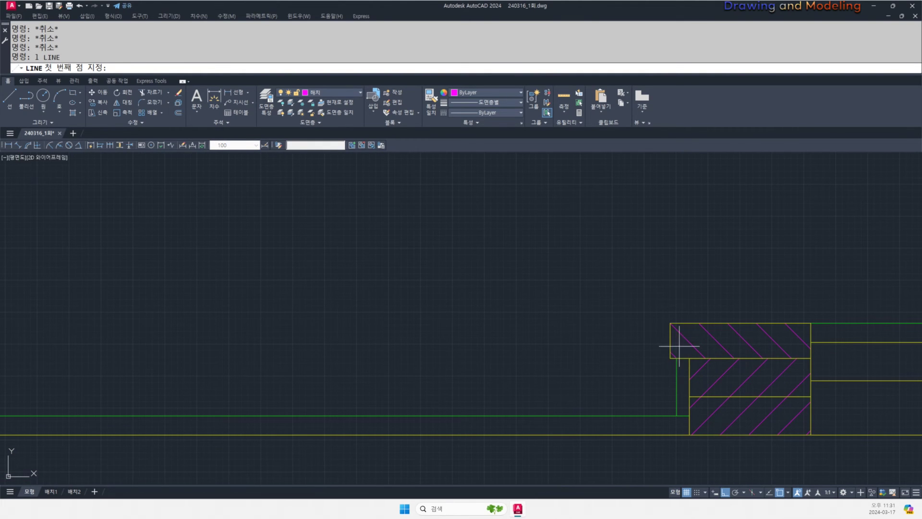
scroll(676, 415, down, 5)
click(665, 446)
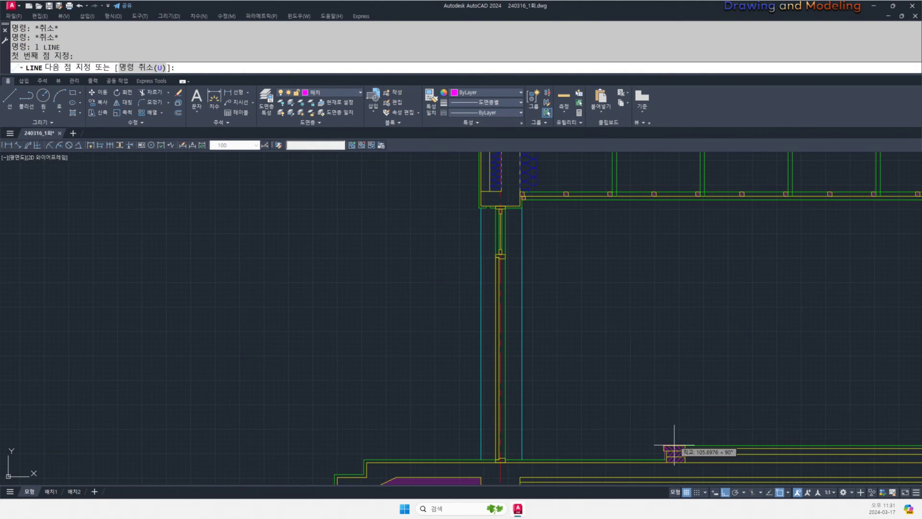
click(665, 202)
key(Escape)
key(Escape)
middle_drag(597, 303, 619, 317)
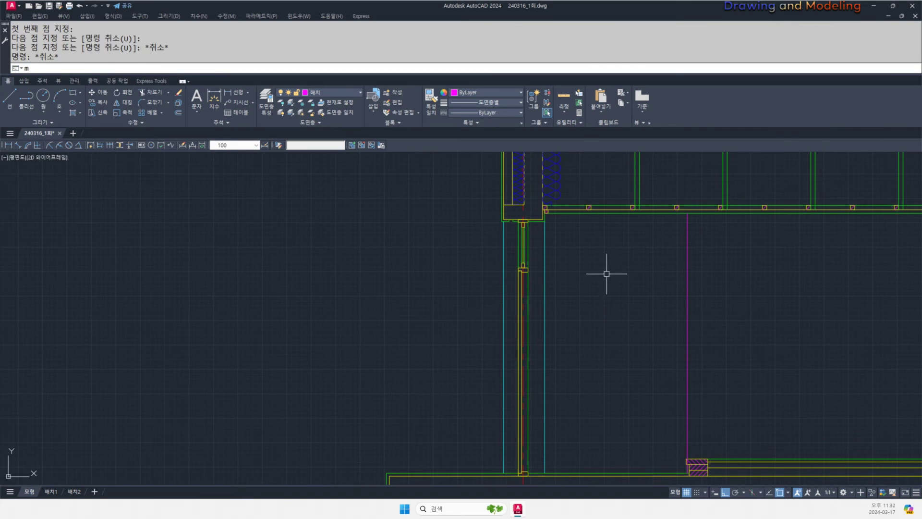
- Match the new vertical line's properties to the cyan wall elevation line beside the door
text(ma)
key(Return)
click(569, 262)
click(545, 254)
click(721, 247)
click(598, 316)
key(Escape)
key(Escape)
- Trim the vertical elevation line where it crosses the top board of the hatched timber sill
middle_drag(684, 465, 679, 346)
scroll(679, 346, up, 10)
text(ex)
key(Return)
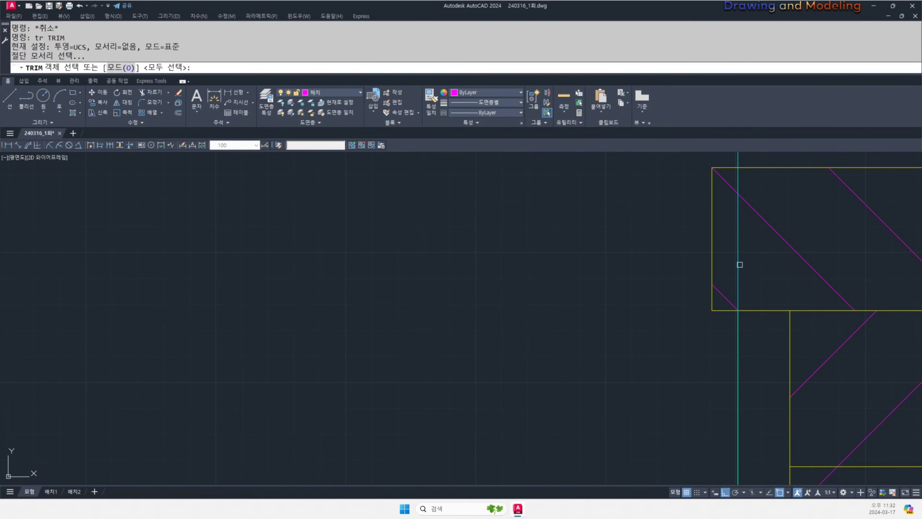
key(Return)
key(Escape)
middle_drag(764, 282, 759, 351)
text(tr)
key(Return)
click(750, 222)
click(740, 238)
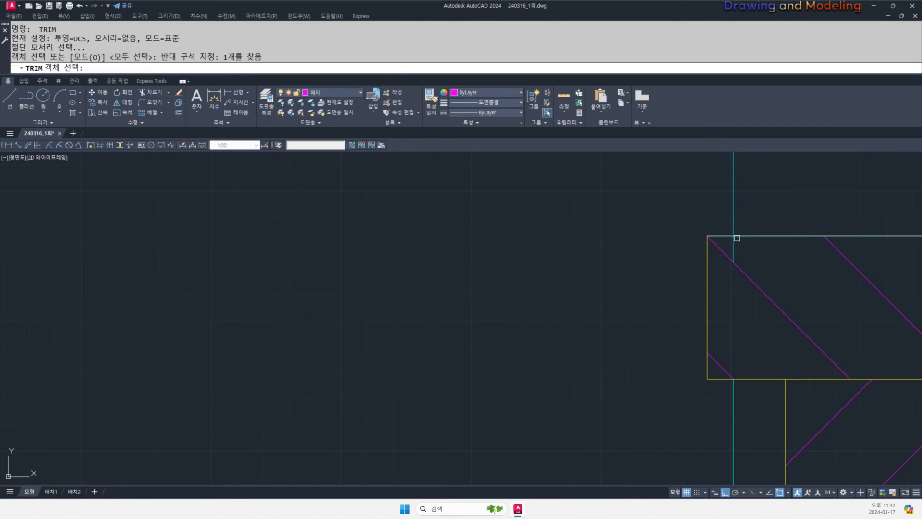
key(Return)
double_click(733, 244)
click(734, 248)
key(Escape)
- Erase the leftover piece of elevation line below the timber sill's top board
key(Escape)
click(734, 394)
text(e)
key(Return)
key(Escape)
key(Escape)
- Check where the vertical elevation line meets the ceiling and the timber sill
scroll(661, 317, down, 12)
mouse_move(614, 289)
middle_down()
mouse_move(656, 391)
mouse_move(666, 393)
middle_up()
scroll(692, 440, up, 8)
drag(688, 309, 677, 222)
key(Escape)
scroll(690, 296, down, 6)
middle_drag(691, 292, 703, 391)
scroll(697, 398, down, 8)
middle_drag(653, 276, 654, 297)
middle_drag(648, 332, 663, 321)
drag(721, 359, 706, 384)
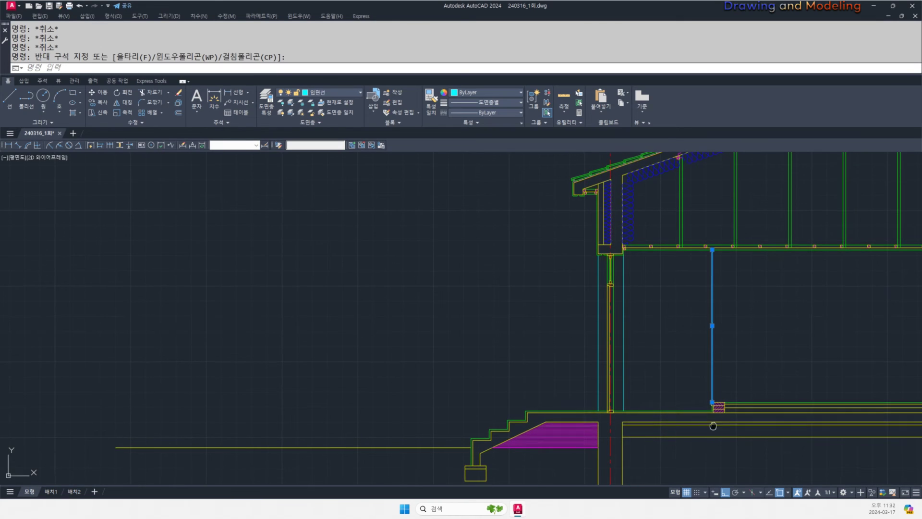
scroll(710, 413, up, 8)
scroll(720, 303, up, 4)
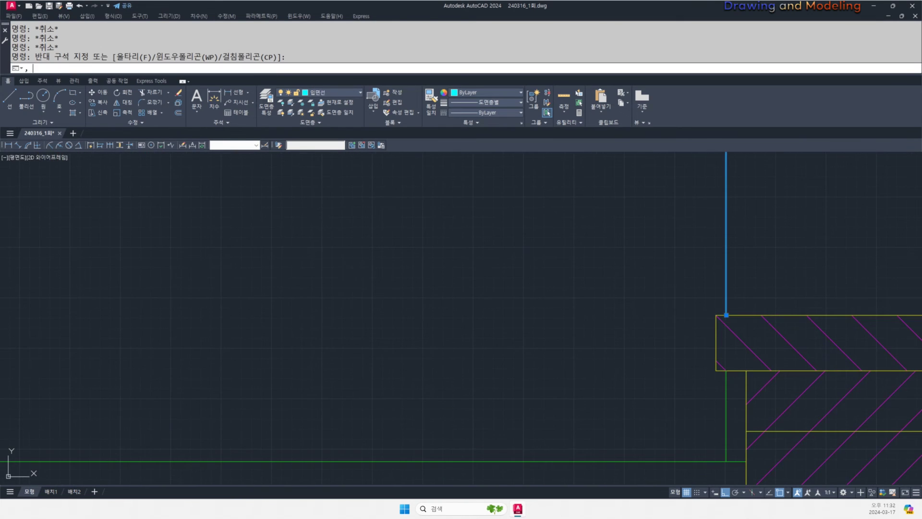
text(,)
key(Return)
key(Escape)
- Move the vertical elevation line from its lower end to the outer top corner of the timber sill
text(m)
key(Return)
click(751, 222)
click(722, 246)
key(Return)
scroll(733, 313, up, 2)
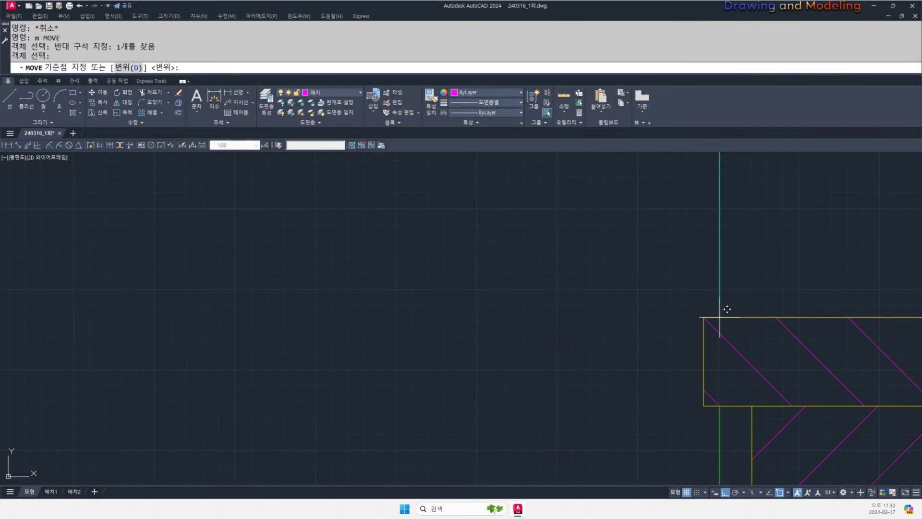
click(719, 317)
click(704, 317)
key(Escape)
key(Escape)
- Draw a horizontal guide line between the vertical elevation line and the wall edge, and divide it into 3 equal segments
scroll(616, 360, down, 7)
middle_drag(527, 317, 649, 410)
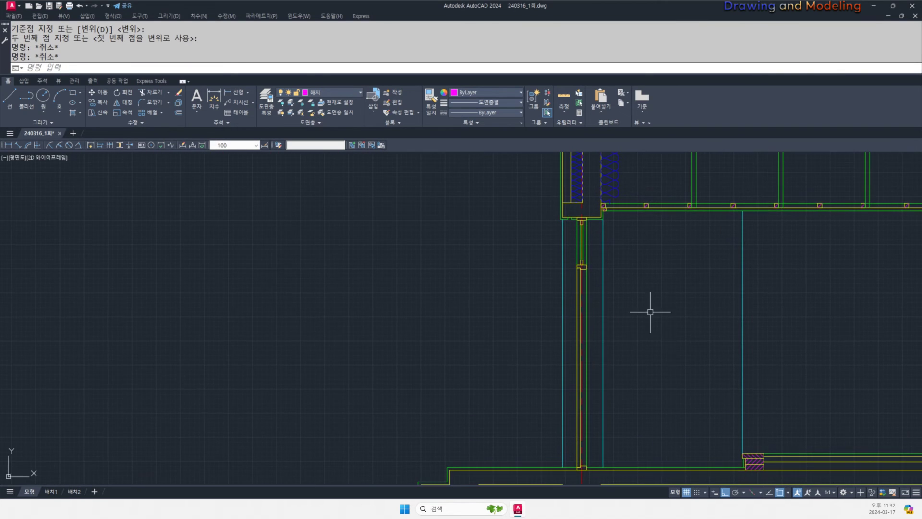
text(l)
key(Return)
click(733, 328)
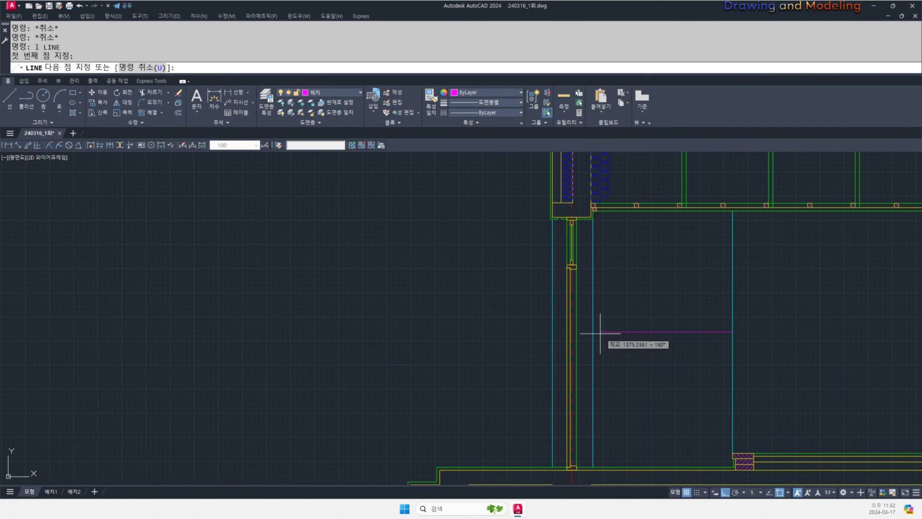
click(593, 332)
key(Escape)
key(Return)
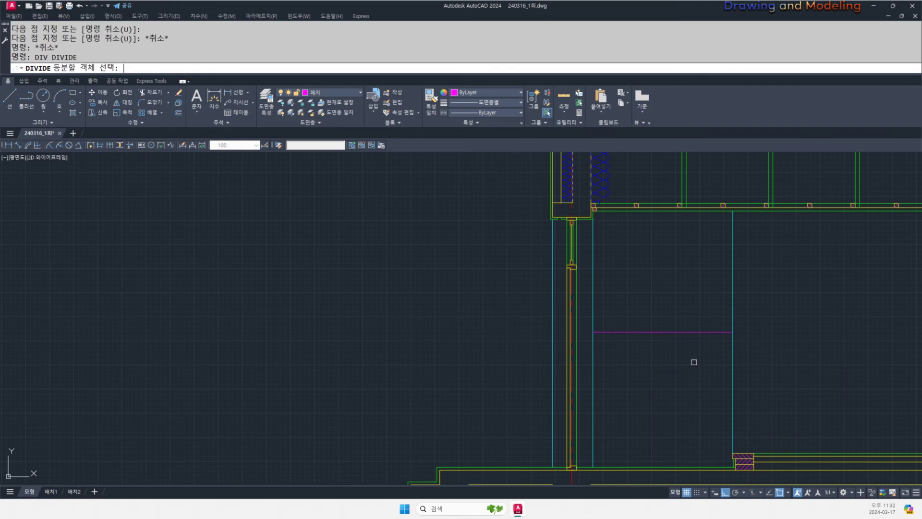
click(658, 331)
key(Return)
key(Escape)
key(Escape)
- Copy the vertical elevation line to both division points on the guide line
text(co)
key(Return)
click(747, 302)
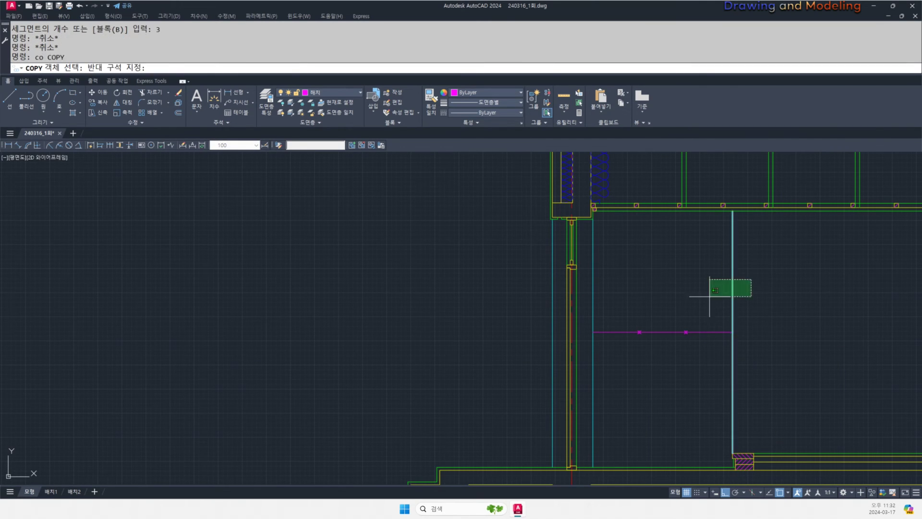
click(706, 276)
key(Return)
click(732, 331)
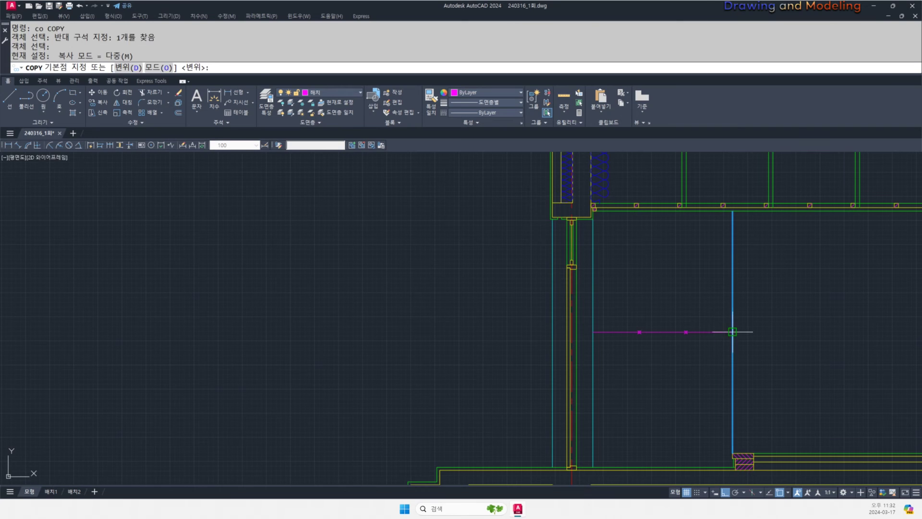
click(686, 331)
click(640, 333)
key(Escape)
key(Escape)
- Erase the horizontal guide line and its division points between the elevation lines
mouse_move(691, 349)
middle_down()
mouse_move(684, 354)
mouse_move(693, 332)
middle_up()
click(610, 328)
click(703, 352)
text(e)
click(707, 312)
click(688, 350)
text(e)
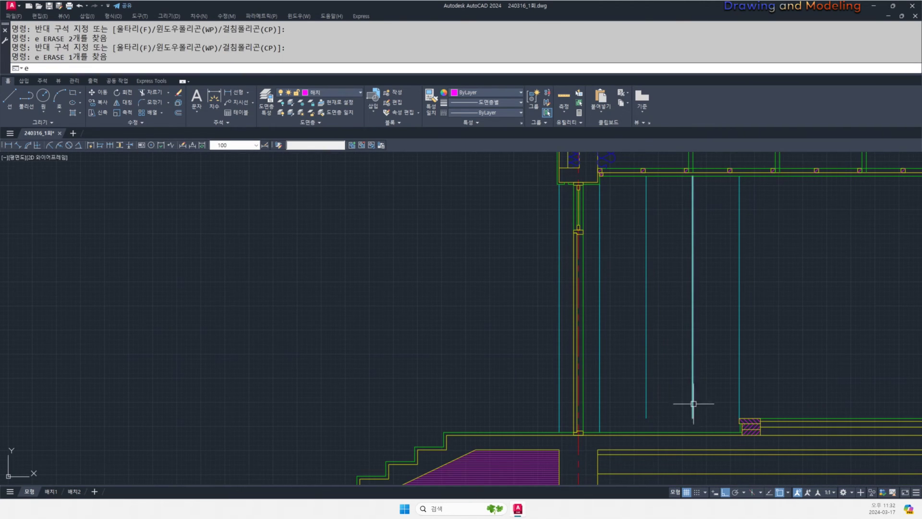
key(Escape)
- Offset the entrance floor finish line upward by 100 and trim the part extending past the wall edge line
key(Escape)
text(o 100)
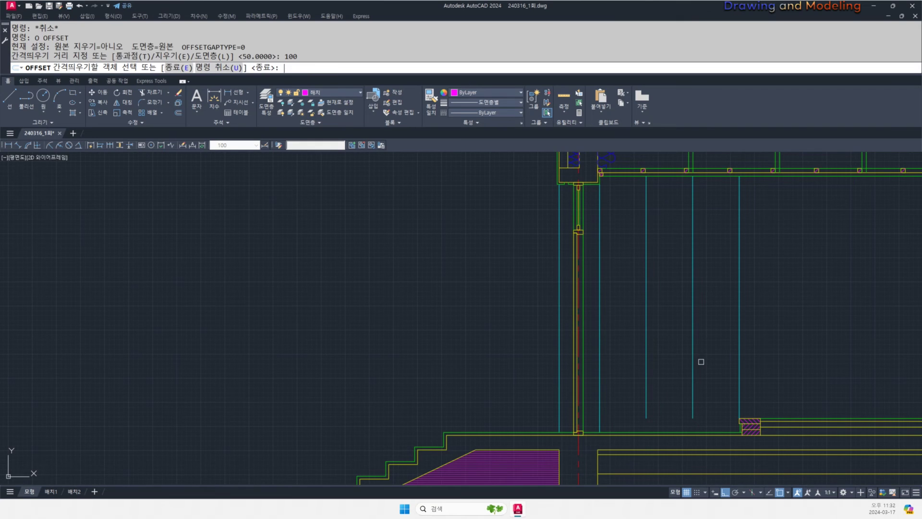
scroll(598, 425, up, 3)
key(Escape)
scroll(596, 421, up, 3)
text(tr)
key(space)
click(576, 391)
click(559, 427)
key(Escape)
key(Escape)
- Extend the two intermediate vertical elevation lines down to the offset line above the entrance floor
scroll(680, 412, down, 2)
middle_drag(720, 418, 644, 406)
text(ex)
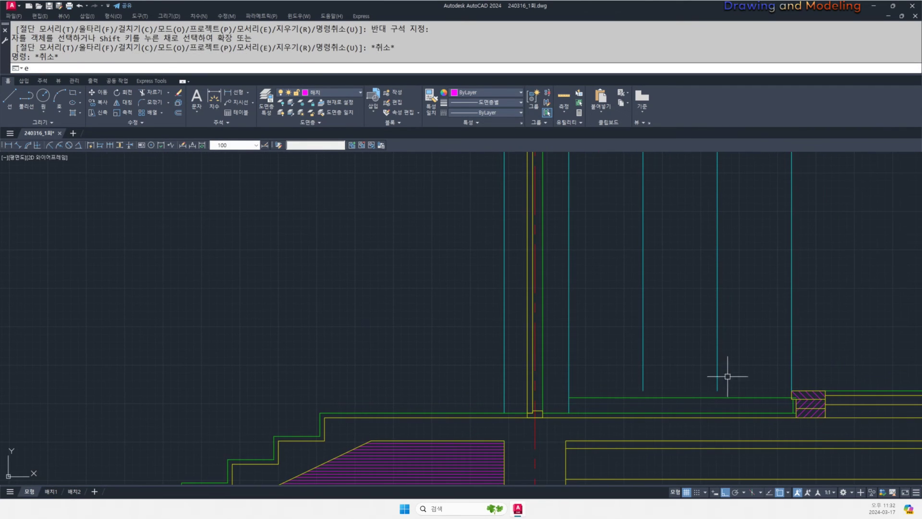
click(728, 371)
click(629, 383)
key(Escape)
key(Escape)
- Match the offset baseboard line's properties to the cyan vertical elevation lines
scroll(721, 401, up, 2)
text(ma)
click(714, 378)
click(686, 367)
click(655, 411)
key(Escape)
- Trim the baseboard line's overhang at the outer edge of the hatched timber sill
scroll(742, 408, up, 3)
text(tr)
click(745, 372)
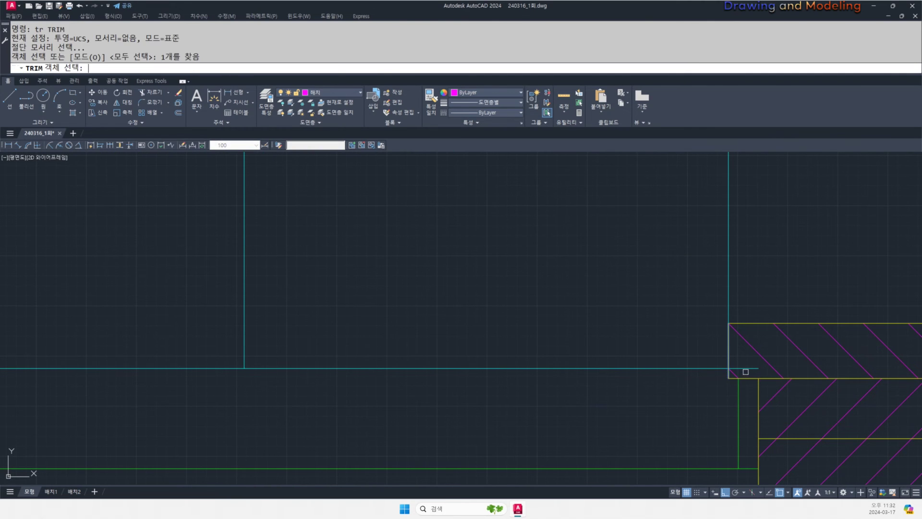
click(745, 368)
click(745, 368)
key(Escape)
key(Escape)
scroll(816, 425, down, 3)
scroll(659, 425, down, 2)
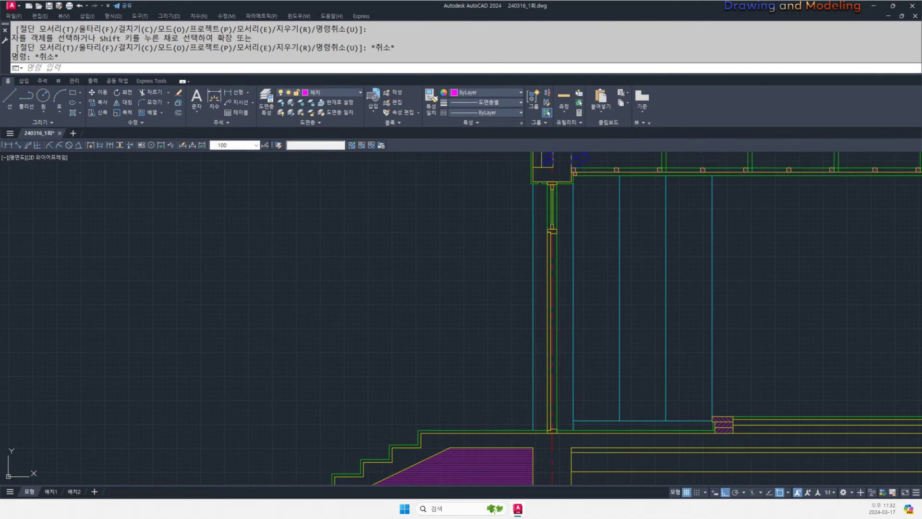
- Offset the ceiling finish line downward by 50 and extend the offset line to the wall edge
middle_drag(679, 396, 693, 418)
middle_drag(661, 235, 669, 288)
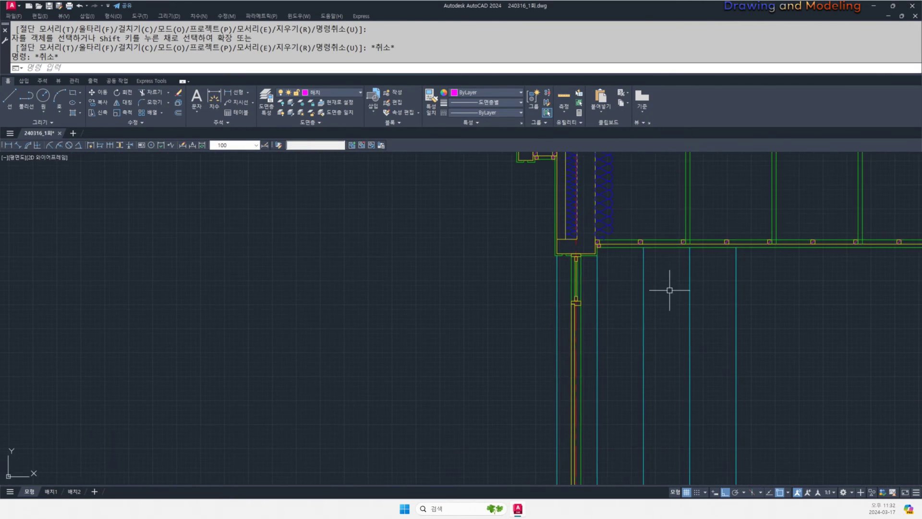
text(o 50)
click(657, 250)
click(640, 253)
key(Escape)
scroll(654, 264, up, 2)
text(ex)
key(space)
click(670, 274)
click(646, 291)
key(Escape)
- Trim the intermediate vertical lines above the new ceiling molding line and the molding line's overhang beyond the last vertical line
scroll(641, 297, down, 4)
scroll(801, 308, up, 3)
text(tr)
click(508, 295)
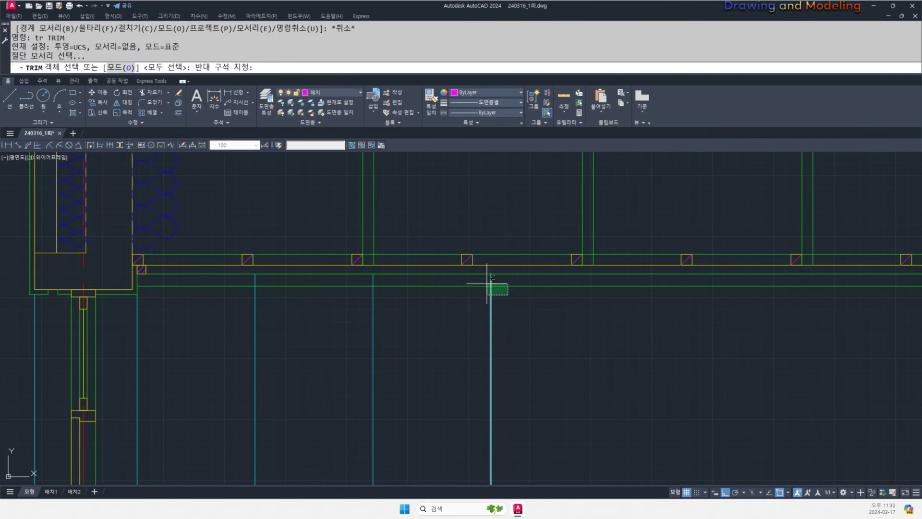
click(486, 283)
key(space)
click(520, 298)
click(504, 279)
scroll(558, 322, up, 2)
key(Escape)
key(Escape)
text(tr)
click(608, 273)
key(Escape)
key(Escape)
scroll(553, 305, down, 2)
- Match the ceiling molding line's properties to the cyan vertical elevation lines
text(ma MATCHPROP)
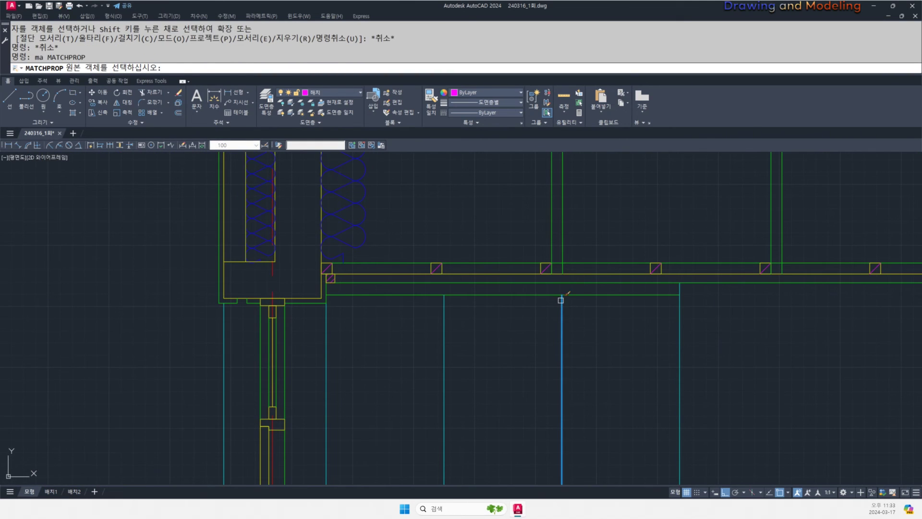
click(561, 300)
click(550, 302)
click(539, 290)
key(Escape)
key(Escape)
scroll(454, 294, down, 2)
scroll(478, 331, down, 2)
middle_drag(475, 337, 540, 262)
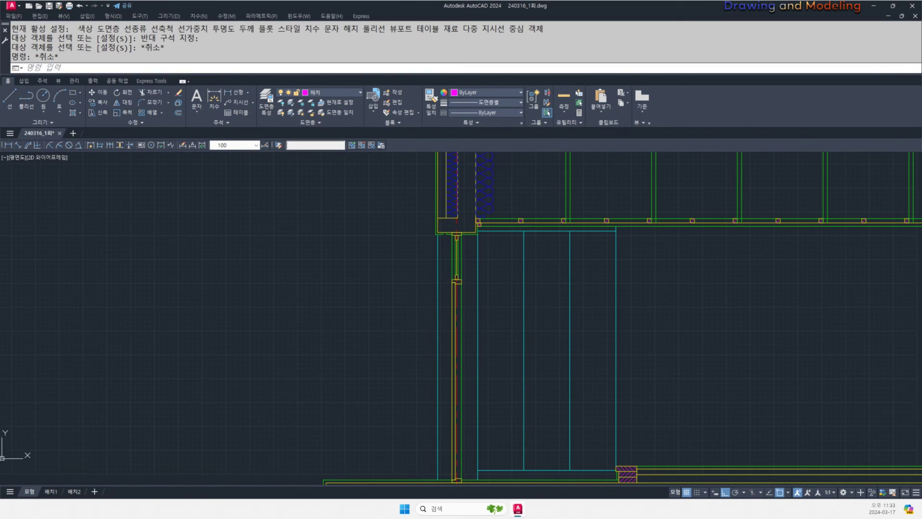
middle_drag(538, 381, 579, 382)
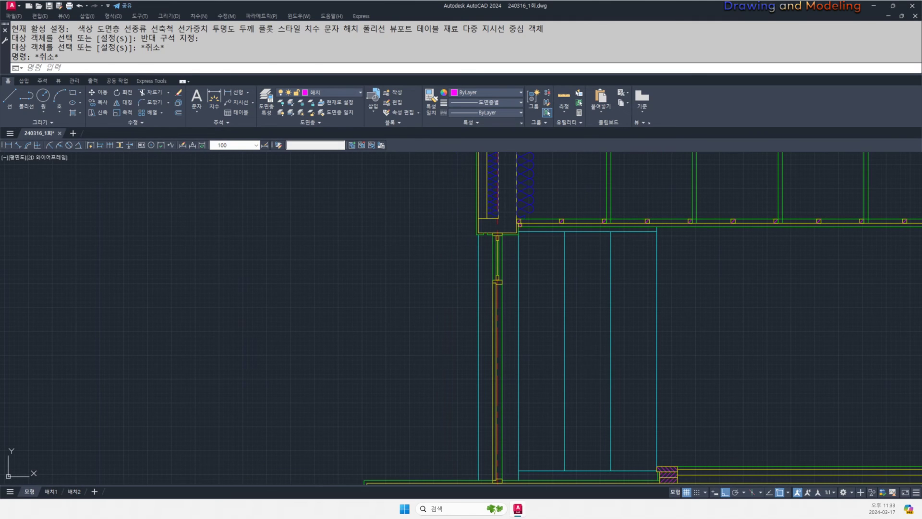
text(o)
key(Return)
text(50)
key(Return)
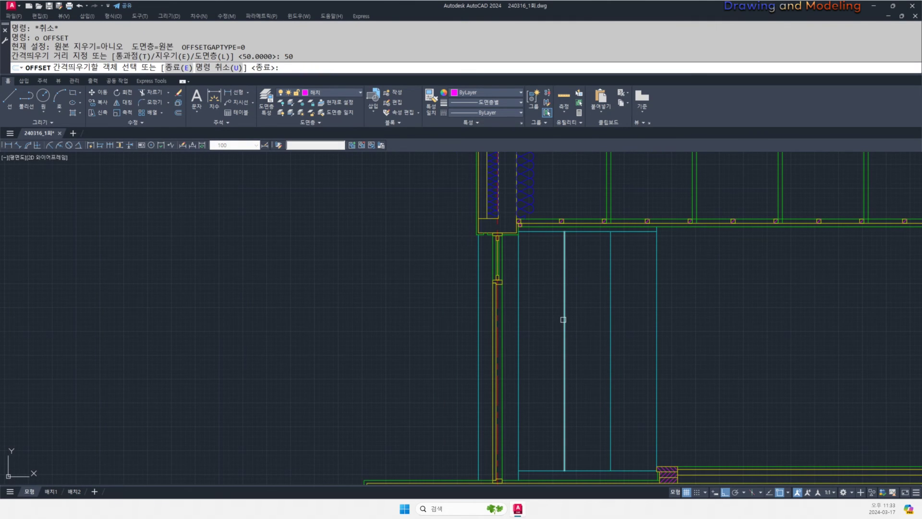
key(Escape)
middle_drag(566, 320, 580, 323)
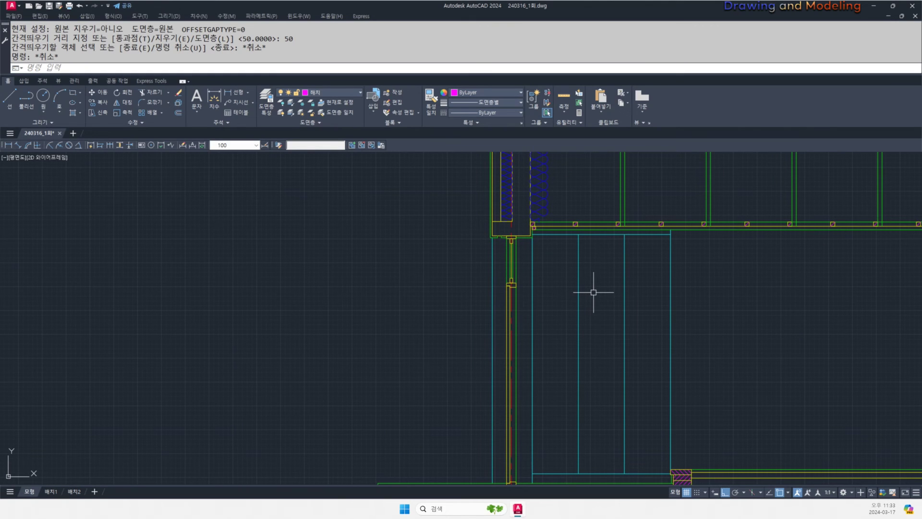
key(Escape)
key(Escape)
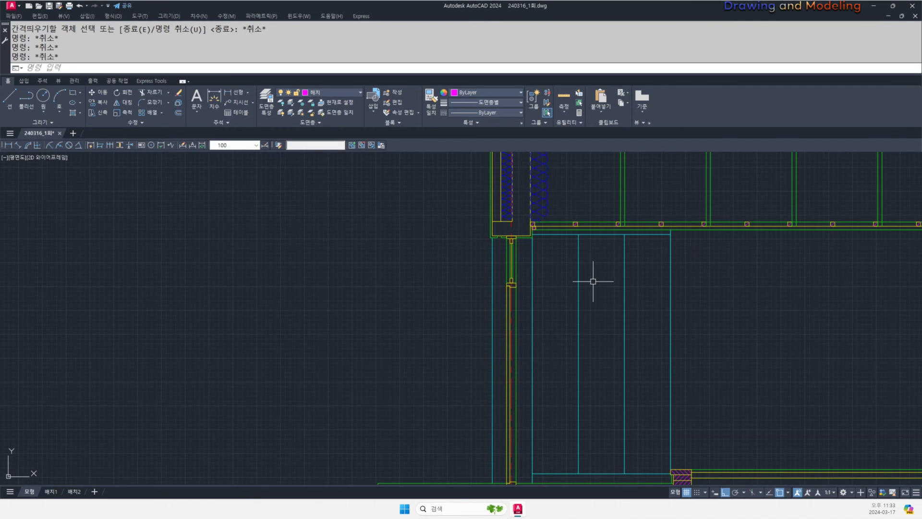
- Draw V-shaped opening lines in the first panel, from the first intermediate line's top via the opposite edge's midpoint to its bottom
text(l)
key(Return)
click(578, 235)
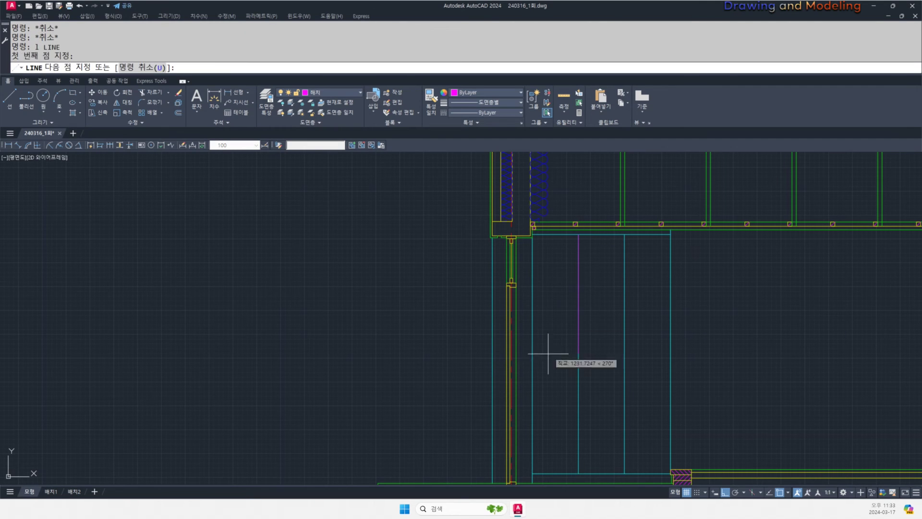
click(578, 465)
key(Escape)
key(Escape)
- Copy the V-shaped opening lines into the middle panel, from the first intermediate line's top to the second one's top
click(541, 416)
click(535, 318)
middle_drag(535, 317, 529, 318)
text(co)
key(Return)
click(573, 235)
click(619, 236)
key(Escape)
- Mirror the middle panel's opening lines about the second intermediate line into the last panel, keeping the originals
click(607, 373)
click(584, 426)
click(601, 346)
click(588, 292)
middle_drag(632, 287, 621, 283)
key(Return)
click(607, 232)
click(609, 332)
key(Return)
key(Escape)
key(Escape)
- Match the properties of all three panels' opening lines to the red dash-dot centerline of the outer wall
text(ma)
key(Return)
scroll(498, 302, up, 4)
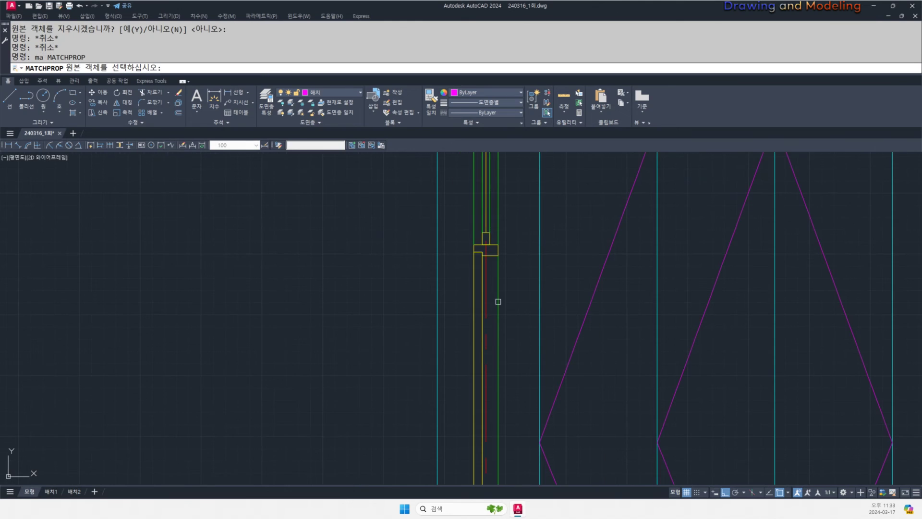
click(489, 301)
scroll(580, 324, down, 4)
click(582, 324)
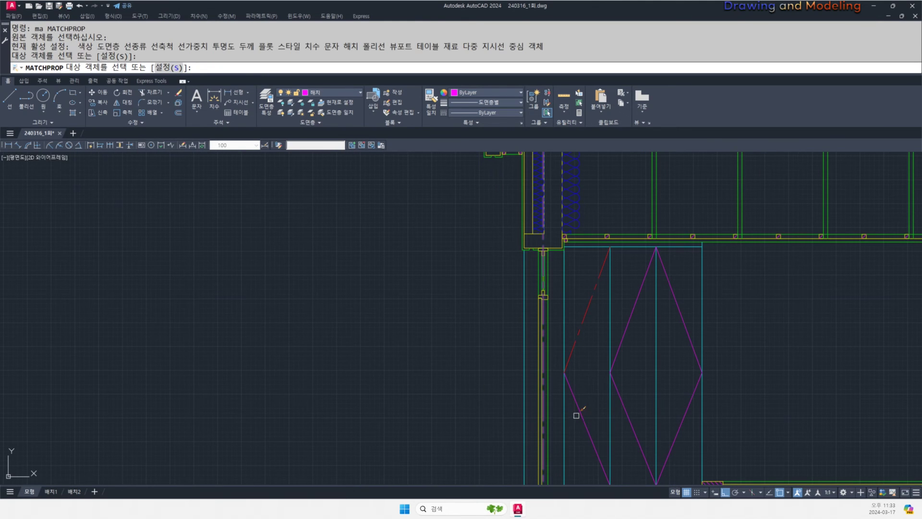
click(576, 416)
click(571, 384)
click(650, 329)
click(620, 427)
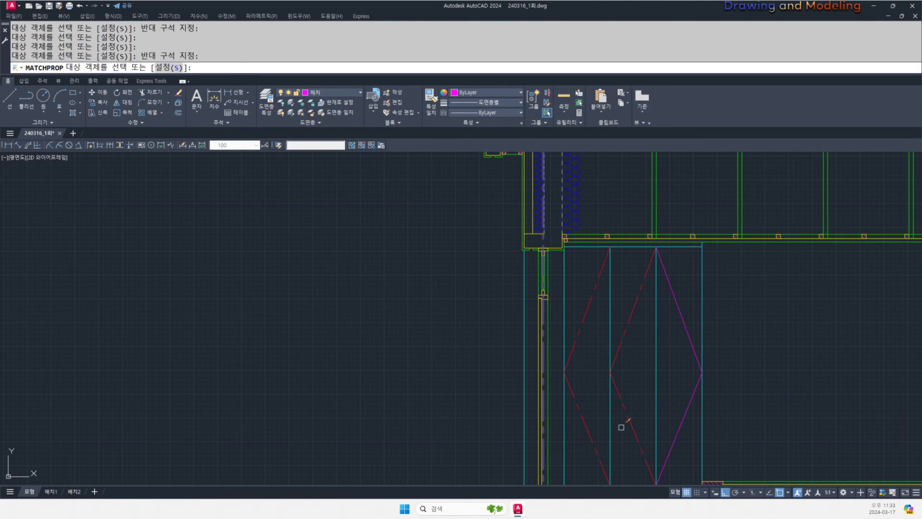
click(683, 451)
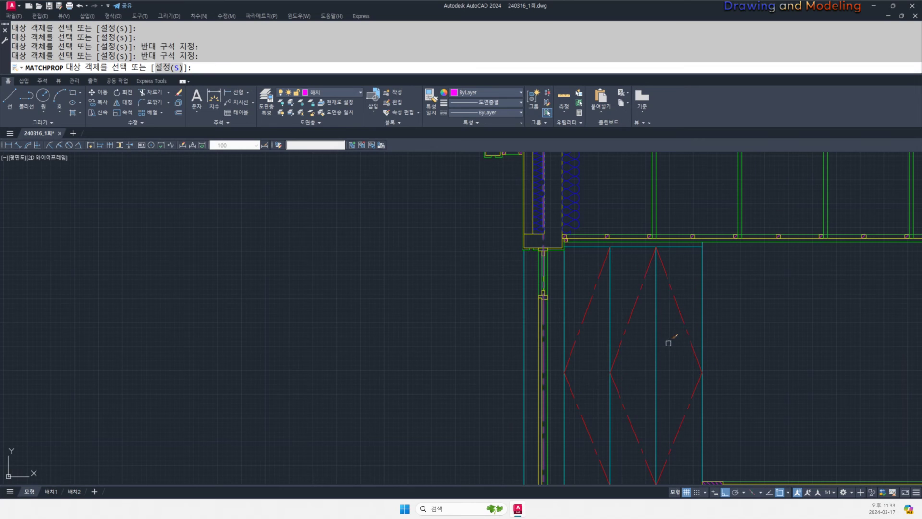
key(Escape)
middle_drag(609, 381, 644, 373)
text(o)
key(Return)
key(Escape)
key(Escape)
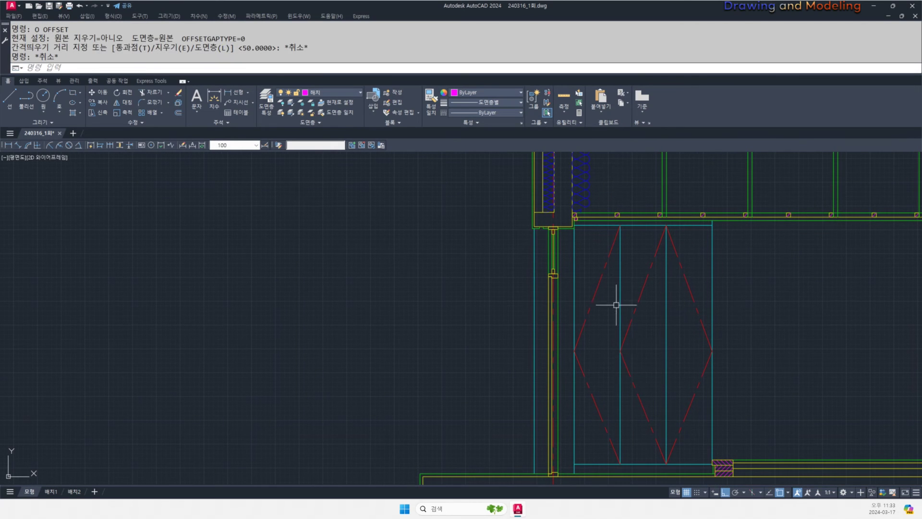
drag(574, 257, 575, 272)
drag(582, 424, 570, 431)
mouse_move(613, 321)
mouse_down()
mouse_move(570, 365)
mouse_move(600, 390)
mouse_up()
mouse_move(662, 333)
mouse_down()
mouse_move(620, 378)
mouse_move(711, 374)
mouse_move(695, 398)
mouse_up()
drag(635, 354, 617, 375)
drag(612, 379, 646, 390)
key(Escape)
key(Escape)
- Offset the second intermediate line by 30 to both sides and the first one by 30 into the first panel
middle_drag(685, 379, 709, 369)
text(o)
key(space)
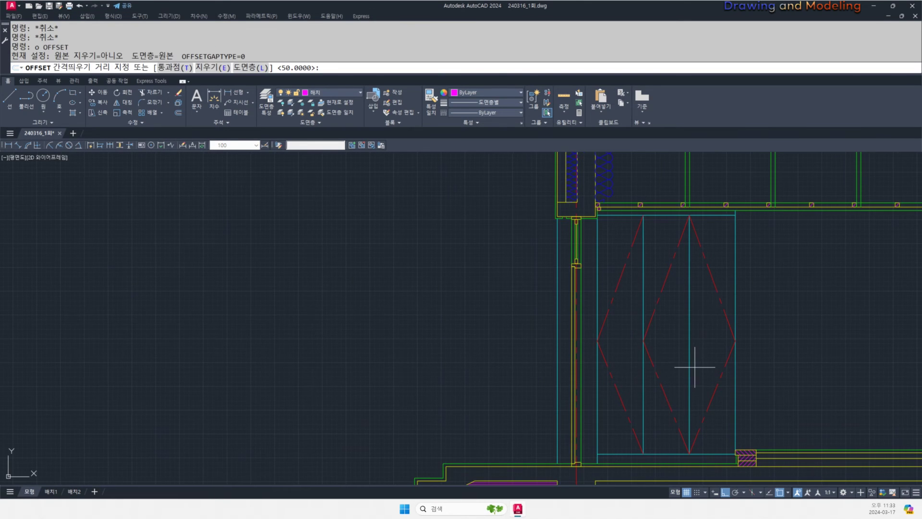
text(30)
key(Return)
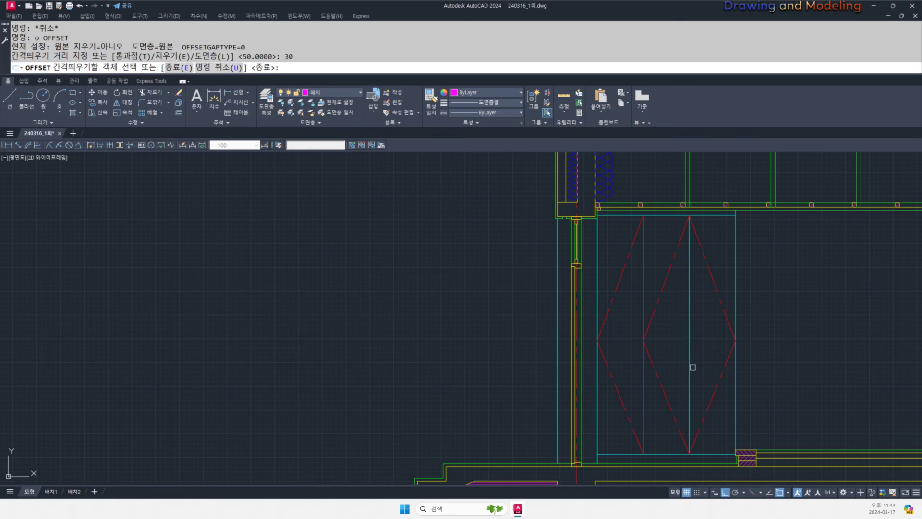
click(715, 356)
click(690, 349)
click(683, 346)
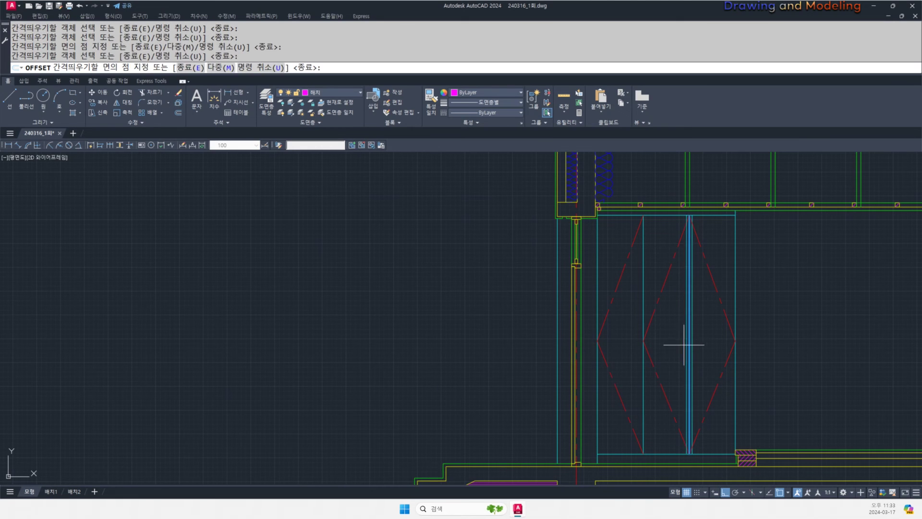
click(642, 336)
click(629, 331)
key(Escape)
key(Escape)
middle_drag(636, 355, 648, 354)
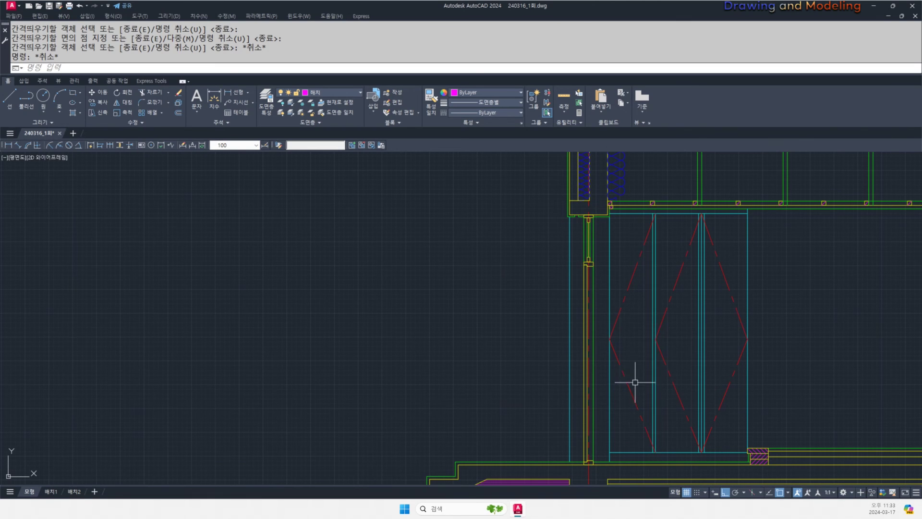
- Try a horizontal line across the panels through the opening lines' midpoints, and erase it
scroll(616, 317, up, 4)
scroll(617, 325, down, 5)
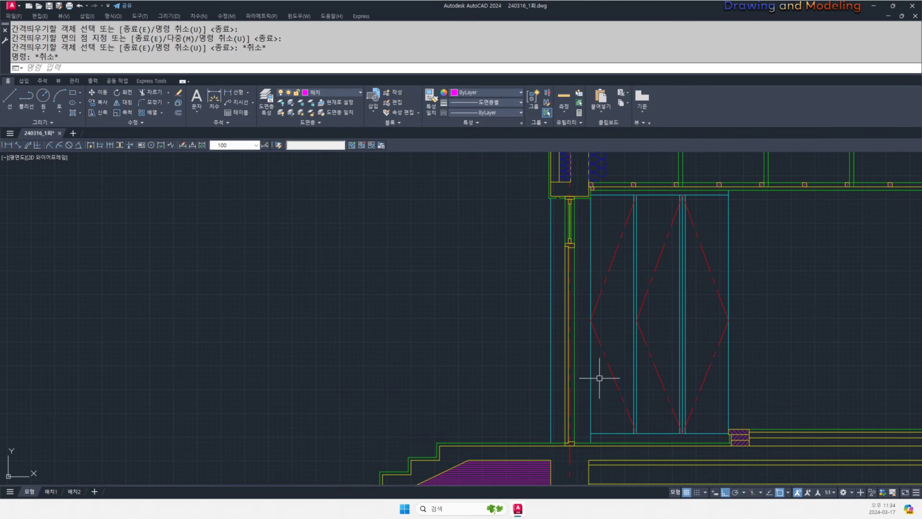
middle_drag(710, 383, 680, 381)
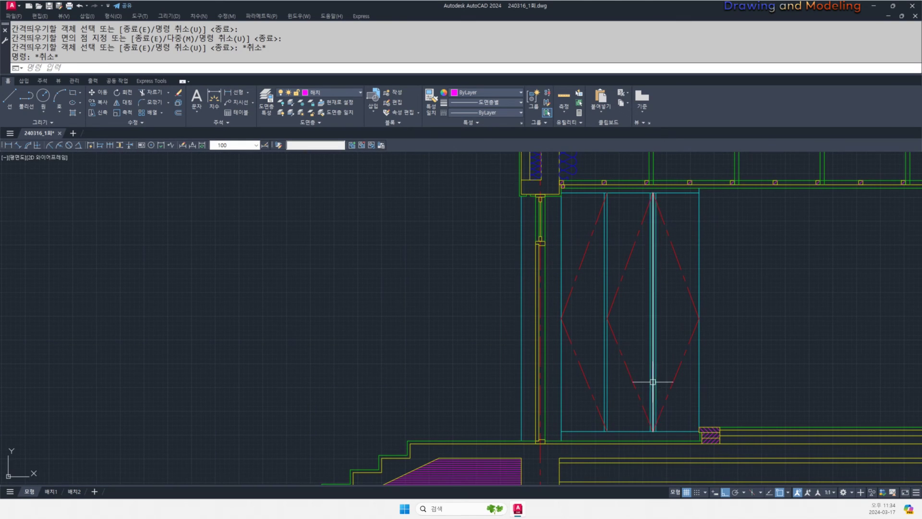
key(Return)
click(699, 318)
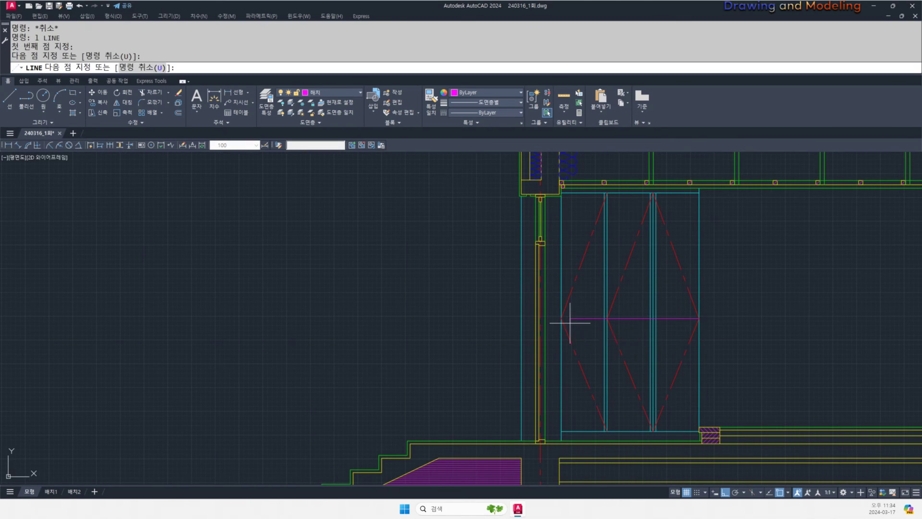
click(562, 318)
key(Escape)
click(631, 322)
click(626, 308)
text(e)
key(Return)
key(Escape)
key(Escape)
- Offset the entrance's baseboard line upward by 900
text(o)
key(Return)
text(900)
key(Return)
click(684, 431)
click(706, 346)
key(Escape)
key(Escape)
middle_drag(656, 356, 673, 360)
- Offset the horizontal line crossing the panels by 500 both upward and downward
text(o)
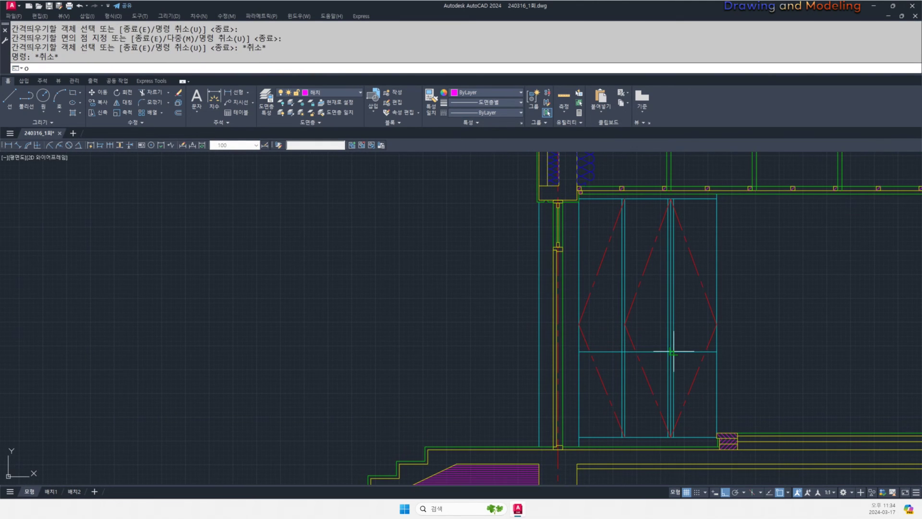
key(Return)
text(500)
key(Return)
click(693, 352)
click(690, 341)
click(690, 351)
click(687, 366)
key(Escape)
key(Escape)
- Trim the handle's lower corner in the last panel, removing the vertical line below it and the horizontal line beyond it
scroll(674, 404, up, 2)
text(tr)
click(687, 389)
click(657, 397)
scroll(656, 397, up, 2)
key(space)
click(711, 406)
click(690, 421)
click(744, 354)
click(708, 396)
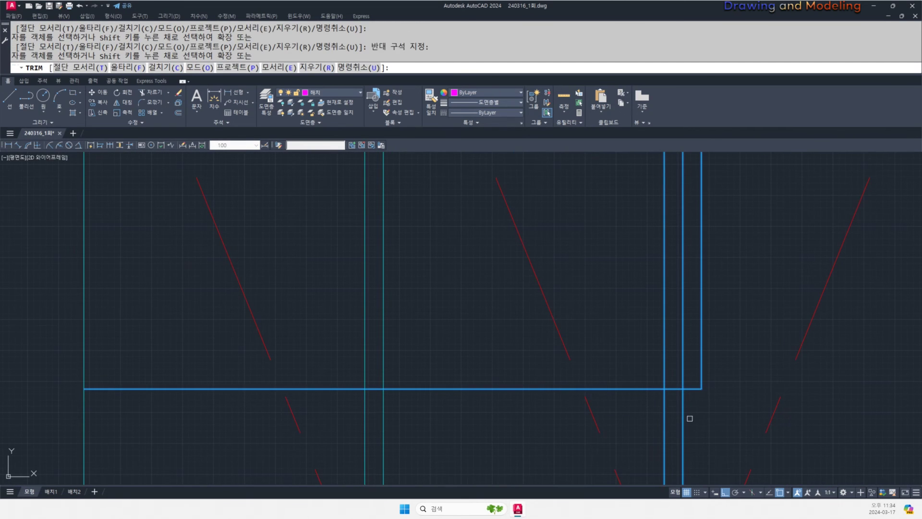
- Trim the handle's lower corner in the middle panel, removing the vertical line below it and the adjoining horizontal segment
key(Escape)
key(Escape)
text(tr)
click(649, 378)
click(628, 409)
key(Escape)
key(Escape)
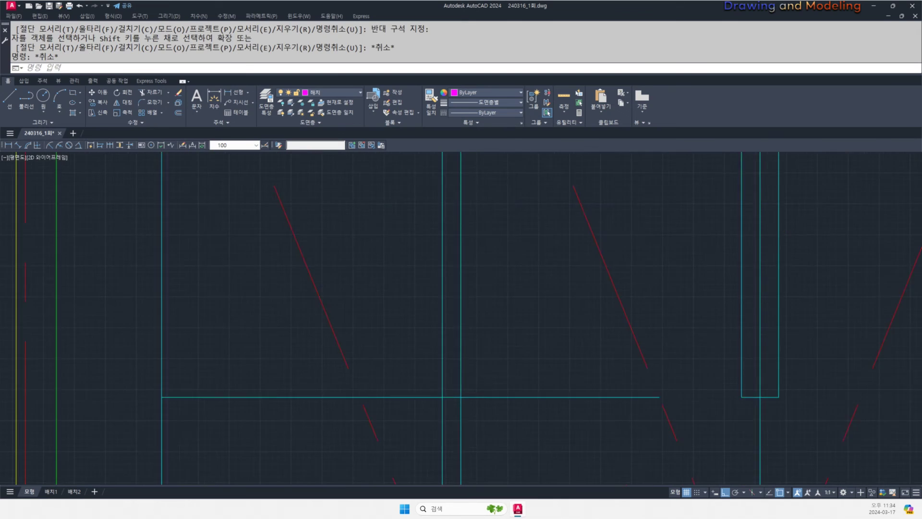
- Trim the handle's lower corner in the first panel, removing the vertical line below it and the adjoining horizontal segment
scroll(478, 398, up, 2)
text(tr)
click(475, 408)
click(409, 384)
key(Escape)
scroll(590, 410, down, 3)
scroll(590, 410, down, 3)
scroll(671, 352, up, 3)
- Trim the upper corners of the paired handles between the middle and last panels, removing the verticals above and the horizontal line beyond
text(tr)
middle_drag(603, 371, 663, 345)
scroll(677, 329, up, 1)
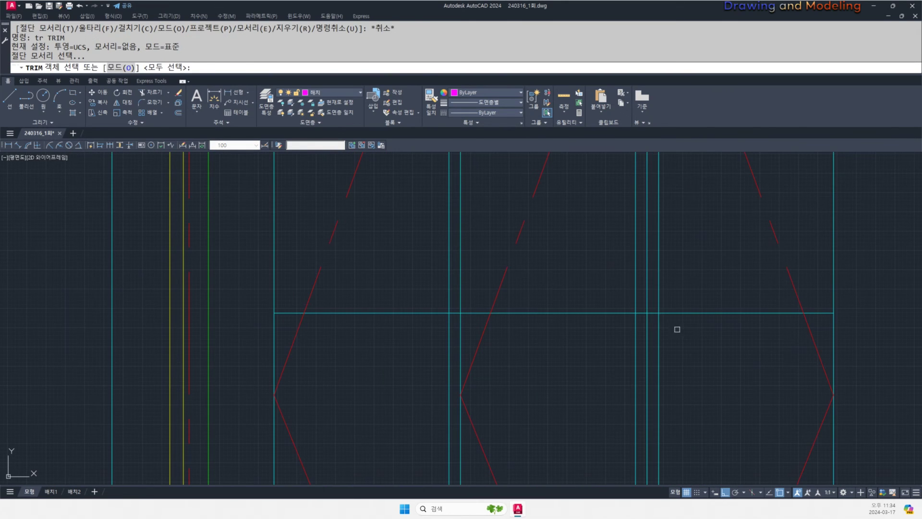
click(697, 331)
click(627, 298)
key(space)
click(692, 312)
click(683, 311)
click(658, 299)
click(671, 312)
key(Escape)
- Trim the handle's upper corner in the first panel, removing the vertical line above it and the adjoining horizontal segments
text(tr)
scroll(504, 325, up, 4)
click(595, 315)
click(522, 282)
key(space)
click(498, 293)
click(502, 317)
click(597, 319)
click(586, 290)
click(538, 281)
click(502, 284)
key(Escape)
key(Escape)
- Erase the leftover line segment beside the panel handles
scroll(567, 359, down, 5)
click(565, 349)
click(558, 354)
text(e)
key(Escape)
key(Escape)
- Offset the green porch floor line outside the entrance door upward by 900
scroll(594, 337, down, 3)
middle_drag(595, 338, 610, 346)
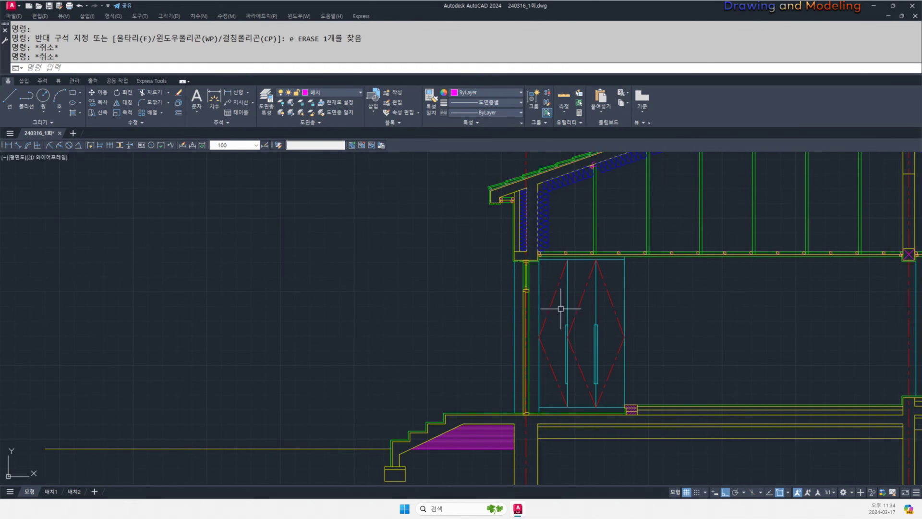
middle_drag(597, 343, 546, 351)
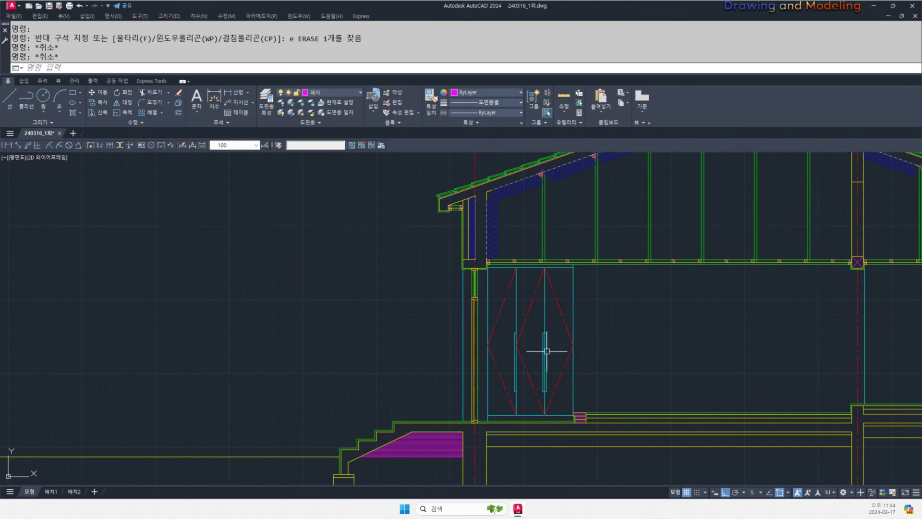
scroll(567, 351, down, 5)
scroll(555, 346, up, 8)
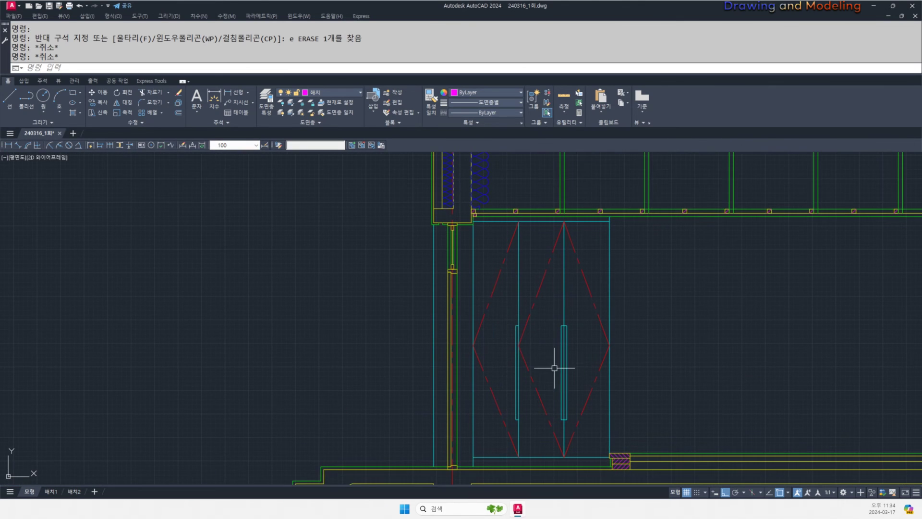
scroll(623, 323, down, 3)
scroll(544, 381, up, 5)
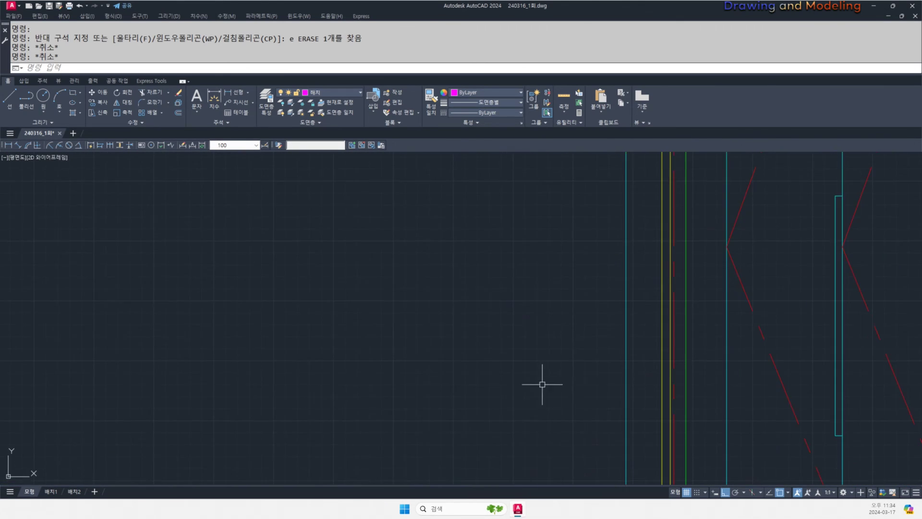
key(Return)
click(624, 373)
click(589, 293)
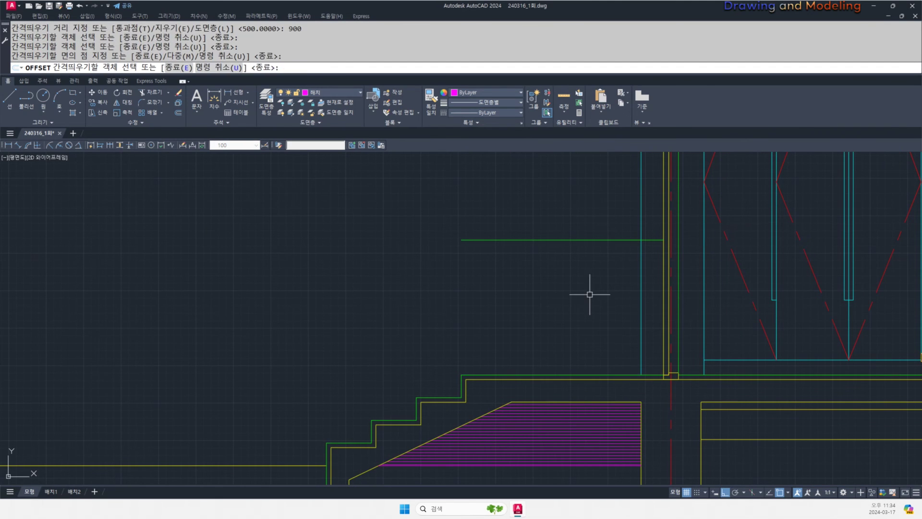
key(Escape)
key(Escape)
- Draw a rectangle 50 wide and about 200 tall outside the entrance door, and match its properties to the green offset line
middle_drag(560, 203, 606, 297)
text(rec)
key(space)
click(587, 320)
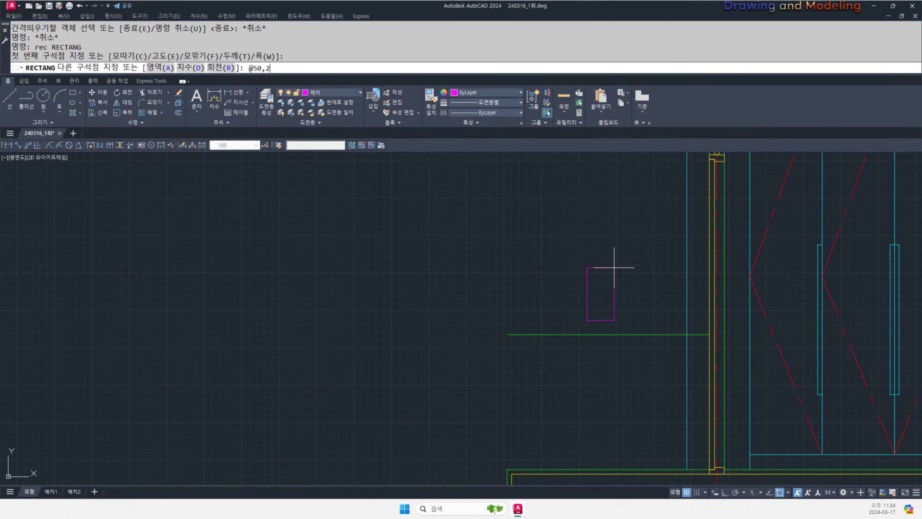
key(Return)
text(ma)
key(space)
click(628, 335)
click(596, 306)
key(Escape)
- Move the rectangle by its right edge's midpoint to where the offset line meets the door's outer face
text(m)
key(space)
click(601, 313)
click(575, 278)
key(Return)
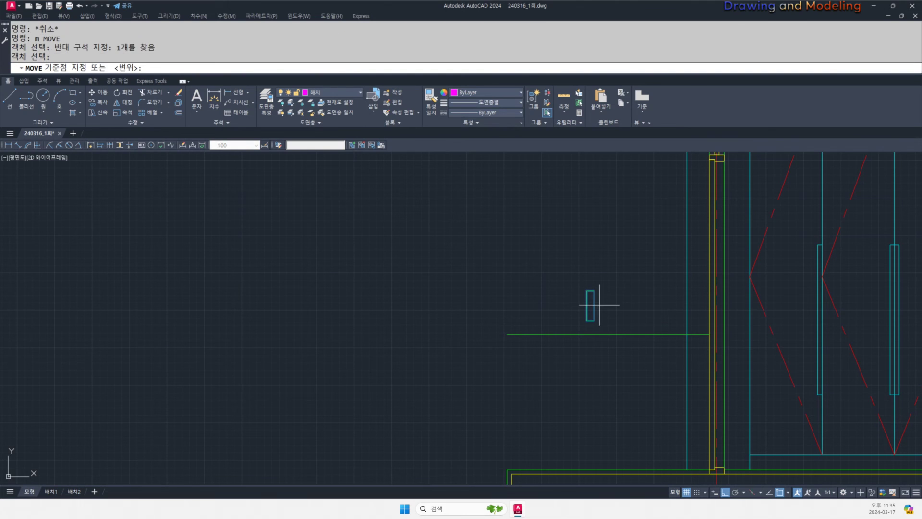
click(594, 304)
click(705, 335)
key(Escape)
key(Escape)
- Erase the horizontal guide line that was offset for the door handle's height
click(635, 313)
click(611, 353)
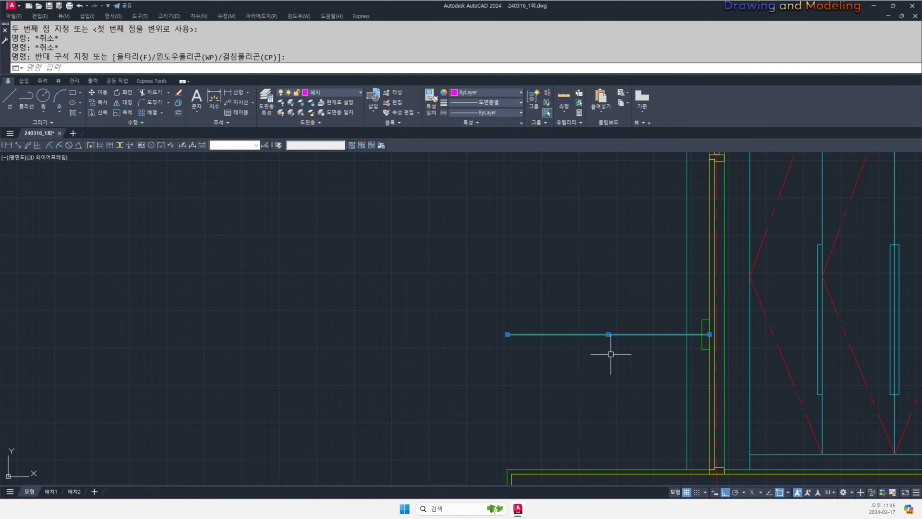
text(e)
key(Escape)
scroll(732, 341, up, 2)
scroll(688, 304, up, 2)
click(688, 284)
click(669, 335)
middle_drag(714, 354, 648, 365)
scroll(669, 336, up, 2)
text(miu)
key(space)
key(Escape)
key(Escape)
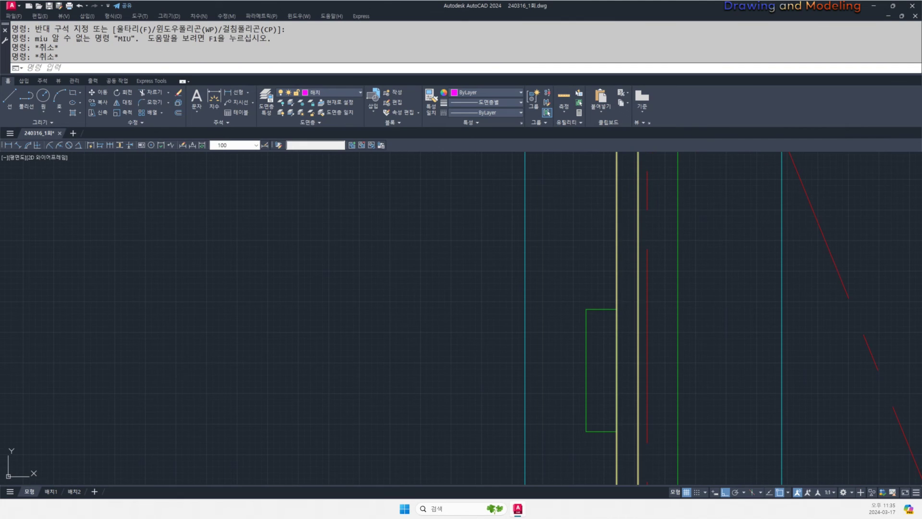
- Mirror the handle rectangle to the door's inner side about the midpoint between the two door faces, keeping the original
text(mi)
key(space)
click(628, 331)
click(578, 321)
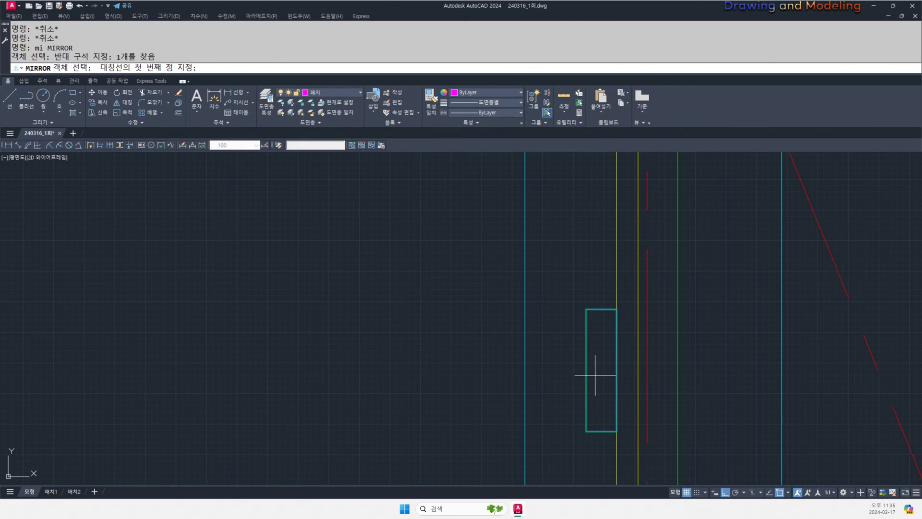
shift+right_click(639, 370)
click(684, 191)
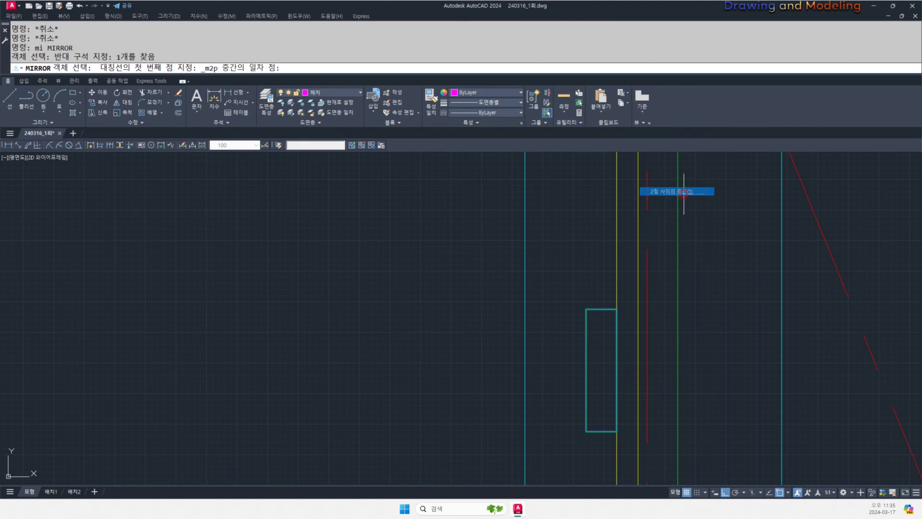
click(638, 307)
click(628, 247)
key(Return)
scroll(633, 307, down, 4)
scroll(627, 365, down, 5)
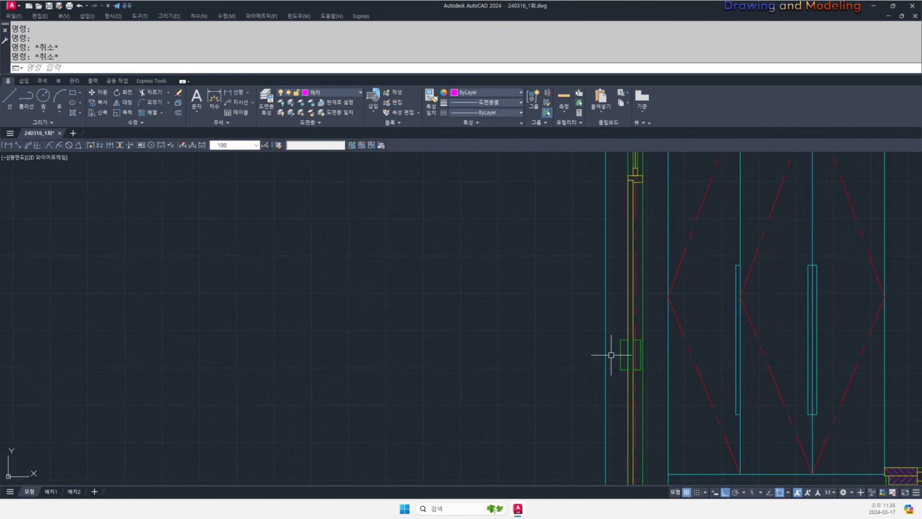
- Draw a horizontal baseboard line slightly above the floor, running across the entrance door and beyond both wall edge lines
scroll(581, 345, up, 2)
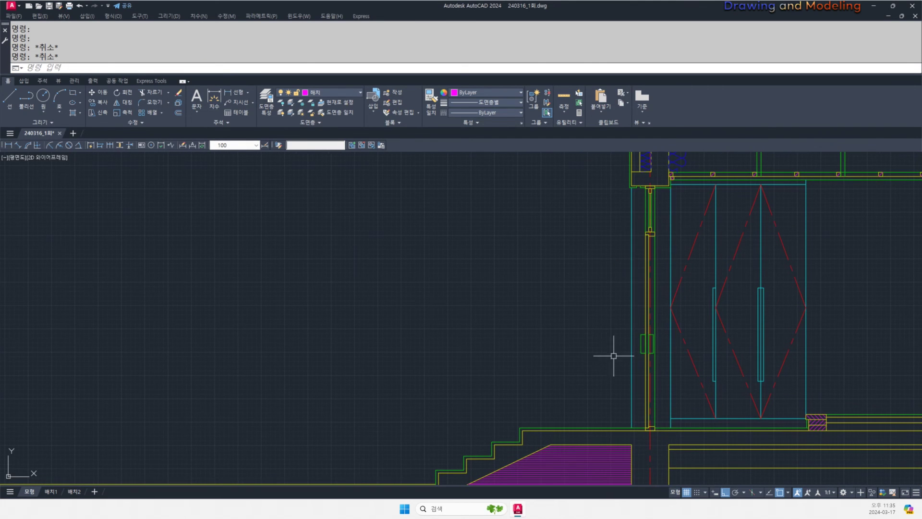
scroll(607, 340, down, 2)
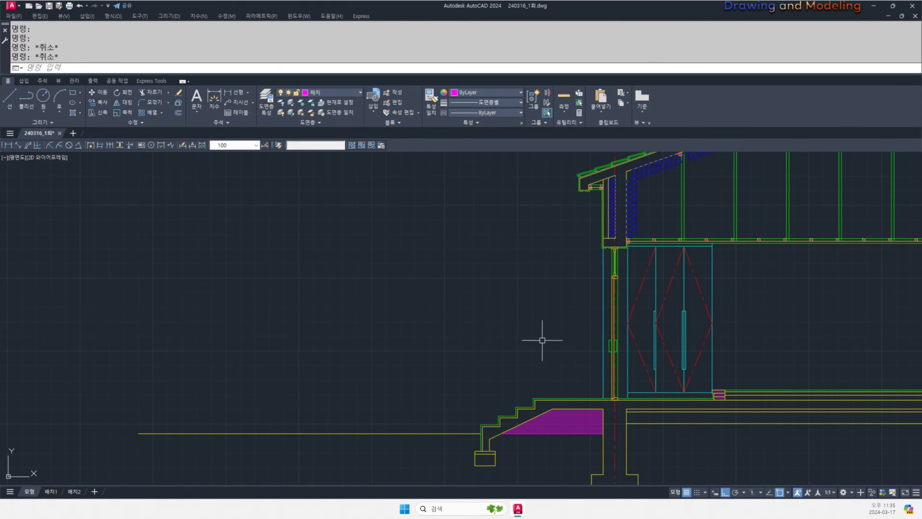
scroll(633, 414, up, 5)
text(l)
key(Return)
click(692, 376)
key(Escape)
key(space)
scroll(715, 377, up, 2)
click(667, 370)
scroll(608, 368, down, 2)
middle_drag(469, 367, 794, 381)
click(529, 375)
key(Escape)
key(Escape)
- Trim the baseboard line's ends that extend beyond the cyan wall edge lines on both sides of the door
scroll(723, 381, up, 2)
text(tr)
click(791, 396)
click(578, 373)
key(space)
click(563, 354)
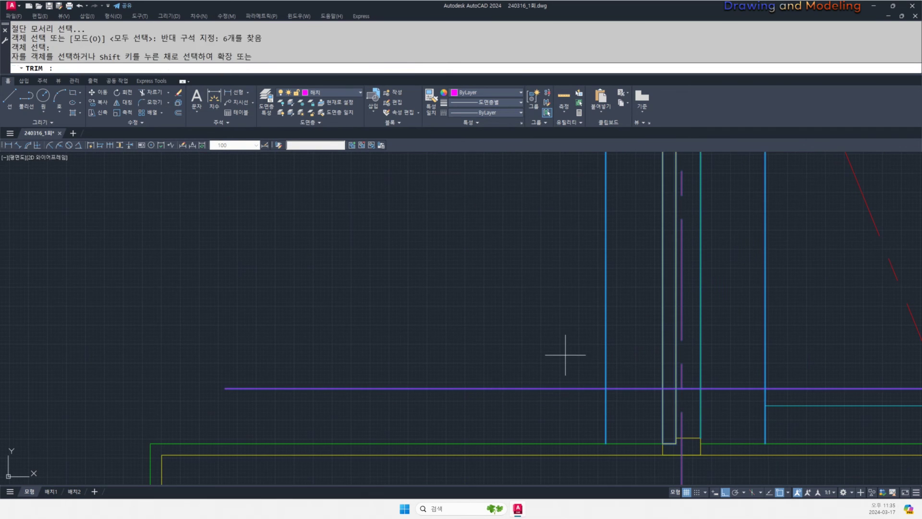
click(547, 408)
click(795, 389)
key(Escape)
key(Escape)
scroll(729, 369, up, 2)
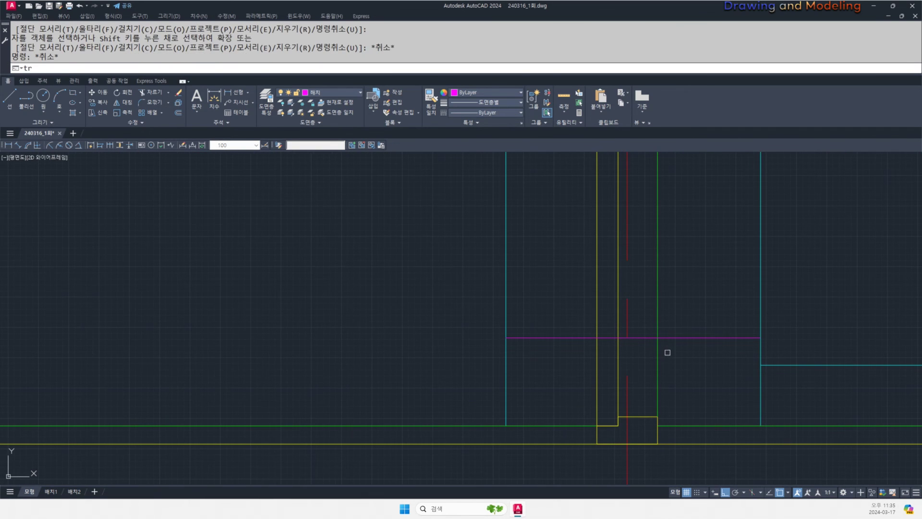
- Trim the baseboard line where it crosses the entrance door and frame, leaving a segment on each side
text(tr)
key(space)
click(667, 354)
click(646, 364)
click(607, 357)
click(590, 364)
key(space)
click(604, 325)
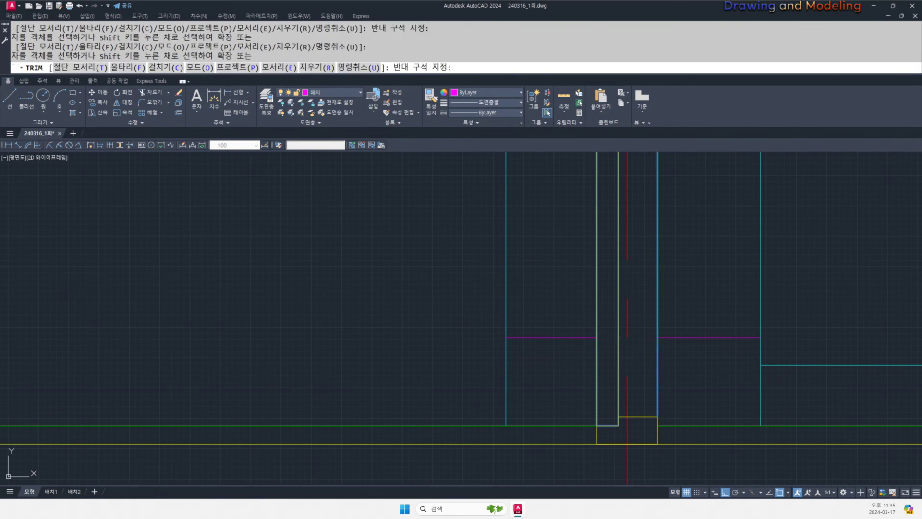
key(Escape)
- Match the two baseboard segments beside the entrance door to the cyan elevation lines' properties
scroll(778, 352, down, 2)
text(ma)
key(space)
click(617, 330)
click(601, 358)
key(Escape)
key(Escape)
scroll(656, 356, down, 6)
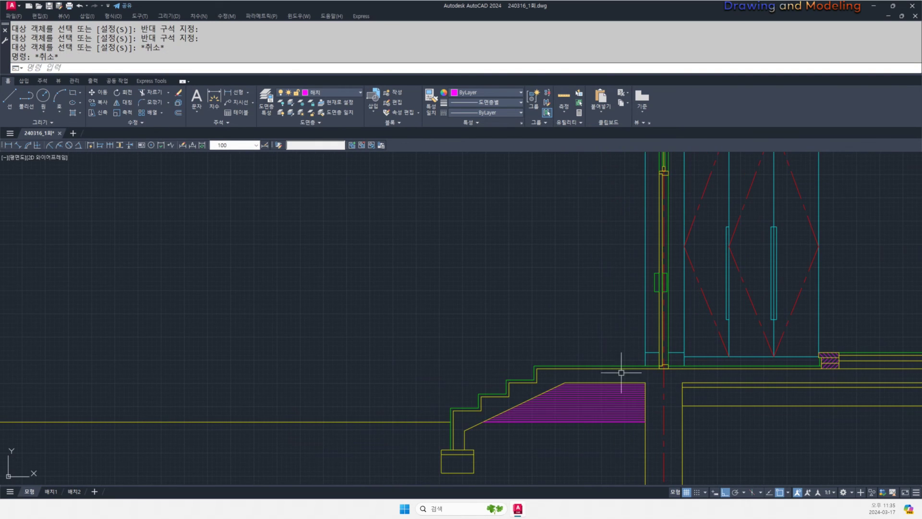
- Inspect the entrance baseboard and door details, and review the rest of the house section for missing parts
scroll(634, 364, up, 4)
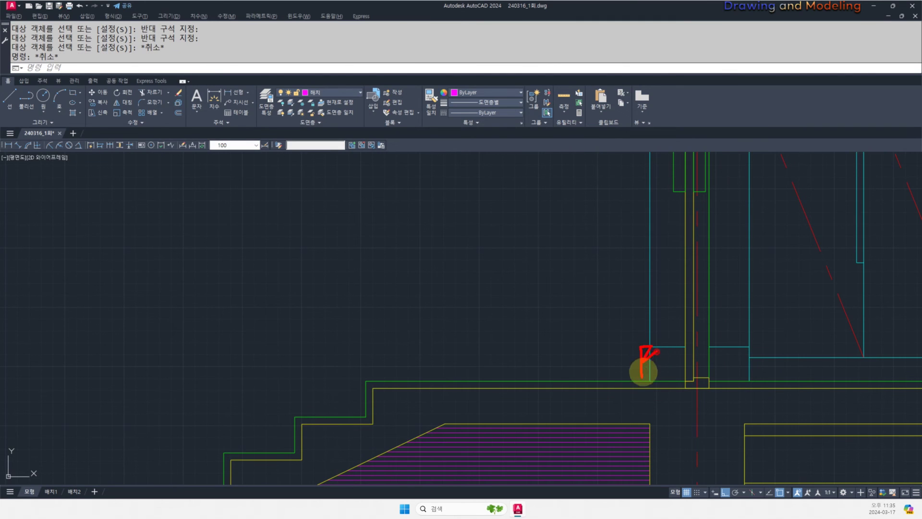
key(Escape)
scroll(600, 384, down, 6)
middle_drag(614, 365, 616, 377)
scroll(629, 328, down, 6)
middle_drag(696, 333, 620, 342)
scroll(548, 303, up, 6)
scroll(548, 304, up, 4)
mouse_move(498, 450)
middle_down()
mouse_move(527, 420)
mouse_move(589, 304)
middle_up()
scroll(617, 343, up, 6)
scroll(576, 323, down, 9)
mouse_move(567, 416)
middle_down()
mouse_move(584, 395)
mouse_move(607, 241)
middle_up()
scroll(592, 376, down, 6)
middle_drag(595, 374, 567, 374)
scroll(531, 385, up, 2)
scroll(531, 384, up, 4)
scroll(644, 350, down, 6)
mouse_move(744, 340)
middle_down()
mouse_move(622, 376)
mouse_move(609, 350)
middle_up()
scroll(699, 365, up, 2)
middle_drag(658, 428, 660, 372)
scroll(696, 336, up, 6)
scroll(696, 336, down, 6)
mouse_move(678, 332)
middle_down()
mouse_move(686, 370)
mouse_move(770, 369)
middle_up()
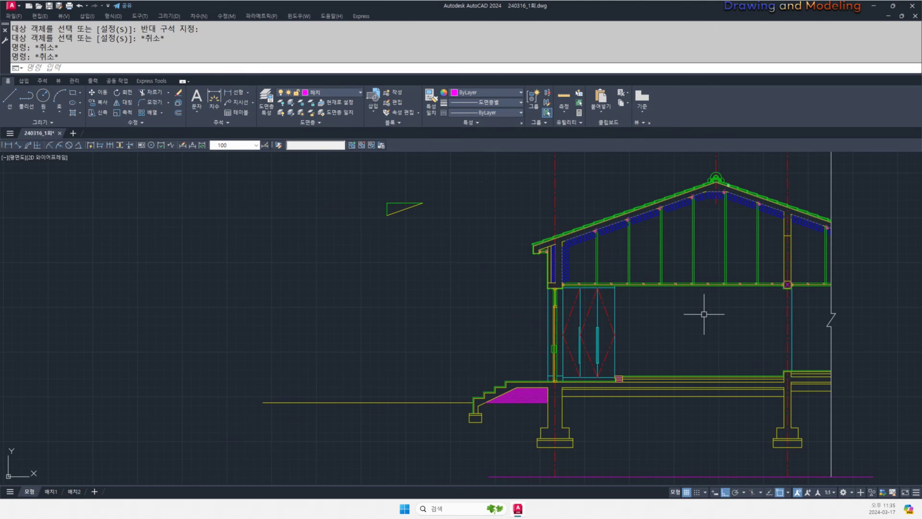
- Examine the floor plan along the section cut line for walls and doors seen beyond the entrance
scroll(723, 309, down, 8)
mouse_move(619, 284)
middle_down()
mouse_move(714, 307)
mouse_move(801, 292)
middle_up()
key(Escape)
scroll(654, 313, up, 6)
middle_drag(595, 278, 626, 296)
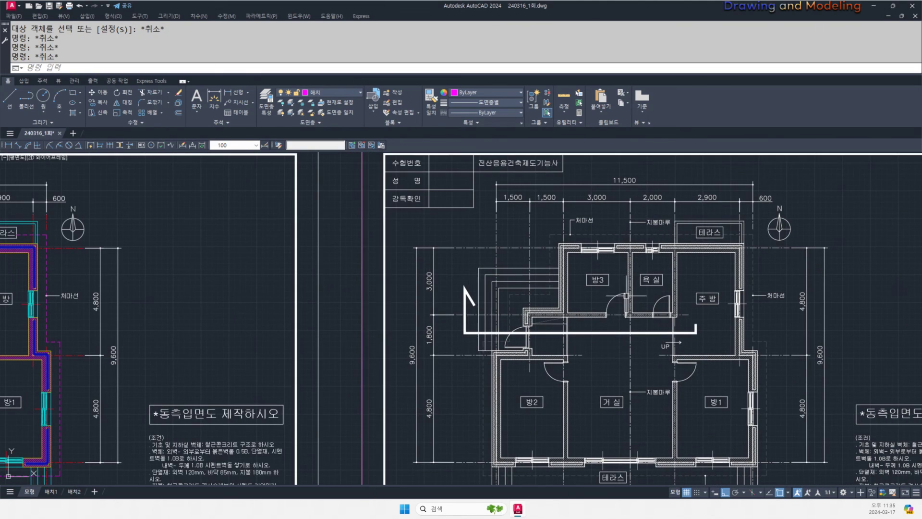
scroll(621, 312, up, 4)
key(Escape)
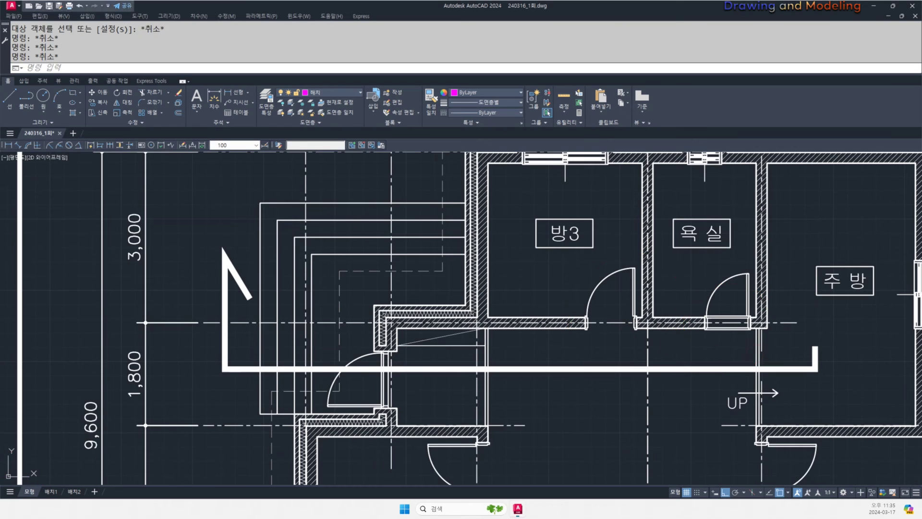
key(Escape)
middle_drag(768, 350, 735, 340)
key(ctrl+2)
drag(715, 326, 644, 298)
key(Escape)
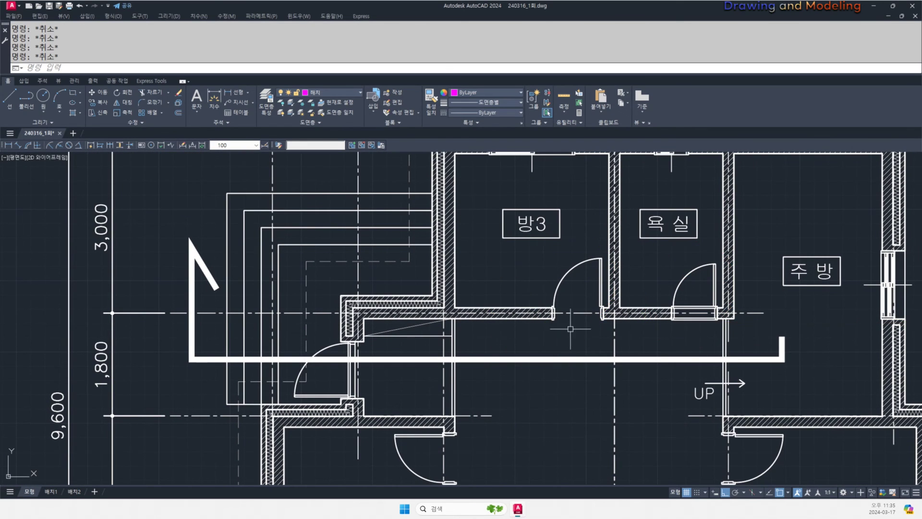
- Draw a vertical guide line from the section's roof ridge down past the foundation
scroll(593, 331, down, 4)
scroll(547, 299, down, 4)
middle_drag(765, 315, 475, 327)
scroll(644, 336, up, 2)
mouse_move(645, 323)
middle_down()
mouse_move(893, 322)
mouse_move(534, 330)
middle_up()
mouse_move(620, 348)
middle_down()
mouse_move(603, 354)
mouse_move(611, 346)
middle_up()
text(l)
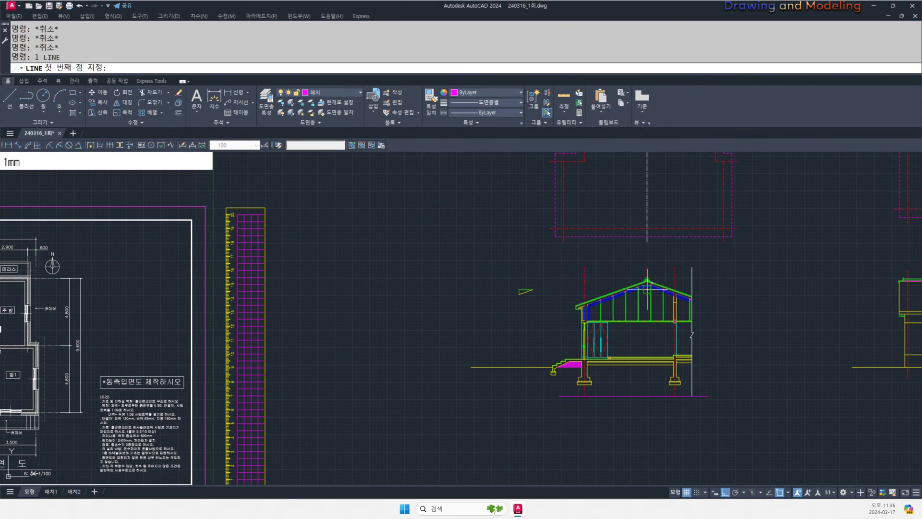
click(647, 281)
key(Escape)
key(Escape)
- Offset the vertical ridge guide line 200 mm toward the entrance side
middle_drag(225, 372, 471, 373)
scroll(179, 344, up, 2)
middle_drag(178, 344, 330, 340)
scroll(330, 338, up, 2)
scroll(387, 304, down, 4)
middle_drag(651, 344, 315, 344)
text(o)
key(Return)
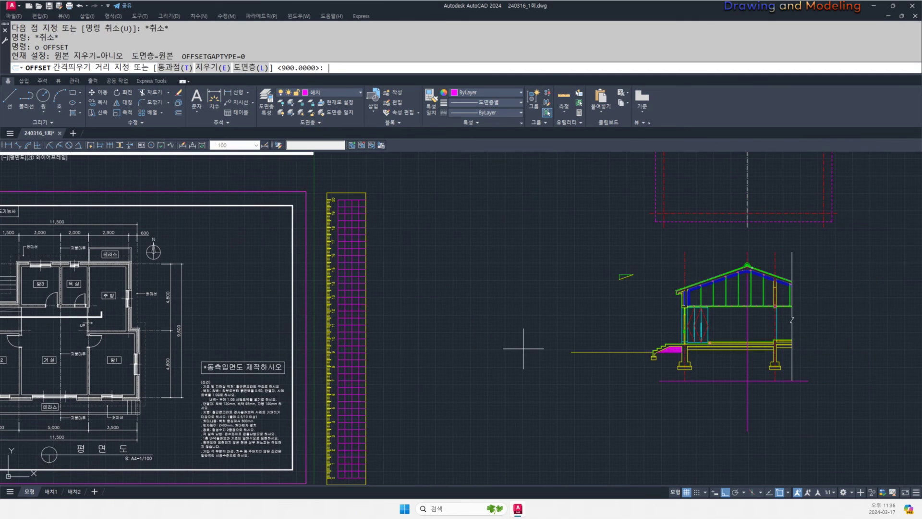
text(200)
key(Return)
scroll(732, 323, up, 2)
scroll(731, 323, up, 2)
click(785, 308)
click(764, 316)
key(Escape)
key(Escape)
- Draw a 900 by 2100 mm door rectangle on the floor line, extending from the offset guide toward the entrance
middle_drag(764, 315, 728, 316)
scroll(734, 299, up, 4)
text(ma)
key(Return)
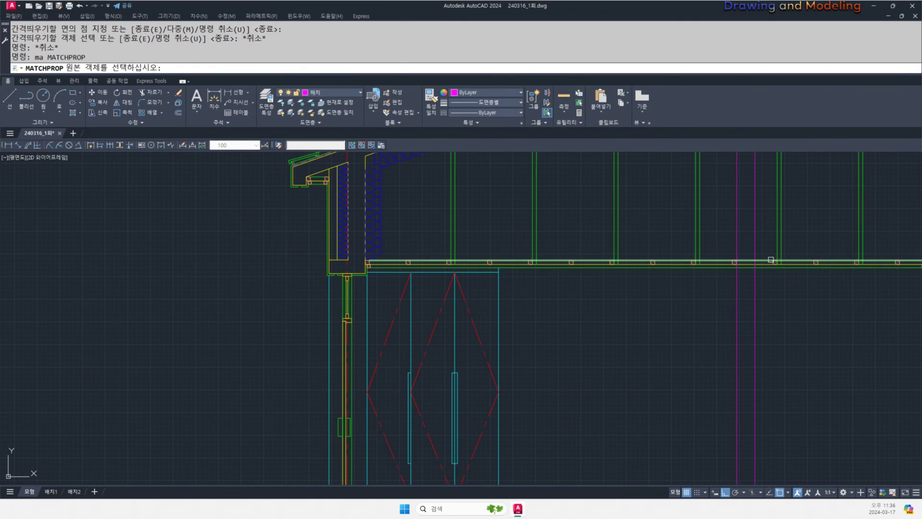
key(Escape)
text(rec)
key(Return)
click(751, 465)
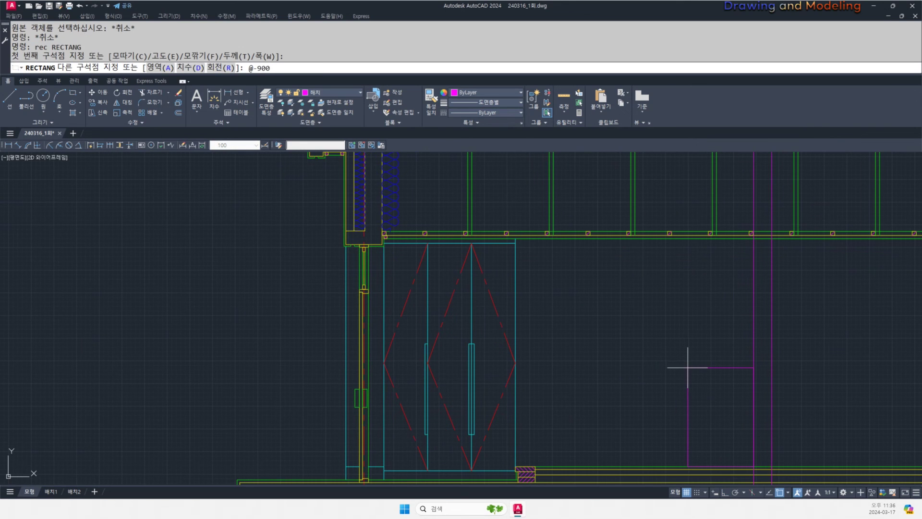
key(Return)
key(Escape)
key(Escape)
- Match the new door rectangle to the cyan elevation lines' properties
text(m)
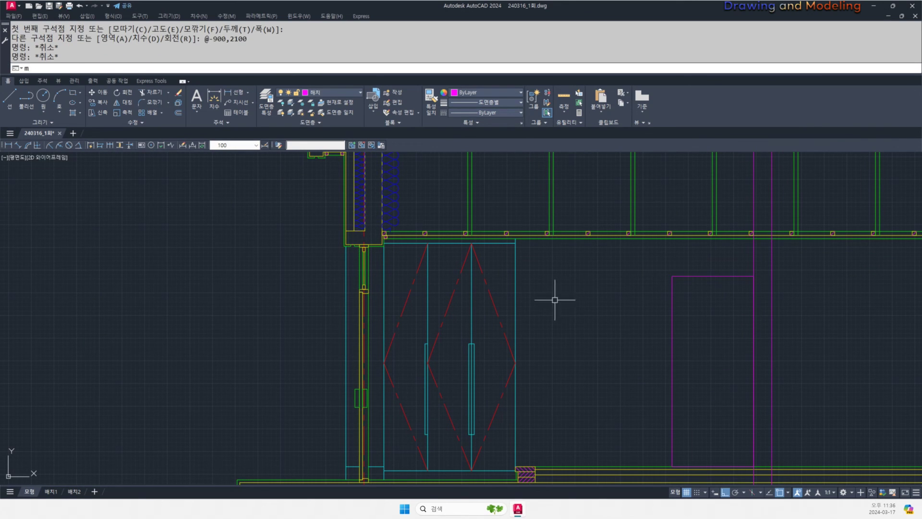
text(a)
key(Return)
click(519, 266)
click(520, 267)
click(516, 267)
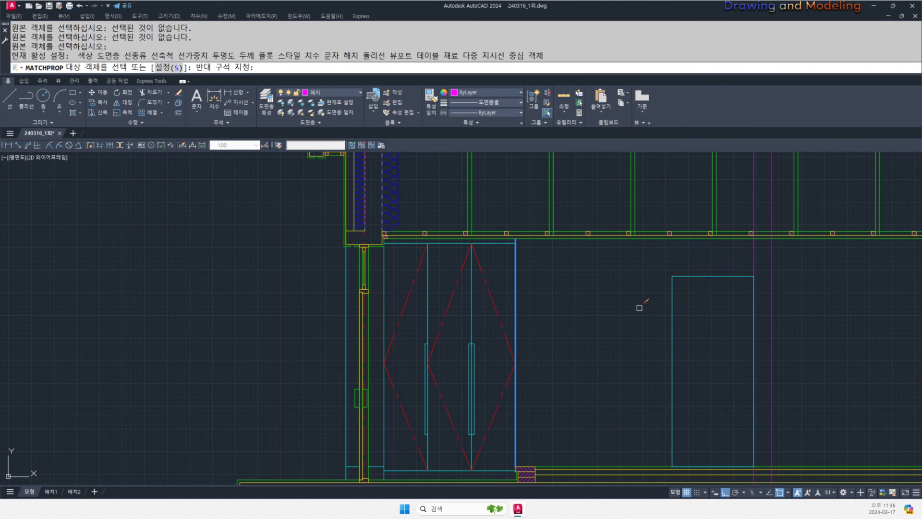
key(Escape)
key(Escape)
- Erase the two magenta vertical guide lines beside the door rectangle
click(788, 256)
text(e)
key(space)
click(746, 266)
text(e)
key(space)
key(Escape)
key(Escape)
key(Escape)
- Offset the door rectangle 30 mm inward to form the door frame
text(o)
key(space)
scroll(734, 267, down, 3)
text(30)
key(space)
click(697, 270)
click(693, 289)
key(Escape)
key(Escape)
- Try to stretch the bottom edge of the inner frame rectangle downward, and undo the stretch
scroll(692, 400, up, 5)
middle_drag(699, 382, 723, 441)
text(s)
key(space)
click(801, 357)
click(489, 334)
key(space)
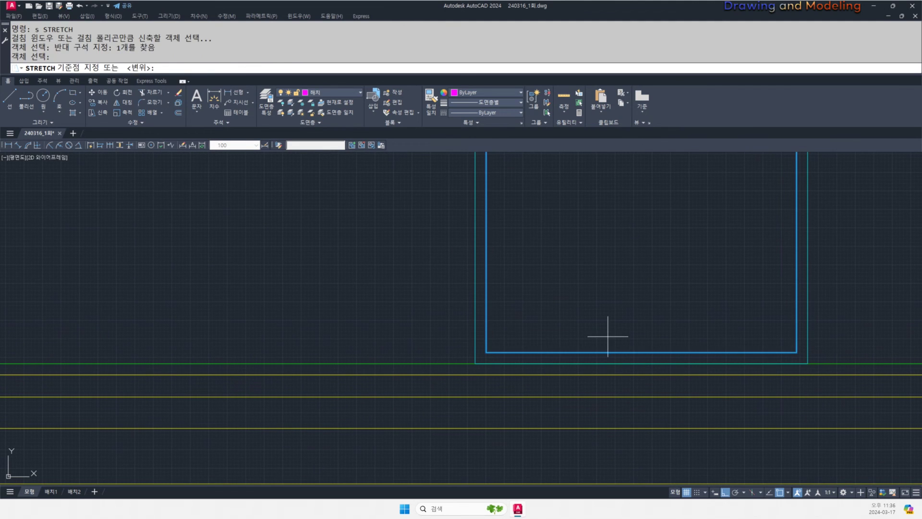
click(645, 352)
click(708, 368)
key(ctrl+z)
- Stretch the inner frame rectangle's bottom edge down to the floor line
text(s)
key(space)
click(801, 358)
click(486, 331)
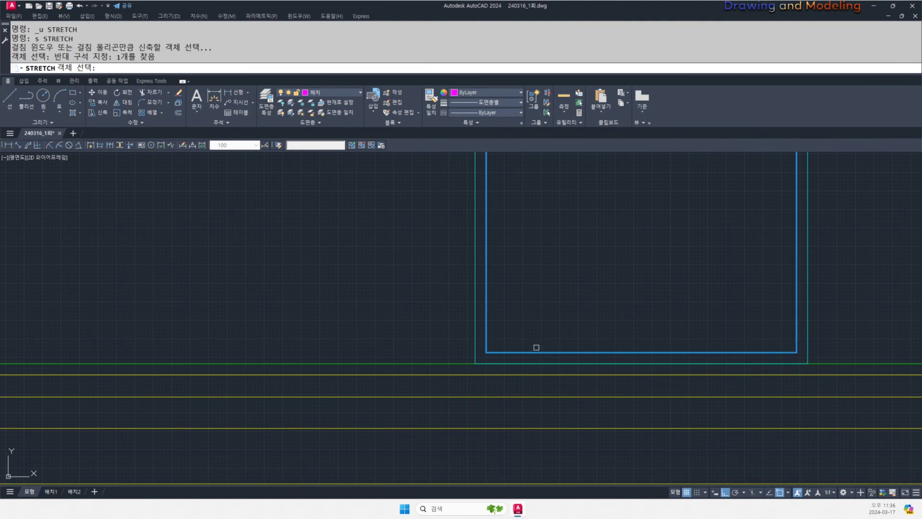
key(space)
key(Escape)
key(Escape)
scroll(642, 367, down, 6)
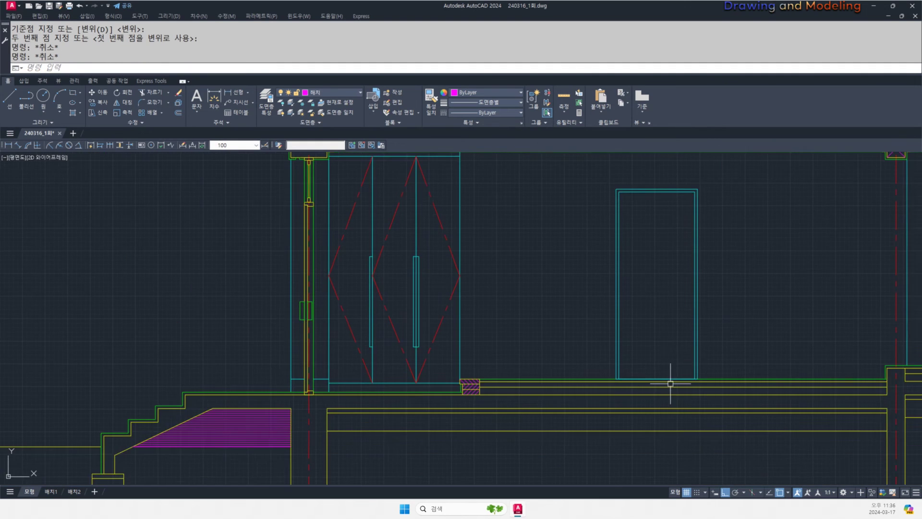
- Draw the door's opening symbol from the inner frame's top-left corner to its right edge's midpoint and the bottom-left corner
text(l)
key(space)
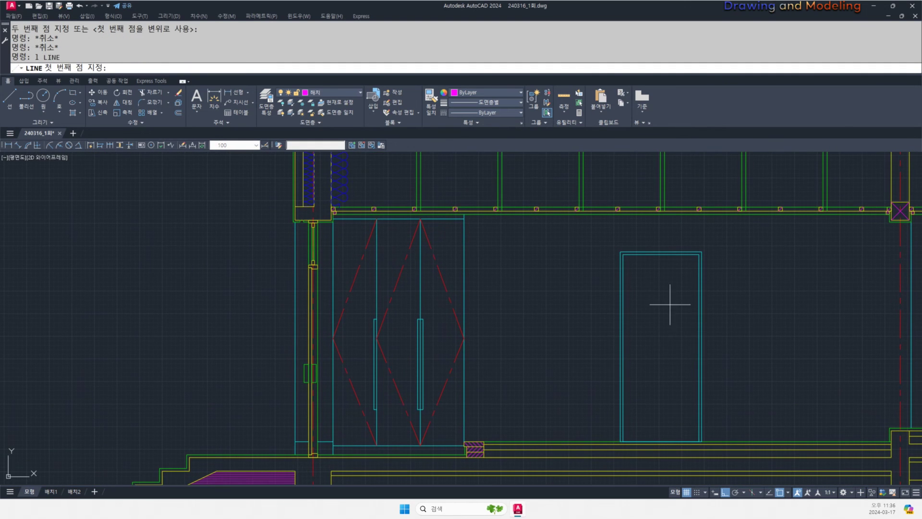
click(626, 259)
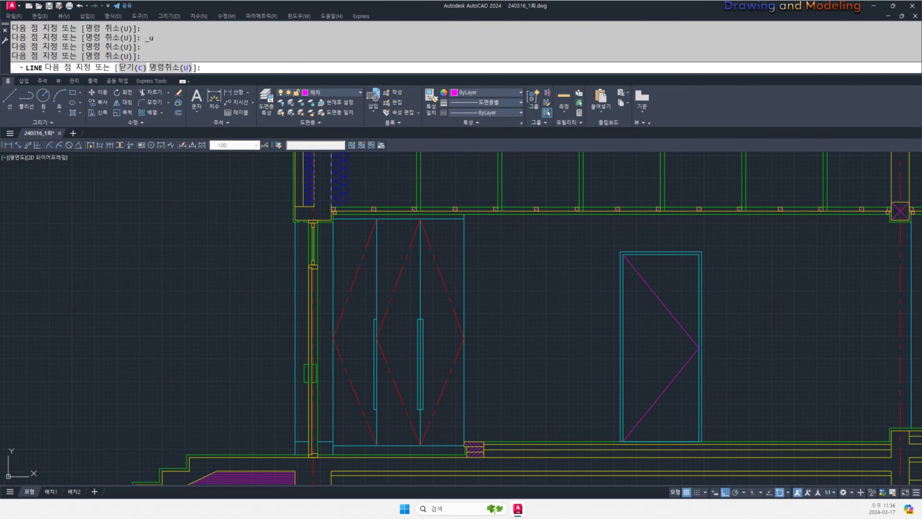
key(Escape)
middle_drag(659, 382, 658, 395)
- Match the two opening symbol lines to the red dashed lines of the entrance panels
text(ma)
key(space)
click(449, 315)
click(664, 302)
click(640, 429)
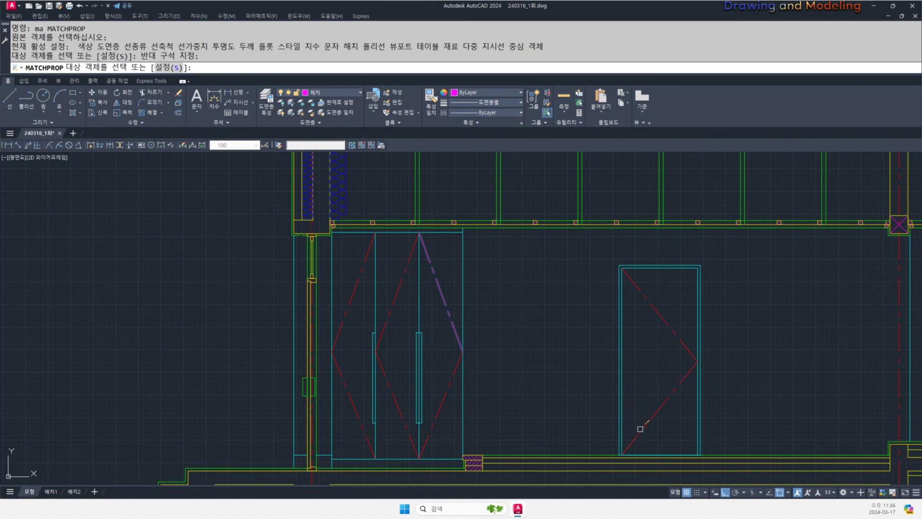
key(Escape)
key(Escape)
- Offset the inner frame rectangle 150 mm inward to outline the door's panel
text(o)
key(space)
text(150)
key(space)
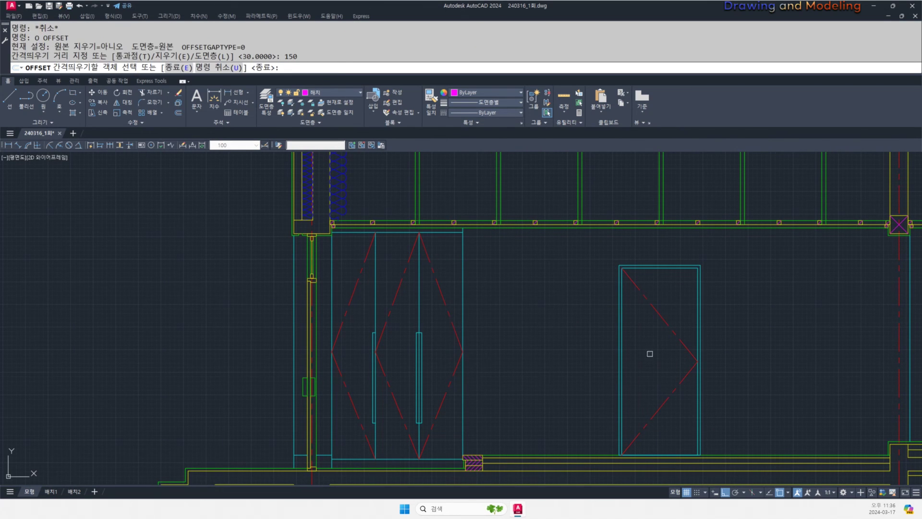
click(660, 266)
click(663, 288)
key(Escape)
key(Escape)
middle_drag(622, 407, 668, 360)
- Offset the green floor line 900 mm upward as a handle height guide
text(o)
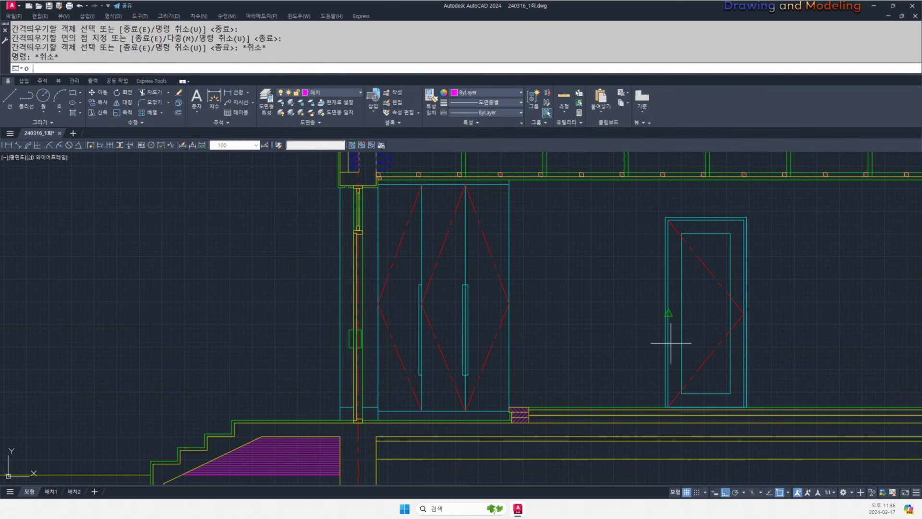
key(space)
text(900)
key(space)
click(633, 408)
click(678, 345)
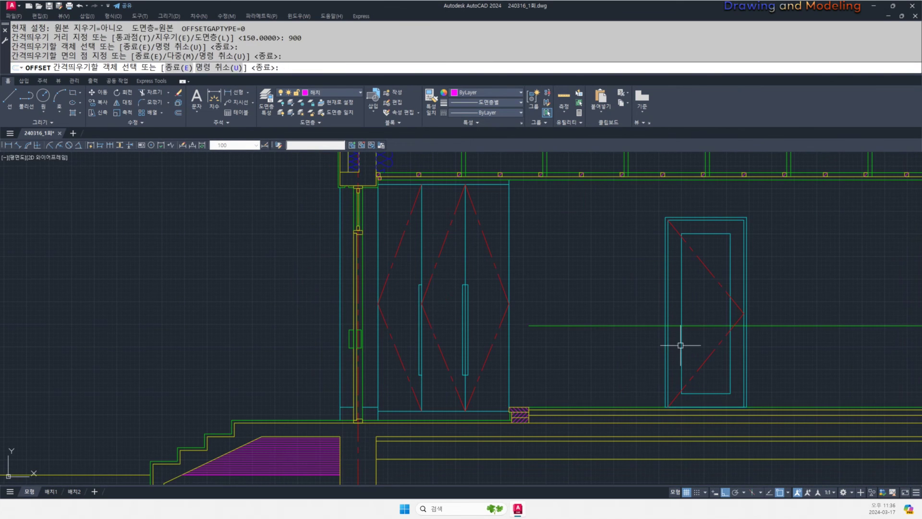
key(Escape)
- Draw a circle of radius 30 mm where the handle height guide crosses the door frame's outer left edge
scroll(681, 344, up, 6)
text(c)
key(space)
click(663, 347)
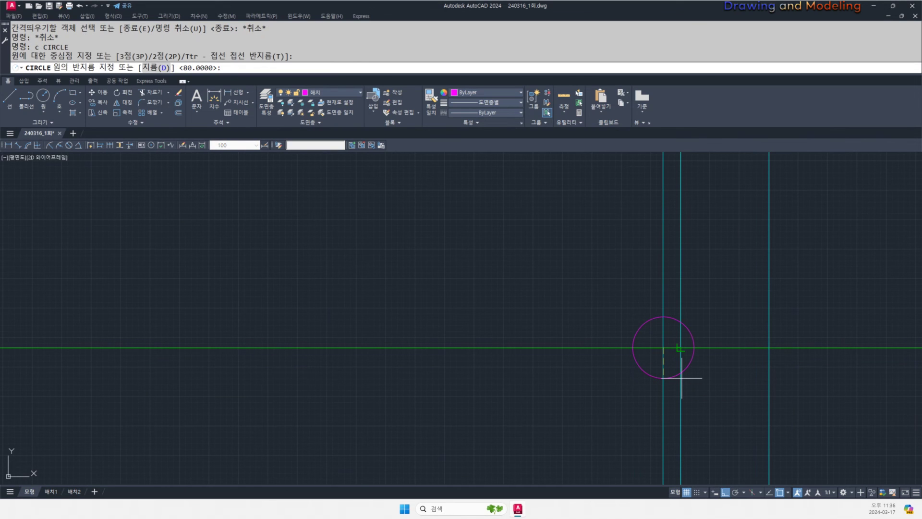
text(30)
key(space)
key(Escape)
key(Escape)
- Match the handle circle to the green guide line's properties
text(ma)
key(space)
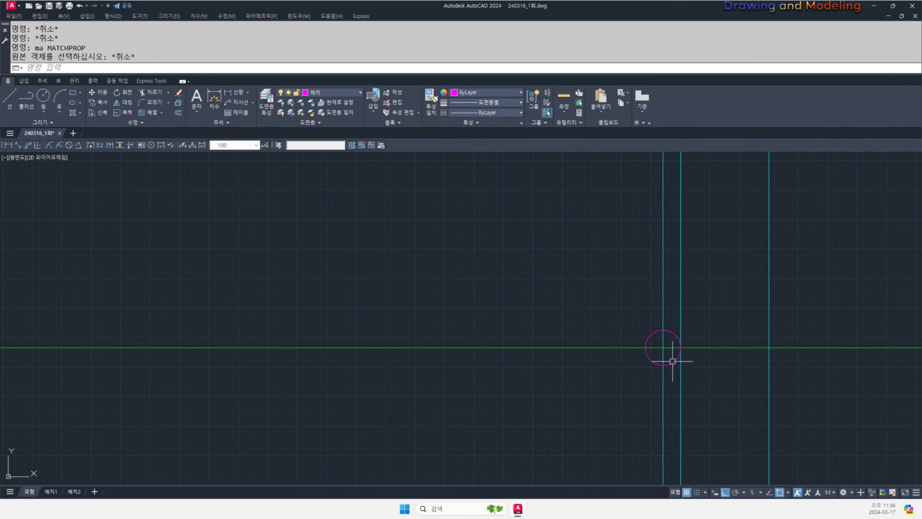
click(659, 347)
click(653, 362)
key(Escape)
key(Escape)
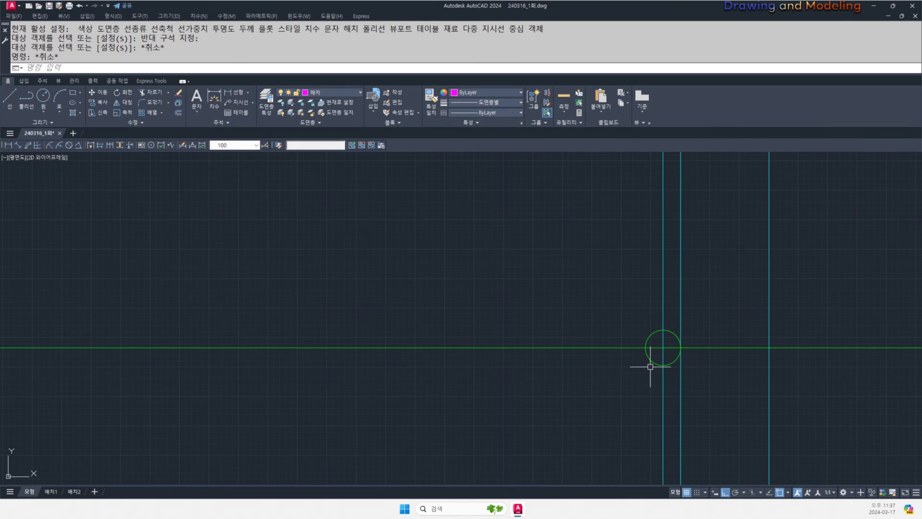
- Move the handle circle 100 mm horizontally into the door leaf
text(m)
key(space)
click(652, 361)
key(space)
click(586, 404)
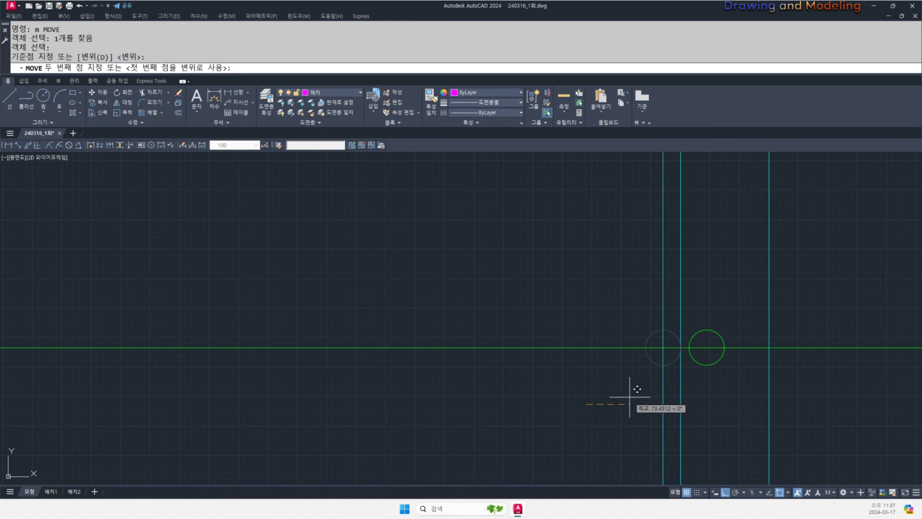
key(space)
key(Escape)
key(Escape)
middle_drag(684, 356, 681, 360)
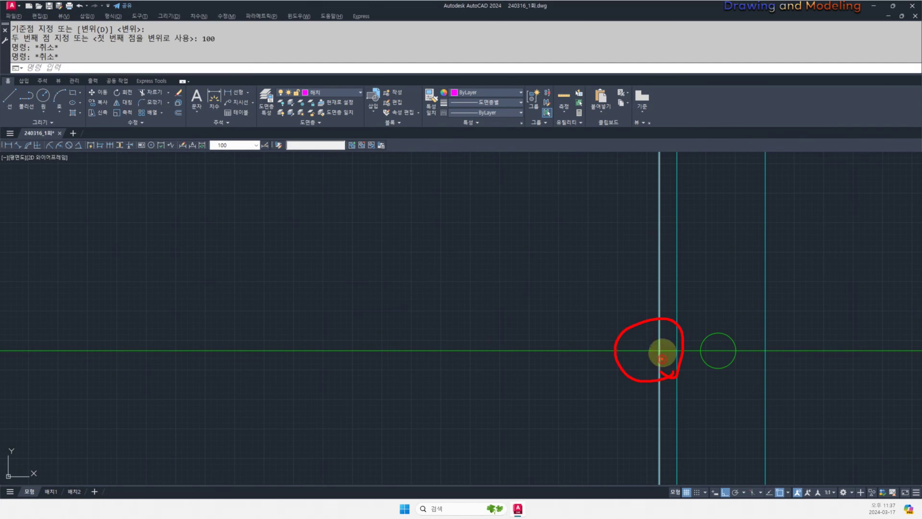
- Rotate a copy of the green handle height guide 90° about the handle circle's centre
key(Escape)
middle_drag(790, 378, 753, 385)
text(ro)
key(space)
click(761, 394)
click(747, 350)
key(space)
click(682, 357)
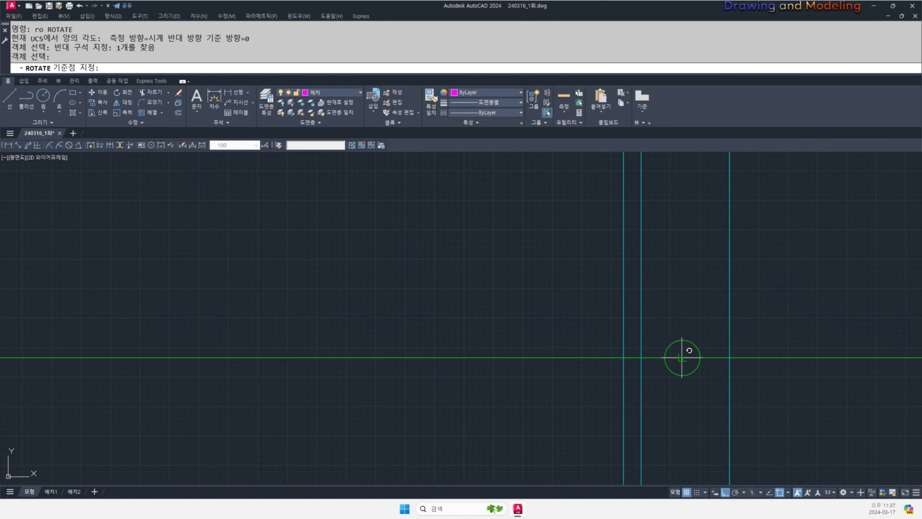
click(682, 358)
text(c)
key(space)
text(90)
key(Return)
key(Escape)
key(Escape)
- Offset the handle circle 30 mm outward
text(op)
key(space)
key(Escape)
text(o)
key(space)
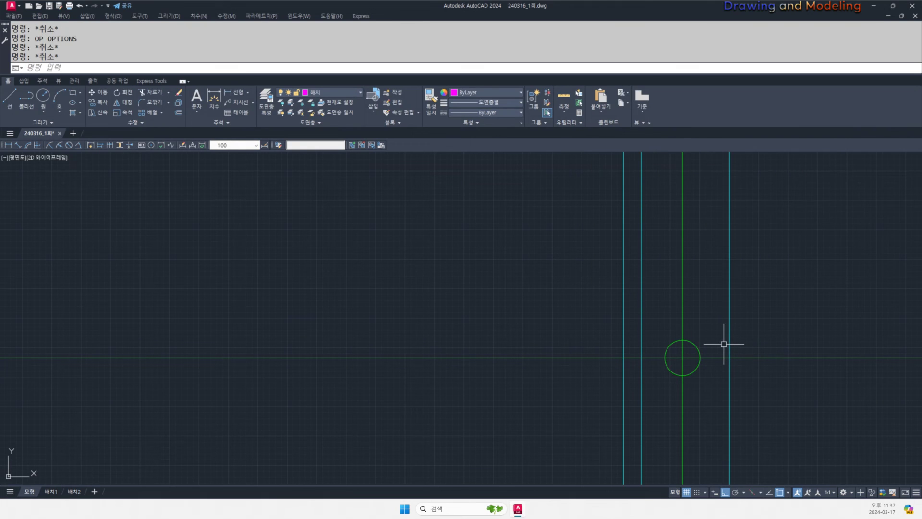
text(30)
key(space)
click(701, 350)
click(751, 346)
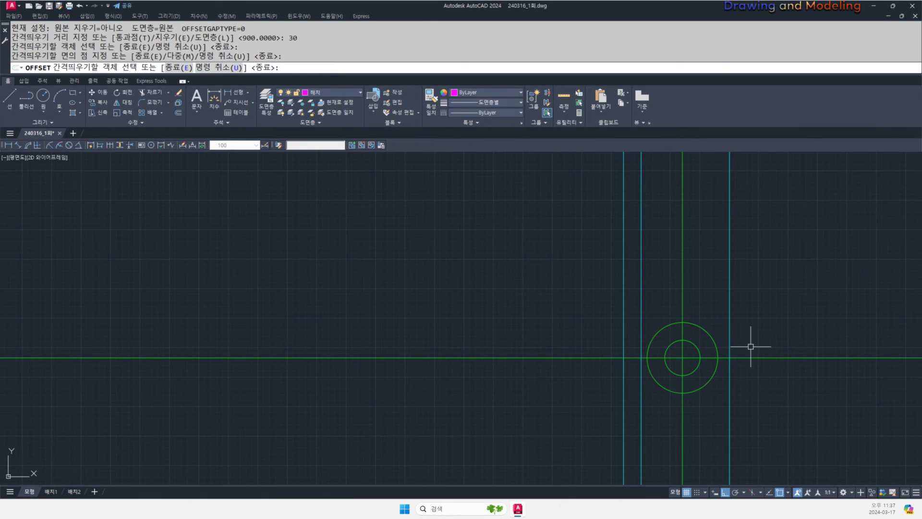
key(Escape)
key(Escape)
- Trim both green guide lines to the outer handle circle, keeping only the cross inside it
scroll(716, 331, up, 2)
text(tr)
click(716, 315)
click(691, 335)
key(space)
click(822, 318)
click(782, 420)
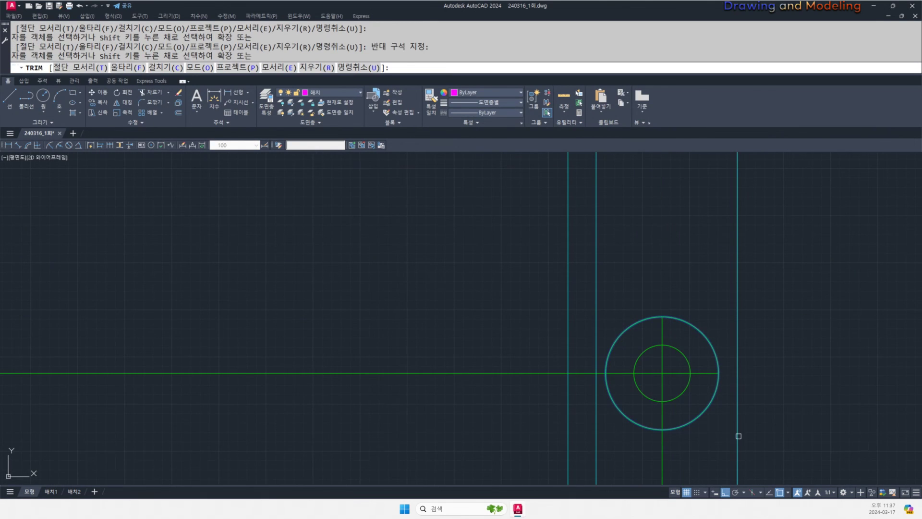
middle_drag(739, 436, 775, 363)
click(722, 396)
click(678, 435)
click(529, 264)
click(504, 329)
key(space)
key(Escape)
key(Escape)
- Put the two cross lines through the handle on the red centre line layer
scroll(716, 305, up, 2)
middle_drag(715, 304, 694, 346)
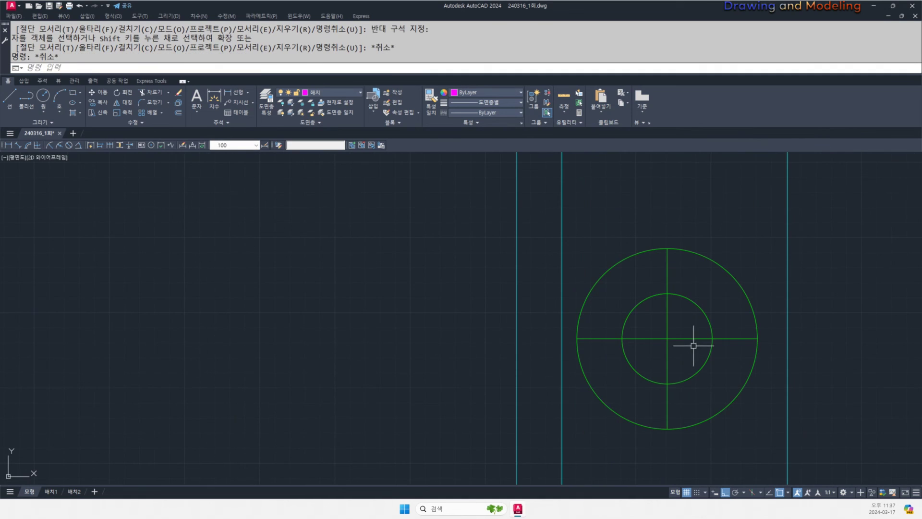
click(689, 351)
click(651, 318)
click(335, 97)
click(333, 179)
key(Escape)
key(Escape)
- Erase the outer circle around the door handle
click(698, 231)
click(681, 272)
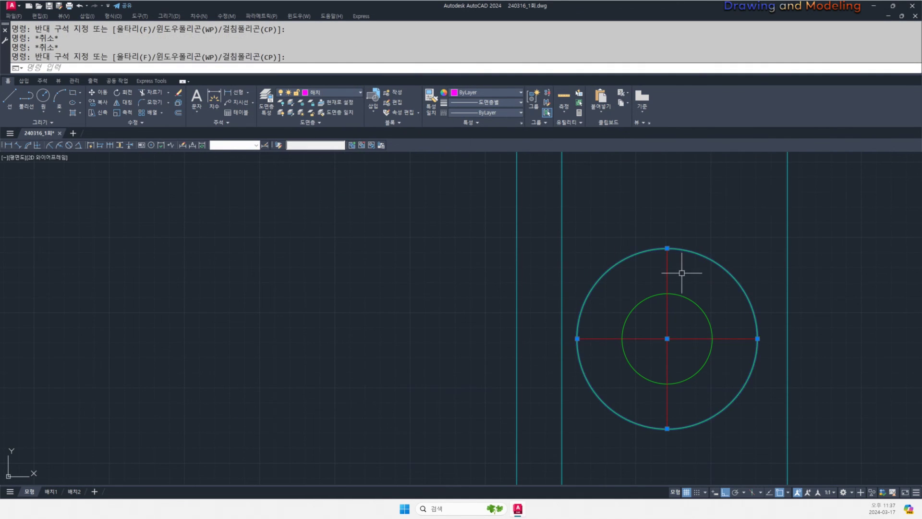
text(e)
key(space)
key(Escape)
- Examine the floor plan for the bathroom door's position between its neighbouring walls along the section line
scroll(630, 334, down, 5)
middle_drag(701, 345, 654, 340)
scroll(617, 330, down, 1)
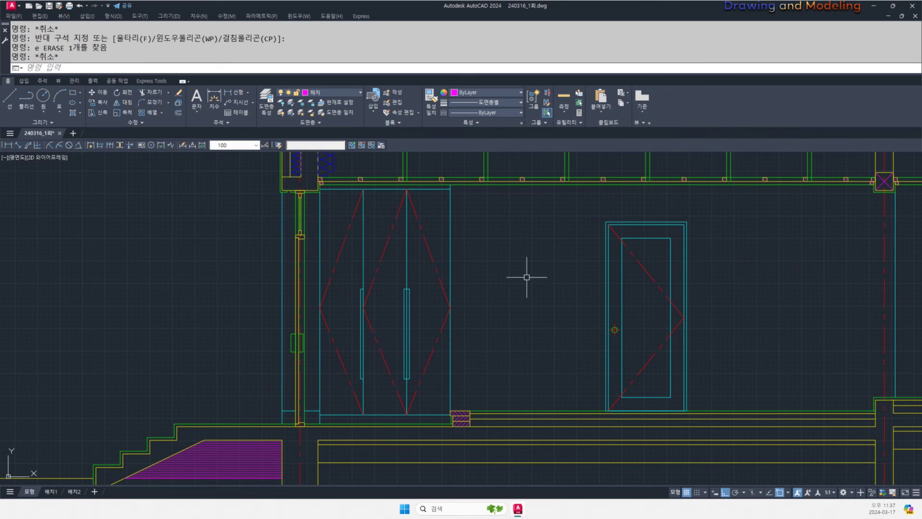
scroll(658, 312, down, 6)
middle_drag(154, 323, 648, 327)
scroll(537, 303, up, 3)
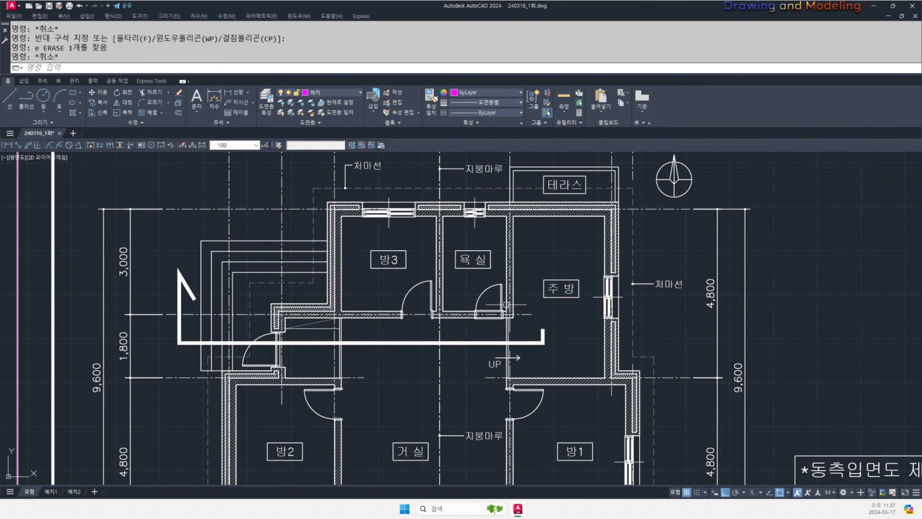
scroll(479, 314, down, 4)
middle_drag(502, 323, 469, 316)
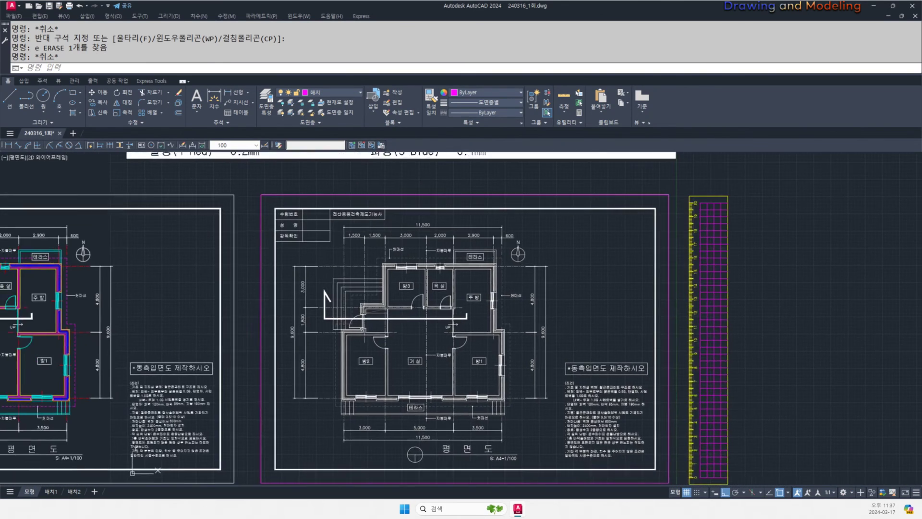
scroll(425, 221, up, 4)
middle_drag(453, 393, 445, 331)
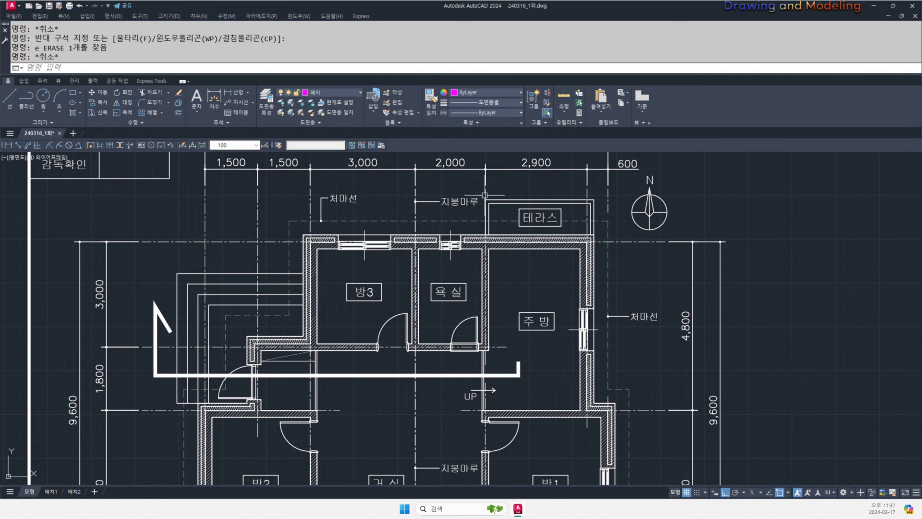
scroll(435, 345, down, 4)
scroll(646, 340, down, 2)
- Offset the red centre line of the section's interior wall 200 mm toward the door
middle_drag(647, 340, 292, 331)
scroll(446, 350, up, 4)
middle_drag(541, 340, 516, 352)
text(o)
key(Return)
text(200)
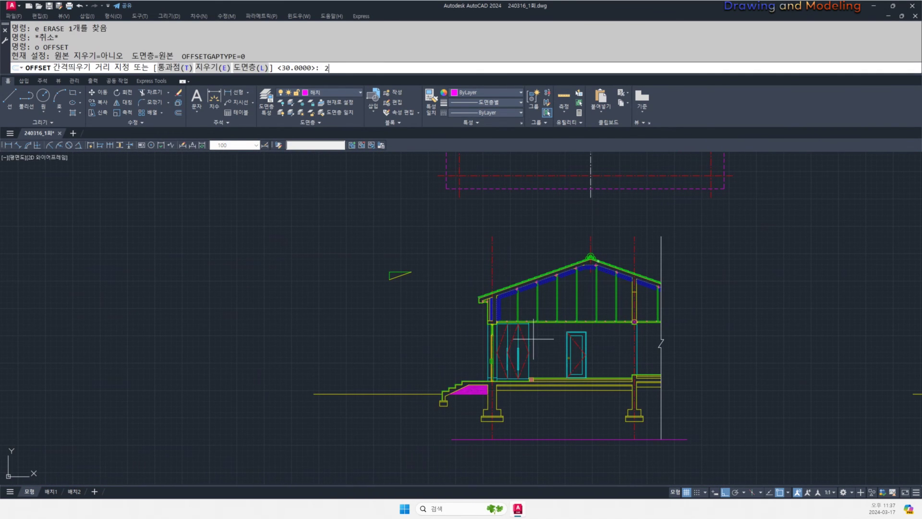
key(Return)
scroll(630, 346, up, 2)
click(630, 347)
click(590, 347)
key(Escape)
key(Escape)
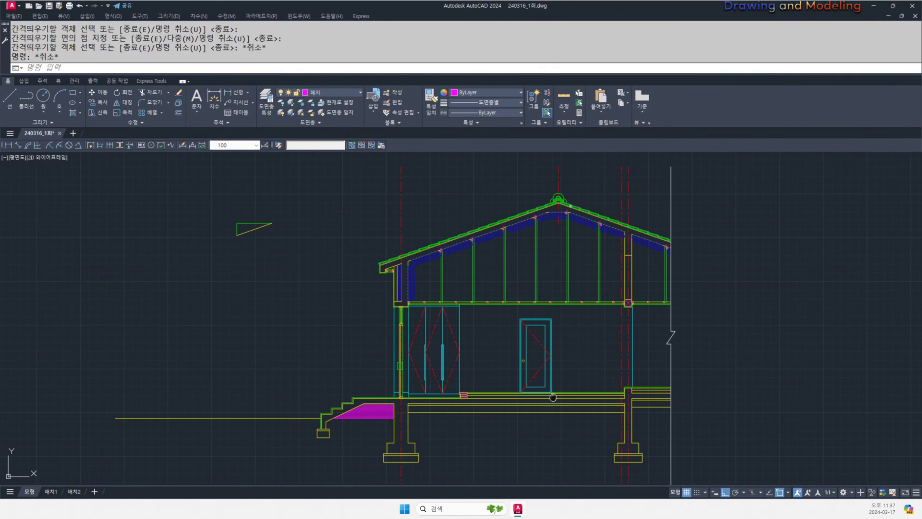
- Copy the whole door elevation so its lower-right frame corner lies where the offset guide meets the floor line
middle_drag(505, 359, 568, 358)
scroll(569, 359, up, 2)
click(581, 279)
click(695, 455)
middle_drag(649, 419, 612, 419)
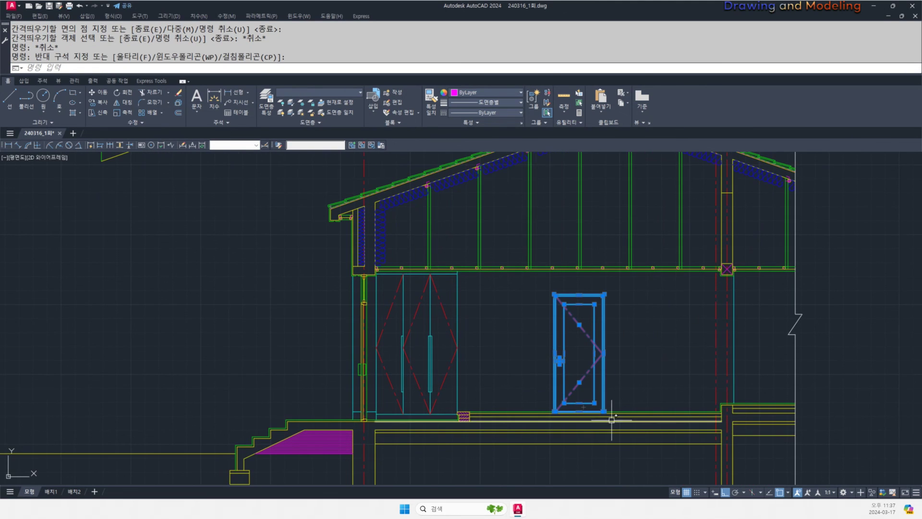
text(co)
key(Return)
scroll(604, 424, up, 2)
click(603, 409)
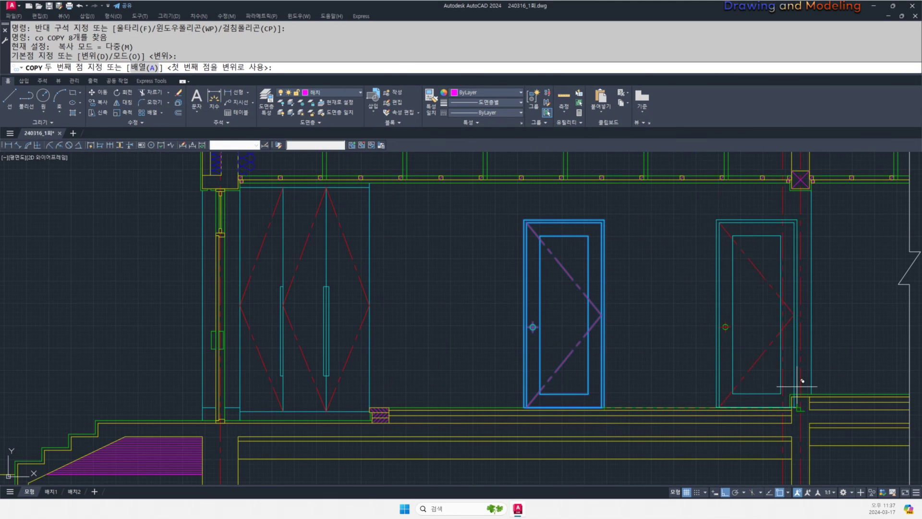
click(787, 400)
key(Escape)
- Stretch the top of the copied door's frame, leaf and panel 100 mm downward
scroll(784, 331, up, 2)
text(s)
key(Return)
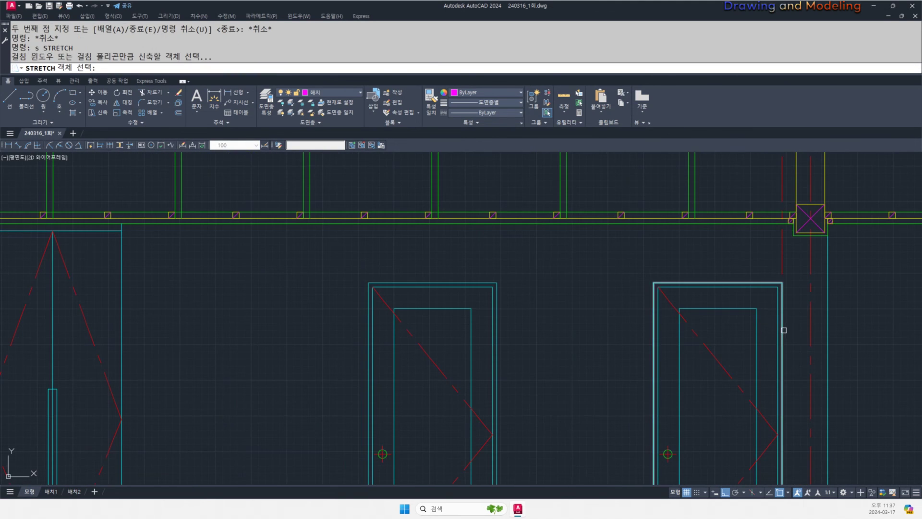
click(768, 321)
key(Return)
click(630, 254)
text(1)
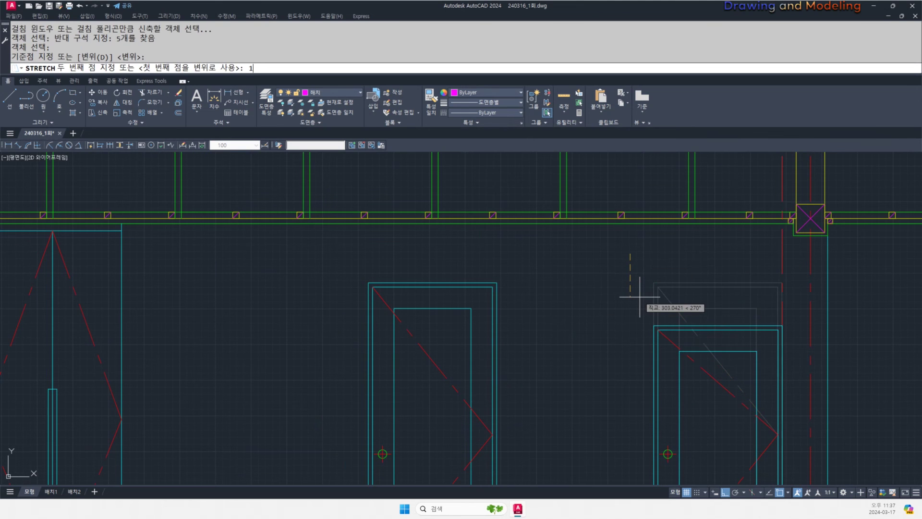
text(00)
key(Return)
key(Escape)
key(Escape)
- Stretch the apex of the copied door's opening symbol 50 mm downward
scroll(750, 473, up, 3)
text(s)
key(Return)
click(859, 389)
click(788, 354)
key(Return)
click(686, 342)
scroll(692, 356, up, 1)
text(50)
key(Return)
key(Escape)
- Stretch the handle side of the copied door 100 mm inward to narrow the door
scroll(822, 382, down, 2)
scroll(721, 375, down, 3)
key(Escape)
text(s)
key(Return)
scroll(715, 238, down, 2)
click(701, 204)
click(663, 402)
key(Return)
click(612, 315)
text(1)
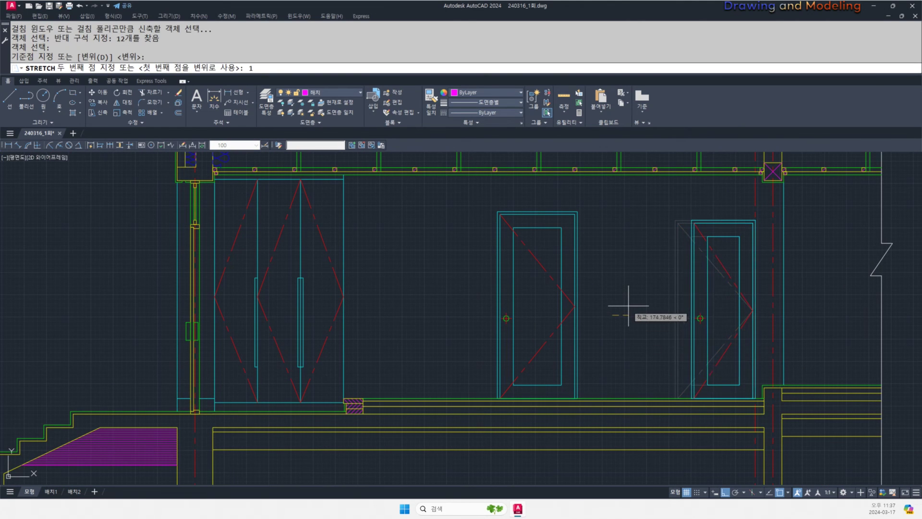
text(00)
key(Return)
key(Escape)
key(Escape)
- Erase the offset red guide line beside the interior wall's centre line
scroll(745, 226, up, 2)
click(696, 230)
text(e)
key(Return)
key(Escape)
key(Escape)
- Measure the bathroom door's overall frame width in the coloured floor plan with a linear dimension
scroll(673, 204, down, 2)
scroll(634, 318, down, 3)
middle_drag(444, 331, 746, 332)
middle_drag(250, 343, 483, 342)
middle_drag(314, 329, 735, 337)
scroll(497, 296, up, 4)
middle_drag(497, 296, 509, 321)
text(dli)
key(Return)
scroll(508, 321, up, 5)
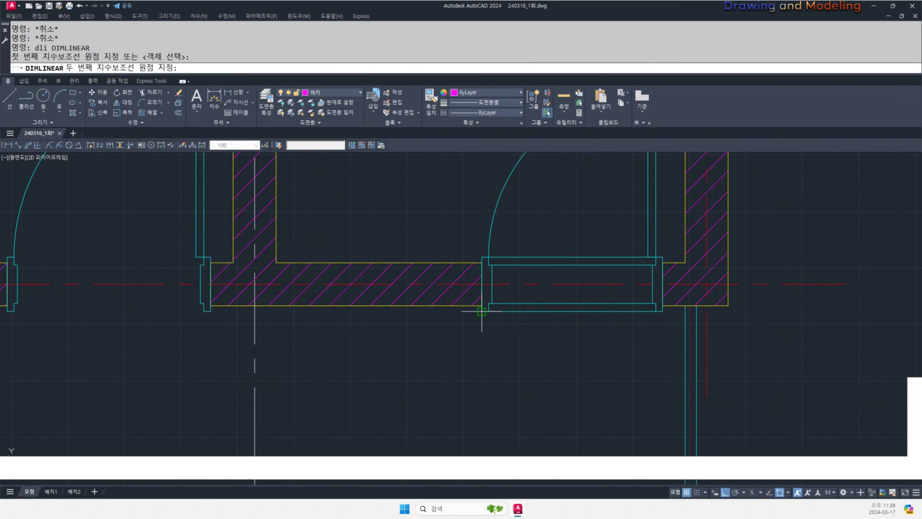
click(674, 312)
scroll(673, 312, down, 10)
key(Escape)
key(Escape)
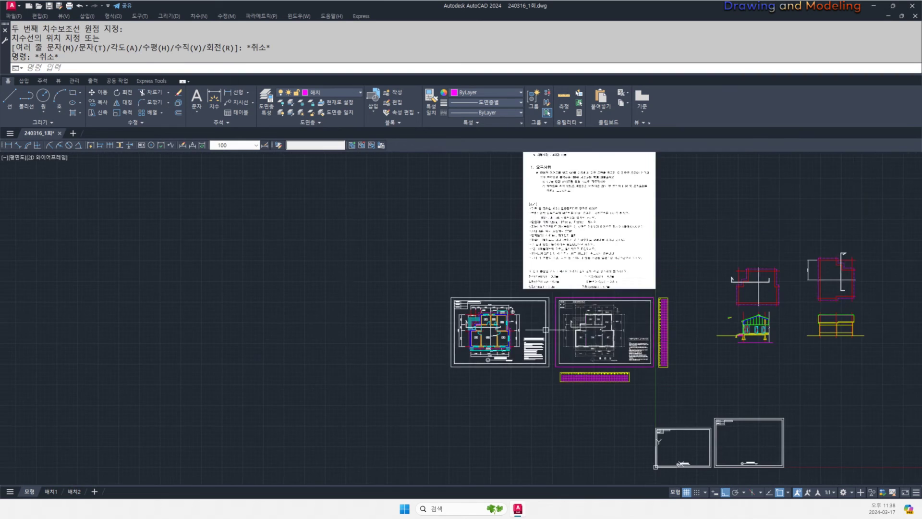
- Stretch the bottom of the copied door's leaf outline and opening symbol 30 mm upward to form a threshold
scroll(618, 333, up, 8)
middle_drag(636, 328, 622, 342)
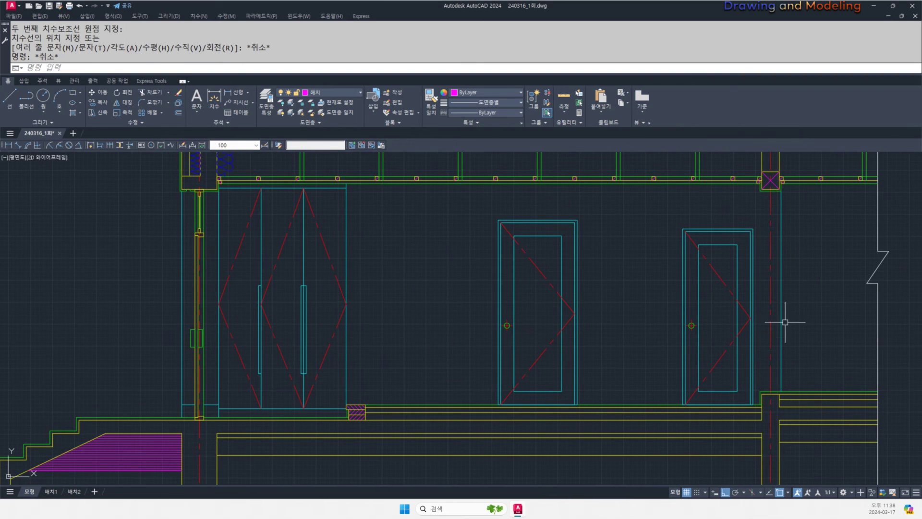
scroll(730, 407, up, 8)
text(s)
key(Return)
click(869, 397)
click(446, 383)
key(Return)
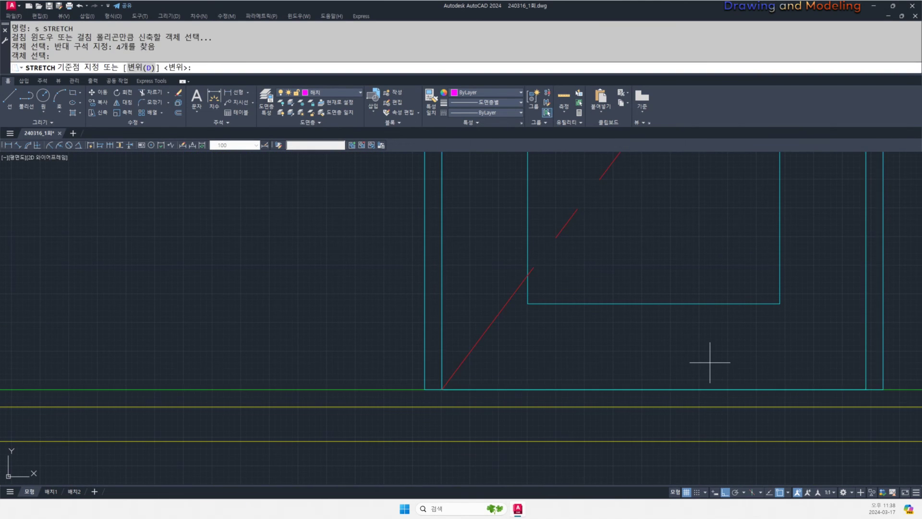
click(710, 362)
text(30)
key(Return)
key(Escape)
key(Escape)
scroll(593, 370, down, 5)
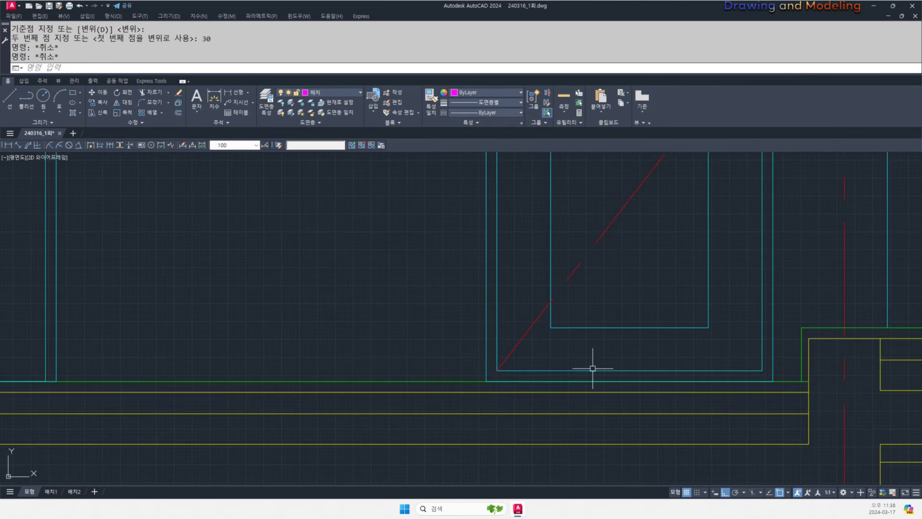
- Examine the completed door elevations and the whole section, and compare the layout with the neighbouring elevation and roof plans
middle_drag(735, 396, 688, 420)
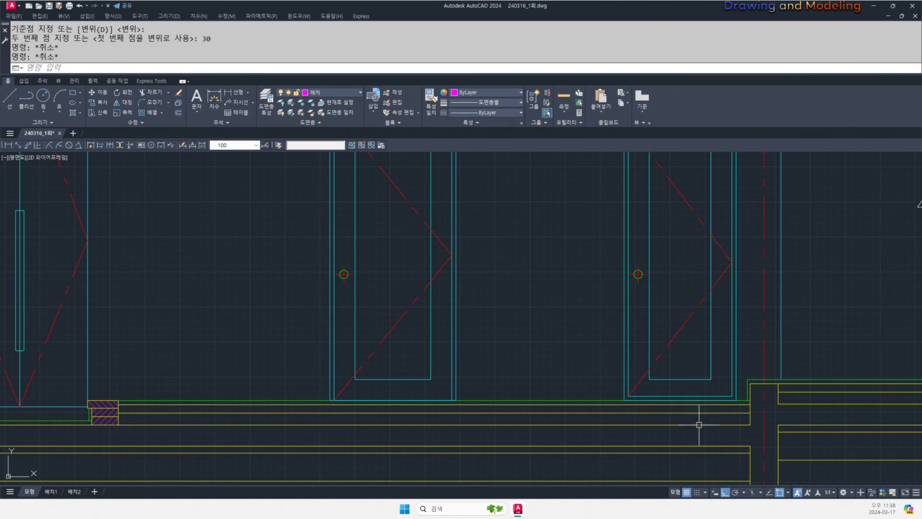
scroll(680, 406, down, 2)
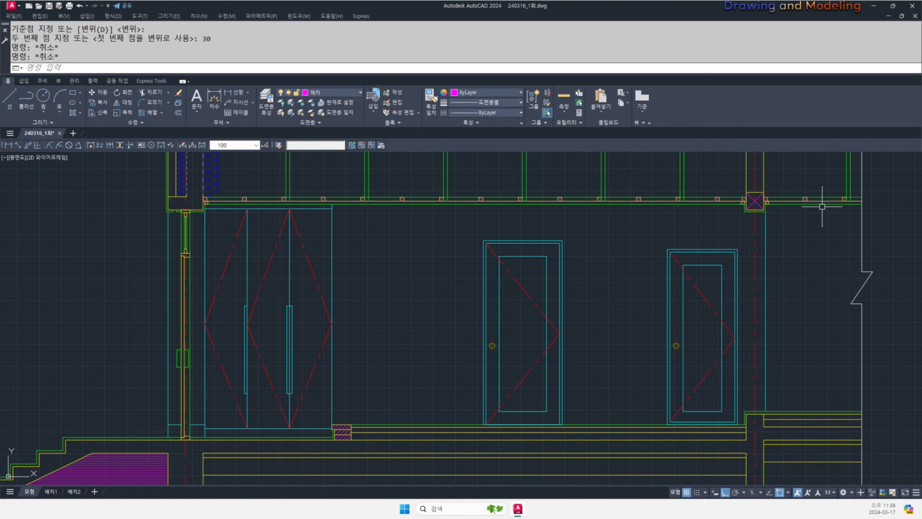
scroll(766, 284, down, 3)
scroll(684, 273, down, 1)
scroll(629, 300, down, 1)
mouse_move(667, 287)
middle_down()
mouse_move(518, 305)
mouse_move(588, 327)
mouse_move(541, 340)
mouse_move(538, 362)
middle_up()
scroll(523, 306, down, 3)
scroll(556, 324, up, 2)
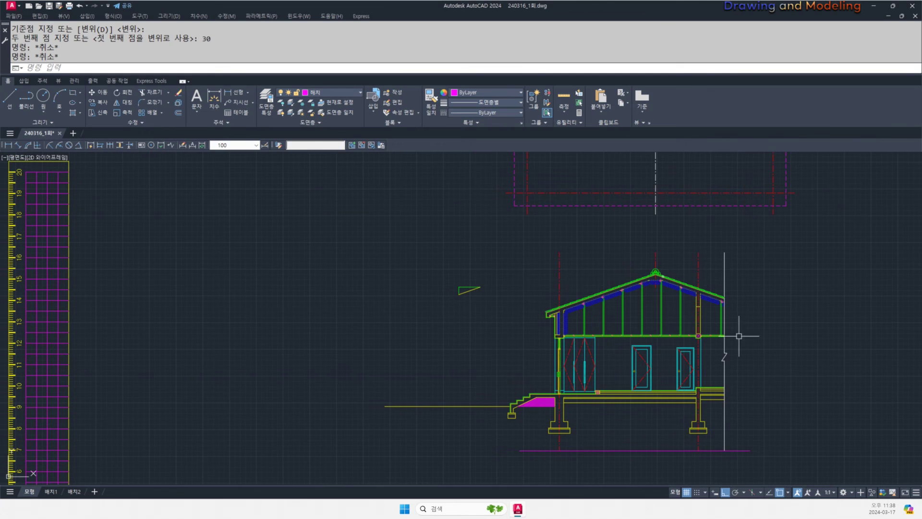
scroll(610, 392, up, 1)
scroll(614, 387, down, 2)
middle_drag(368, 377, 759, 356)
middle_drag(336, 360, 592, 353)
middle_drag(721, 347, 235, 338)
middle_drag(778, 372, 487, 381)
scroll(478, 332, up, 2)
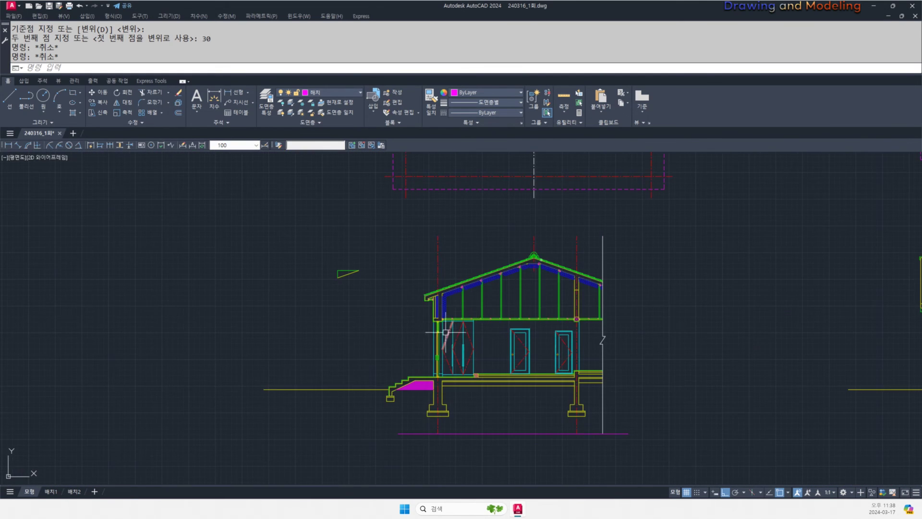
middle_drag(773, 345, 313, 350)
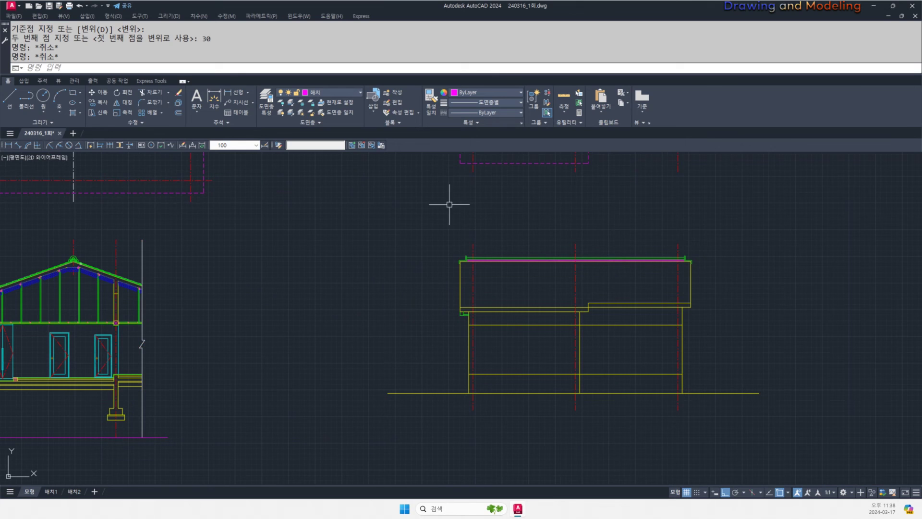
scroll(463, 364, down, 3)
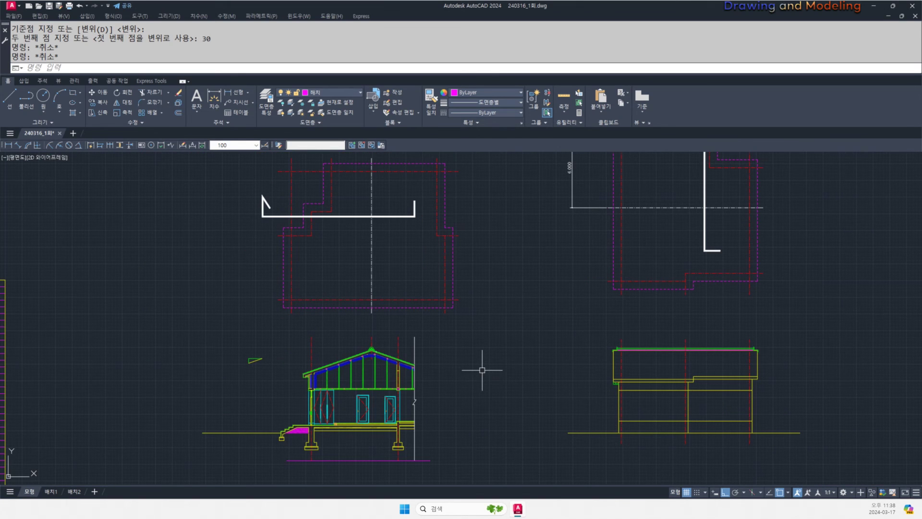
middle_drag(476, 378, 562, 328)
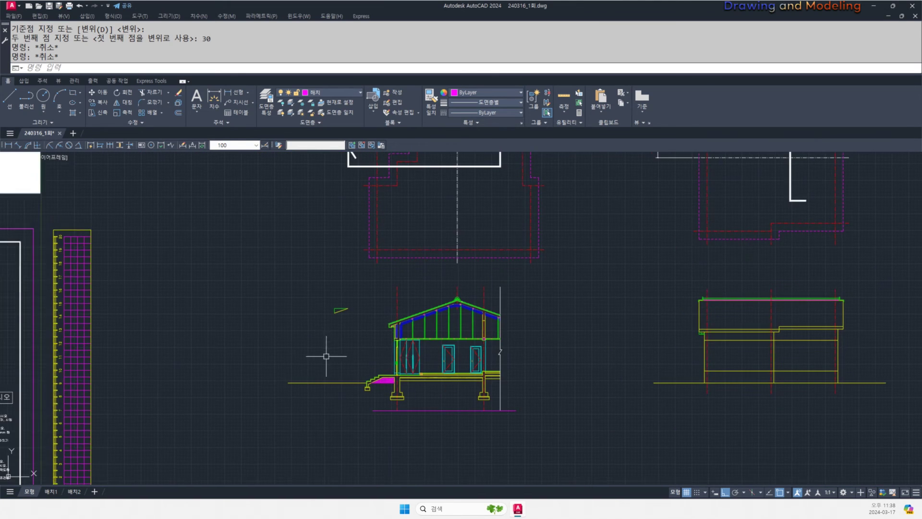
- Erase the magenta horizontal guide line below the foundation footings
scroll(325, 356, up, 2)
click(498, 417)
click(480, 455)
middle_drag(498, 416, 571, 413)
text(e)
key(Return)
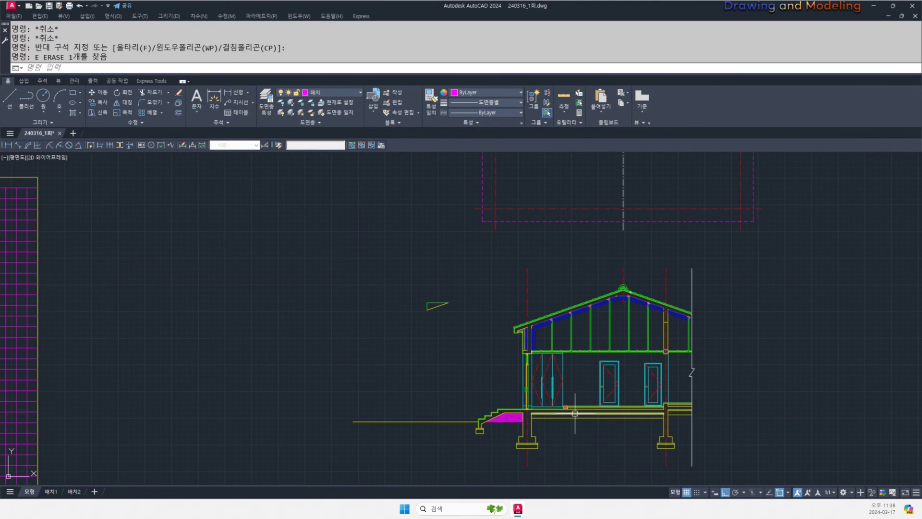
key(Escape)
key(Escape)
- Move the roof slope triangle closer to the front eave of the section
scroll(511, 394, up, 2)
middle_drag(656, 406, 605, 419)
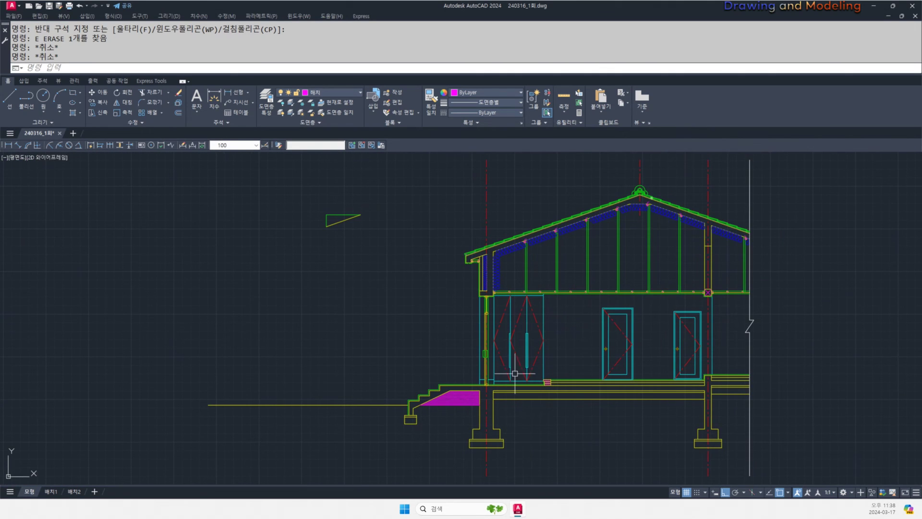
click(375, 243)
click(295, 191)
middle_drag(345, 259, 364, 264)
text(m)
key(Return)
click(316, 296)
key(Escape)
- Examine the section against the floor plan sheet, checking the floor lines around the bathroom door and interior wall
scroll(411, 305, down, 5)
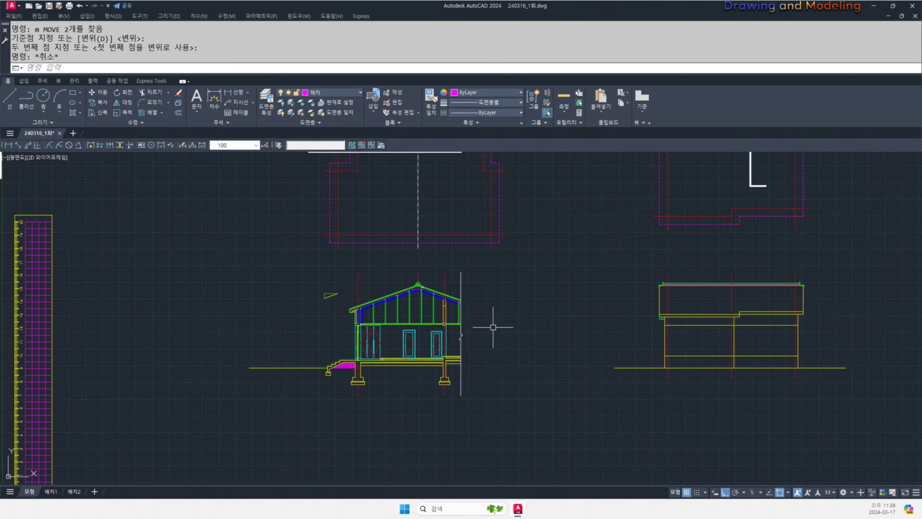
middle_drag(198, 378, 902, 398)
middle_drag(270, 378, 485, 341)
middle_drag(777, 367, 316, 368)
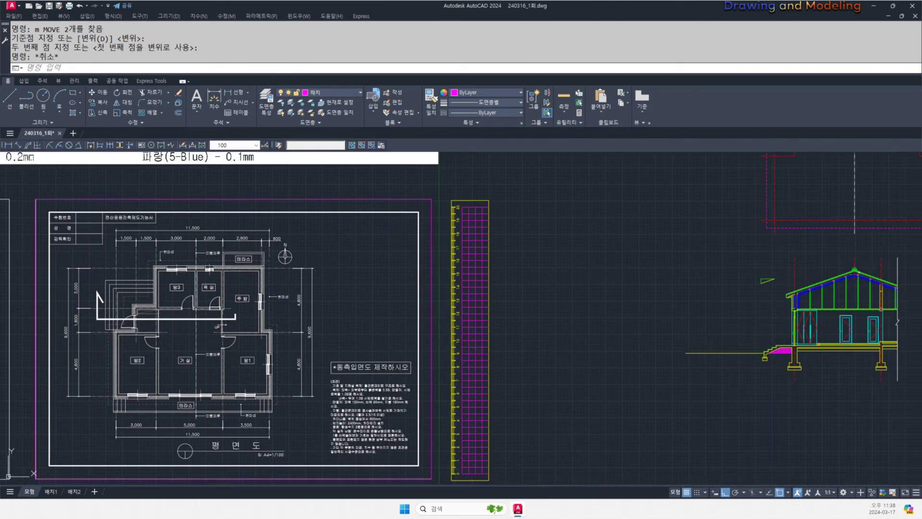
middle_drag(708, 377, 415, 389)
scroll(538, 352, up, 5)
middle_drag(570, 417, 567, 434)
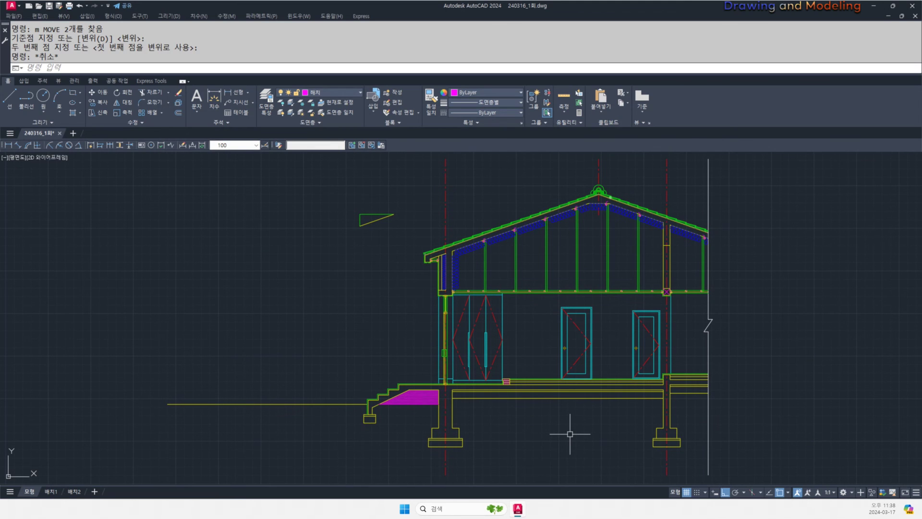
key(Escape)
key(Escape)
scroll(672, 422, up, 4)
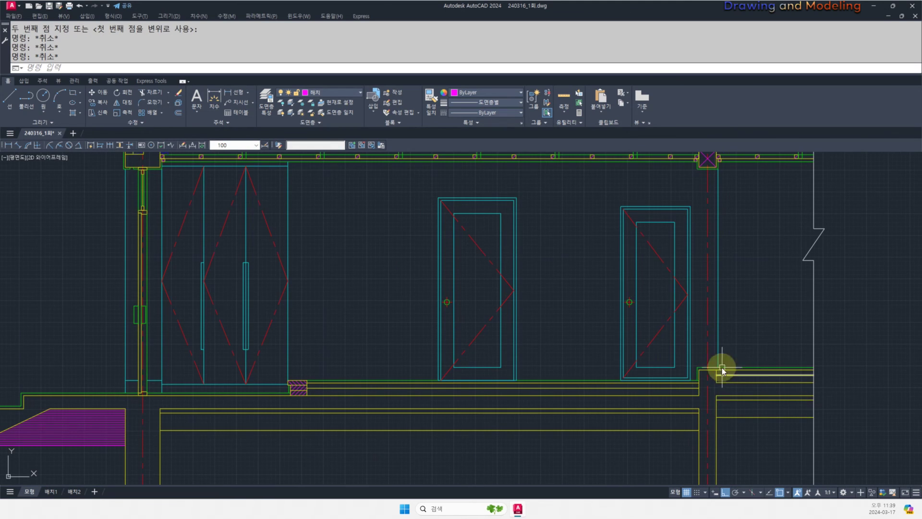
key(Escape)
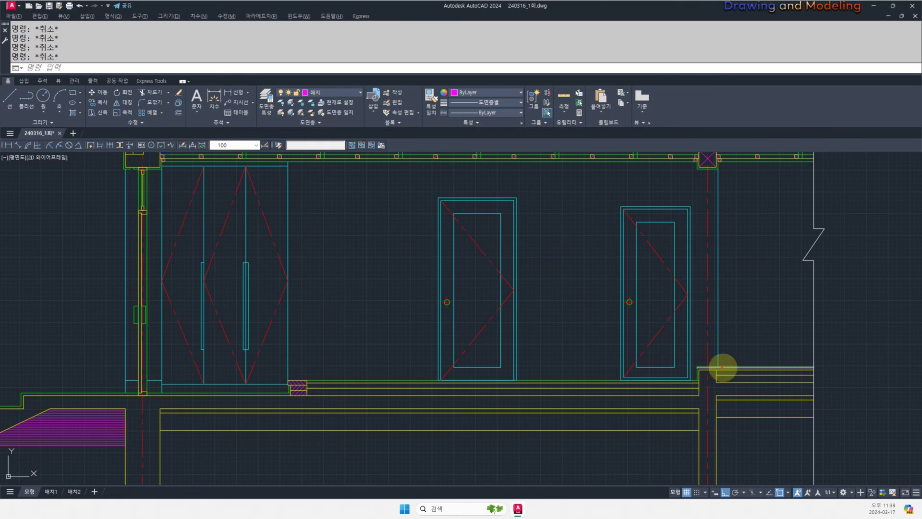
- Offset the finished floor lines on both sides of the interior wall 120 mm upward as skirting lines
middle_drag(691, 446, 738, 407)
mouse_move(805, 328)
mouse_down()
mouse_move(525, 338)
mouse_move(304, 329)
mouse_move(344, 355)
mouse_move(181, 350)
mouse_up()
key(Escape)
middle_drag(626, 387, 607, 401)
text(o)
key(Return)
text(120)
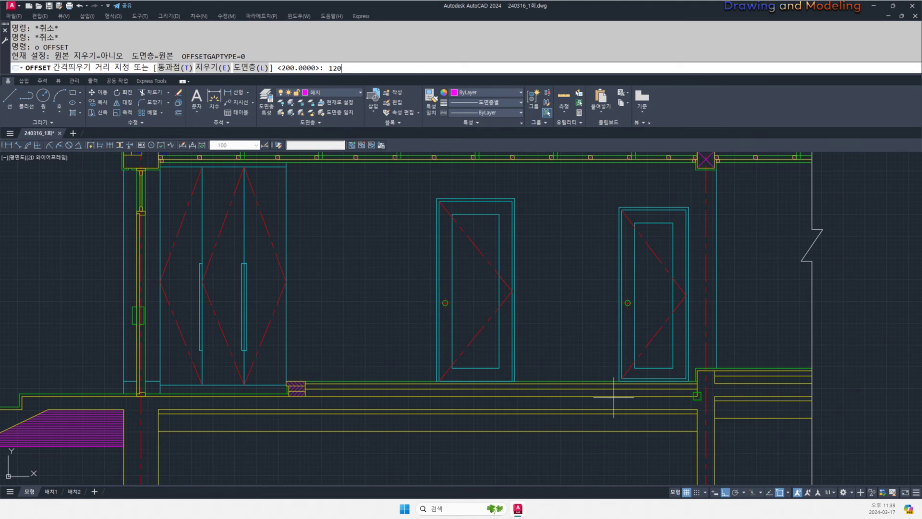
key(Return)
scroll(726, 373, up, 2)
click(726, 365)
click(720, 351)
click(530, 386)
click(527, 358)
key(Escape)
- Match the properties of the cyan door elevation lines onto both offset skirting lines
text(ma)
key(Return)
click(555, 373)
click(536, 369)
click(720, 349)
key(Escape)
- Extend the raised floor's skirting line across the interior wall to the bathroom door frame
scroll(655, 350, up, 2)
mouse_move(655, 350)
middle_down()
mouse_move(686, 375)
mouse_move(742, 372)
mouse_move(745, 381)
middle_up()
key(Escape)
key(Escape)
text(ex)
key(space)
drag(770, 331, 758, 354)
key(Escape)
key(Escape)
scroll(712, 401, up, 2)
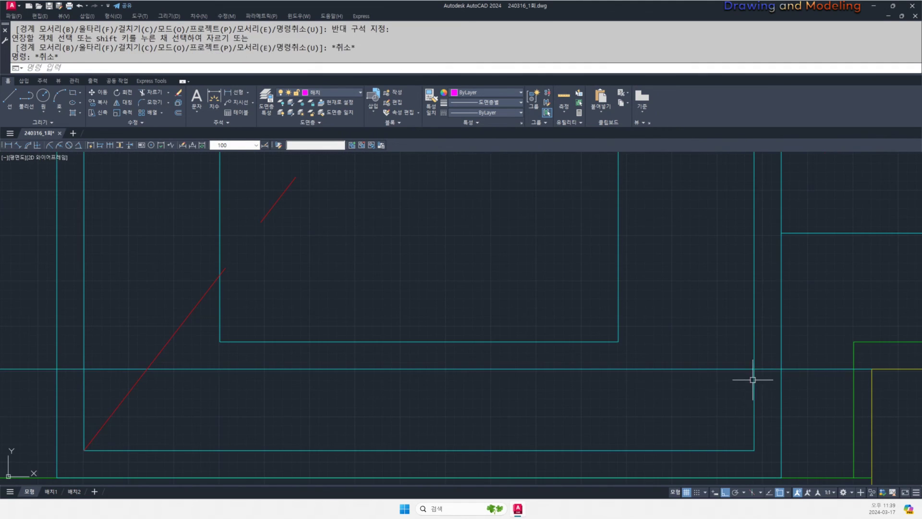
- Trim the lower skirting line where it crosses the bathroom door
text(tr)
click(789, 347)
click(763, 356)
scroll(750, 362, down, 1)
key(space)
click(730, 357)
click(707, 383)
key(Escape)
key(Escape)
- Erase the leftover piece of the lower skirting line between the bathroom door and the interior wall
scroll(690, 364, down, 2)
scroll(744, 367, up, 2)
click(729, 361)
click(698, 356)
text(e)
key(Escape)
key(Escape)
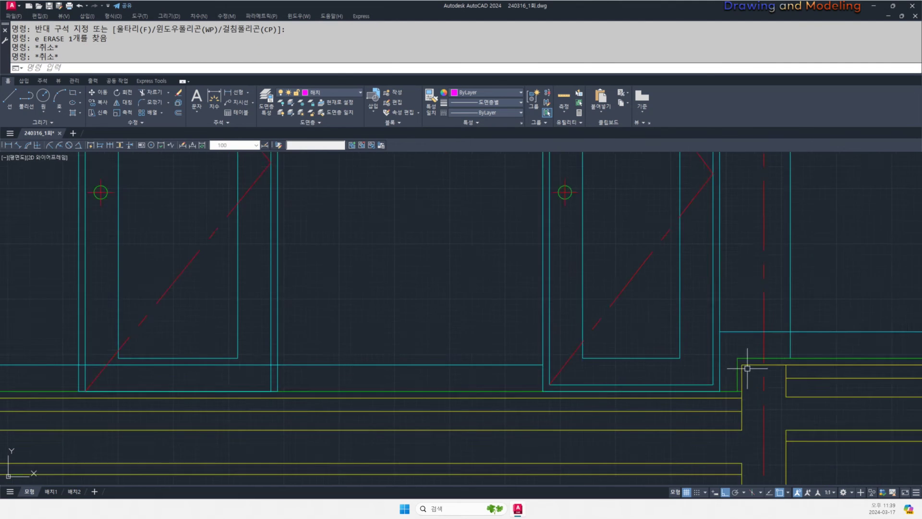
- Trim the lower skirting line where it crosses the wider interior door
scroll(745, 366, down, 3)
mouse_move(451, 358)
middle_down()
mouse_move(690, 361)
mouse_move(565, 335)
mouse_move(803, 360)
middle_up()
scroll(692, 359, up, 4)
text(tr)
click(669, 357)
key(space)
click(649, 367)
click(629, 390)
key(Escape)
key(Escape)
- Extend the lower skirting line to the edge of the tall double-leaf elevation by the entrance
scroll(667, 370, down, 1)
scroll(654, 363, down, 2)
scroll(689, 357, up, 4)
text(ex)
click(682, 337)
click(667, 360)
key(Escape)
key(Escape)
scroll(669, 380, down, 3)
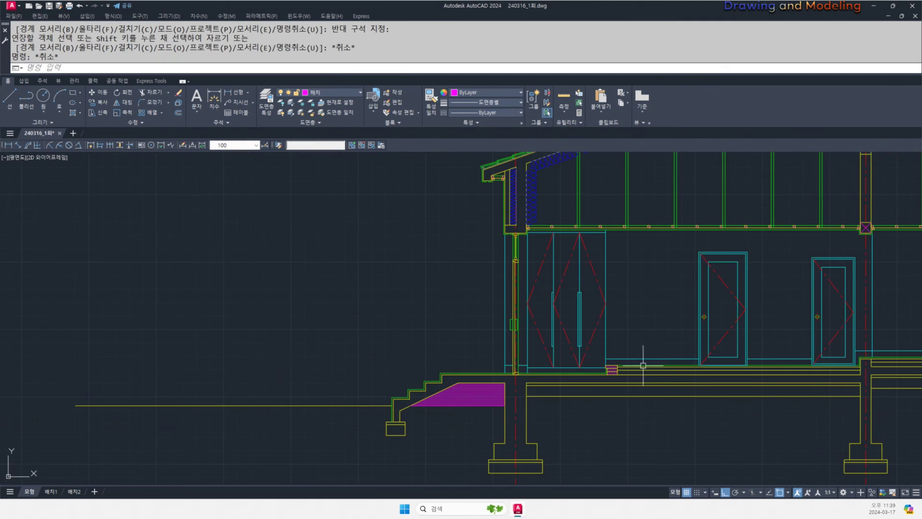
- Add a vertical linear dimension from the raised floor to the ceiling along the section's break line
middle_drag(669, 381, 510, 386)
middle_drag(584, 393, 634, 403)
middle_drag(755, 410, 593, 425)
text(dli)
scroll(723, 385, up, 4)
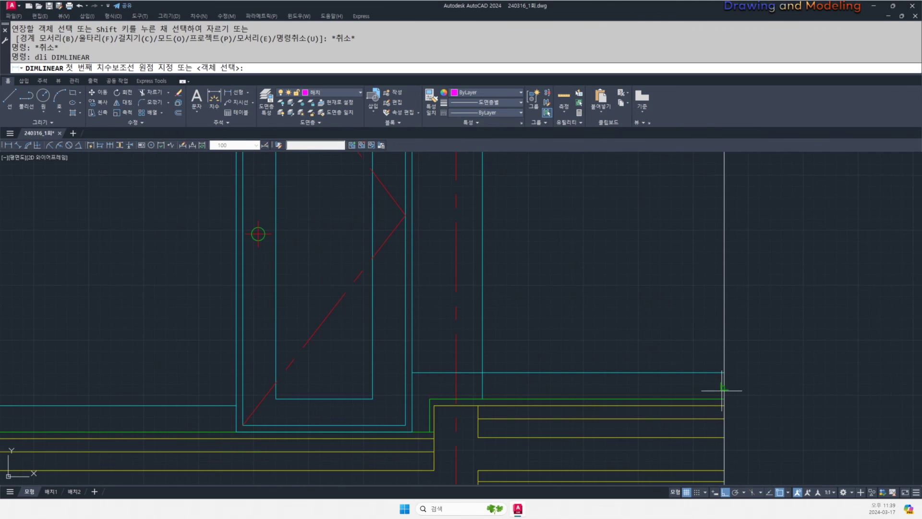
click(723, 386)
scroll(725, 387, down, 2)
scroll(728, 284, up, 3)
click(728, 285)
scroll(728, 284, down, 3)
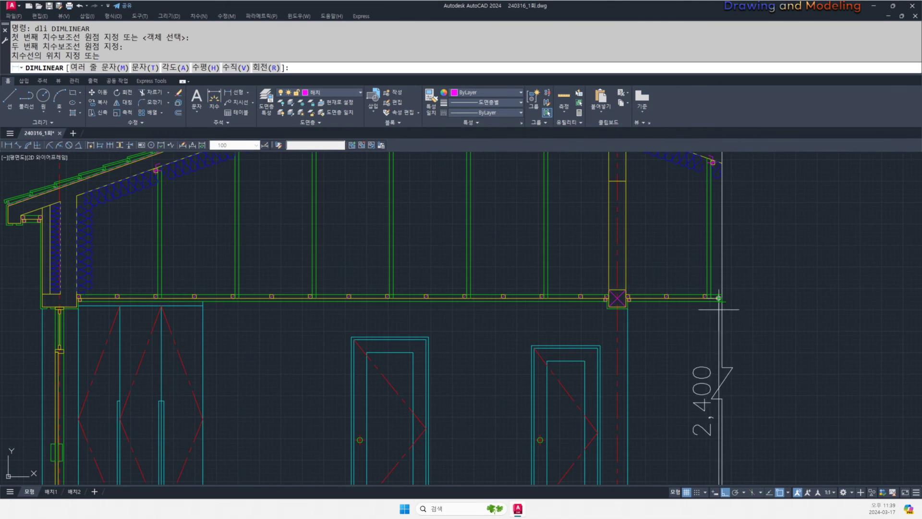
click(778, 304)
key(Escape)
key(Escape)
- Add a vertical linear dimension from the ceiling to the lower finished floor between the entrance elevation and the interior door
key(Return)
scroll(711, 307, down, 2)
scroll(718, 302, up, 4)
scroll(706, 269, up, 3)
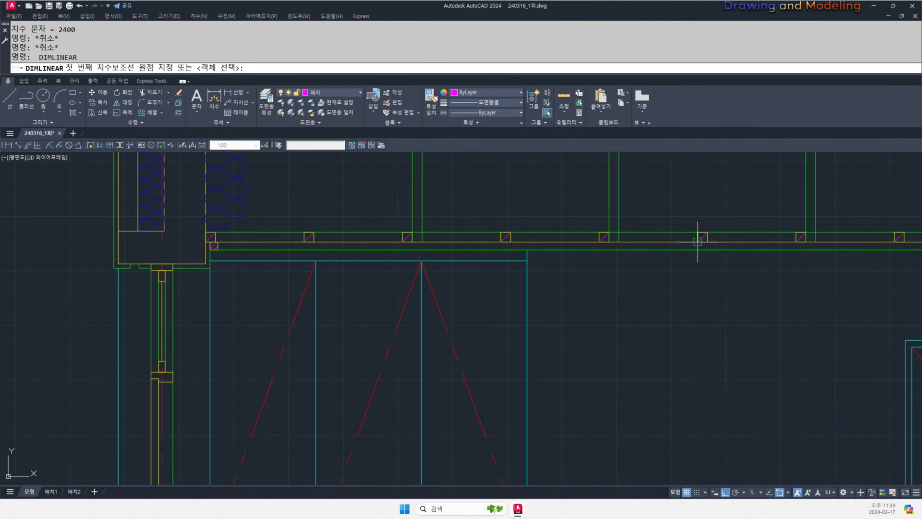
click(706, 246)
scroll(701, 250, down, 2)
scroll(691, 365, up, 4)
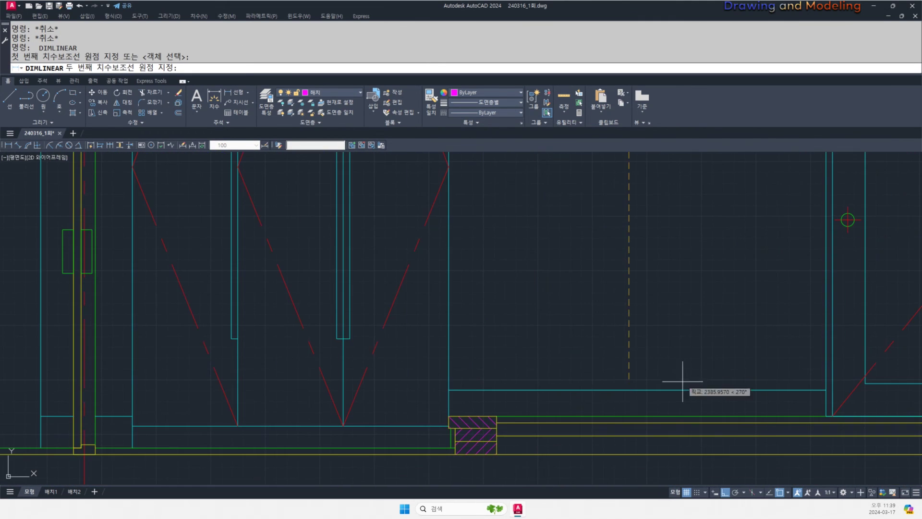
click(640, 417)
scroll(638, 426, down, 4)
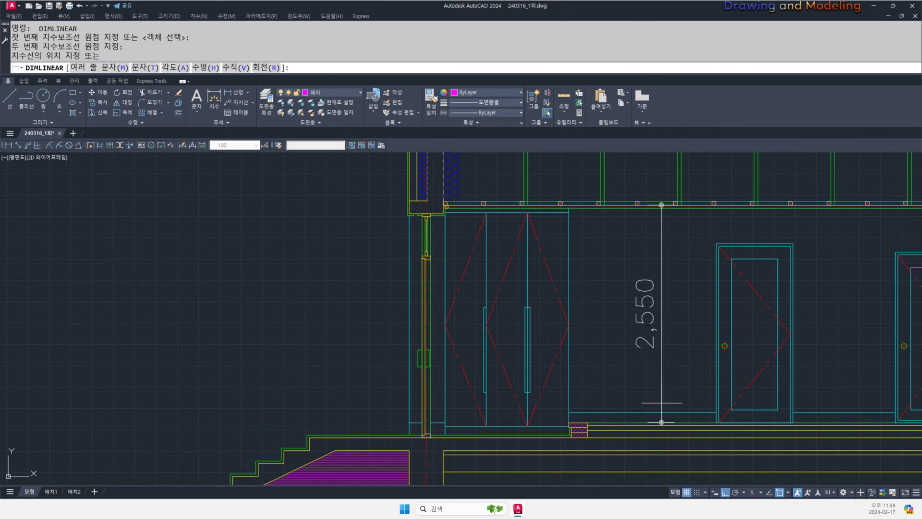
click(666, 327)
scroll(655, 335, up, 5)
key(Escape)
key(Escape)
key(Return)
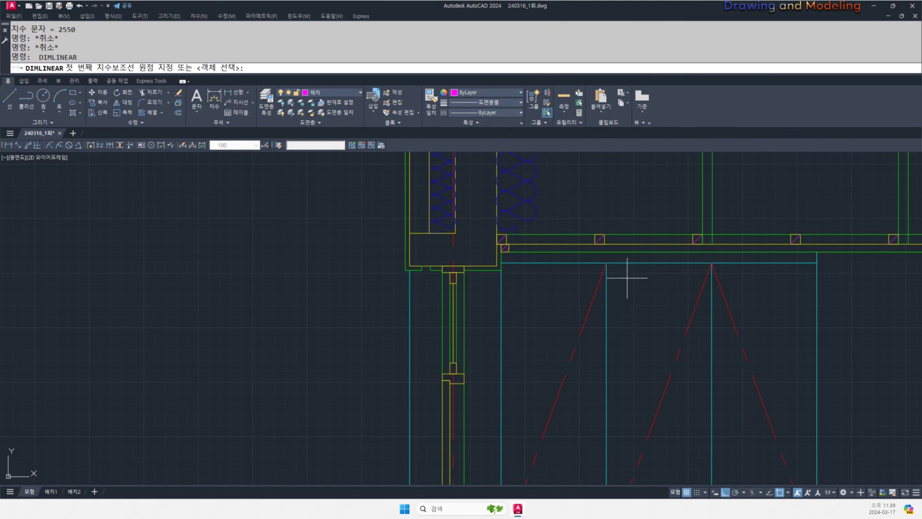
key(Escape)
key(Escape)
- Change the lower room's ceiling height dimension to dimension style 40
click(240, 145)
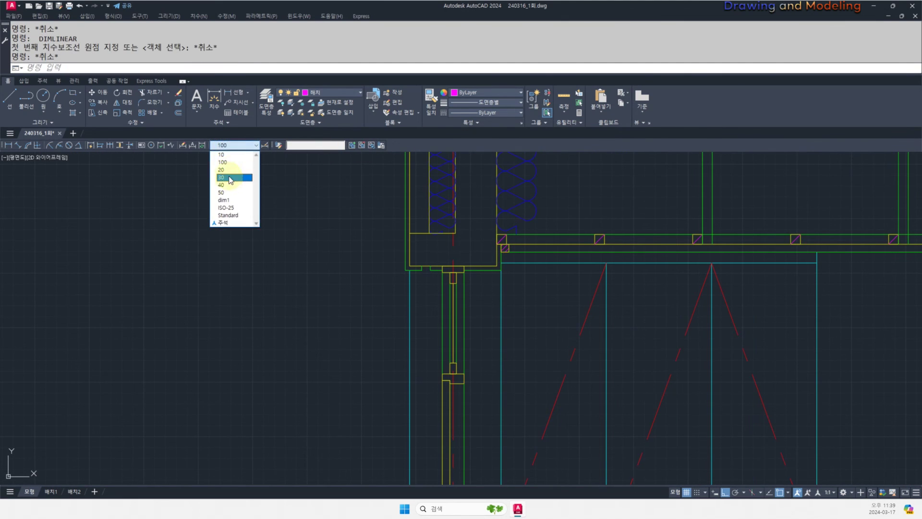
key(Escape)
key(Escape)
key(Escape)
scroll(686, 348, down, 6)
scroll(754, 365, up, 2)
middle_drag(753, 363, 635, 340)
click(637, 339)
click(548, 339)
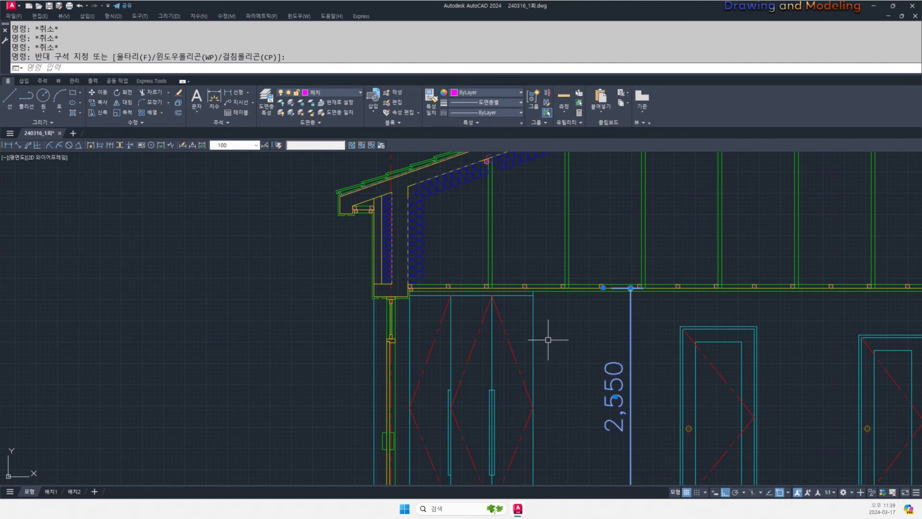
click(233, 145)
click(240, 187)
key(Escape)
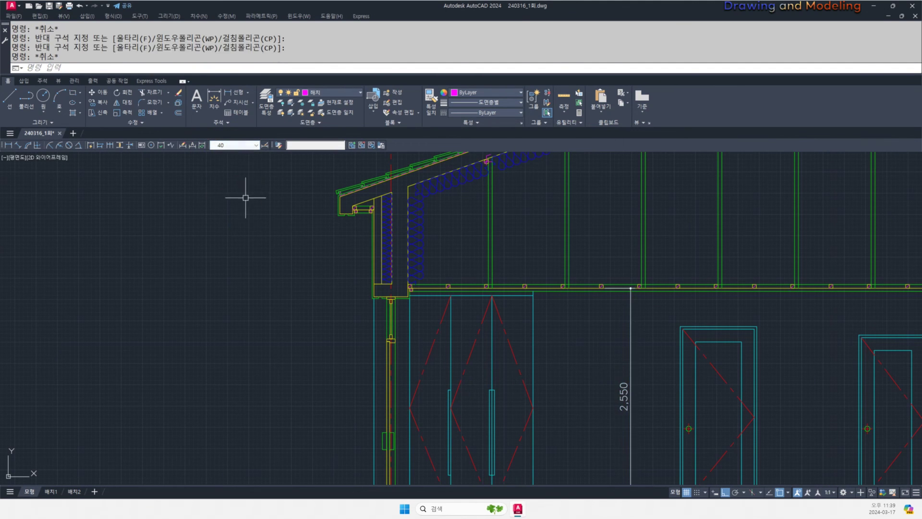
- Match the break-line ceiling height dimension's properties to those of the lower room's ceiling height dimension
scroll(192, 206, down, 4)
text(ma)
key(Return)
click(359, 277)
key(Escape)
key(Escape)
- Add a vertical linear dimension from the ceiling to the entrance floor, placed across the tall double-leaf entrance elevation
middle_drag(285, 279, 492, 291)
text(dli)
key(Return)
scroll(507, 251, up, 6)
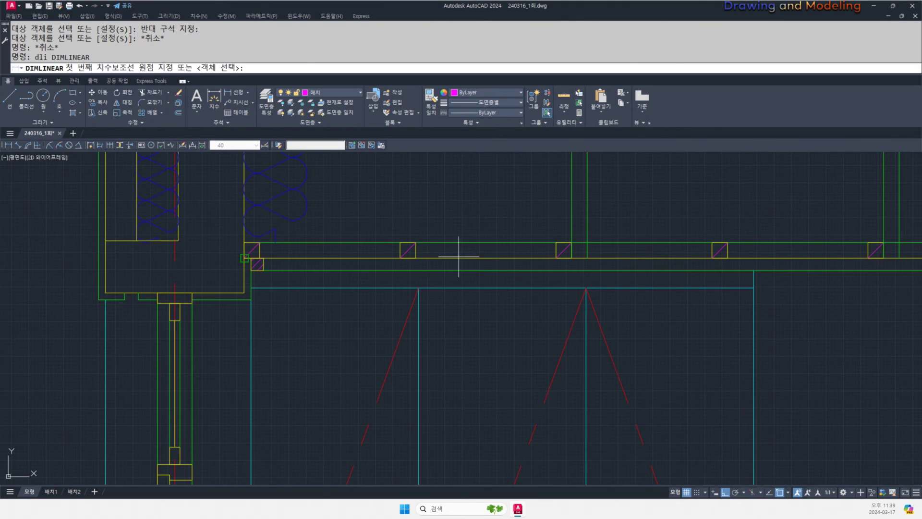
click(421, 259)
scroll(437, 331, down, 3)
middle_drag(437, 331, 506, 191)
scroll(505, 191, down, 2)
scroll(478, 380, up, 4)
middle_drag(478, 380, 477, 298)
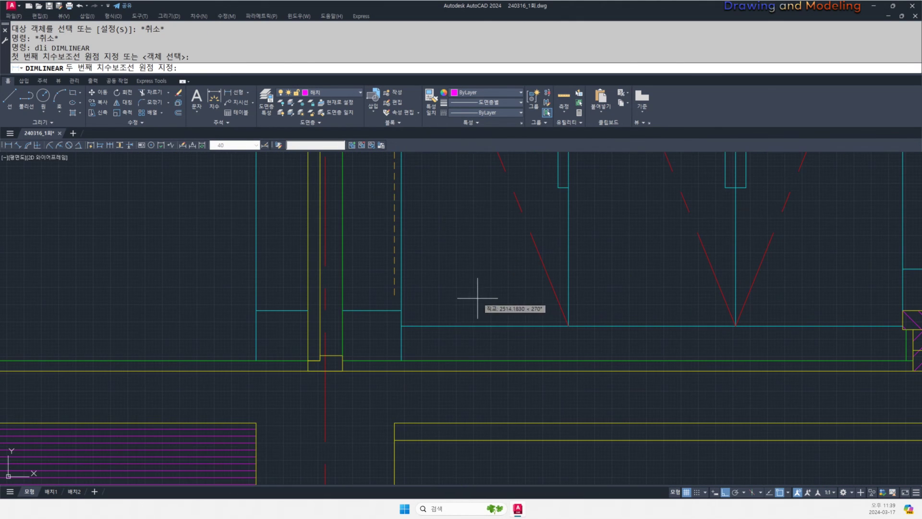
click(425, 361)
scroll(500, 240, down, 3)
scroll(499, 336, up, 1)
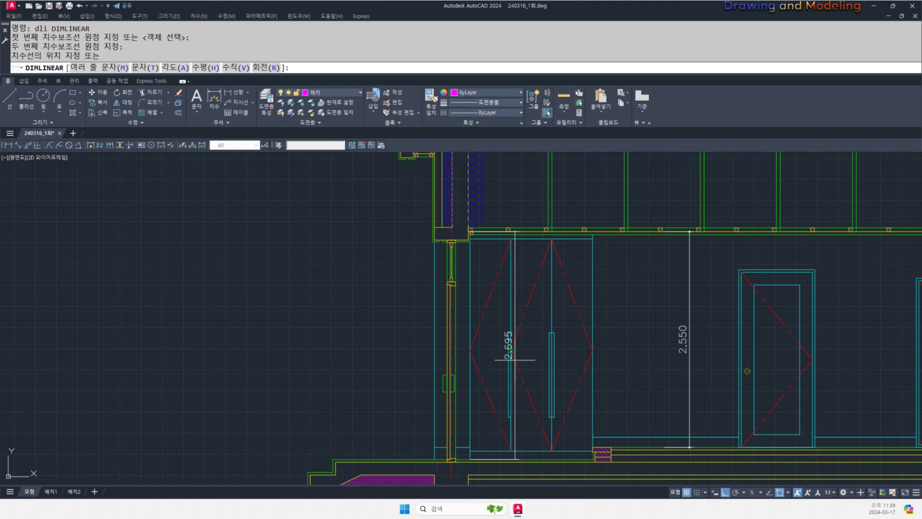
click(498, 323)
key(Escape)
key(Escape)
- Turn off extension lines 1 and 2 on the entrance and lower room ceiling height dimensions
scroll(529, 321, down, 2)
middle_drag(556, 331, 523, 331)
scroll(486, 324, up, 2)
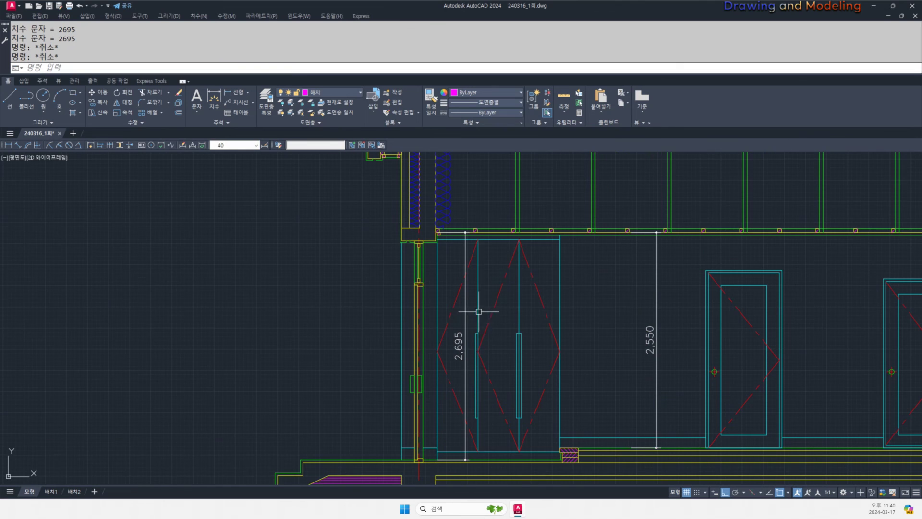
click(471, 320)
click(452, 342)
click(685, 292)
click(635, 324)
key(ctrl+1)
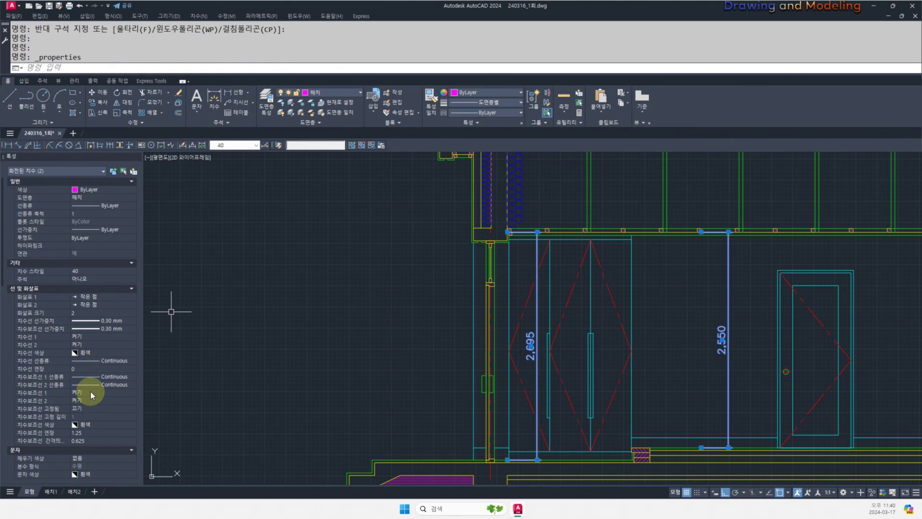
click(85, 400)
click(85, 401)
click(83, 408)
key(Escape)
key(Escape)
key(Escape)
- Examine the ceiling height dimensions, door elevations and overall section from the entrance steps to the break line
scroll(742, 215, up, 4)
scroll(660, 278, down, 4)
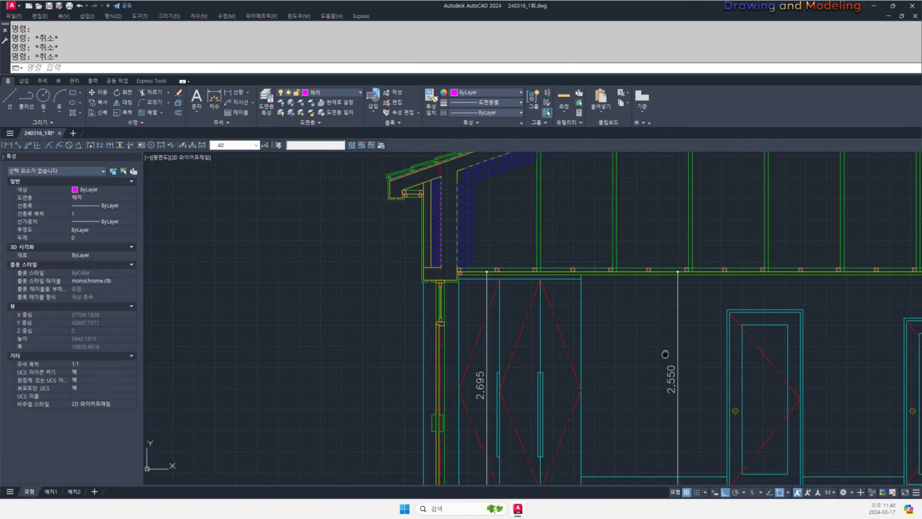
middle_drag(664, 353, 653, 260)
scroll(650, 381, up, 4)
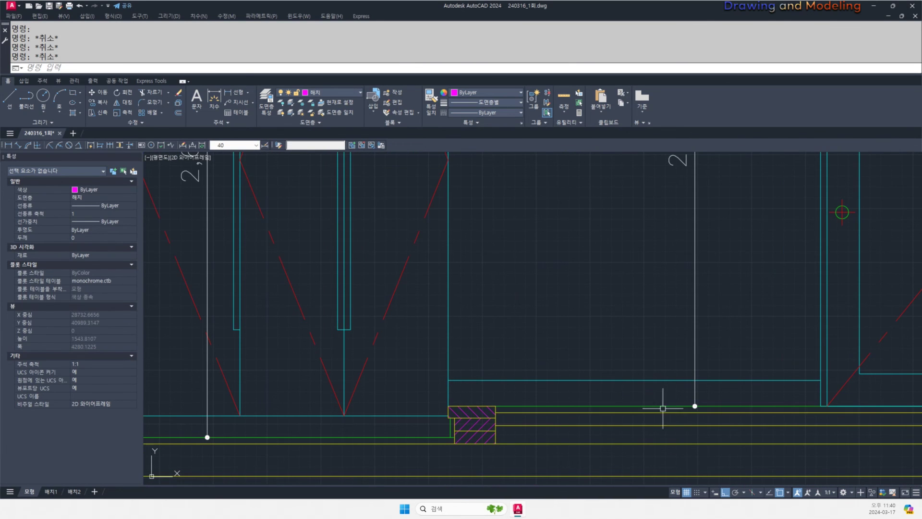
scroll(663, 286, down, 6)
click(623, 331)
click(611, 338)
key(Escape)
key(Escape)
scroll(812, 339, up, 2)
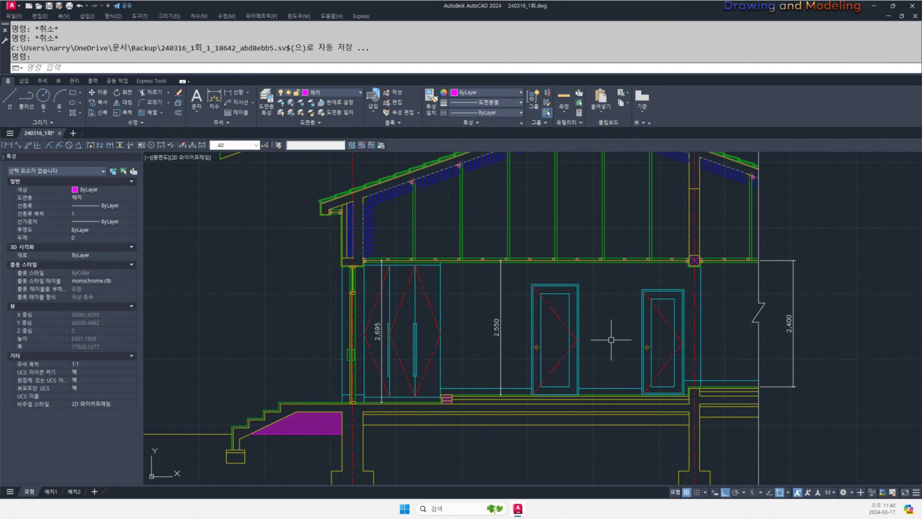
middle_drag(528, 338, 637, 341)
mouse_move(492, 358)
middle_down()
mouse_move(576, 363)
mouse_move(439, 351)
middle_up()
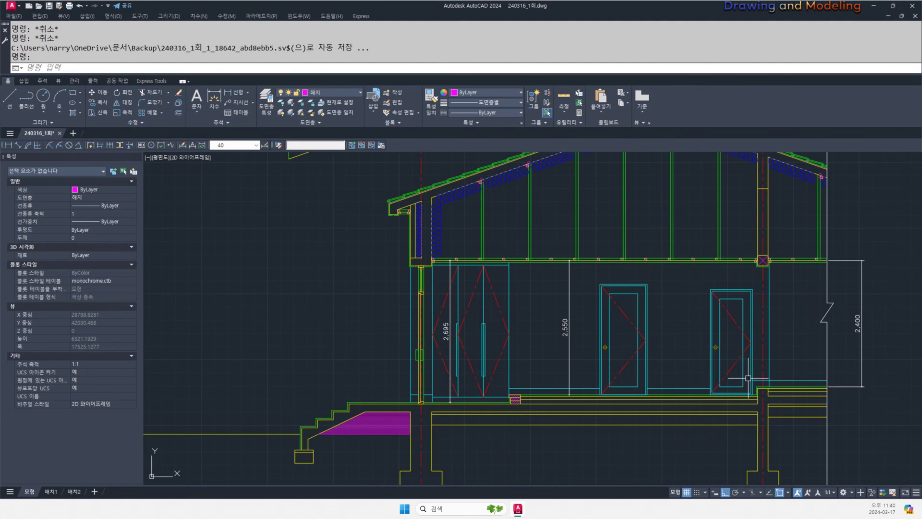
middle_drag(616, 351, 629, 353)
key(ctrl+2)
drag(565, 292, 707, 283)
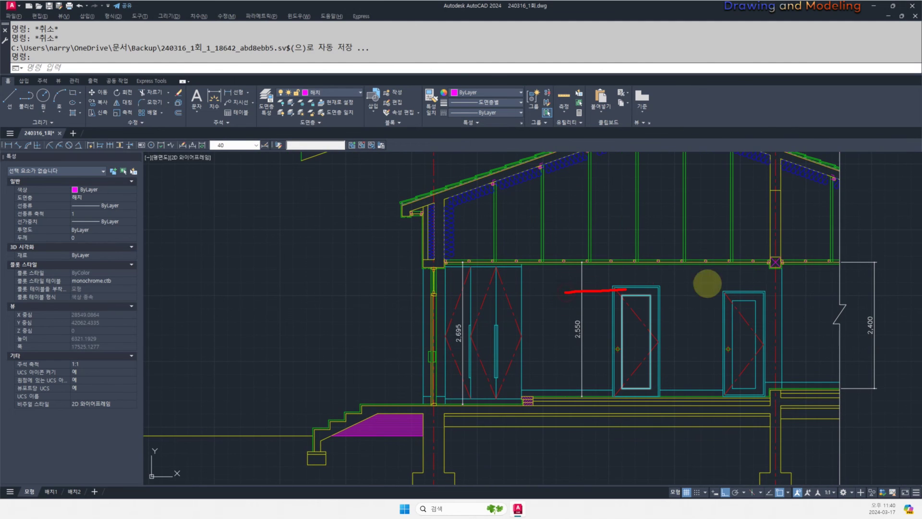
key(Escape)
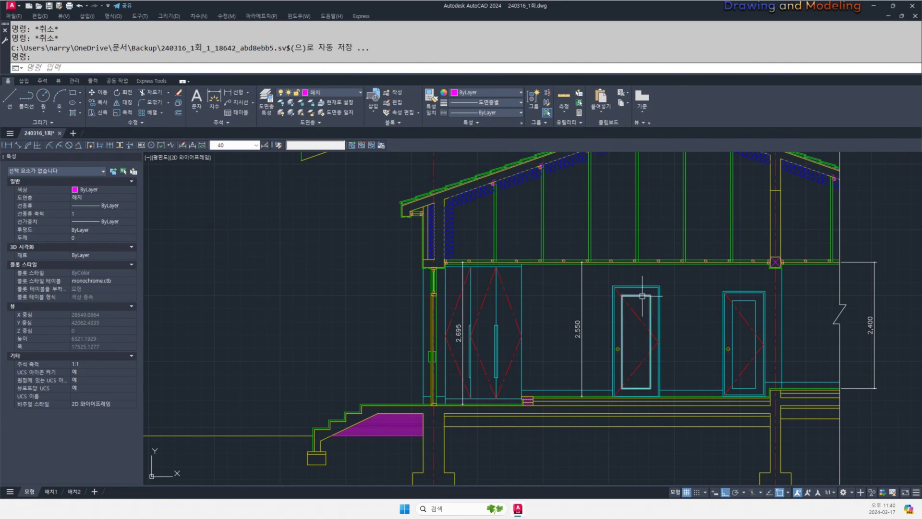
scroll(553, 283, down, 4)
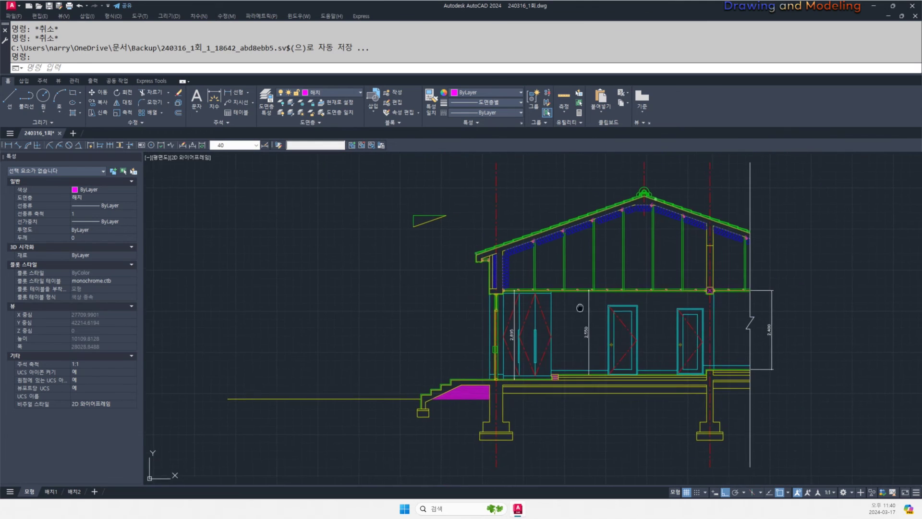
middle_drag(497, 322, 470, 318)
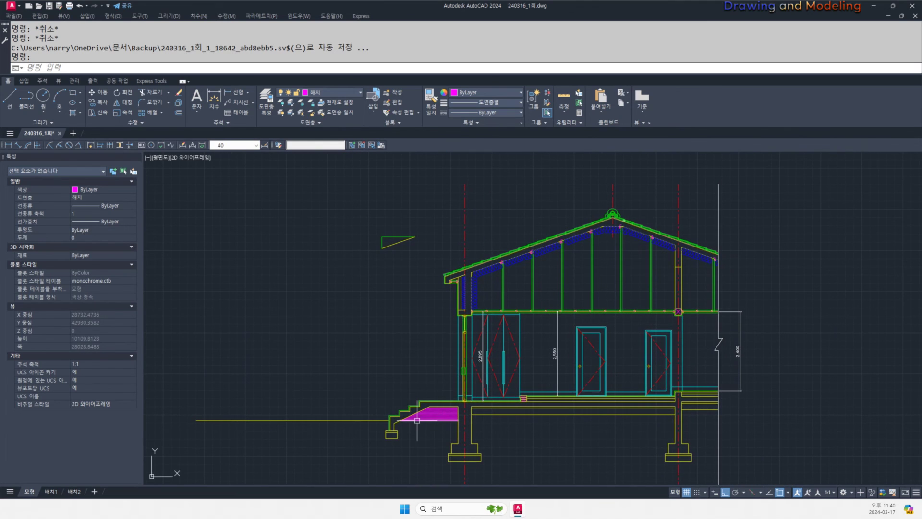
- Examine the floor plan along the section cutting line and the elevation instructions on the problem sheet
scroll(638, 312, down, 4)
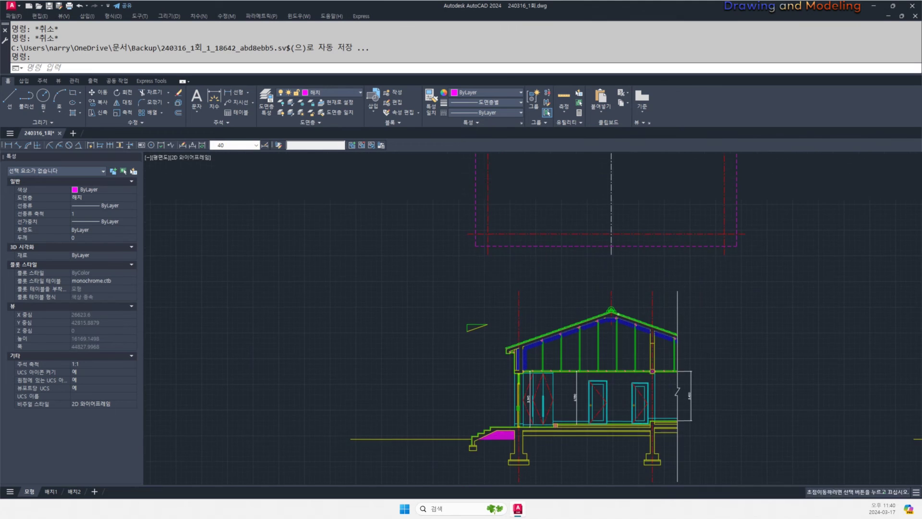
mouse_move(623, 346)
middle_down()
mouse_move(530, 350)
mouse_move(616, 350)
middle_up()
scroll(764, 364, up, 2)
scroll(763, 364, up, 1)
scroll(627, 345, down, 3)
middle_drag(276, 409, 588, 377)
scroll(432, 350, up, 3)
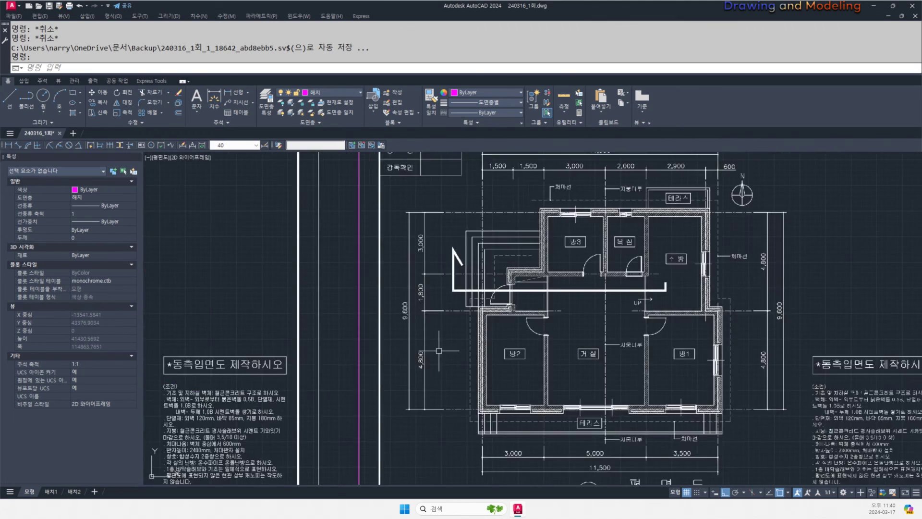
middle_drag(439, 350, 500, 348)
drag(503, 312, 850, 324)
mouse_move(654, 472)
mouse_down()
mouse_move(673, 383)
mouse_move(700, 408)
mouse_up()
key(Escape)
drag(890, 298, 771, 307)
drag(815, 268, 819, 331)
key(Escape)
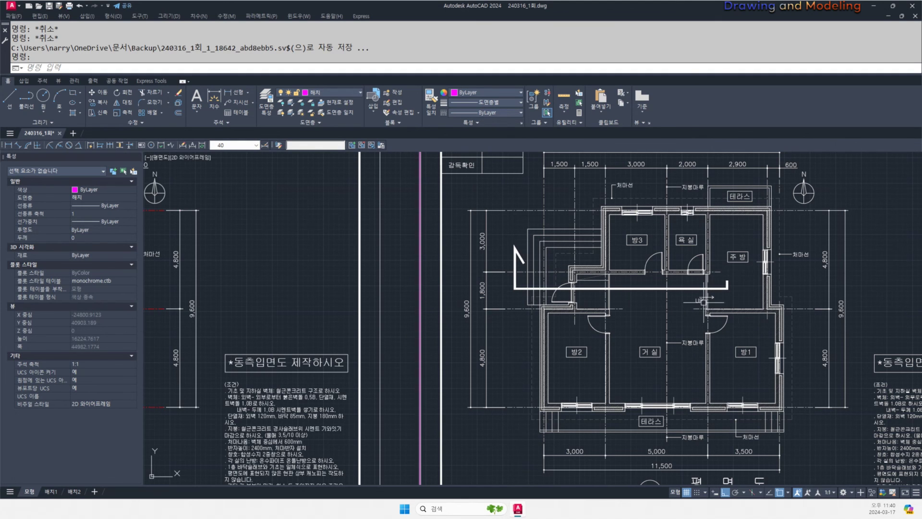
- Examine the house section alongside the elevation outline and the roof plans above them
scroll(704, 294, down, 5)
scroll(655, 273, up, 8)
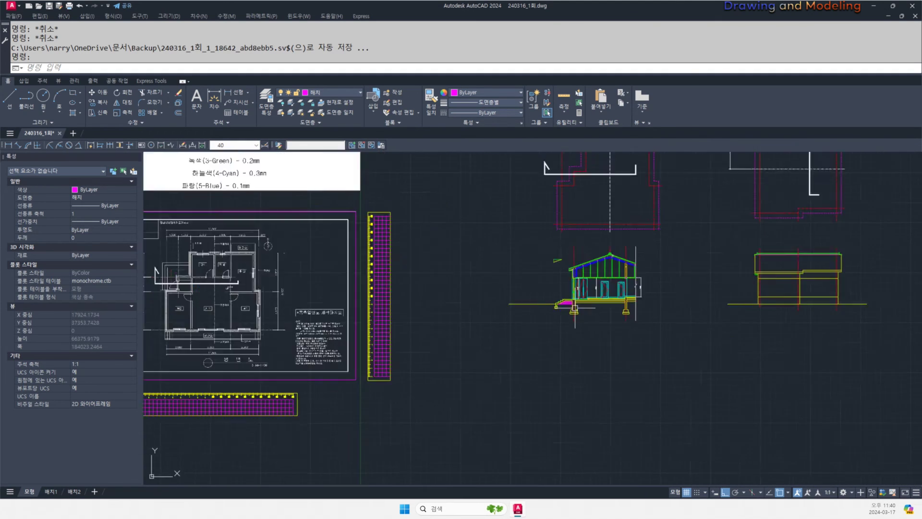
middle_drag(694, 299, 655, 379)
middle_drag(447, 351, 622, 332)
scroll(661, 352, down, 3)
mouse_move(661, 354)
middle_down()
mouse_move(585, 384)
mouse_move(304, 412)
middle_up()
scroll(533, 380, down, 3)
middle_drag(537, 380, 472, 383)
scroll(463, 384, up, 3)
middle_drag(461, 386, 613, 383)
middle_drag(698, 326, 427, 334)
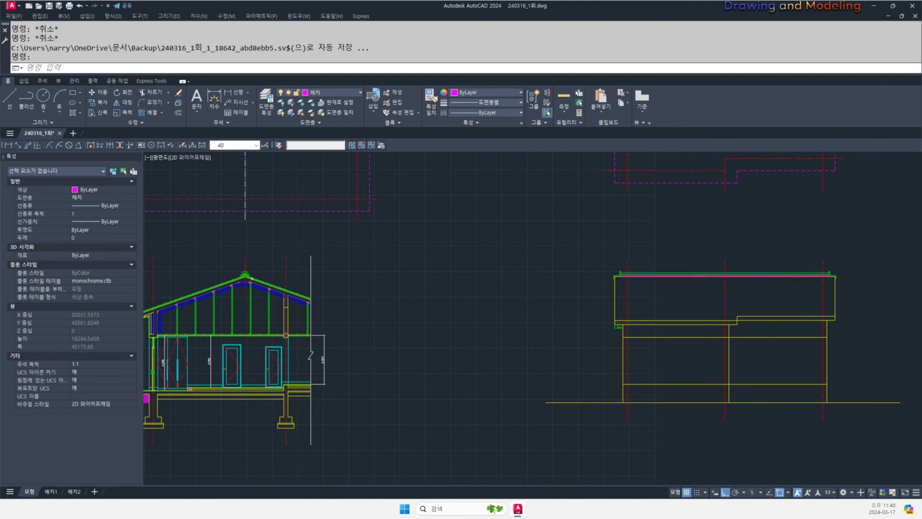
middle_drag(392, 392, 609, 369)
middle_drag(805, 364, 589, 368)
scroll(590, 369, up, 3)
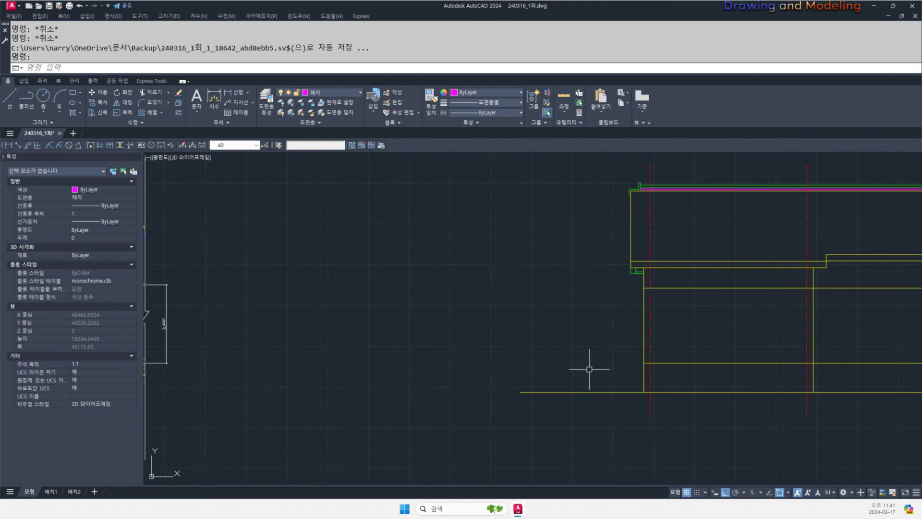
middle_drag(864, 403, 594, 399)
middle_drag(406, 368, 559, 378)
scroll(579, 375, down, 2)
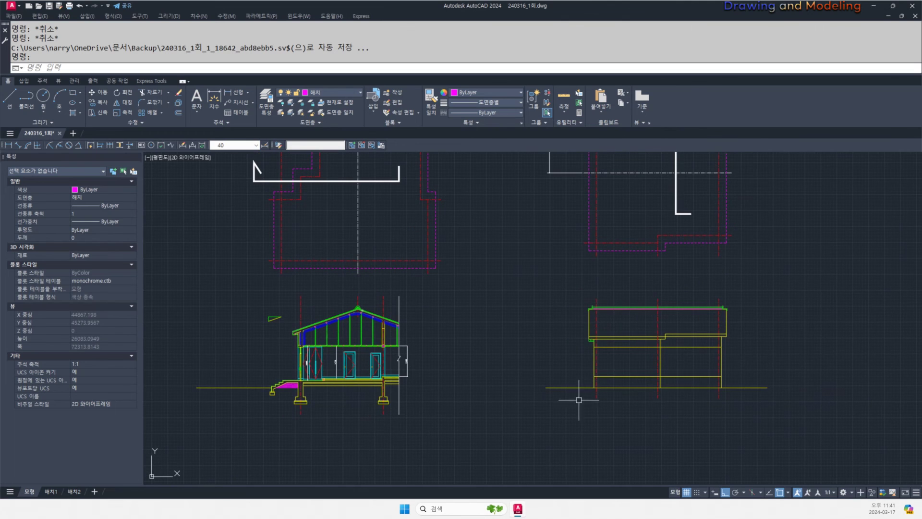
middle_drag(463, 396, 521, 412)
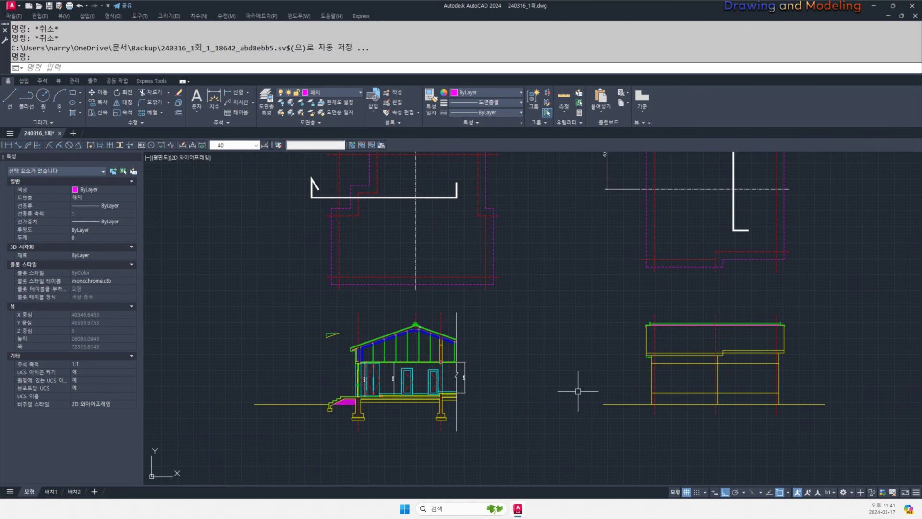